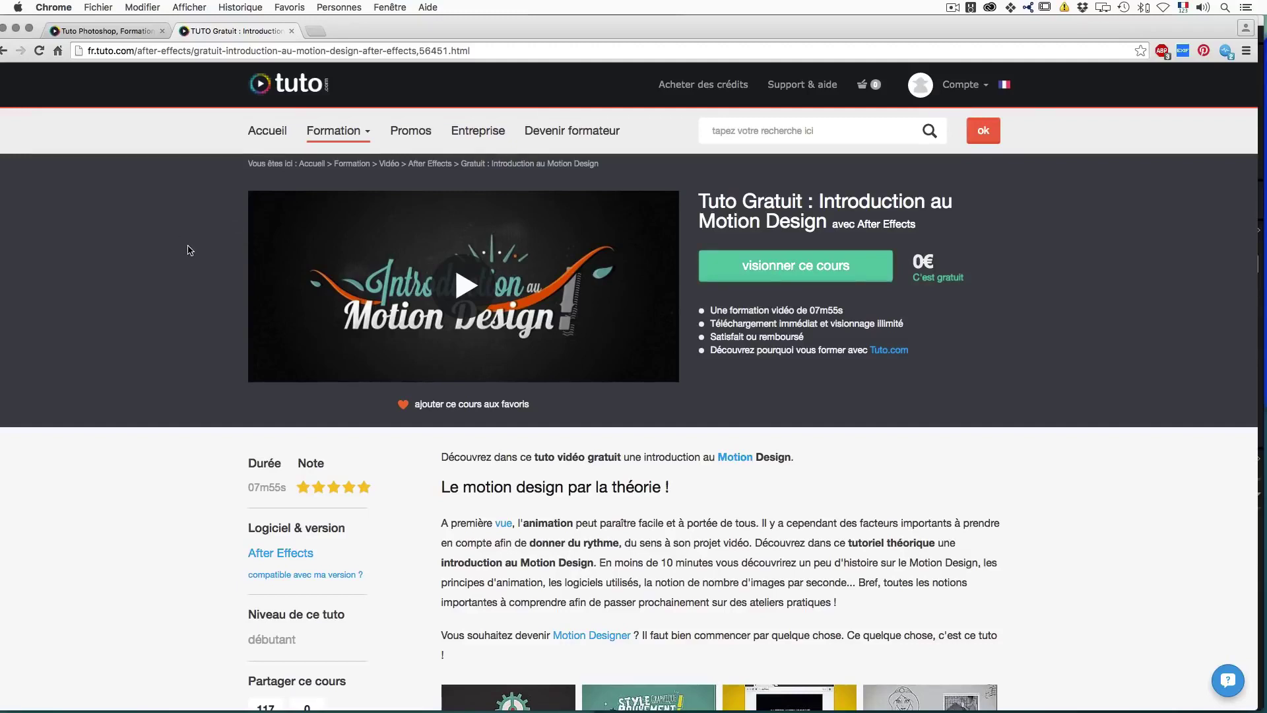
scroll(189, 249, down, 5)
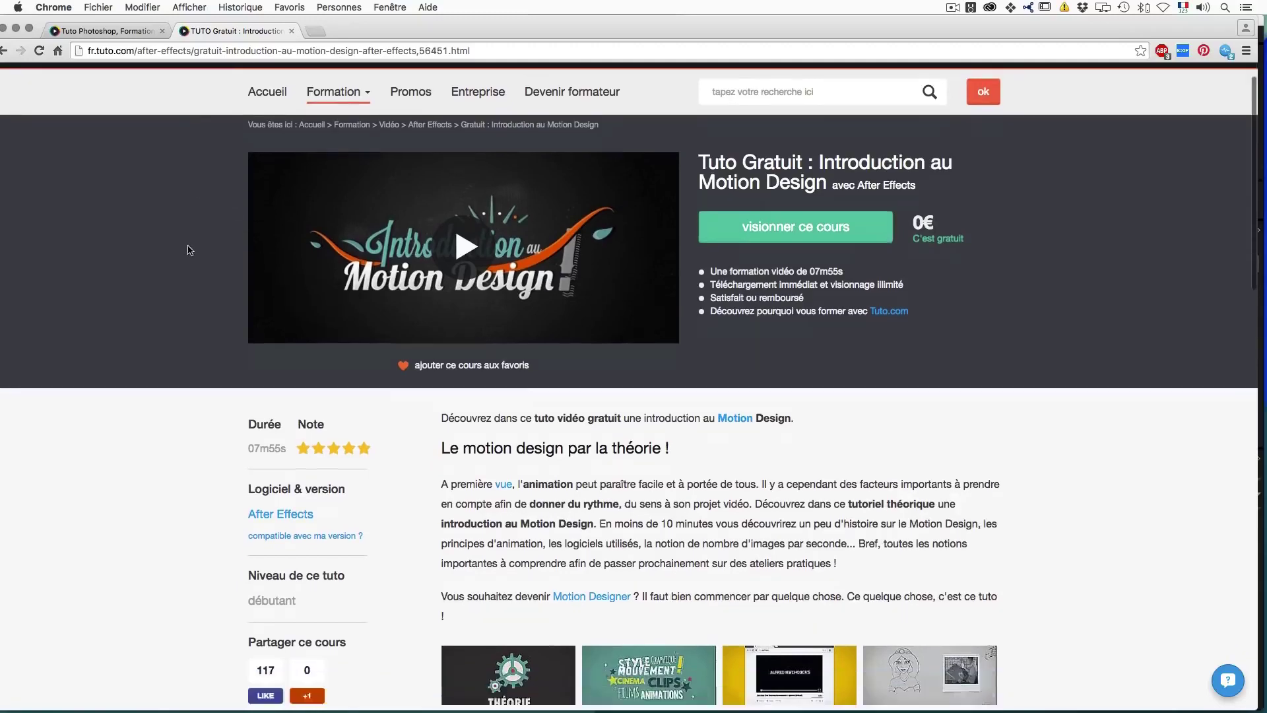
scroll(188, 249, up, 5)
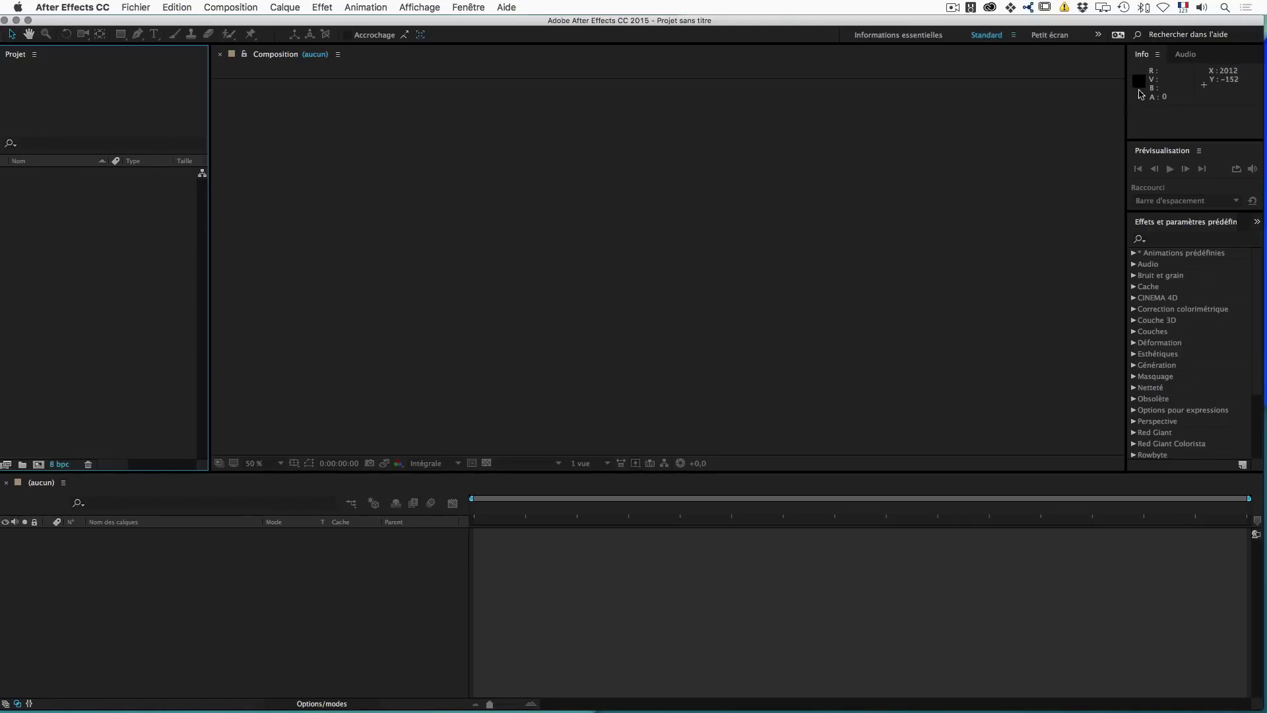
click(1146, 56)
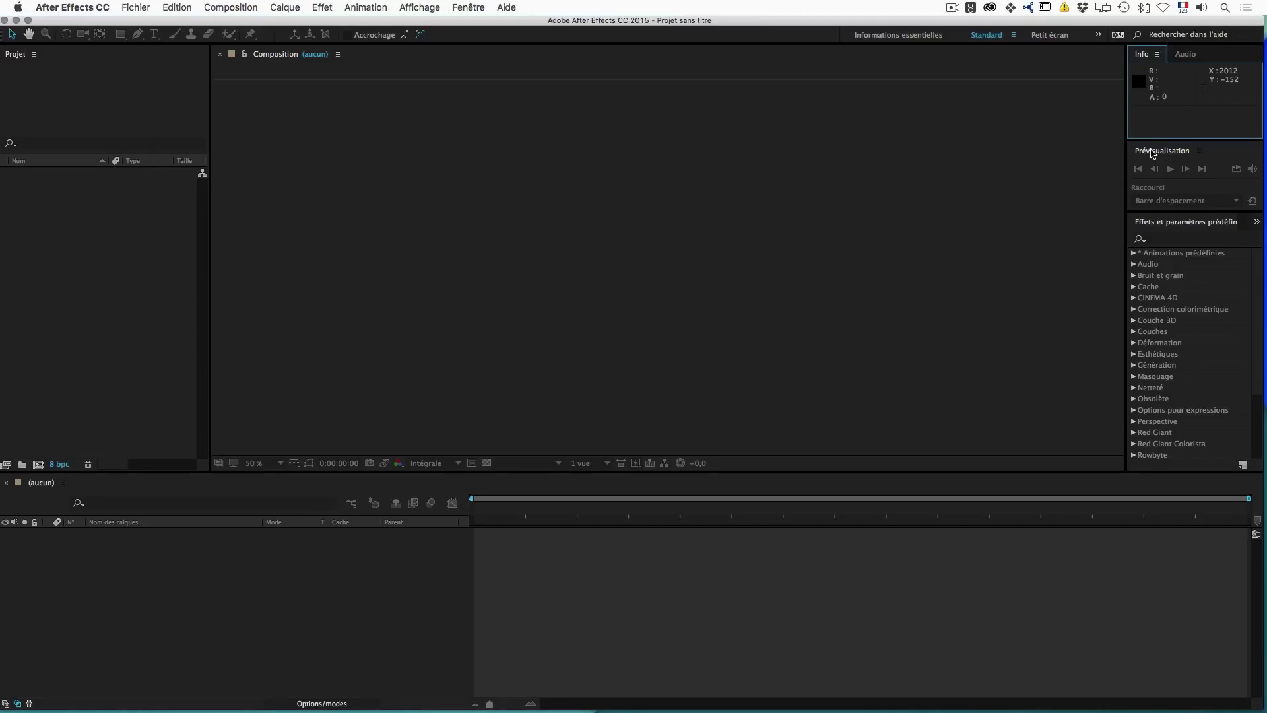
click(1146, 154)
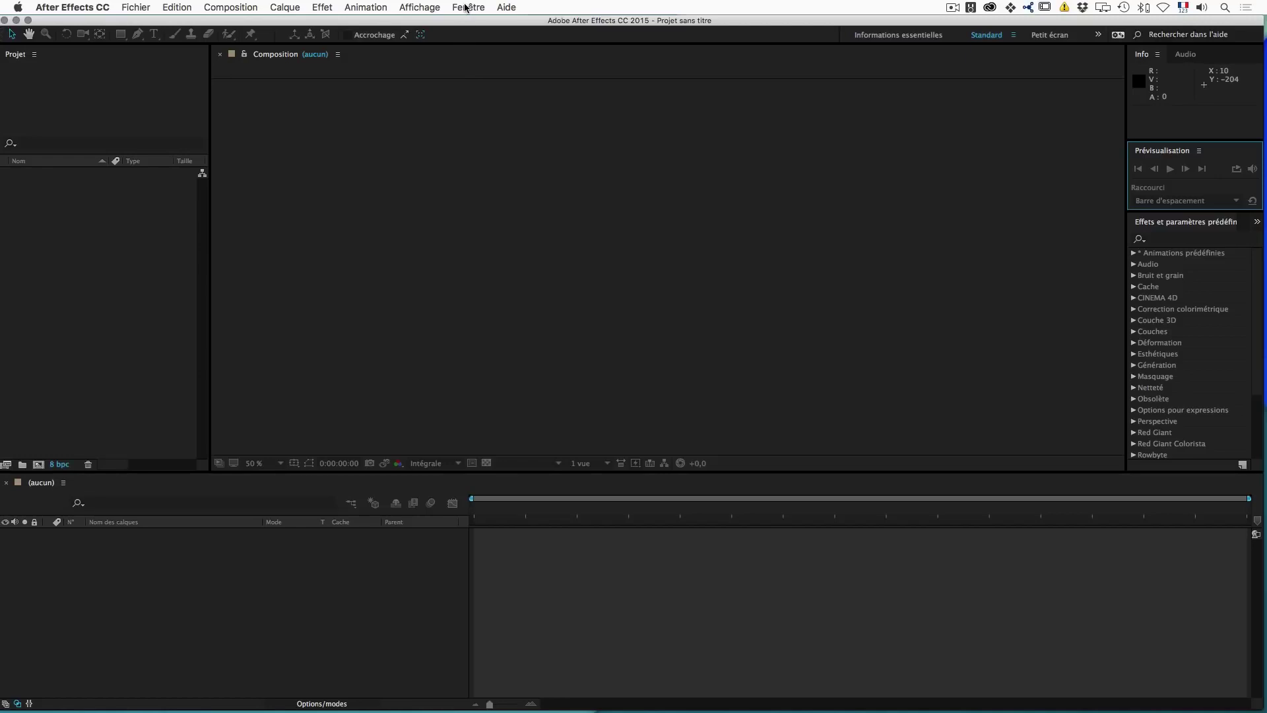
Step: Reset the Standard workspace to its saved layout
click(466, 7)
mouse_move(470, 23)
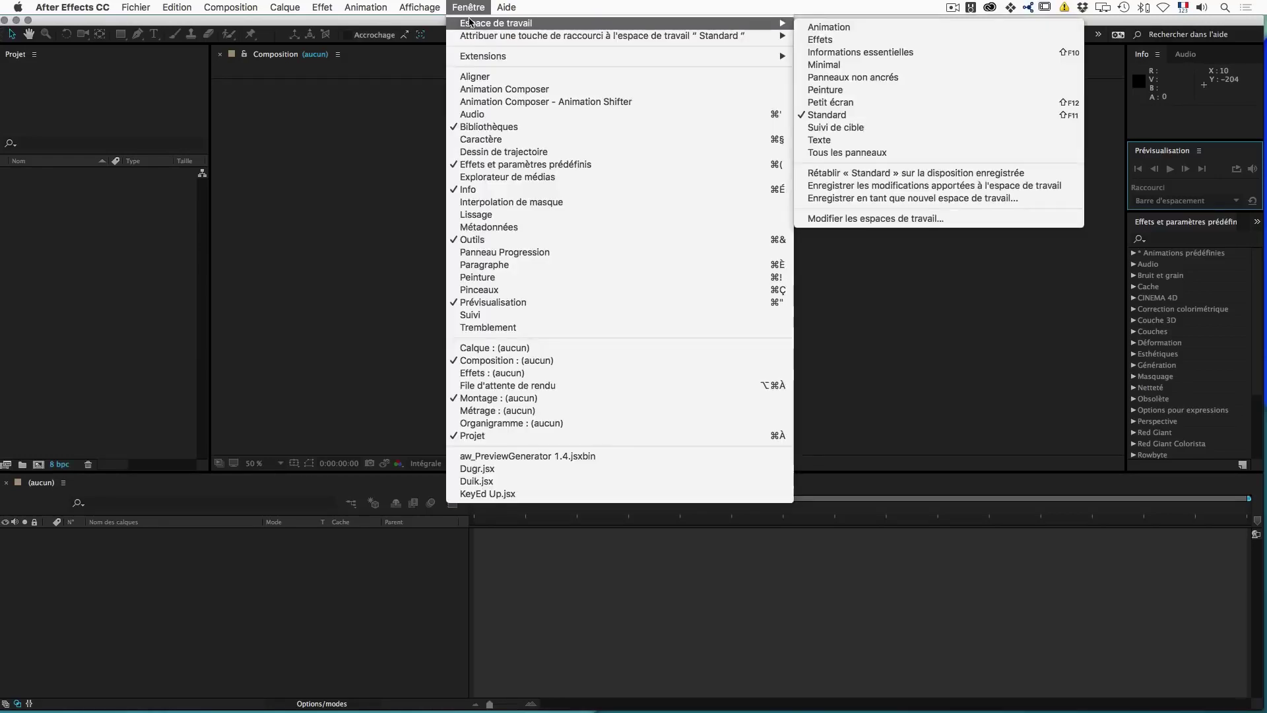
click(863, 175)
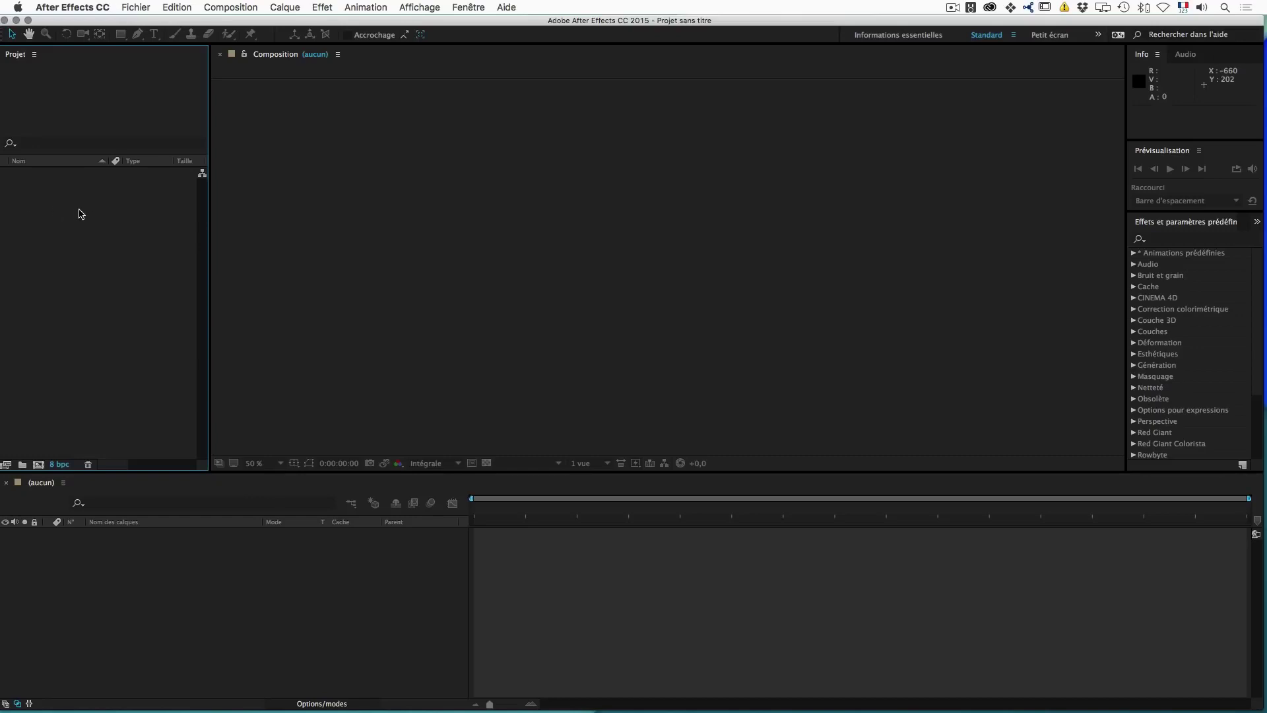
click(333, 122)
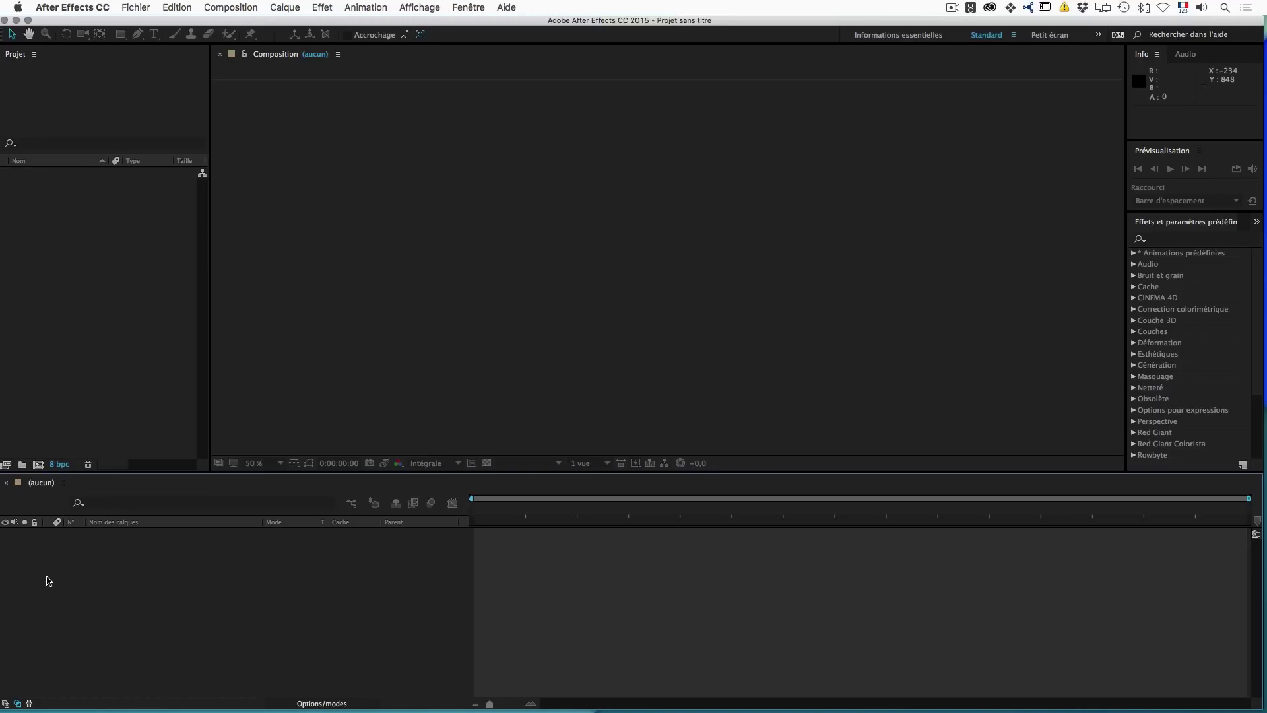
Step: Import bibi.ai from the SAV folder on the desktop as "Composition – Conserver les tailles de calque"
click(55, 214)
right_click(57, 218)
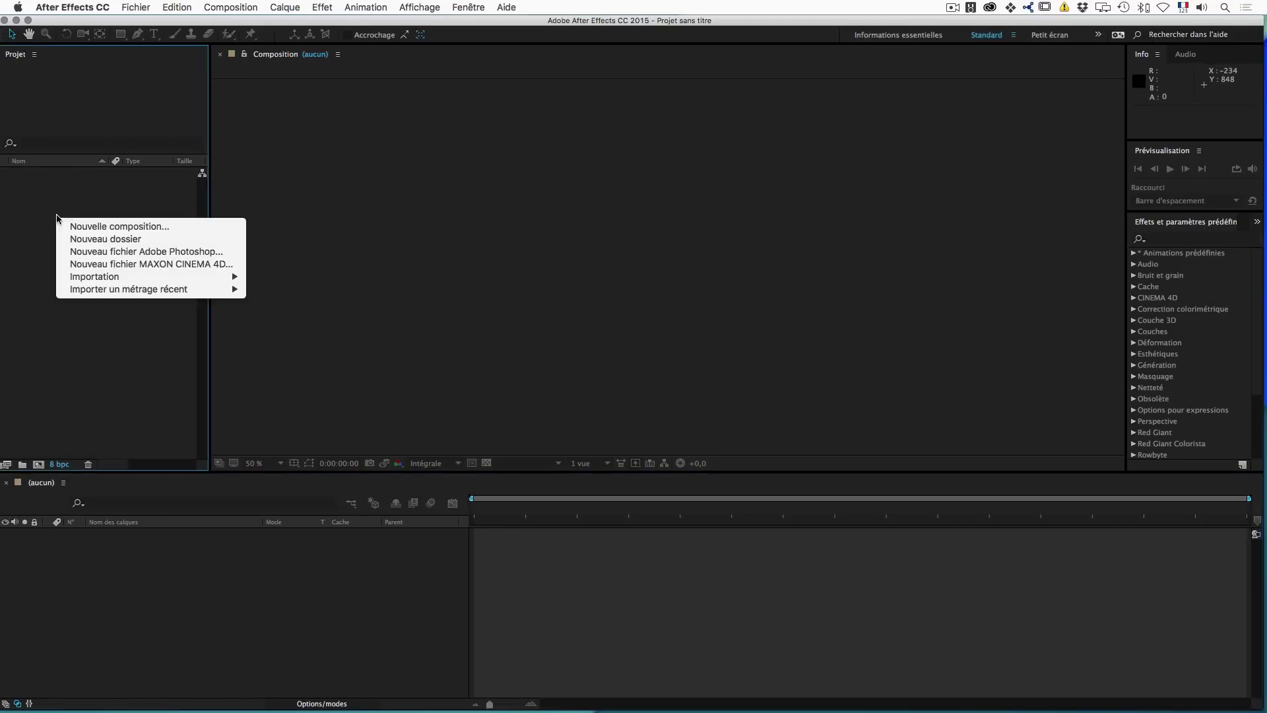
mouse_move(216, 284)
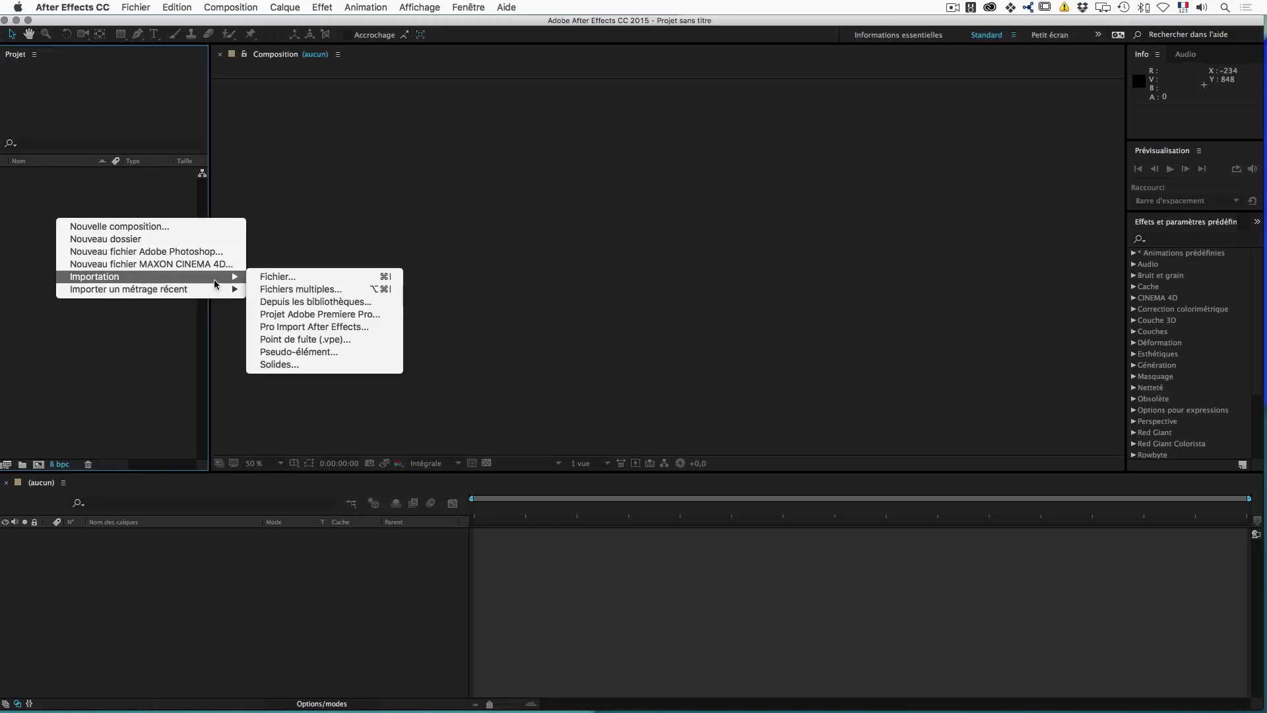
click(285, 280)
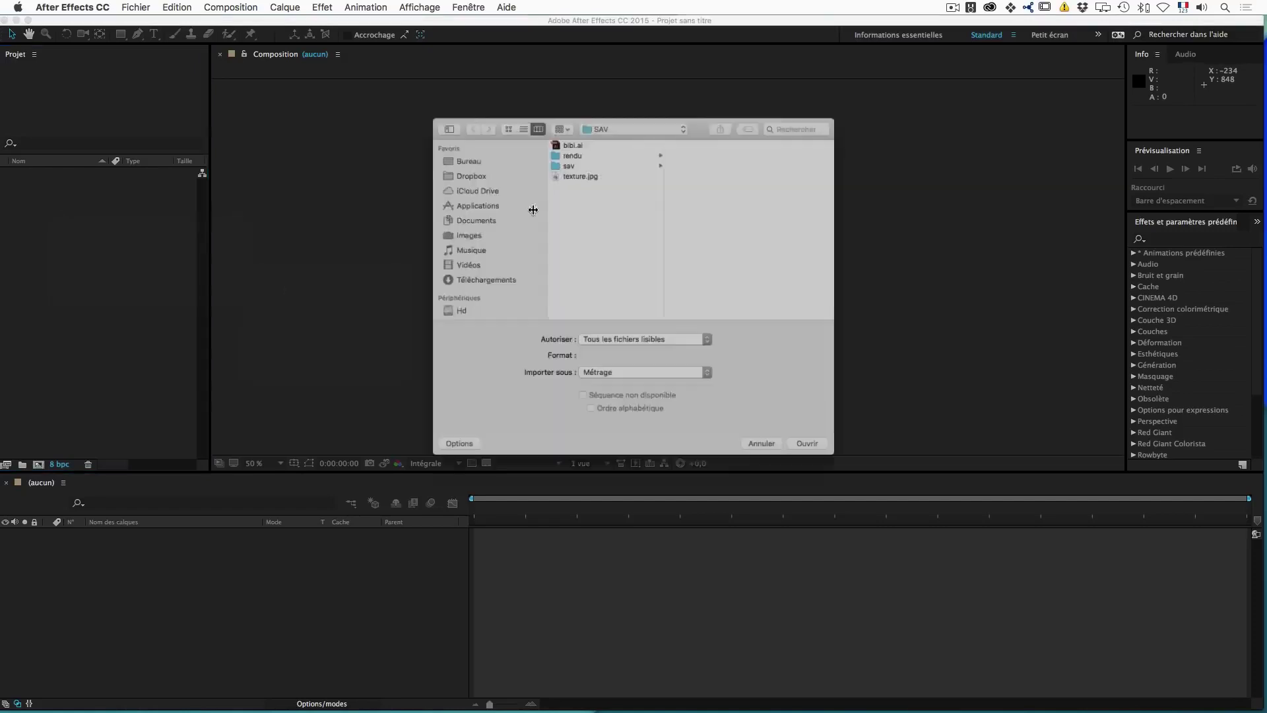
click(443, 143)
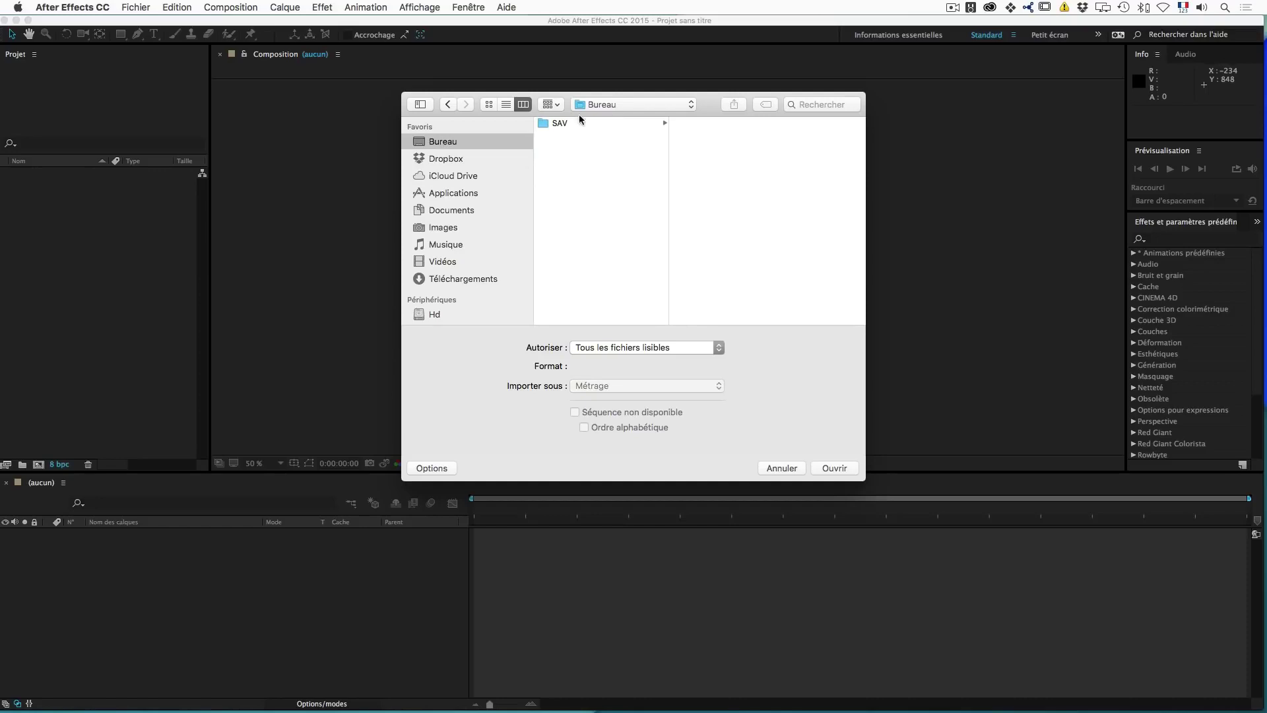
click(564, 125)
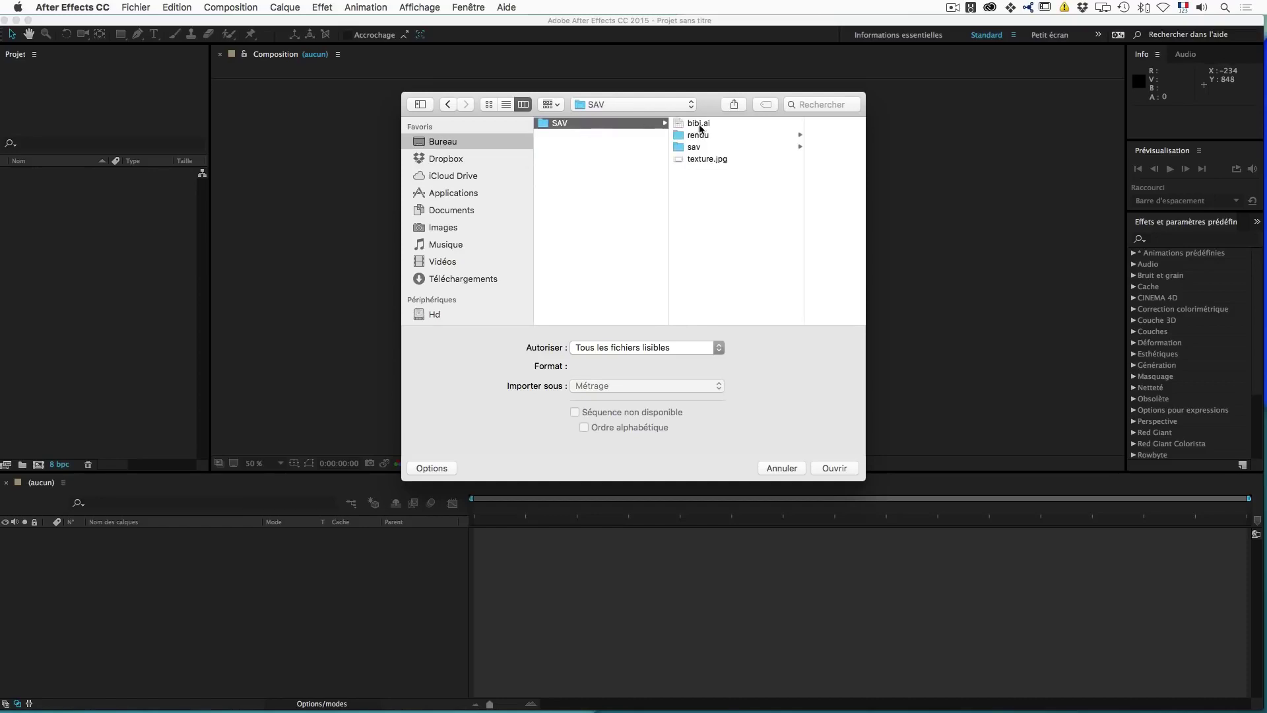
click(698, 126)
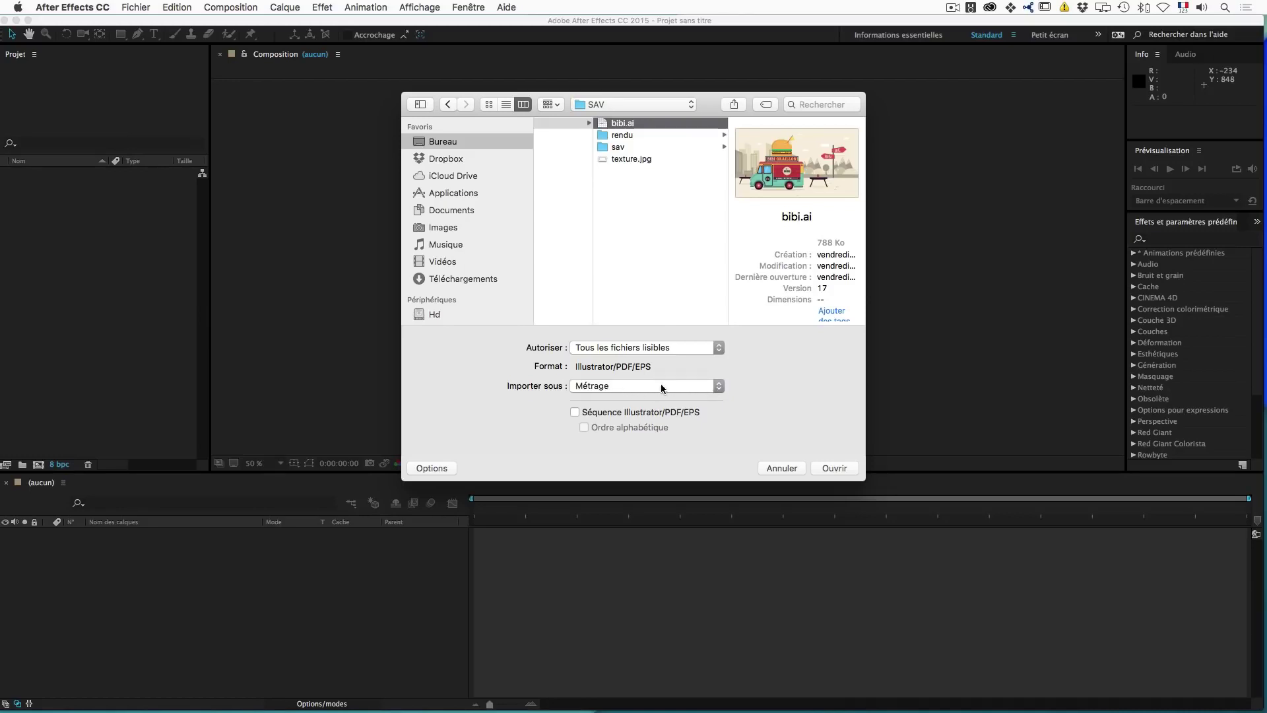
click(613, 384)
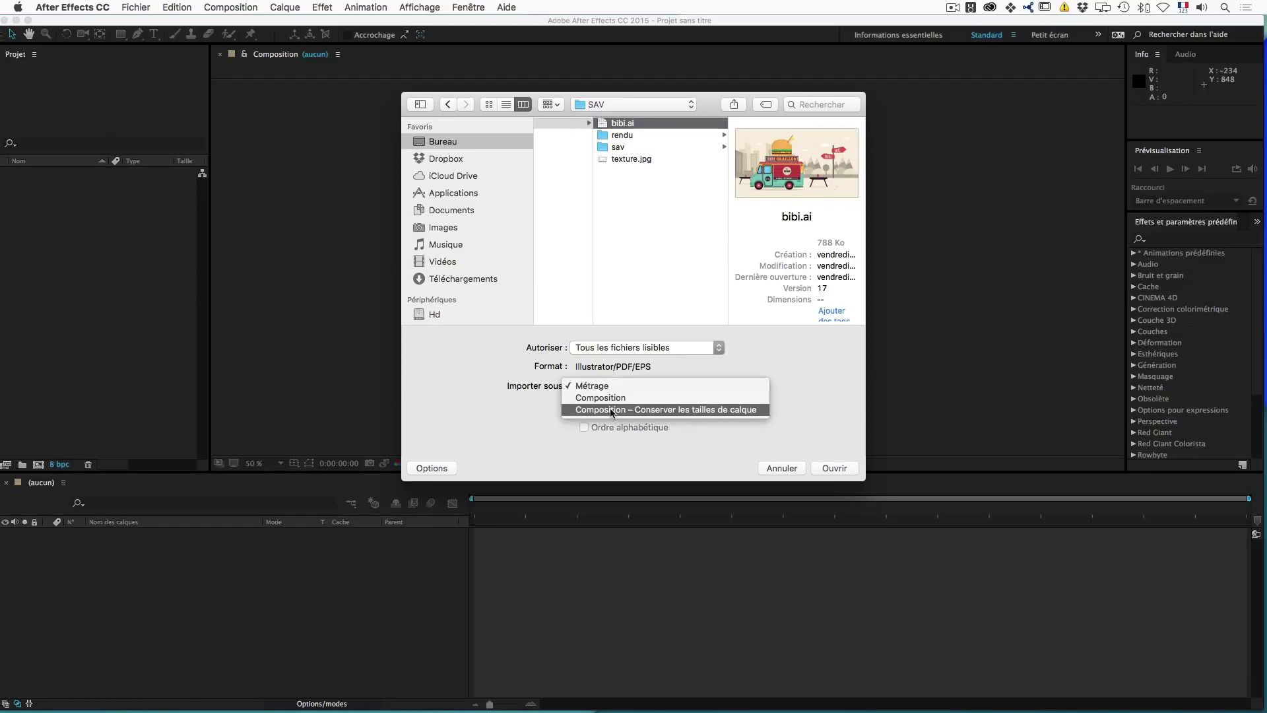
click(613, 410)
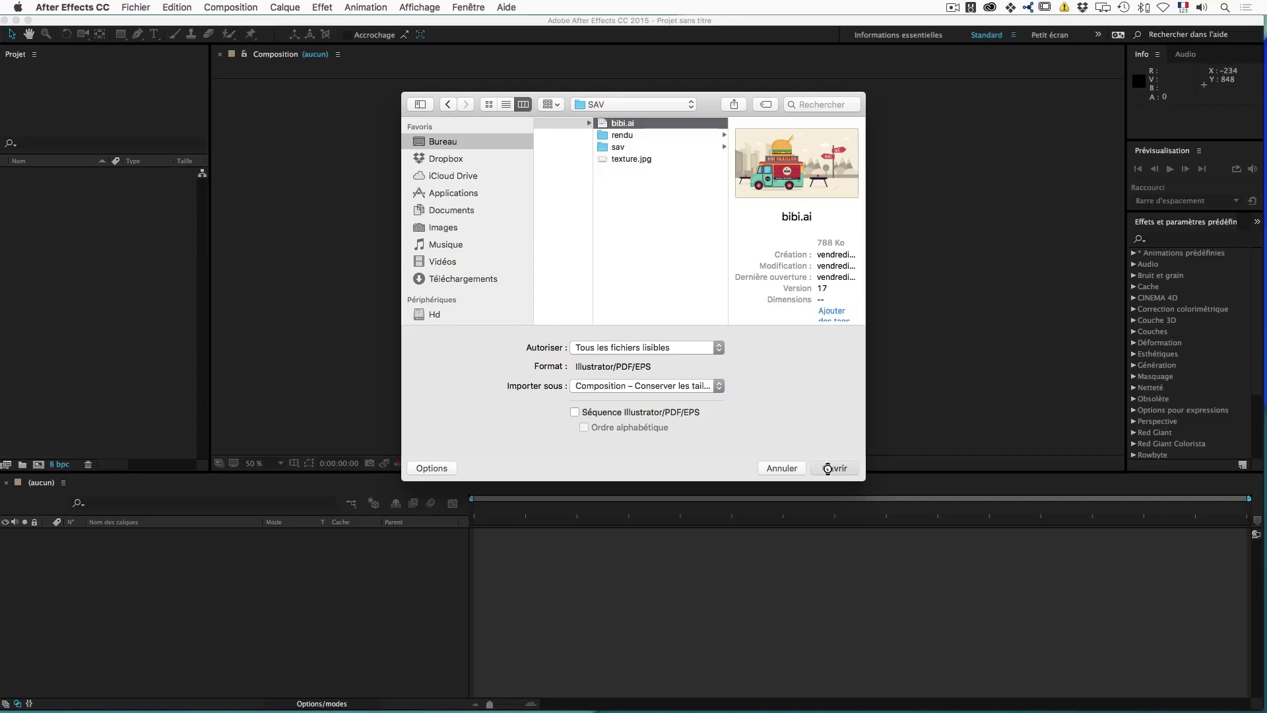
click(827, 468)
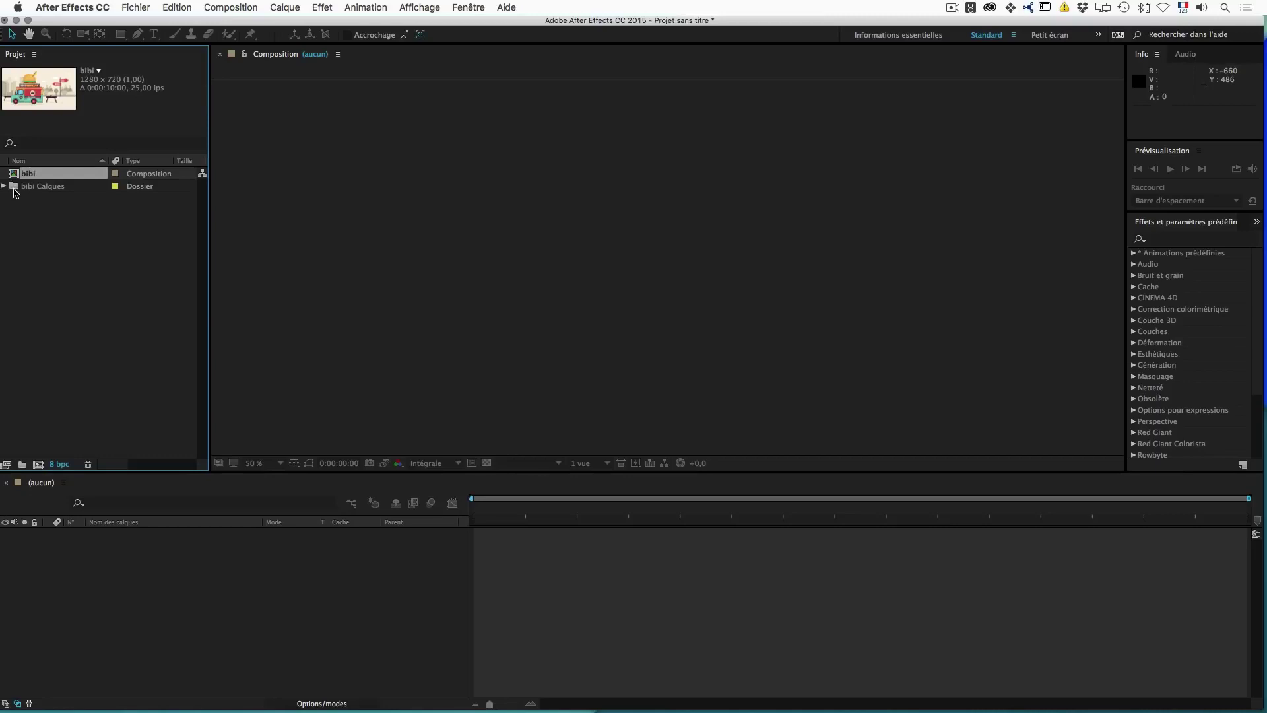
Step: Check the contents of the bibi Calques folder, collapse it again and open the bibi composition
click(22, 189)
click(4, 187)
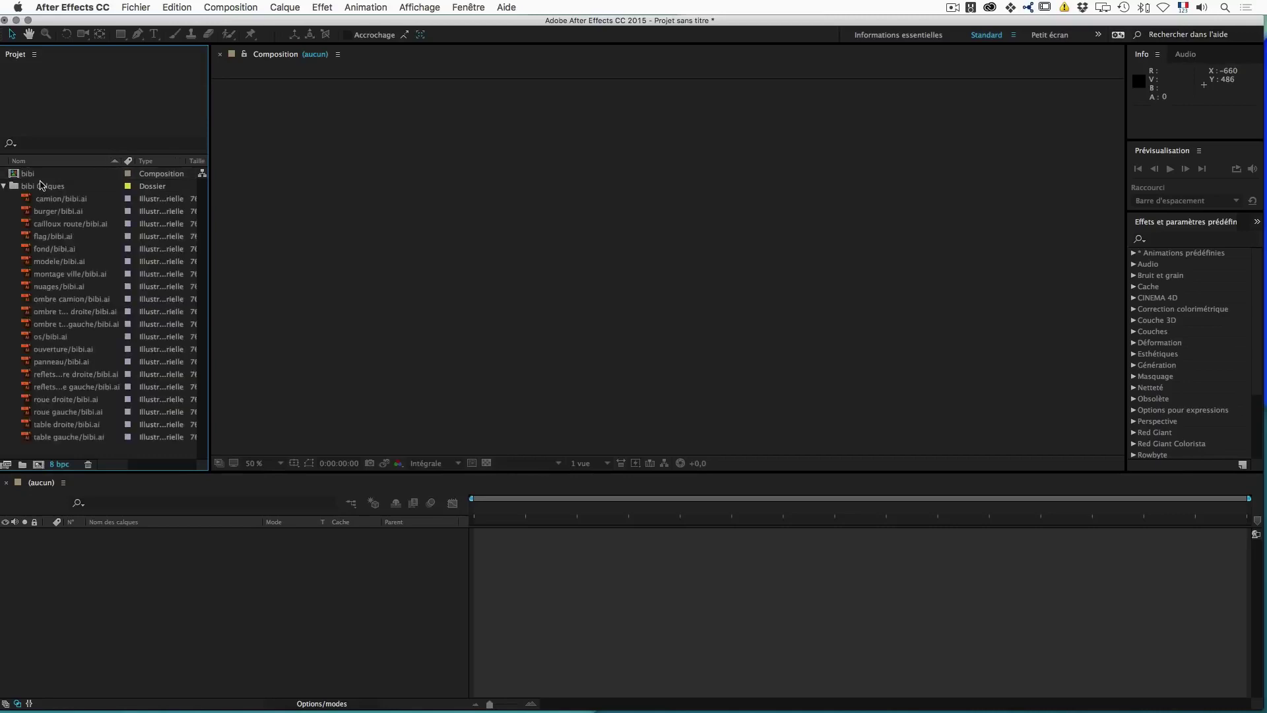
click(4, 187)
click(20, 175)
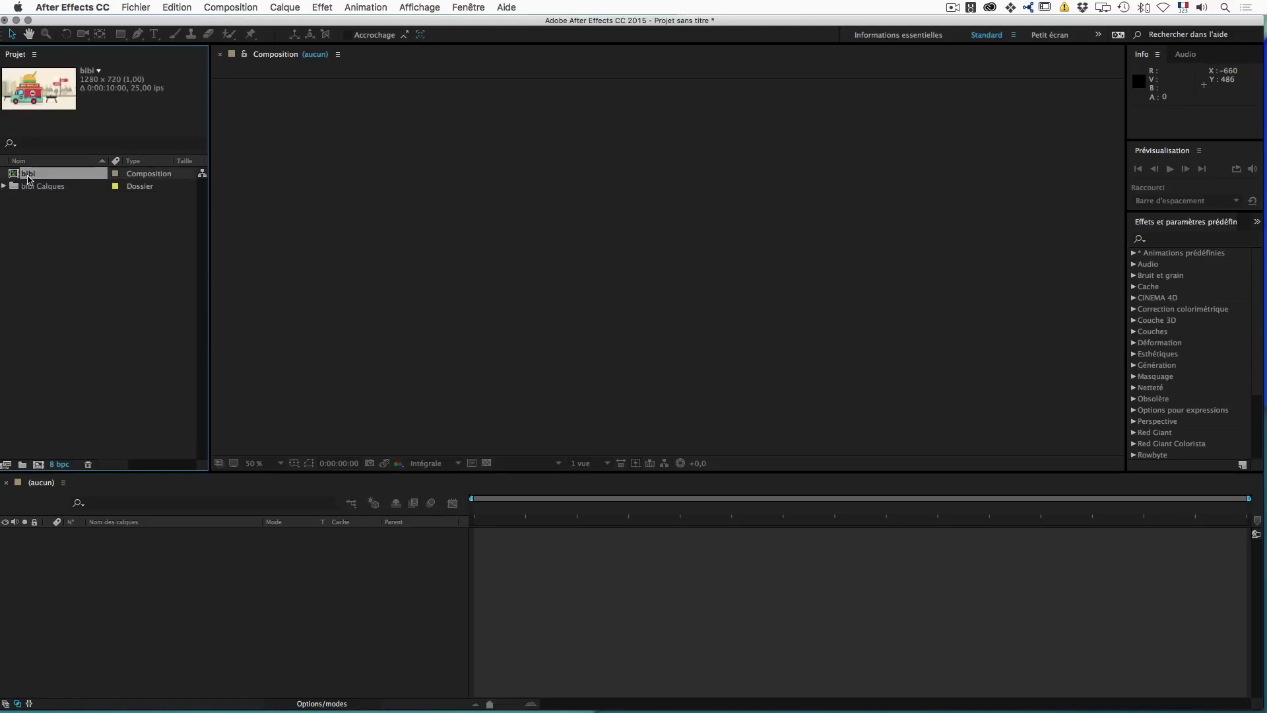
drag(26, 178, 58, 174)
double_click(29, 176)
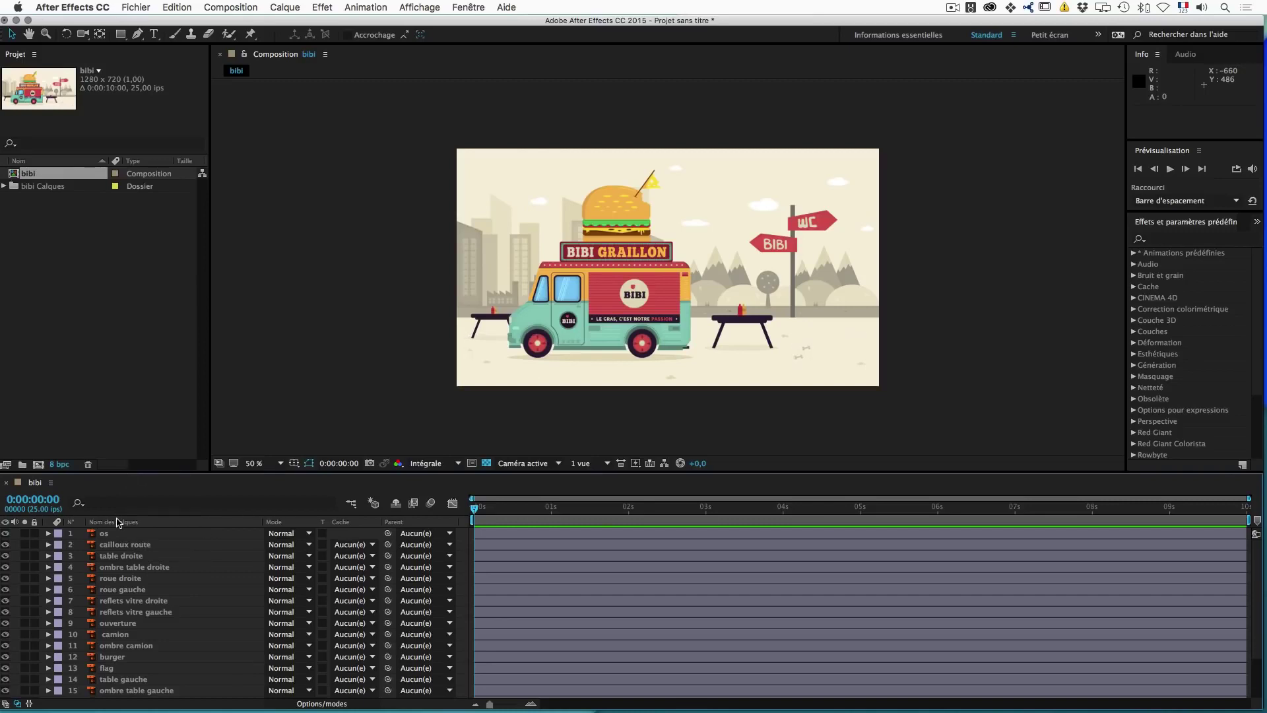
Step: Look through the bibi composition's layers, selecting cailloux route, table droite and ombre table droite to locate them in the image
scroll(126, 591, down, 4)
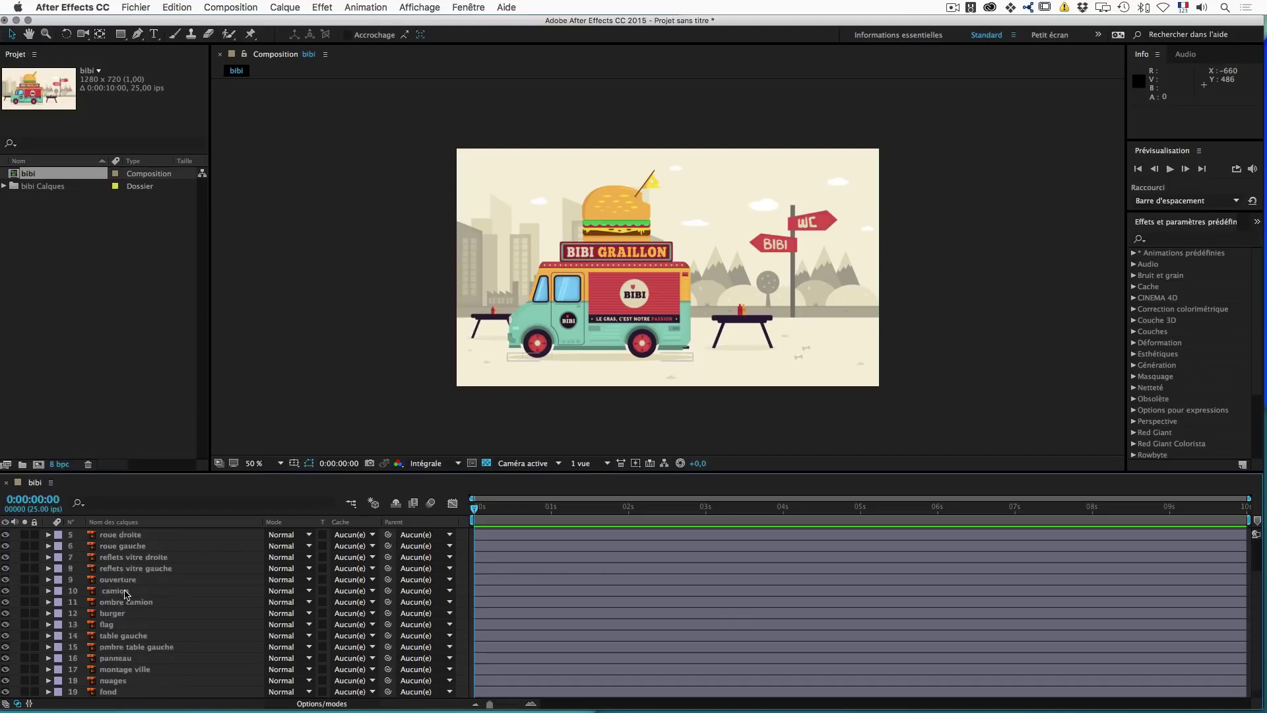
scroll(126, 591, up, 4)
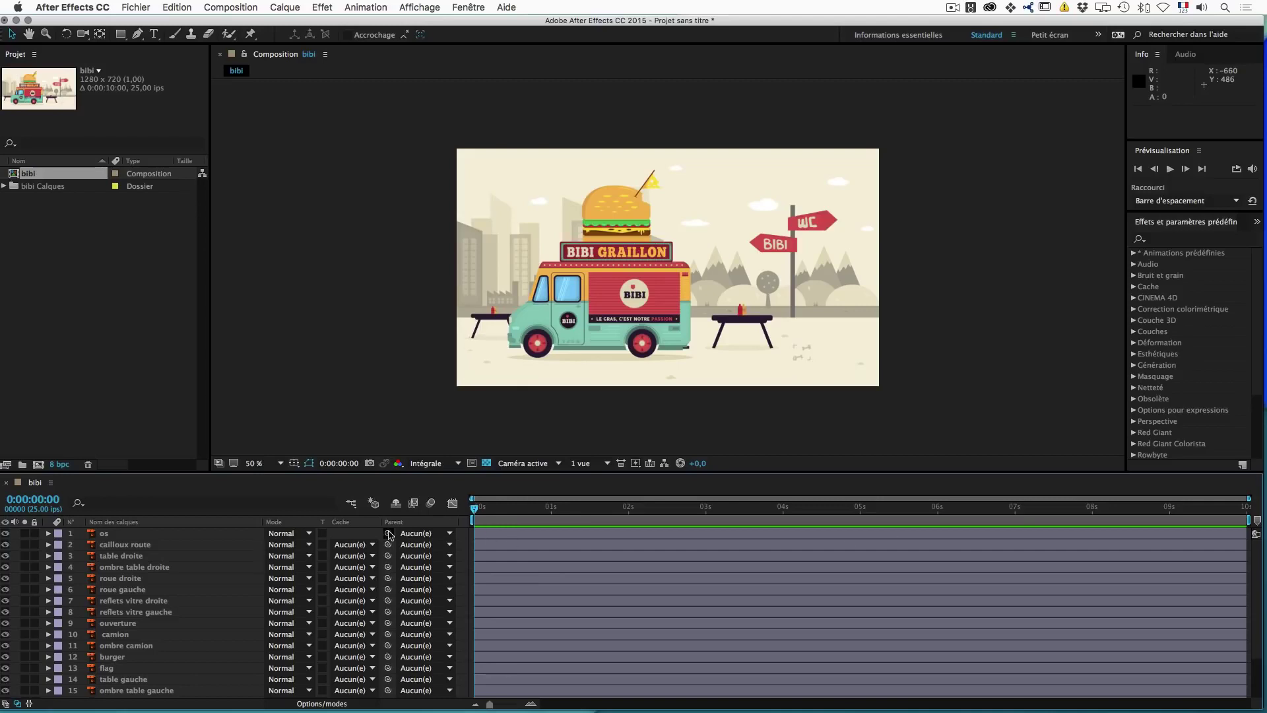
click(107, 546)
click(118, 557)
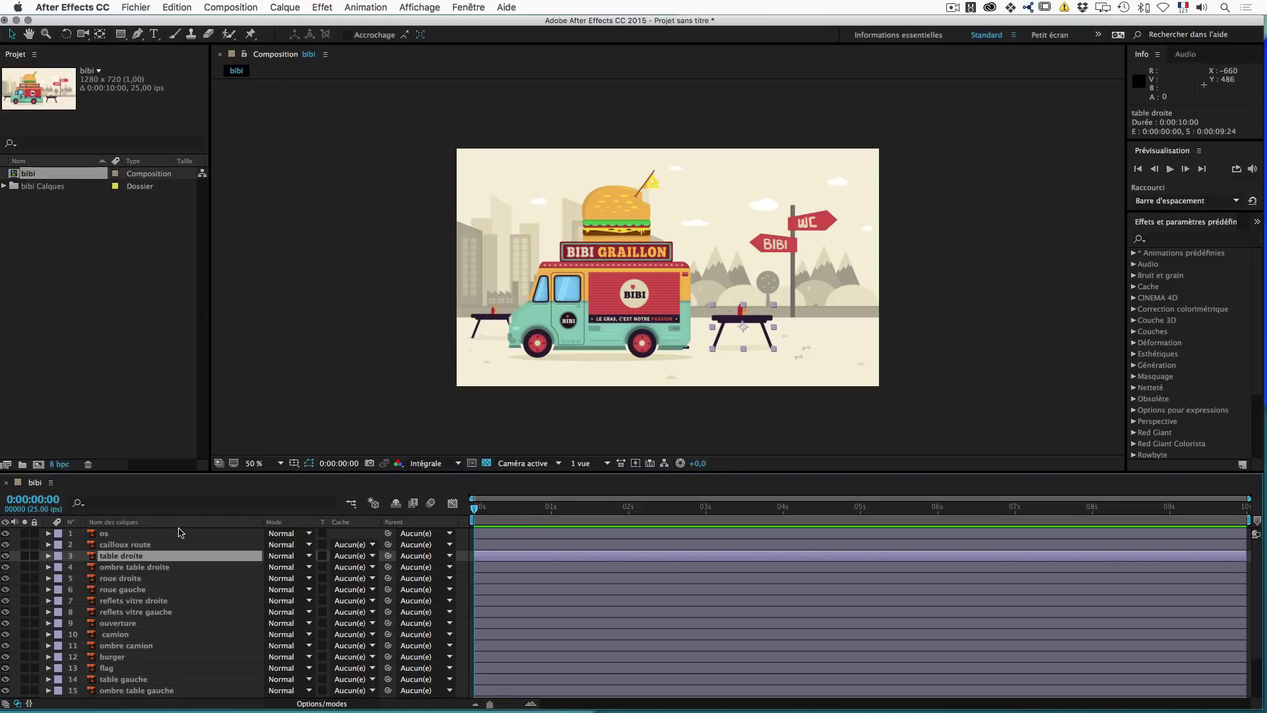
click(132, 568)
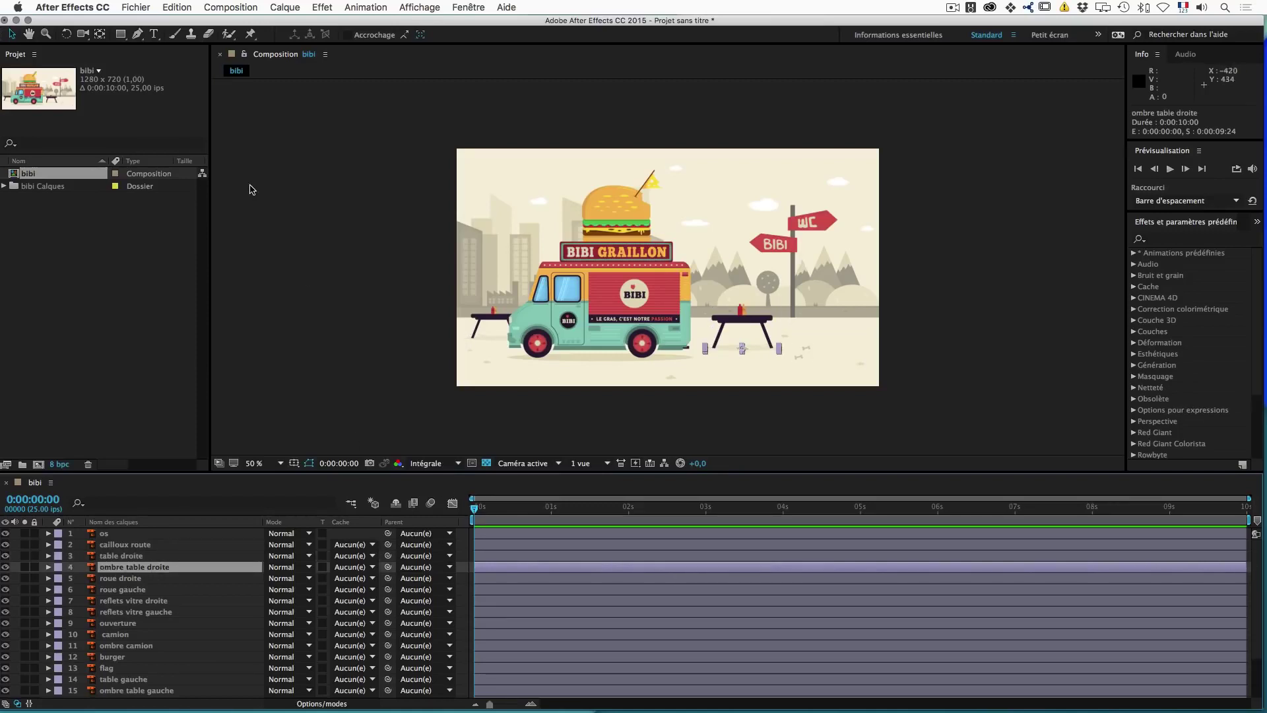
Step: Review the bibi composition's size, frame rate, resolution and duration settings and accept them
click(231, 8)
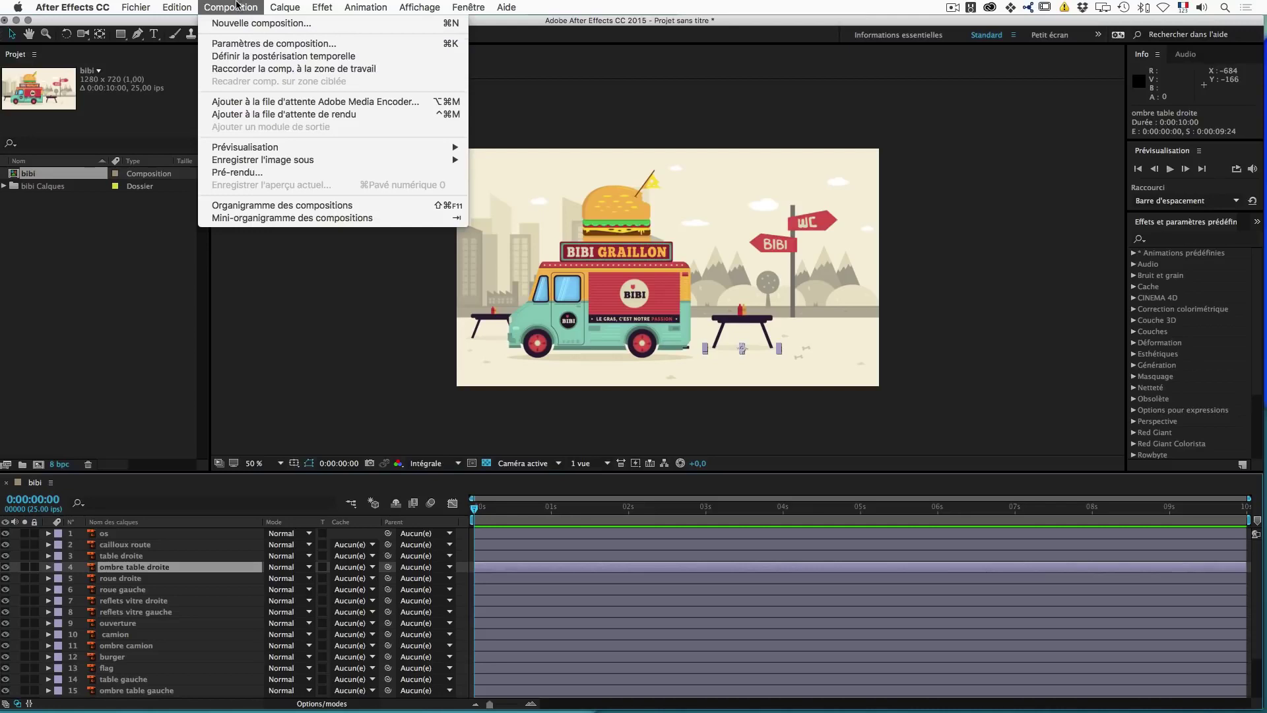
click(247, 44)
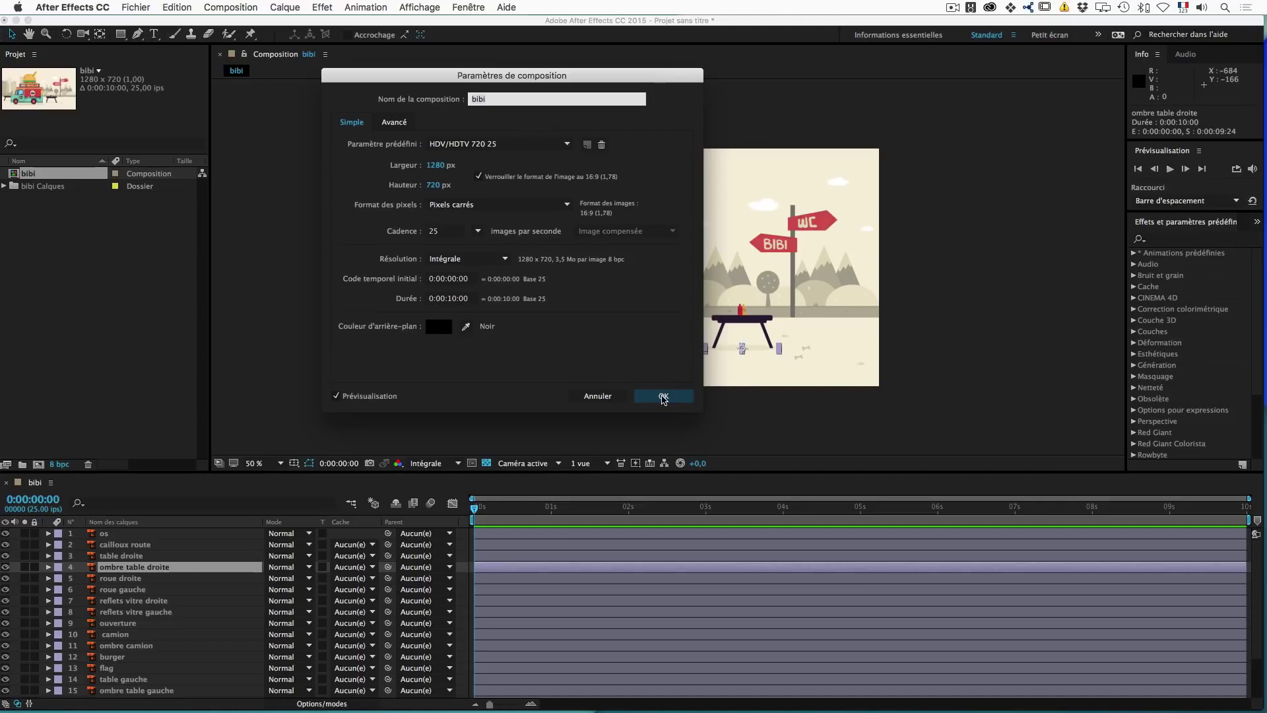
click(667, 396)
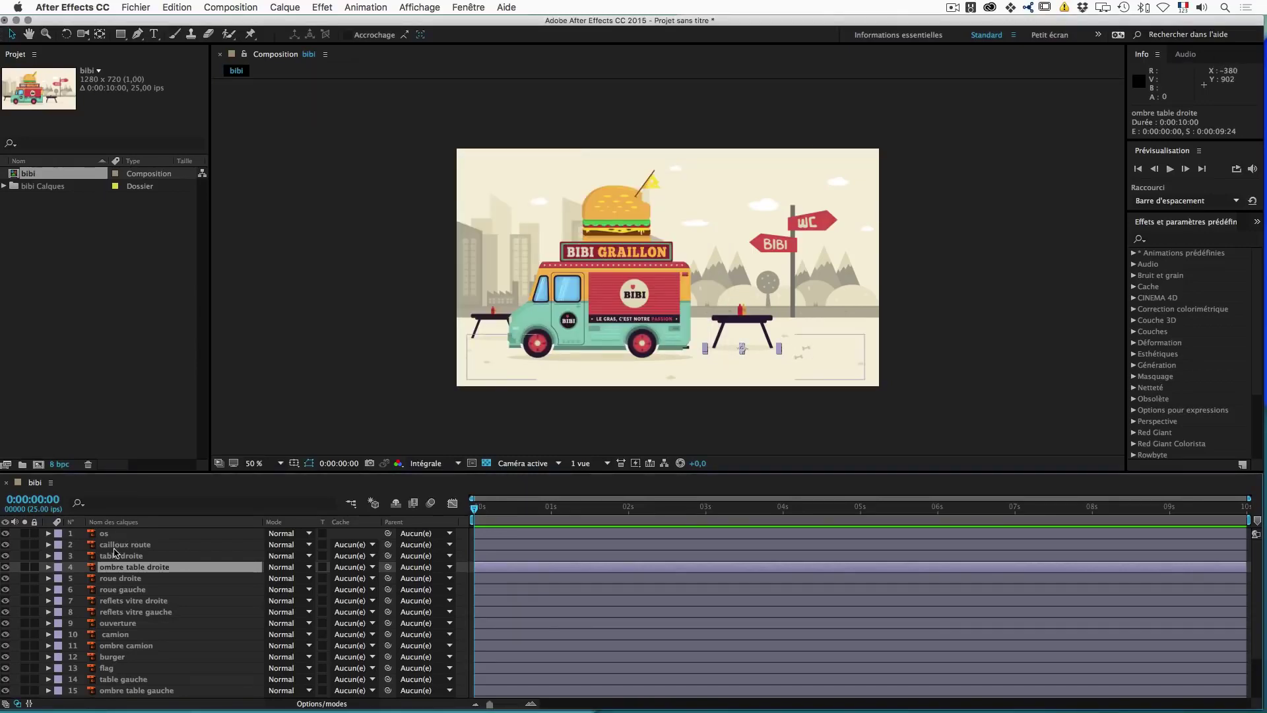
Step: Hide the camion layer to see which elements it contains, and make it visible again
scroll(128, 573, down, 3)
scroll(128, 572, up, 3)
scroll(57, 597, down, 1)
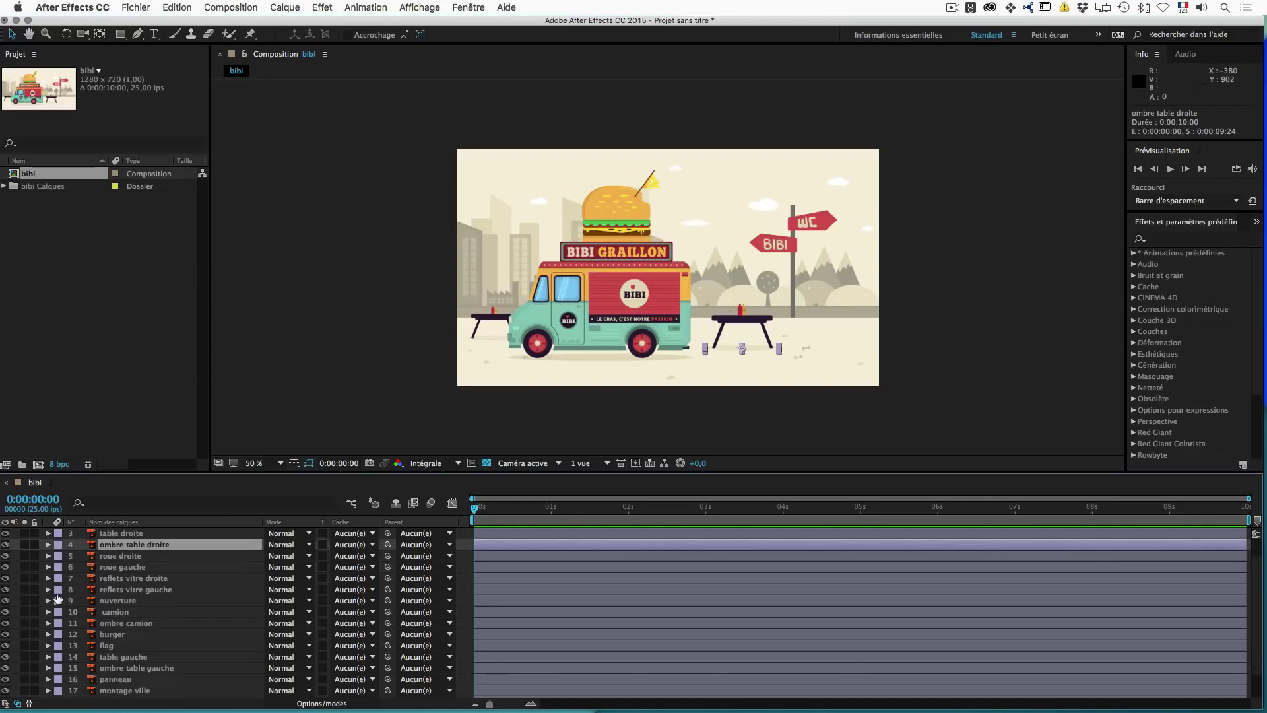
click(6, 611)
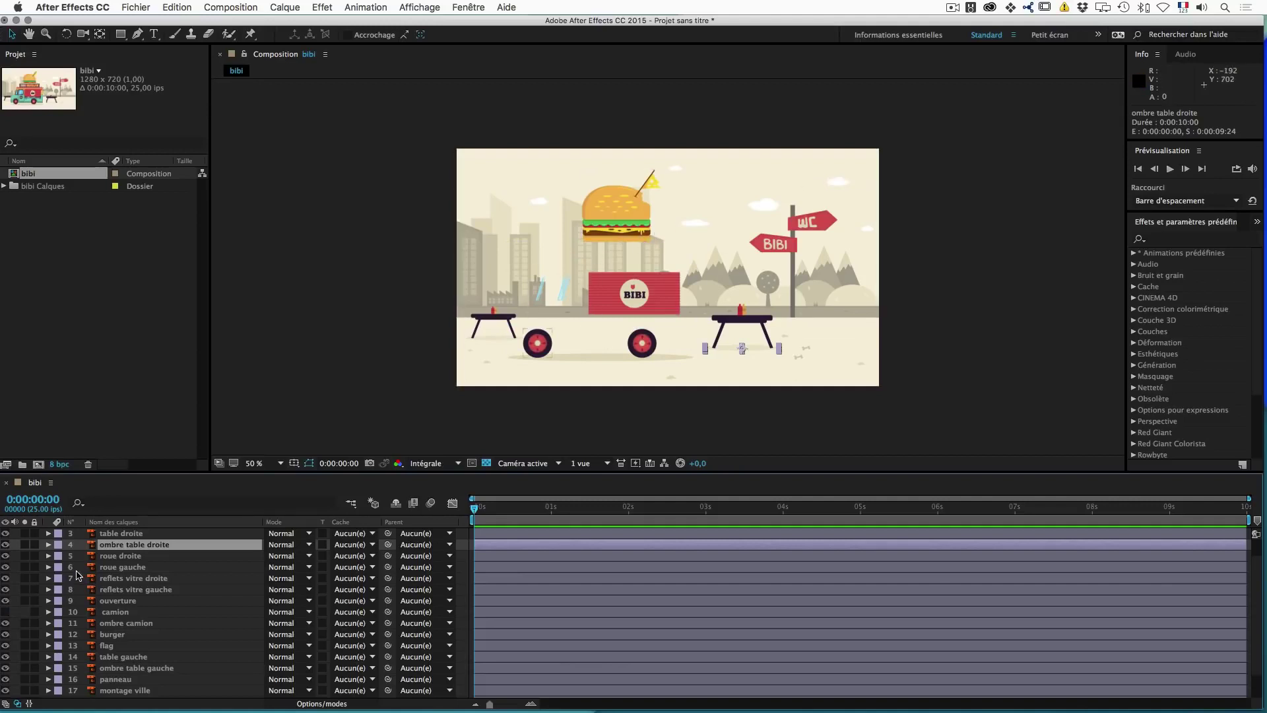
mouse_move(5, 545)
mouse_down()
mouse_move(6, 604)
mouse_move(5, 544)
mouse_up()
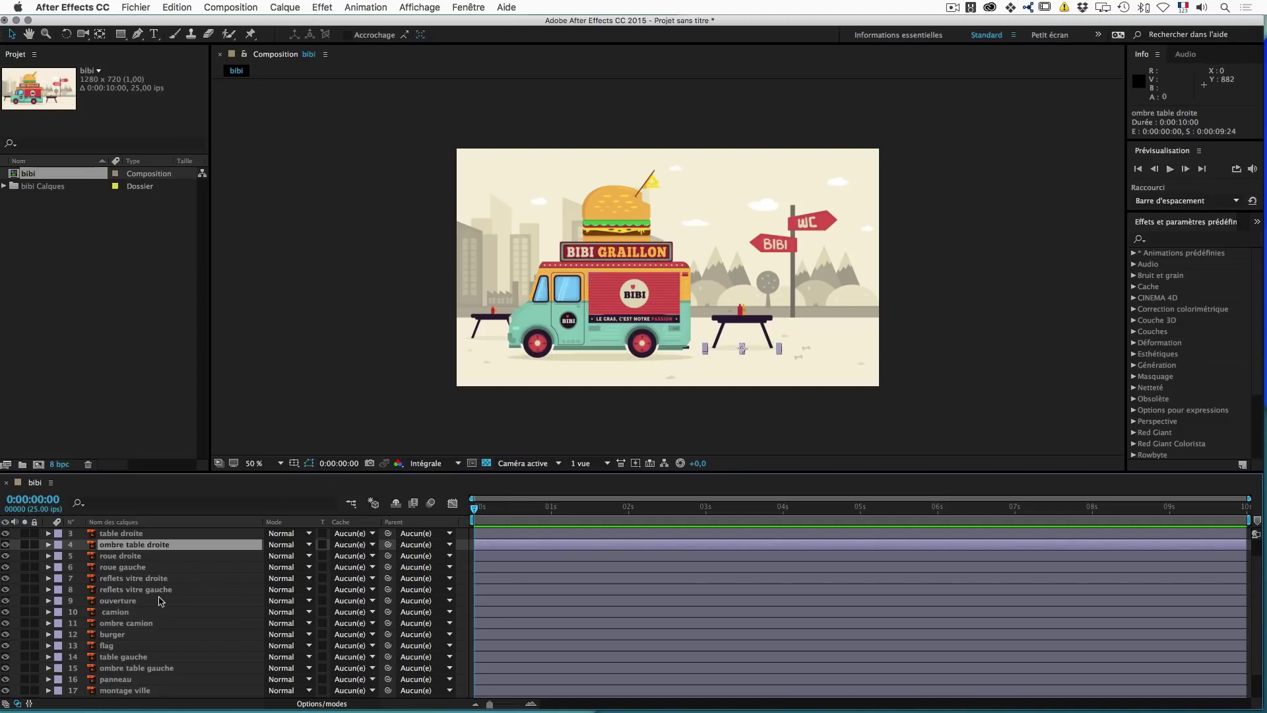
Step: Look through the full layer stack of the bibi composition and clear the layer selection
scroll(158, 600, up, 2)
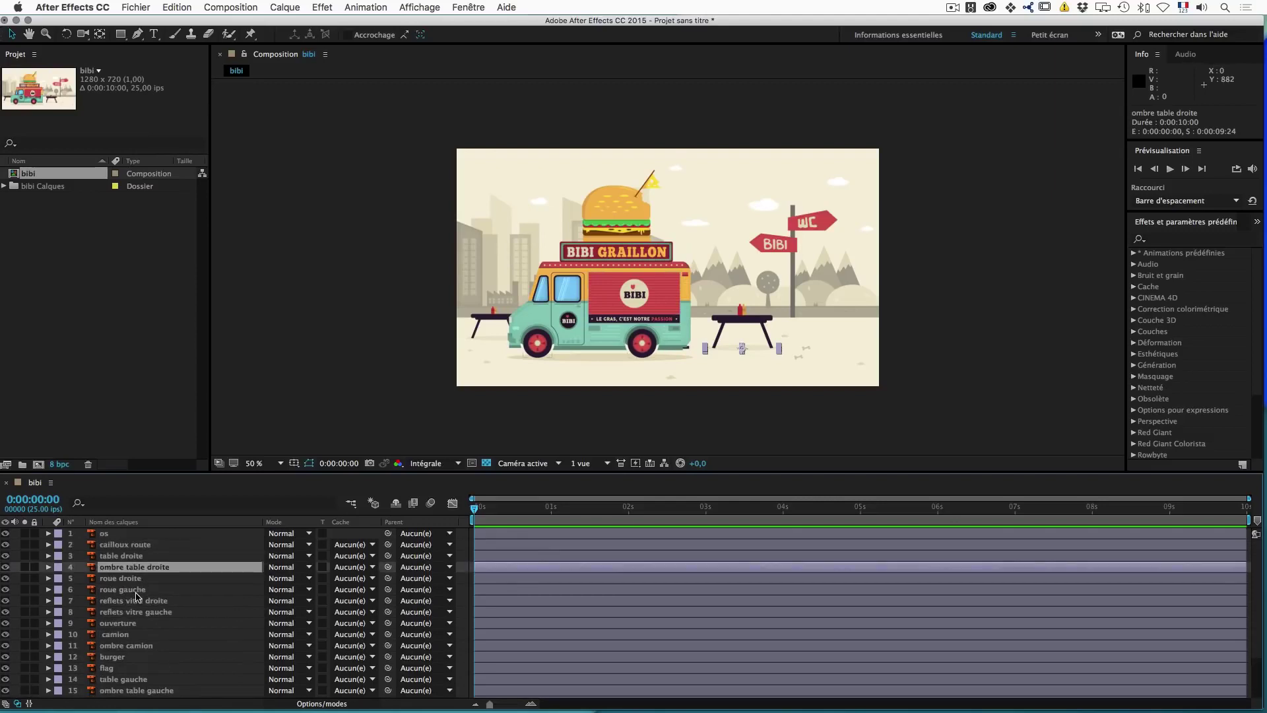
scroll(137, 596, down, 5)
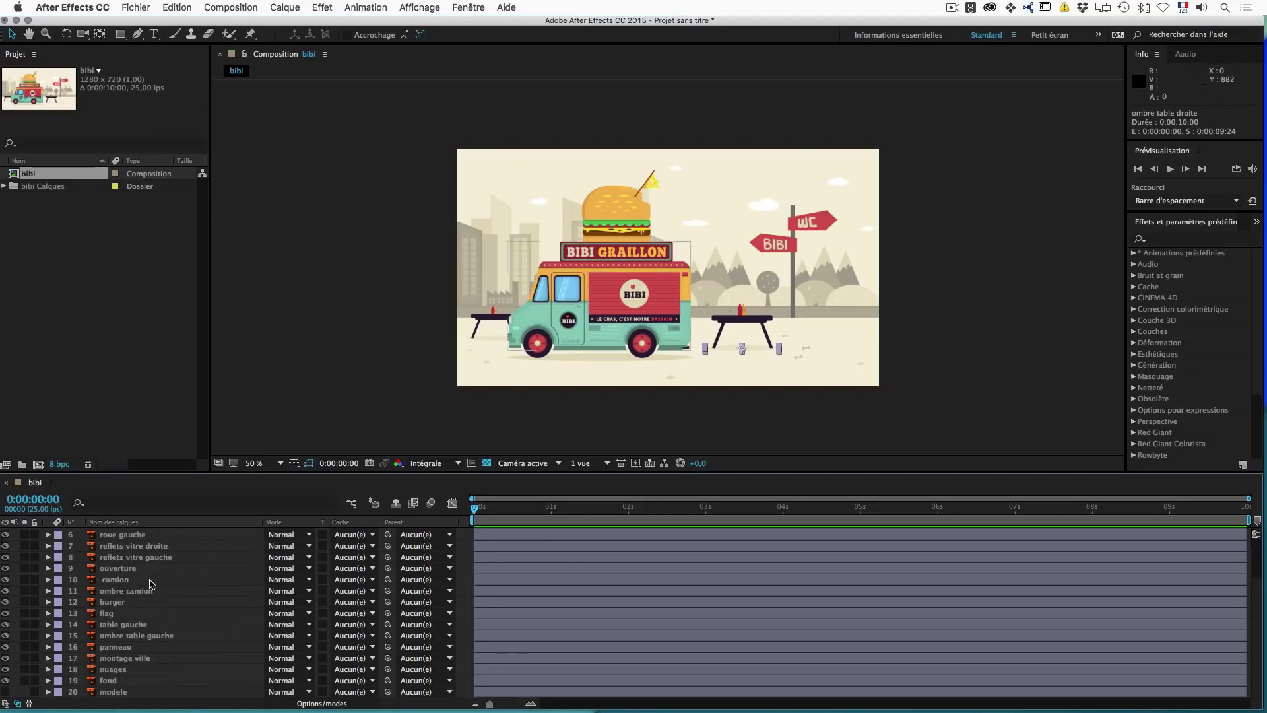
scroll(124, 567, up, 5)
click(121, 567)
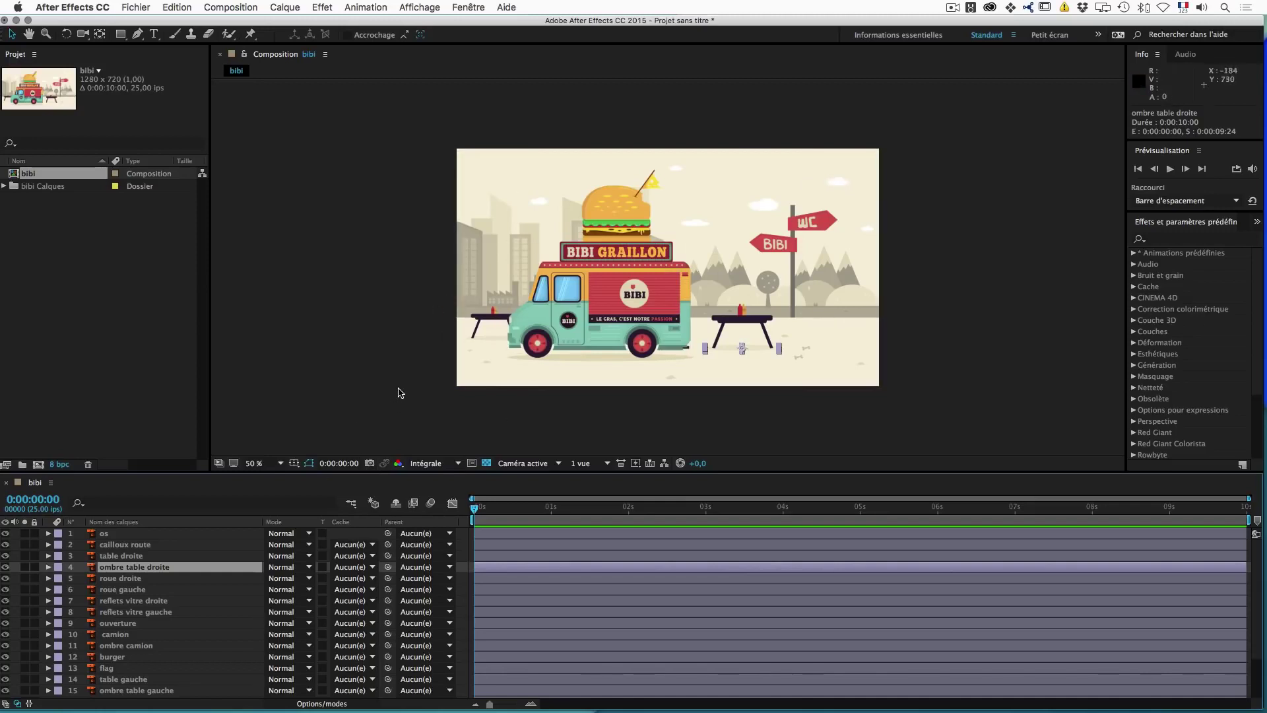
click(531, 432)
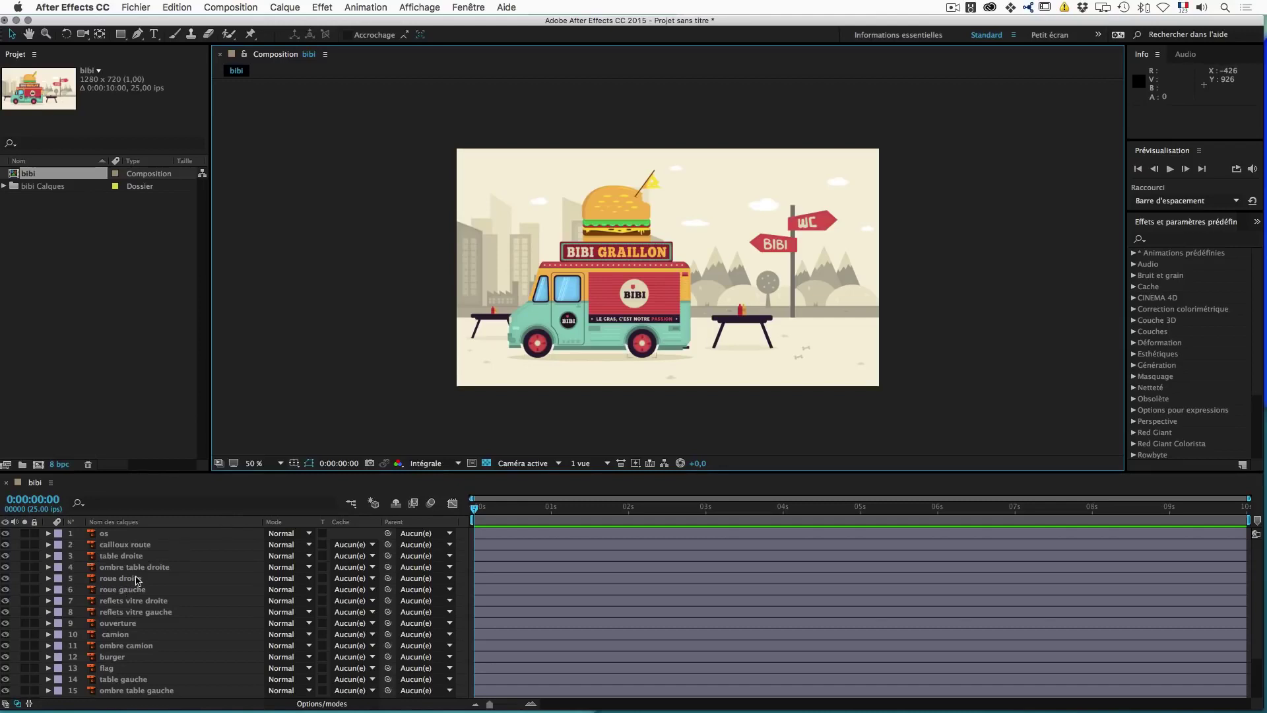
Step: Precompose the truck layers from roue droite through flag into a new composition named camion, transferring all attributes, and clear the selection
click(131, 643)
click(122, 638)
drag(117, 638, 117, 671)
shift+click(116, 668)
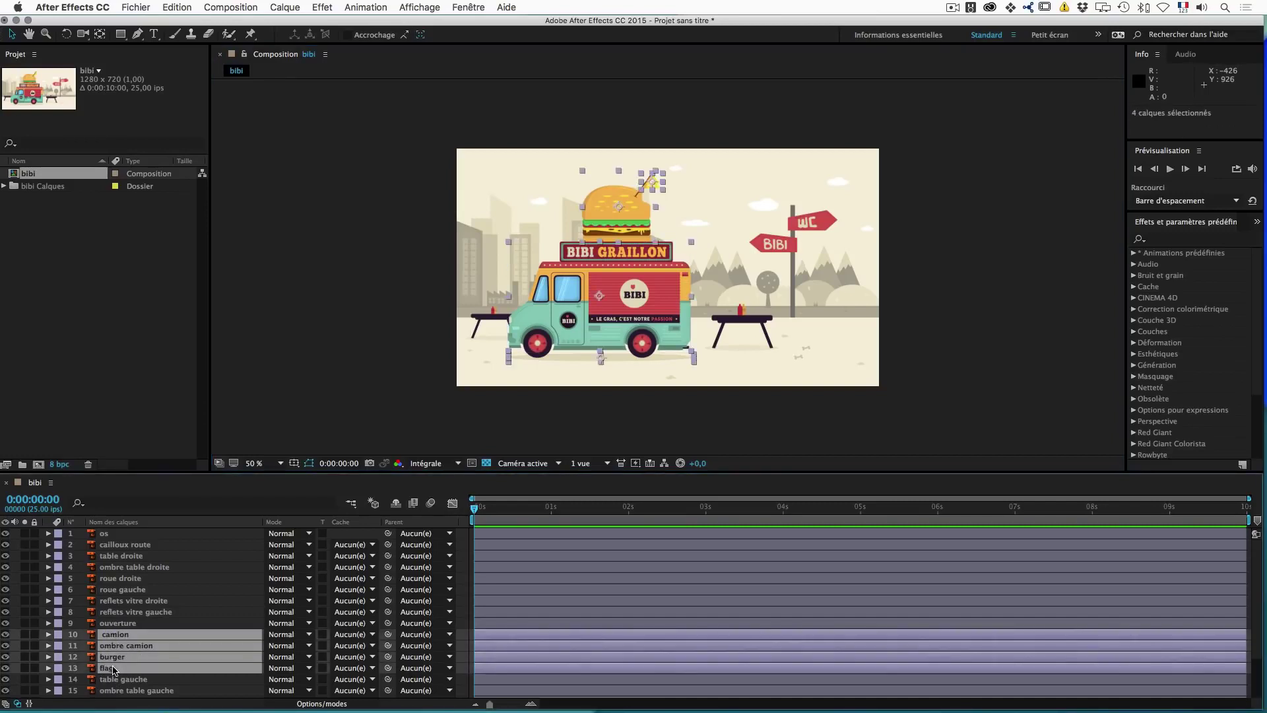
shift+click(113, 624)
shift+click(116, 613)
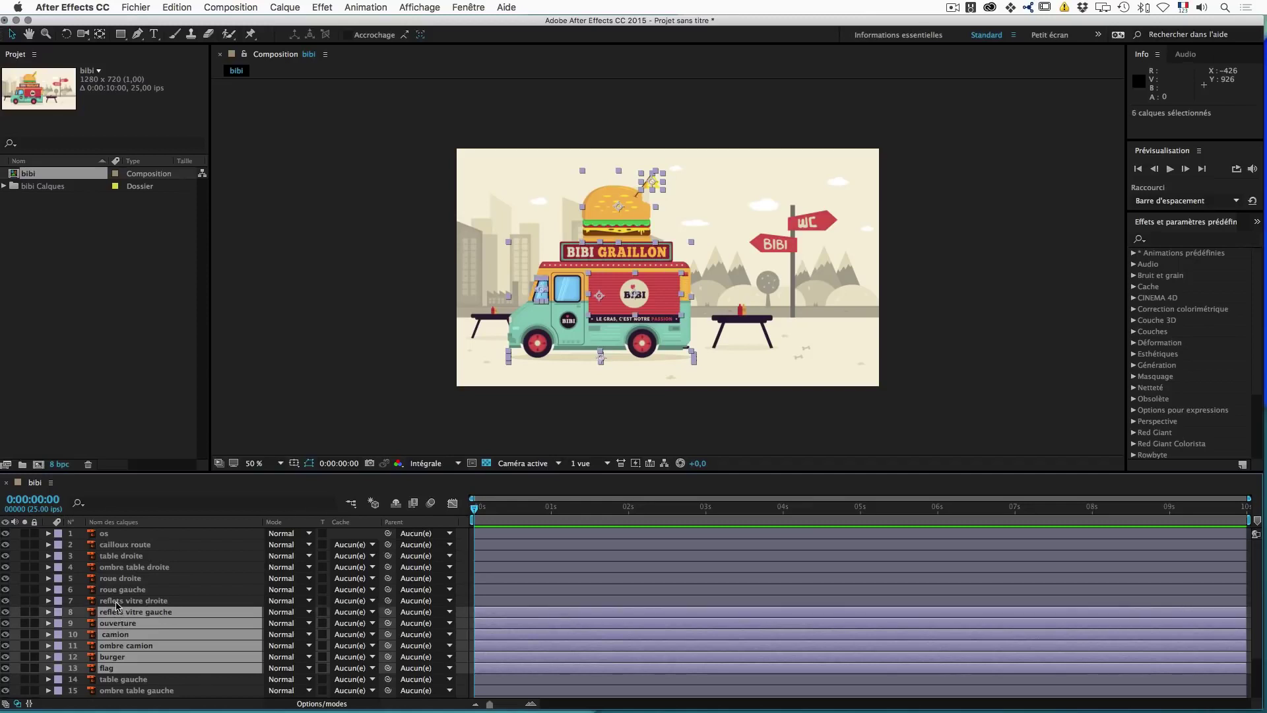
shift+click(115, 601)
shift+click(116, 591)
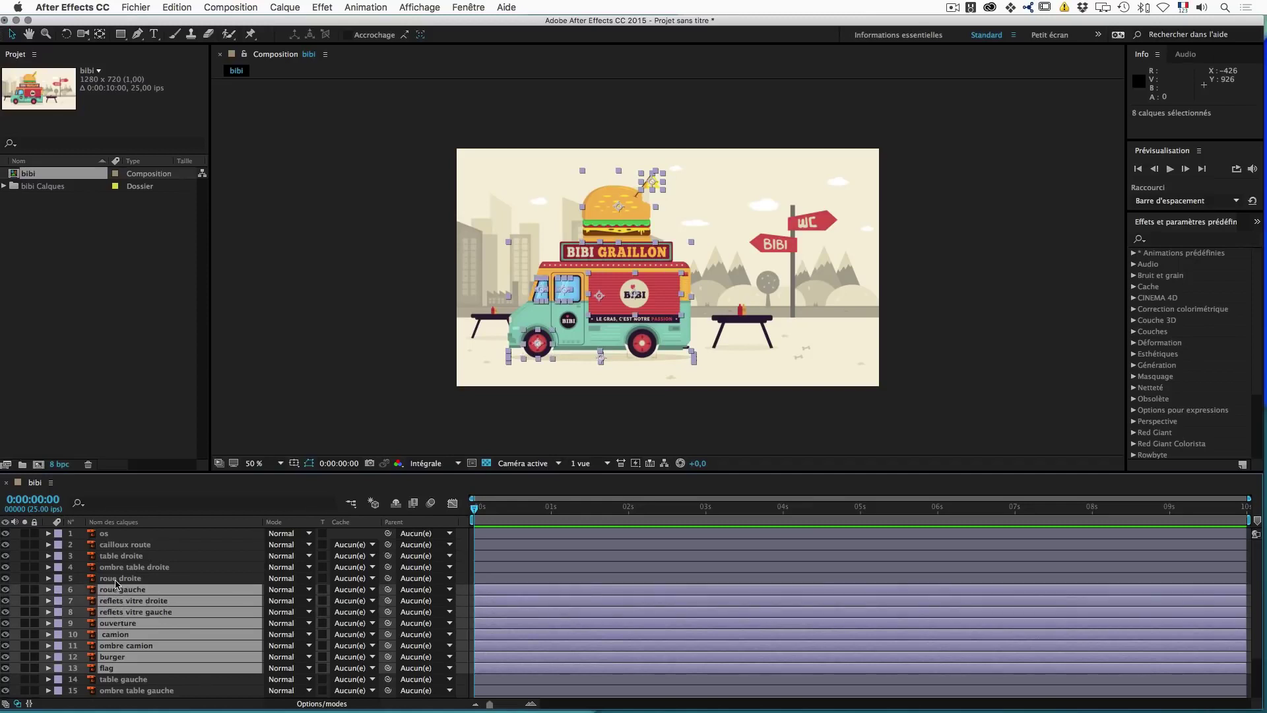
shift+click(117, 580)
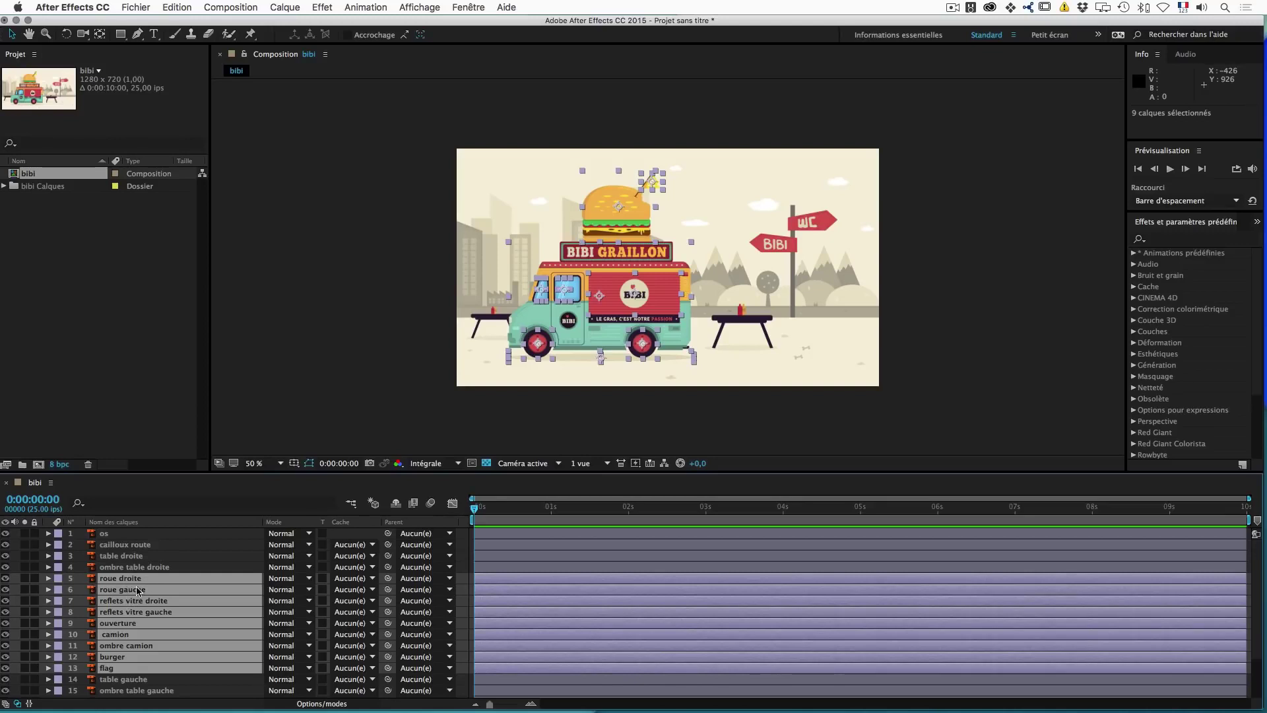
right_click(132, 591)
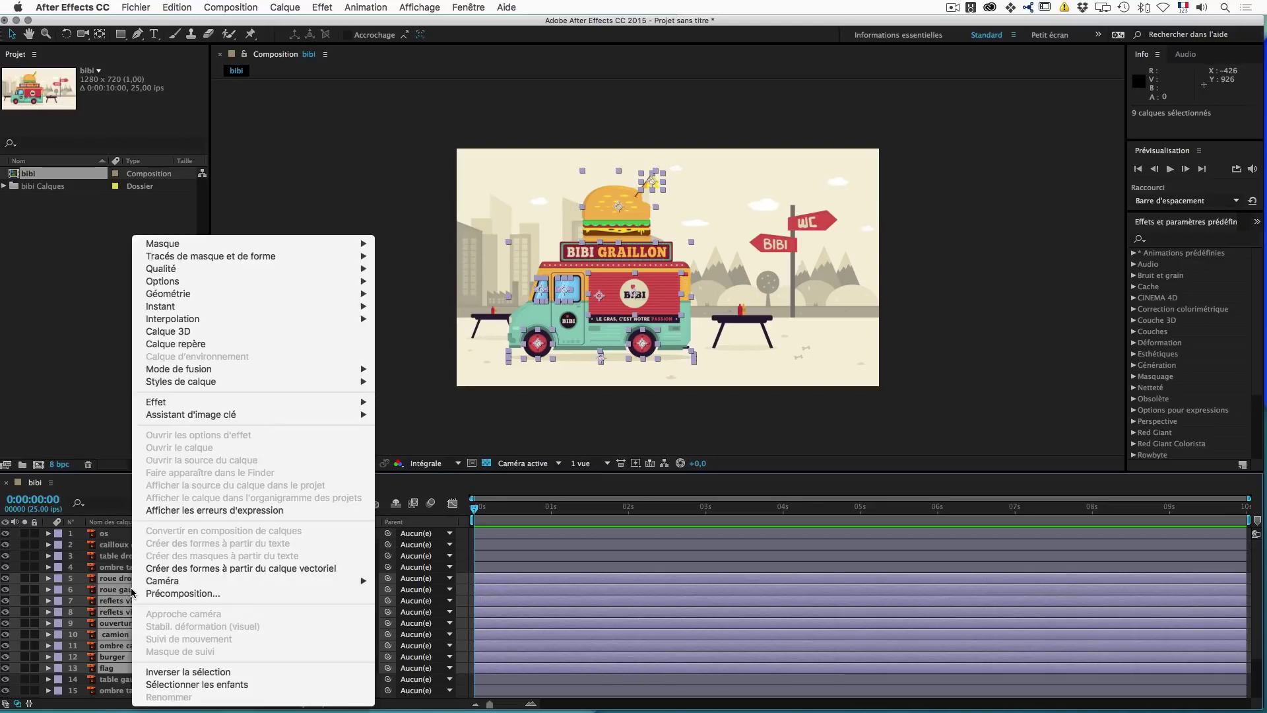
click(180, 592)
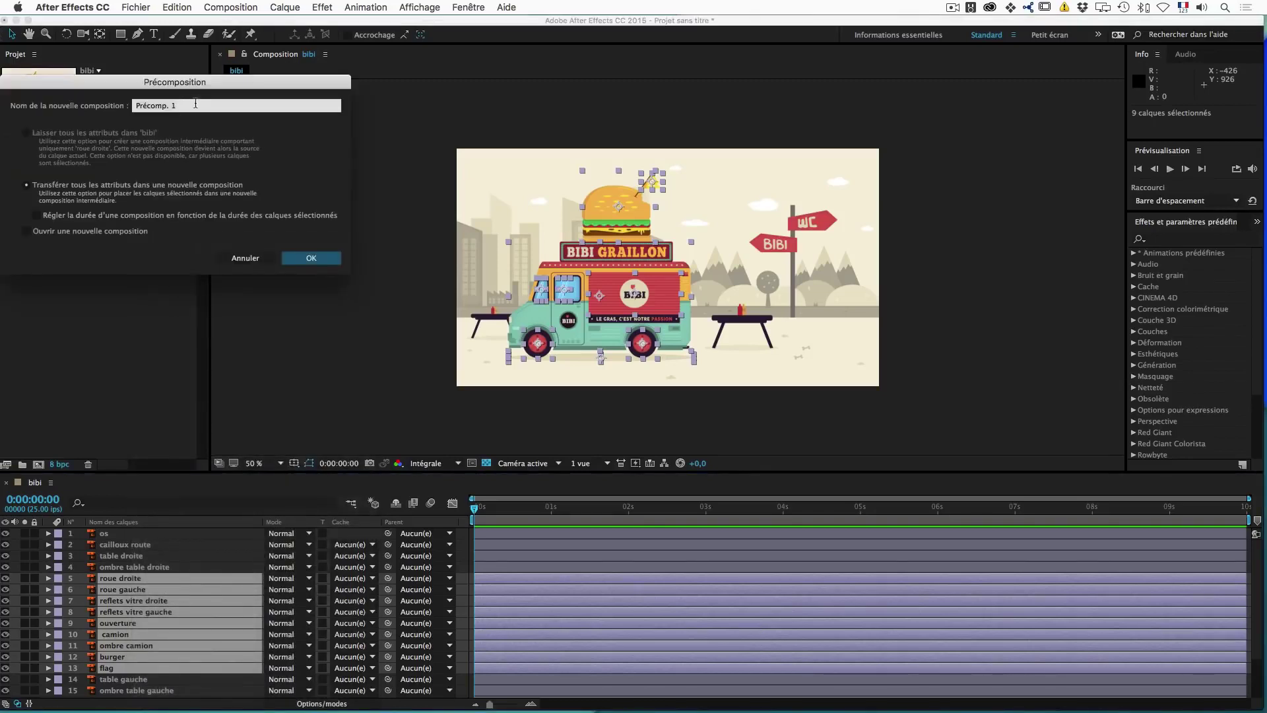
text(camion)
key(Return)
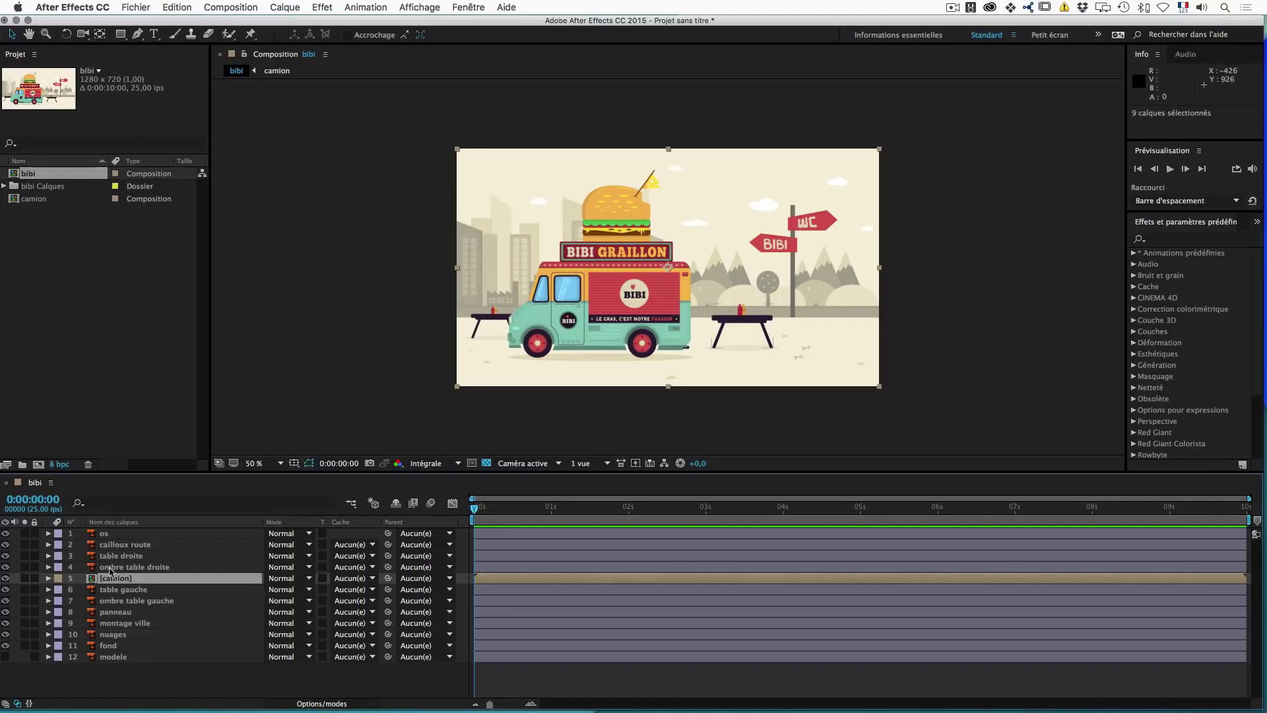
click(129, 690)
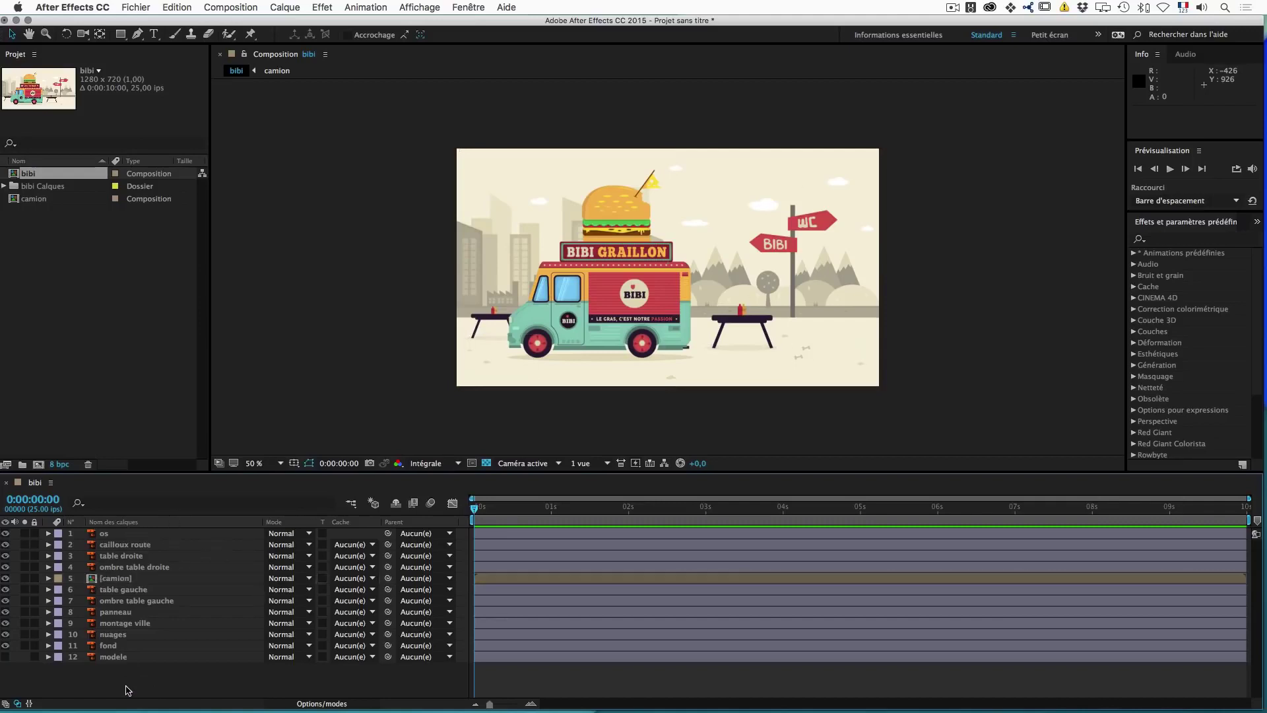
Step: Open the camion precomposition and look through its wheel, window reflection, ouverture, shadow, burger and flag layers to locate them in the image
click(117, 580)
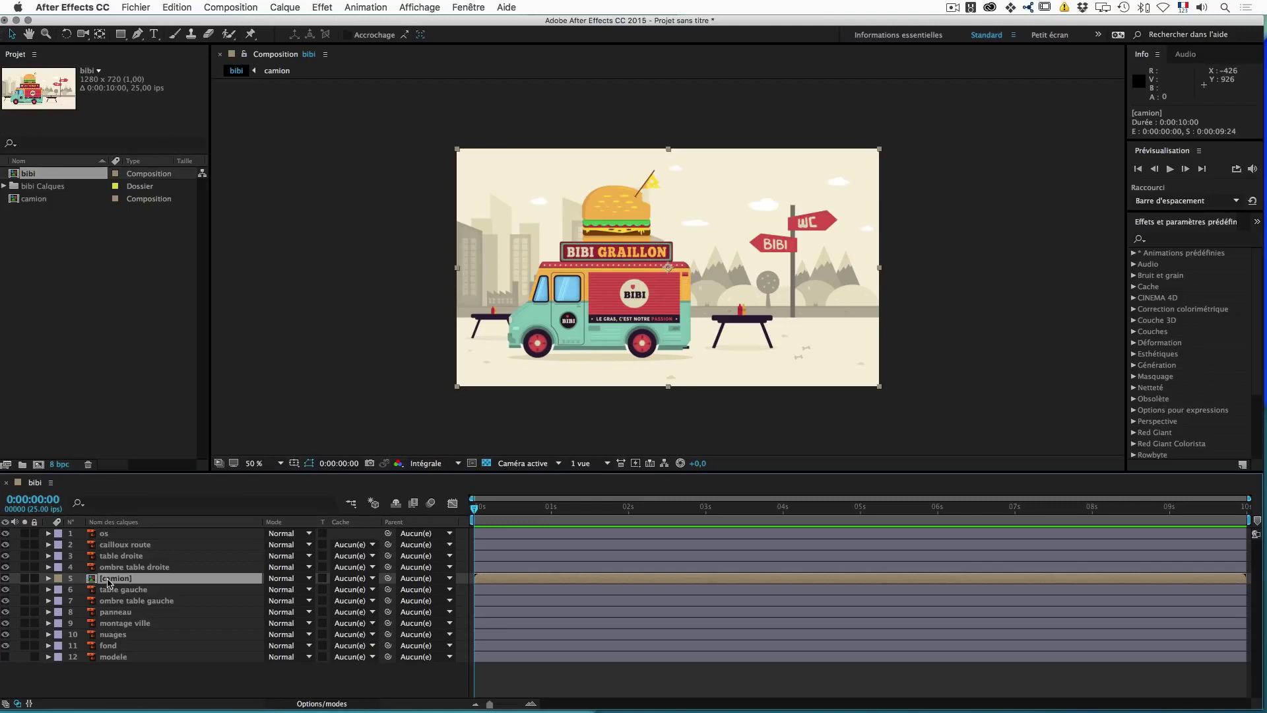
double_click(109, 581)
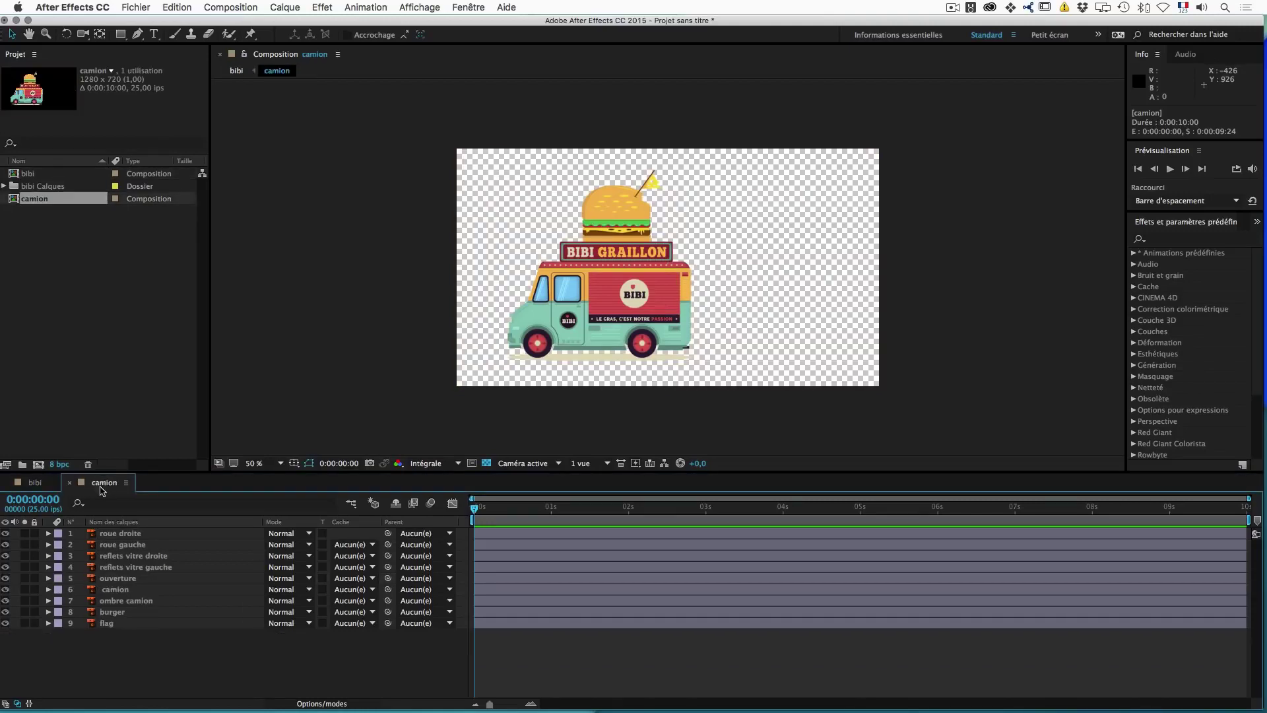
click(125, 535)
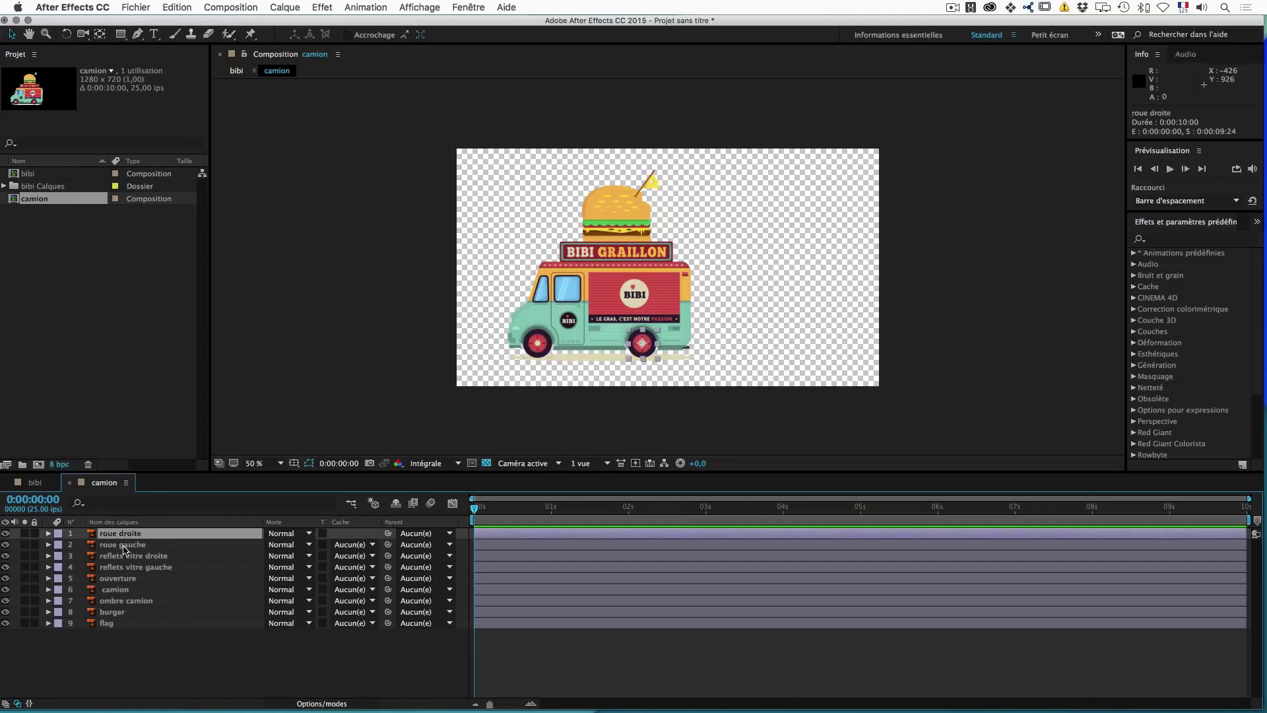
click(124, 546)
click(122, 556)
click(121, 568)
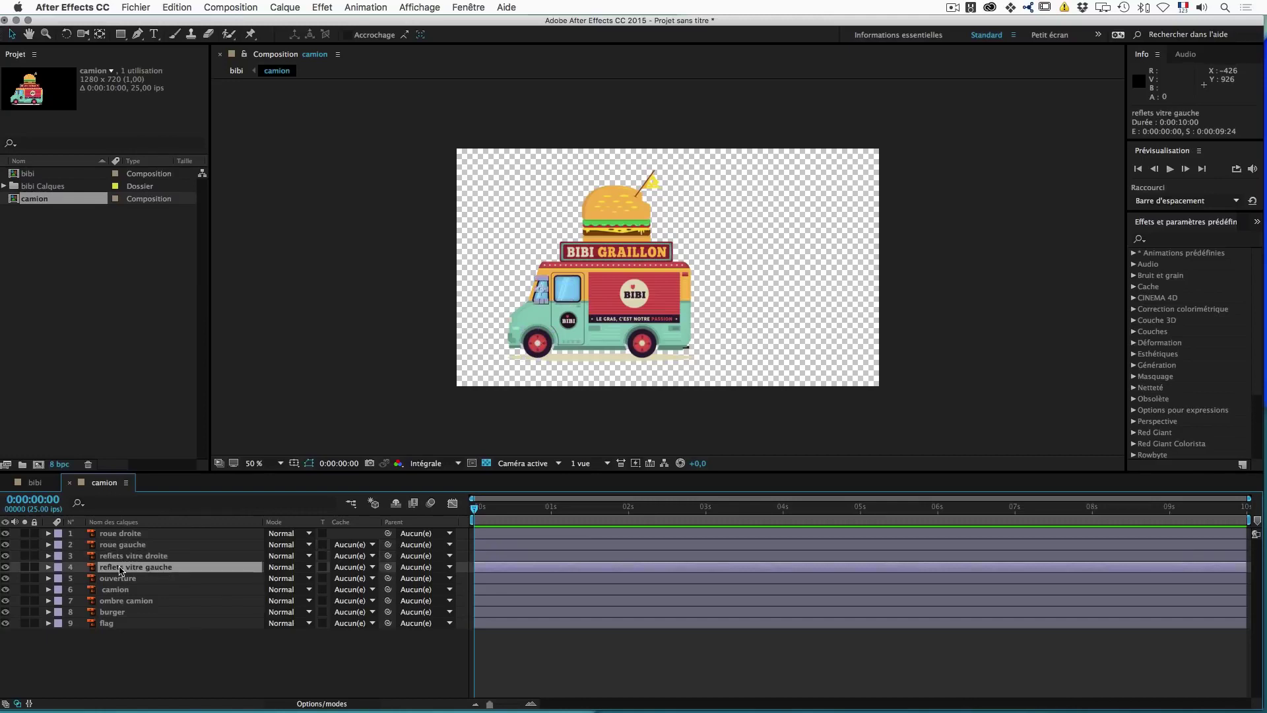
click(117, 578)
click(117, 590)
click(116, 601)
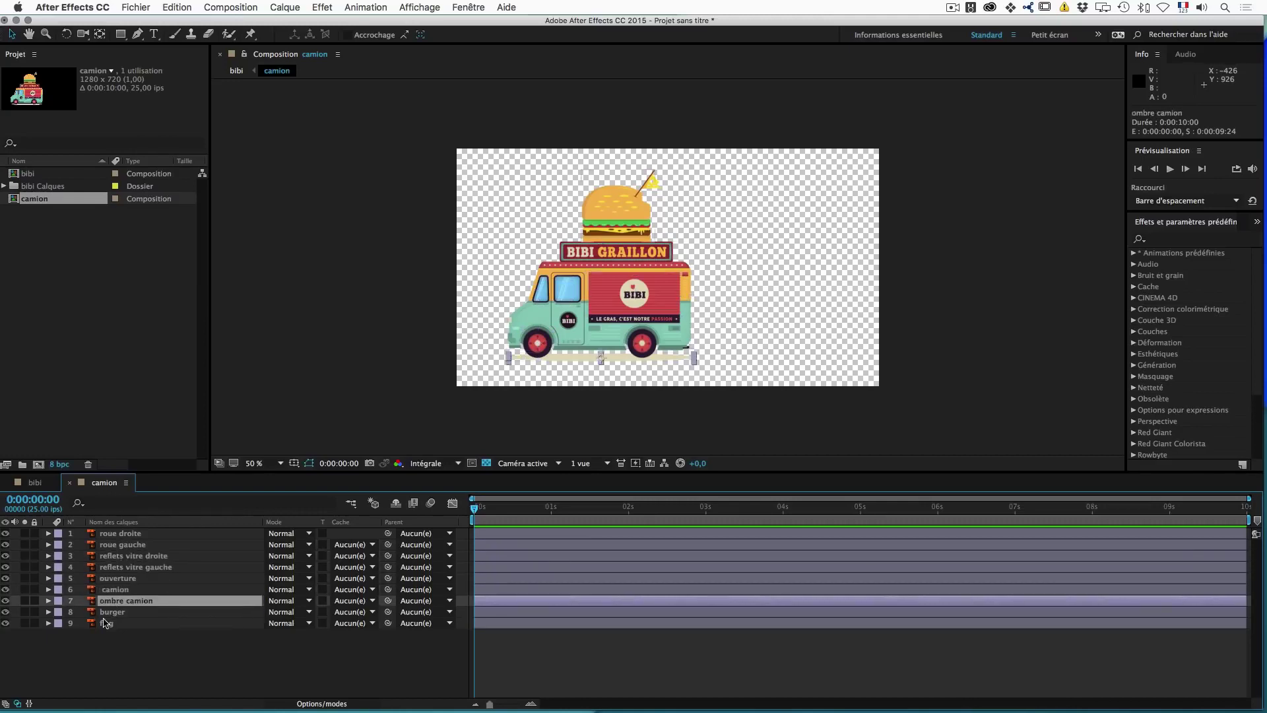
click(109, 624)
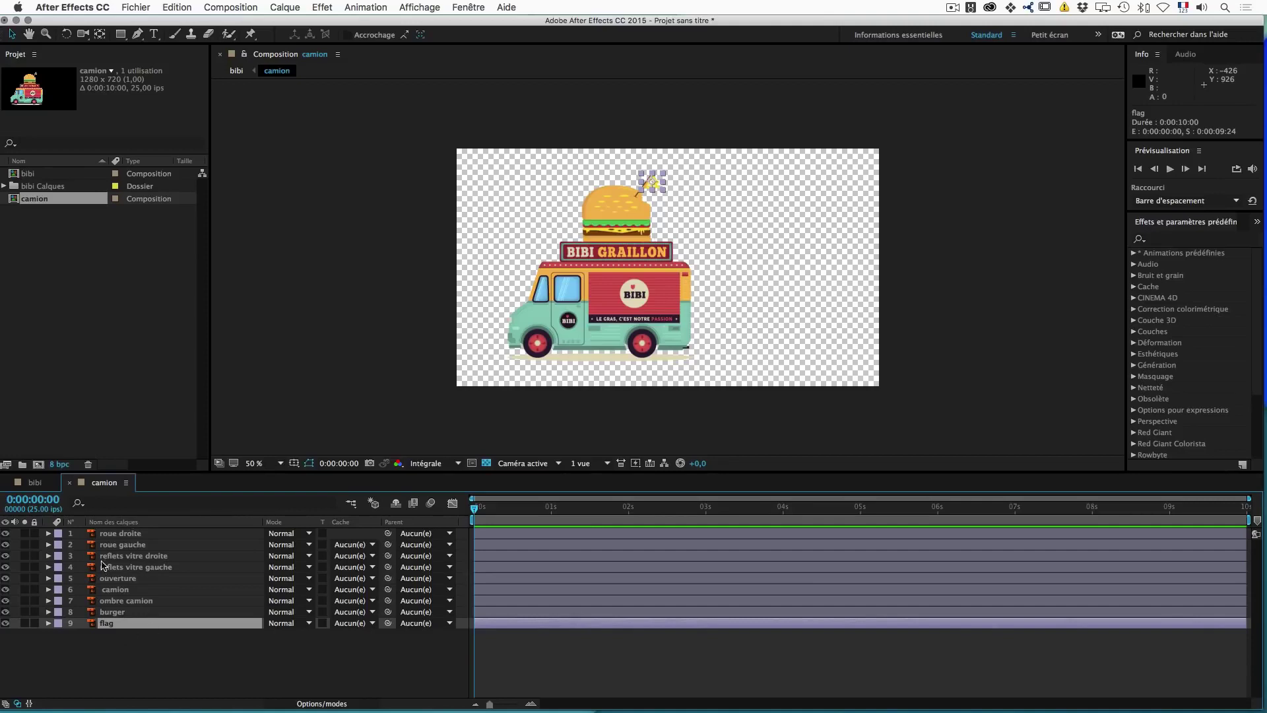
click(122, 612)
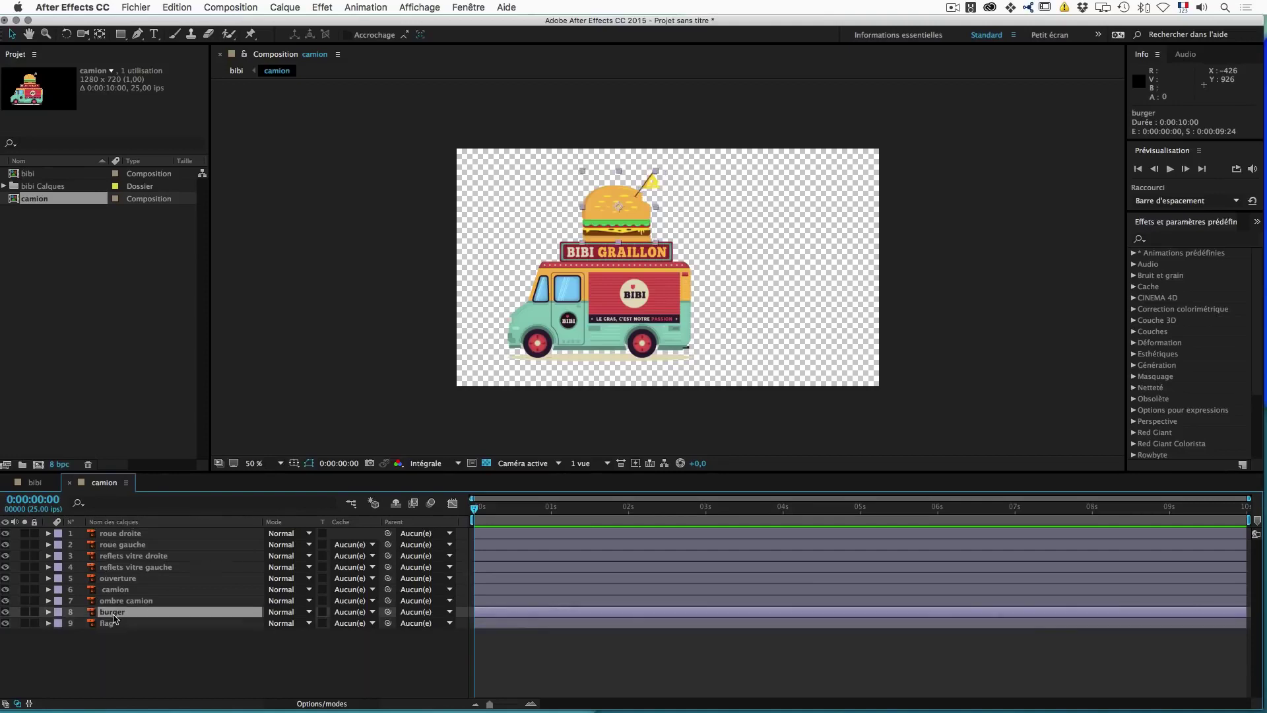
click(120, 579)
click(123, 566)
click(123, 556)
click(121, 535)
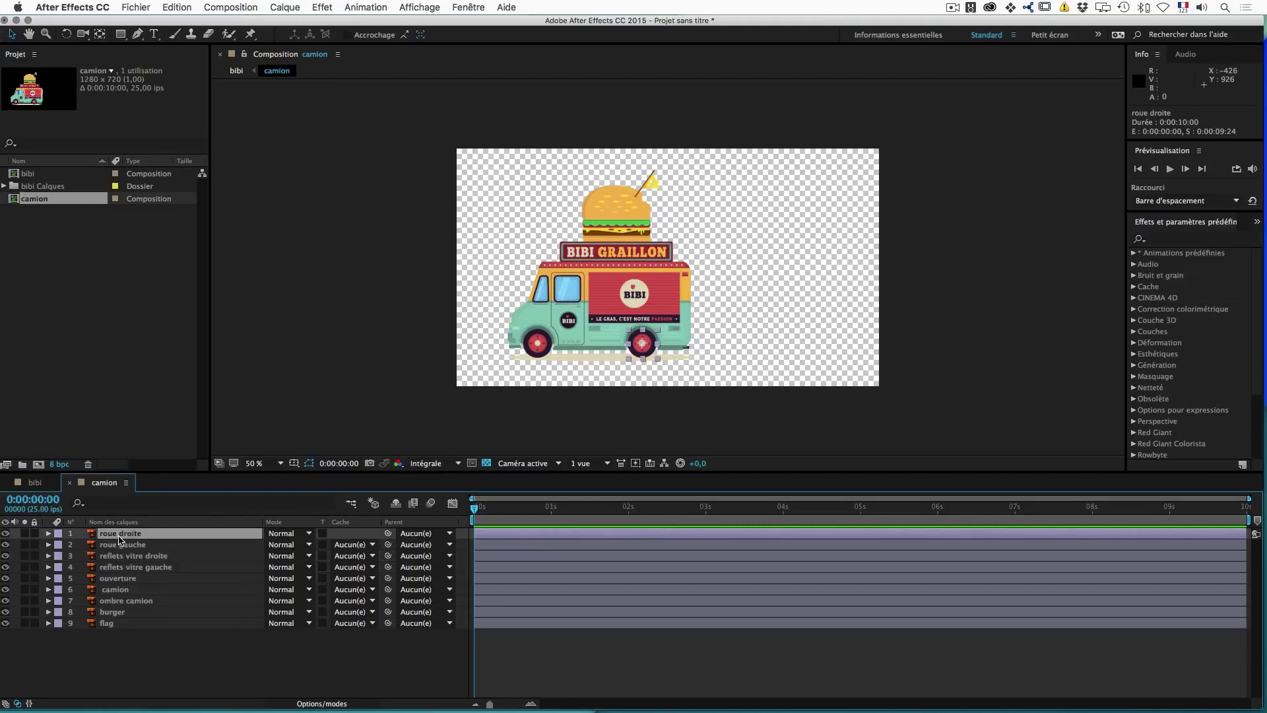
Step: Compare the camion layer in the bibi composition with the contents of the camion precomposition, ending in bibi
click(34, 482)
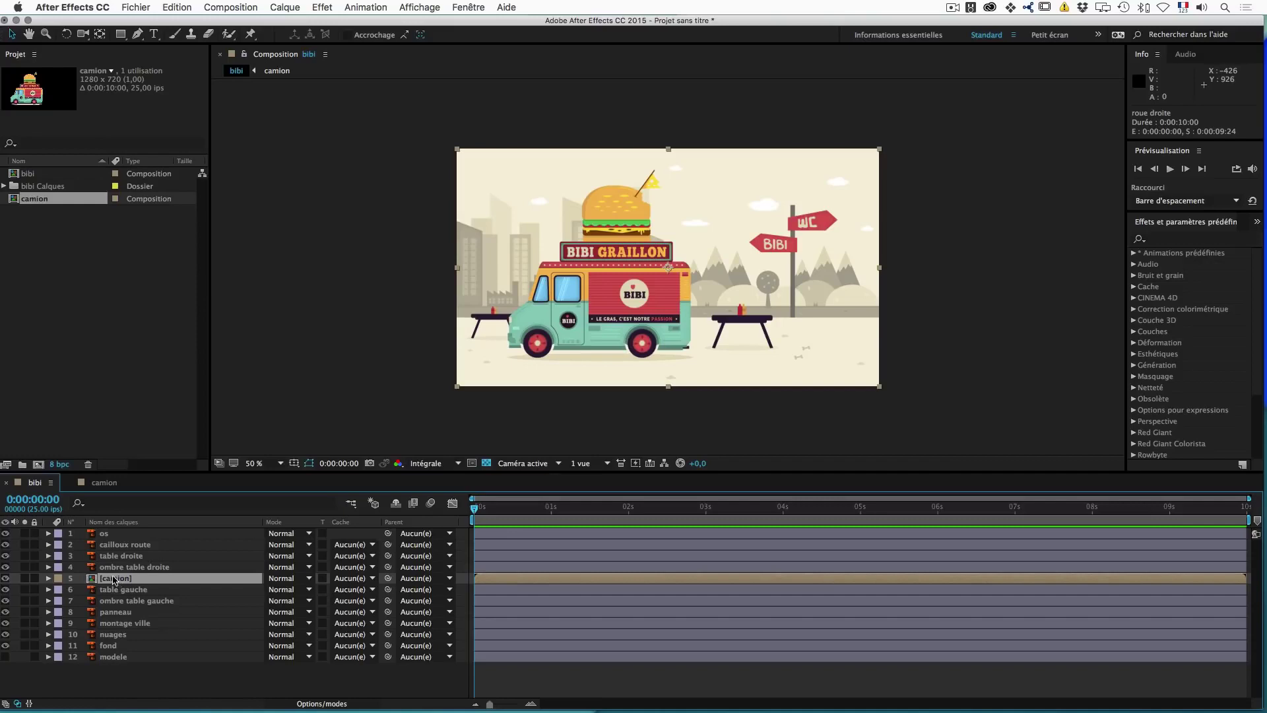
click(103, 484)
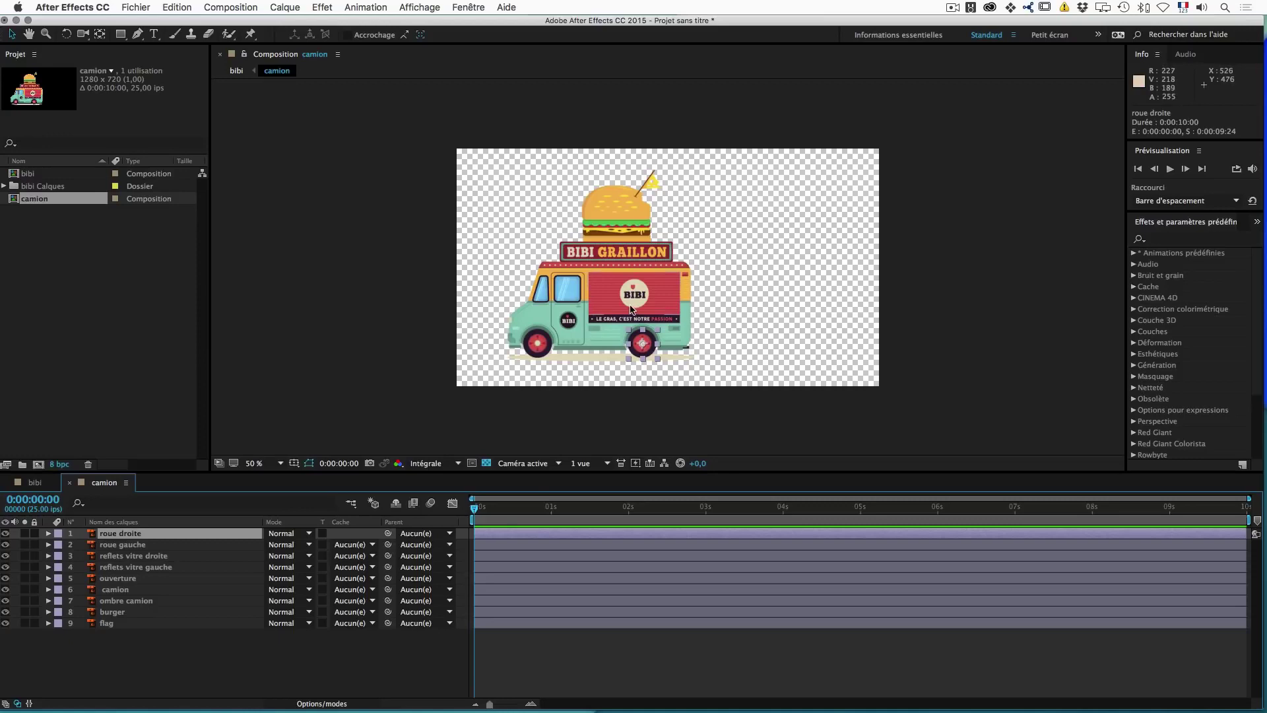
click(39, 484)
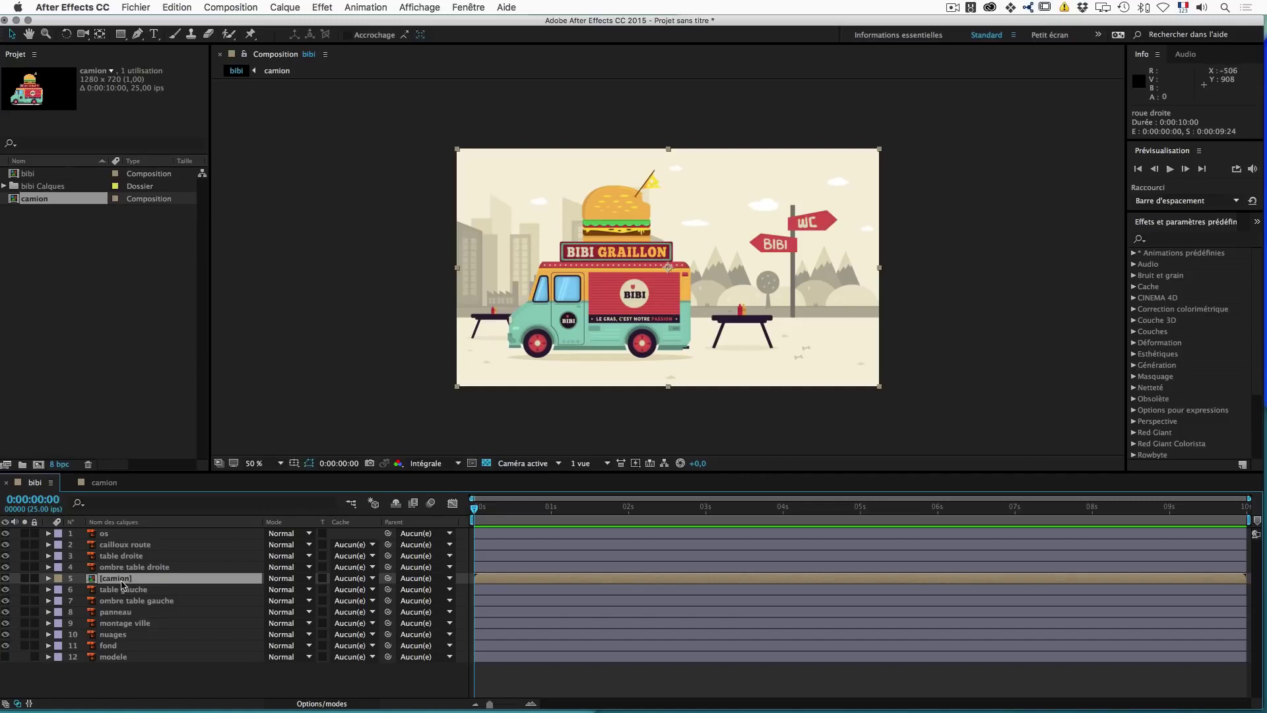
Step: Reveal the camion layer's position, shift it horizontally to X 848 to test the grouped movement, and undo the shift
key(p)
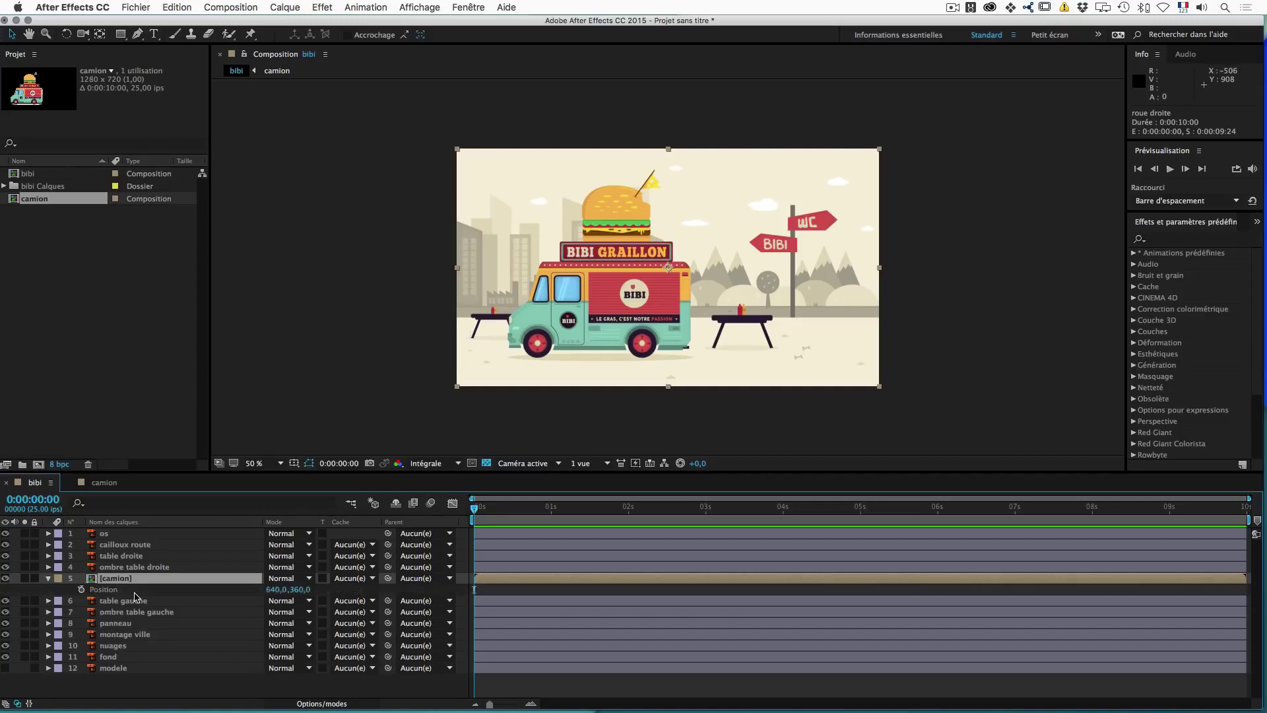
drag(274, 589, 80, 597)
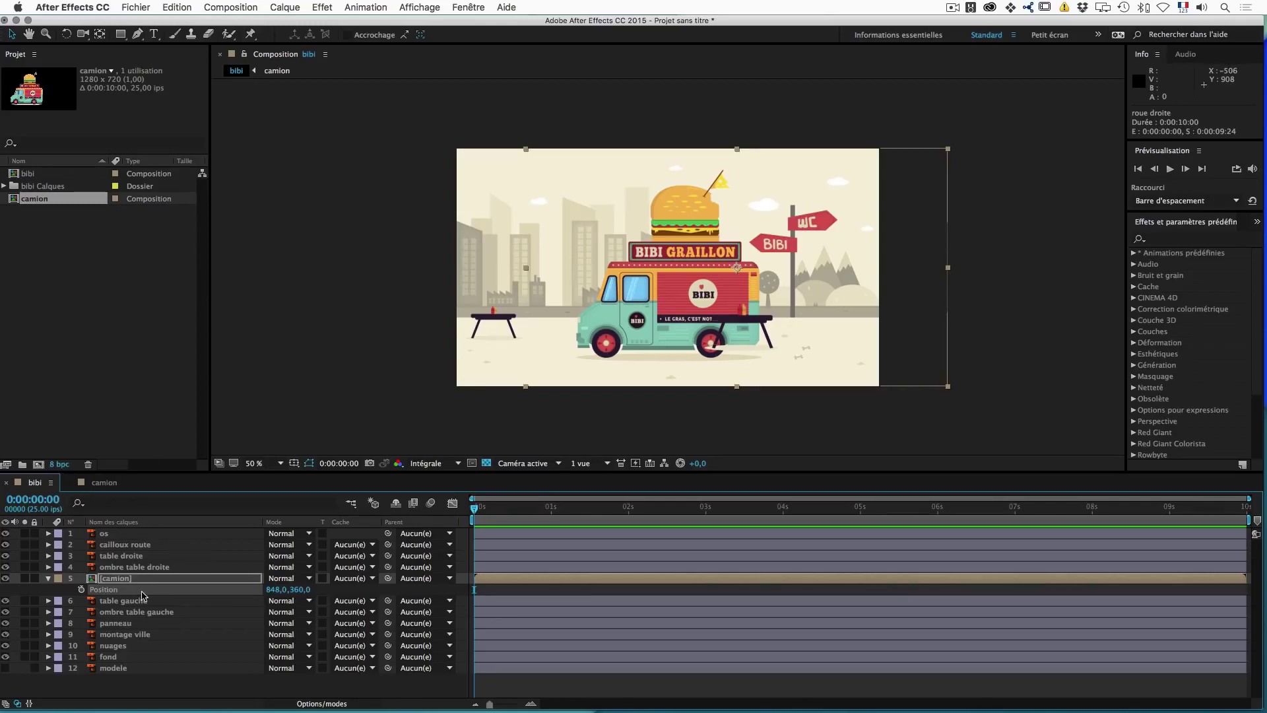
key(ctrl+z)
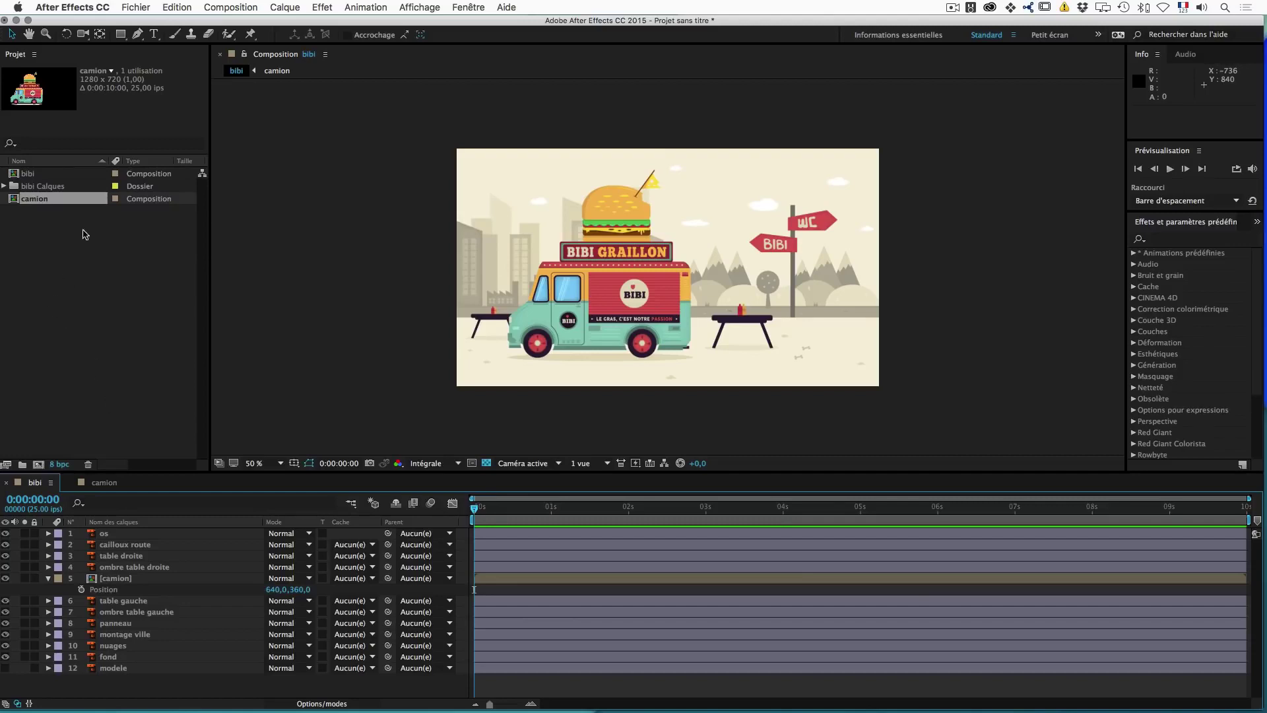
Step: Start collecting the project's files and save the project as tutobibigraillon in the sav subfolder of the desktop's SAV folder
click(133, 7)
mouse_move(148, 134)
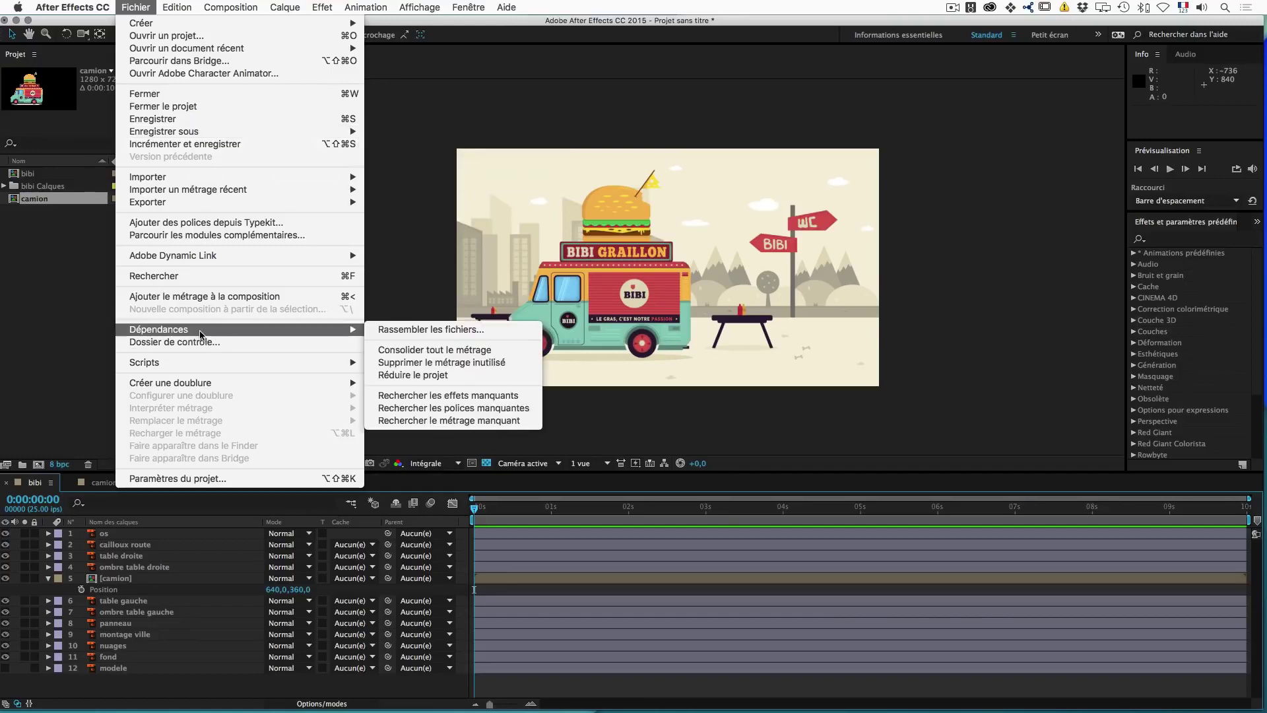
mouse_move(181, 330)
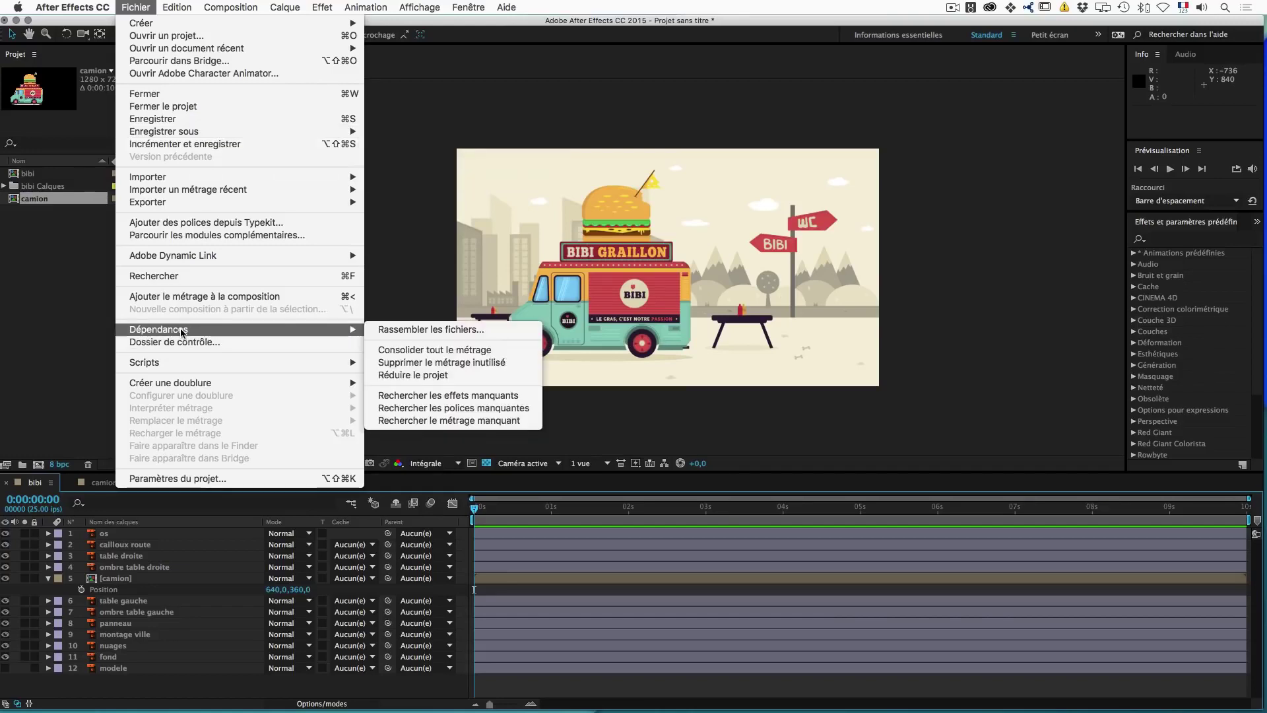
click(415, 330)
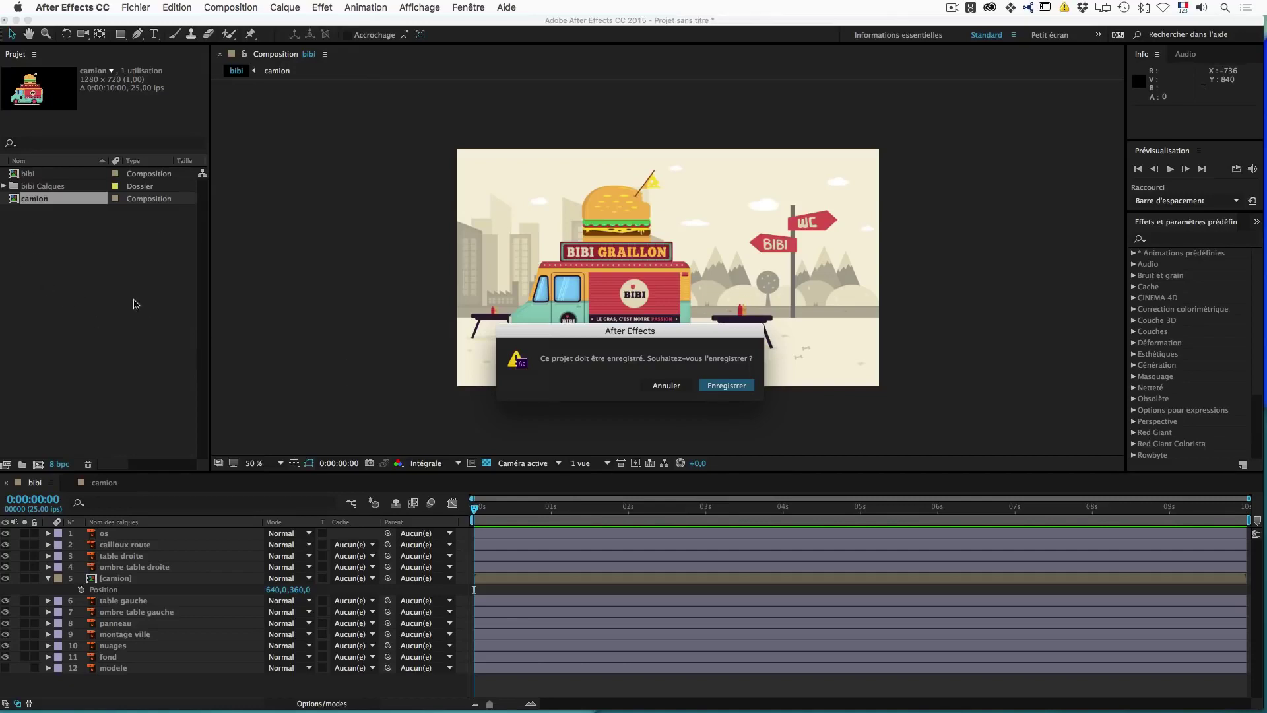
click(726, 385)
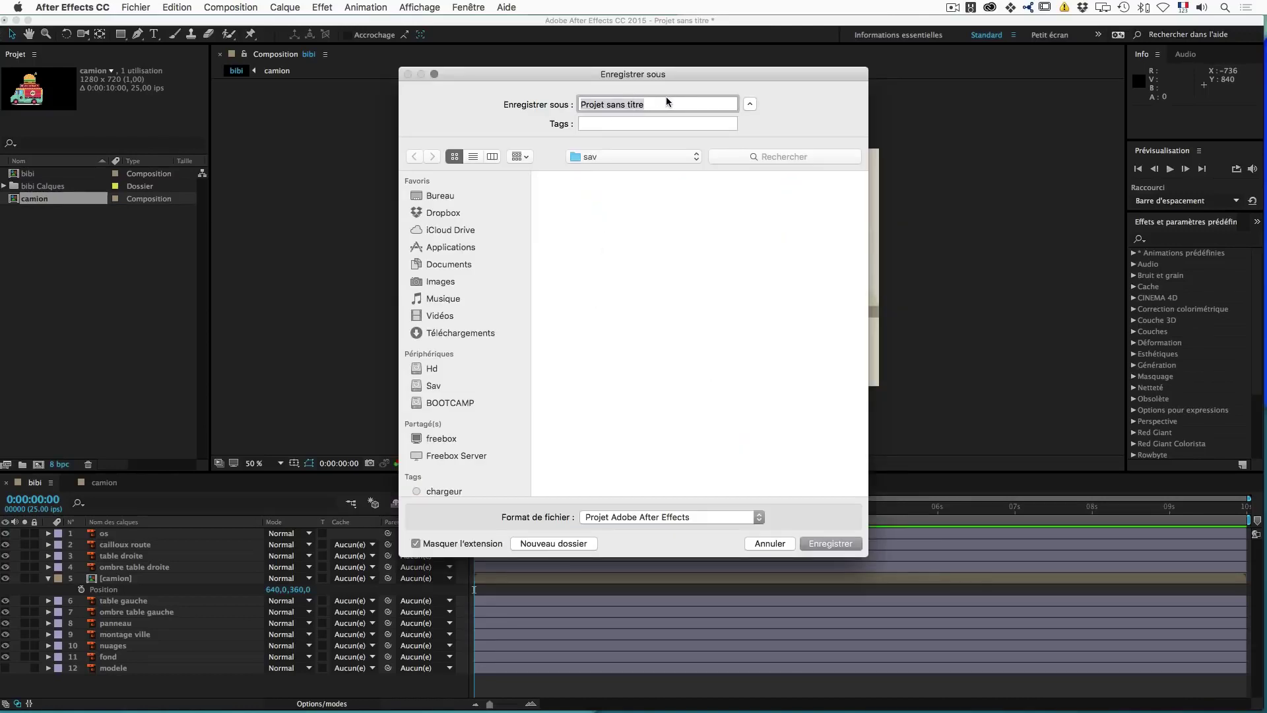
text(tutobibigraillon)
click(441, 196)
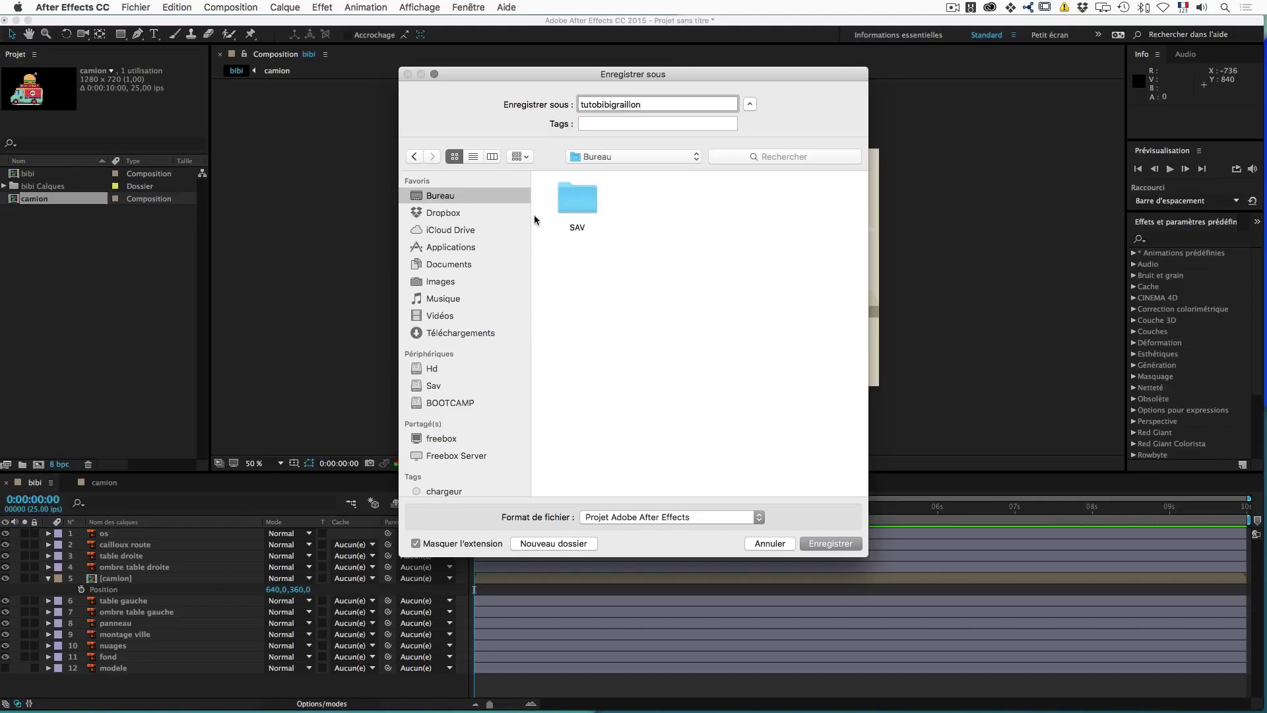
double_click(576, 199)
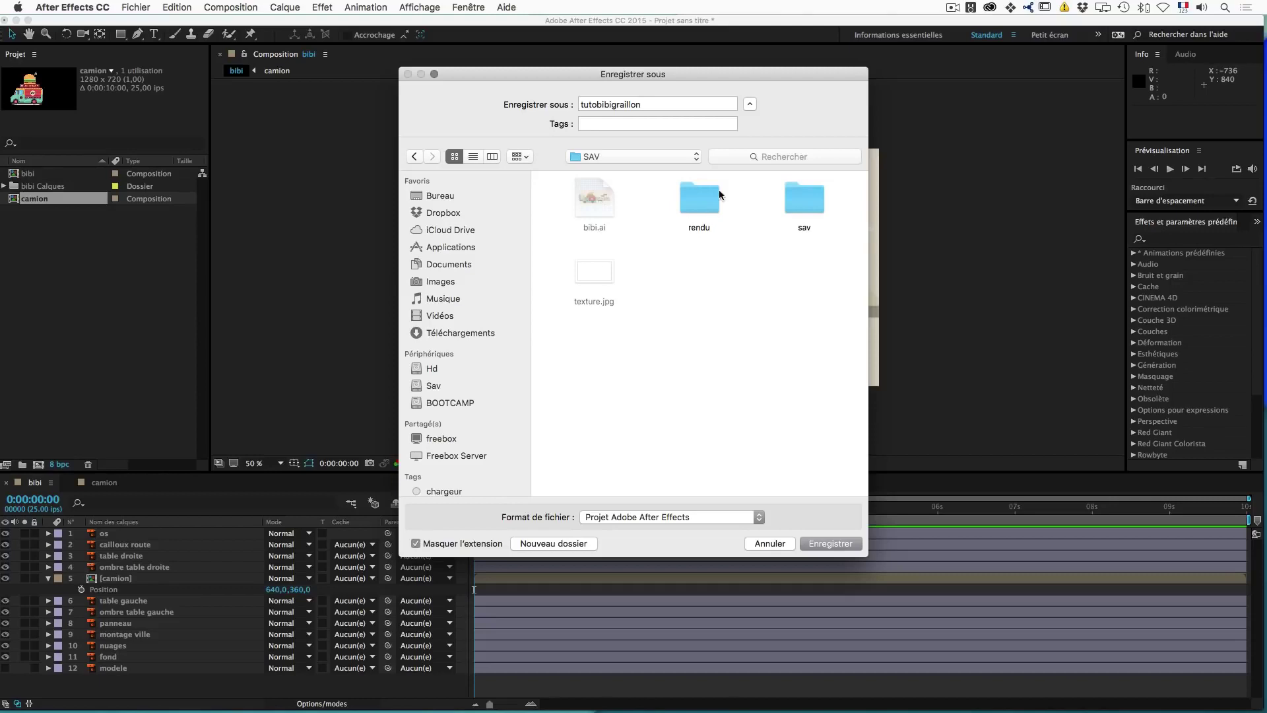
double_click(804, 200)
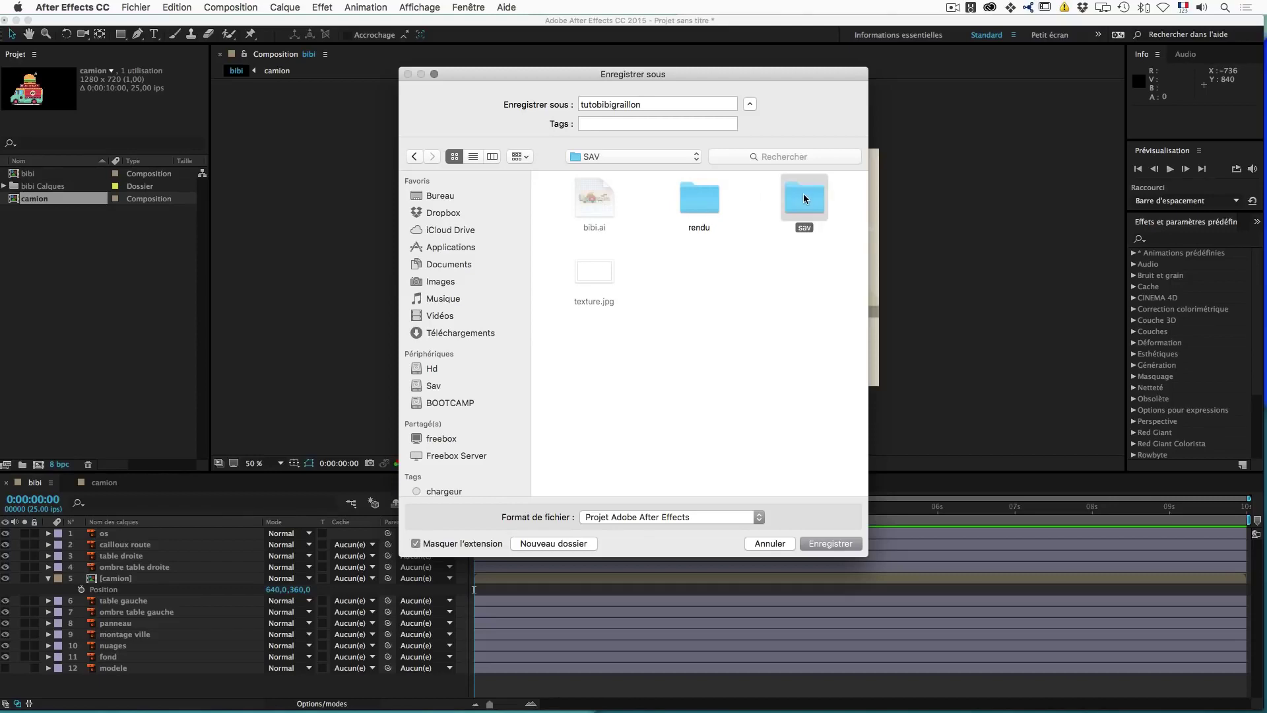
click(829, 544)
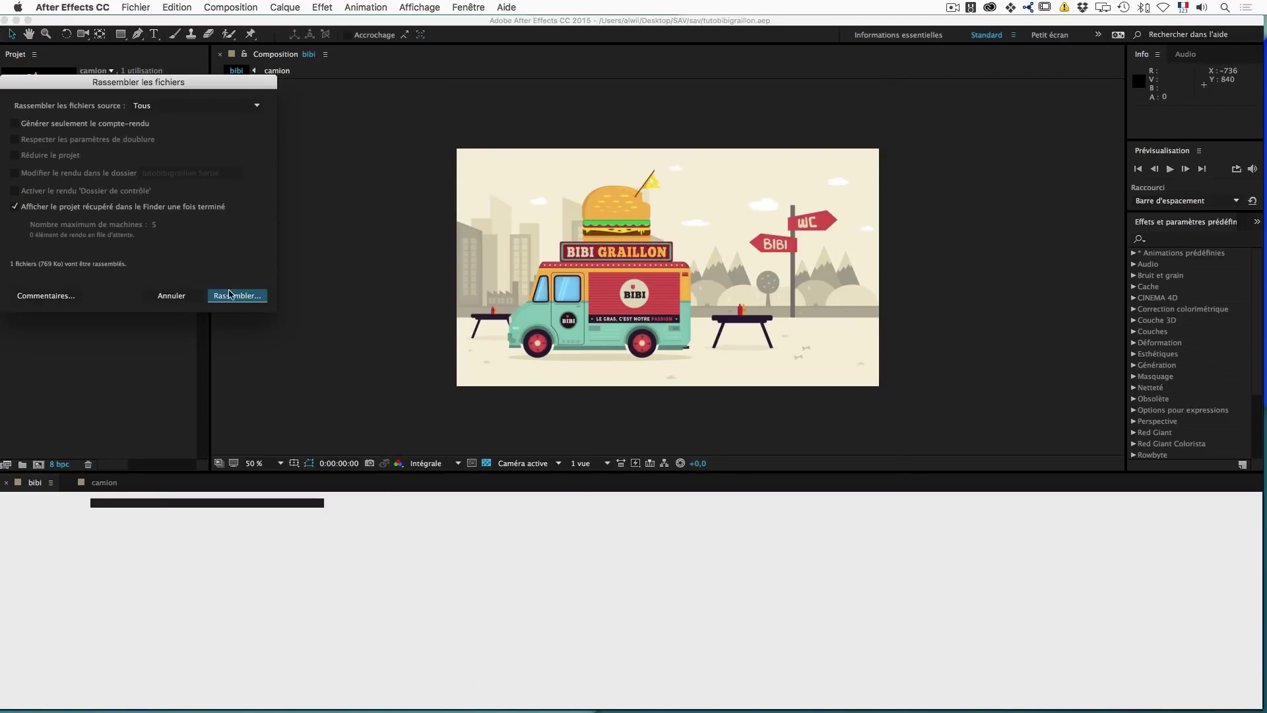
Step: Collect all source files into the folder tutobibigraillon dossier inside sav, close the resulting Finder window and return to After Effects
click(228, 298)
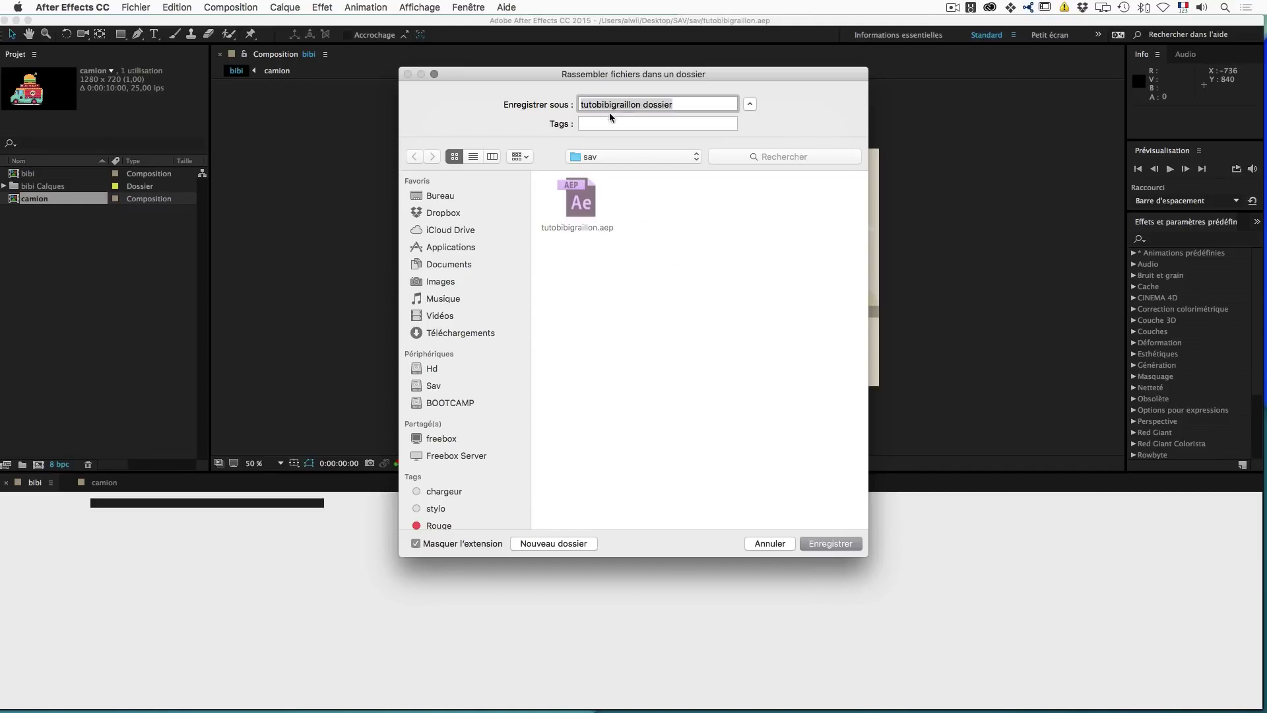
click(837, 545)
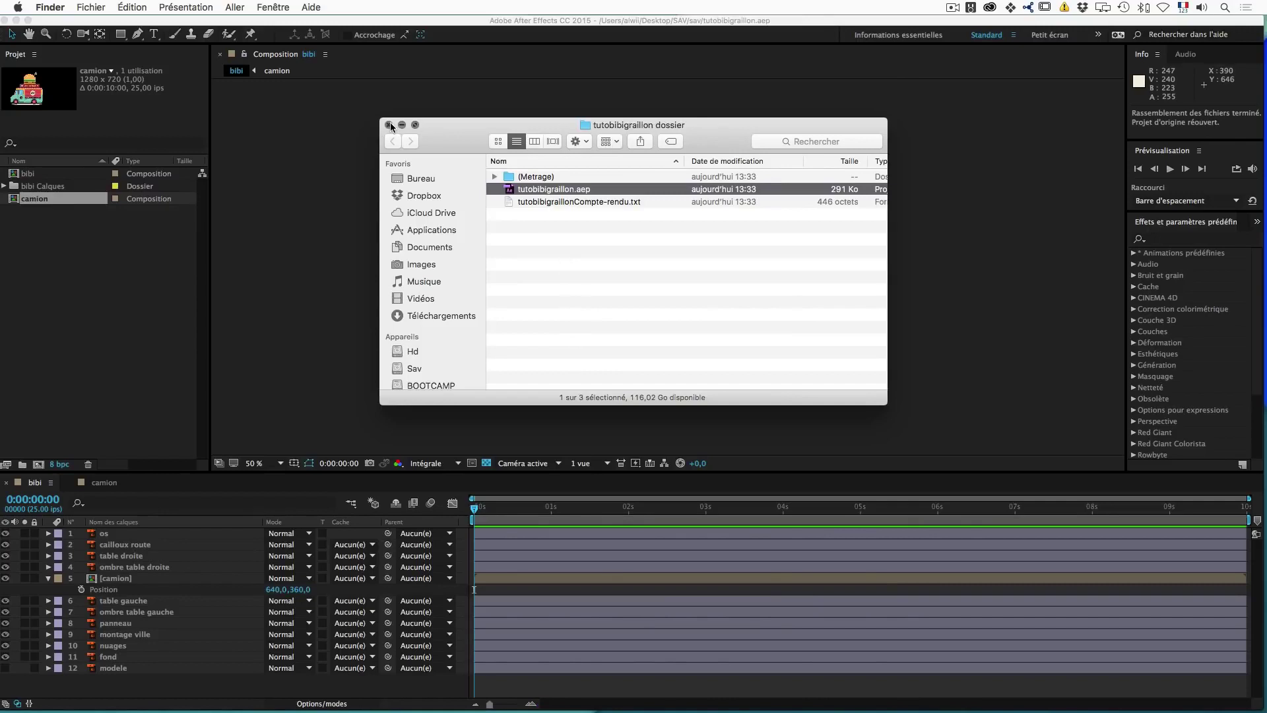
click(389, 126)
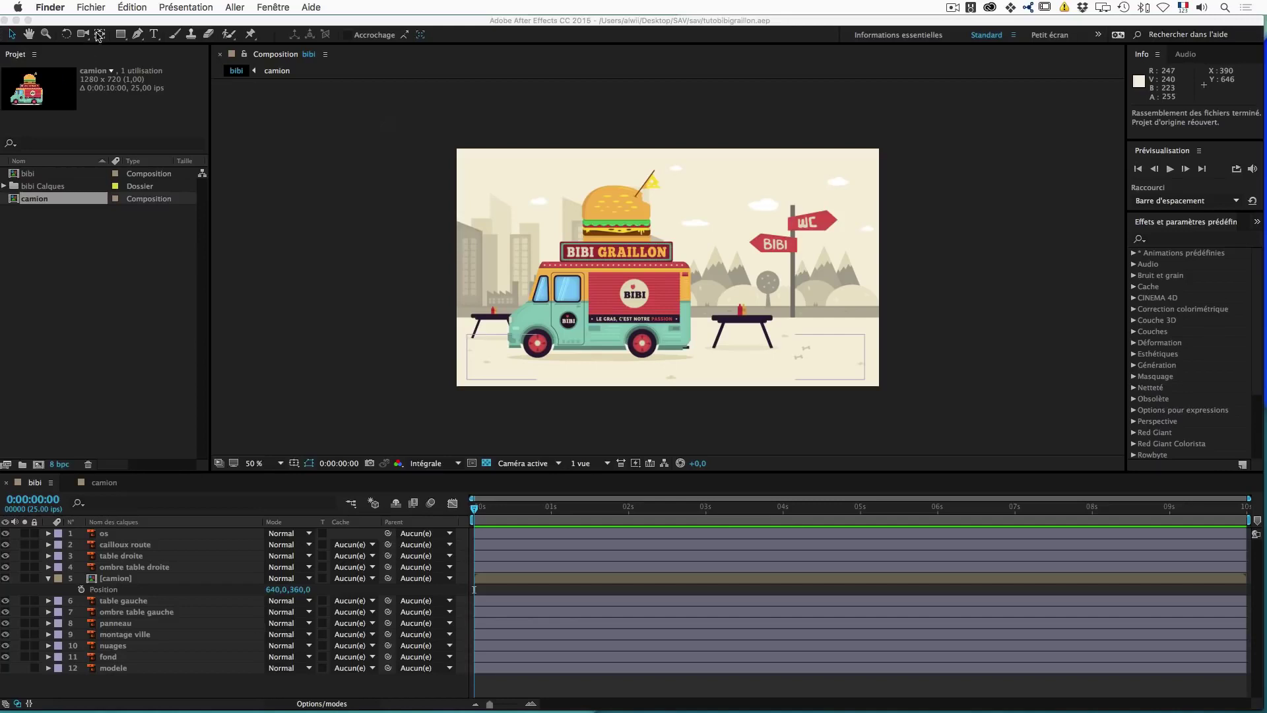
click(277, 22)
click(142, 9)
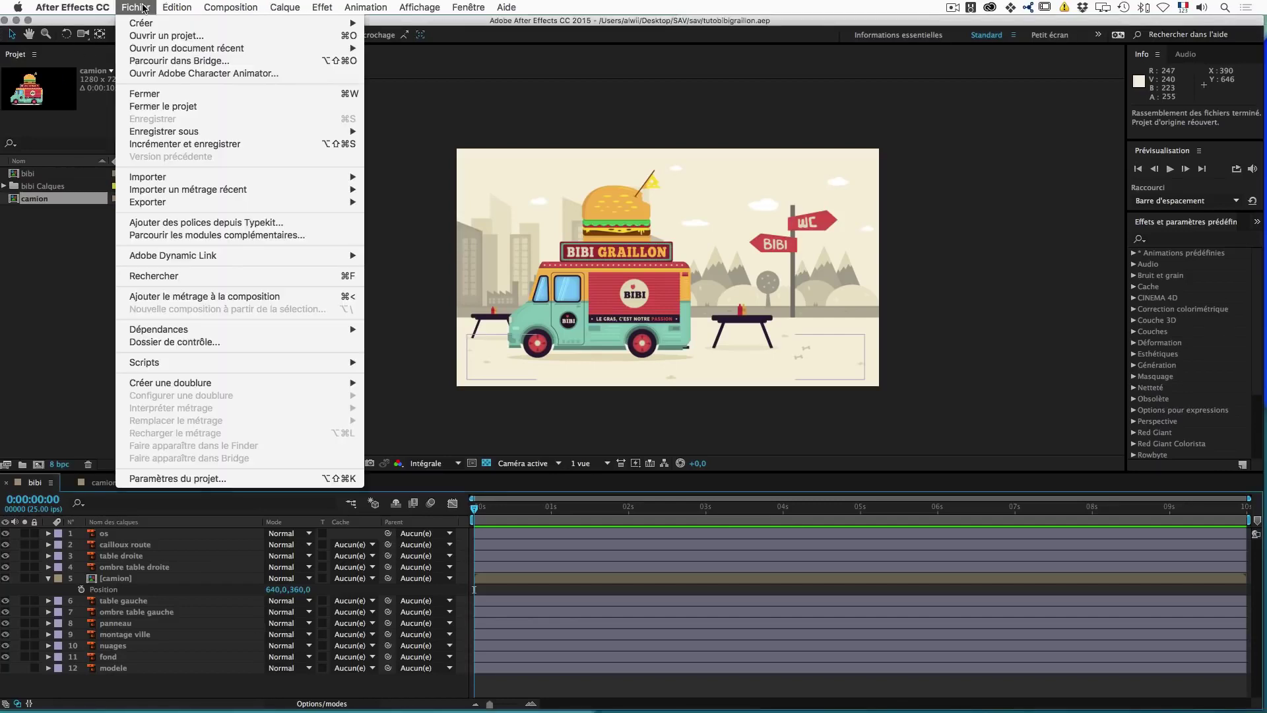
mouse_move(175, 181)
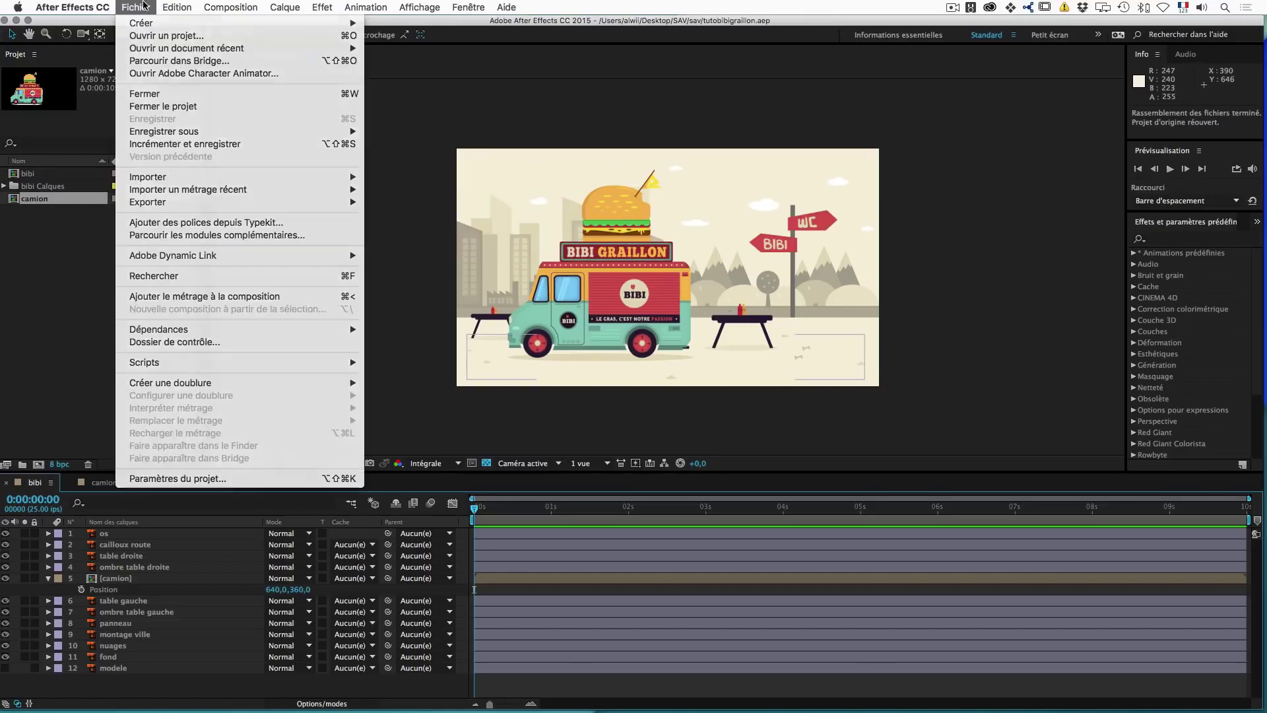
Step: Display all Transform properties of the camion layer in the bibi composition
click(123, 10)
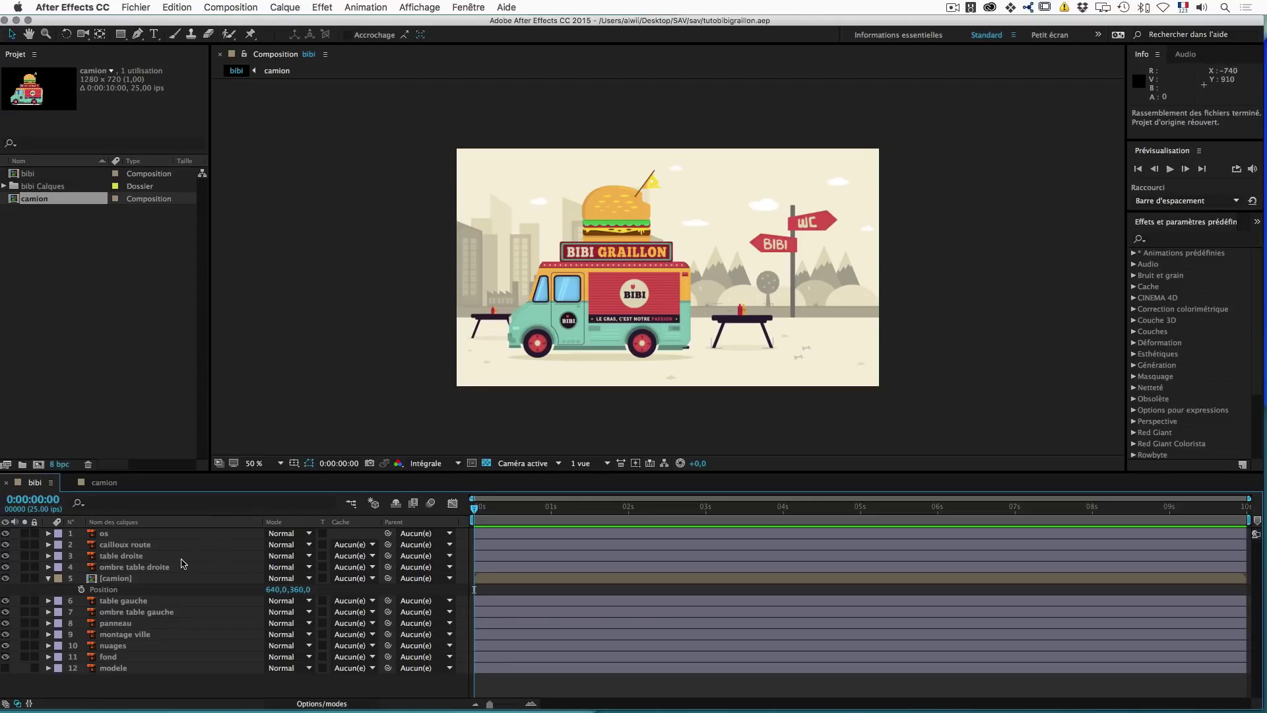
click(116, 579)
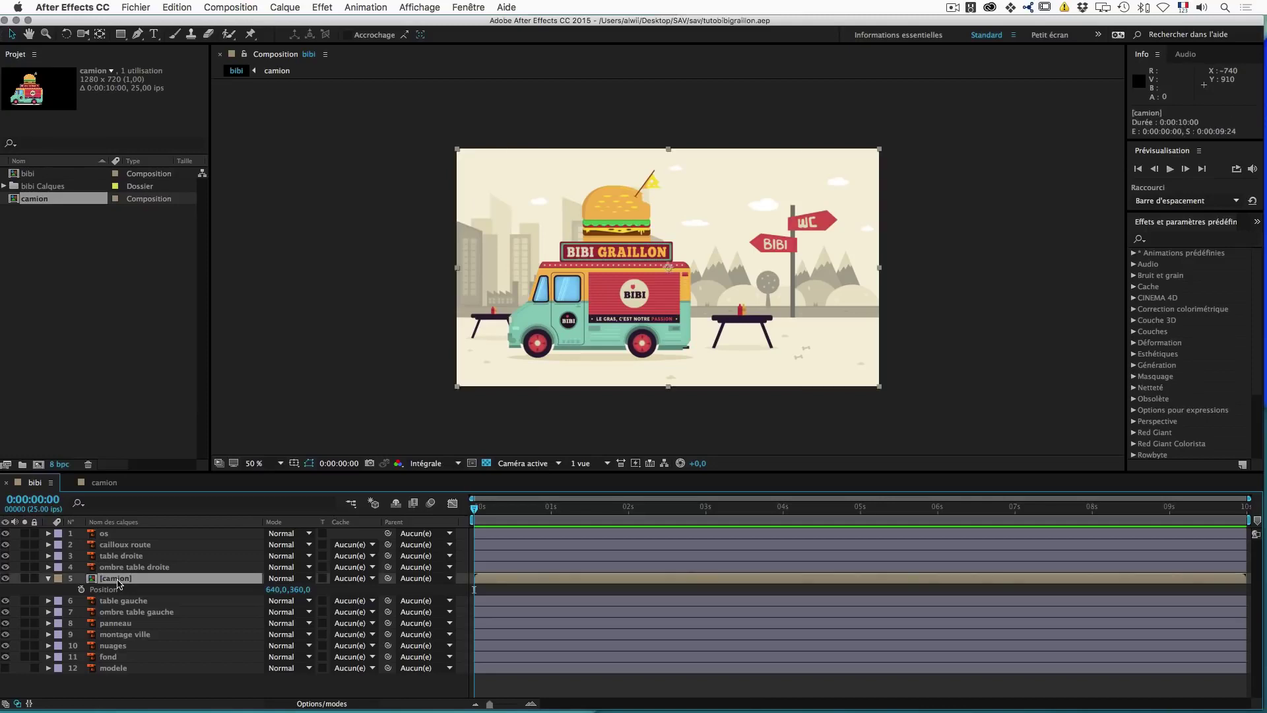
click(49, 579)
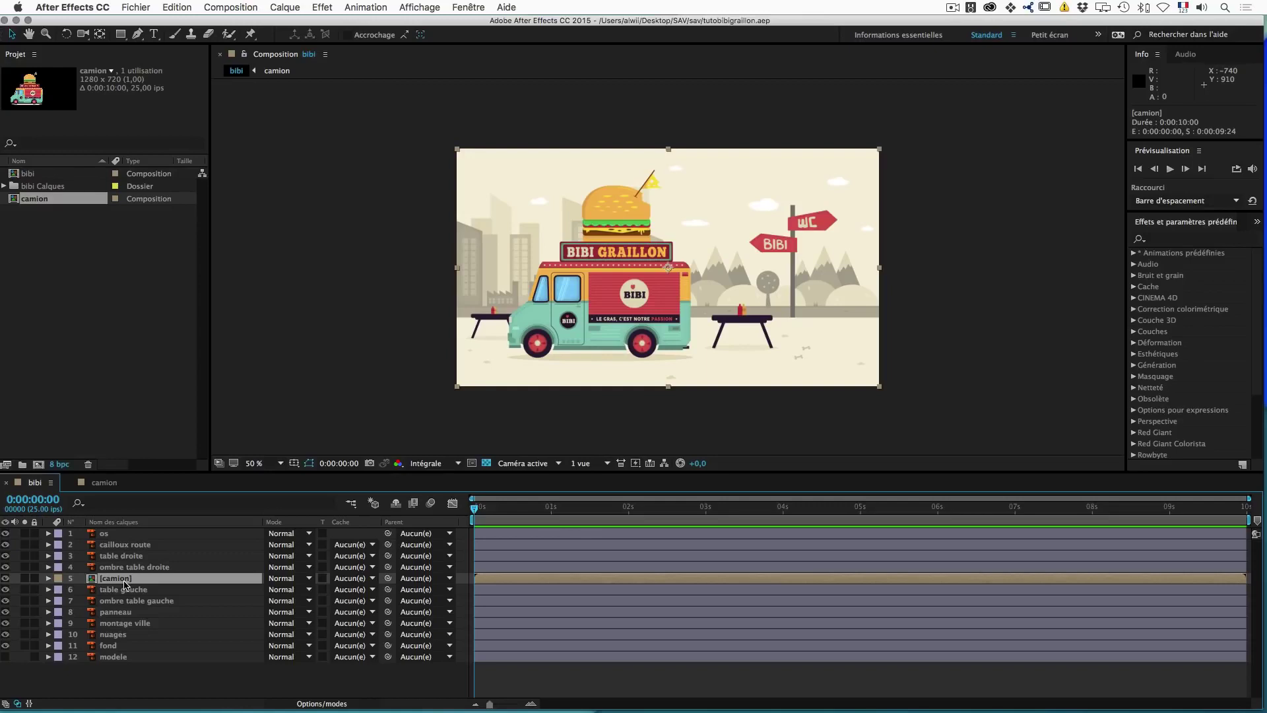
click(48, 578)
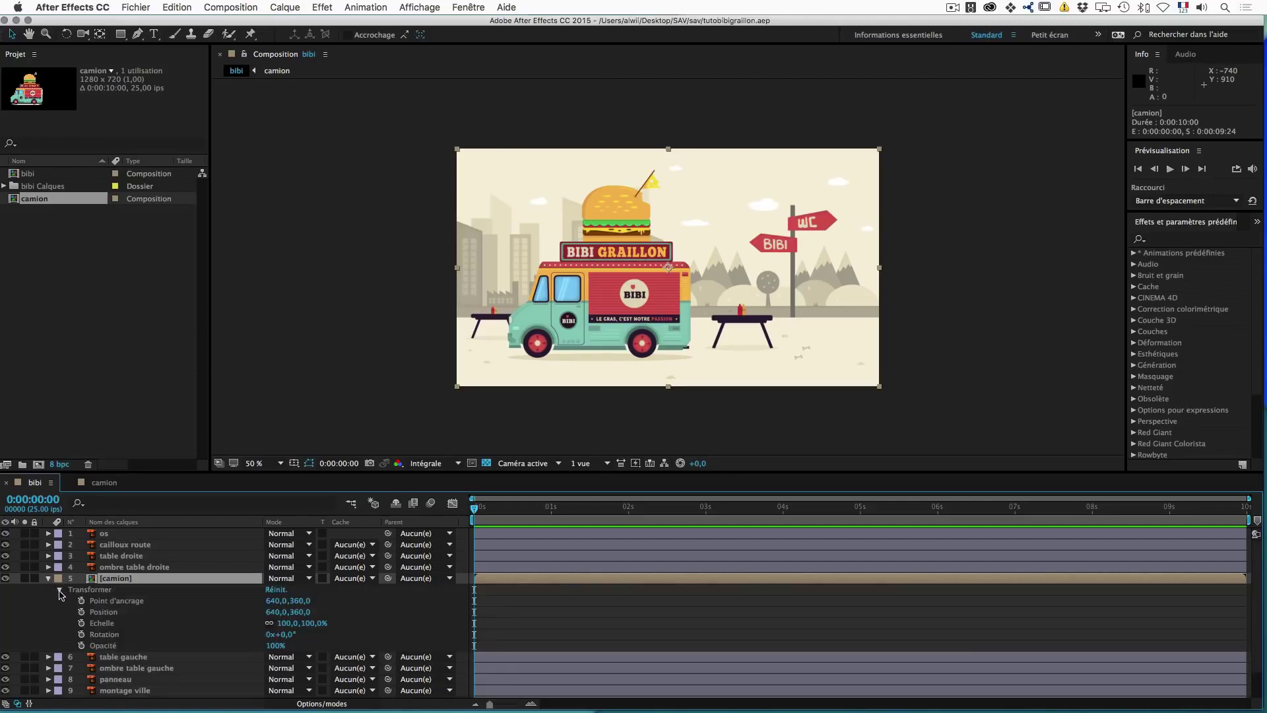
click(60, 590)
click(48, 579)
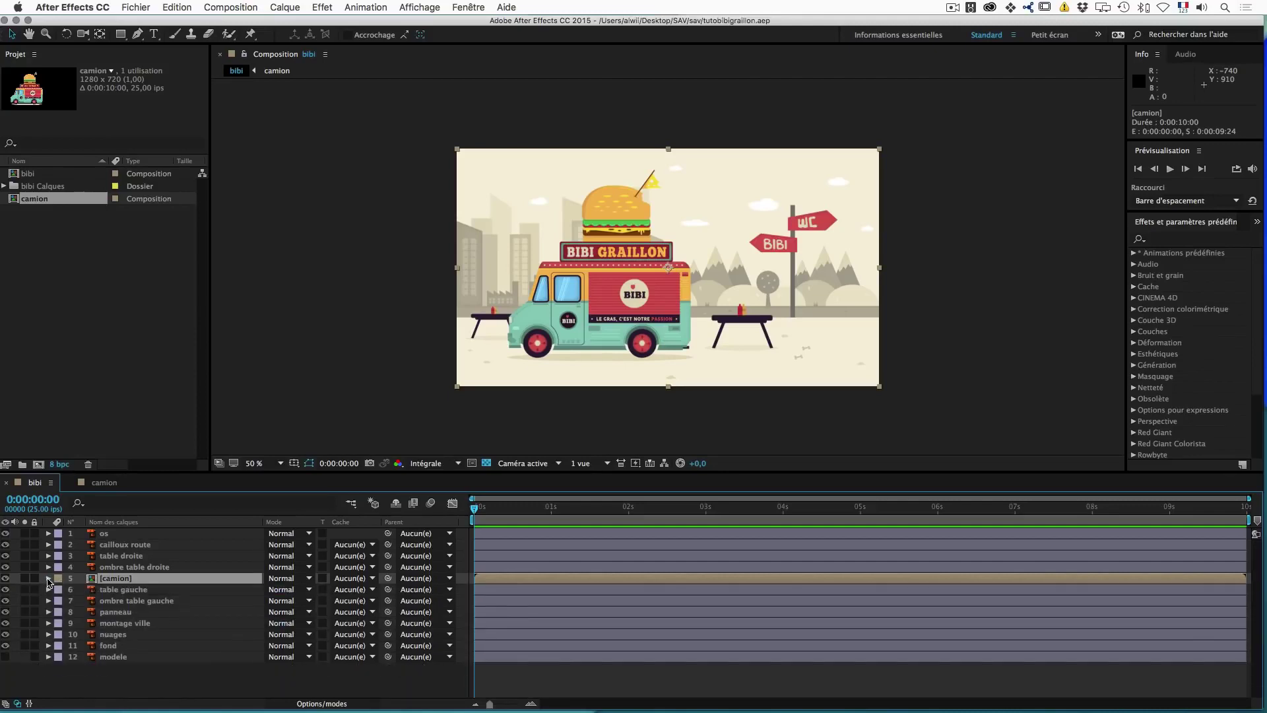
click(48, 578)
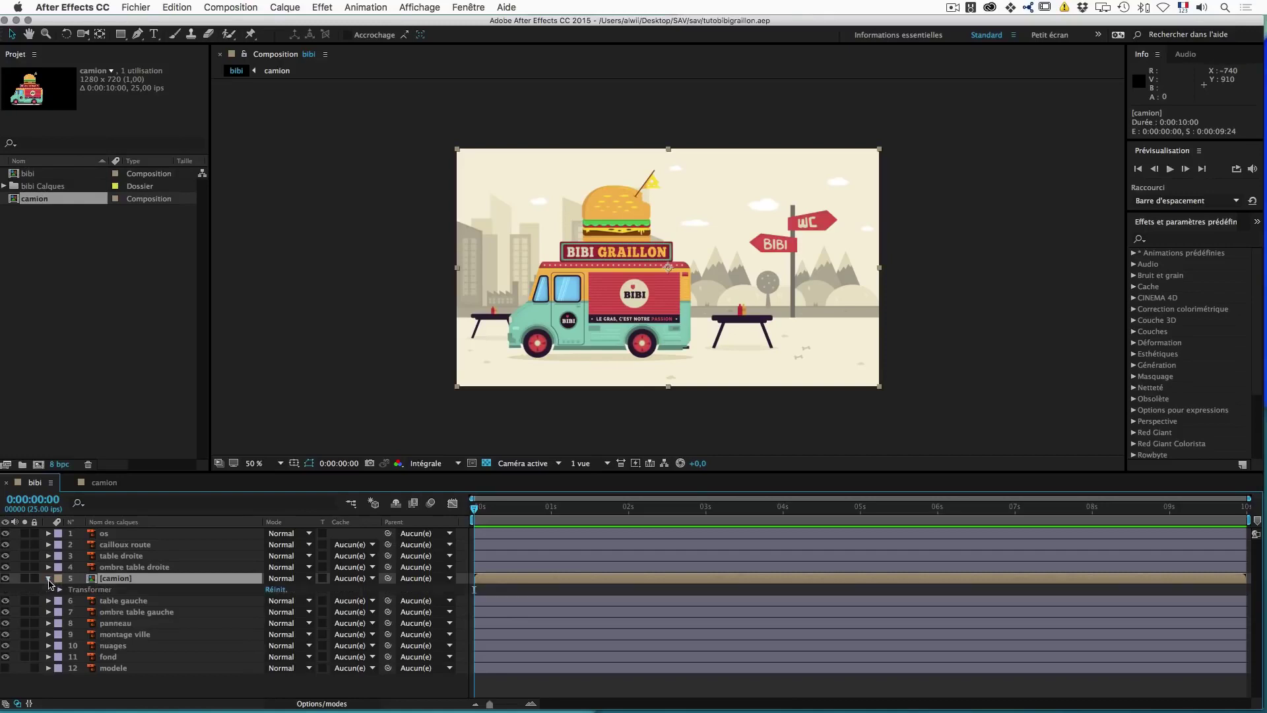
click(59, 589)
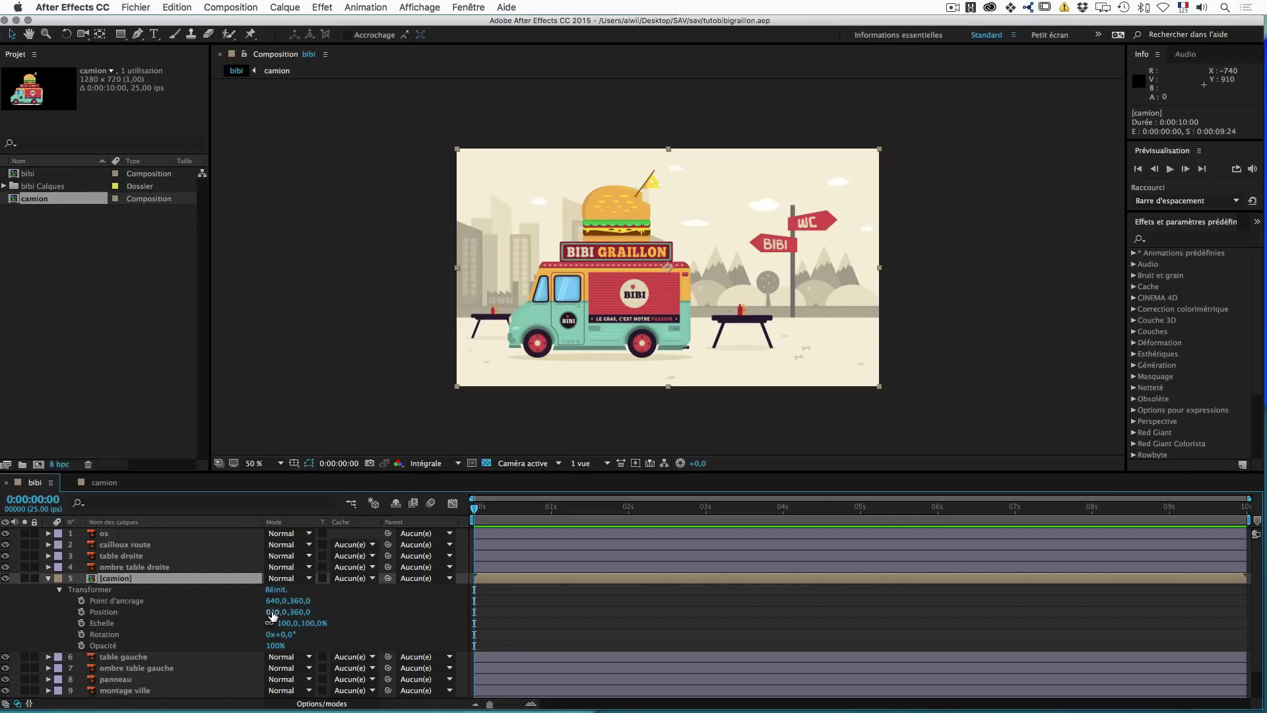
Step: Try moving the camion layer to X 517, undo it, test its other transform values, and collapse the layer
drag(271, 616, 192, 608)
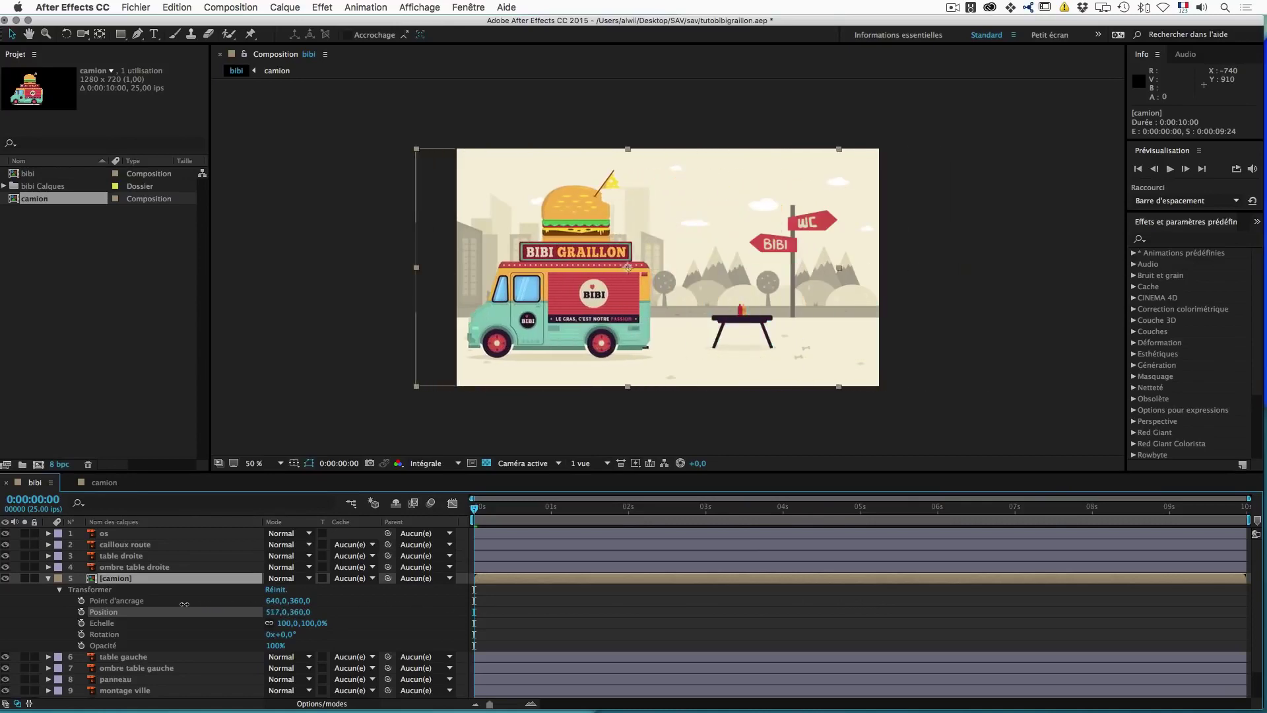
key(super+z)
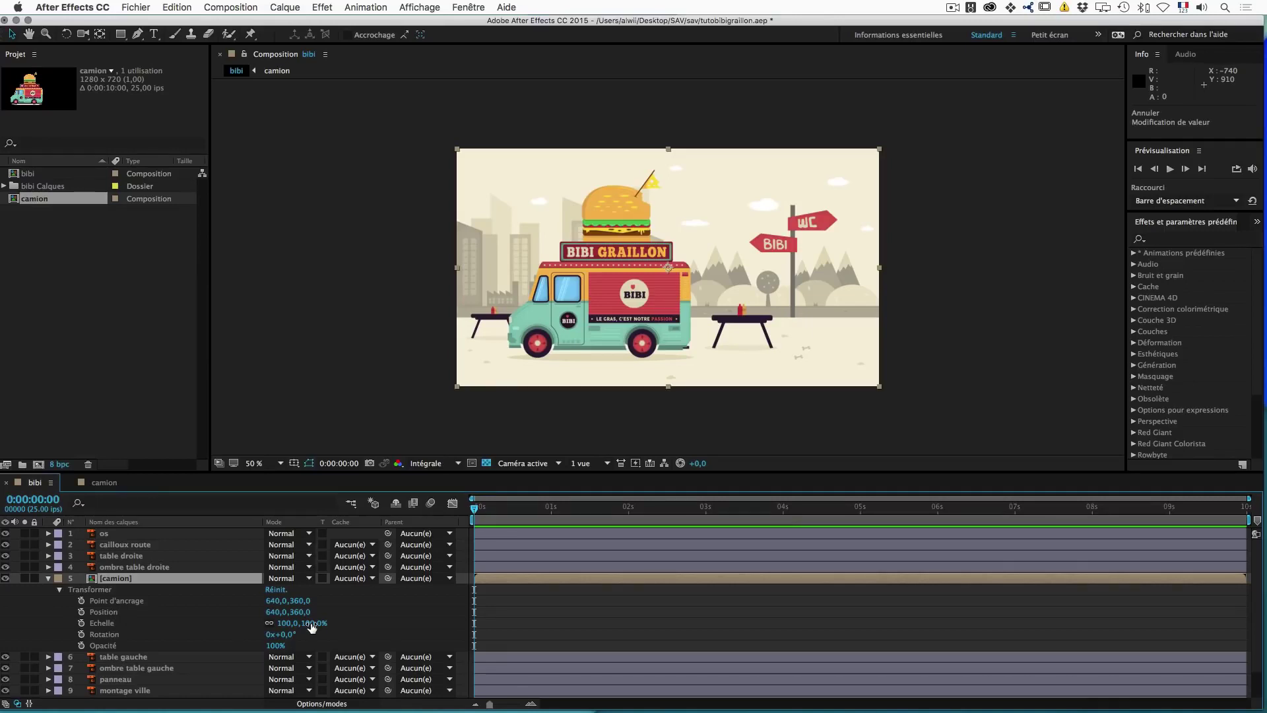
drag(313, 627, 355, 646)
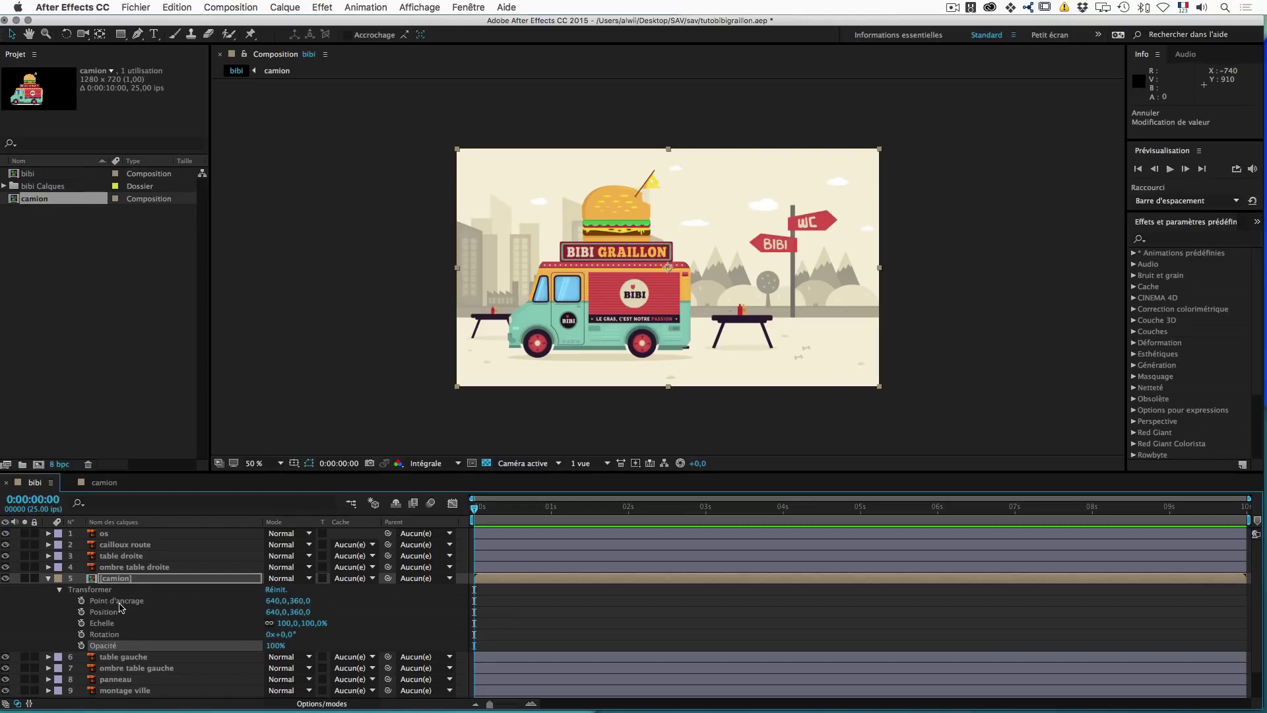
click(49, 578)
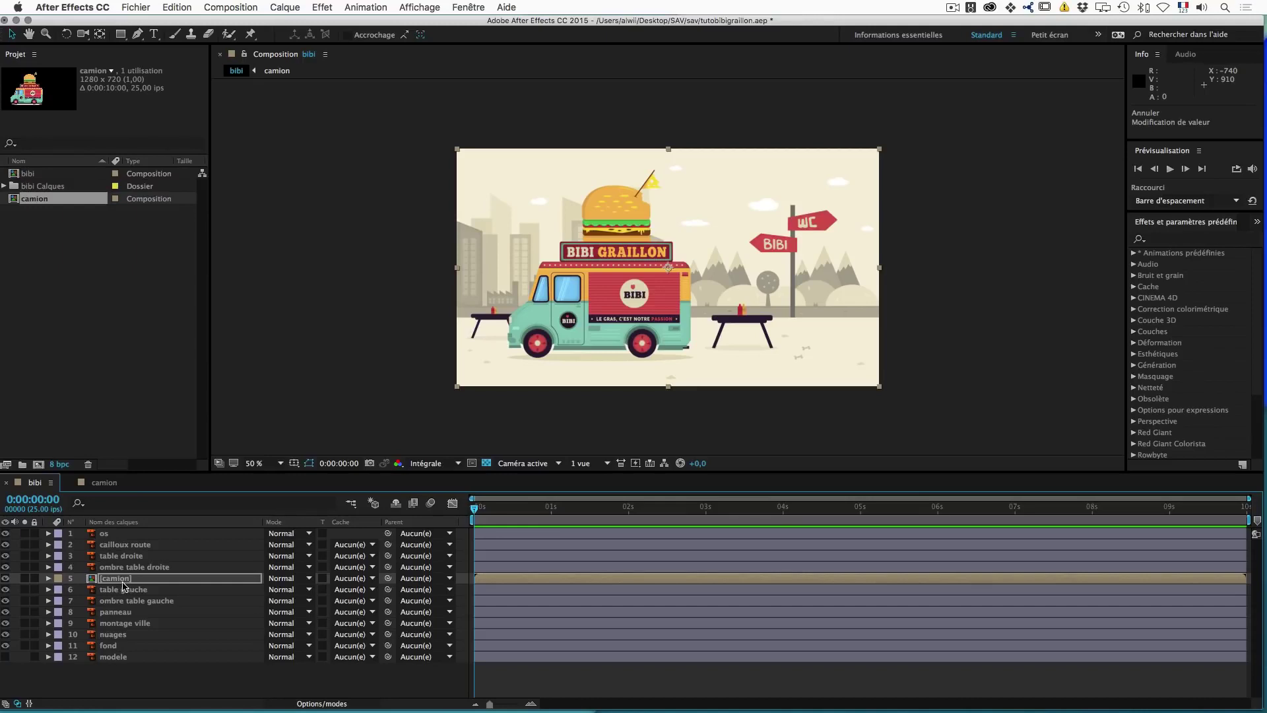
Step: Reveal the camion layer's position, rotation, opacity, scale and anchor point one property at a time
key(p)
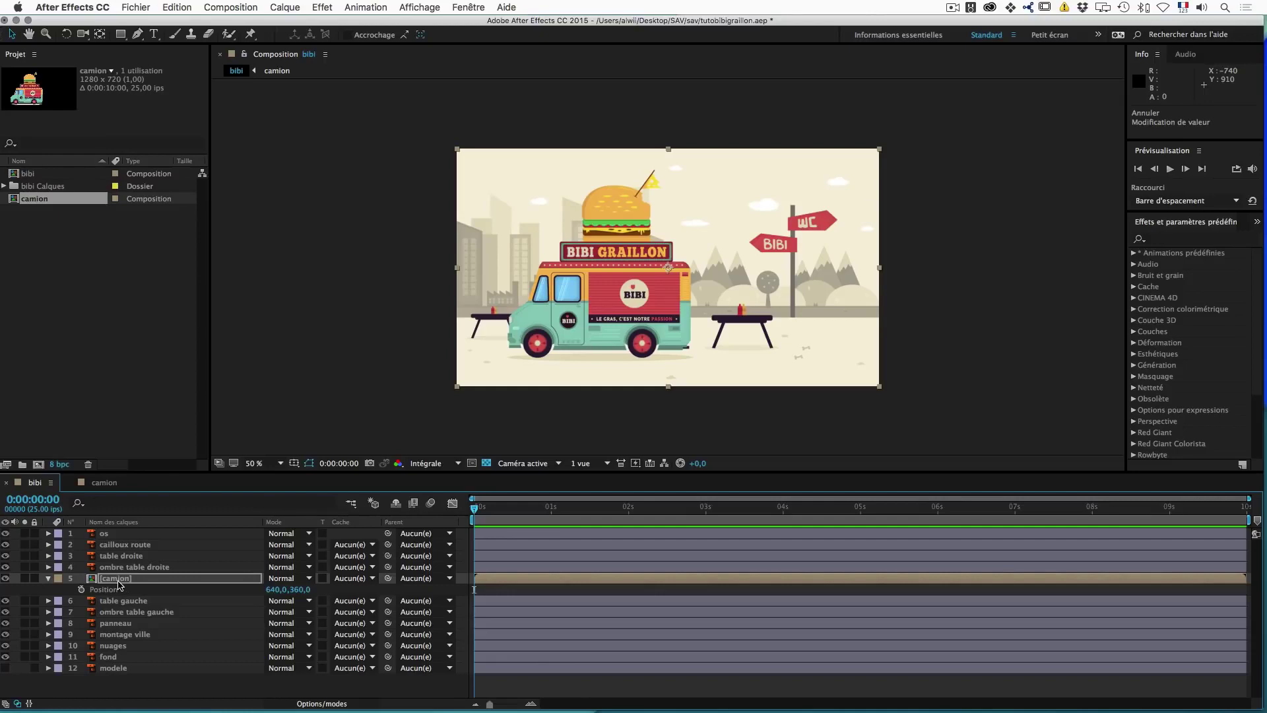
key(r)
key(t)
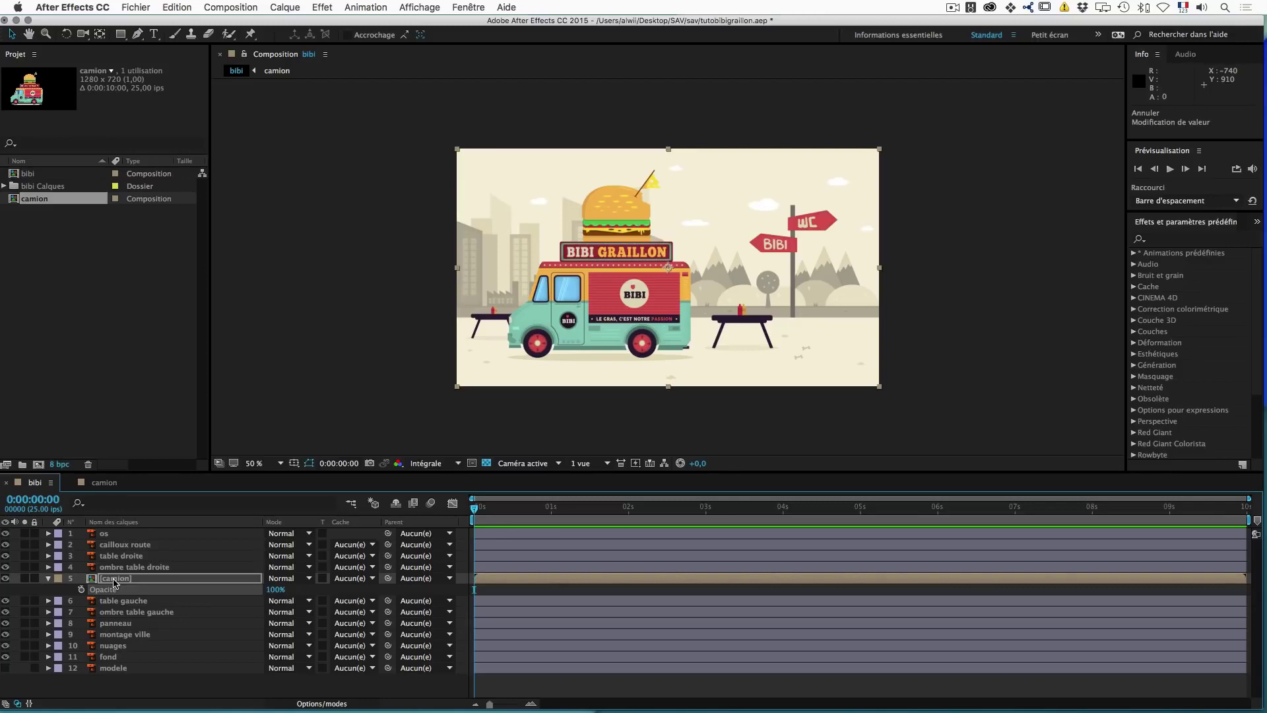
key(s)
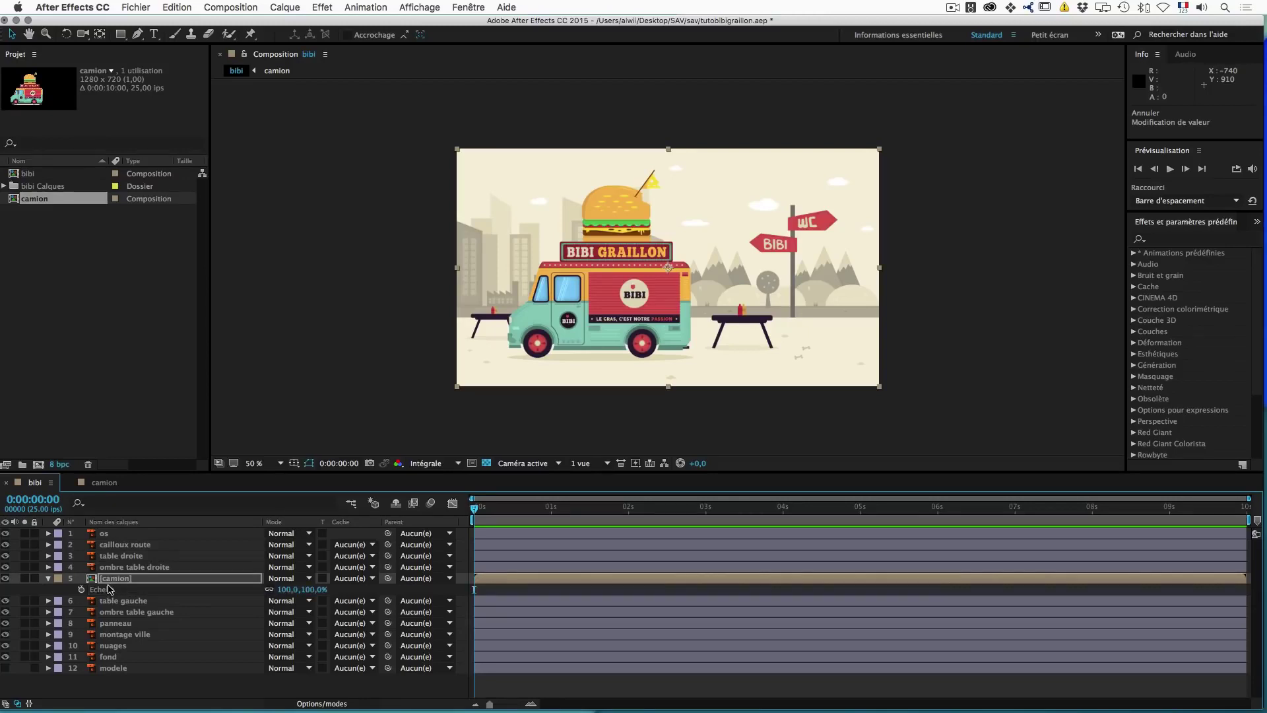
key(a)
Step: Show the camion layer's position and rotation alongside its anchor point, and redisplay the full set of Transform properties
key(shift+p)
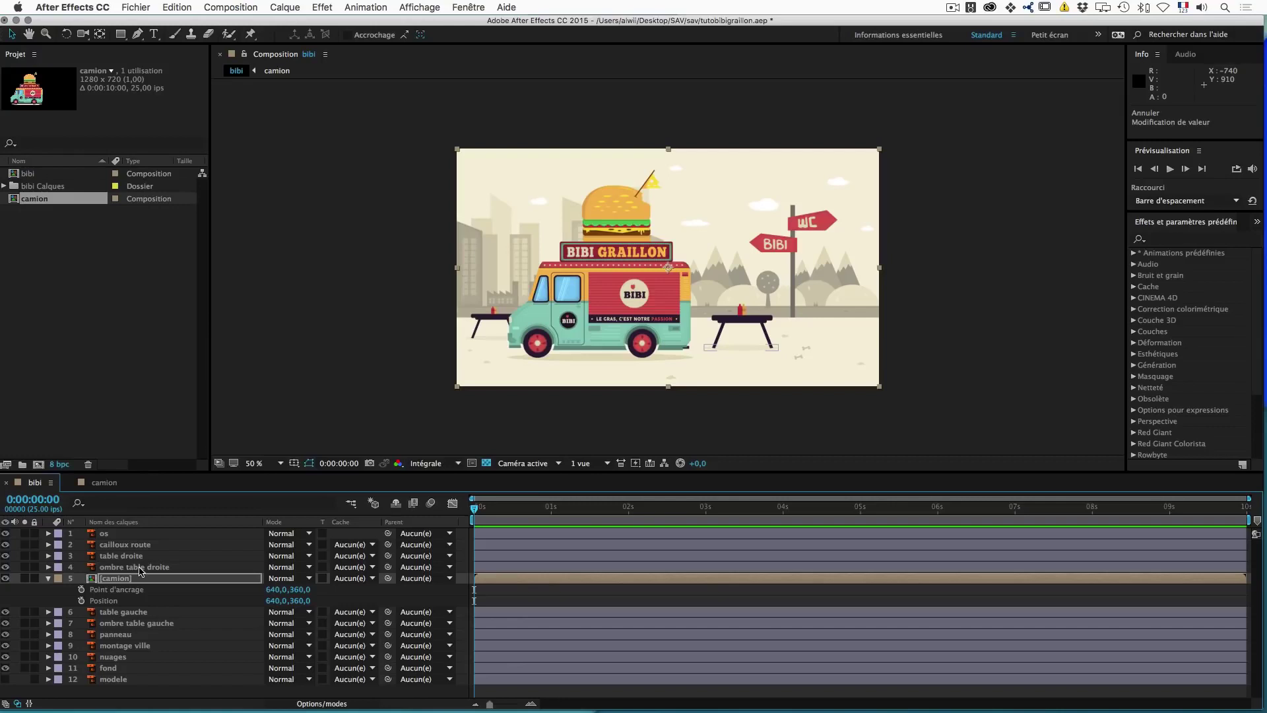
key(shift+r)
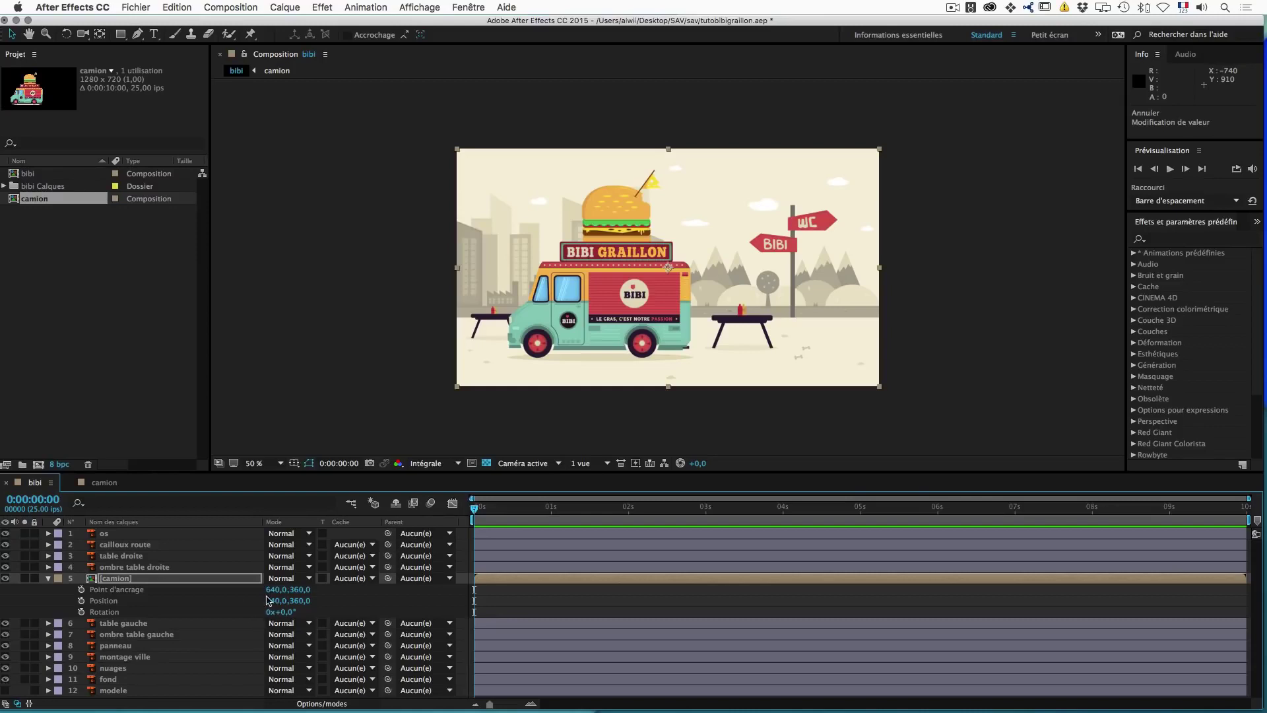
click(48, 579)
click(47, 578)
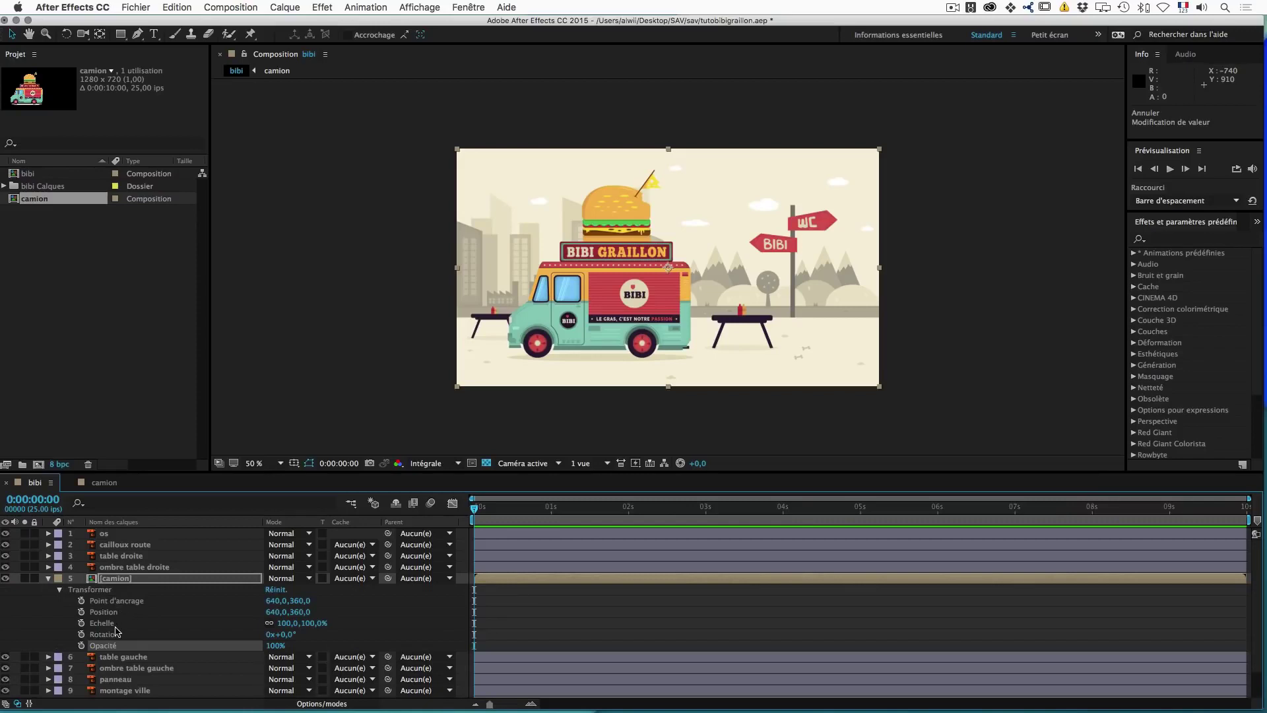
Step: Open the camion precomposition and examine the front wheel area of the truck at 200% magnification
click(430, 502)
click(104, 483)
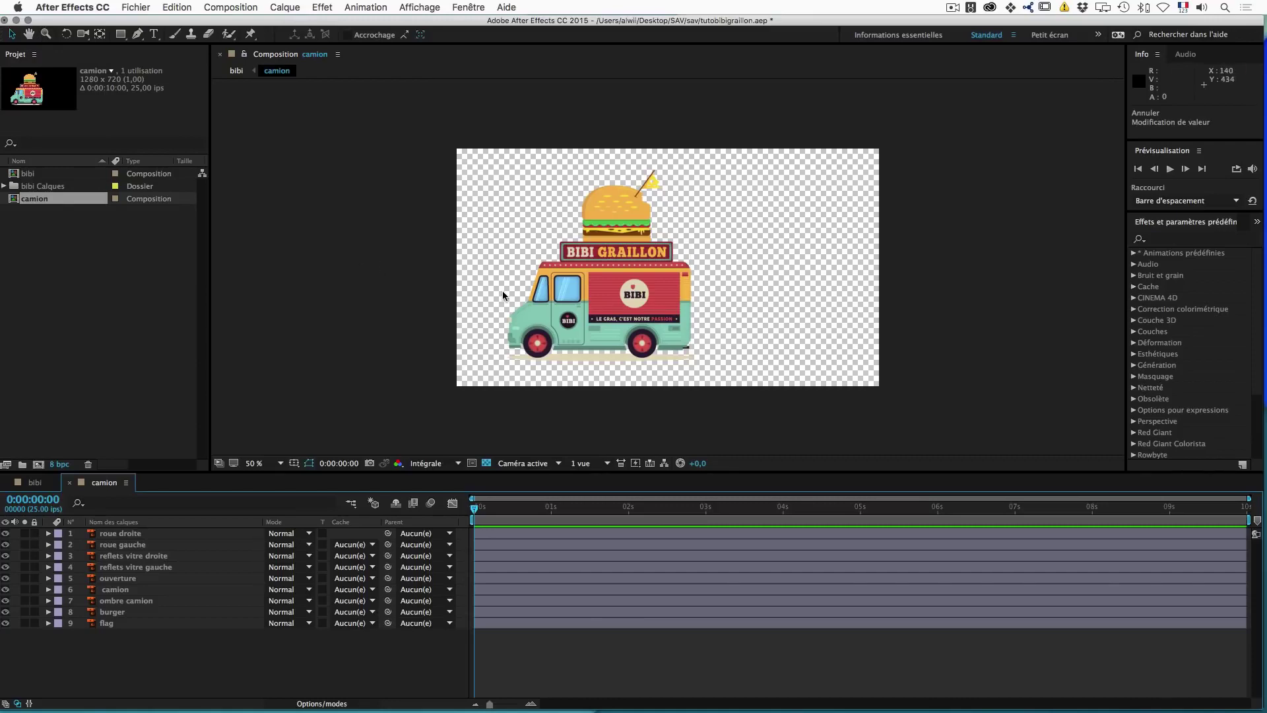
key(period)
key(comma)
key(period)
key(period)
key(comma)
scroll(523, 255, up, 1)
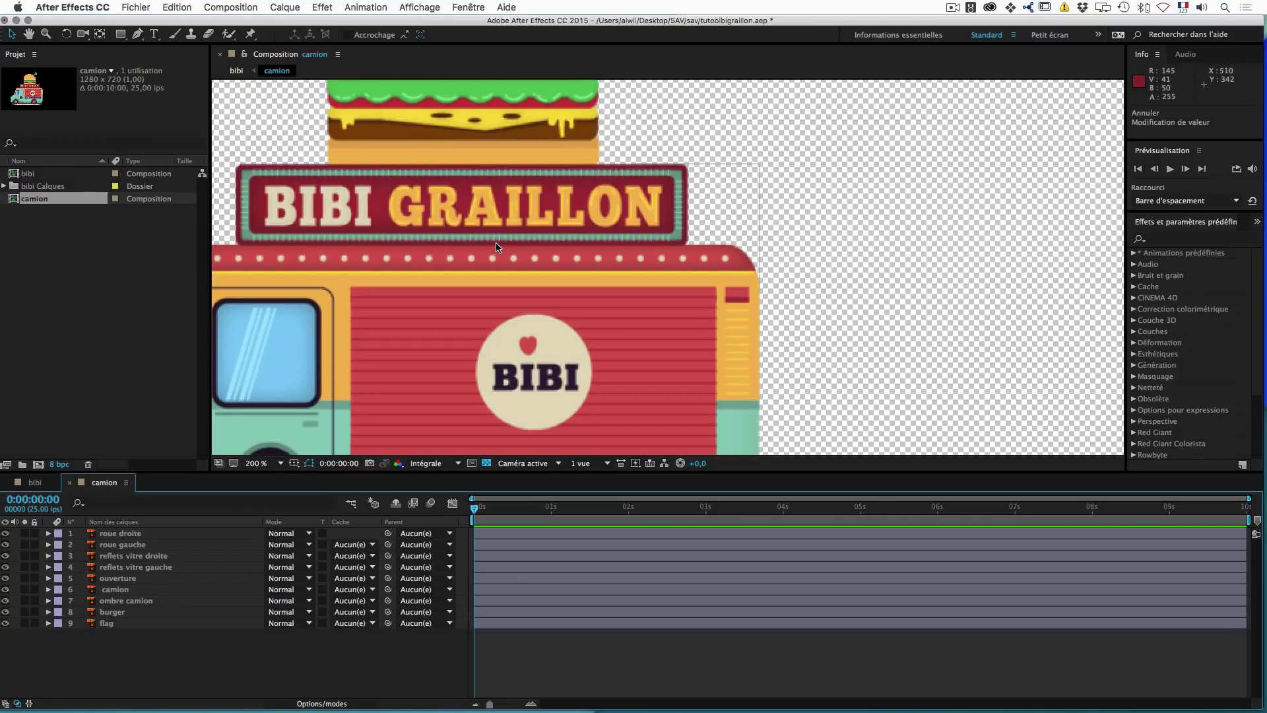
key(h)
drag(412, 293, 802, 27)
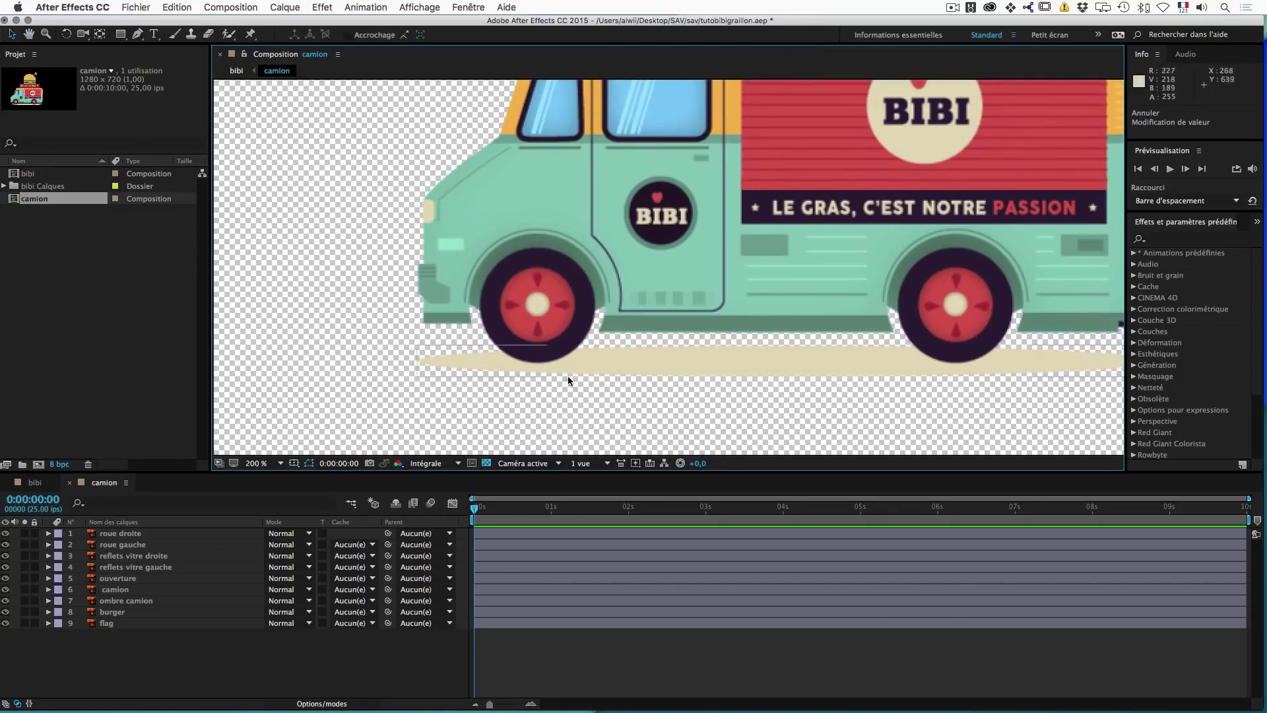
Step: Try resizing the roue gauche layer from its bounding-box handles, undoing each change
click(124, 545)
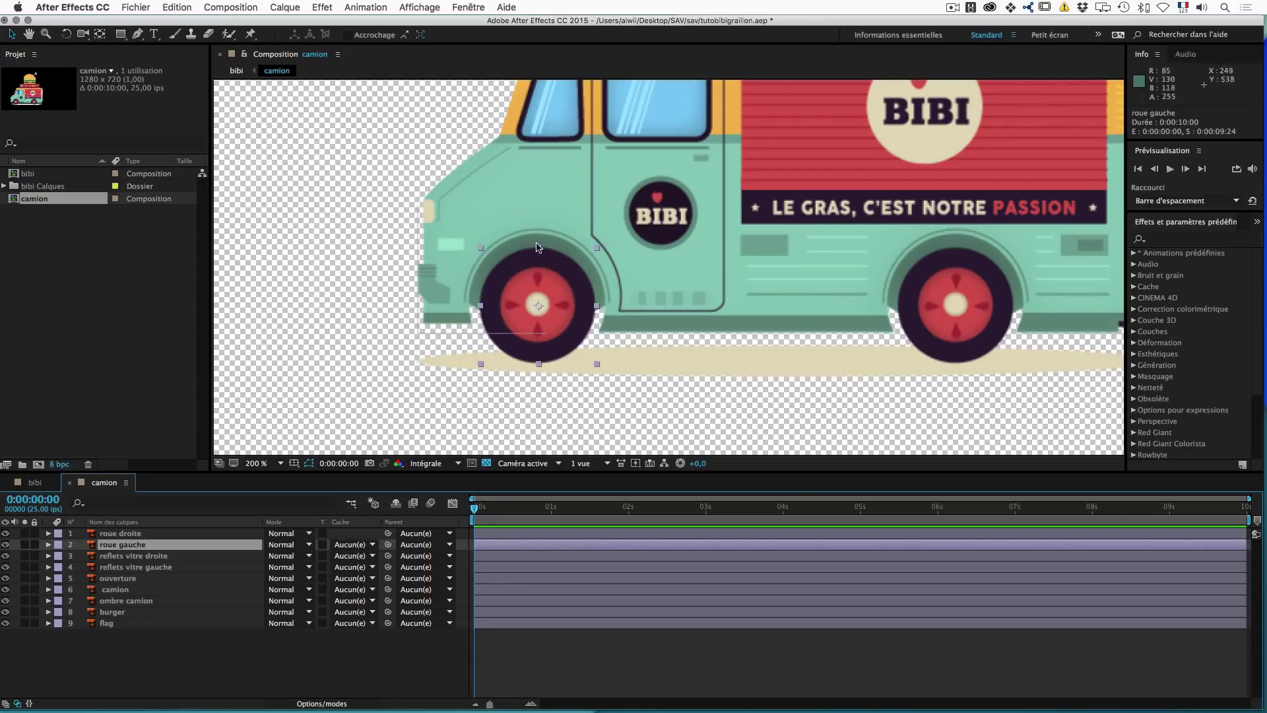
drag(539, 248, 539, 262)
key(super+z)
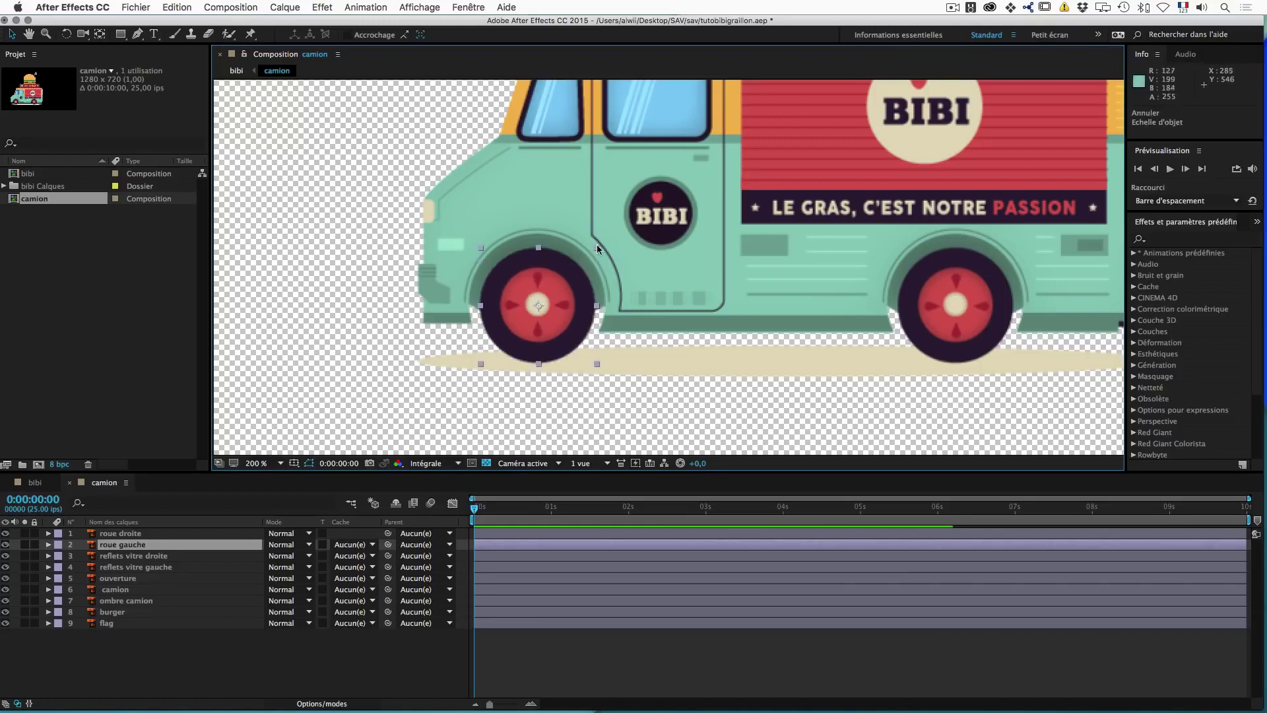
drag(596, 247, 585, 254)
key(super+z)
Step: Compare the bounding boxes and anchor points of the camion and roue gauche layers, ending with roue gauche selected
key(comma)
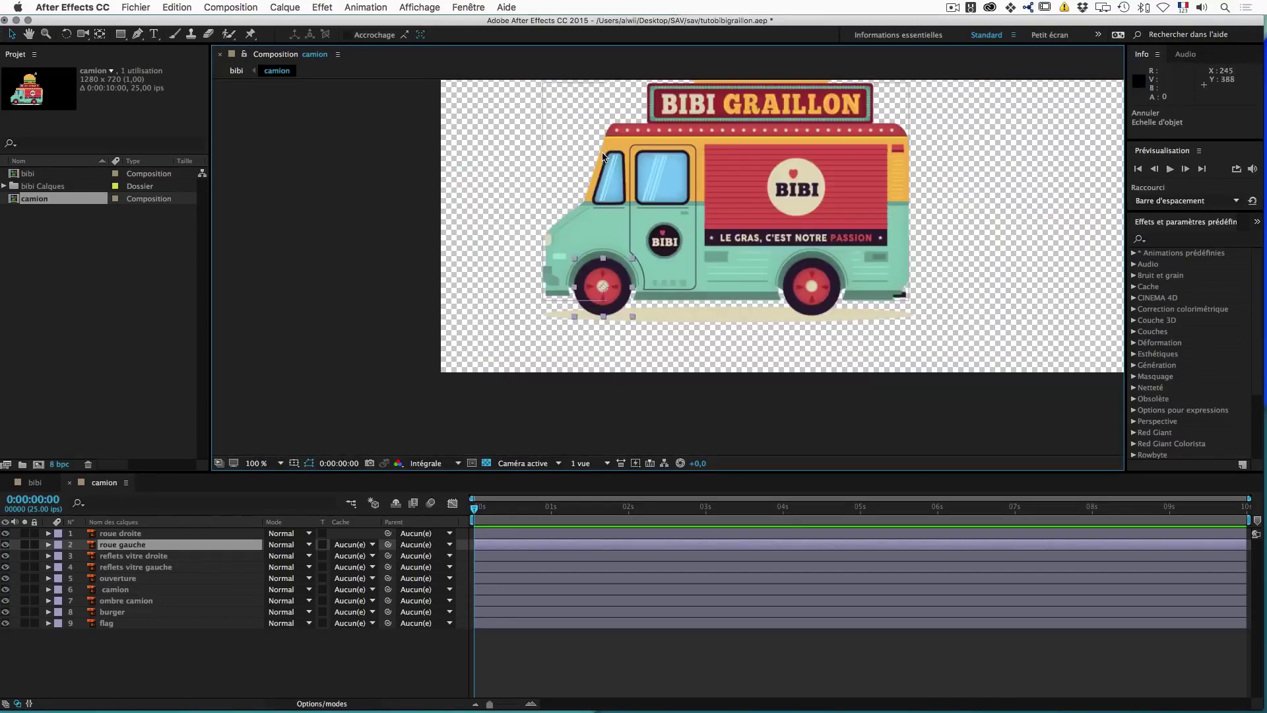
click(121, 590)
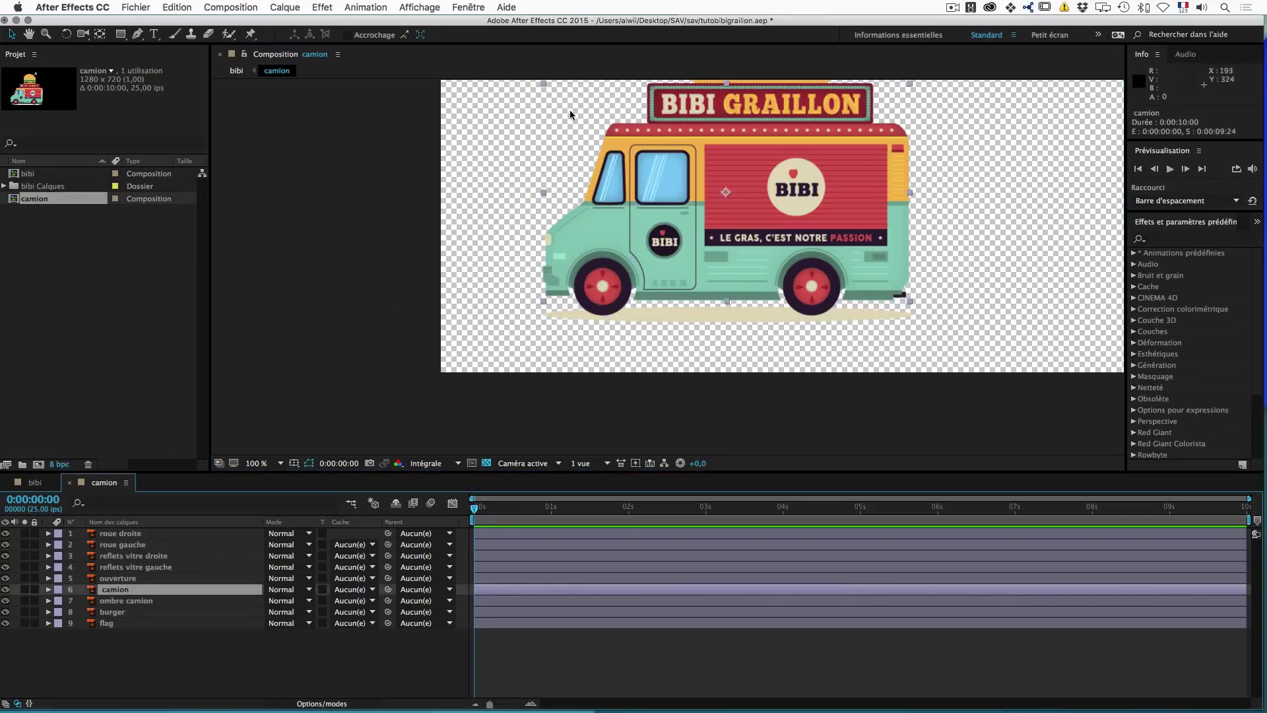
click(128, 546)
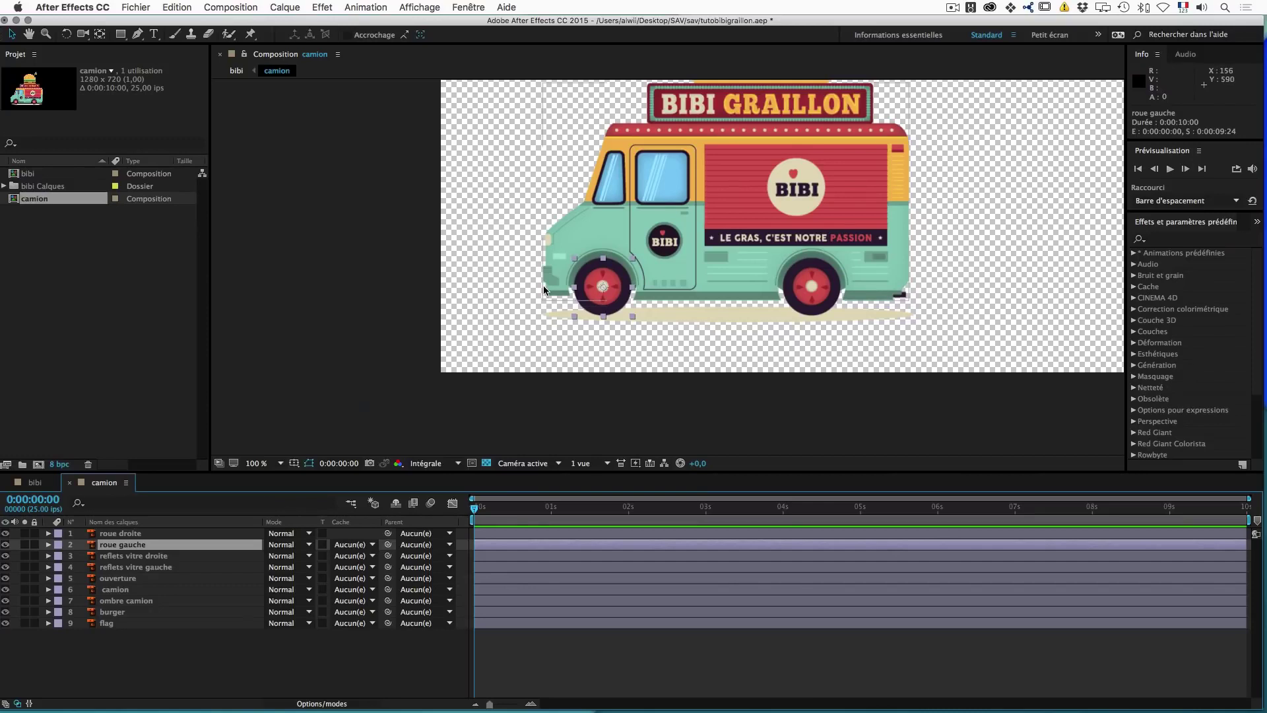
key(period)
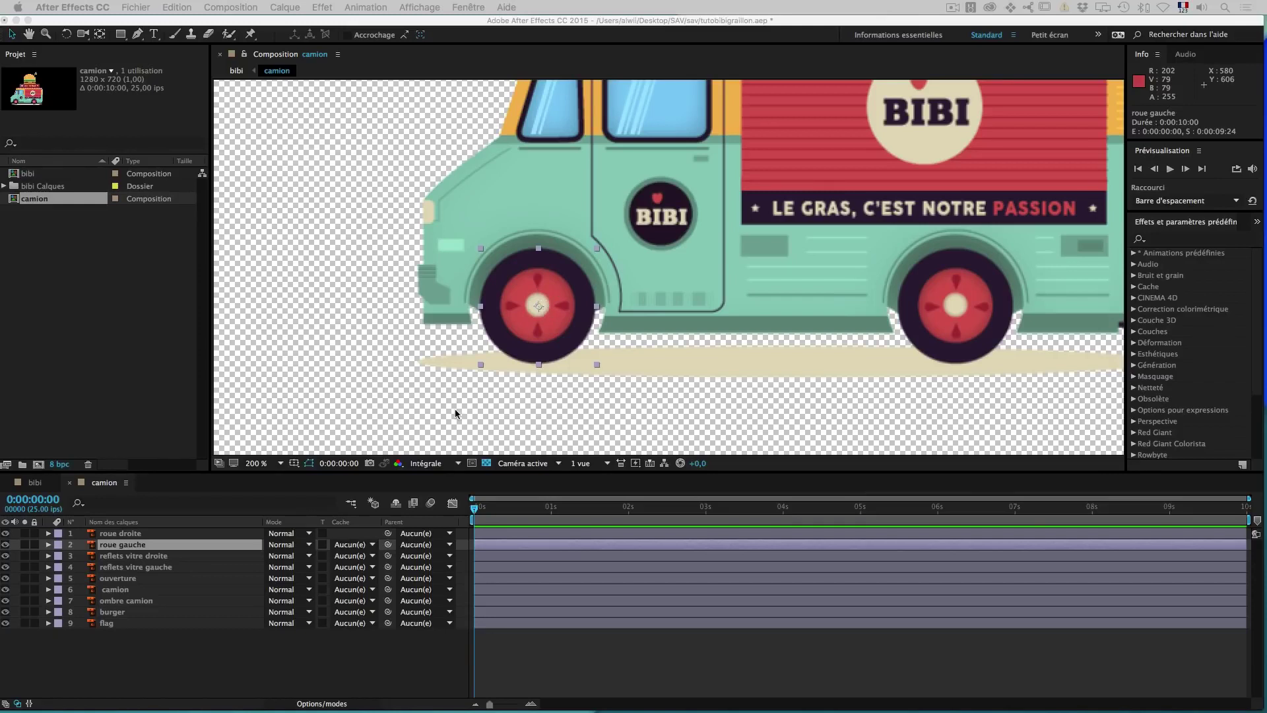
Step: Reveal the roue gauche layer's rotation, test it at 2x+266°, and undo the rotation
click(122, 549)
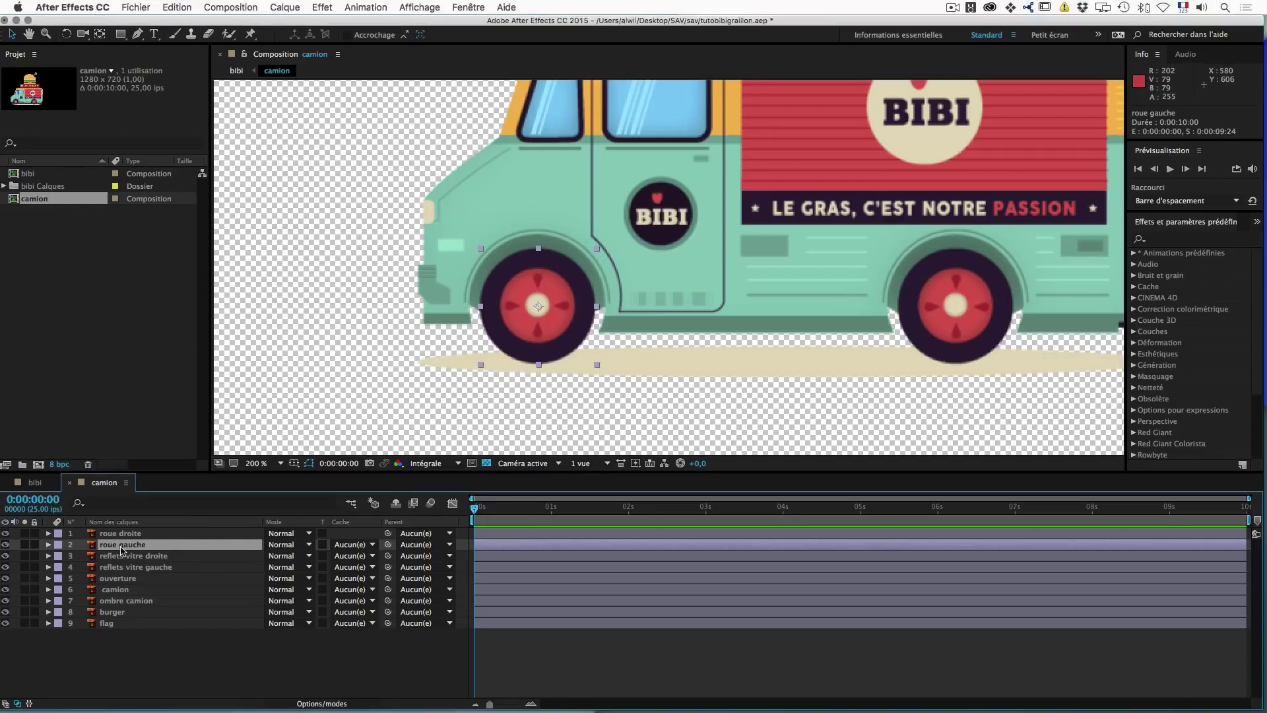
key(r)
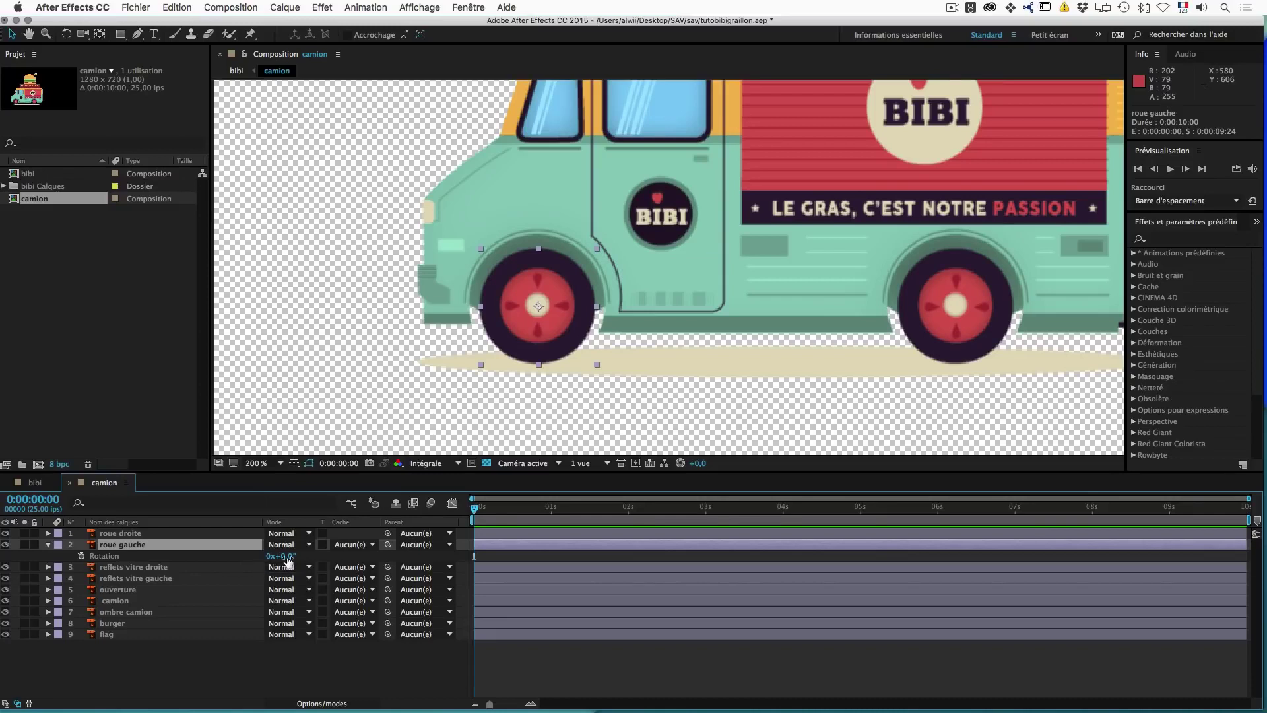
drag(288, 560, 950, 558)
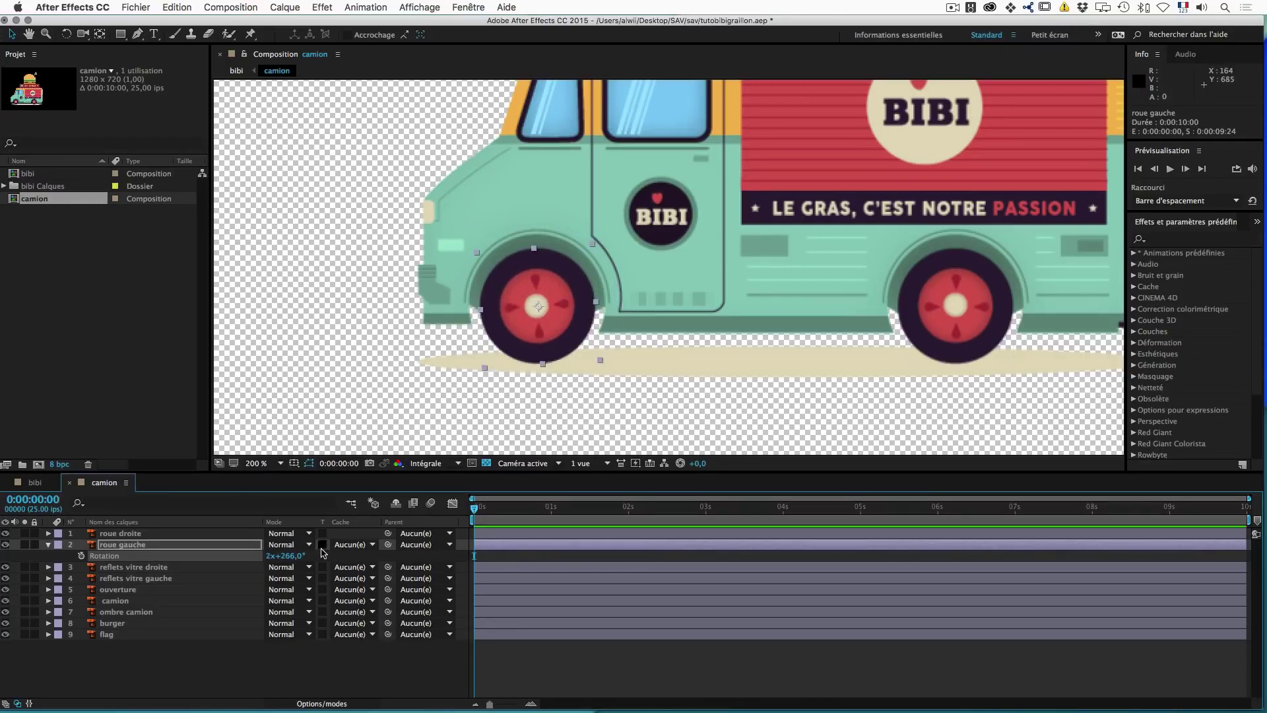
key(super+z)
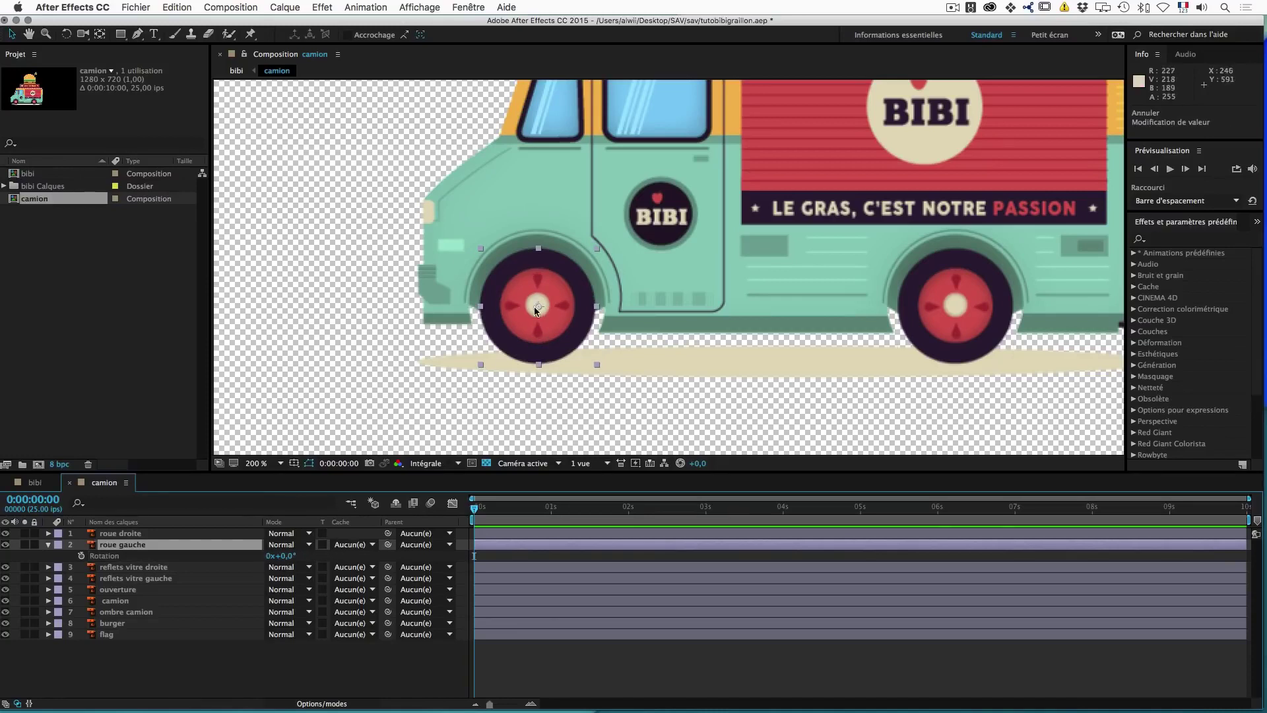
Step: Try moving the roue gauche layer's anchor point from the wheel's centre onto the truck door, and undo the move
click(100, 34)
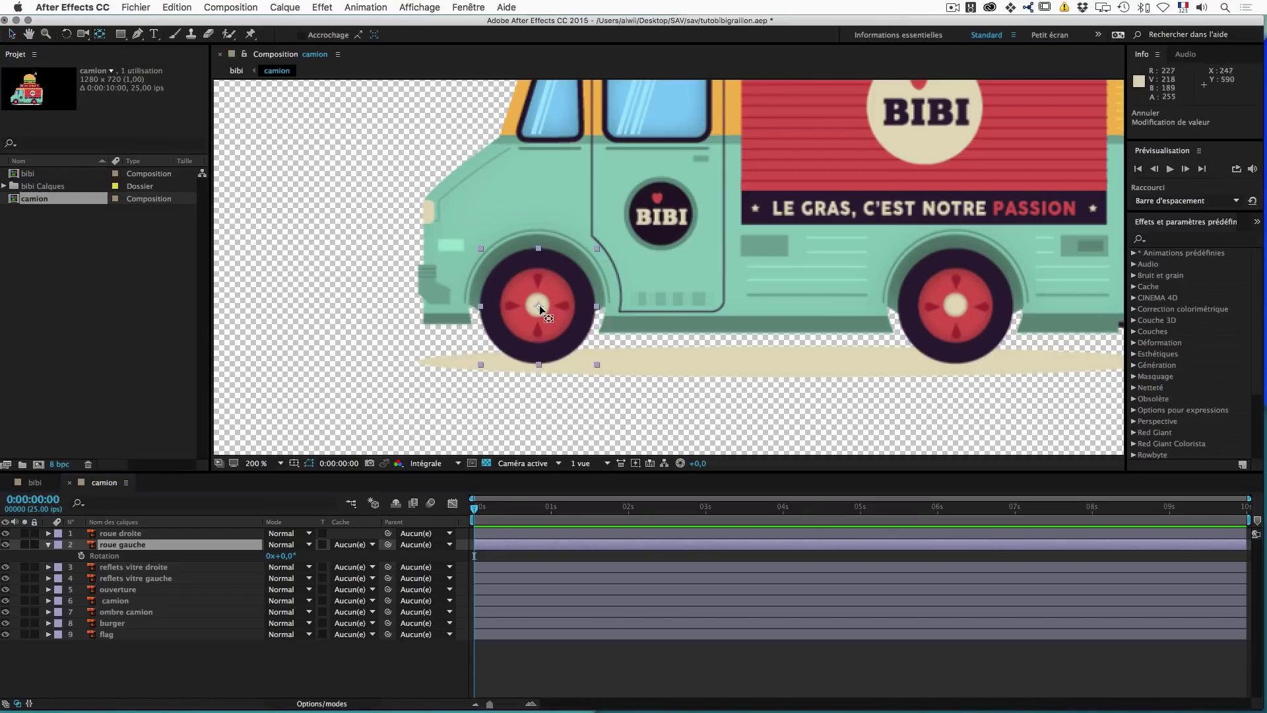
drag(539, 307, 693, 281)
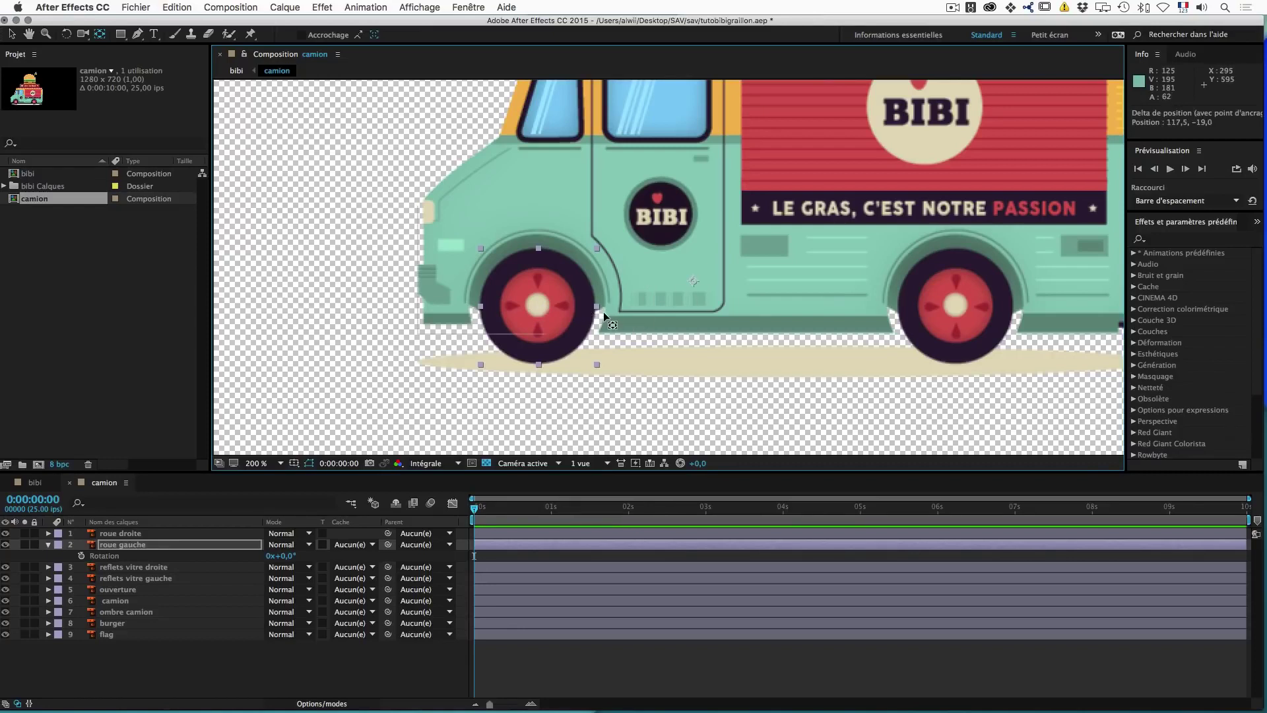
key(super+z)
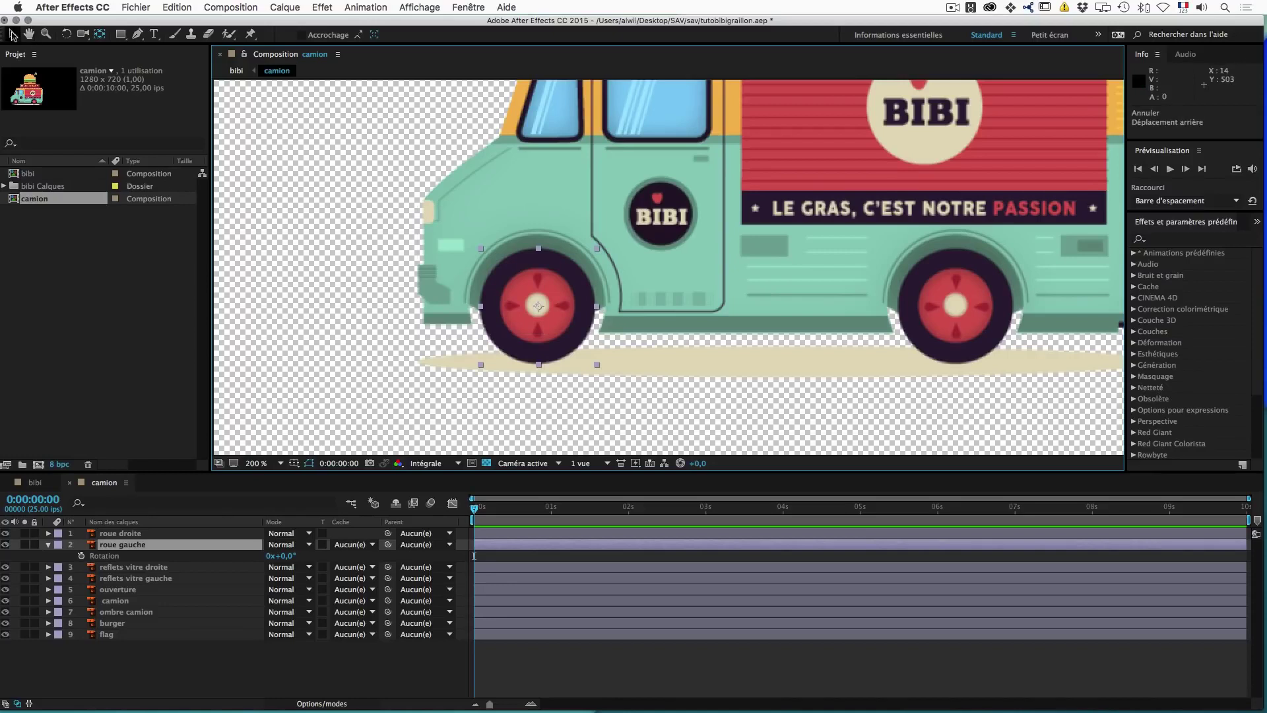
Step: Move the whole roue gauche layer over the truck's rear wheel, to position about 566, 594
click(12, 34)
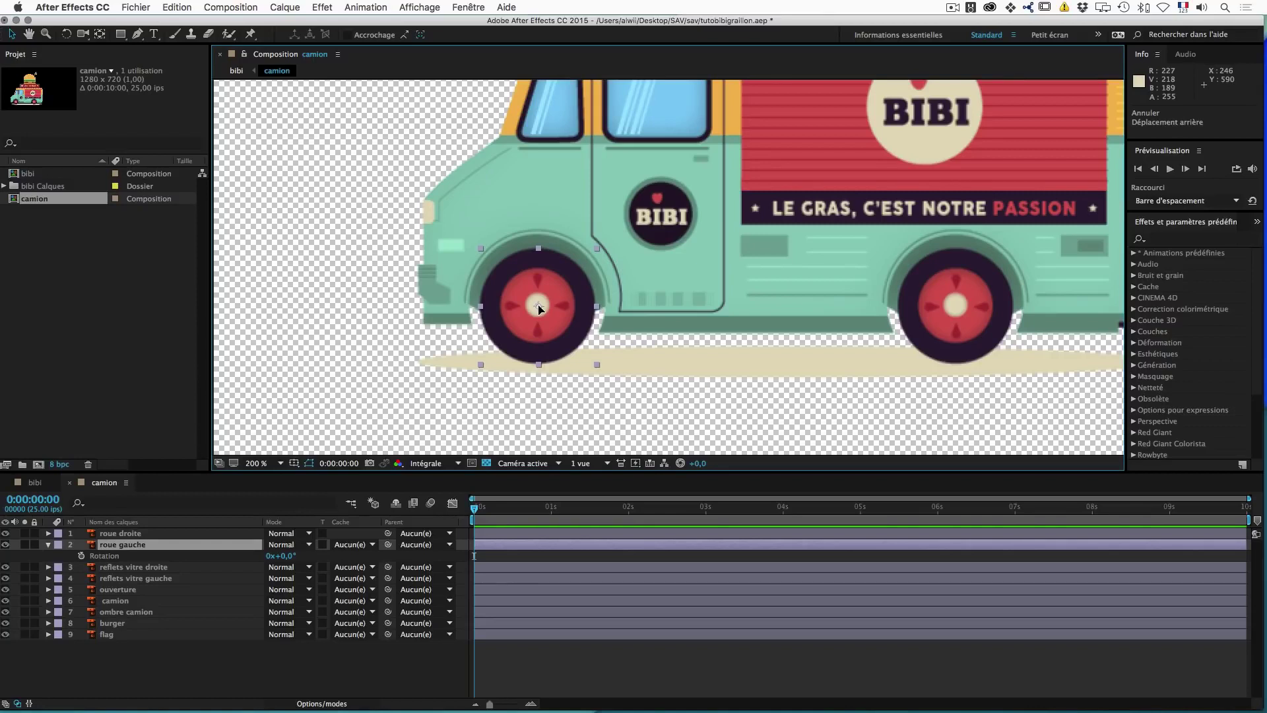
drag(539, 308, 962, 310)
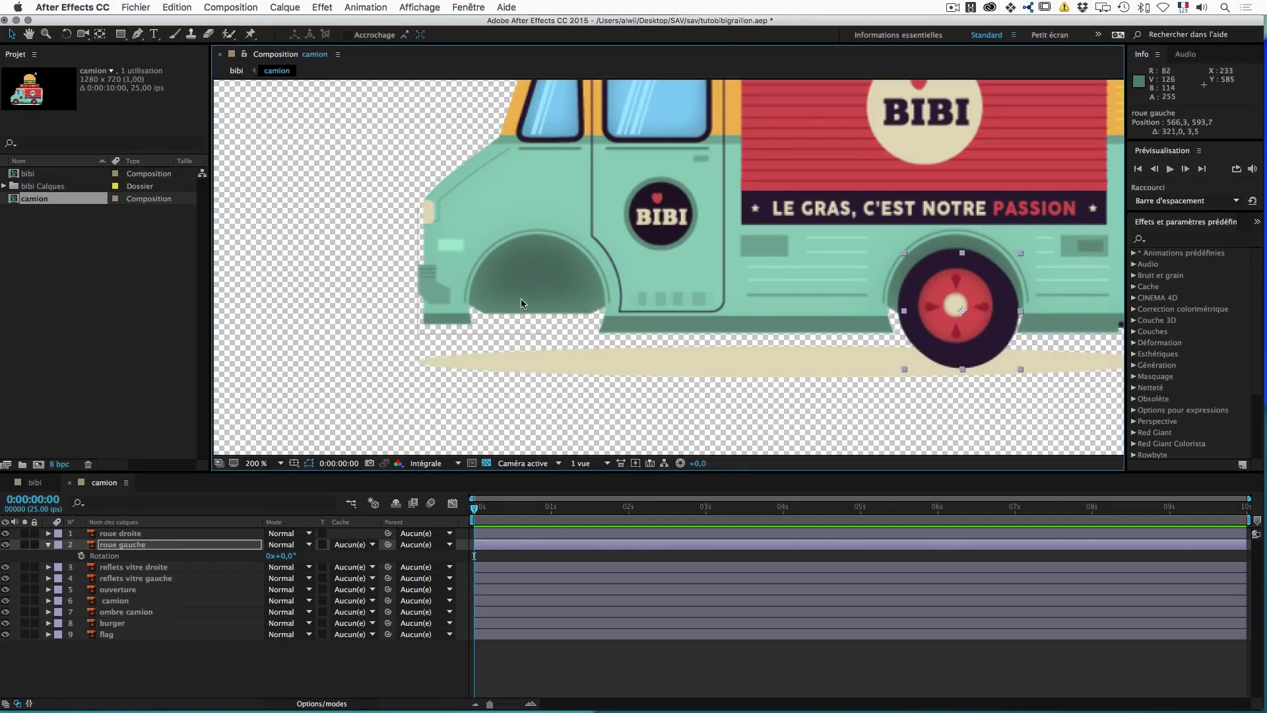
Step: Undo the roue gauche layer's move and shift only its anchor point by about -180, -128, above and ahead of the truck's hood
key(super+z)
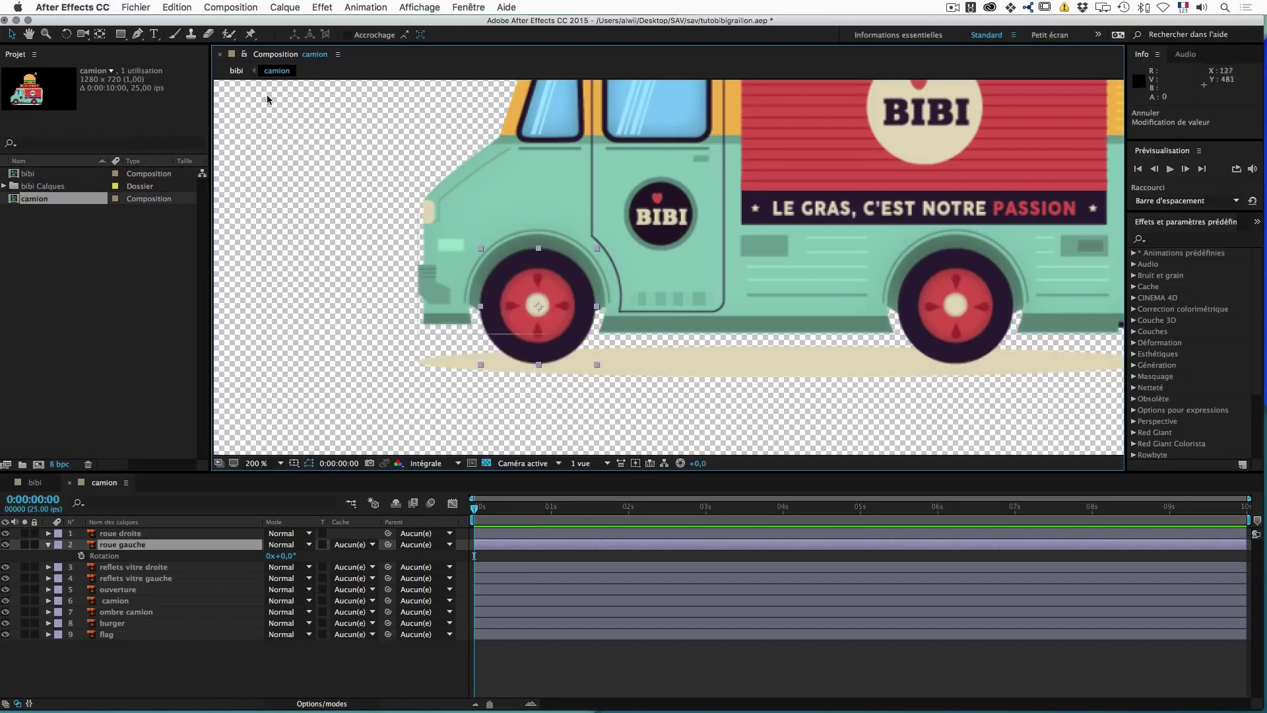
key(y)
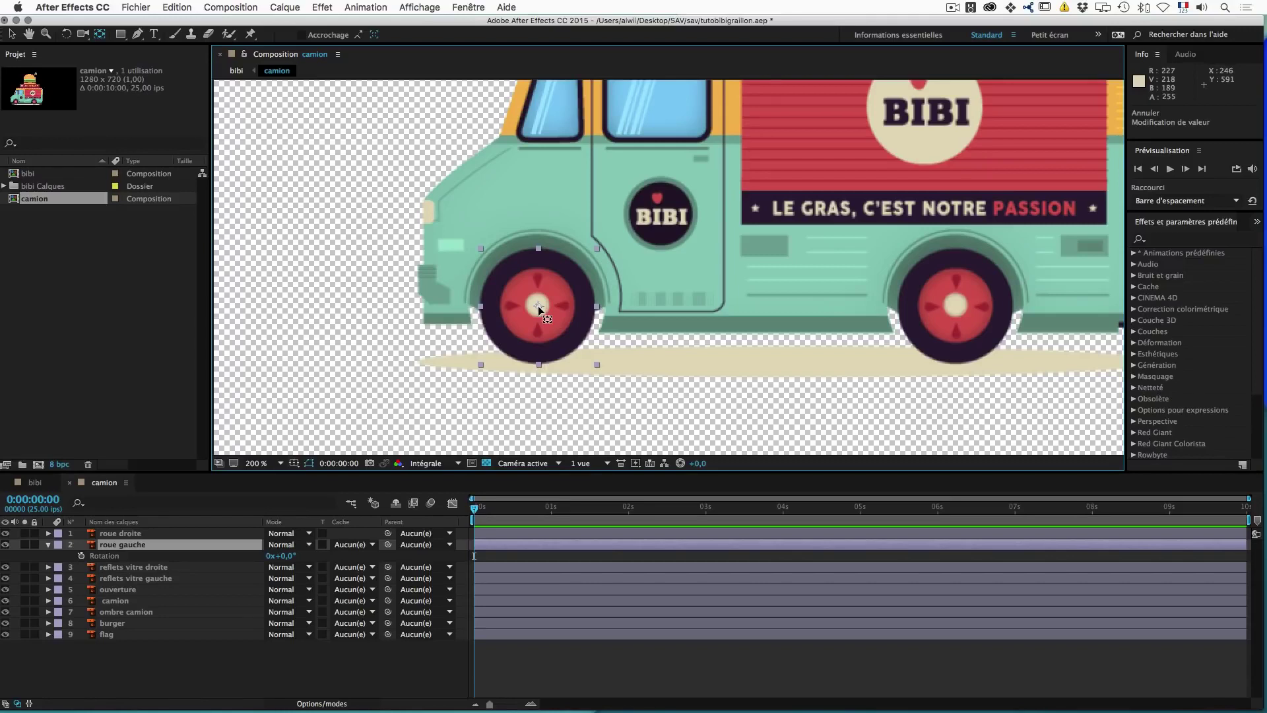
drag(537, 306, 300, 136)
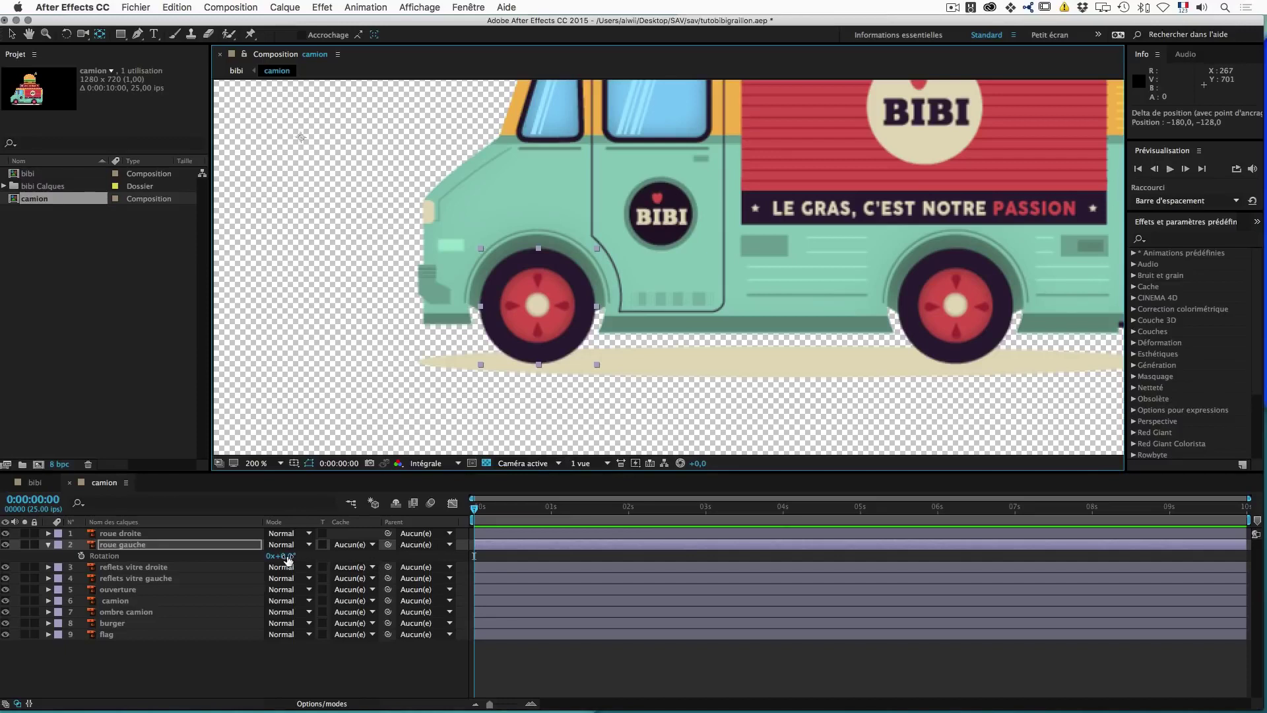
Step: Try rotating roue gauche to 285° around the displaced anchor point, and undo both the rotation and the anchor point move
key(comma)
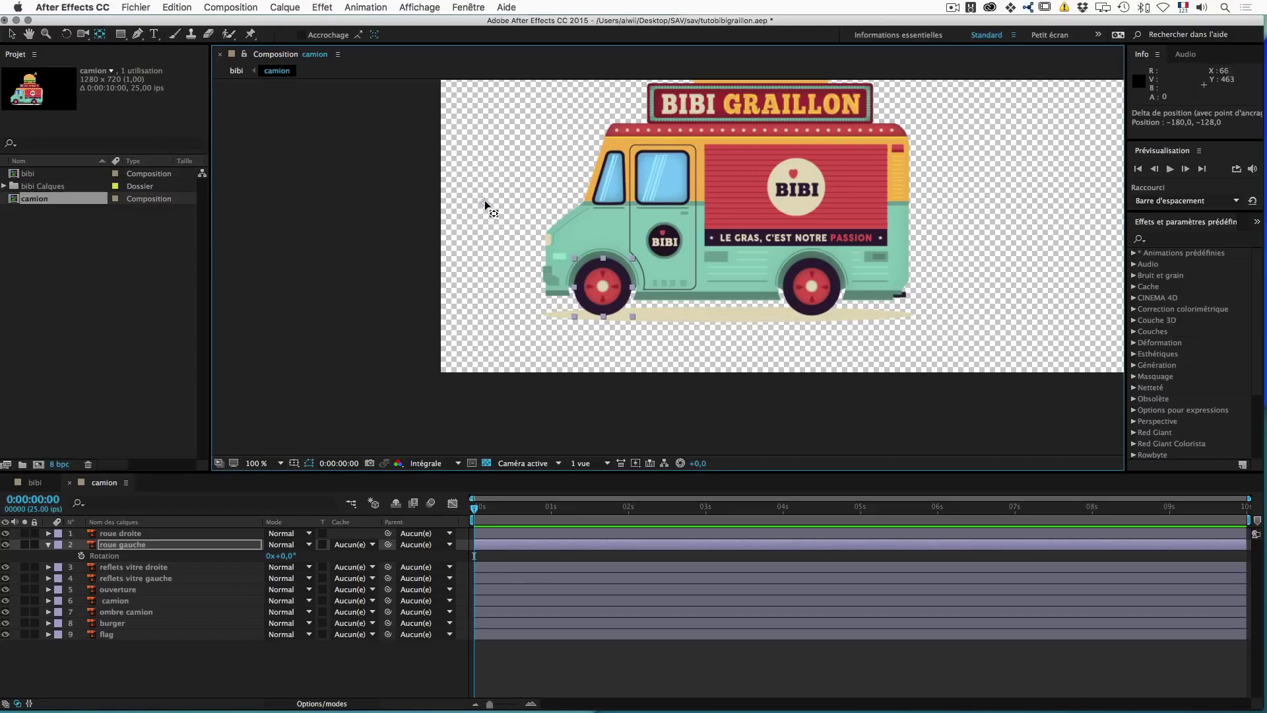
drag(286, 555, 463, 289)
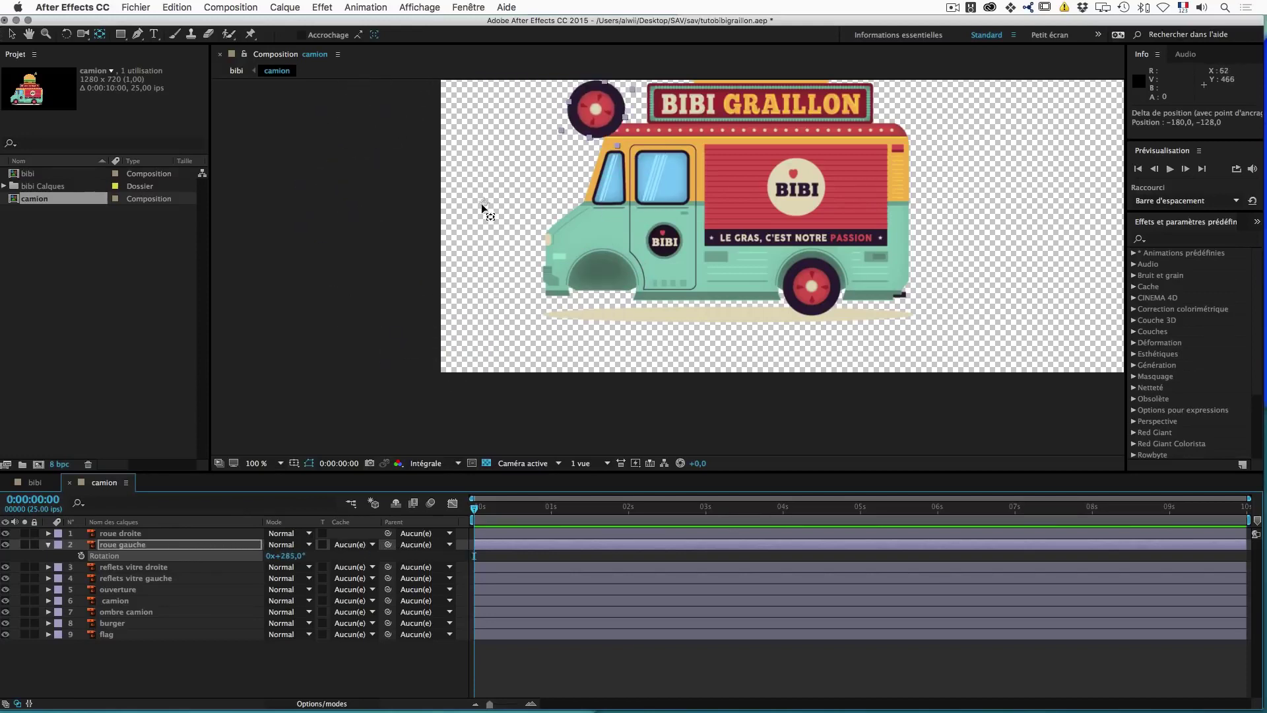
key(super+z)
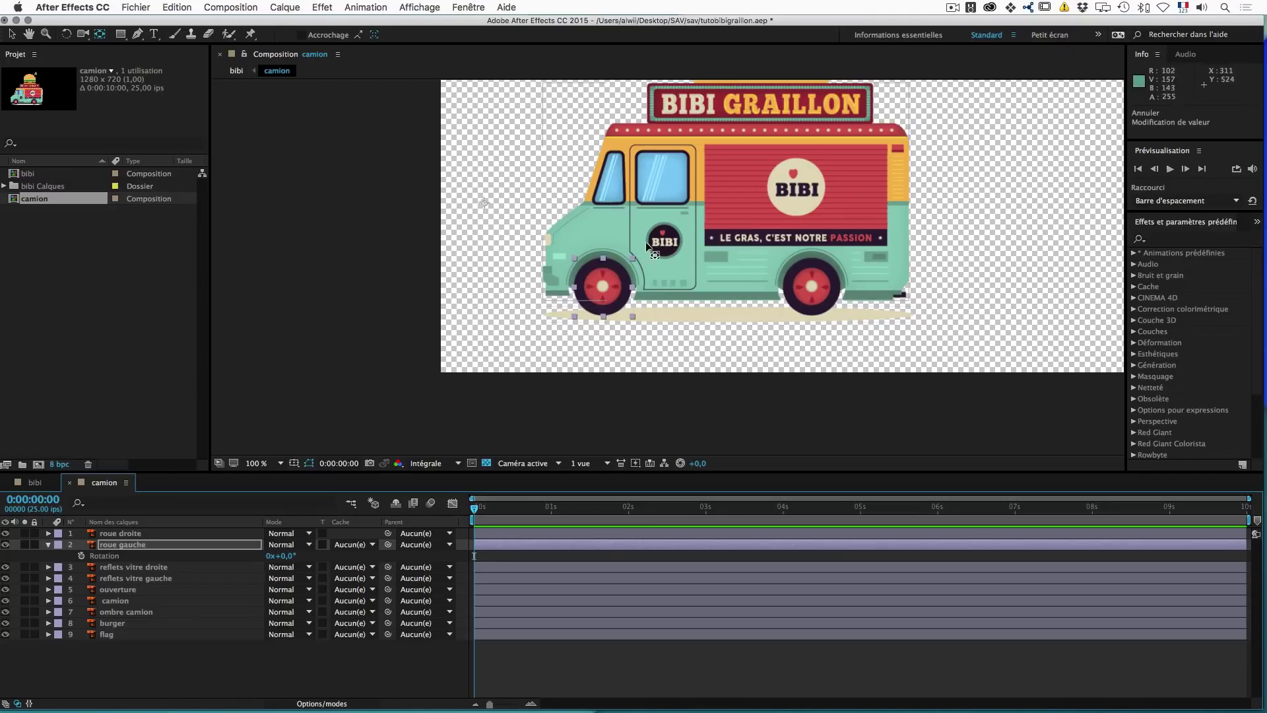
drag(640, 252, 586, 295)
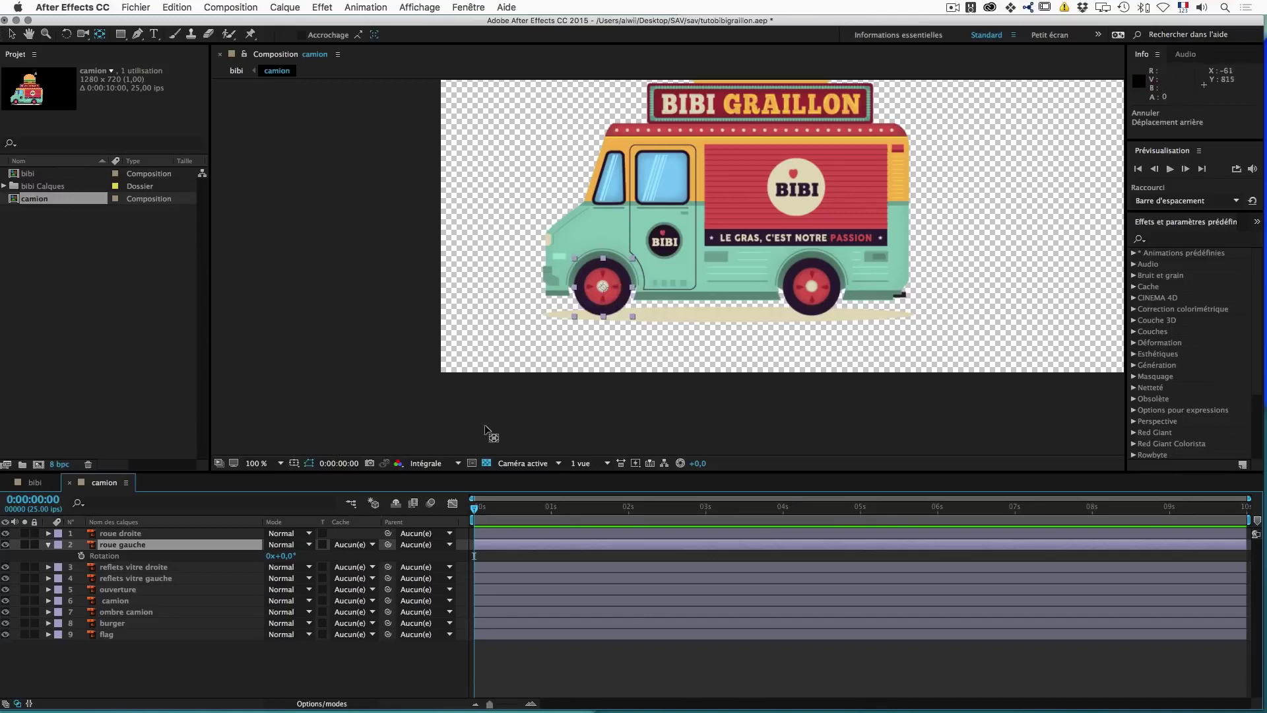
Step: Return to the bibi composition, select the camion layer and collapse its transform properties
click(38, 487)
click(396, 503)
click(125, 579)
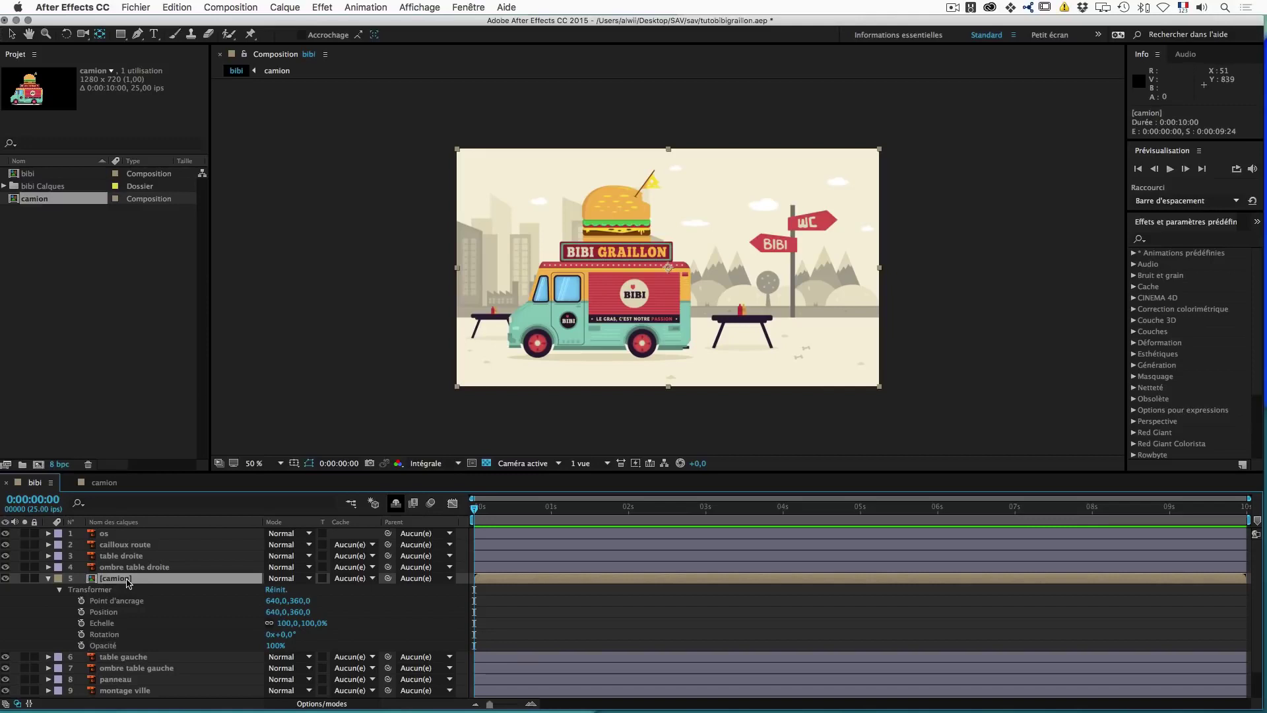
click(48, 579)
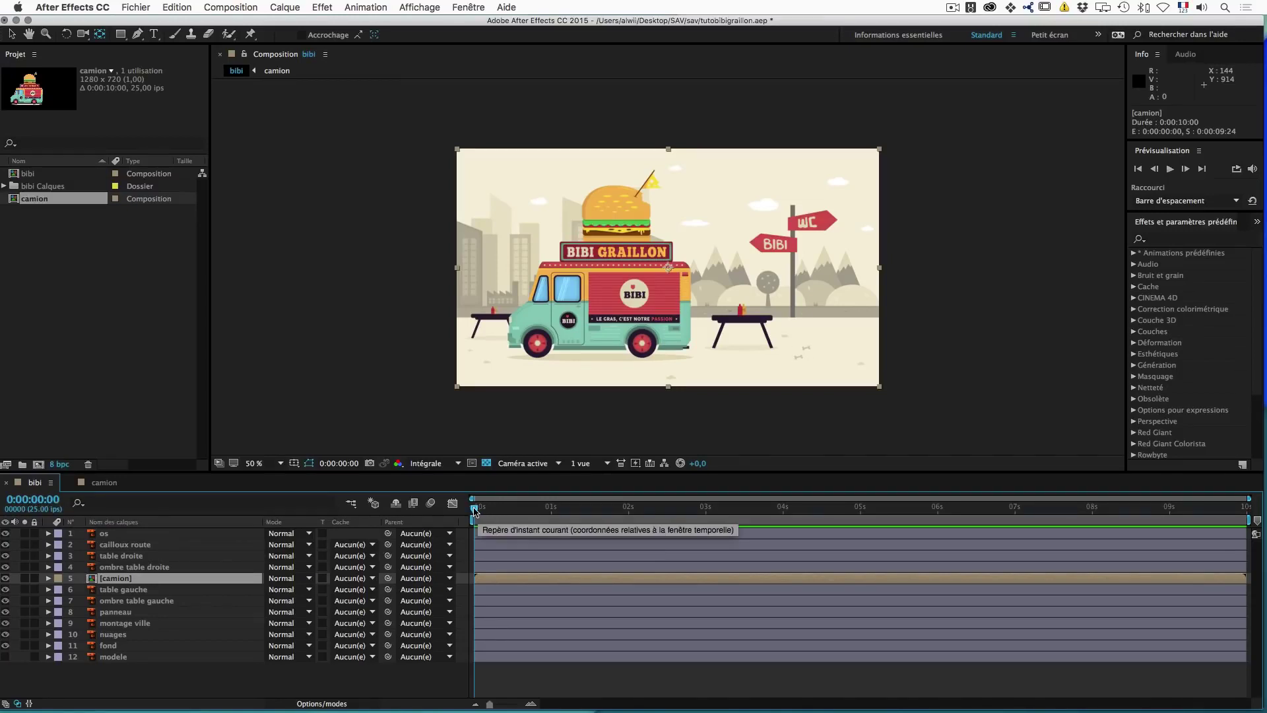
Step: Scrub the current time through the first second and examine the bibi composition's frame rate settings without changing them
drag(475, 509, 551, 511)
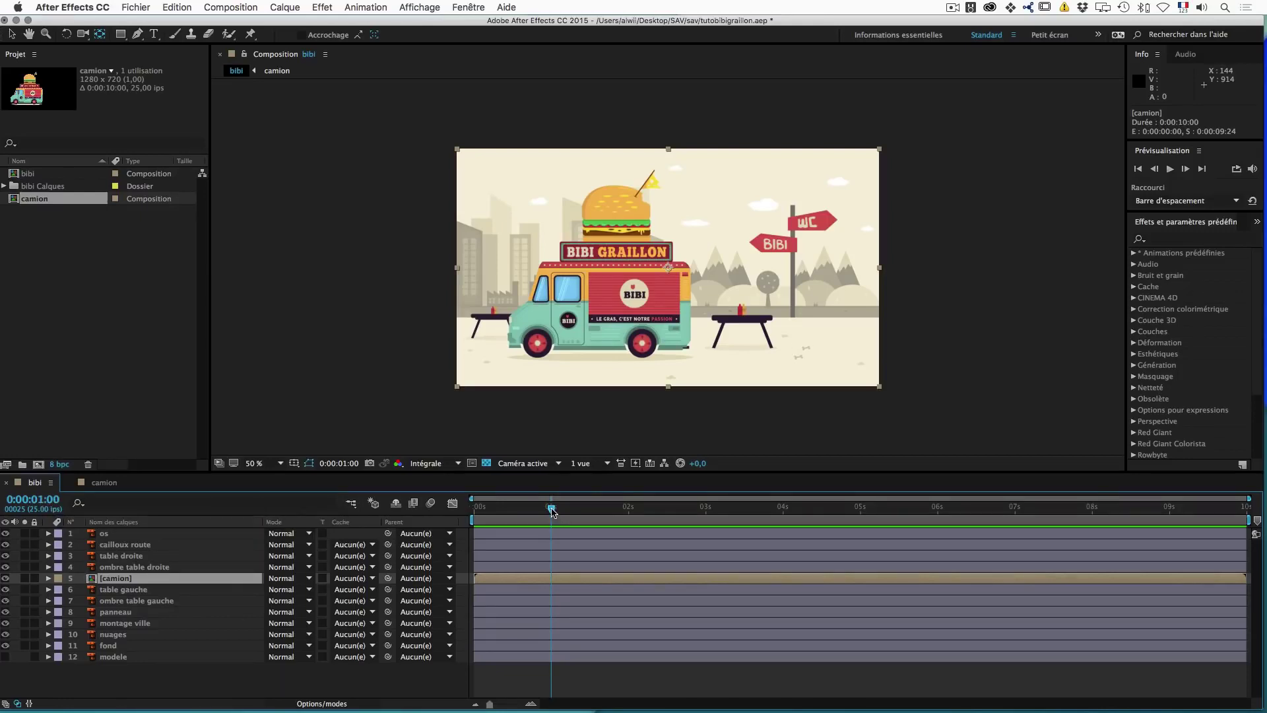
drag(552, 509, 539, 512)
click(226, 8)
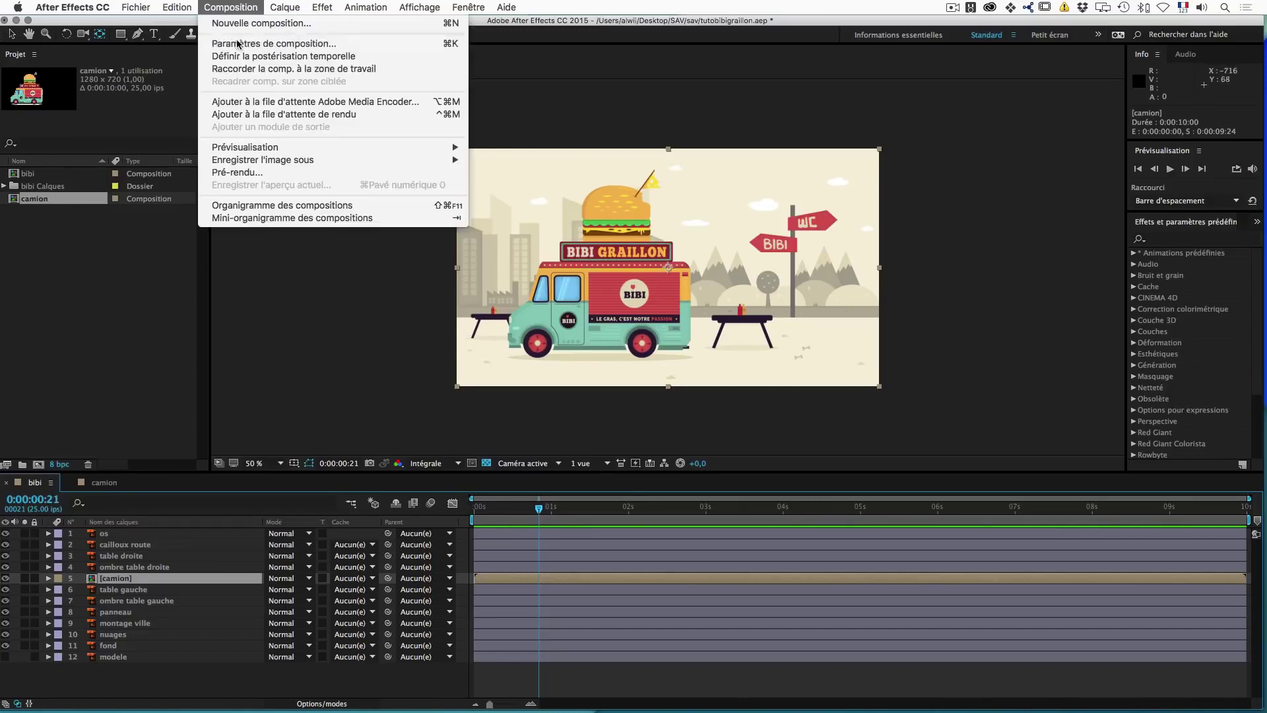
click(237, 38)
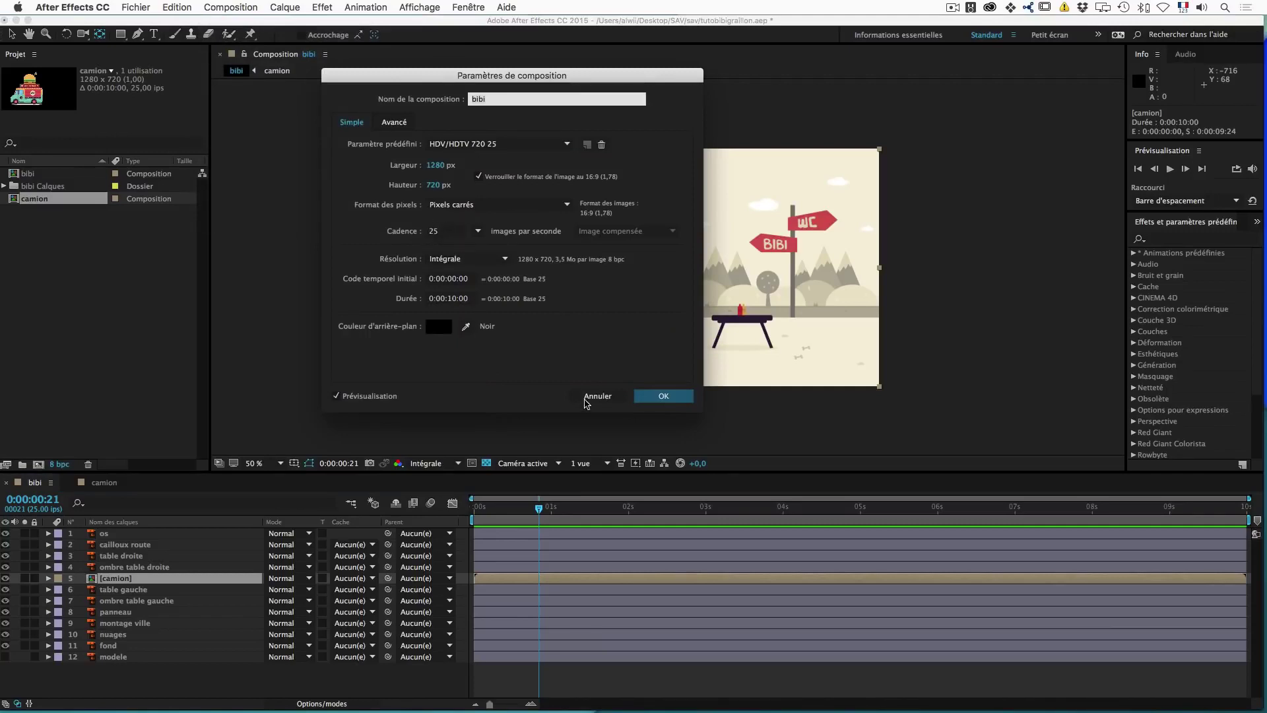
click(594, 397)
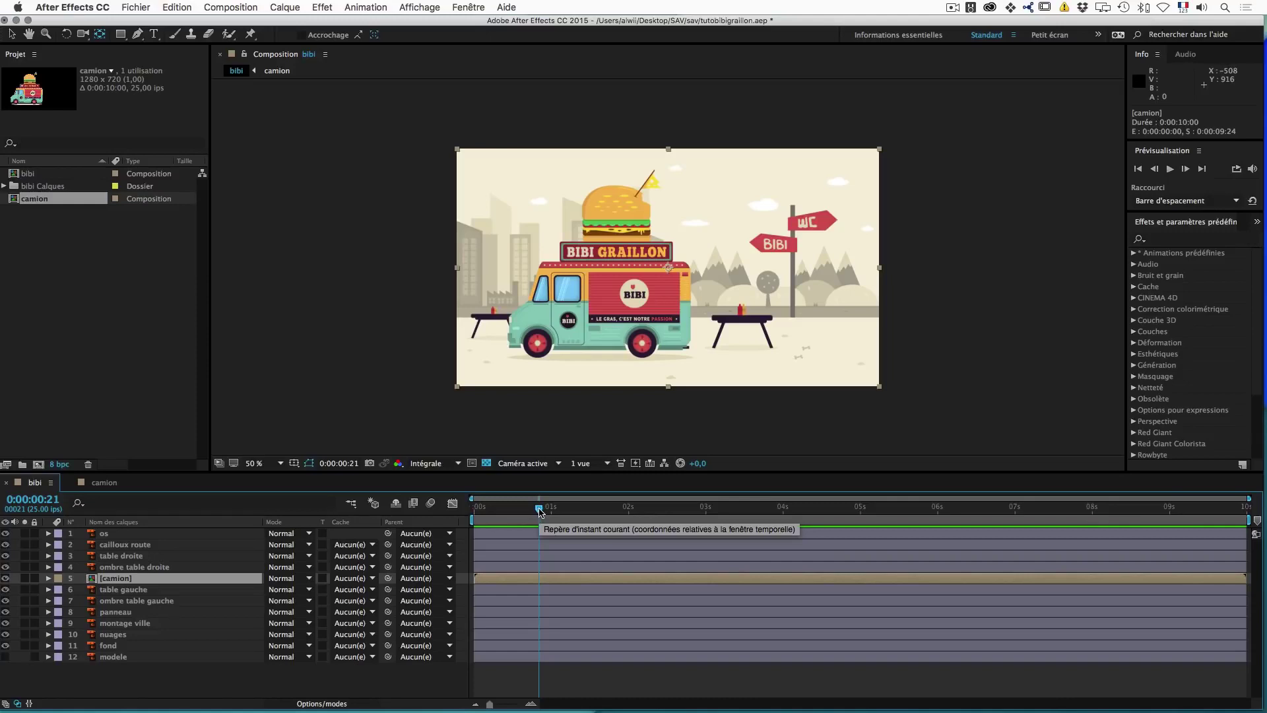
Step: Scrub across the frames around 0:00:01:00 and return the current time to 0:00:00:00
drag(539, 511, 551, 510)
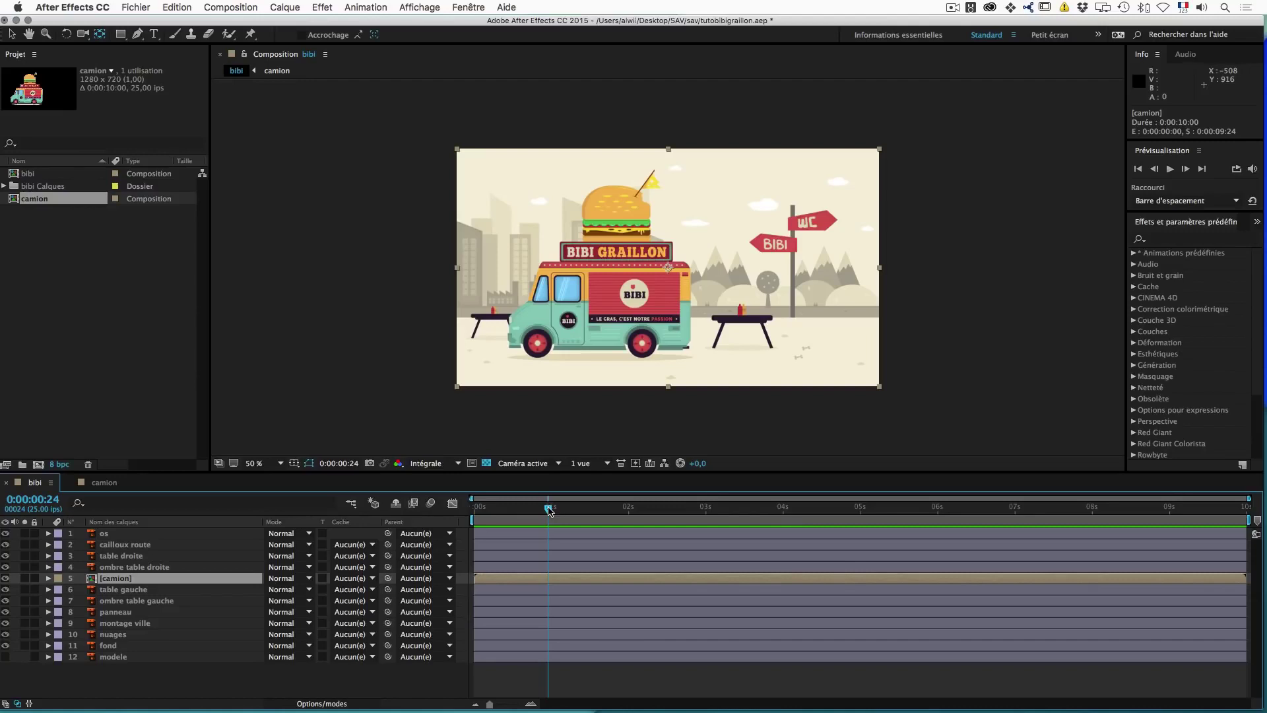
drag(550, 510, 553, 510)
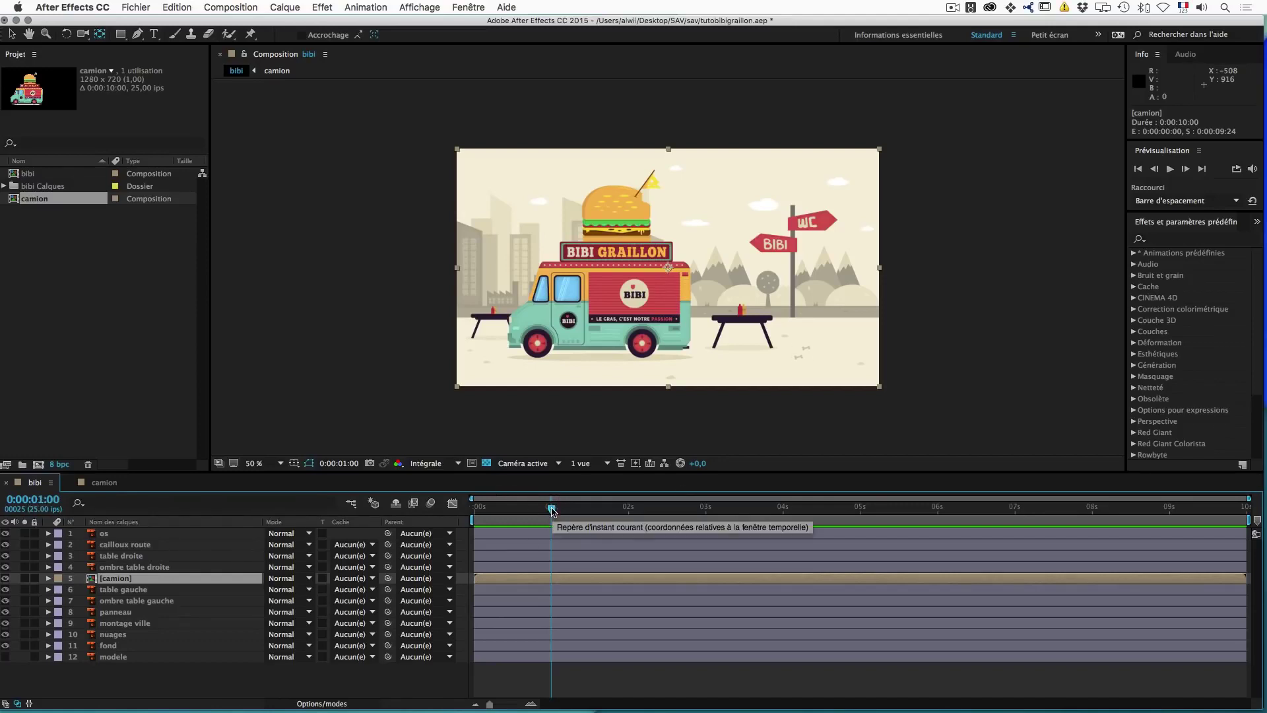
drag(552, 511, 468, 515)
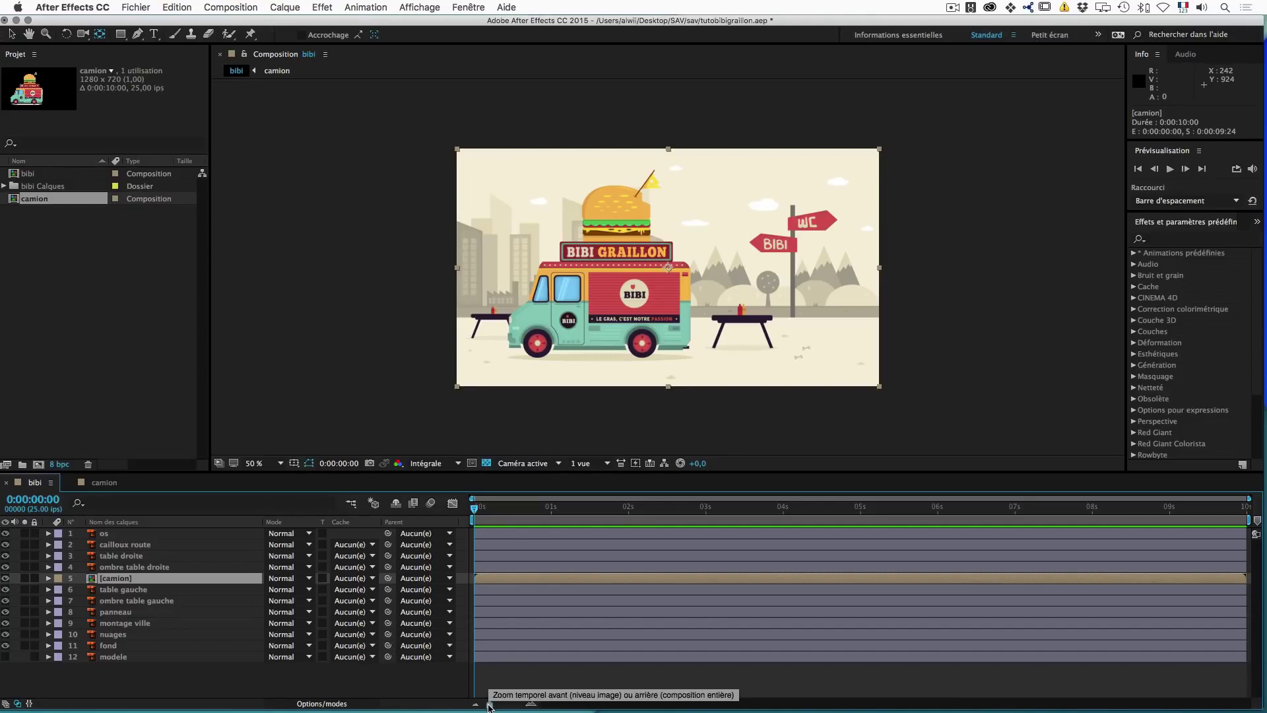
Step: Magnify the timeline to individual frames and step frame by frame through the first nine frames and back to the start
mouse_move(490, 706)
mouse_down()
mouse_move(521, 706)
mouse_move(482, 706)
mouse_up()
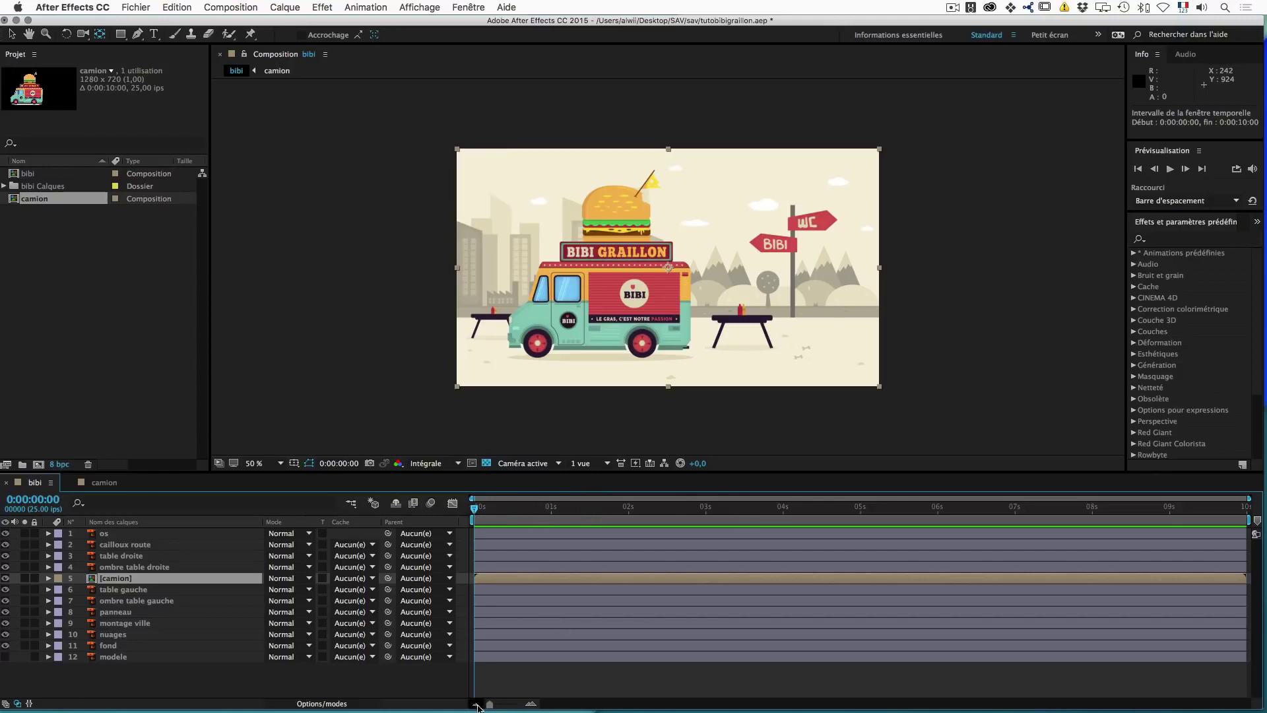
drag(490, 705, 518, 705)
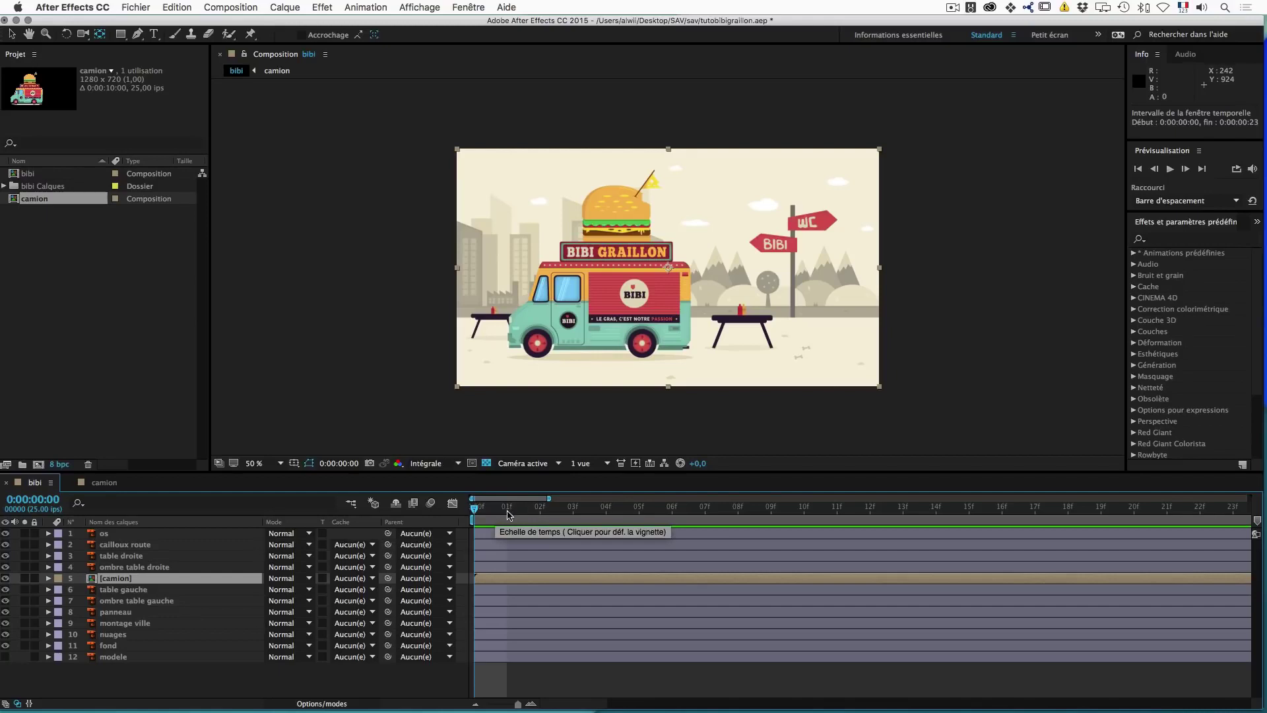
scroll(700, 515, right, 3)
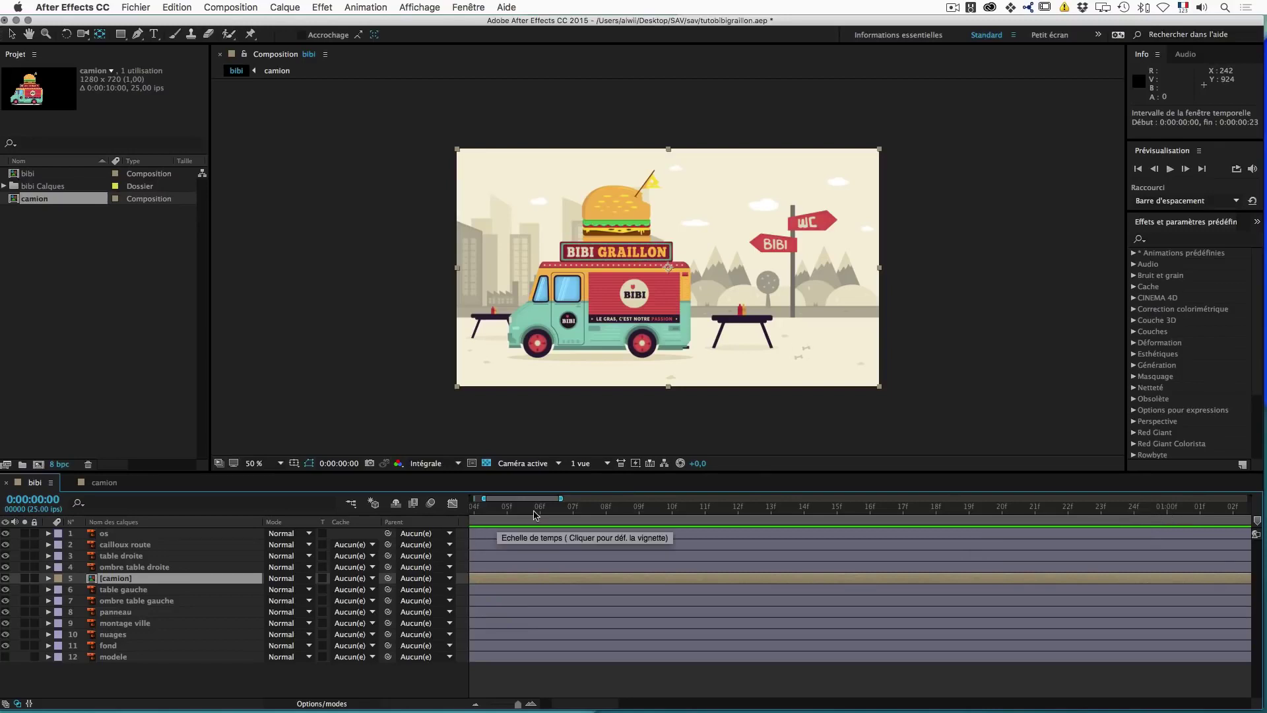
scroll(525, 514, left, 3)
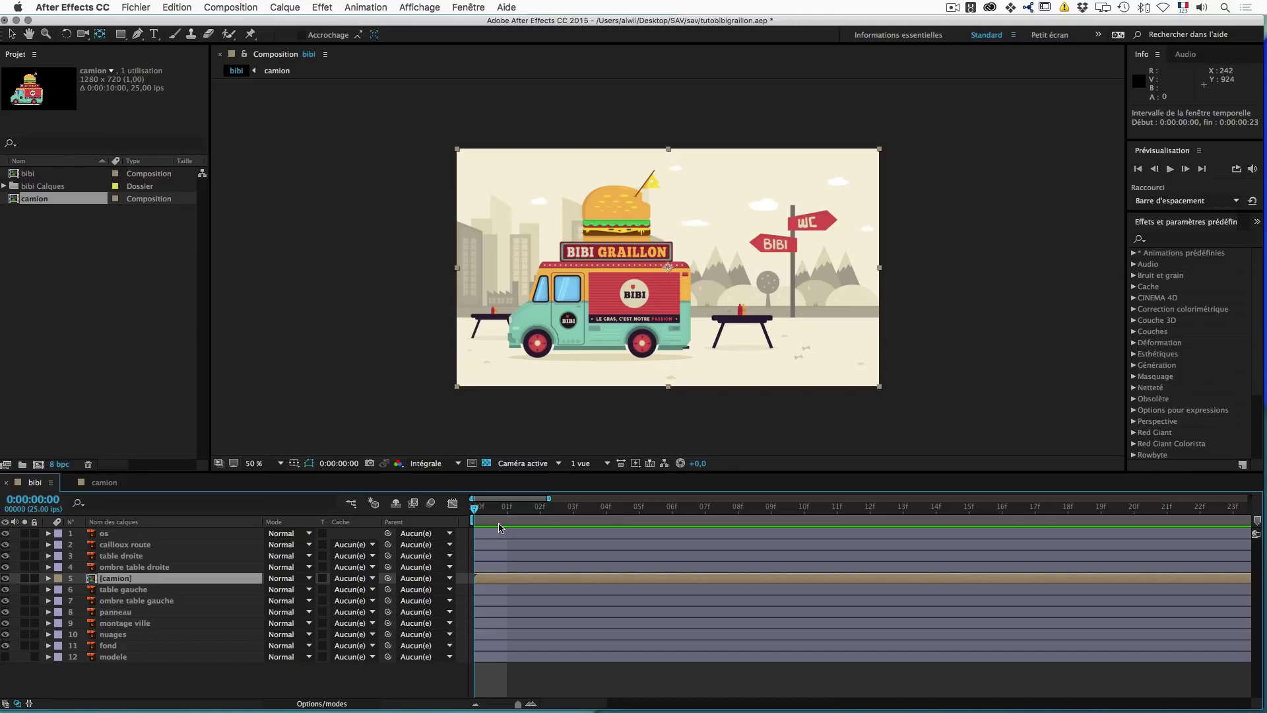
key(Page_Down)
key(Page_Down)
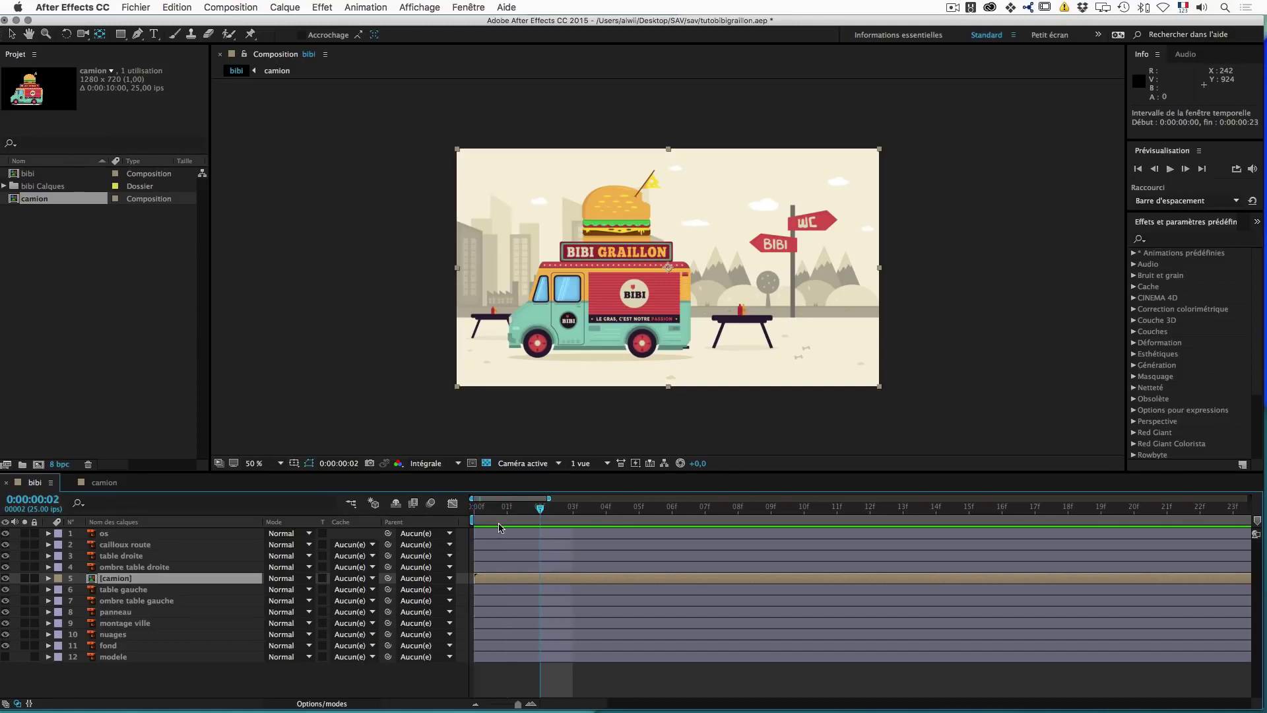
key(Page_Down)
key(Page_Down)
key(Page_Down)
key(Page_Down)
key(Page_Down)
key(Page_Down)
key(Page_Down)
key(Page_Up)
key(Page_Up)
key(Page_Up)
key(Page_Up)
key(Page_Up)
key(Page_Up)
key(Page_Up)
key(Page_Up)
key(Page_Up)
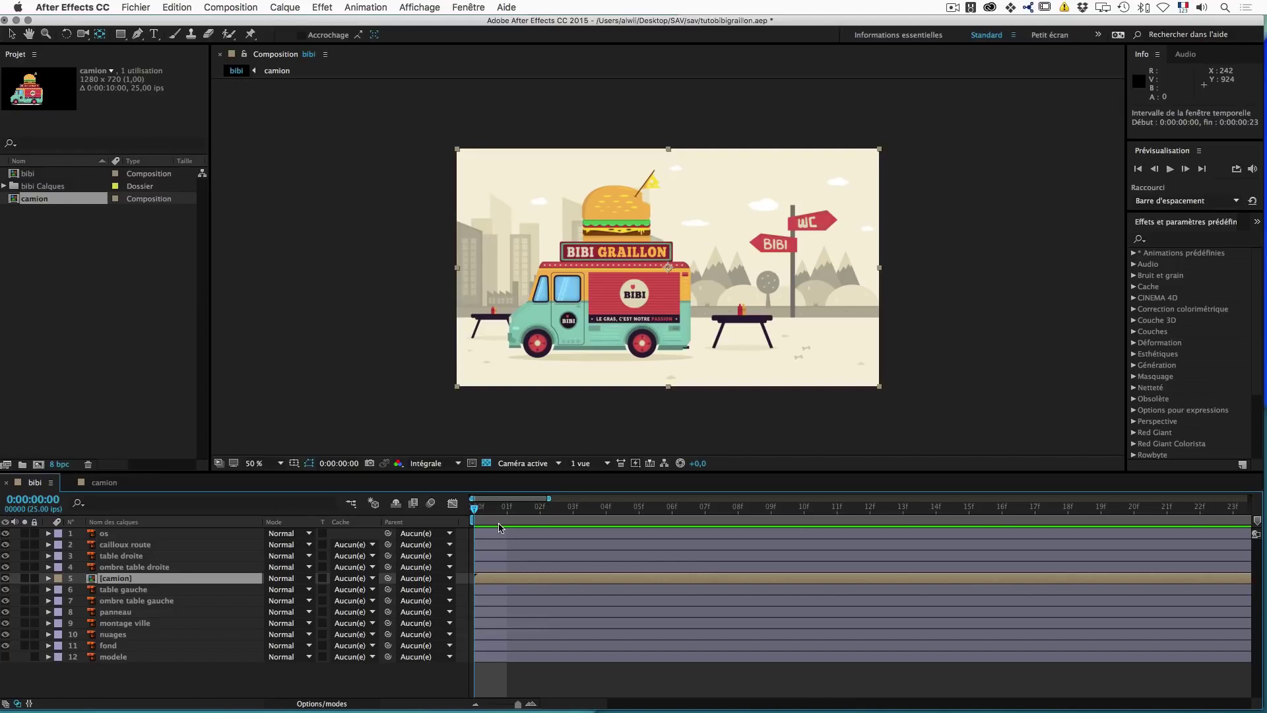
key(space)
Step: Reveal the camion layer's transform properties and start a Position animation with a keyframe at 0:00:00:00
click(48, 578)
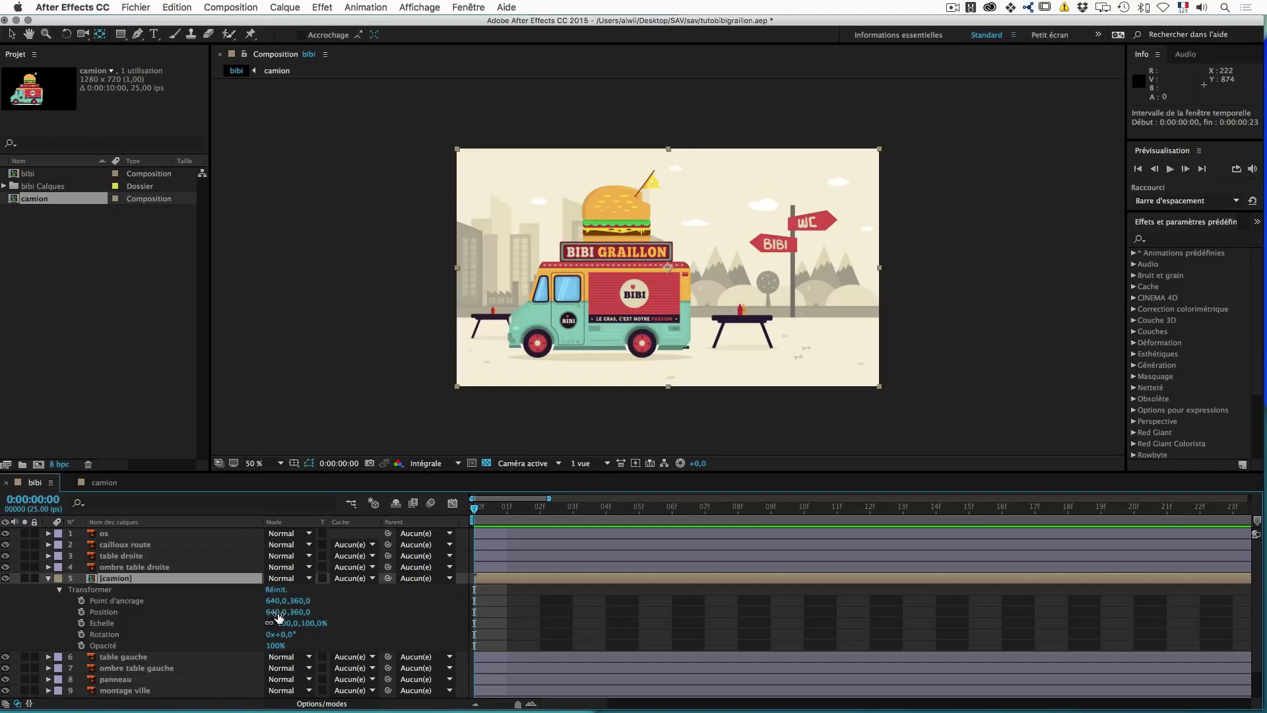
click(82, 612)
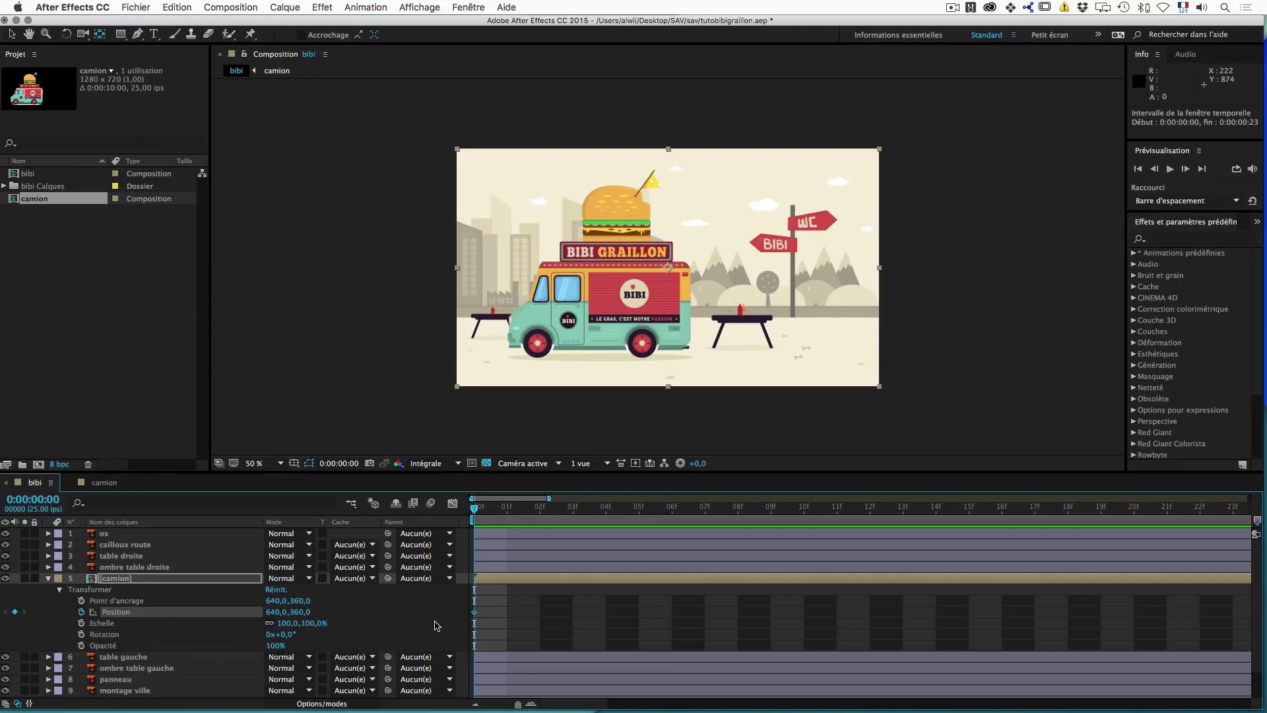
click(492, 512)
mouse_move(475, 613)
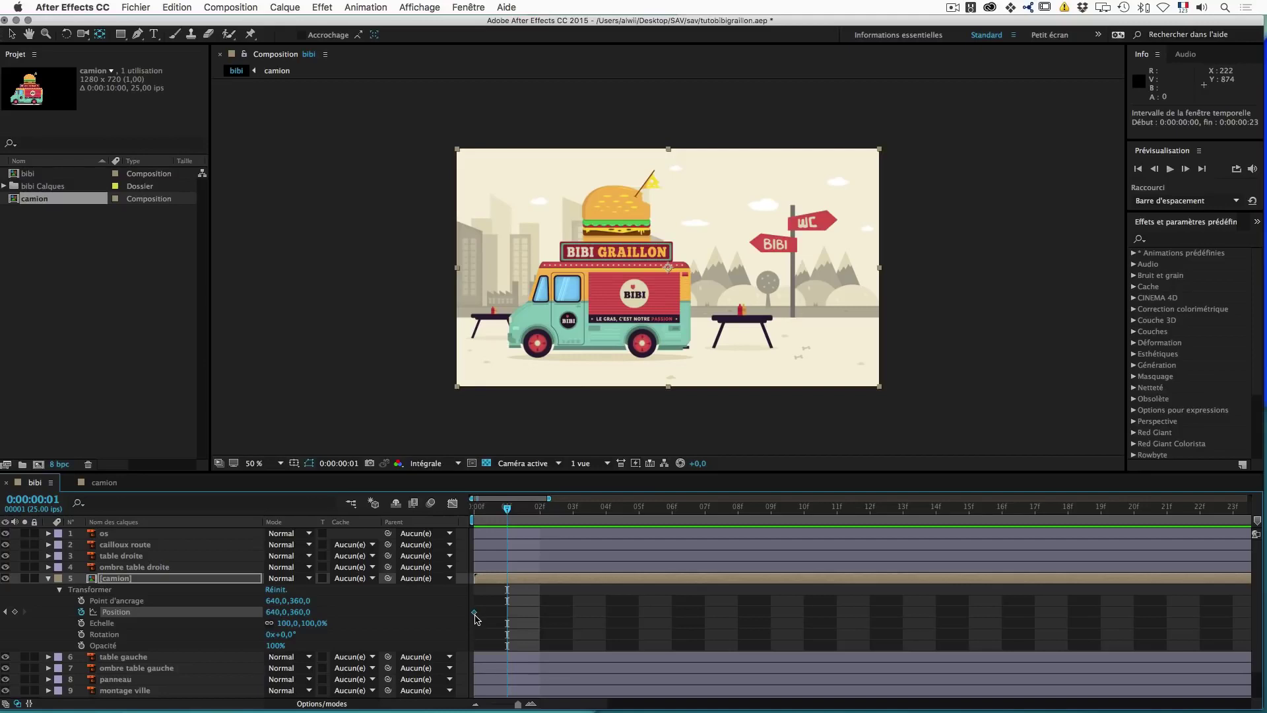
click(492, 514)
key(Page_Down)
key(Page_Up)
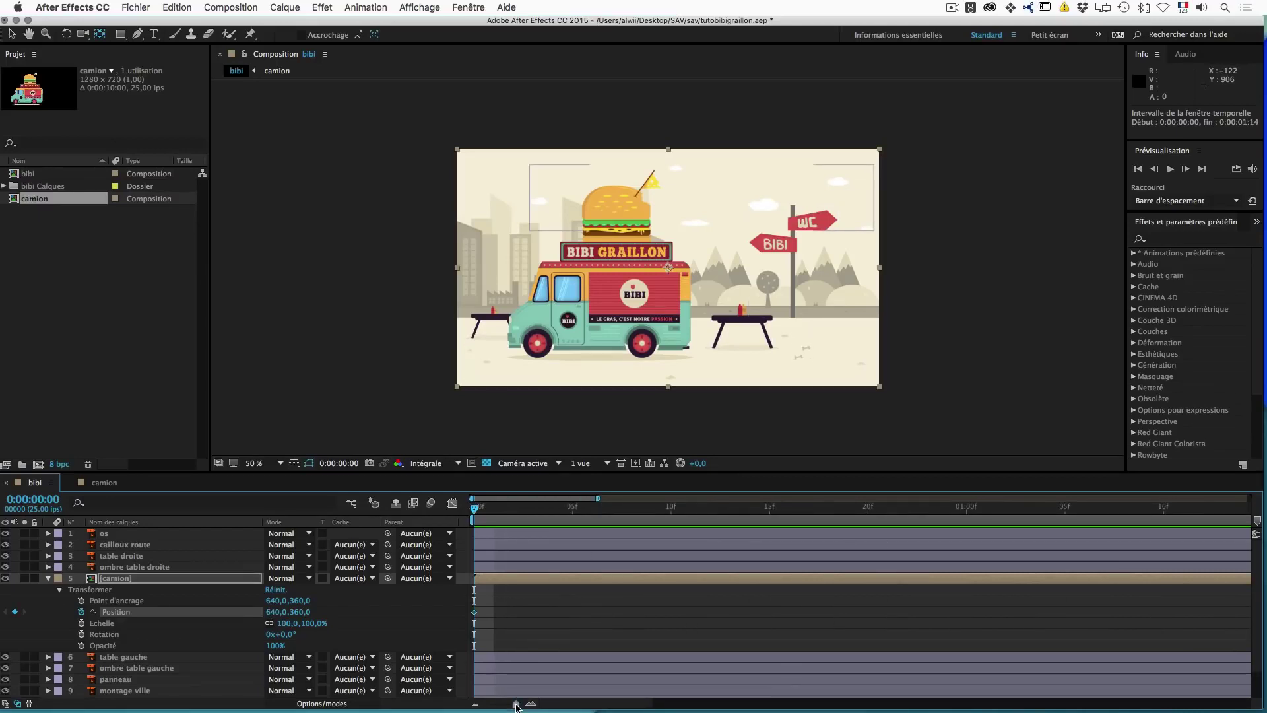
Step: Add a second camion Position keyframe at 0:00:01:00 with the value 1371, 360, and fit both keyframes in the timeline
scroll(1119, 560, right, 3)
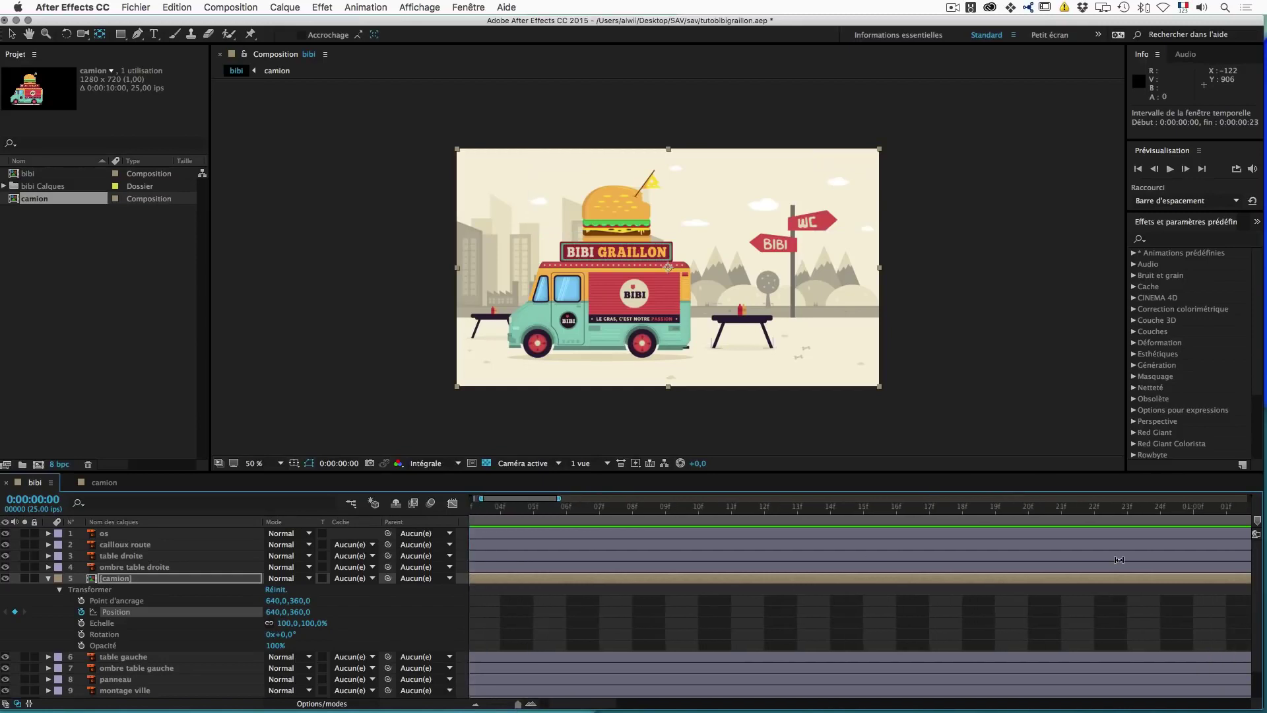
click(1194, 511)
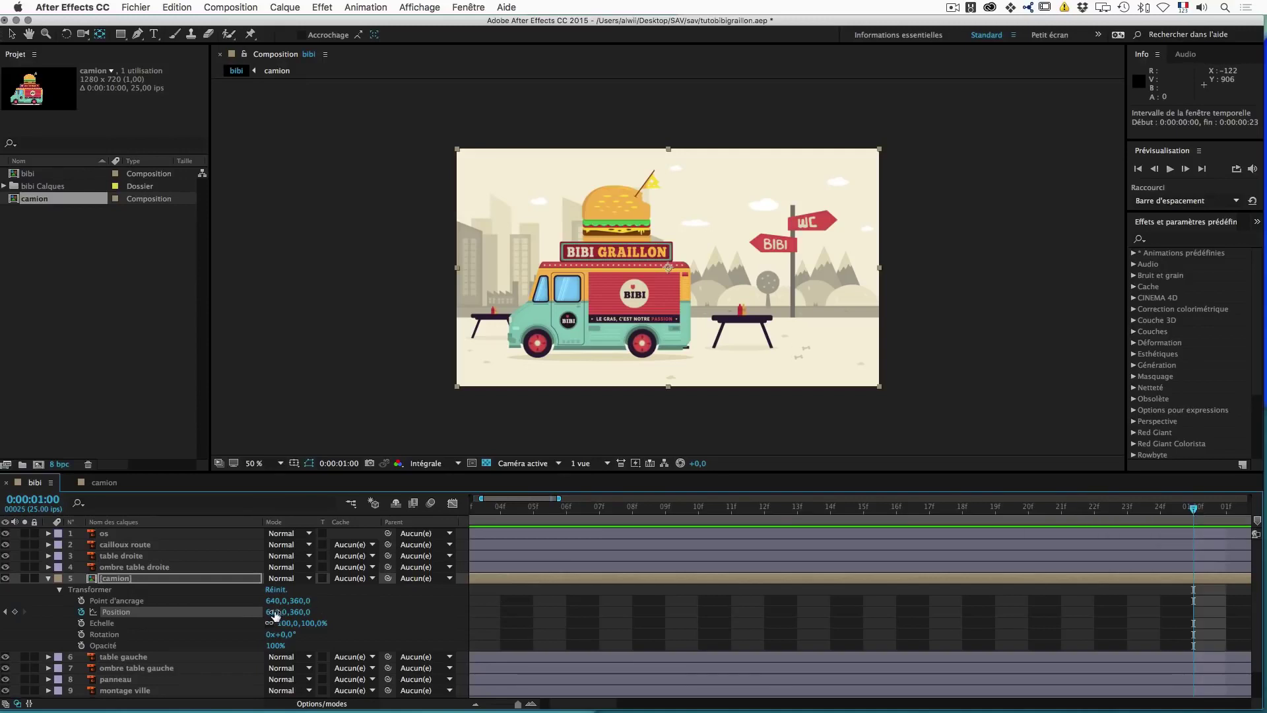
drag(272, 615, 751, 609)
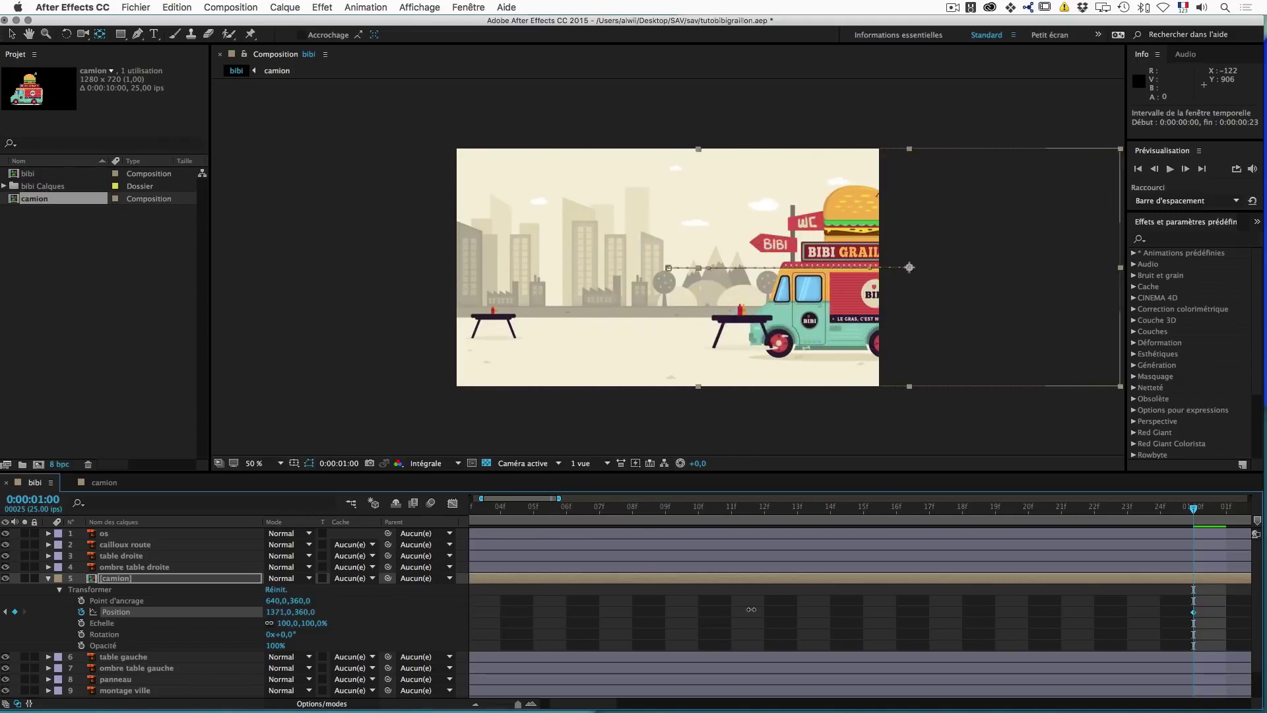
scroll(1054, 602, right, 5)
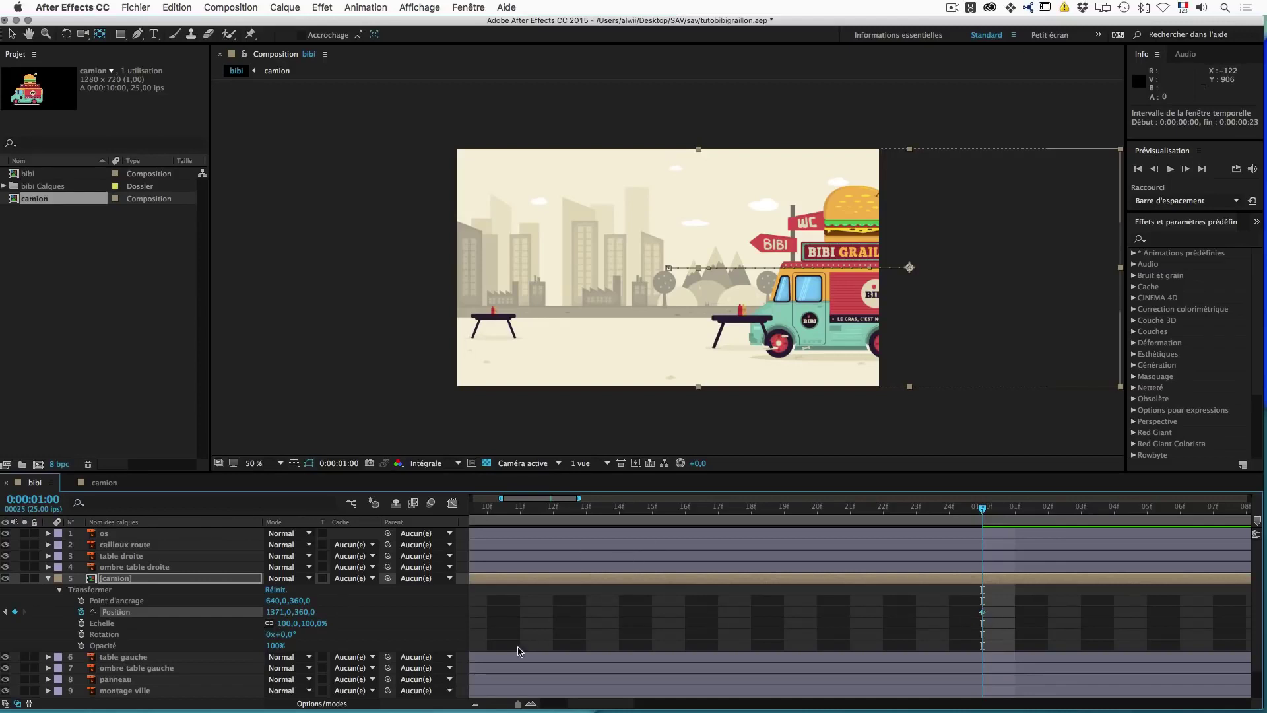
drag(518, 707, 506, 705)
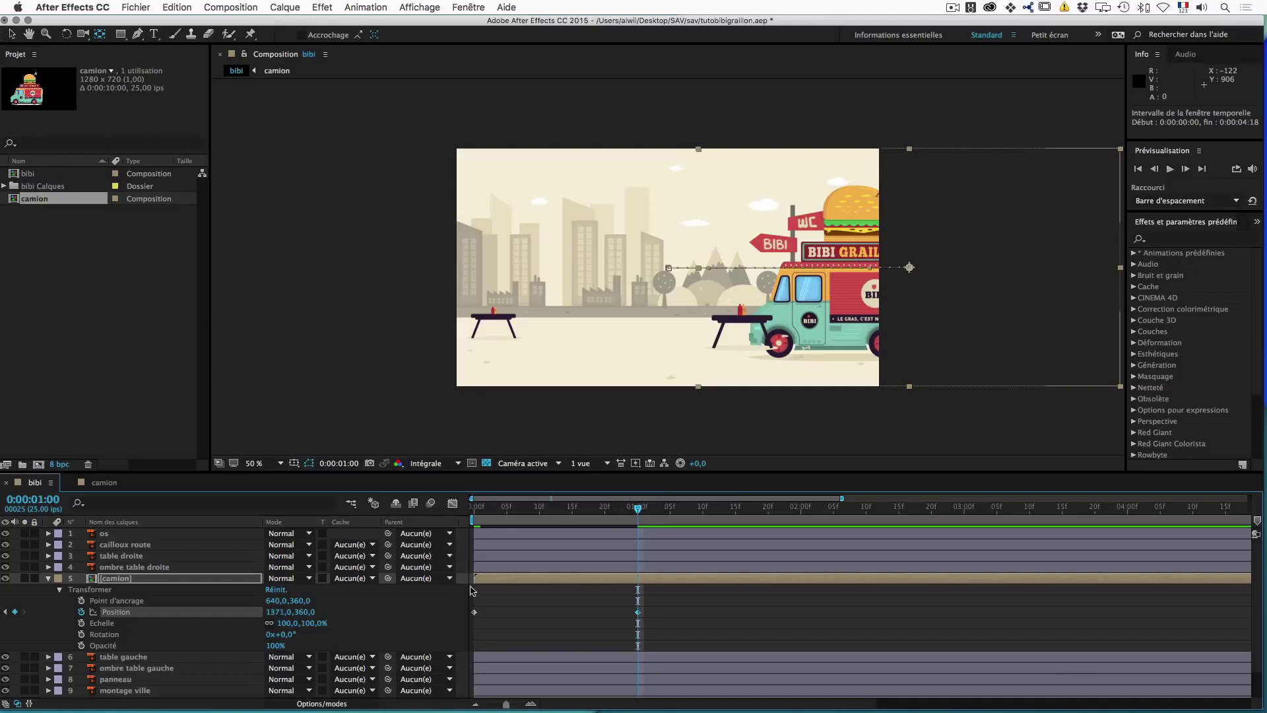
Step: Limit the work area to the truck animation, from 0:00:00:00 to 0:00:01:00
drag(638, 510, 453, 514)
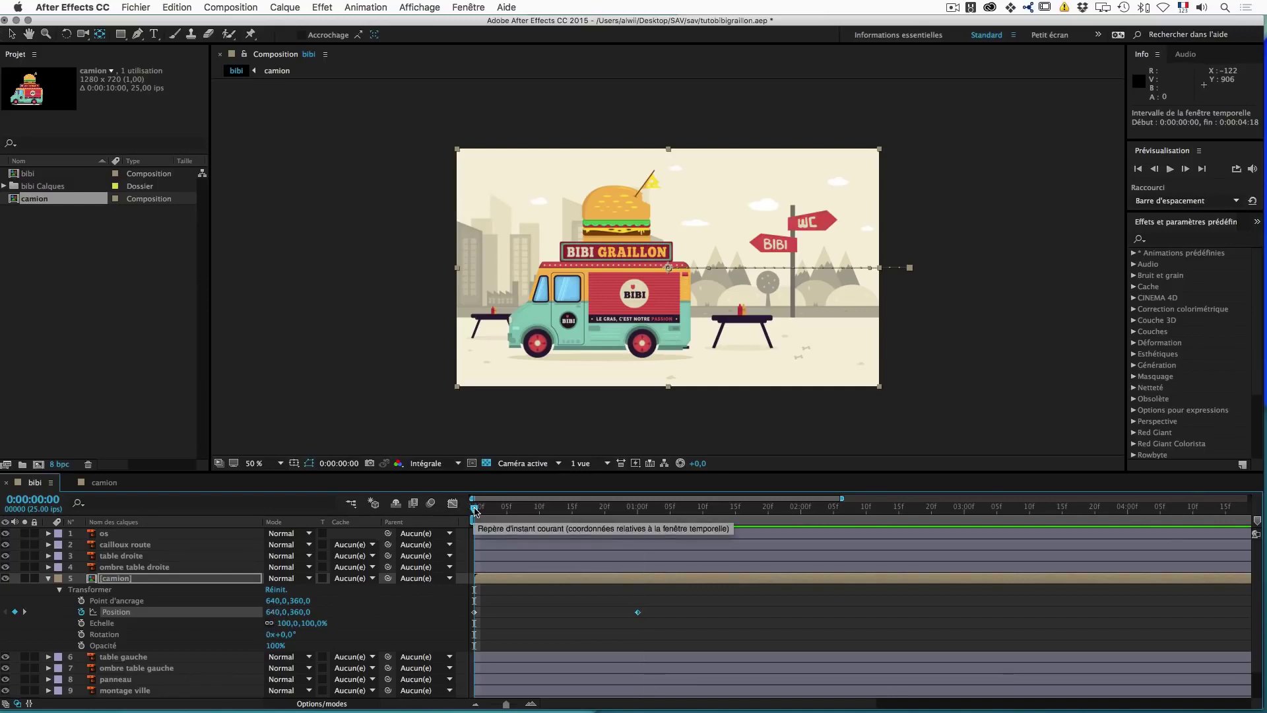
mouse_move(474, 511)
mouse_down()
mouse_move(639, 521)
mouse_move(414, 525)
mouse_move(607, 520)
mouse_move(441, 517)
mouse_move(492, 519)
mouse_move(470, 520)
mouse_up()
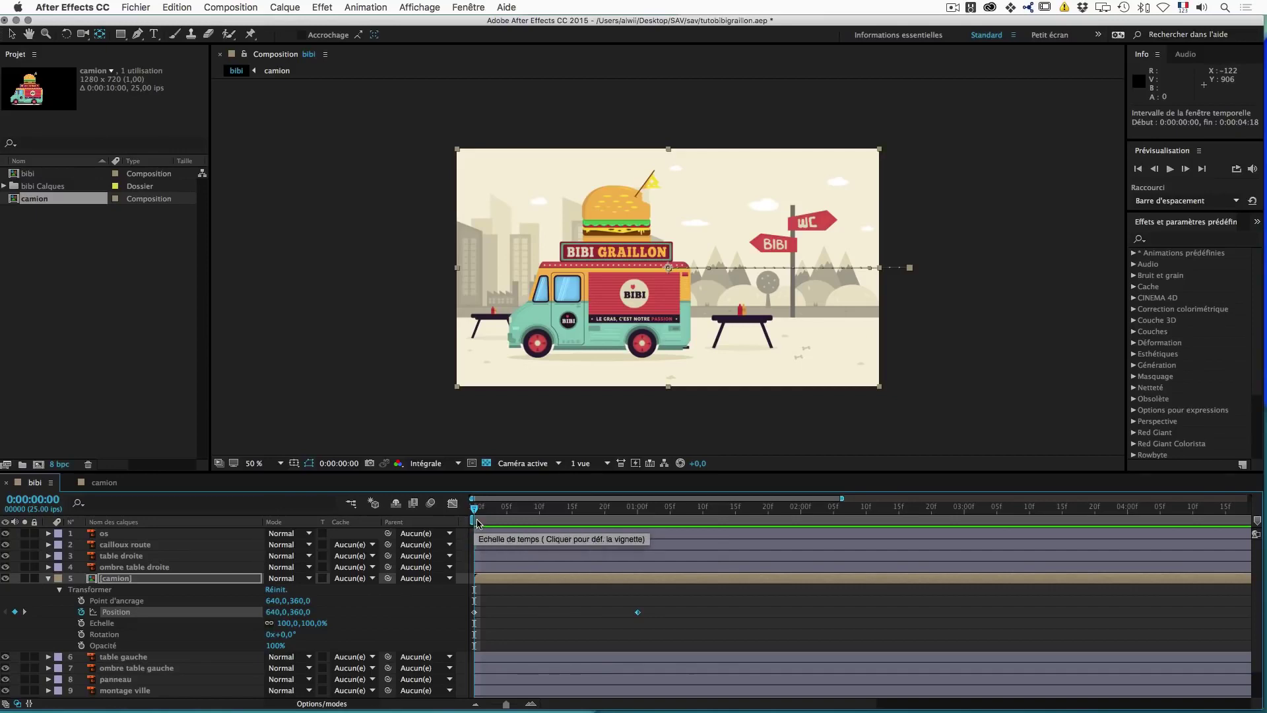
click(638, 512)
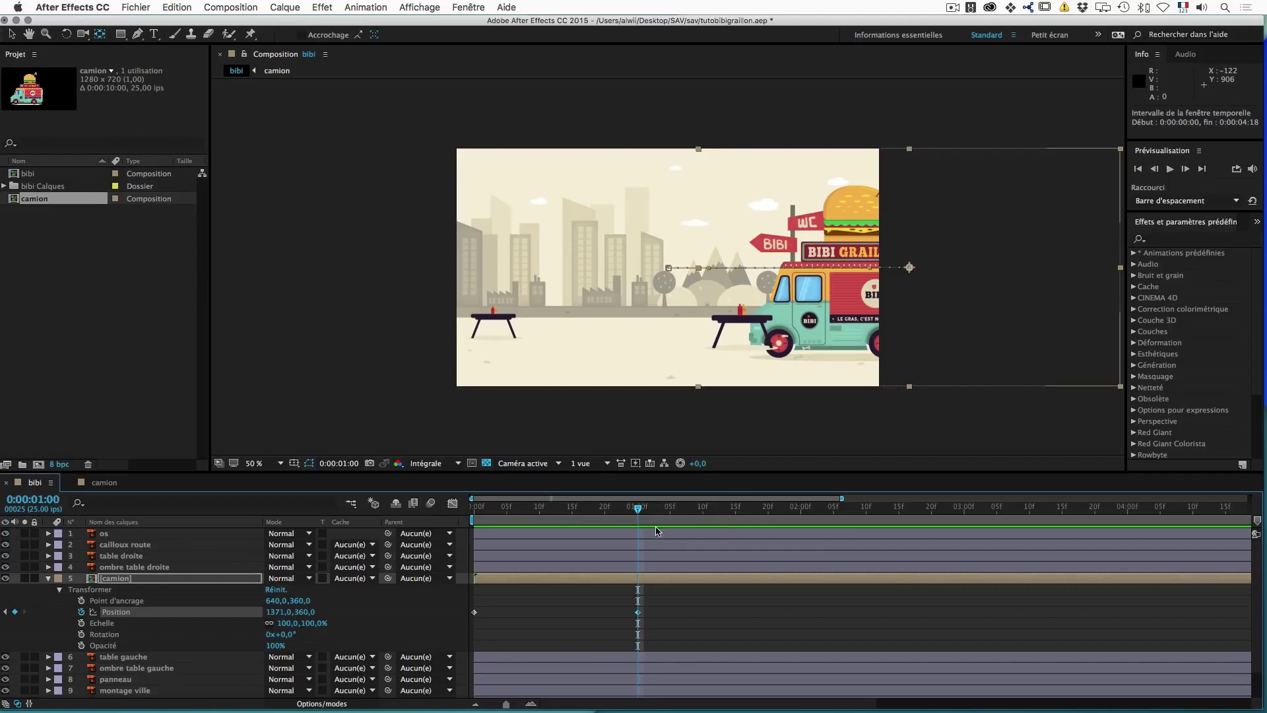
key(n)
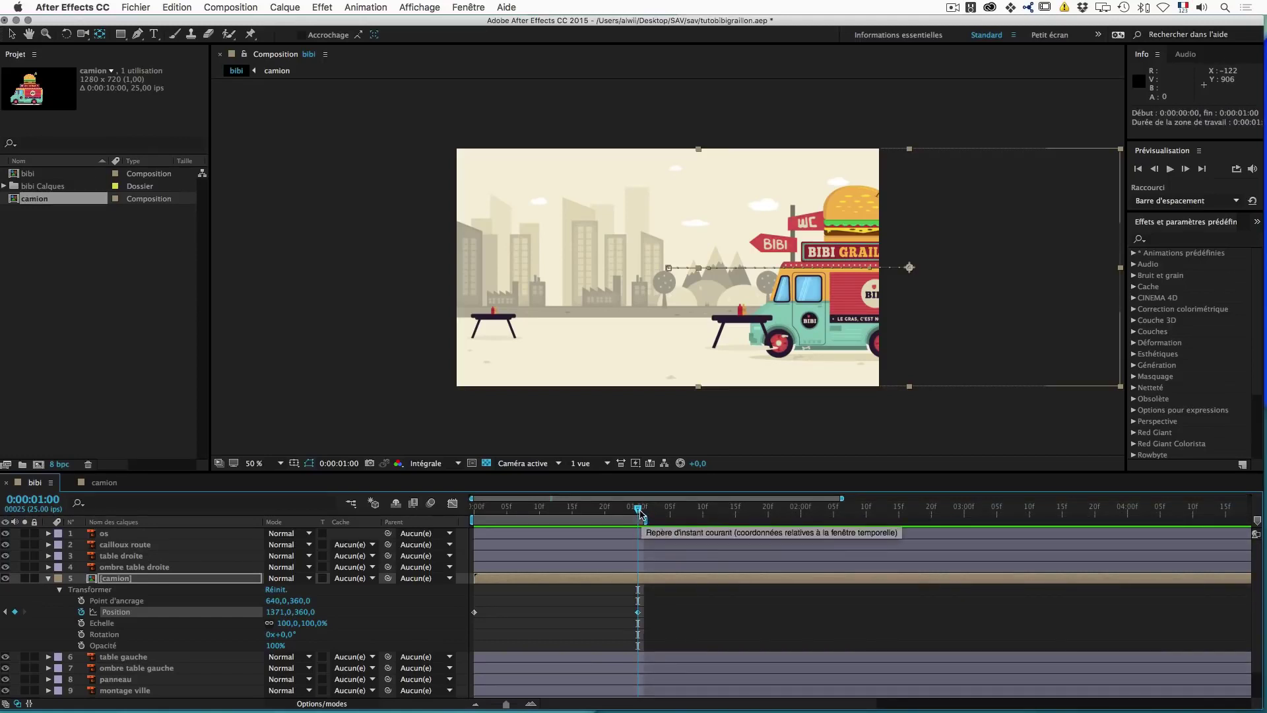
Step: Preview the camion movement from 0:00:00:00 within the one-second work area
drag(638, 512, 469, 509)
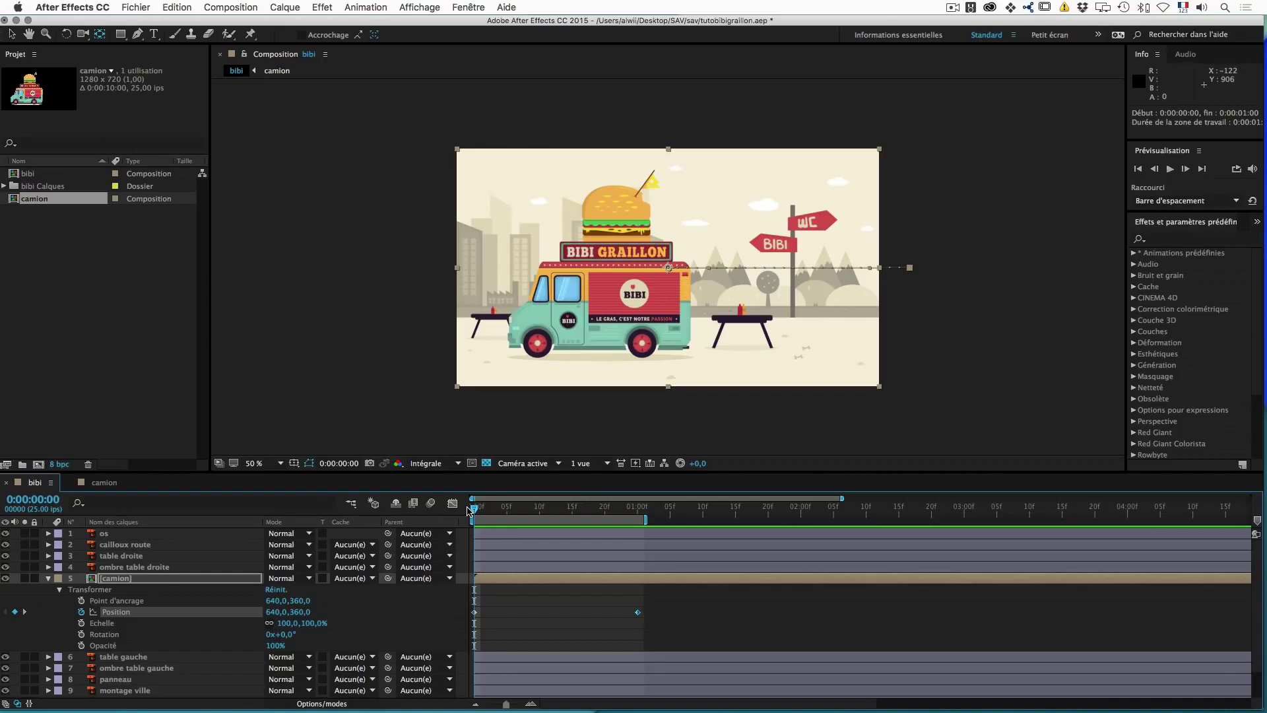
key(space)
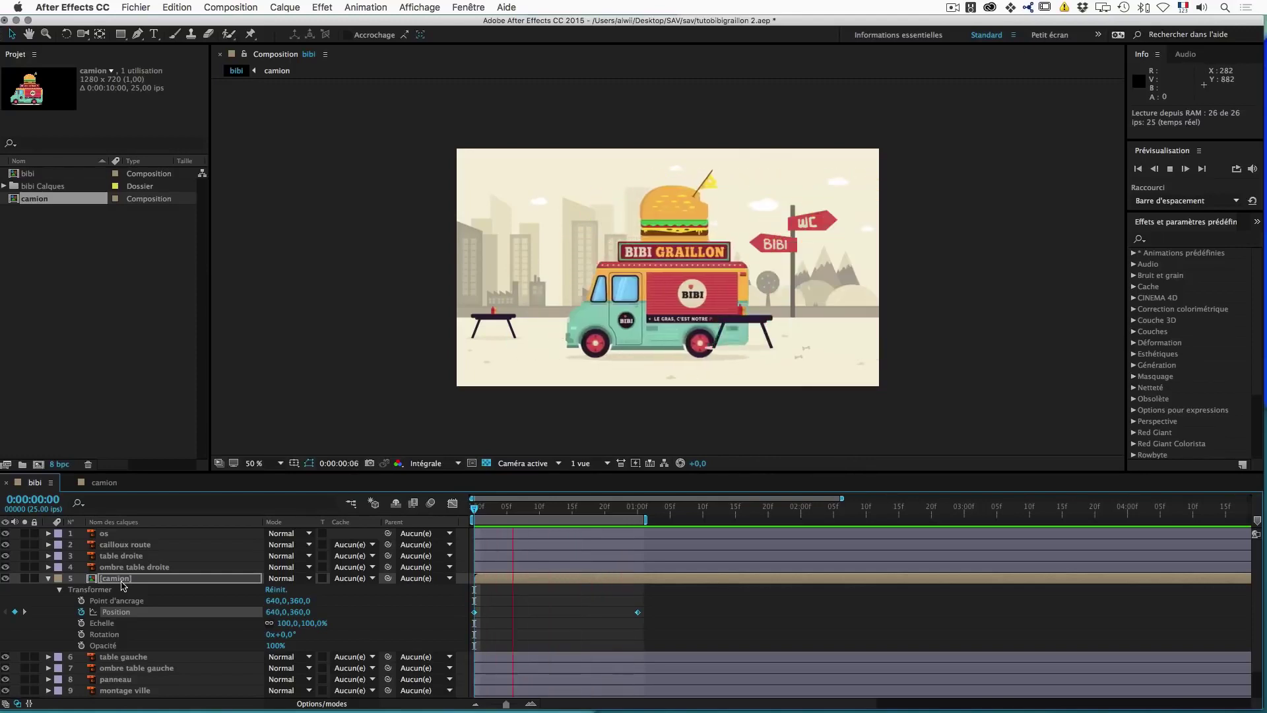
key(space)
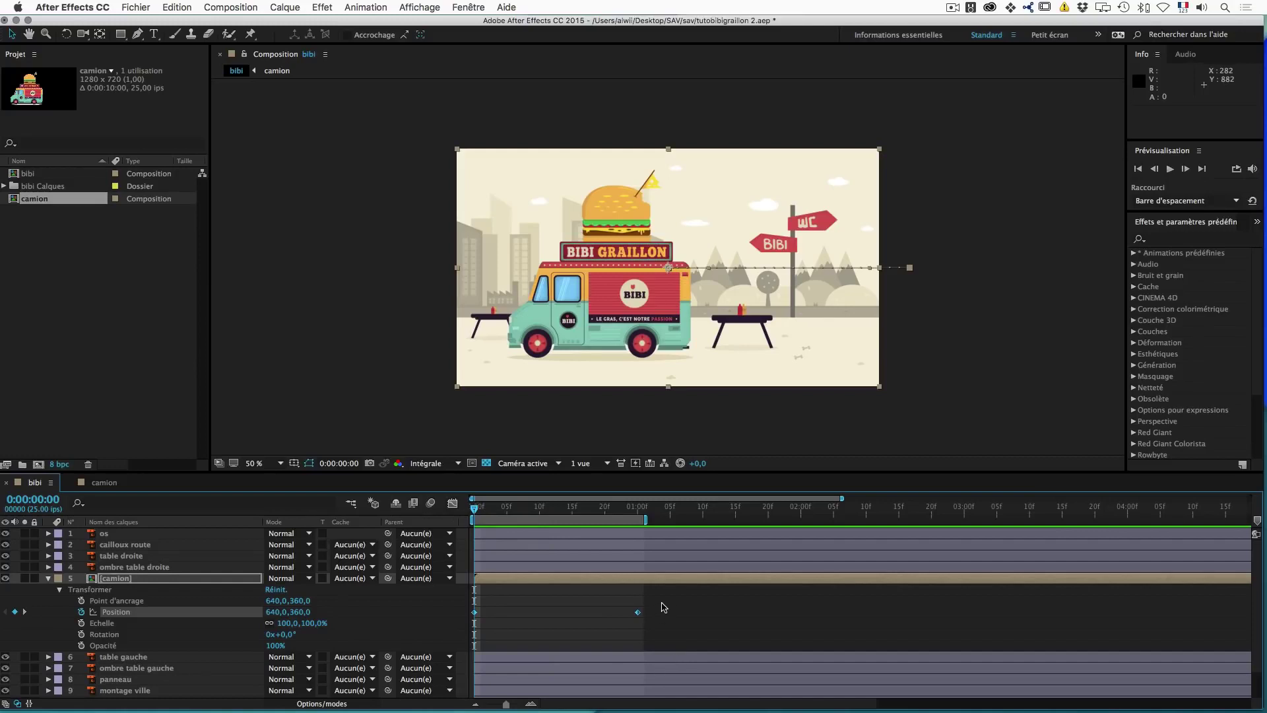
Step: Time-reverse the two camion Position keyframes with the keyframe assistant so the truck drives into the scene, and play it back
drag(683, 601, 473, 628)
right_click(473, 613)
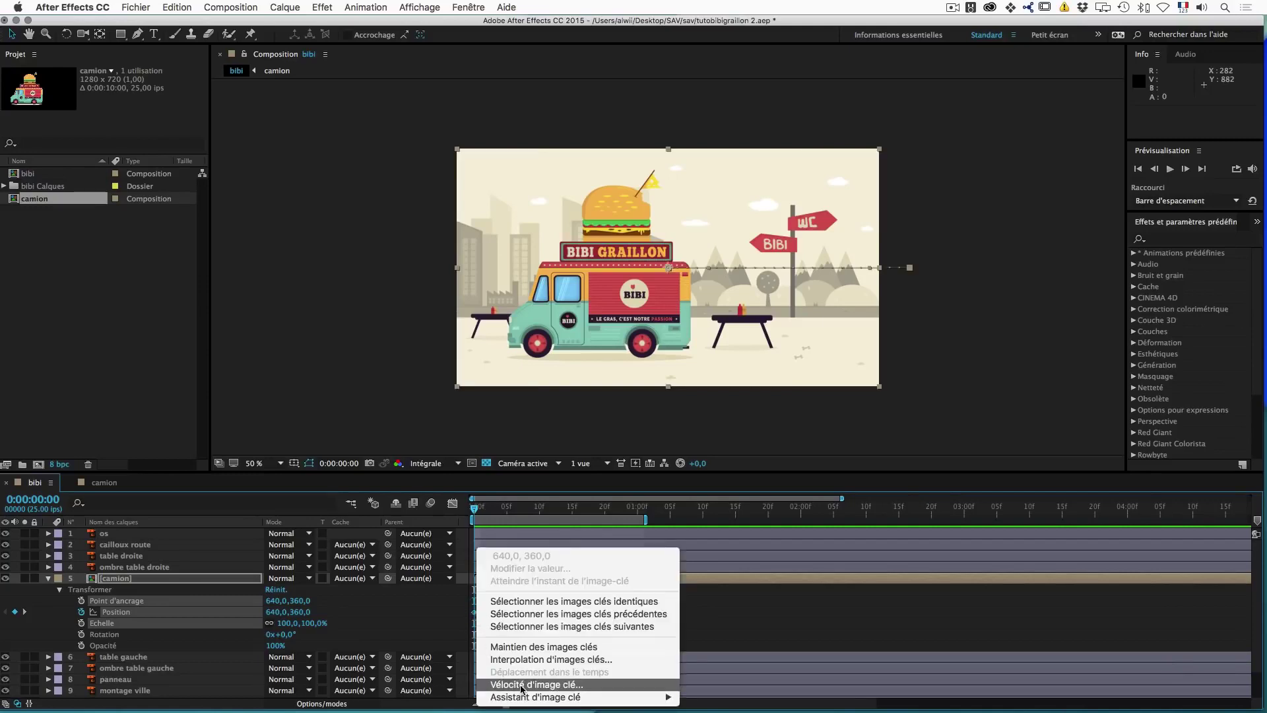
mouse_move(572, 698)
click(770, 660)
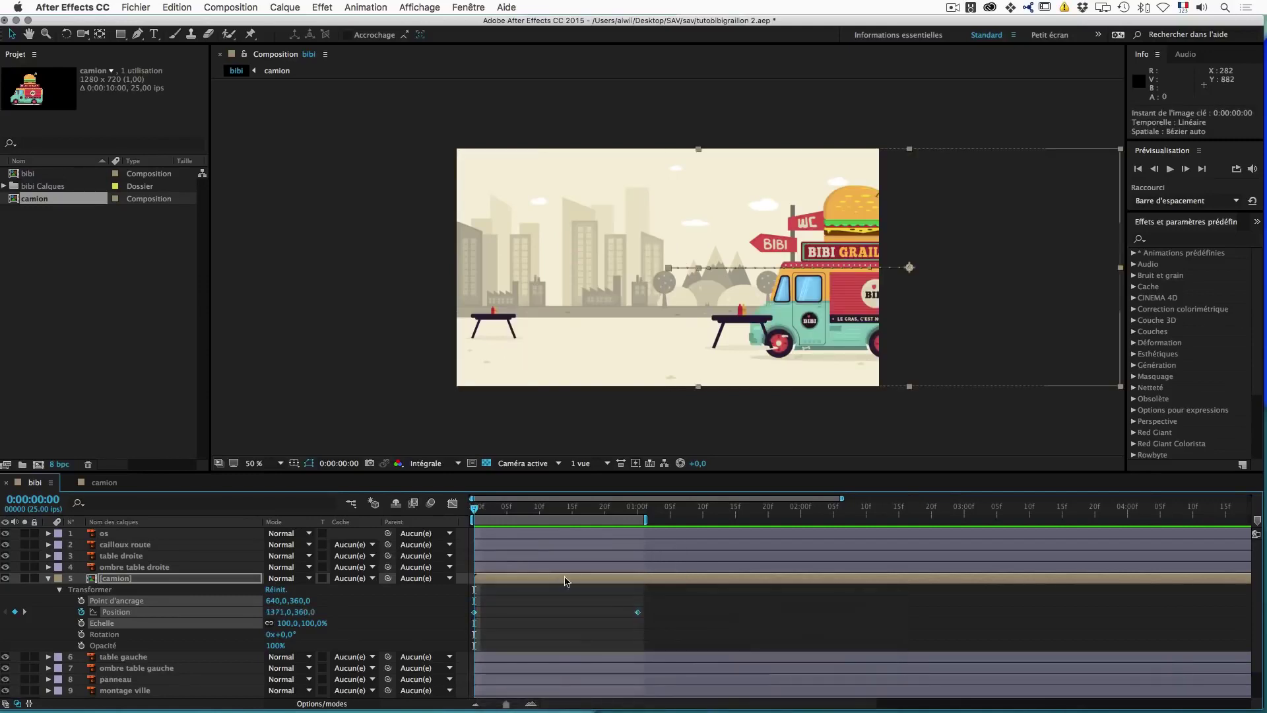
key(space)
Step: Solo the camion layer and extend the work area end to 0:00:01:19, previewing the truck's arrival
click(25, 578)
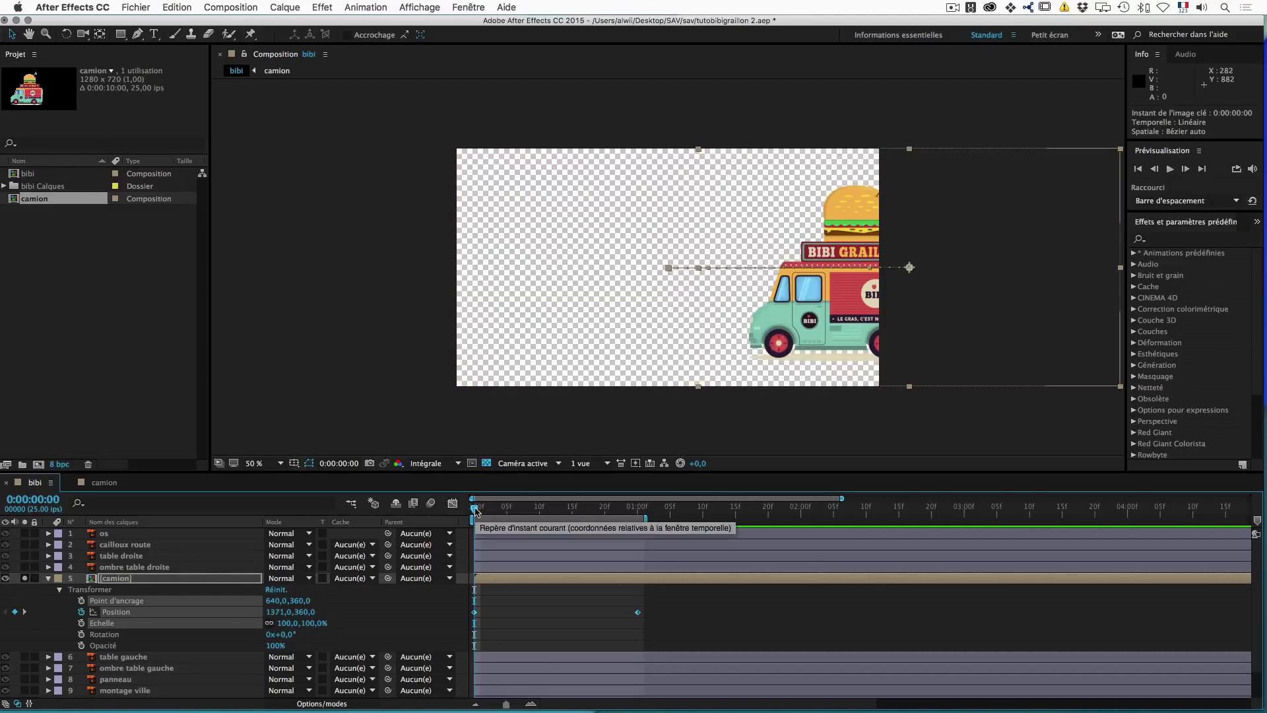
key(space)
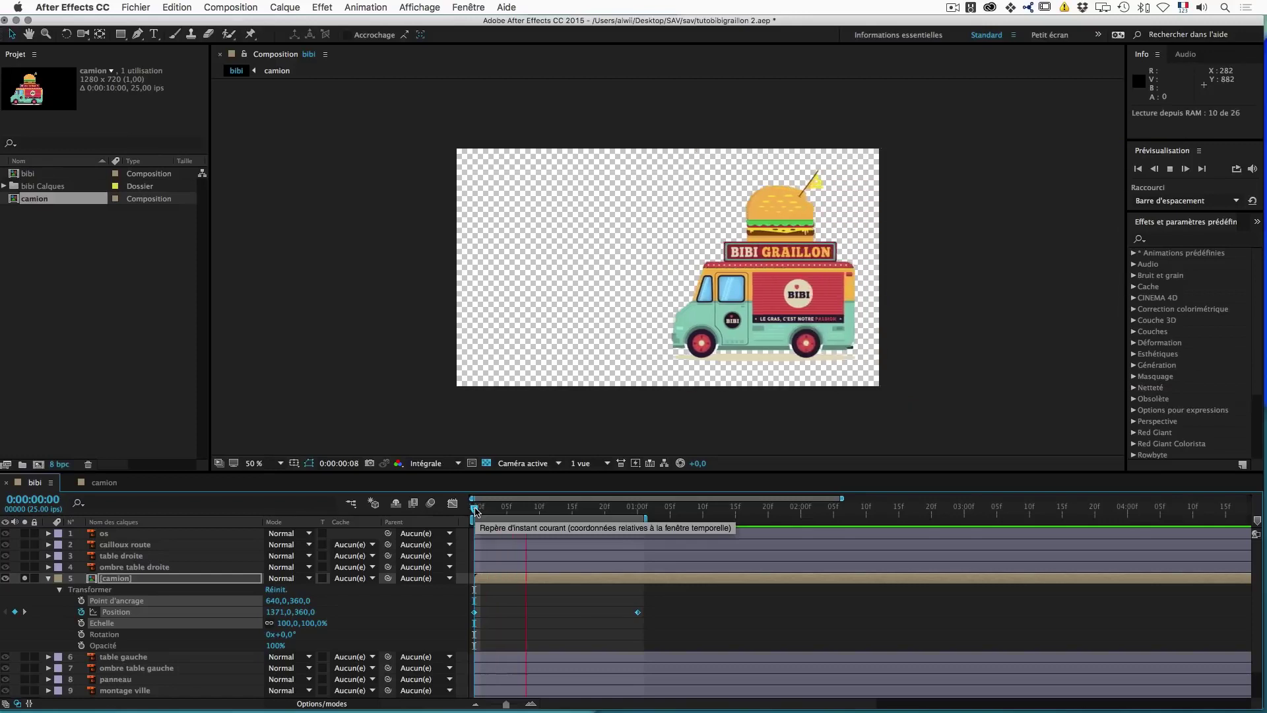
drag(630, 520, 770, 519)
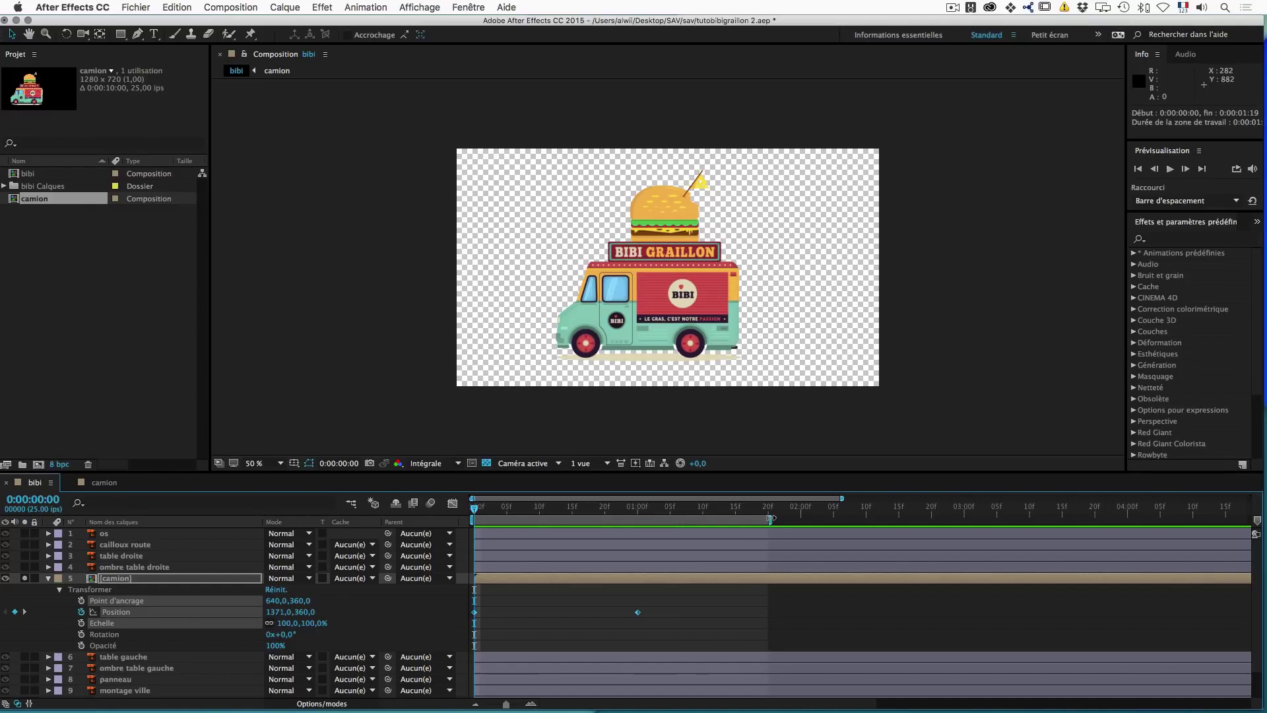
key(space)
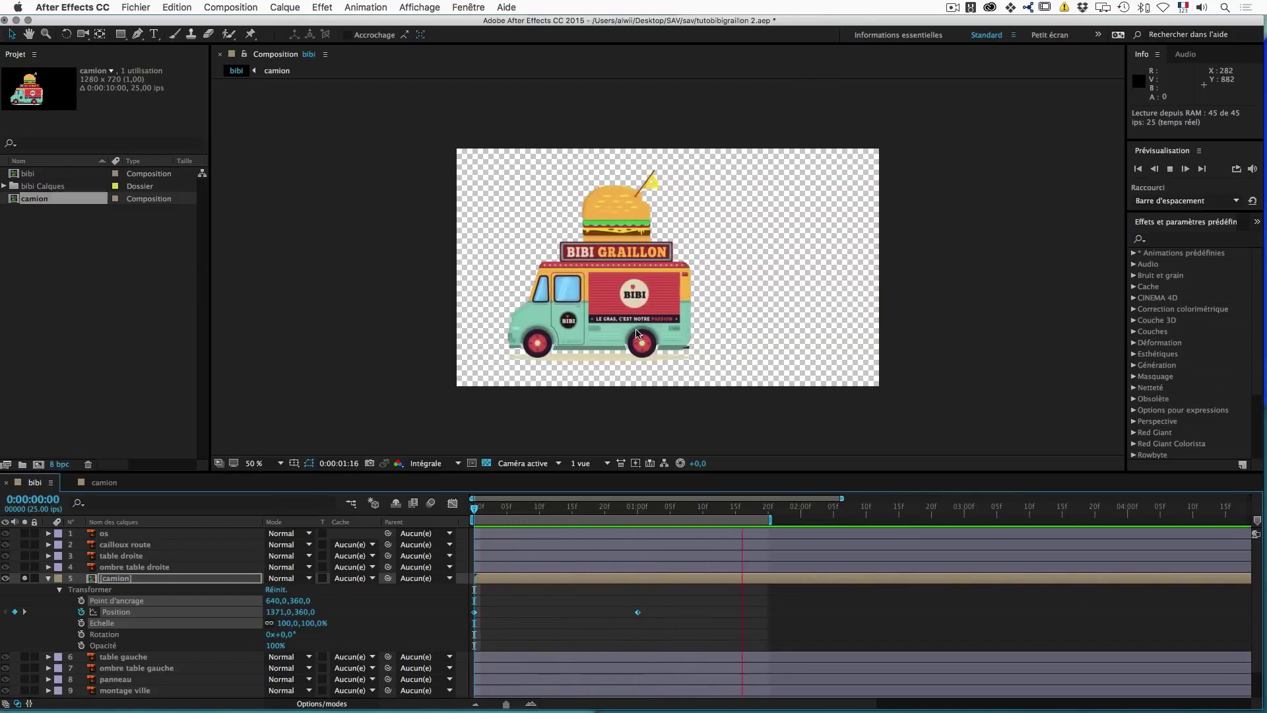
key(space)
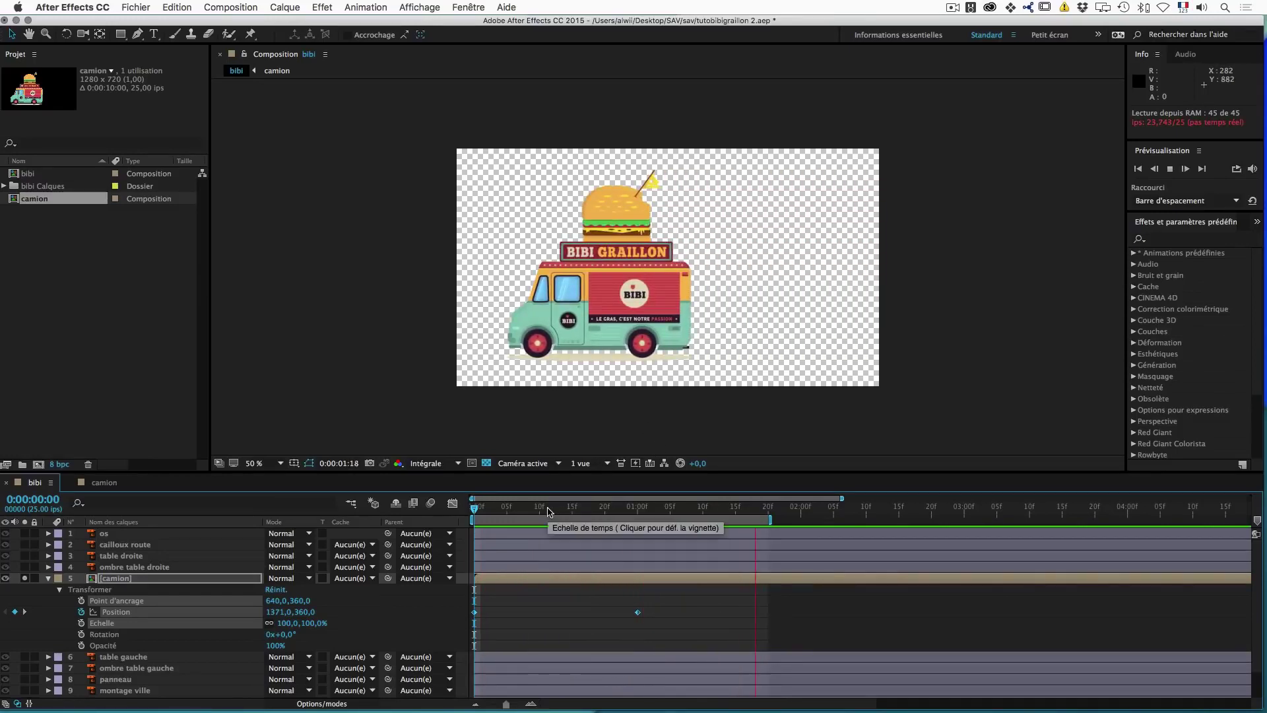
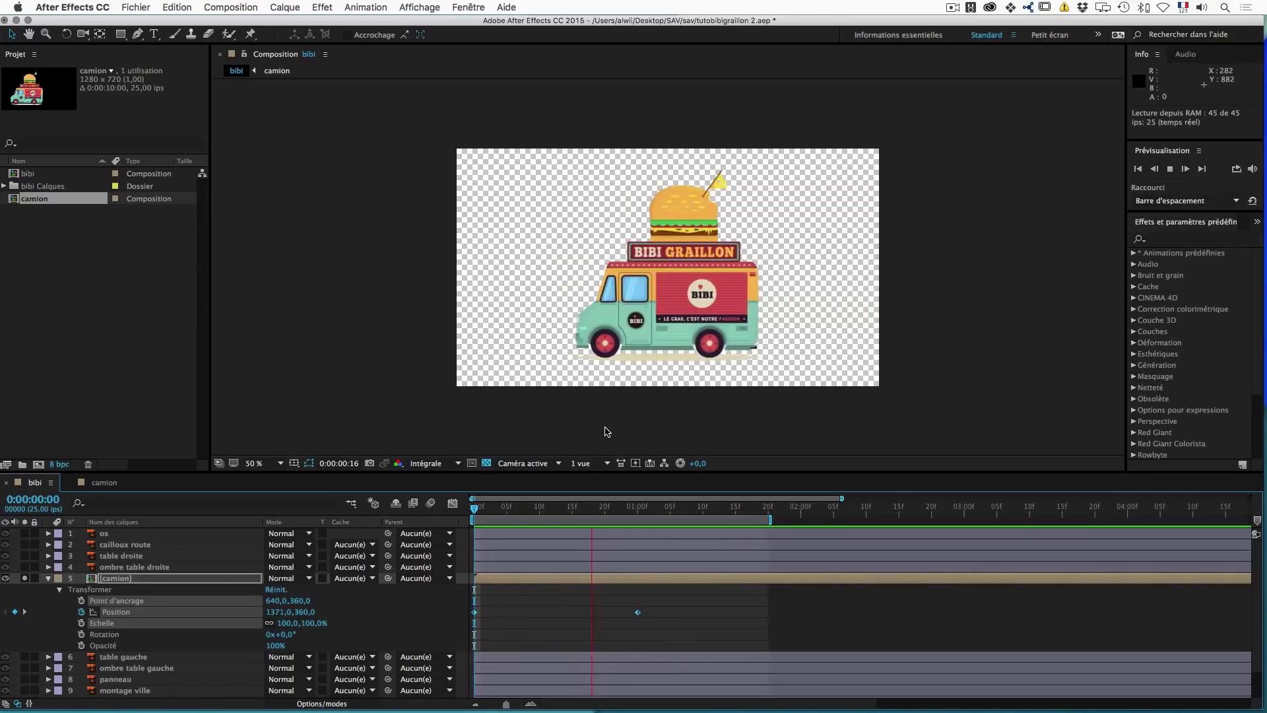
Step: Return to 0:00:00:00, select both camion Position keyframes and display their speed curve in the graph editor
click(494, 510)
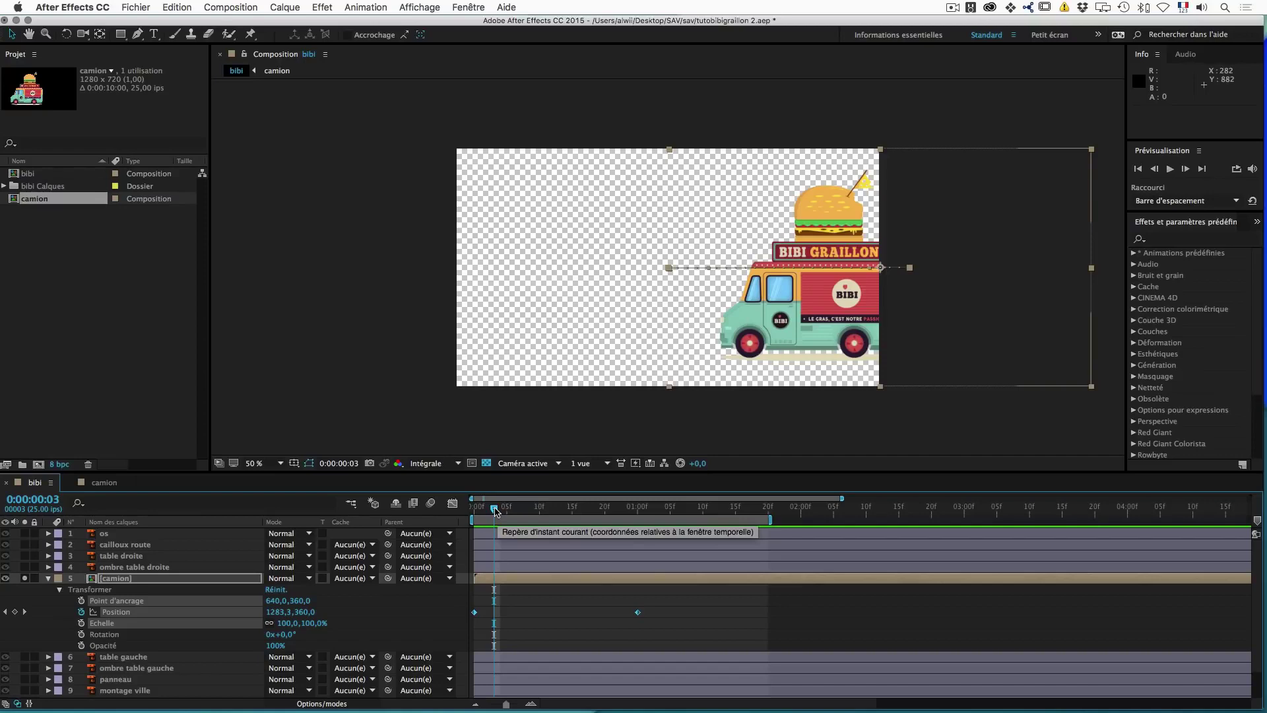
drag(496, 510, 474, 512)
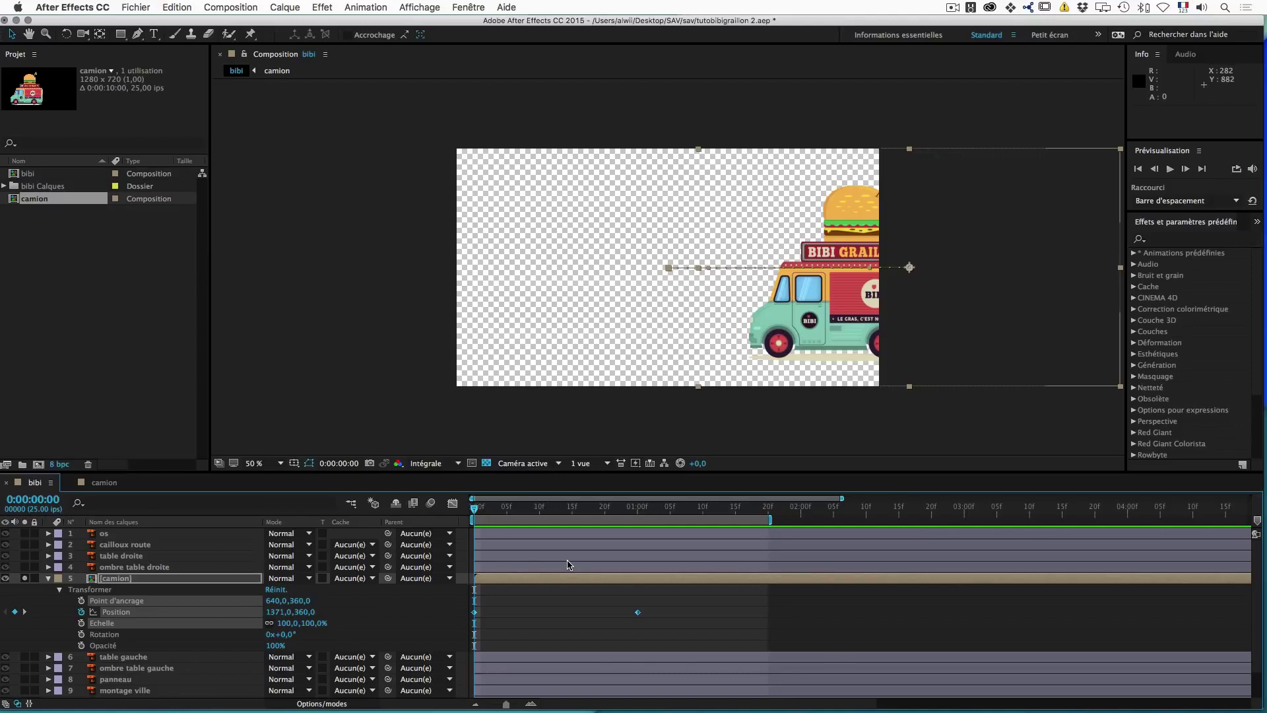
drag(677, 602, 467, 621)
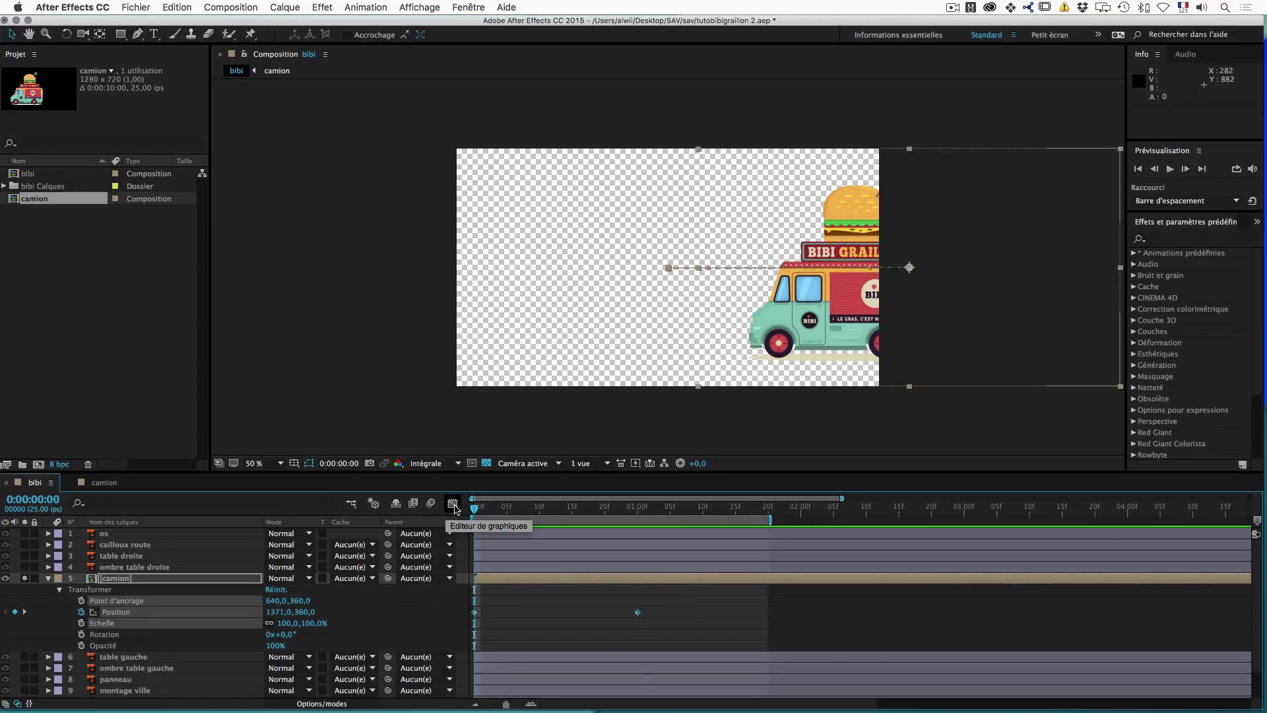
click(453, 505)
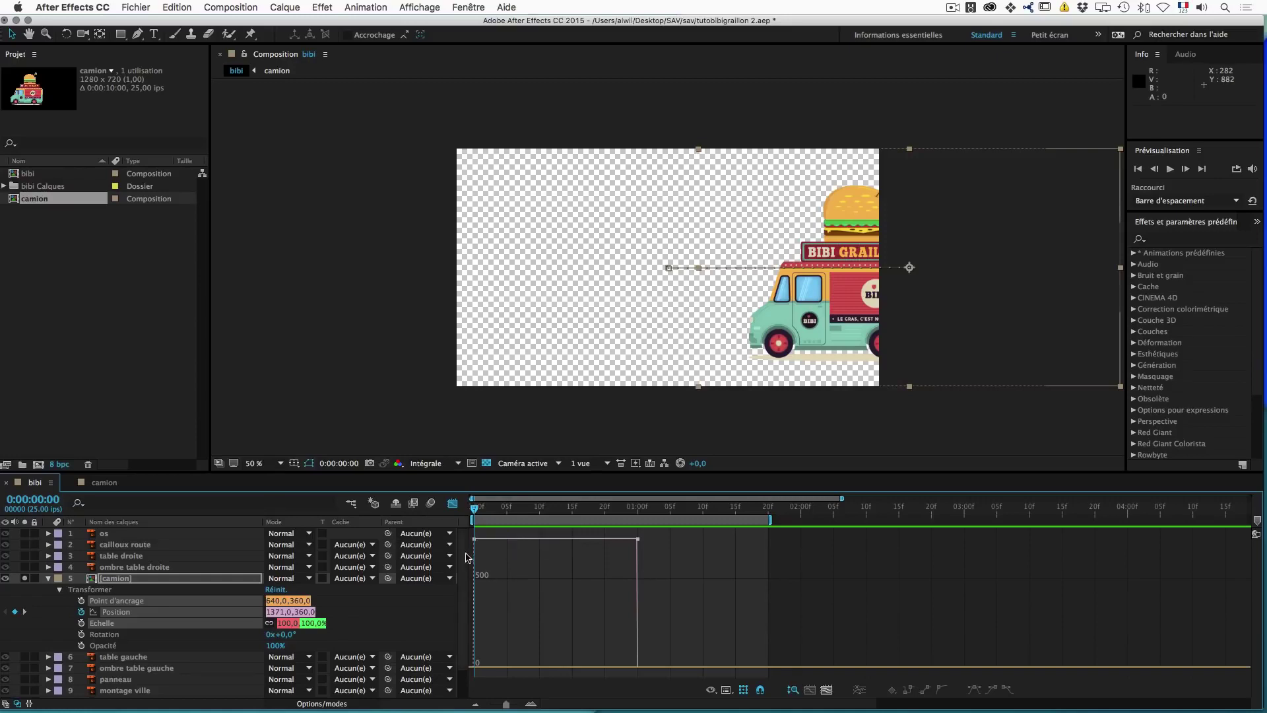
Step: Play back the truck's linear motion from the start and compare it with the flat Position speed graph
mouse_move(637, 539)
mouse_move(478, 512)
mouse_down()
mouse_move(642, 518)
mouse_move(475, 513)
mouse_up()
key(space)
key(space)
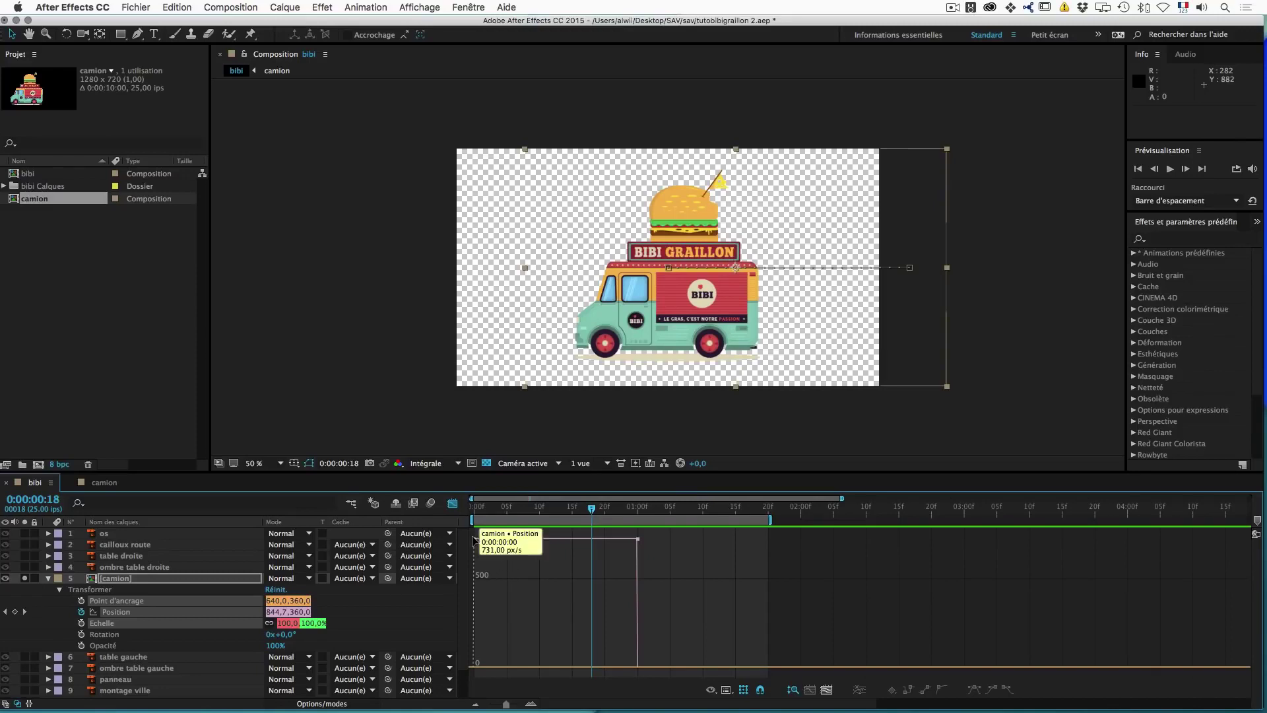
drag(592, 512, 460, 521)
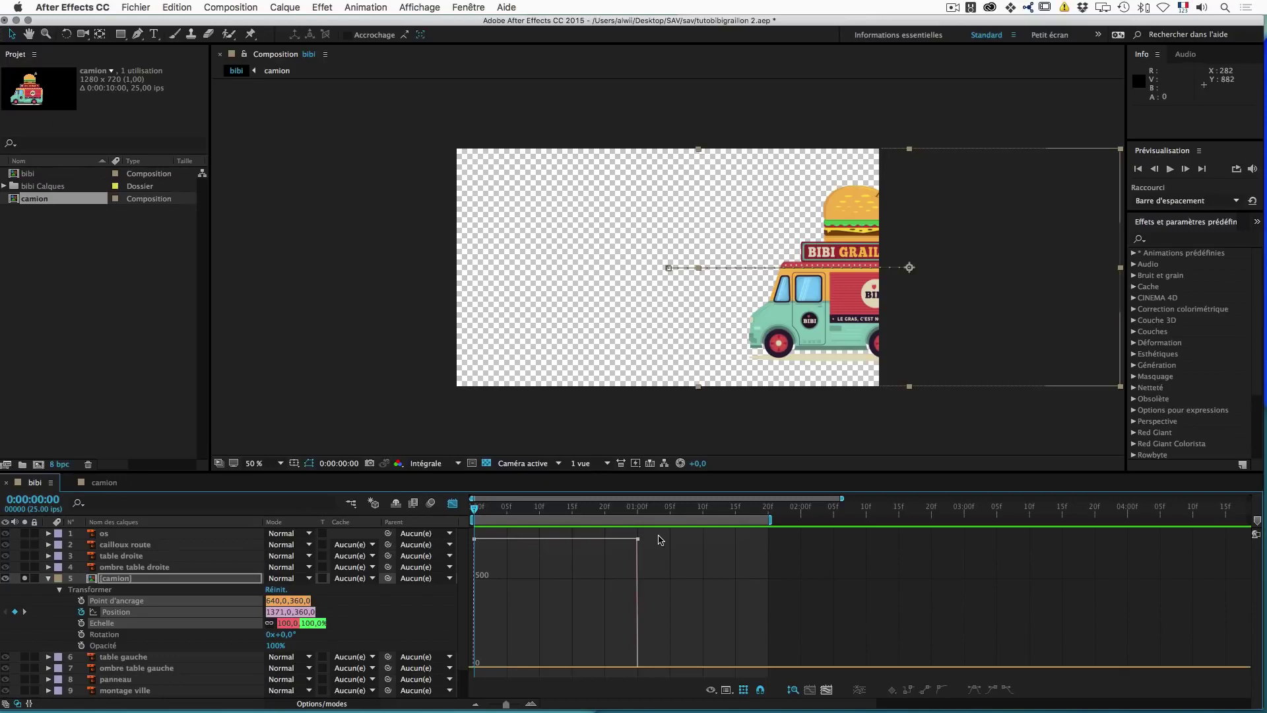
key(space)
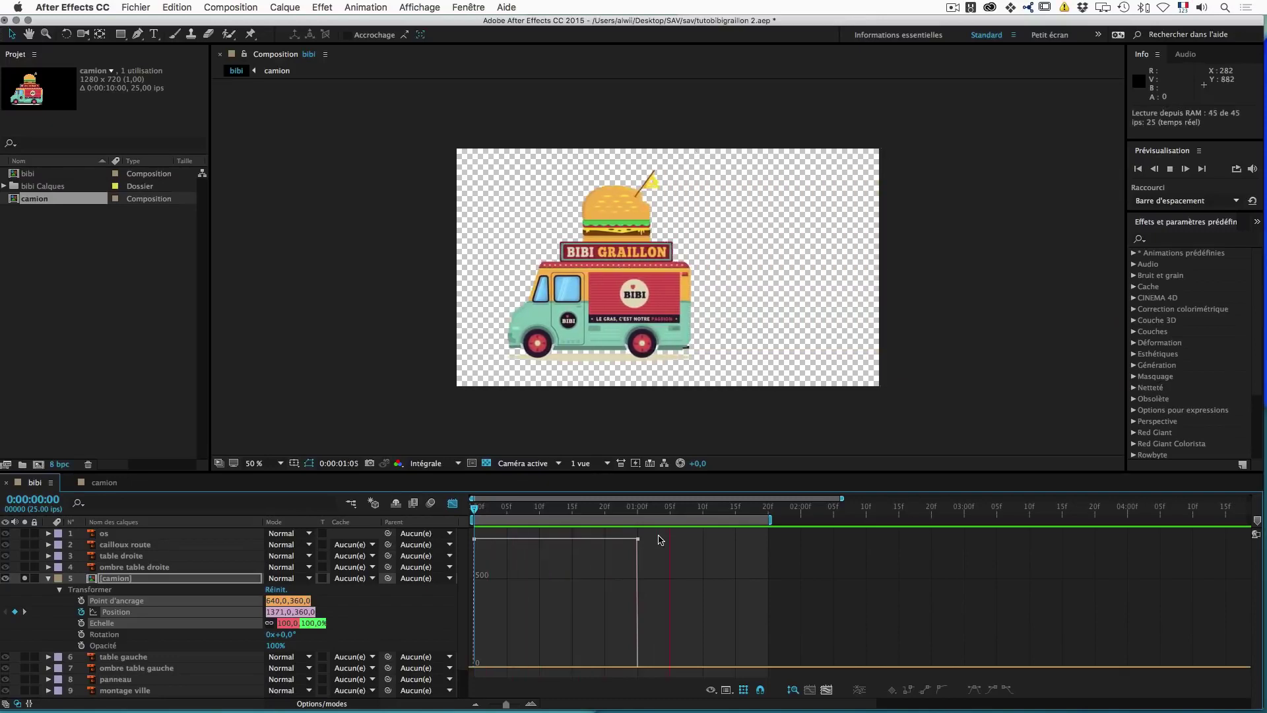
key(space)
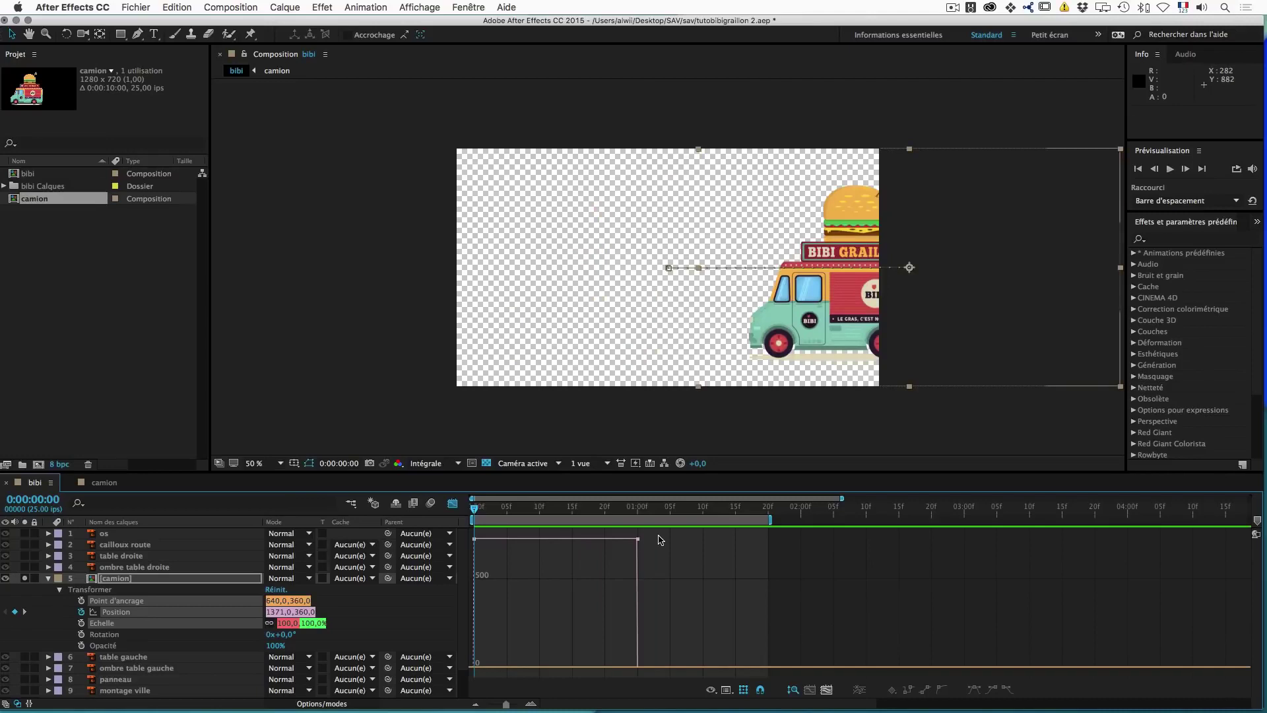
Step: Apply Easy Ease to both camion Position keyframes and preview the smoothed motion
drag(661, 531, 467, 569)
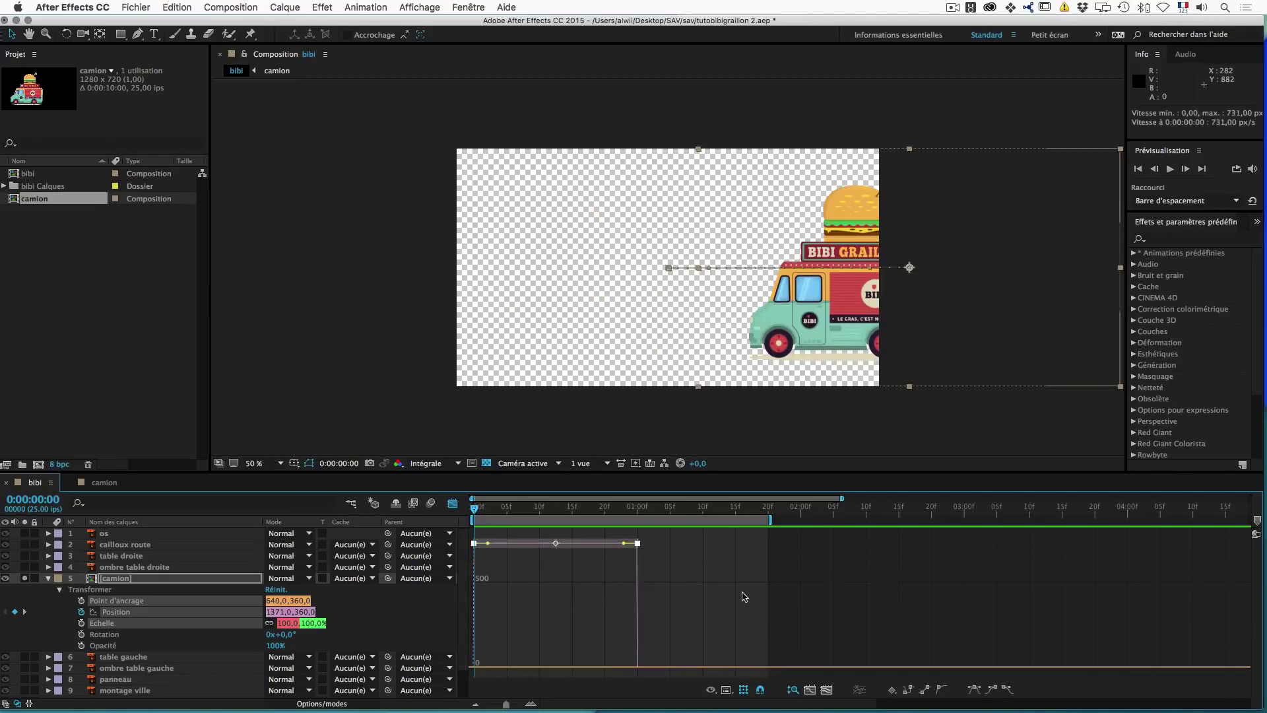
click(973, 689)
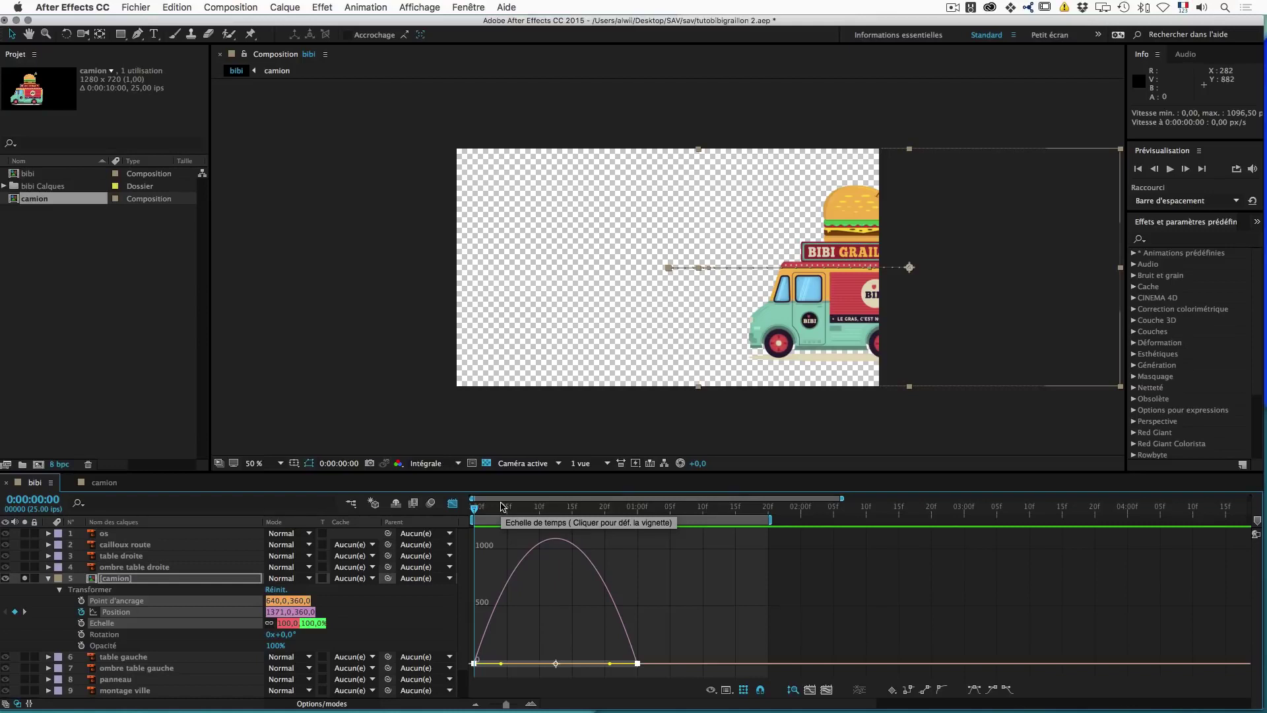
key(space)
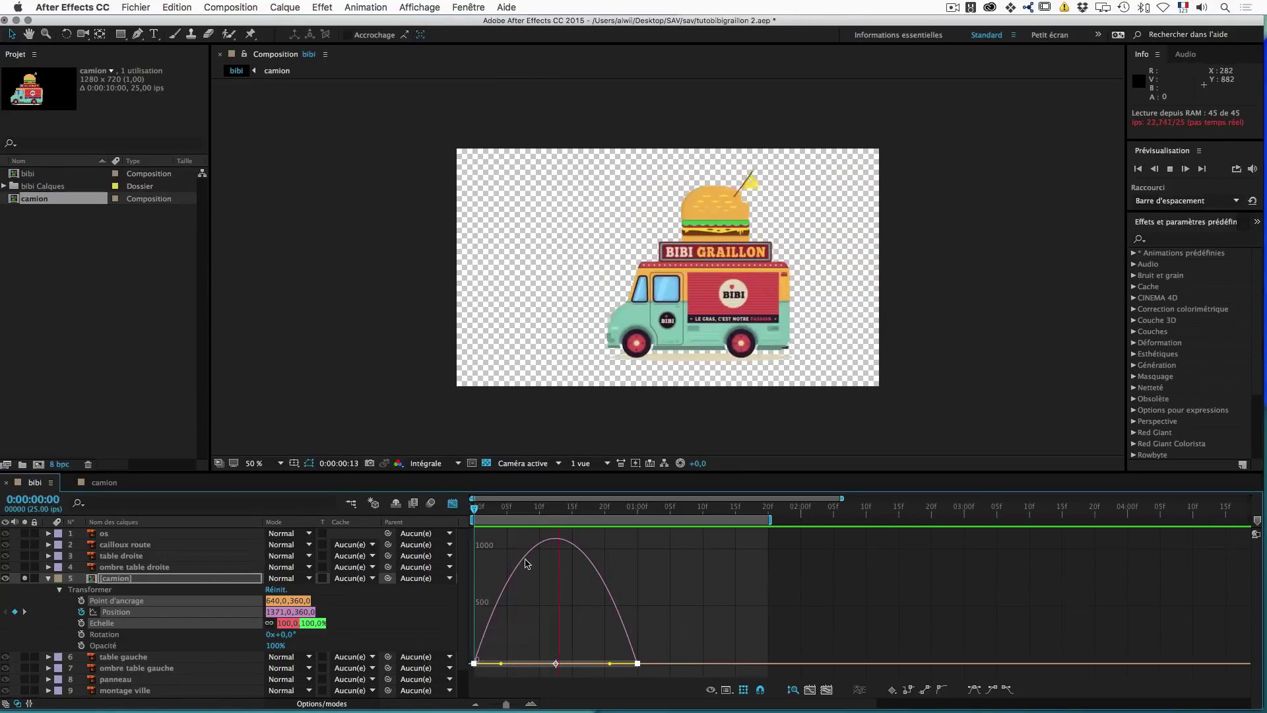
click(553, 508)
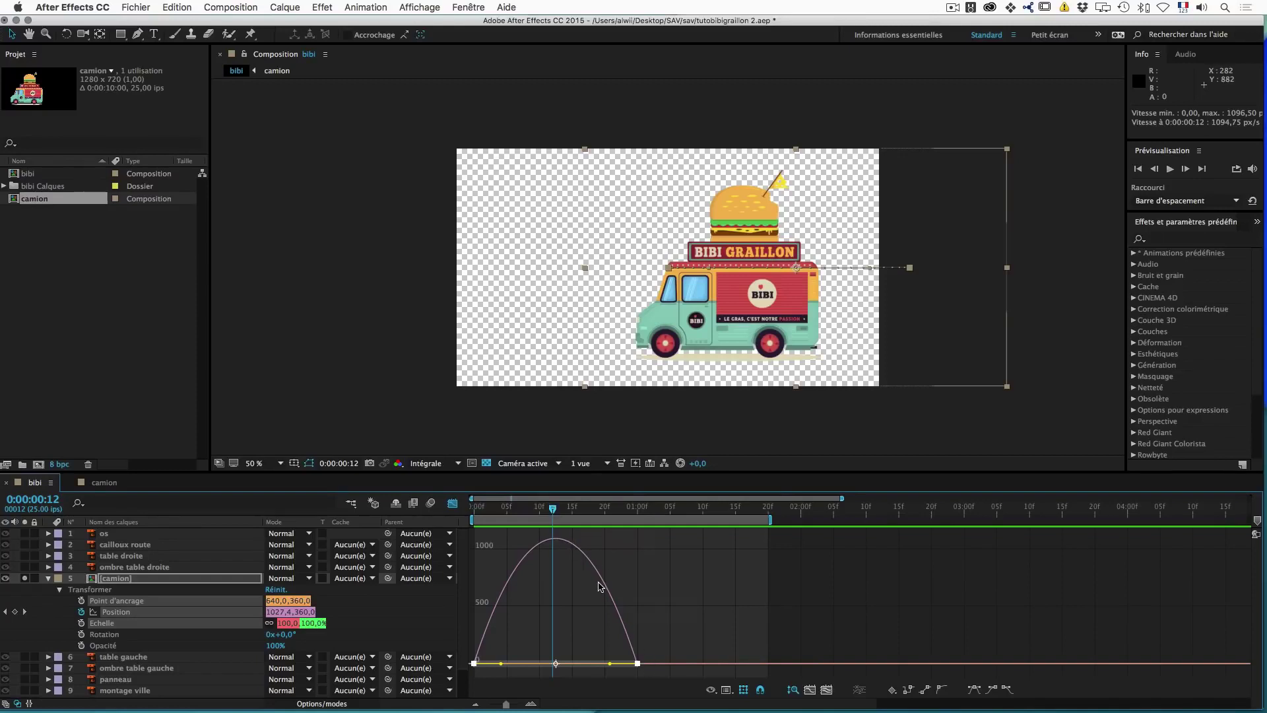
key(space)
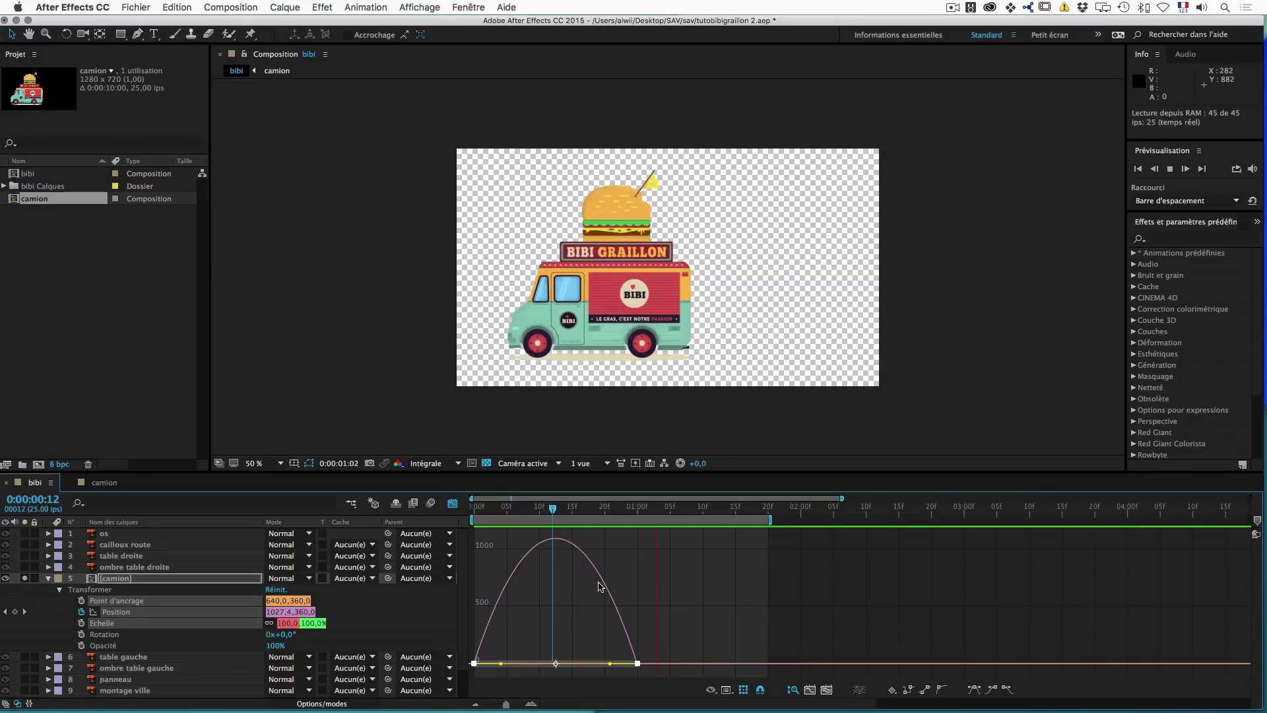
key(space)
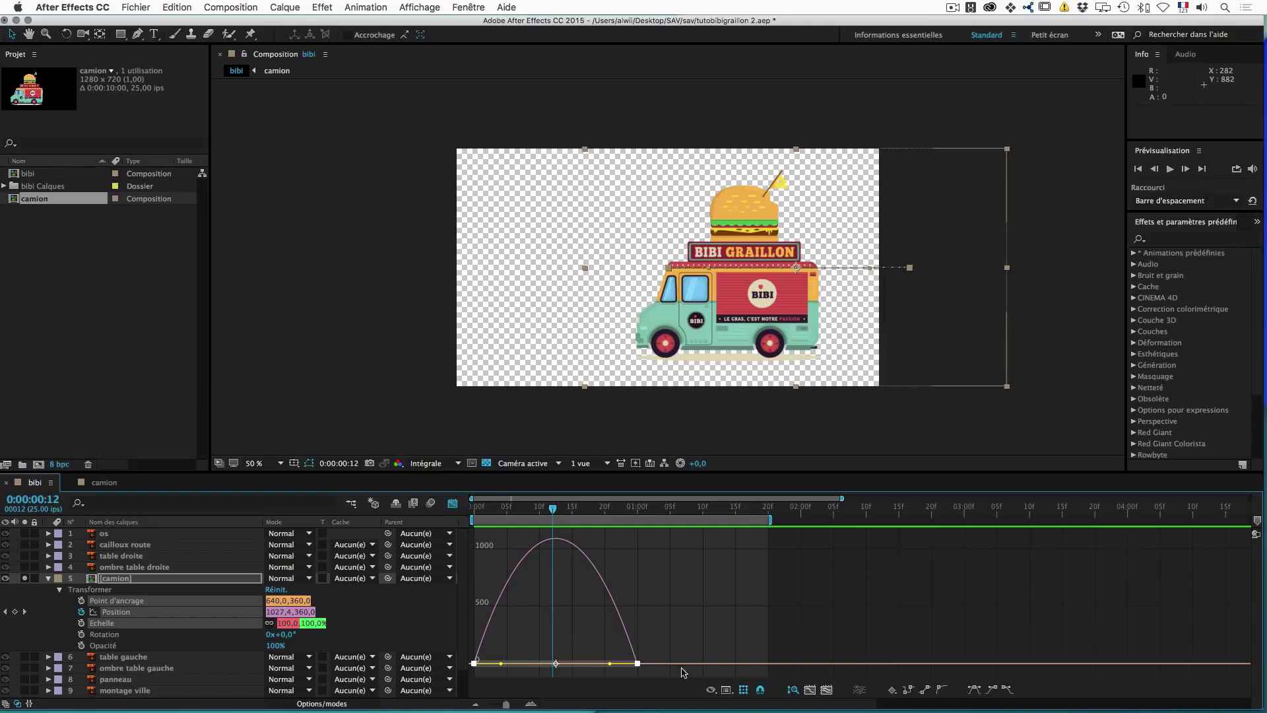
Step: Reshape the Position speed curve for a fast start and long slowdown, peaking at about 2994 px/s near frame 5
drag(613, 660, 600, 661)
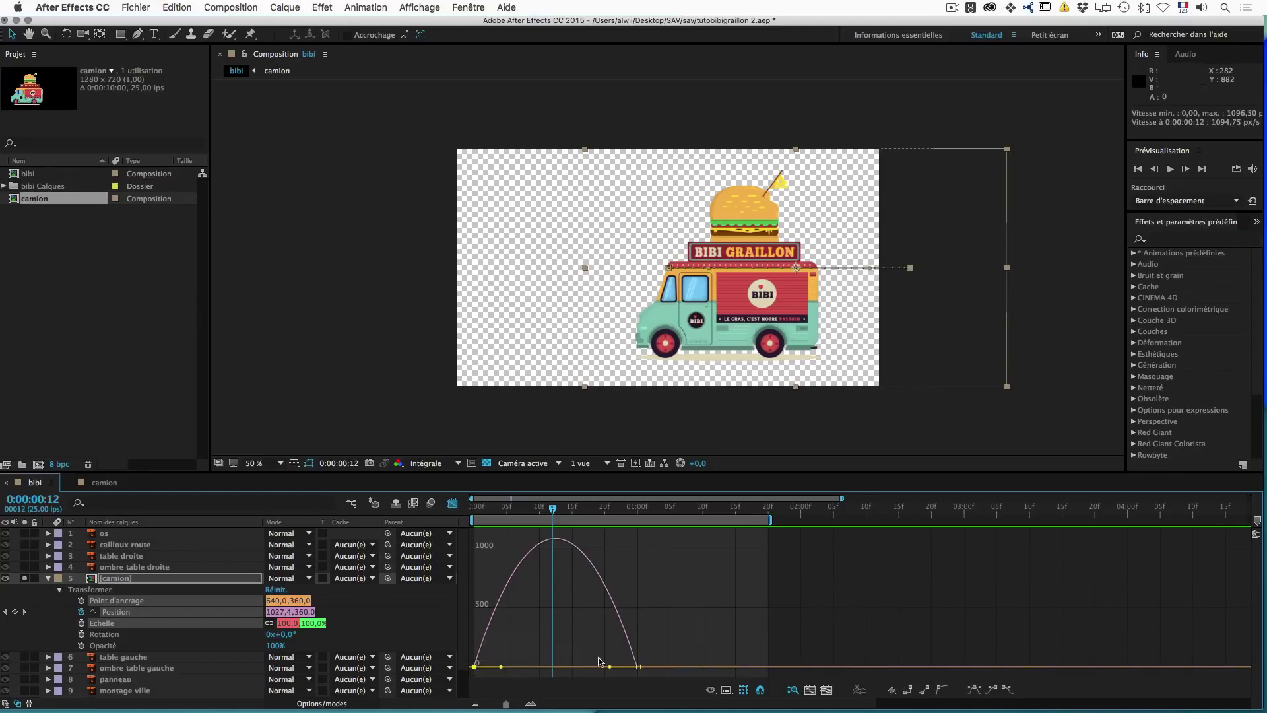
click(556, 665)
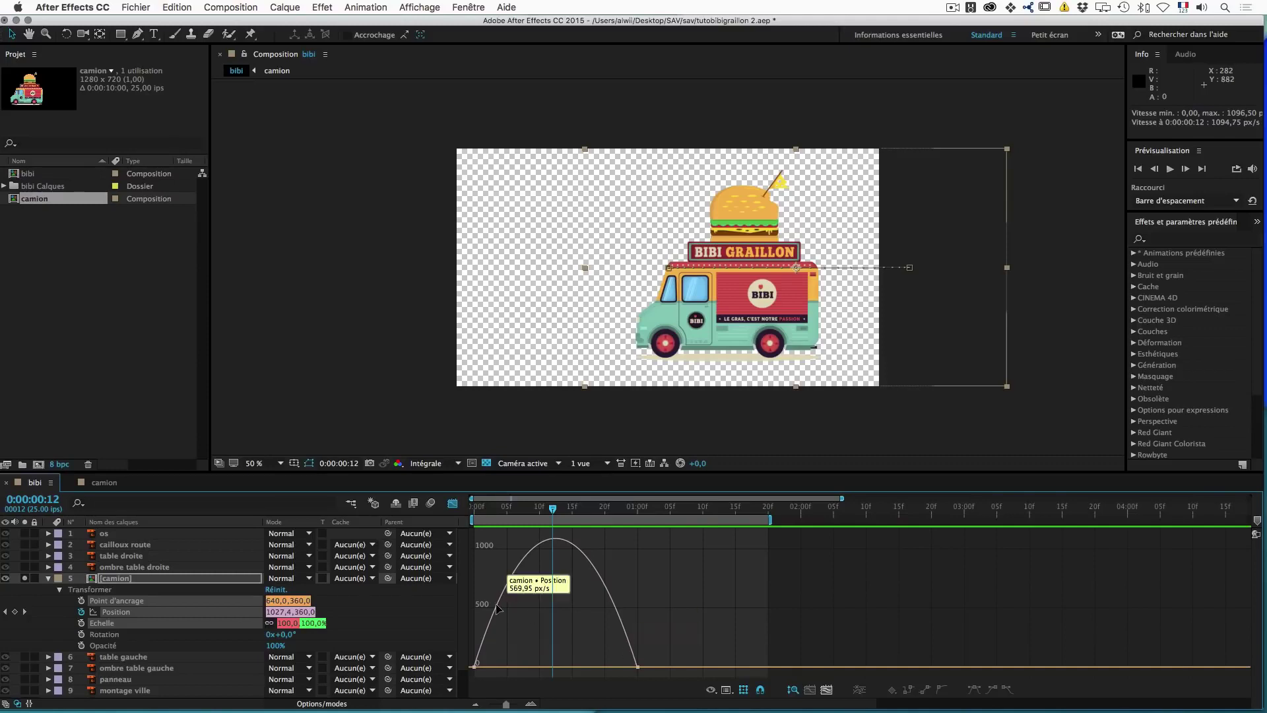
drag(609, 642, 555, 577)
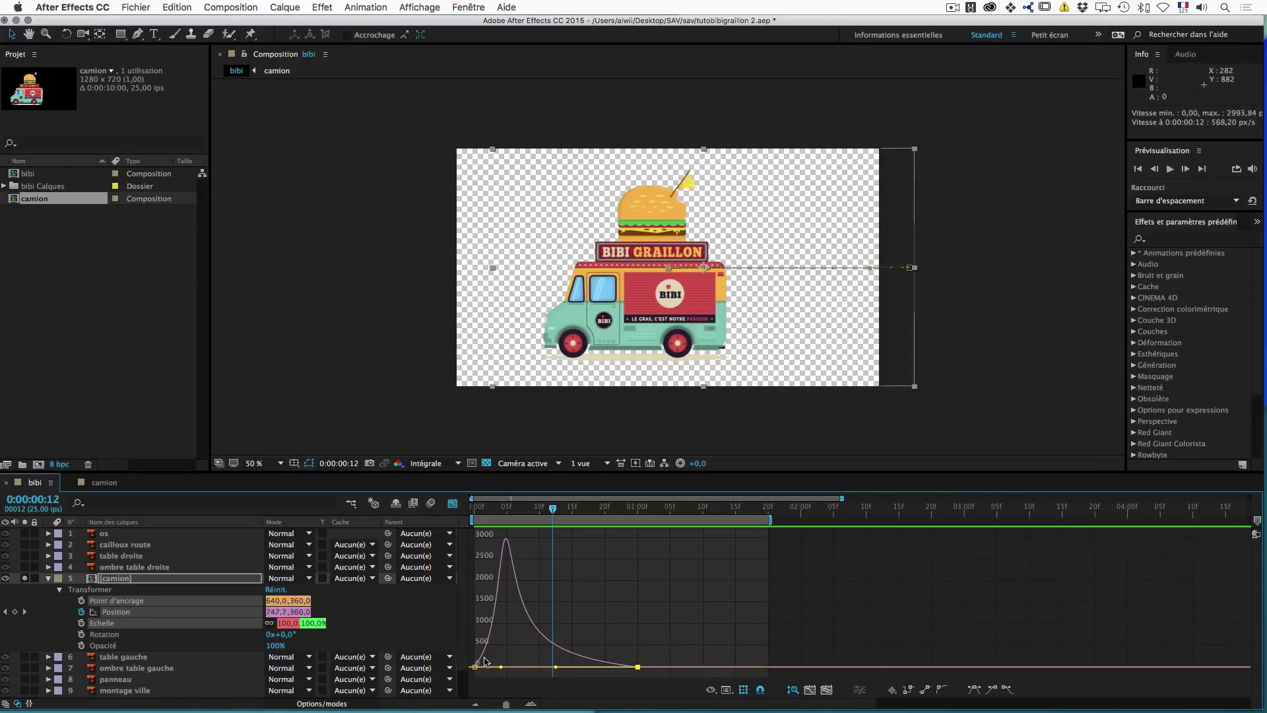
Step: Step frame by frame from 0:00:00:00 to 0:00:00:16 along the reshaped speed curve and play back the truck's motion
drag(490, 510, 475, 510)
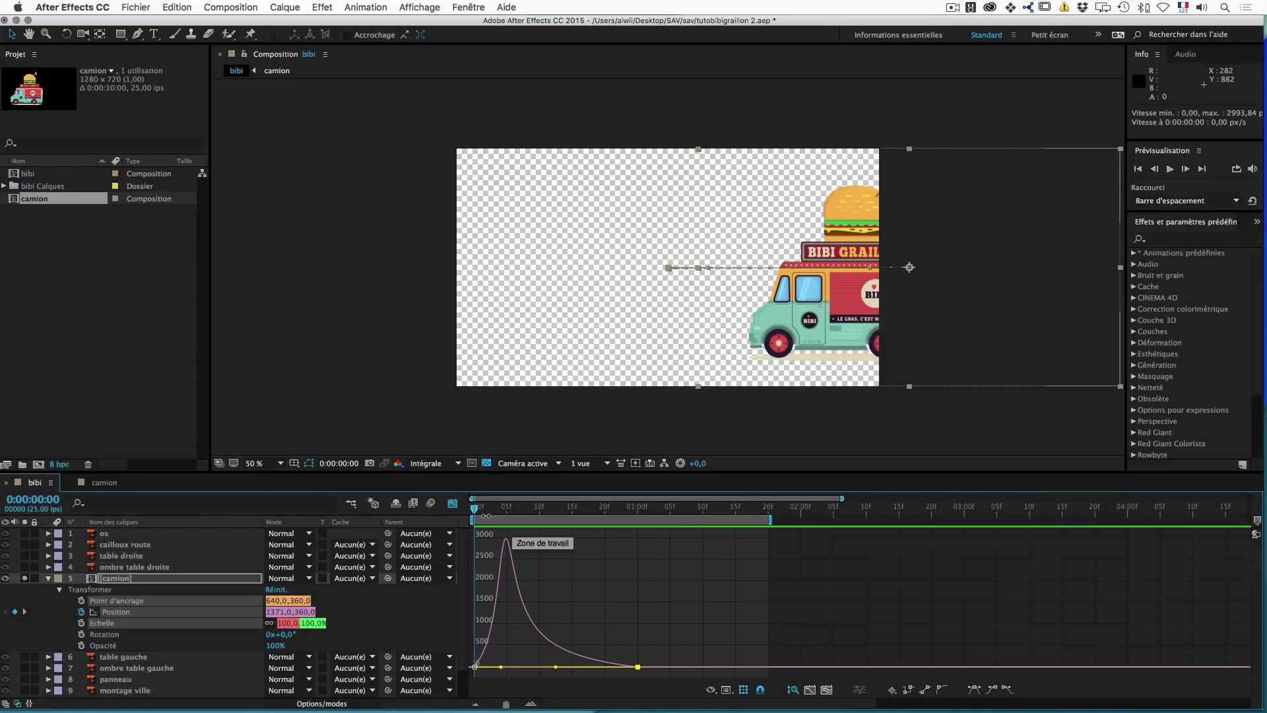
key(Page_Down)
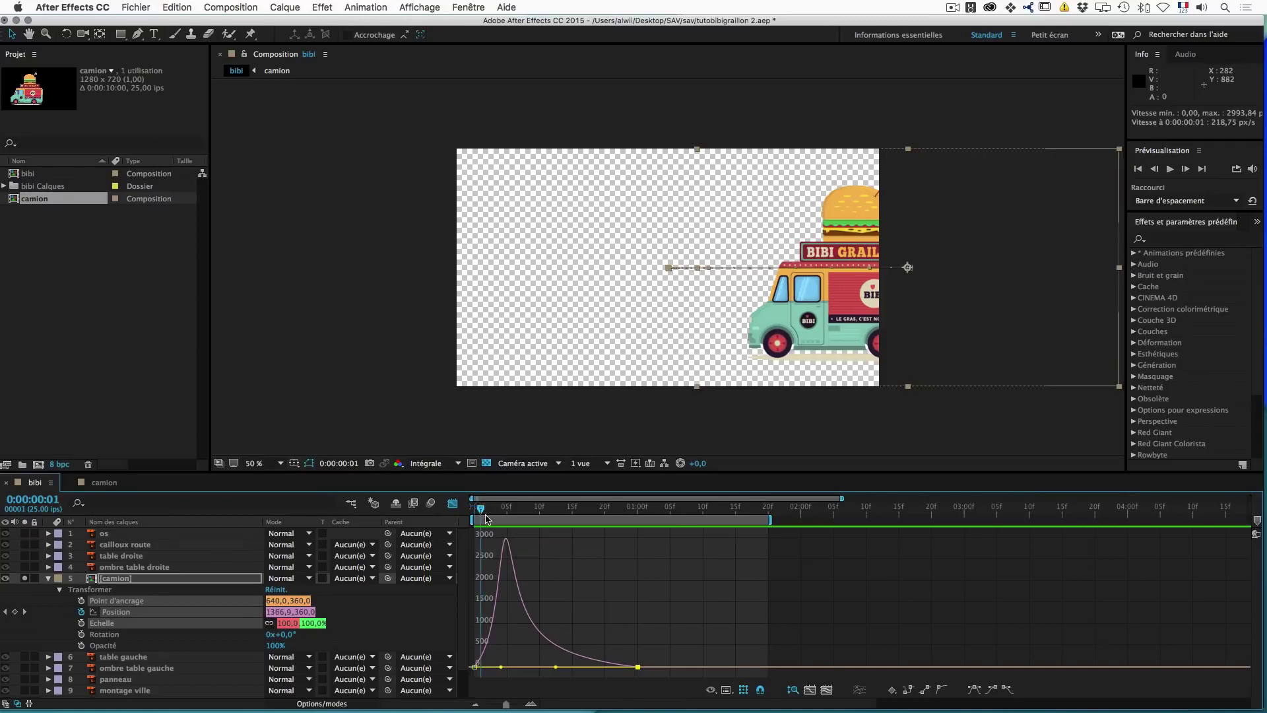
key(Page_Down)
key(Page_Down)
key(Page_Down)
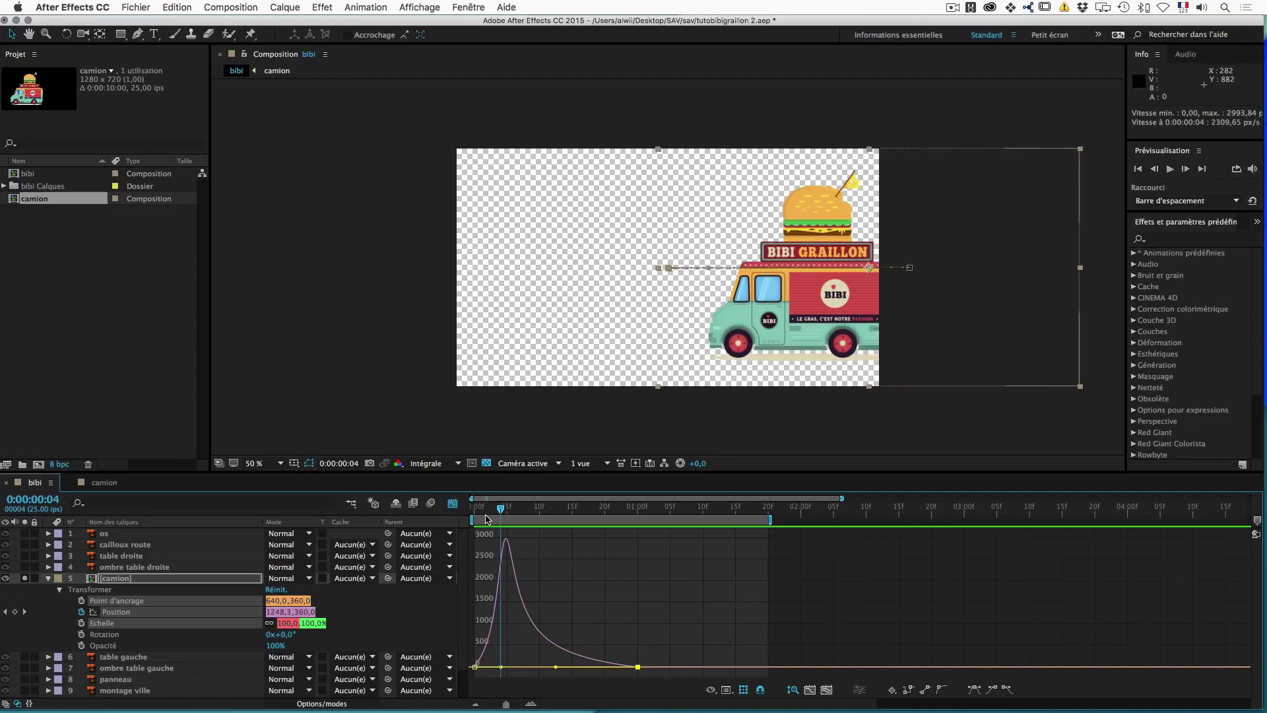
key(Page_Down)
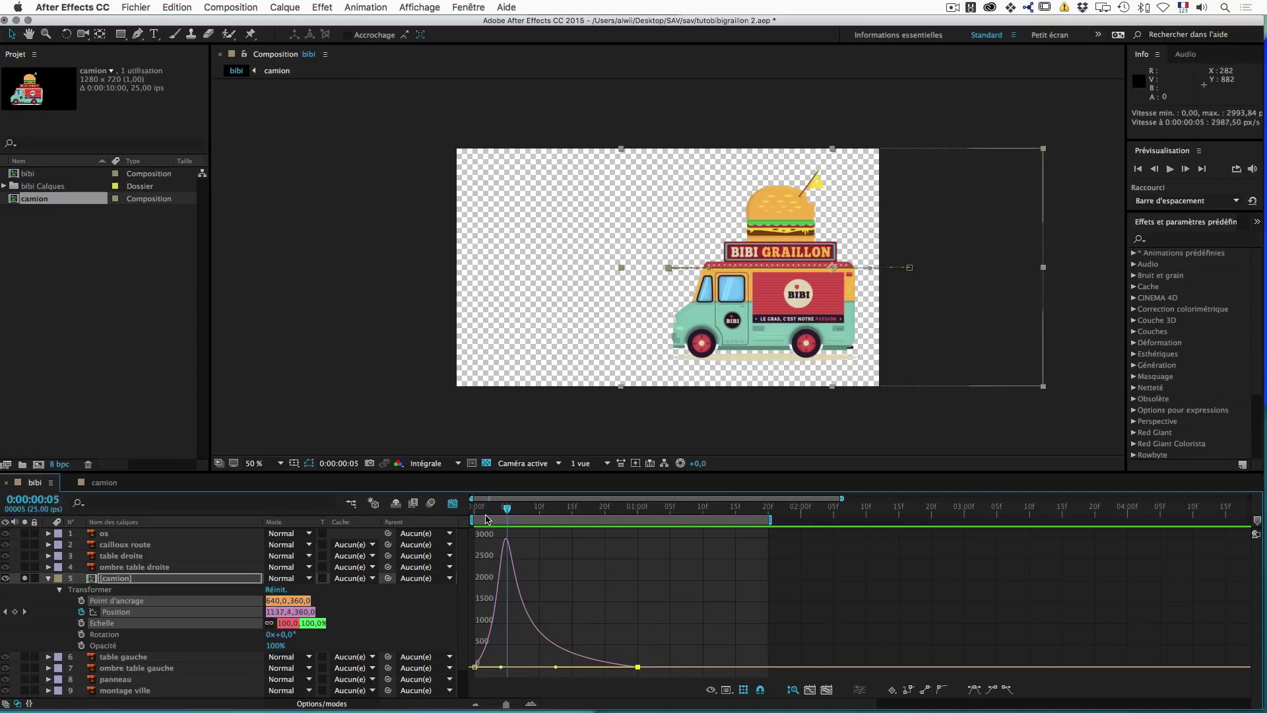
key(Page_Down)
key(Page_Down)
key(Page_Down)
key(Page_Down)
key(Page_Down)
key(Page_Down)
key(Page_Down)
key(Page_Down)
key(Page_Down)
key(Page_Down)
key(Page_Down)
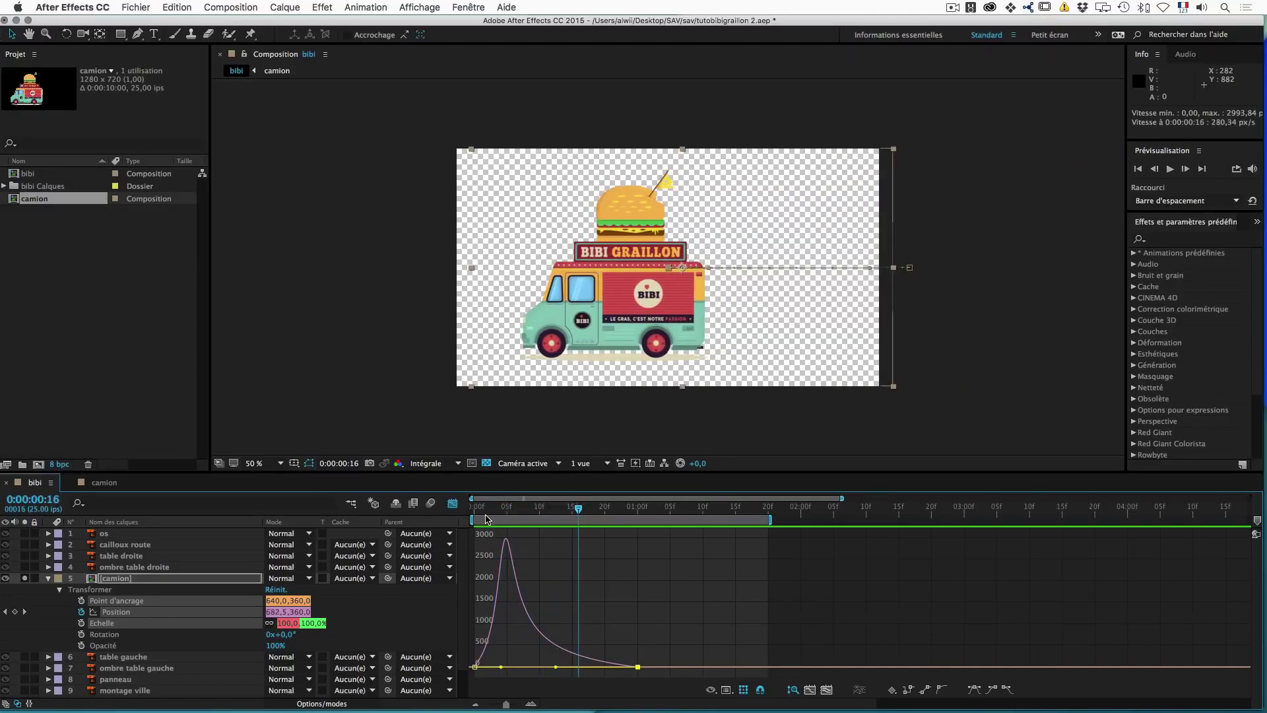
key(space)
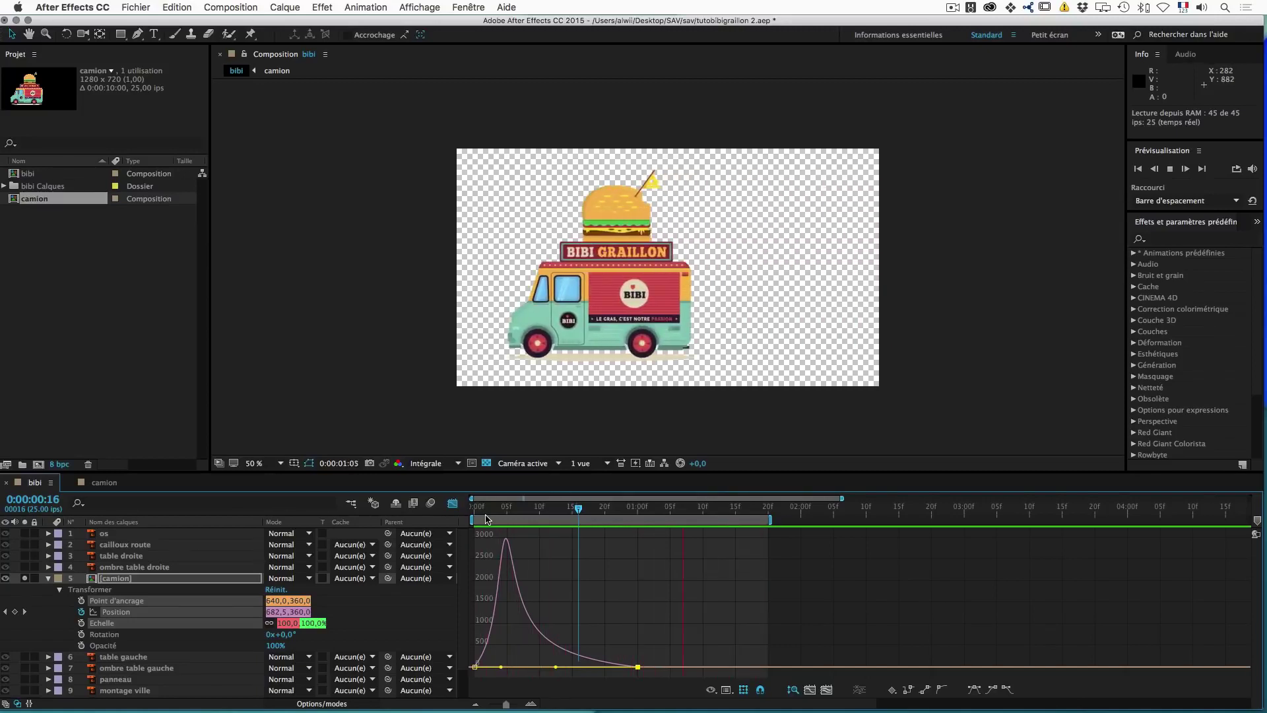
key(space)
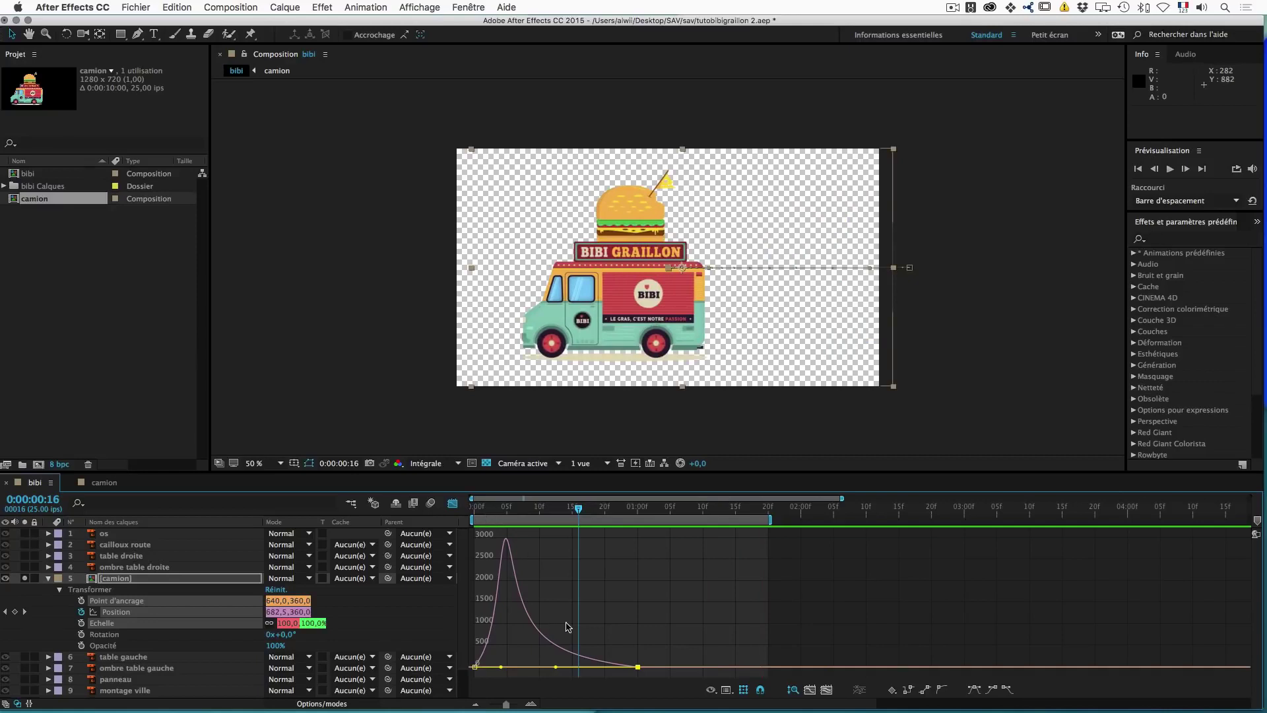
Step: Undo the fast-start curve, reshape the Position speed curve for a slow start, peaking at about 2996 px/s near frame 20, and preview it
key(super+z)
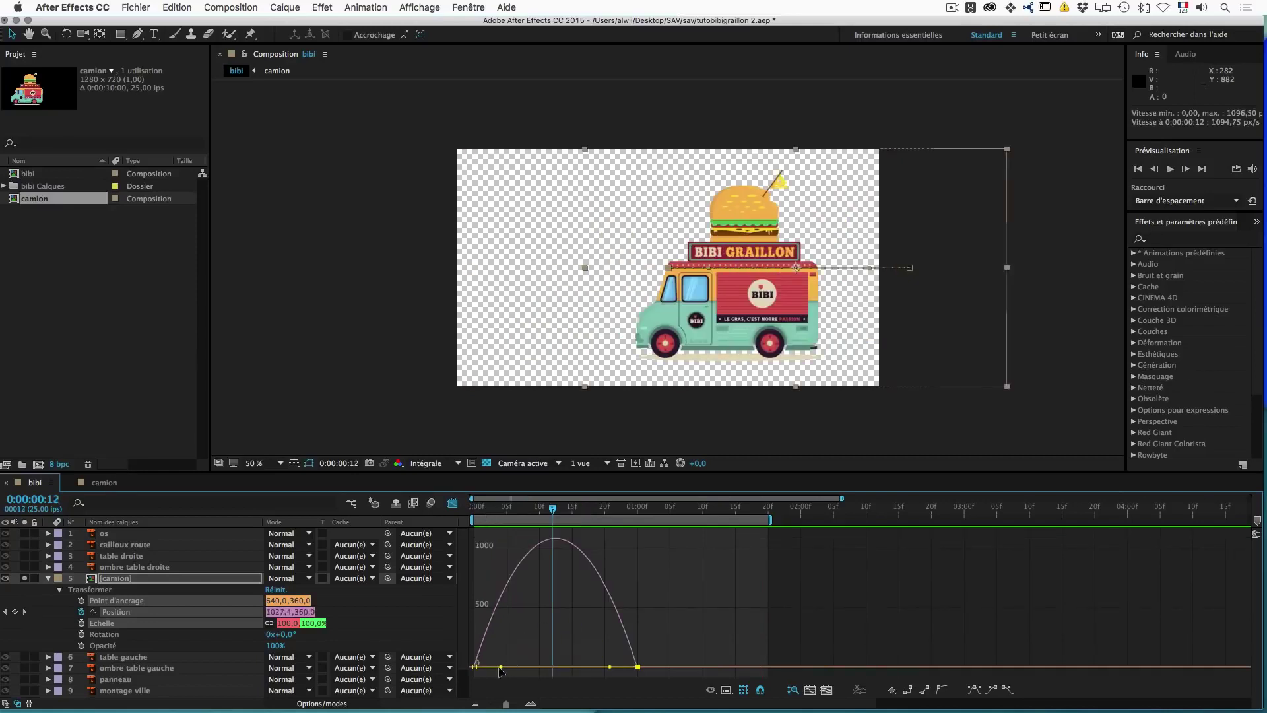
drag(503, 670, 589, 673)
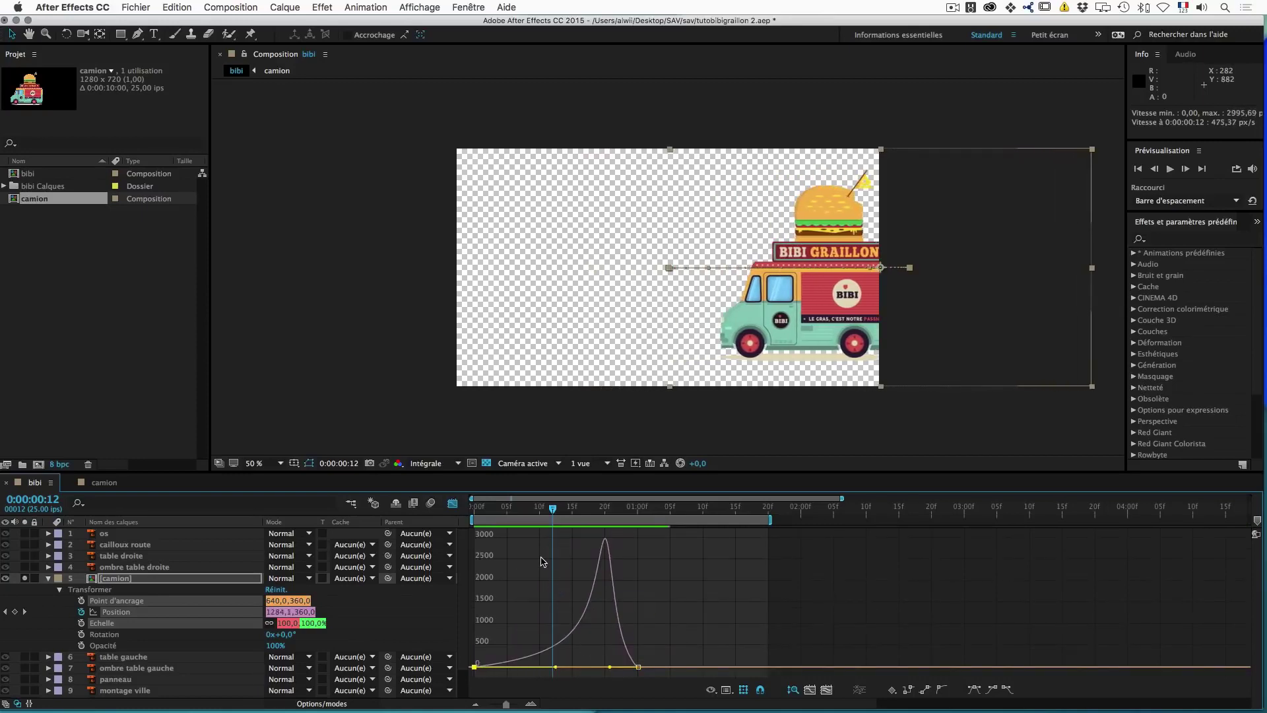
click(539, 510)
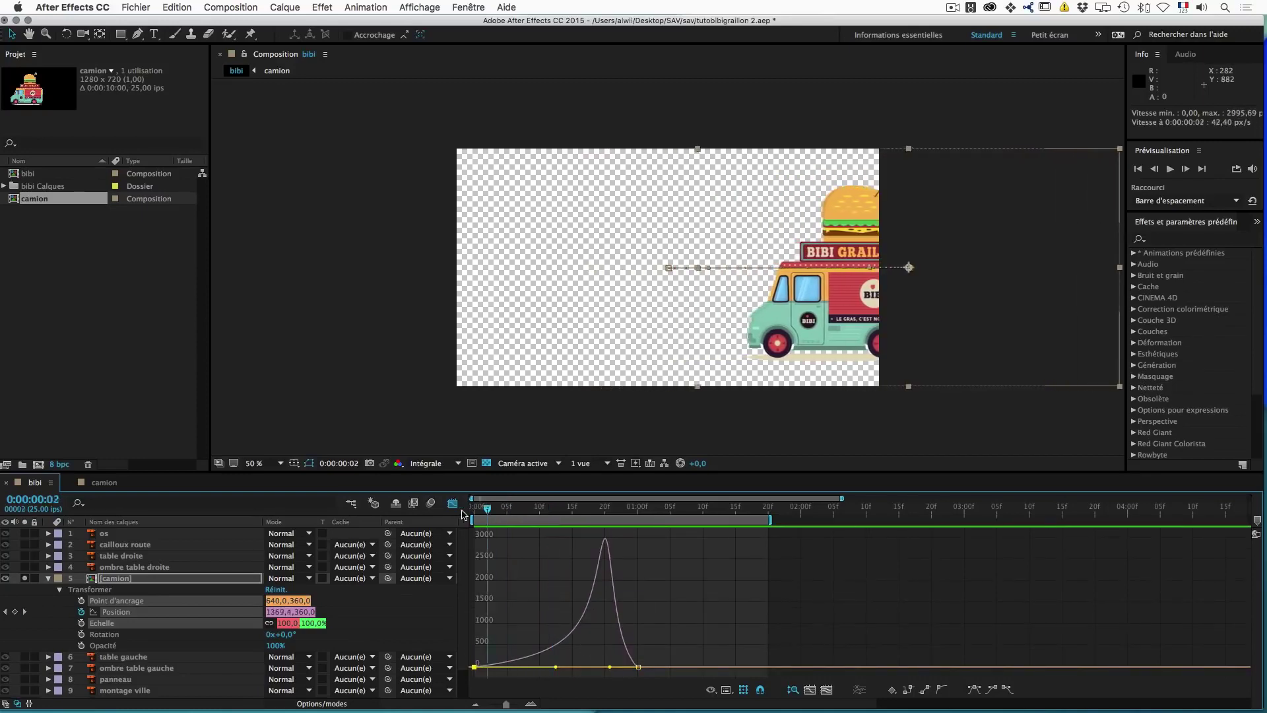
drag(562, 515, 496, 509)
key(space)
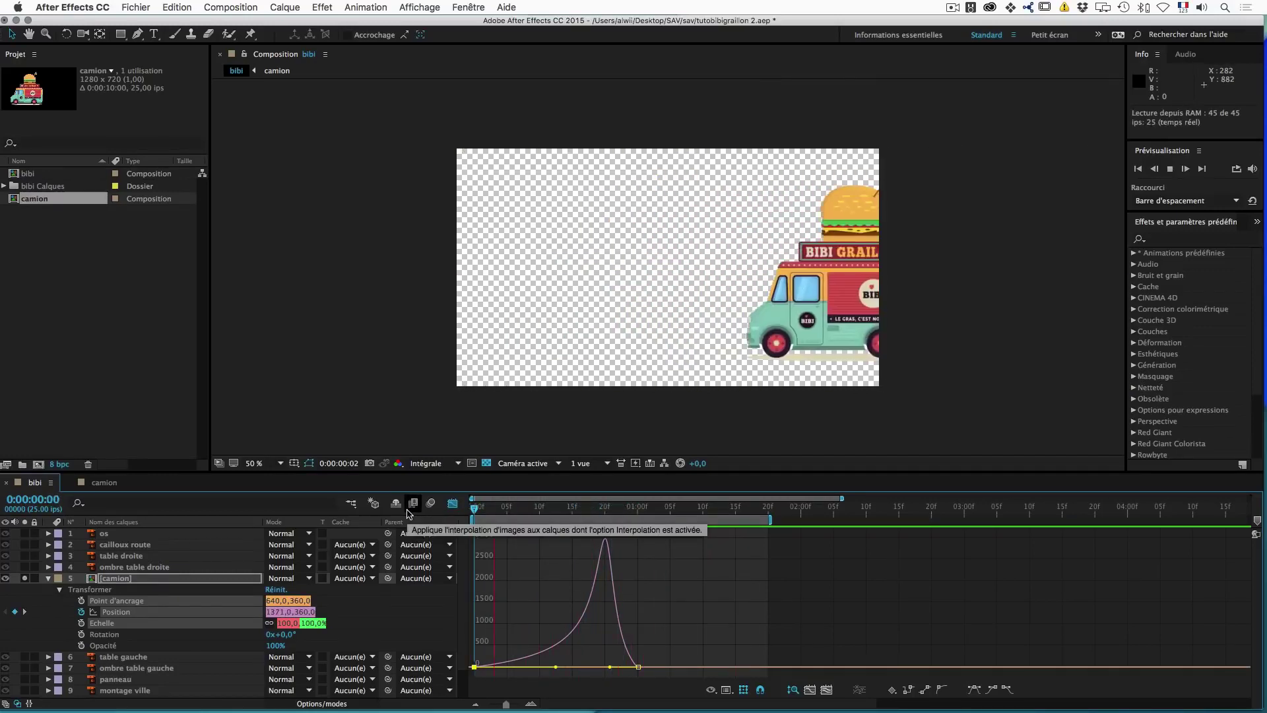
key(space)
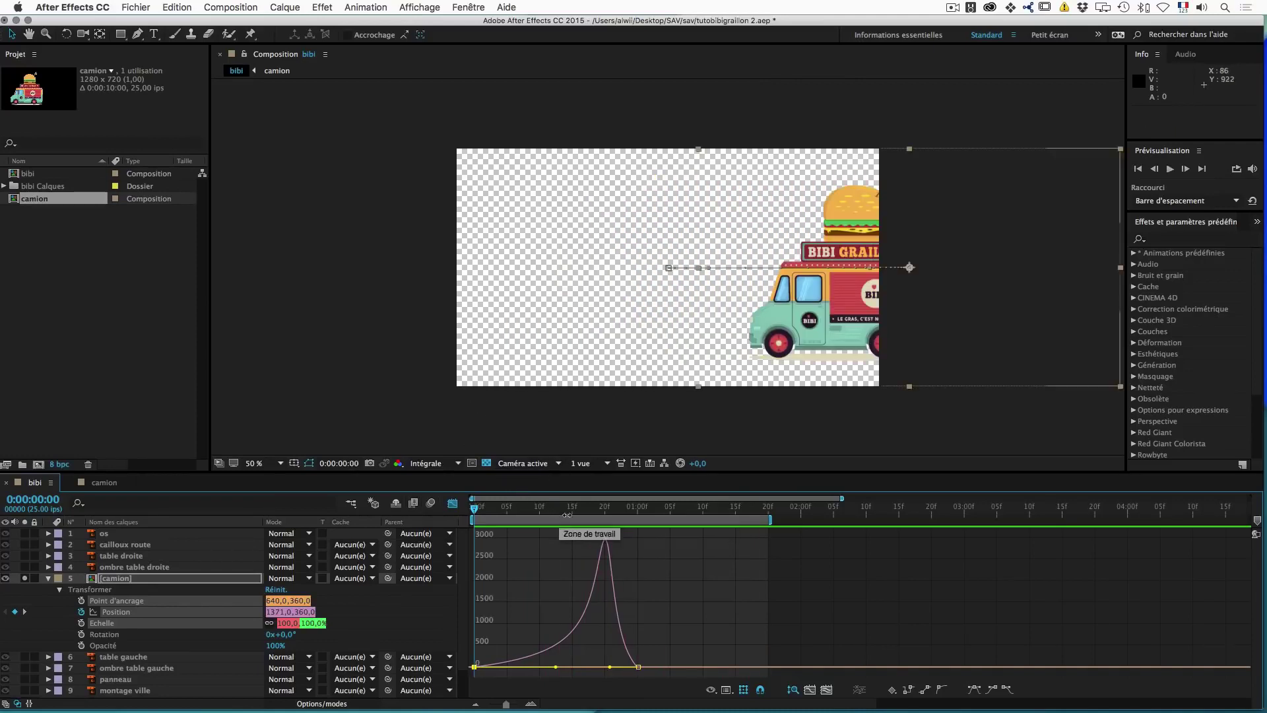
Step: Return from the graph editor to the layer bars and delete both Position keyframes of the camion layer
click(453, 505)
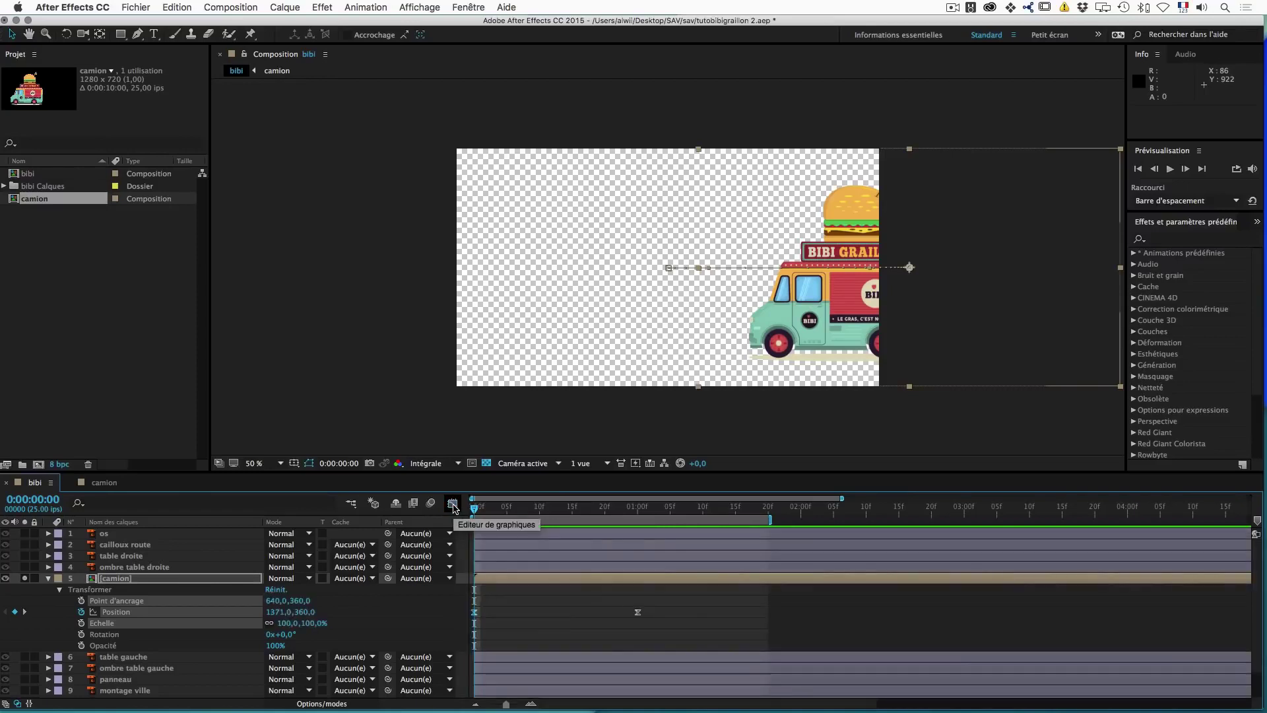
mouse_move(476, 513)
mouse_down()
mouse_move(538, 513)
mouse_move(465, 516)
mouse_up()
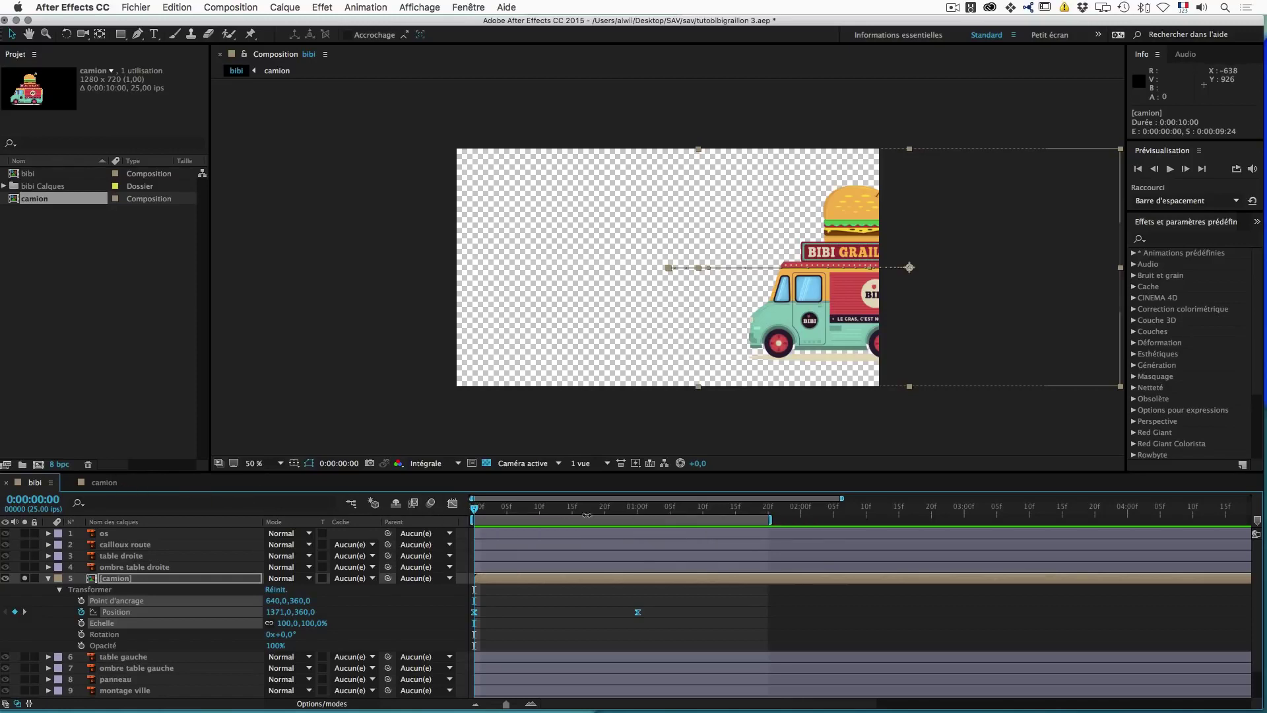
click(638, 513)
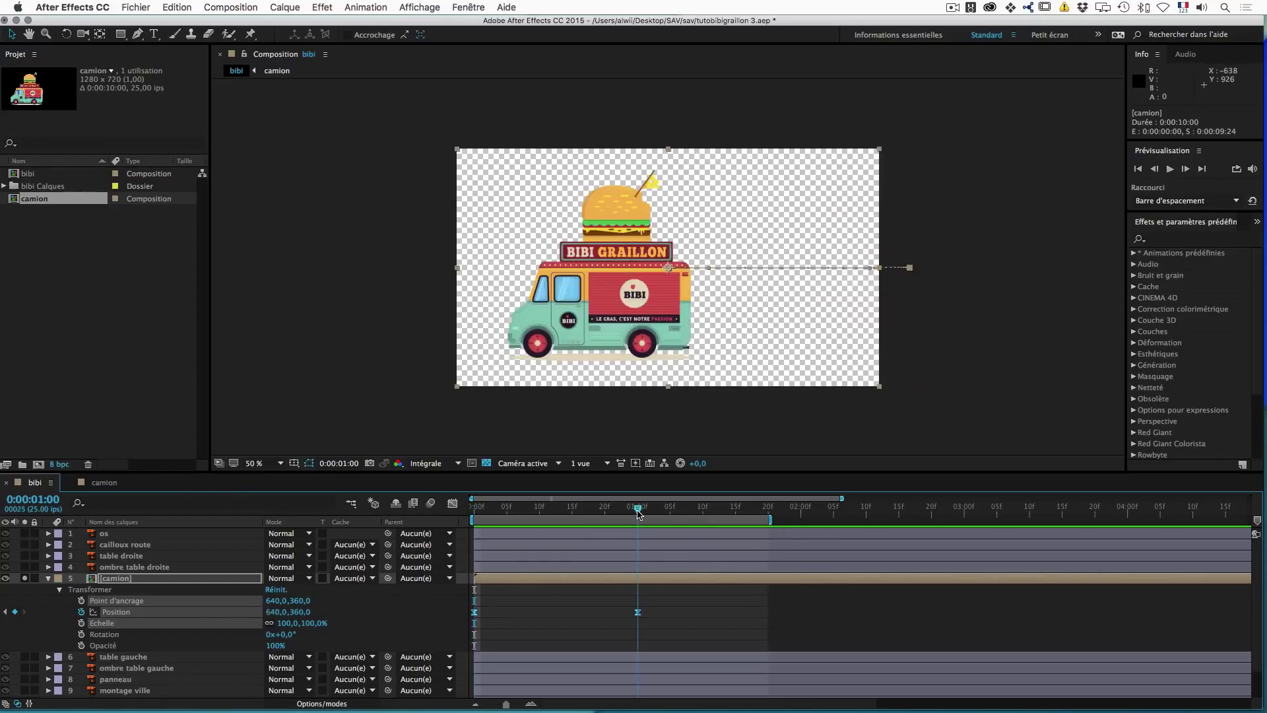
drag(673, 607, 470, 621)
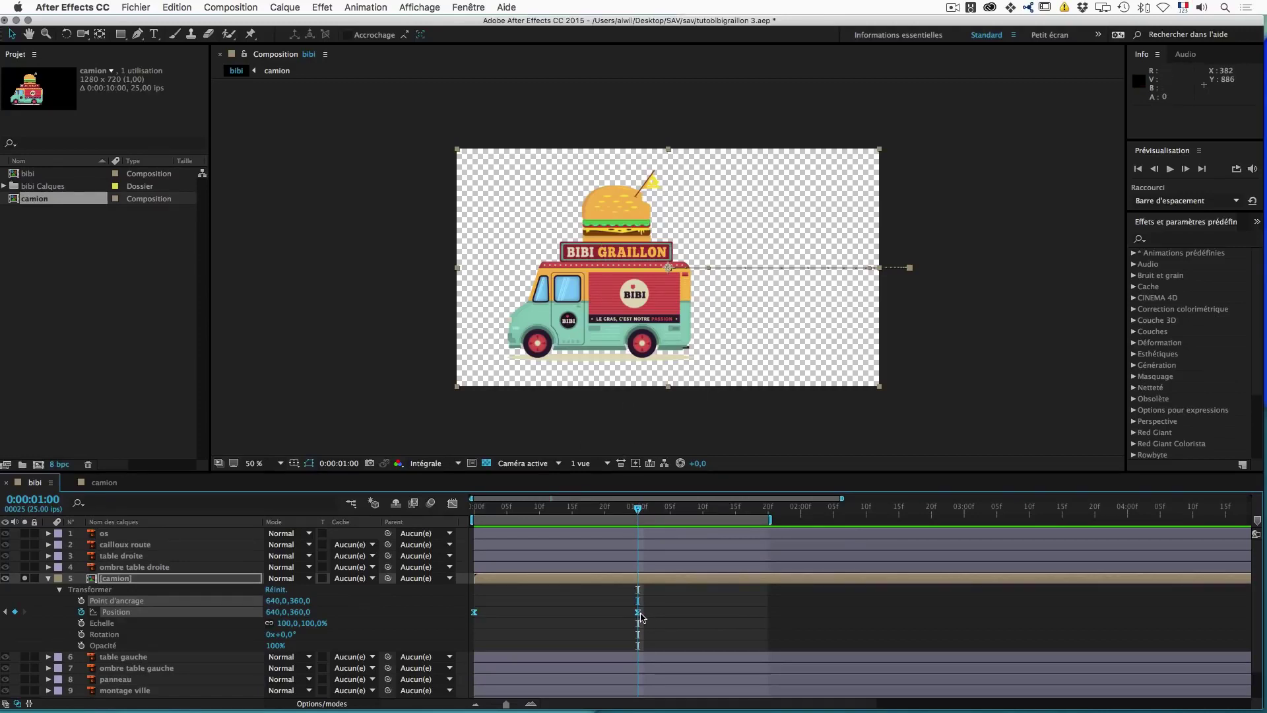
key(Delete)
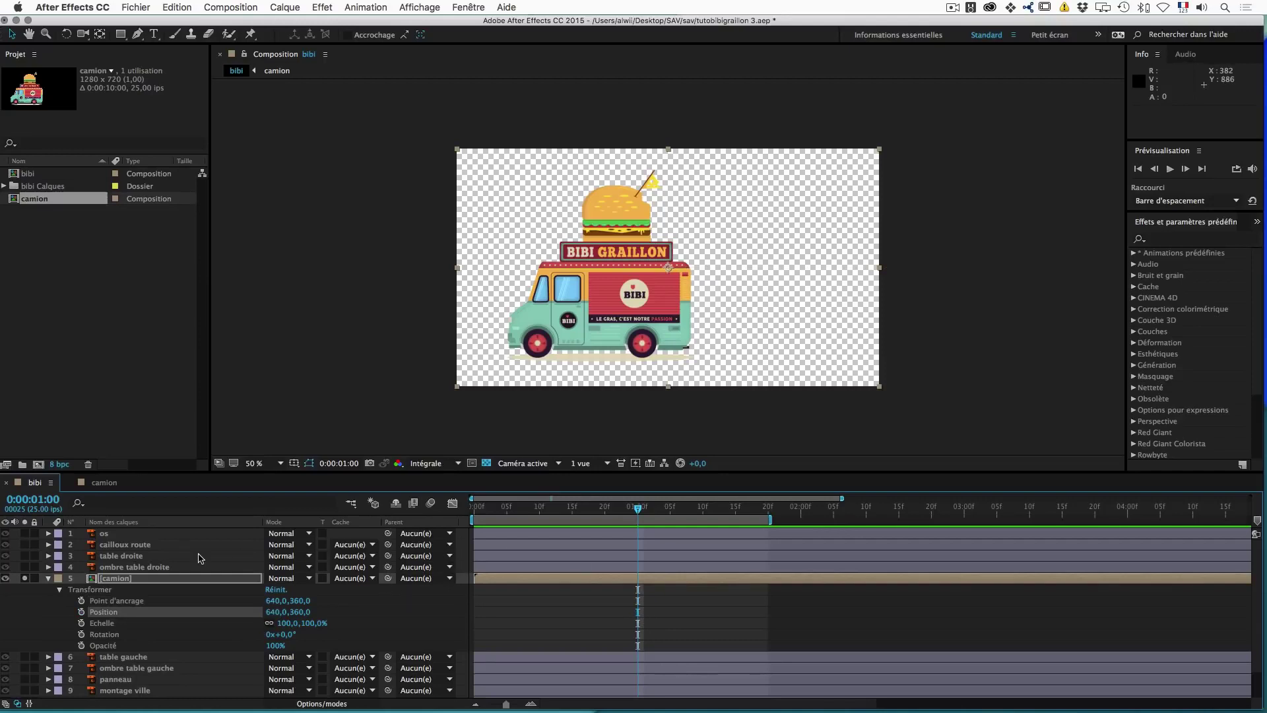
Step: In the camion composition, add a Rotation keyframe to the roue gauche layer at 0:00:00:00
click(104, 482)
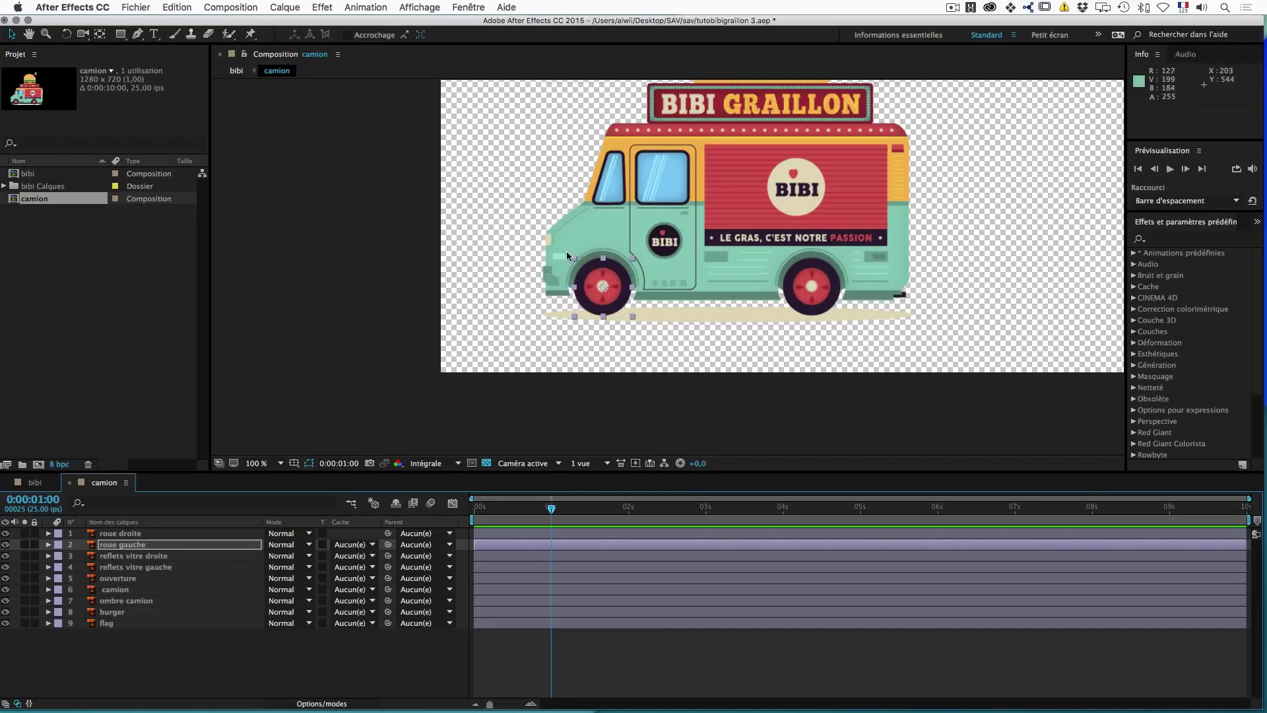
key(period)
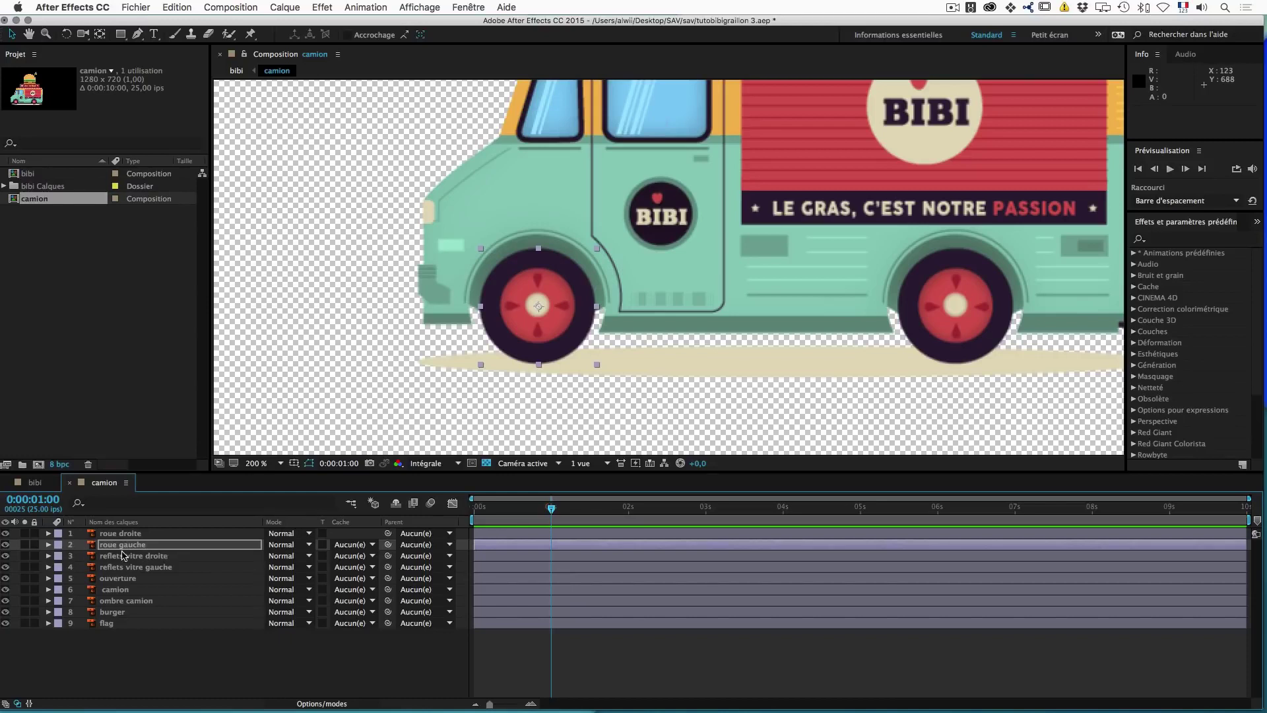
drag(549, 514, 461, 518)
key(r)
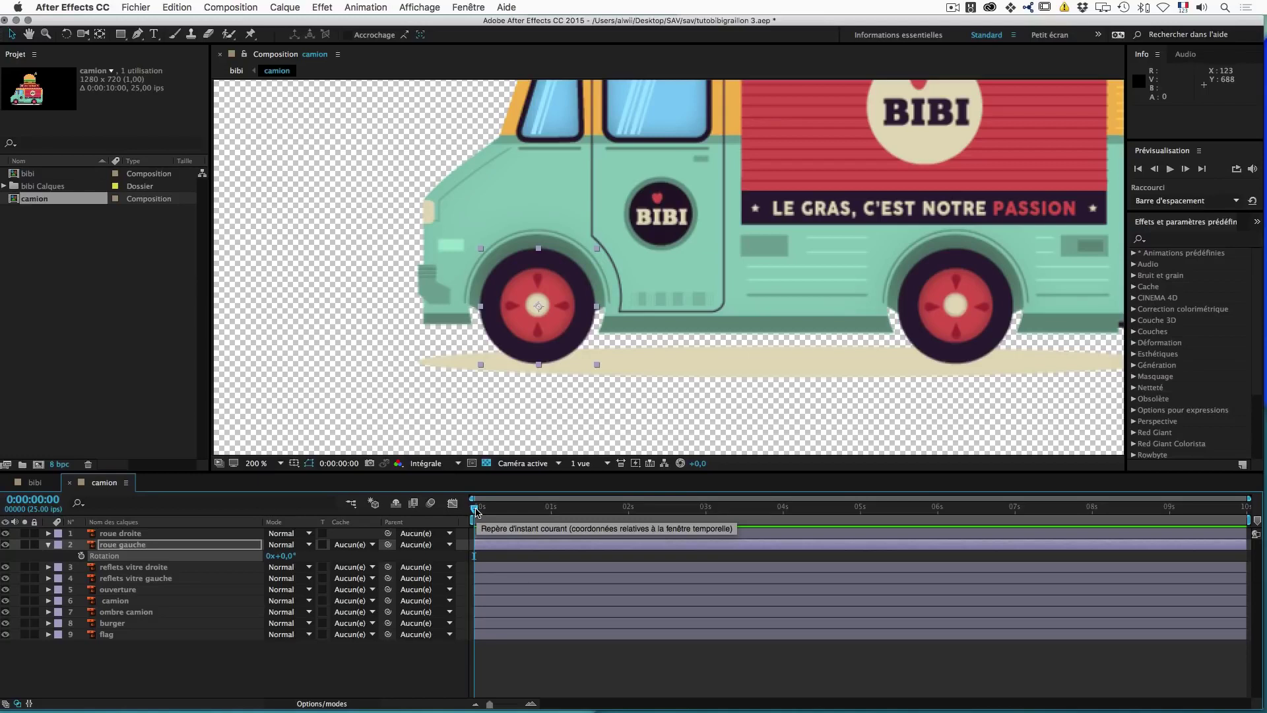
drag(476, 512, 826, 515)
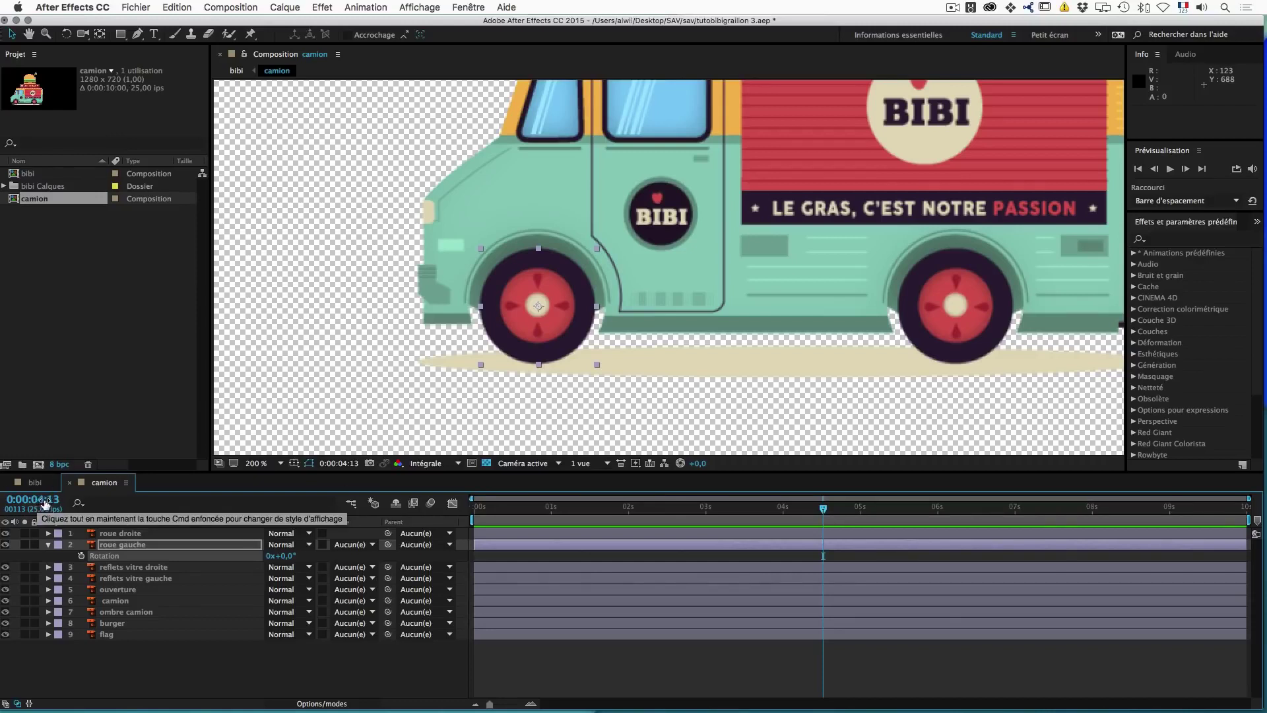
drag(824, 510, 473, 511)
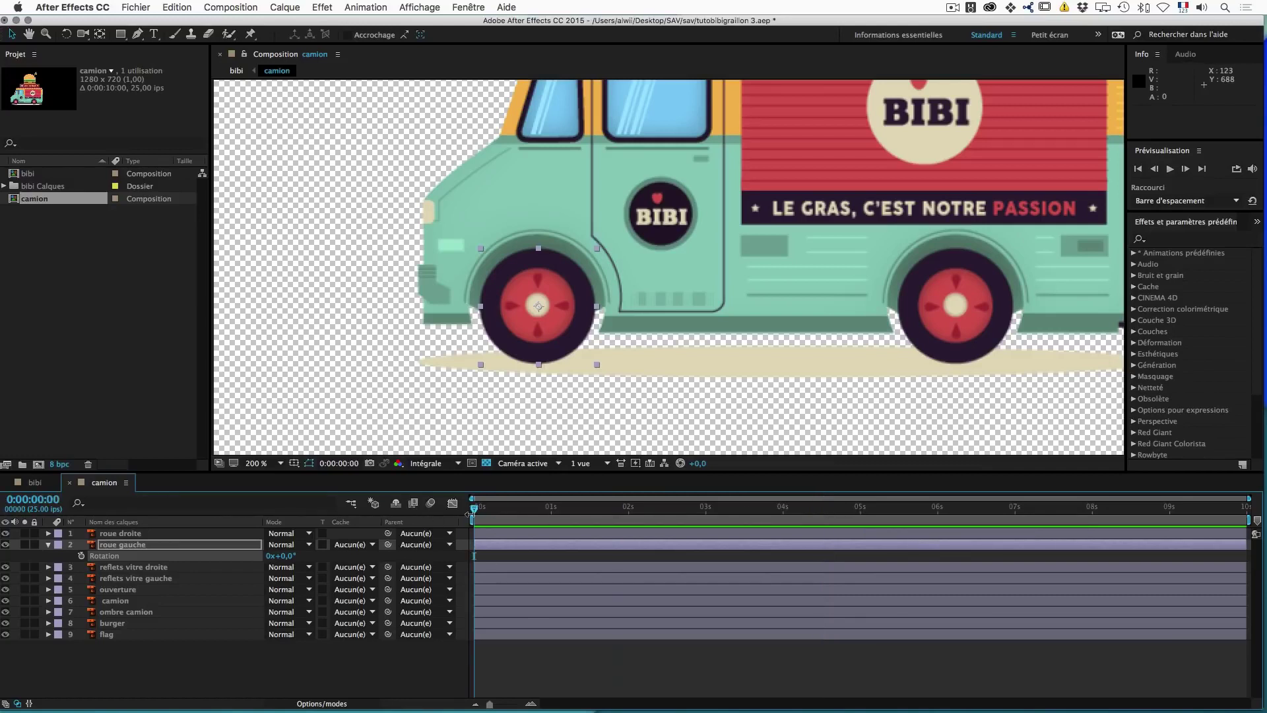
click(81, 555)
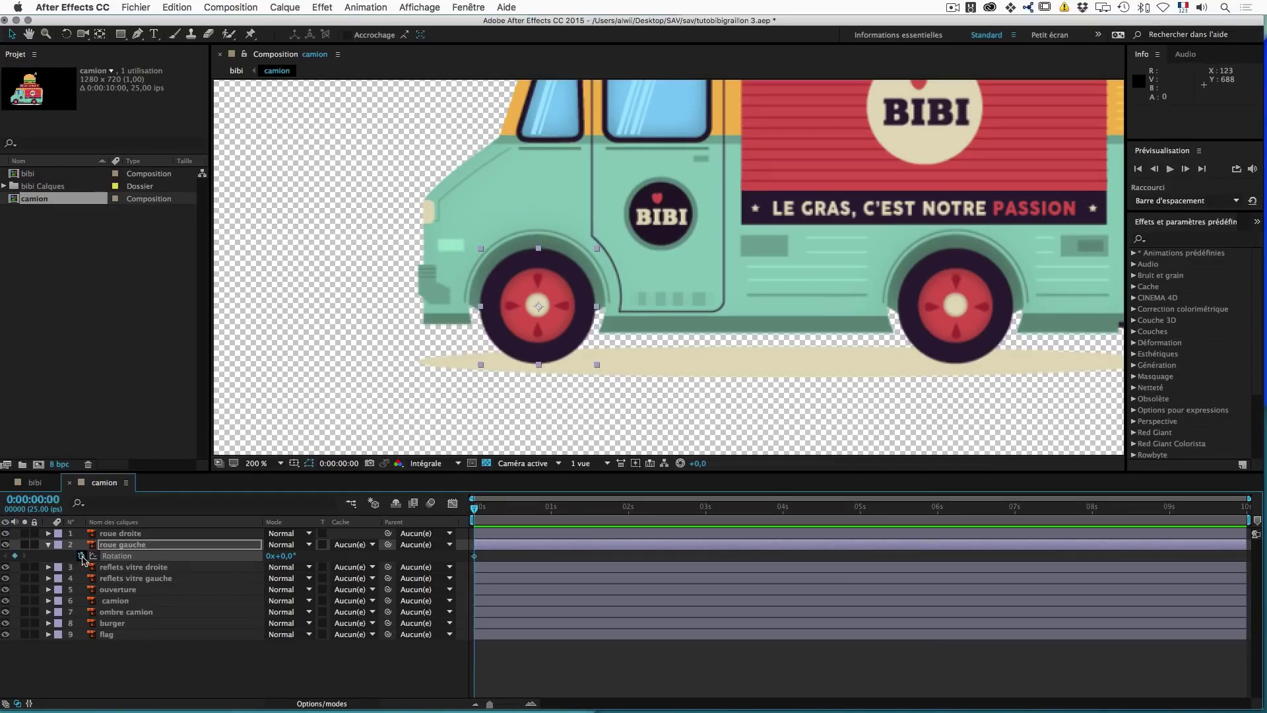
Step: At 0:00:05:00, set the roue gauche layer's Rotation to -20 full revolutions
click(860, 509)
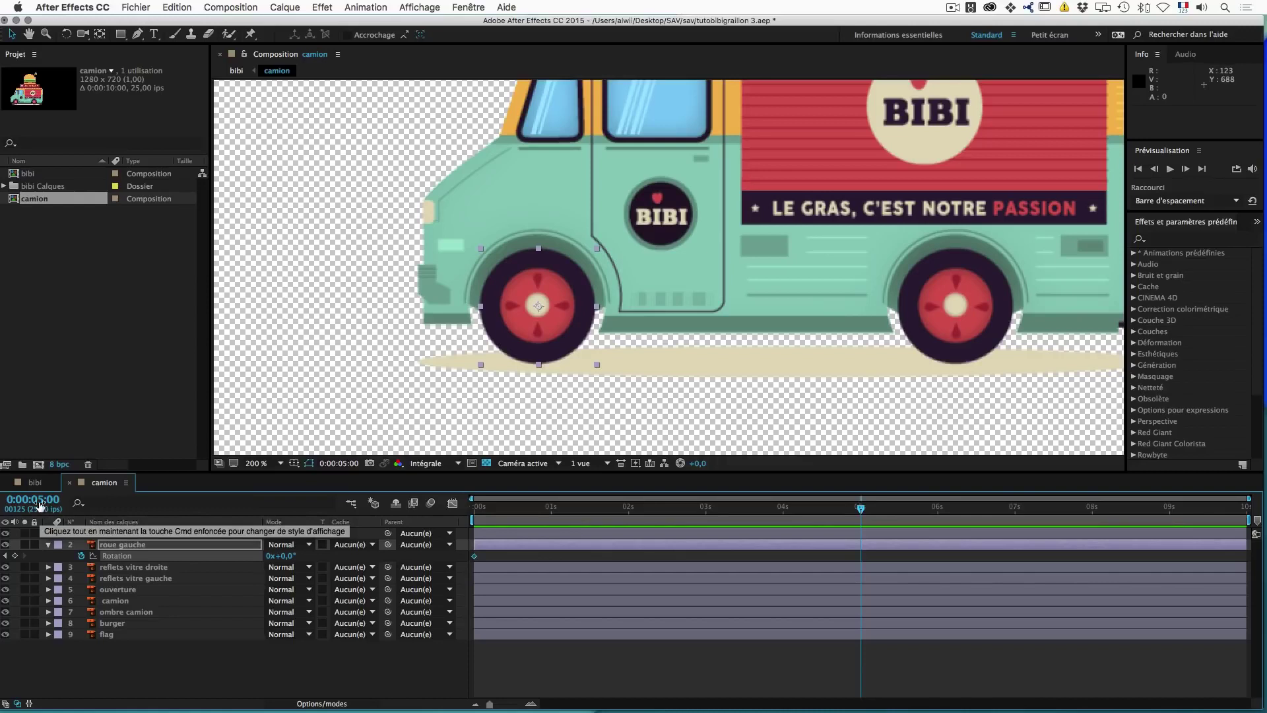
click(269, 556)
text(-20)
key(Return)
Step: Apply Easy Ease (Lissage de vitesse) to both Rotation keyframes of the roue gauche layer
drag(871, 555, 467, 568)
mouse_move(475, 558)
right_click(475, 558)
mouse_move(581, 698)
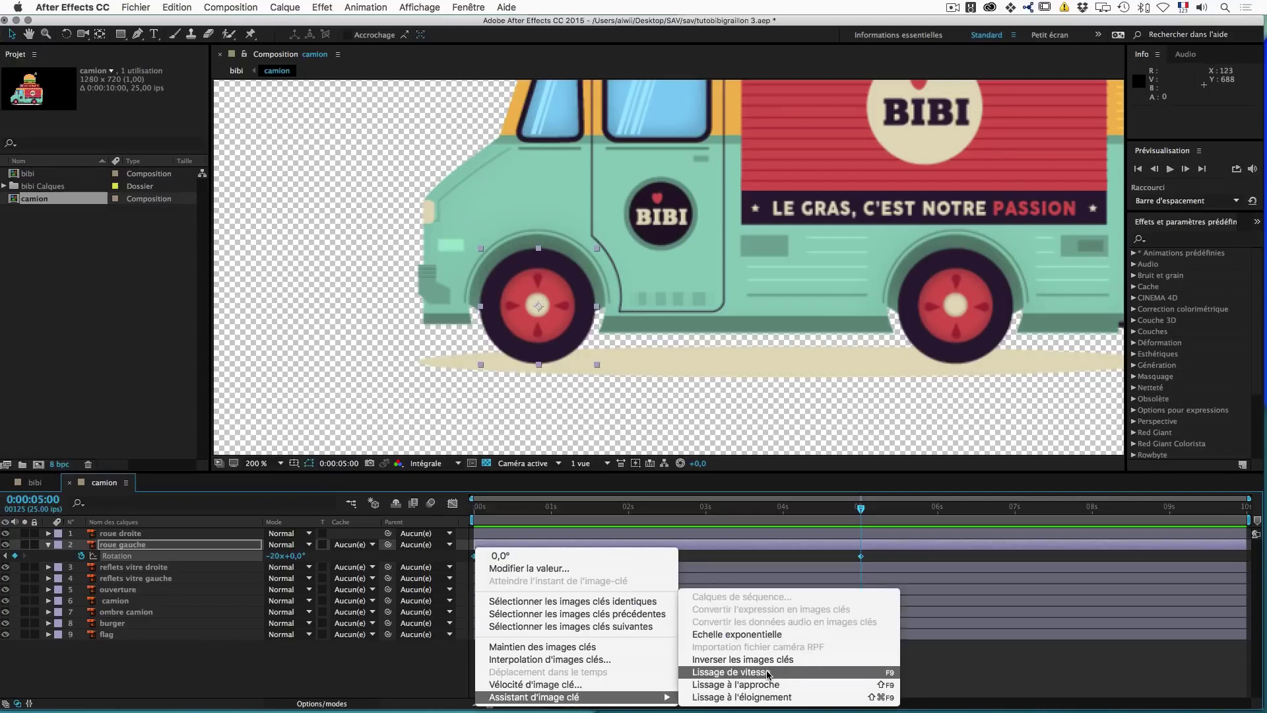
click(888, 676)
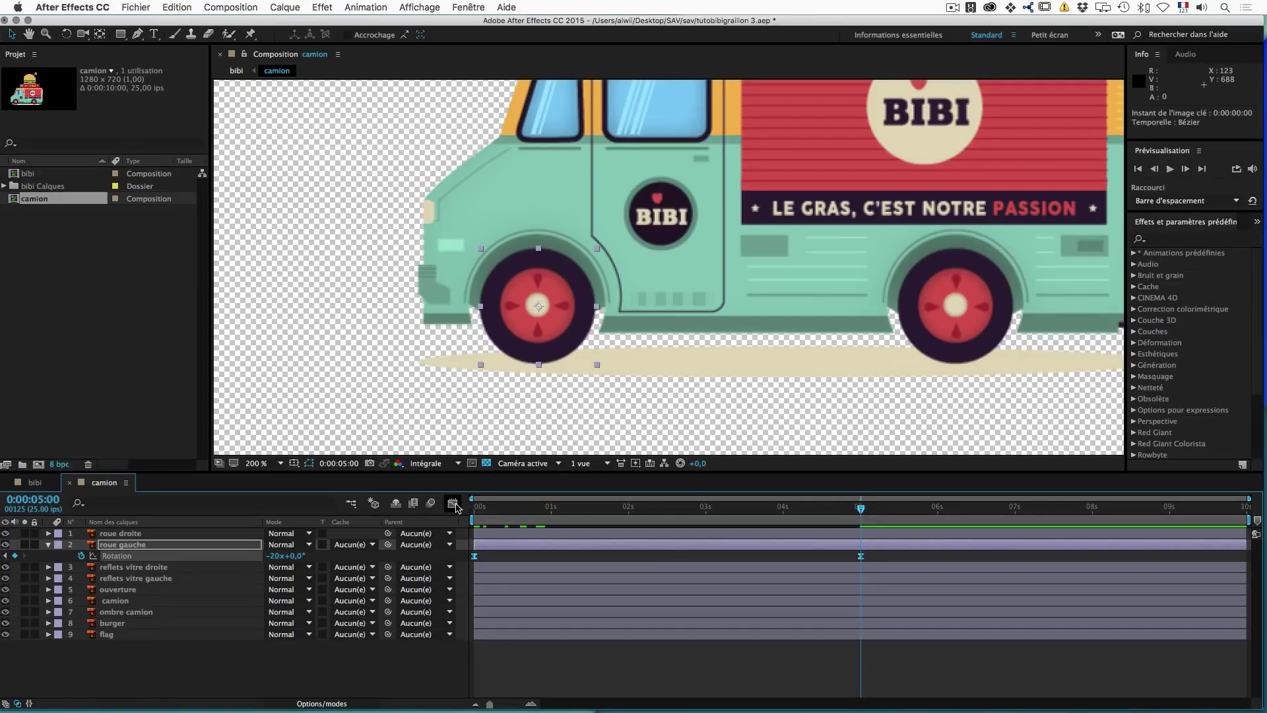
Step: Reshape the roue gauche Rotation speed curve for a long slowdown, peaking at about -3766 °/s near 1.3 s, and return to the layer bars
click(453, 503)
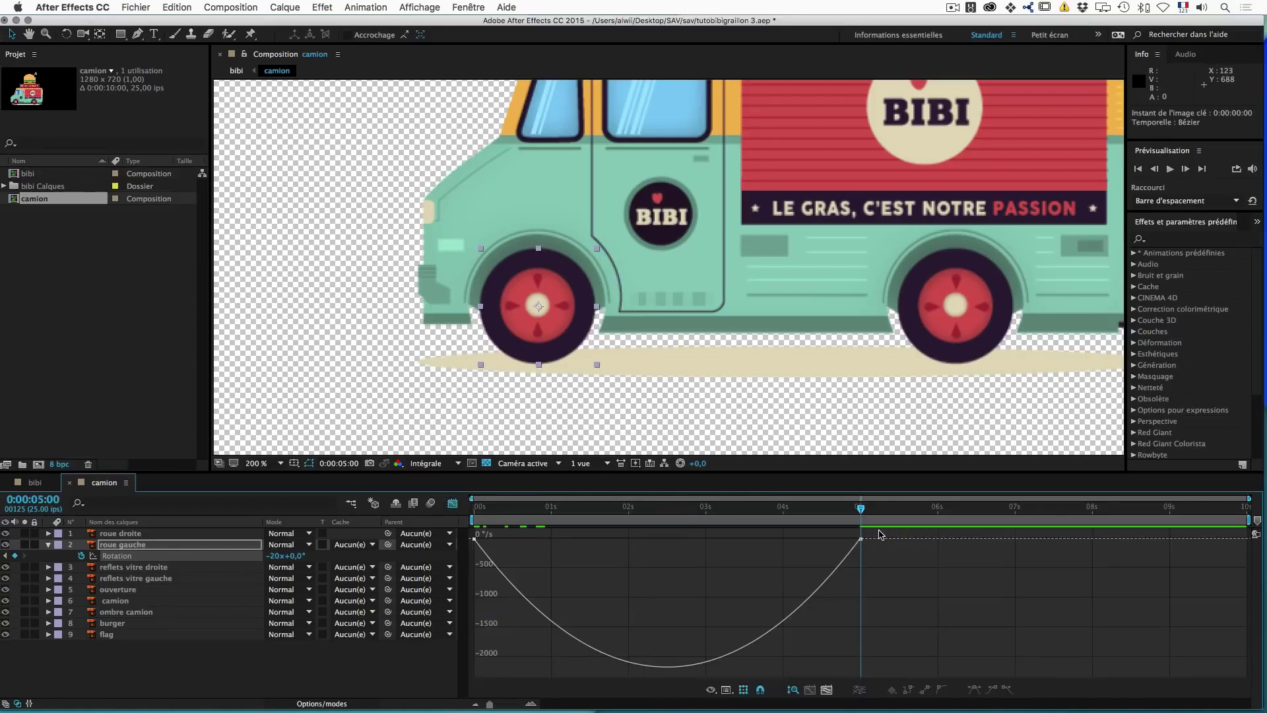
drag(882, 531, 832, 562)
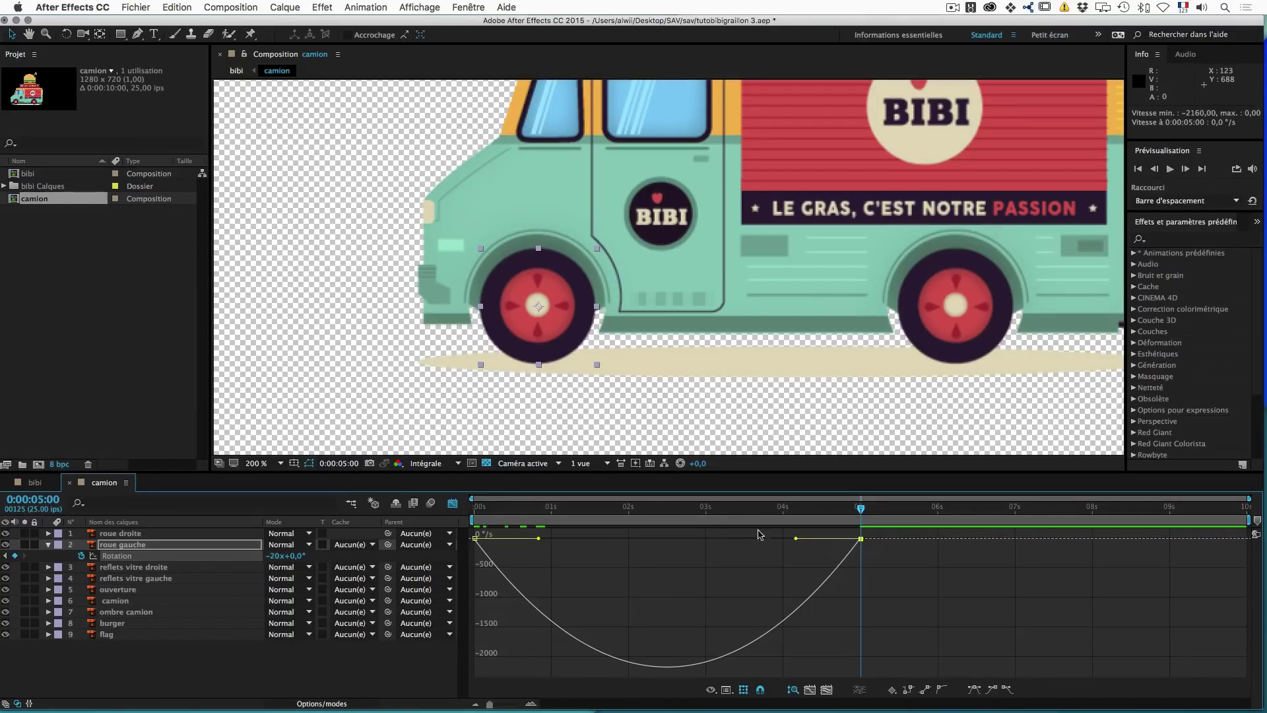
drag(881, 532, 705, 538)
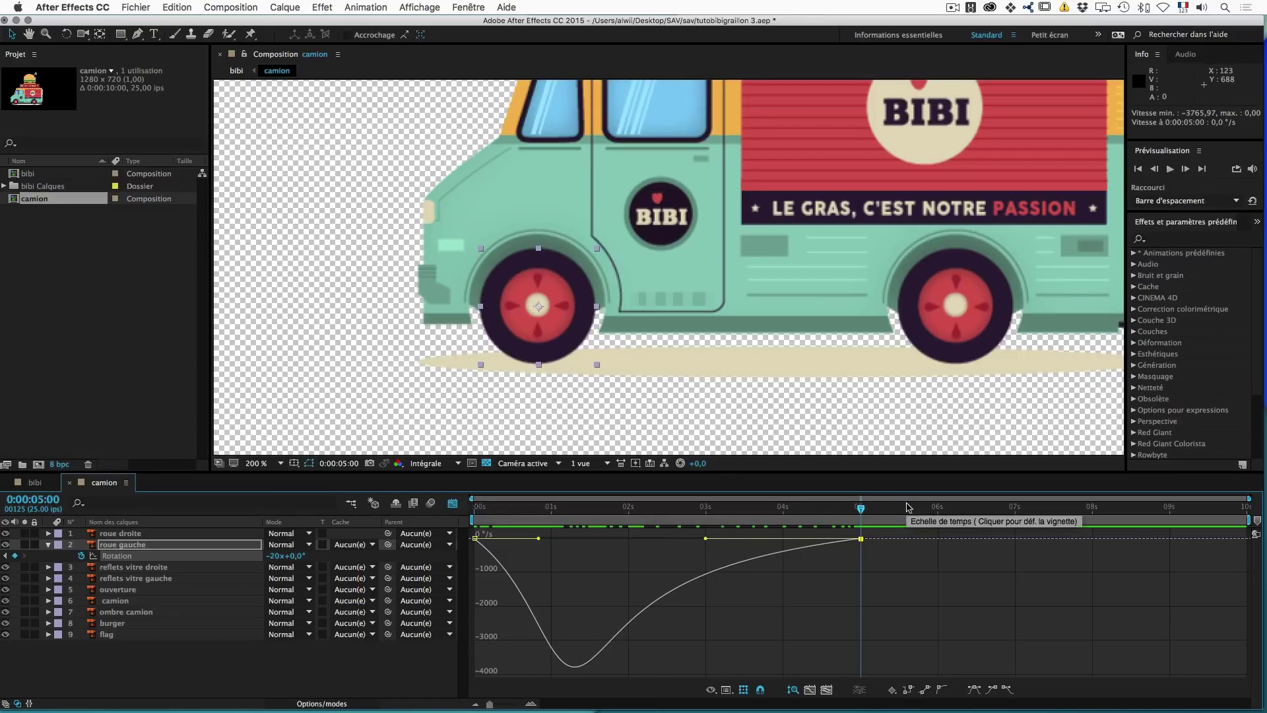
drag(861, 509, 789, 509)
drag(623, 516, 432, 505)
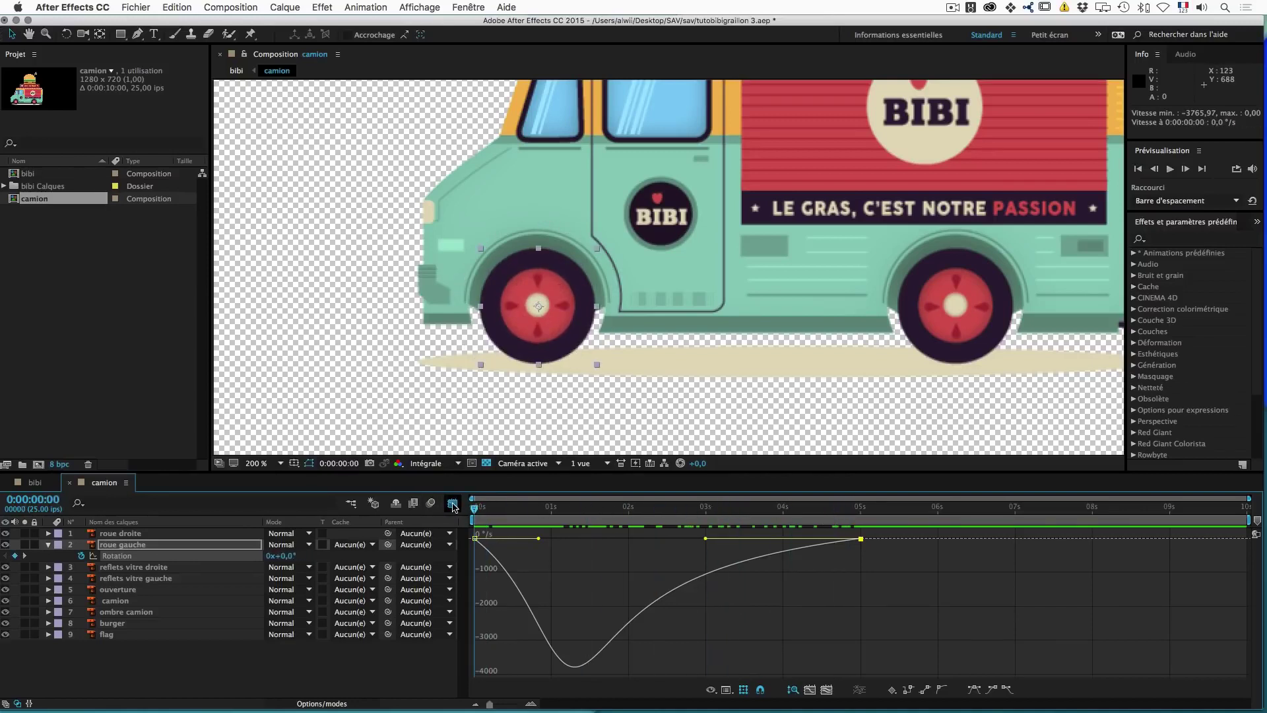
click(453, 504)
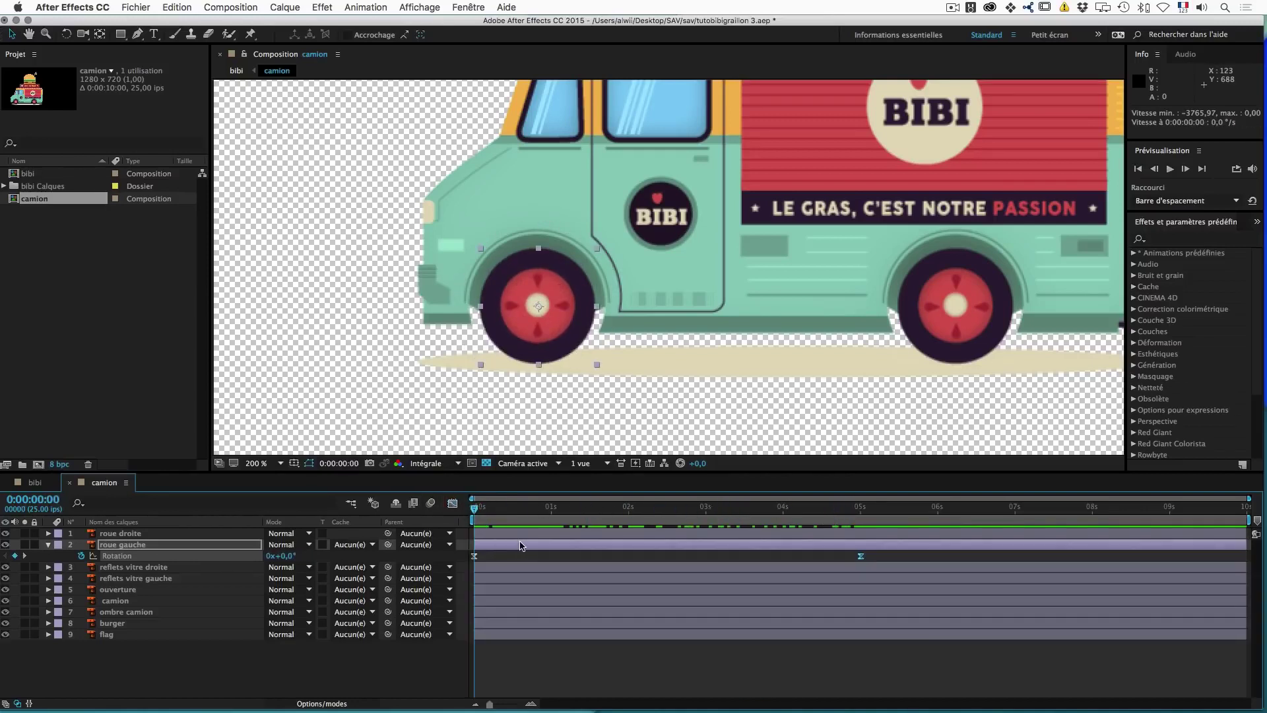
Step: Copy both Rotation keyframes from roue gauche and paste them onto the roue droite layer at 0:00:00:00
click(135, 534)
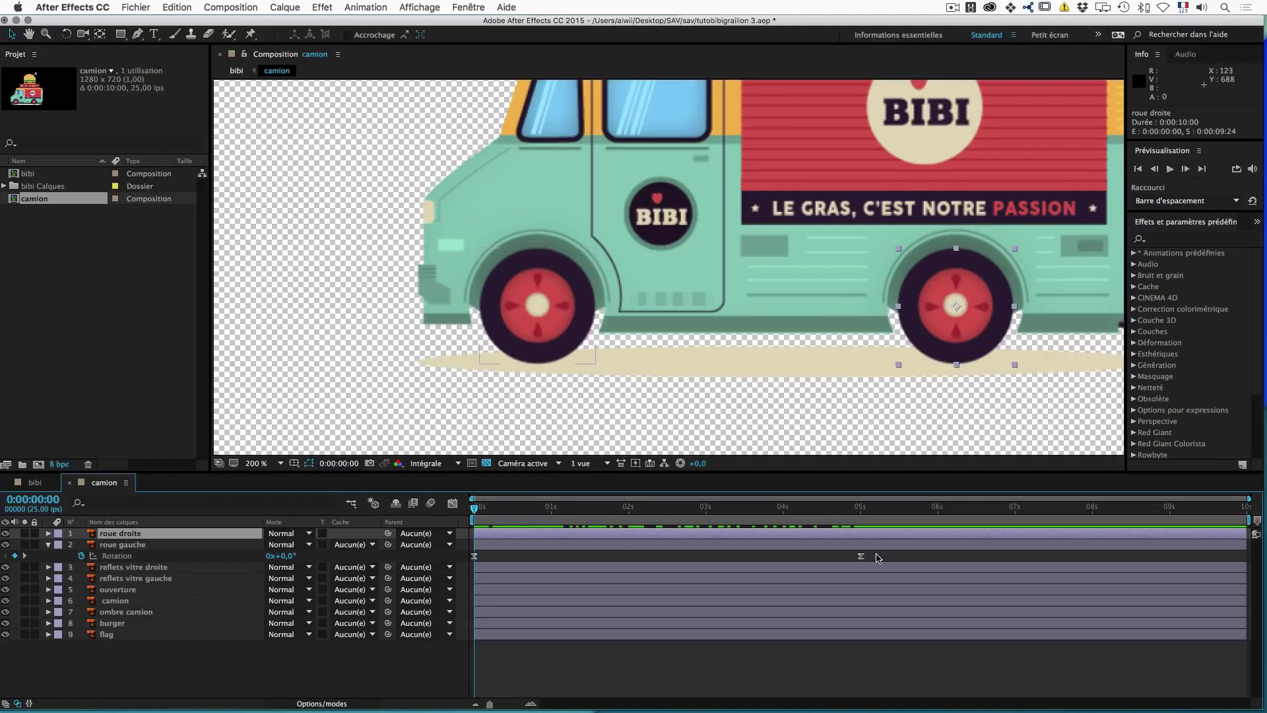
drag(881, 558, 471, 559)
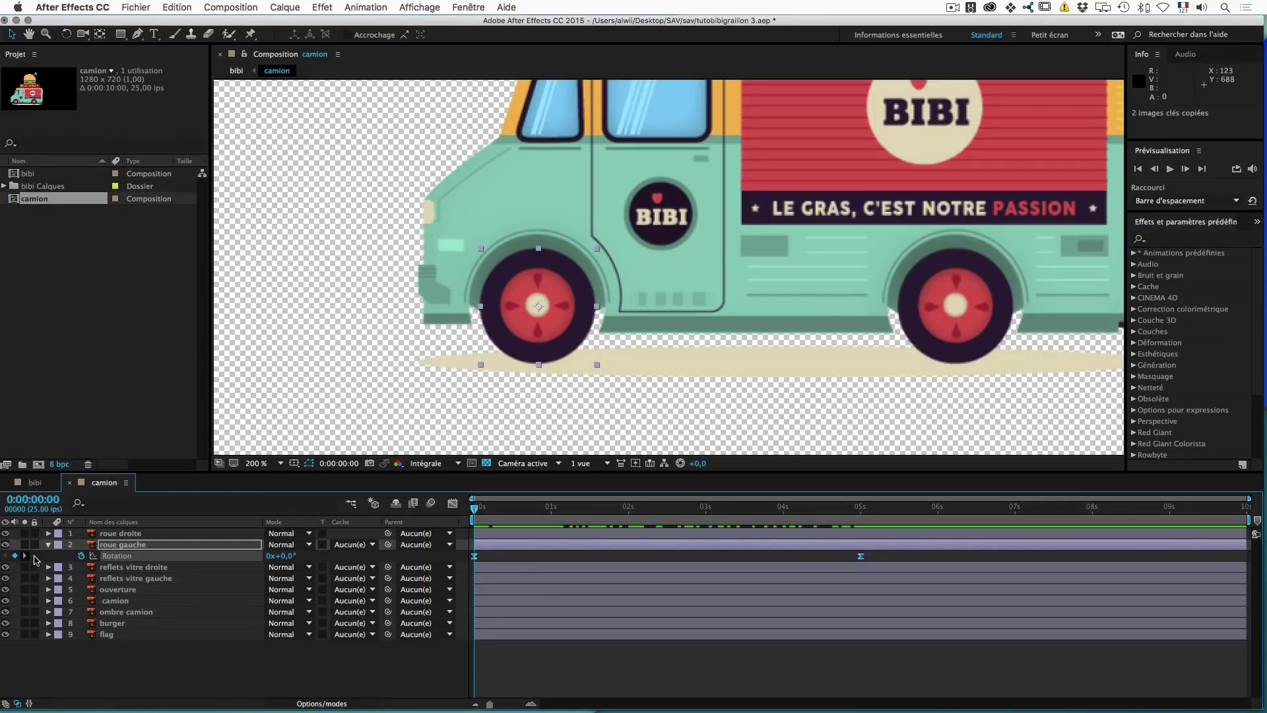
click(133, 535)
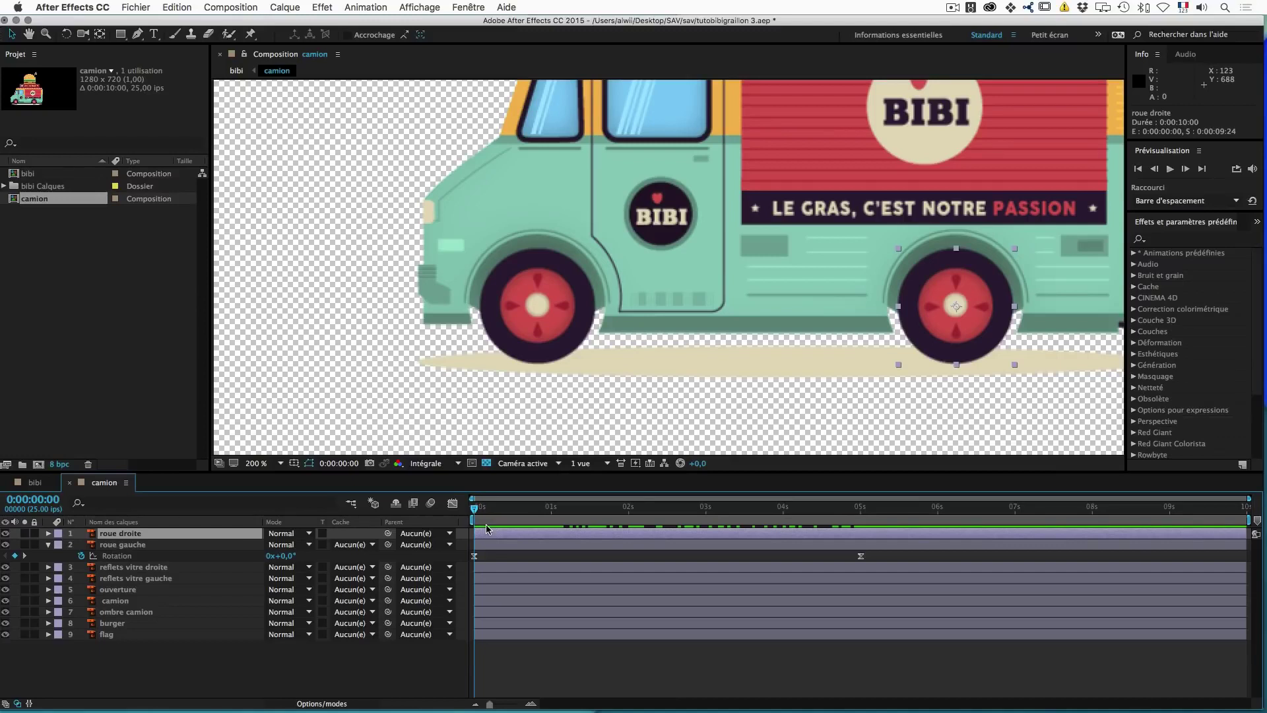
key(super+v)
drag(475, 508, 365, 511)
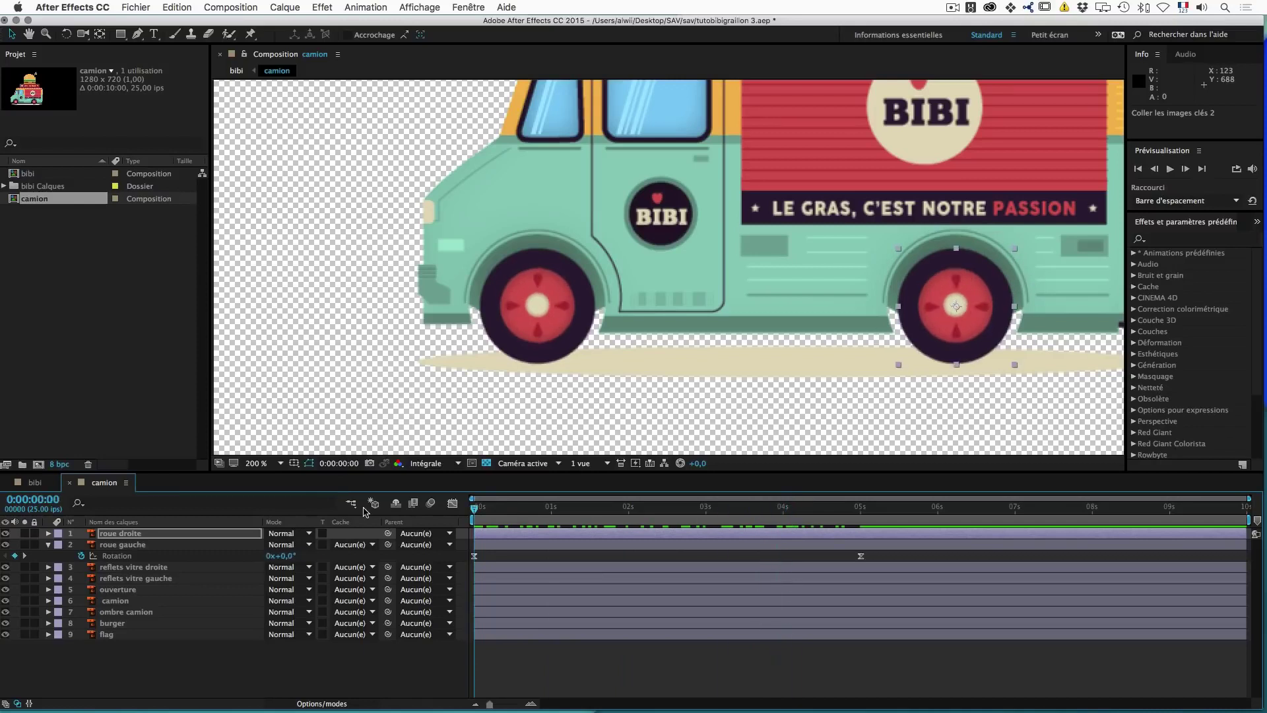
Step: End the camion composition's work area at 0:00:05:11 and preview both wheels spinning
key(comma)
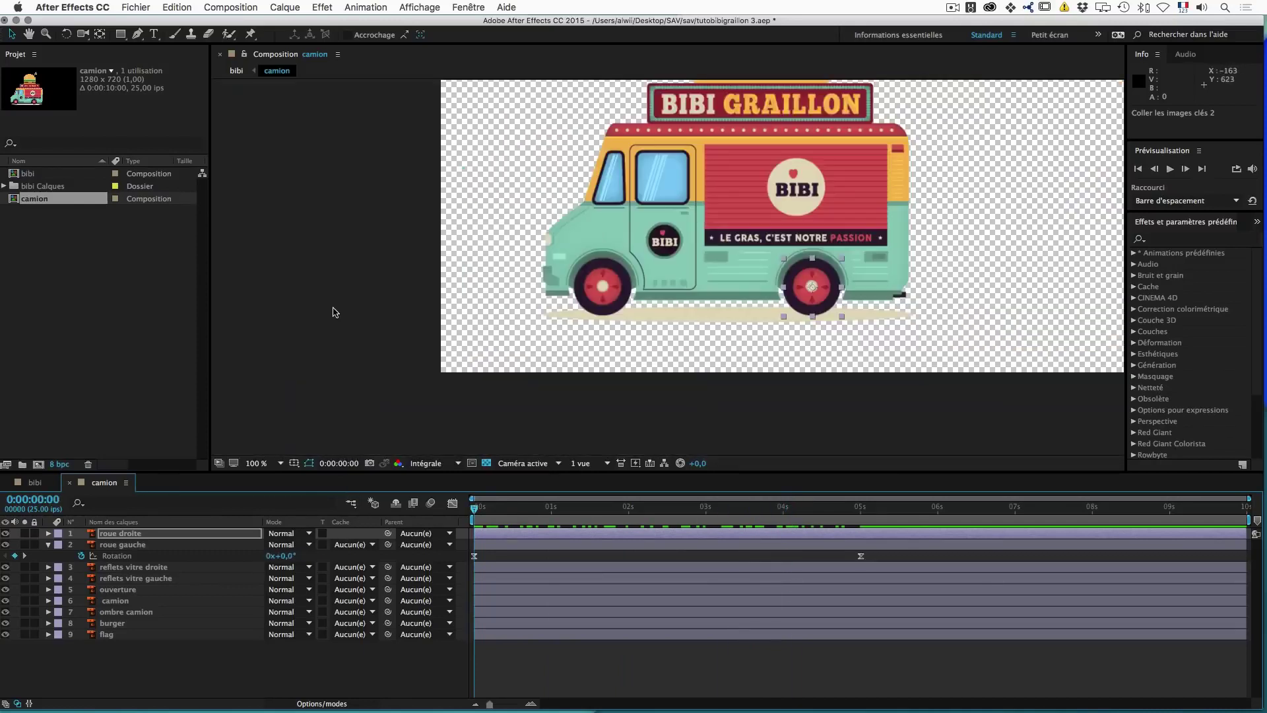
click(885, 508)
drag(885, 508, 895, 509)
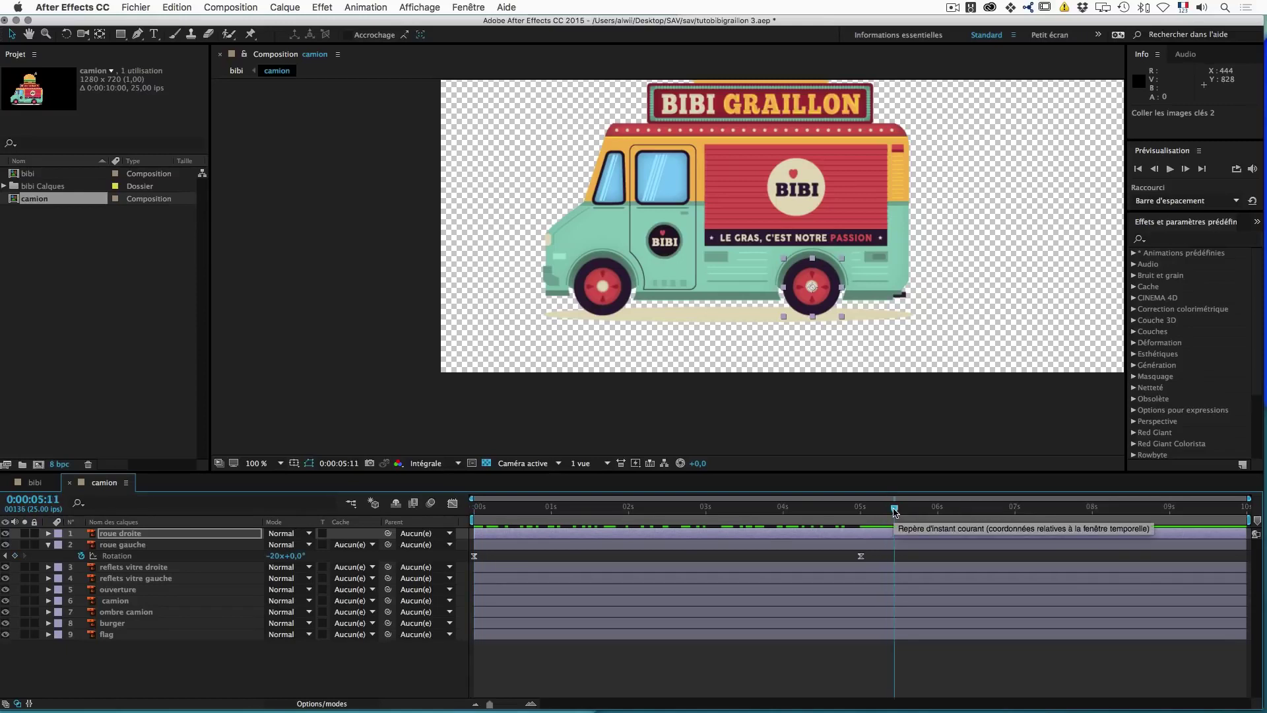
key(n)
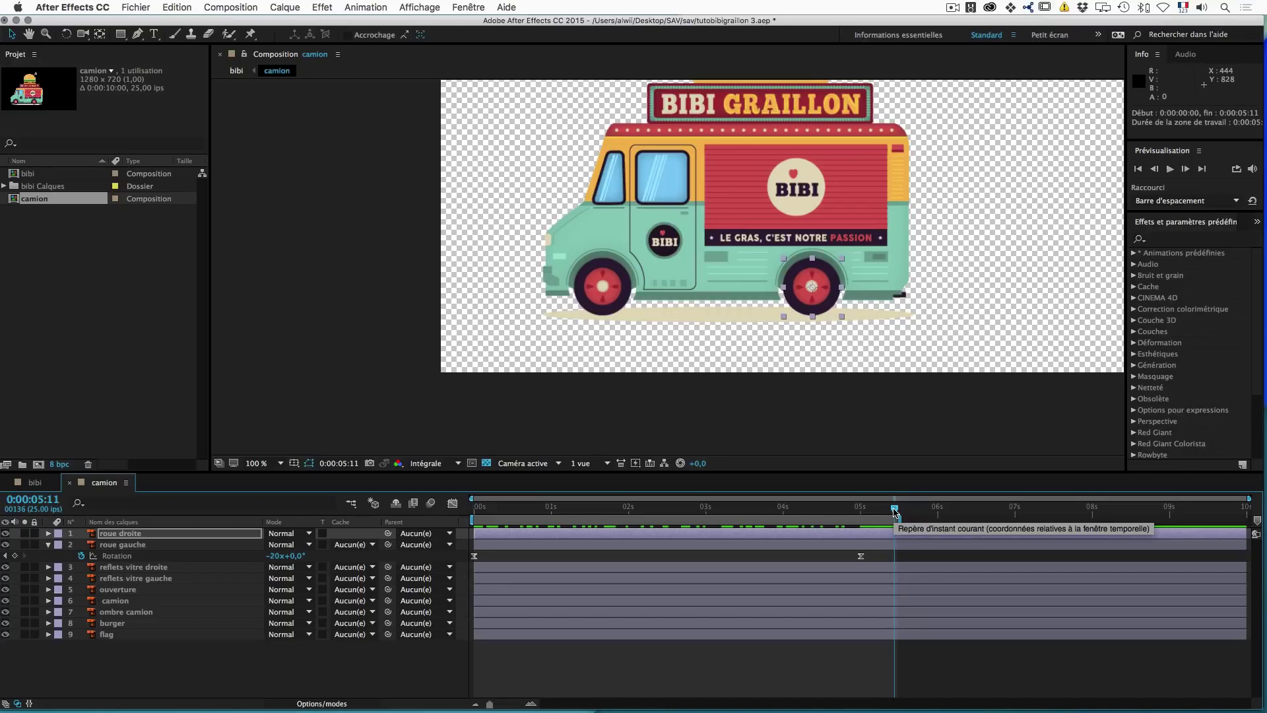
key(space)
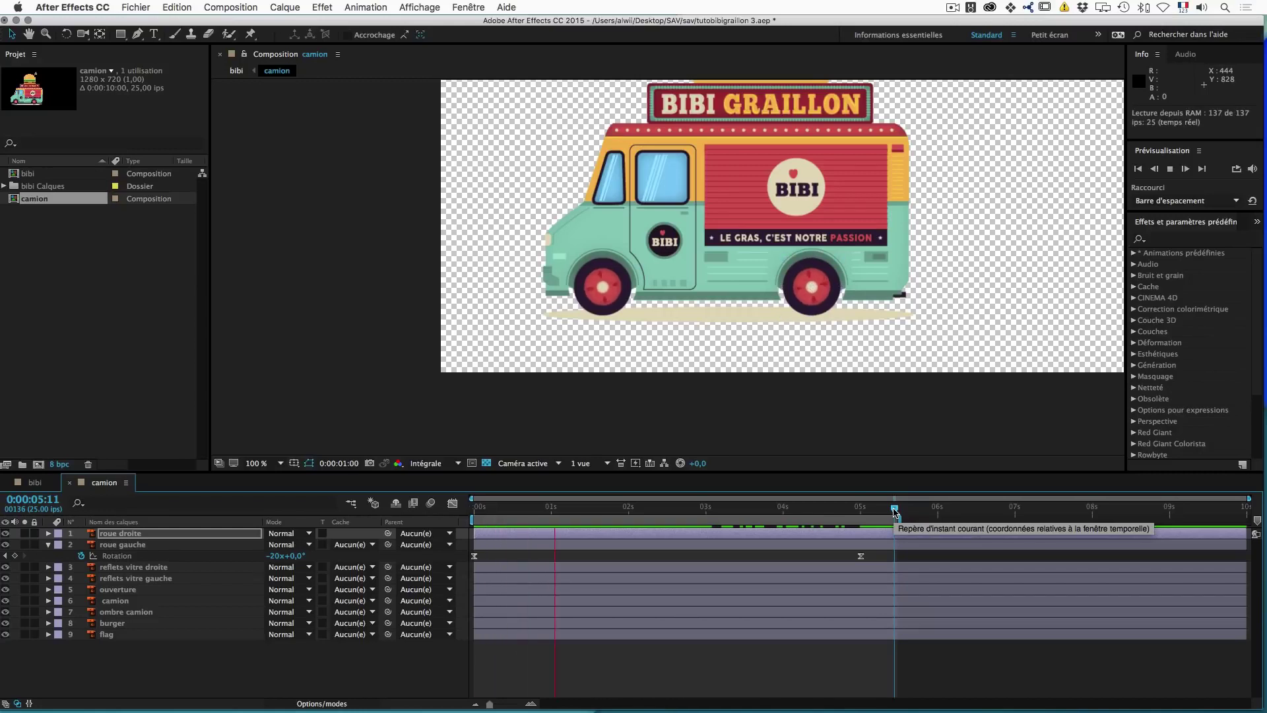
key(space)
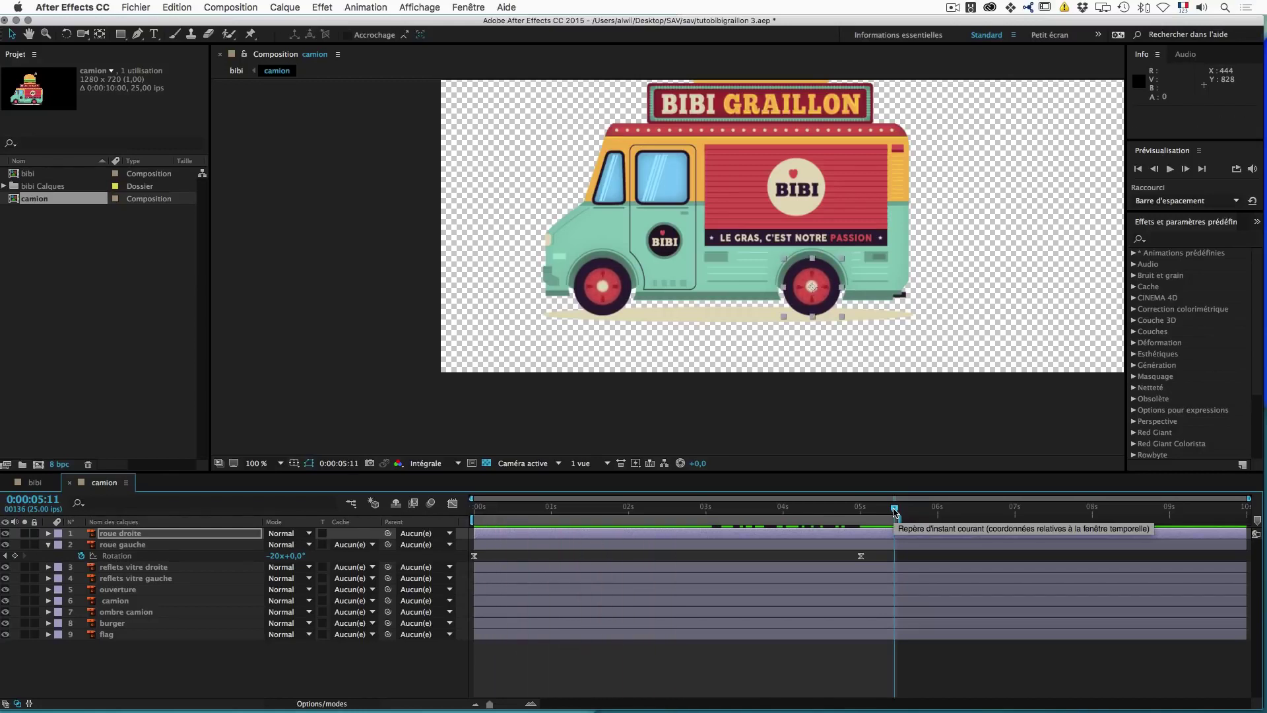
Step: Enable motion blur on the roue gauche and roue droite layers and for the whole camion composition
click(322, 704)
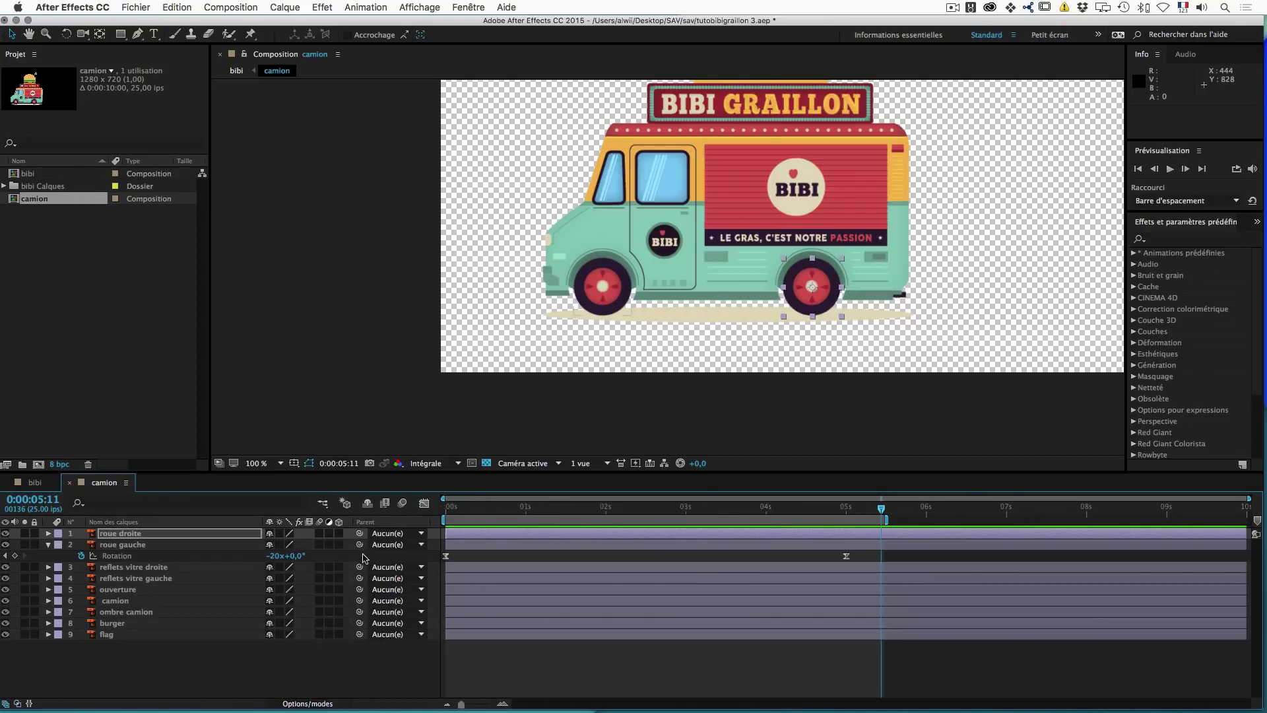
click(320, 545)
click(319, 533)
click(403, 503)
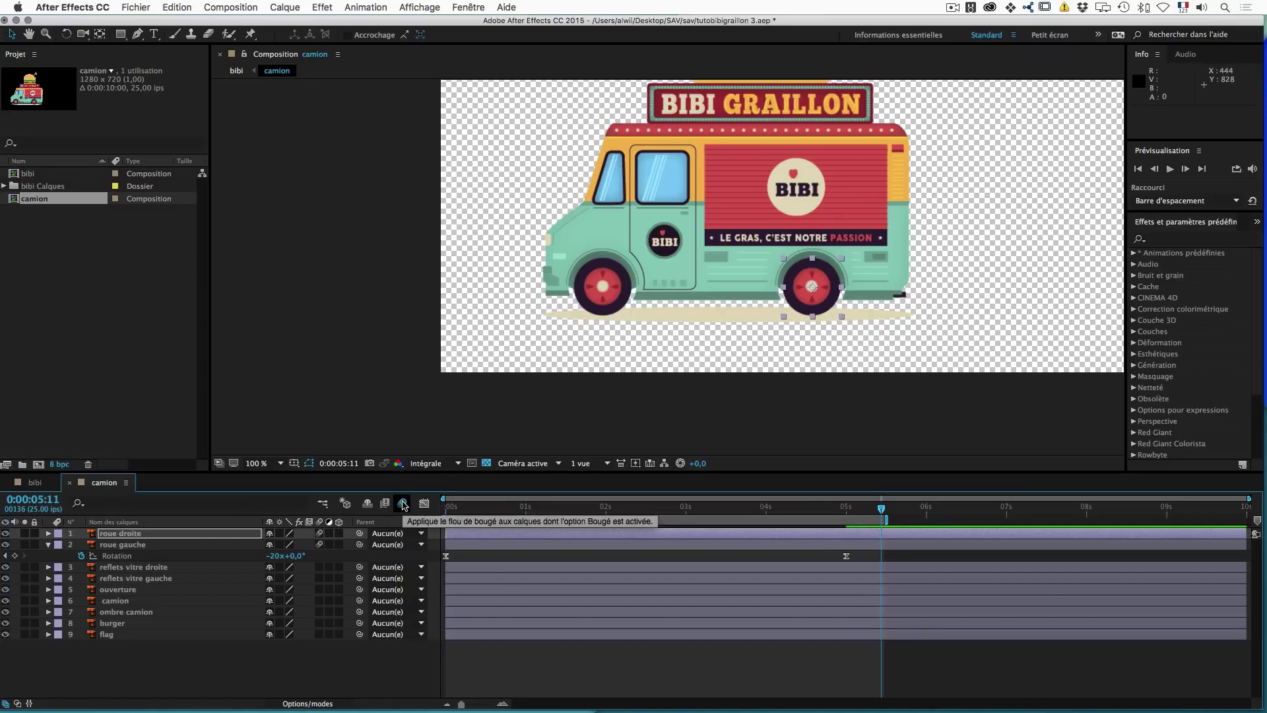
Step: Preview both wheels spinning with motion blur and return the current time to 0:00:00:00
key(space)
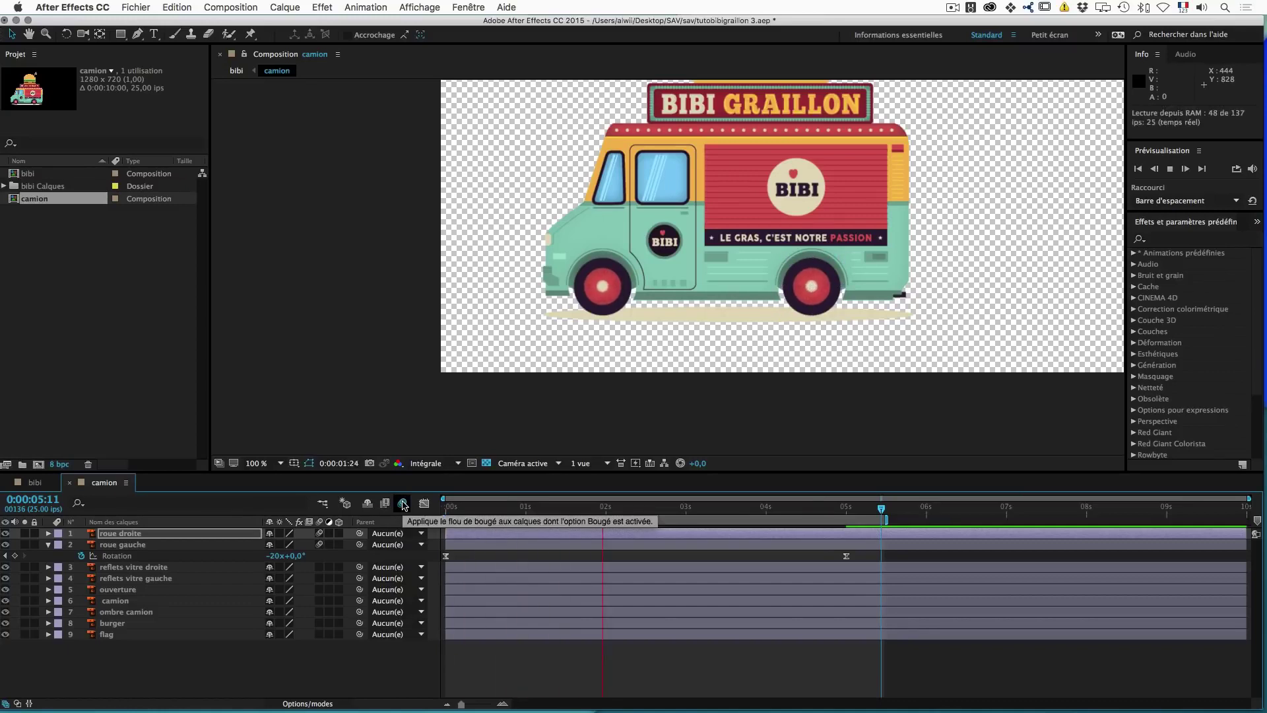
key(space)
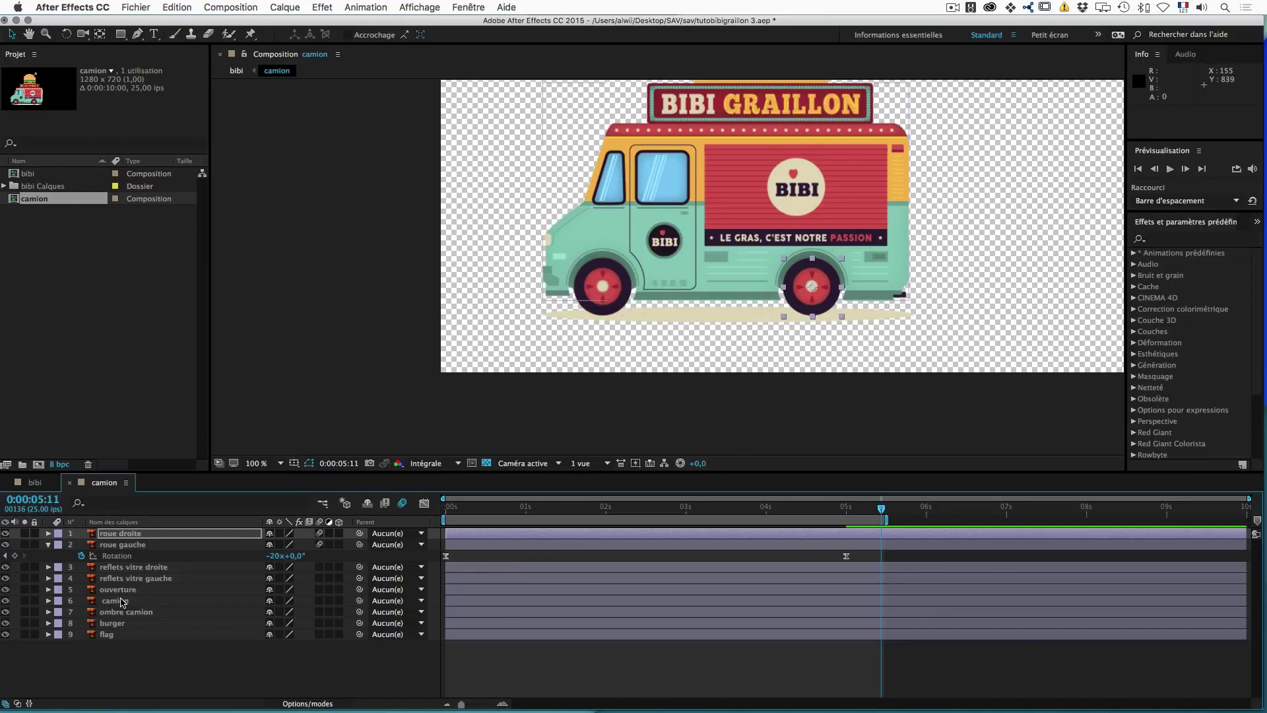
drag(498, 510, 440, 509)
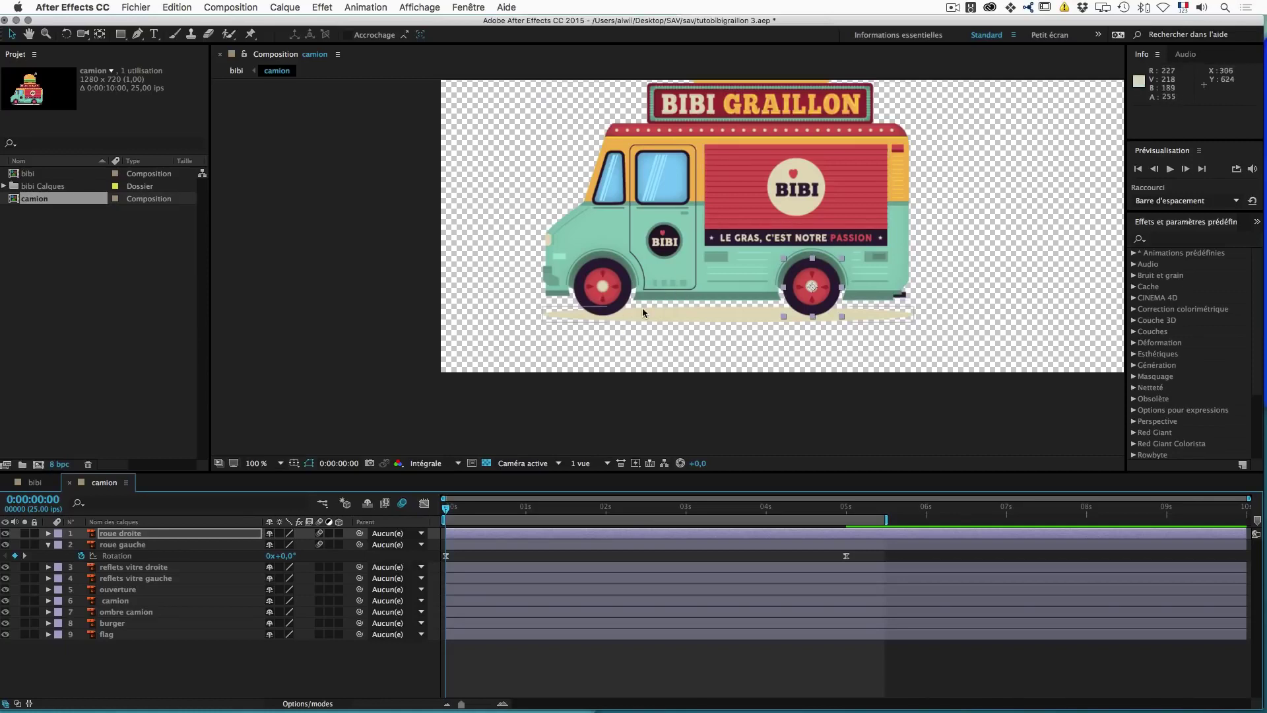
Step: Switch off motion blur for the whole camion composition and reveal the camion layer's Position property
click(129, 602)
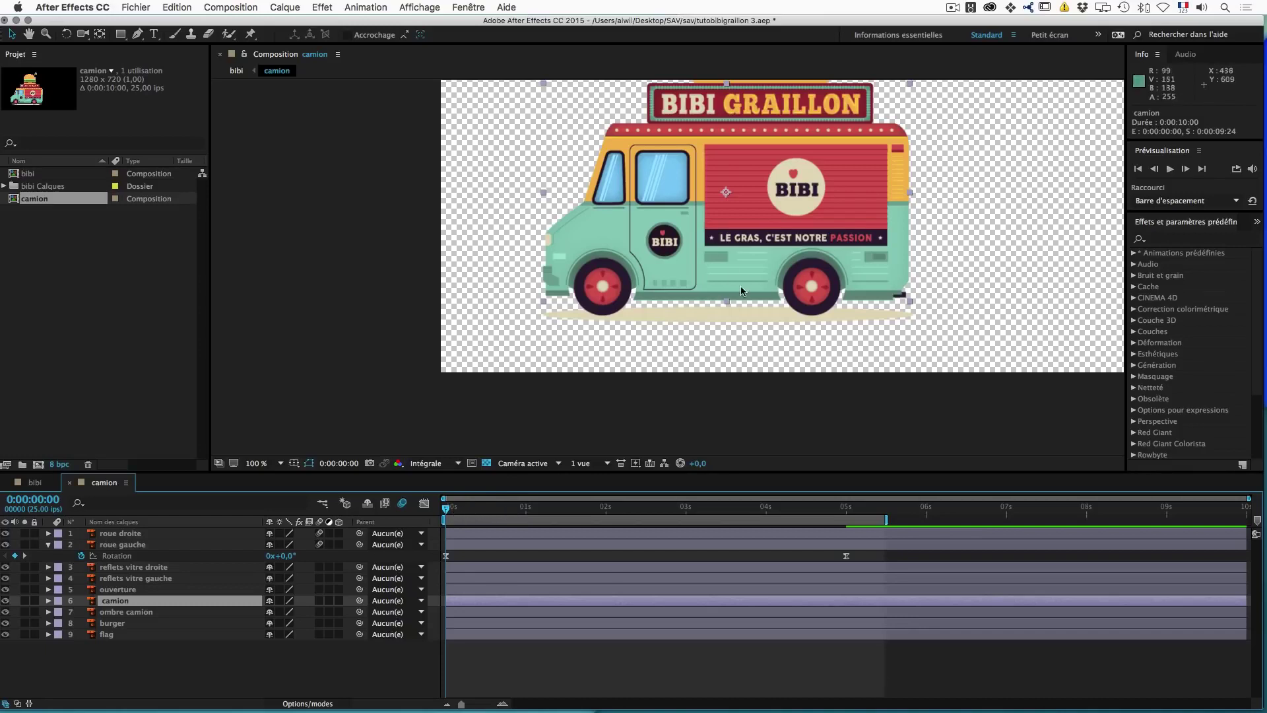
click(403, 504)
key(p)
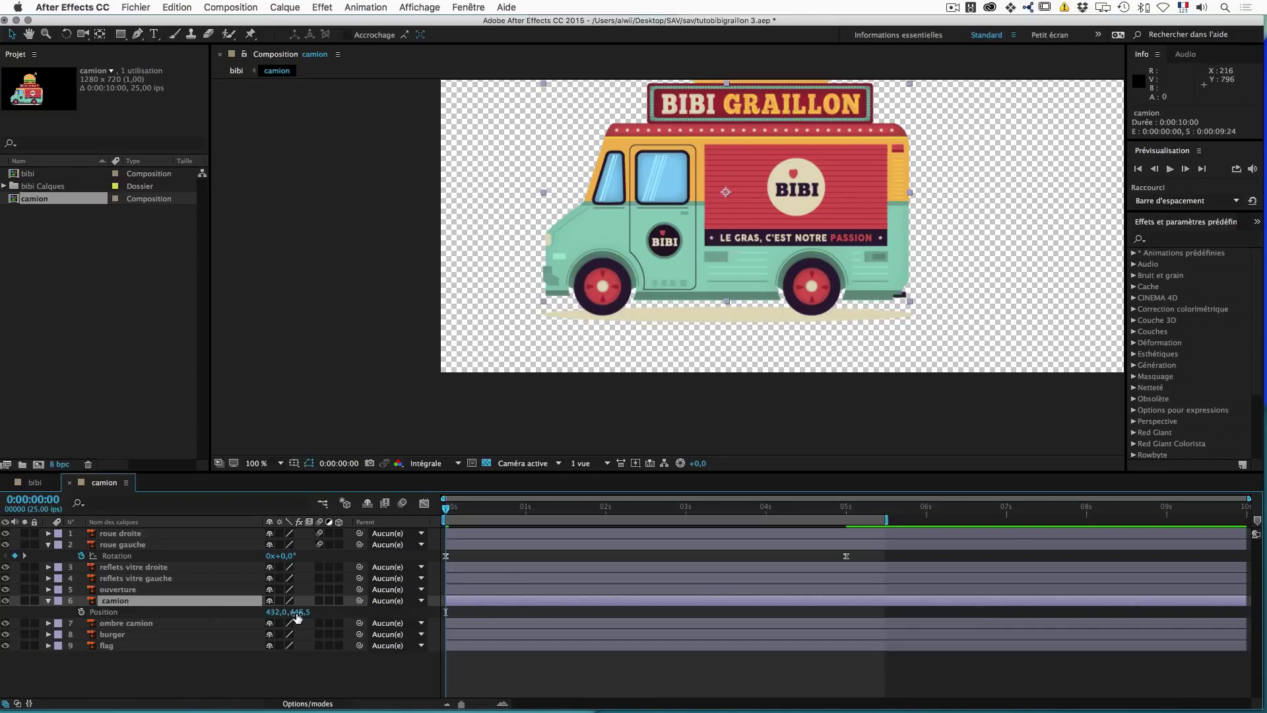
Step: Try shifting the camion layer vertically on its own, undo each shift and deselect the layer
drag(296, 612, 302, 612)
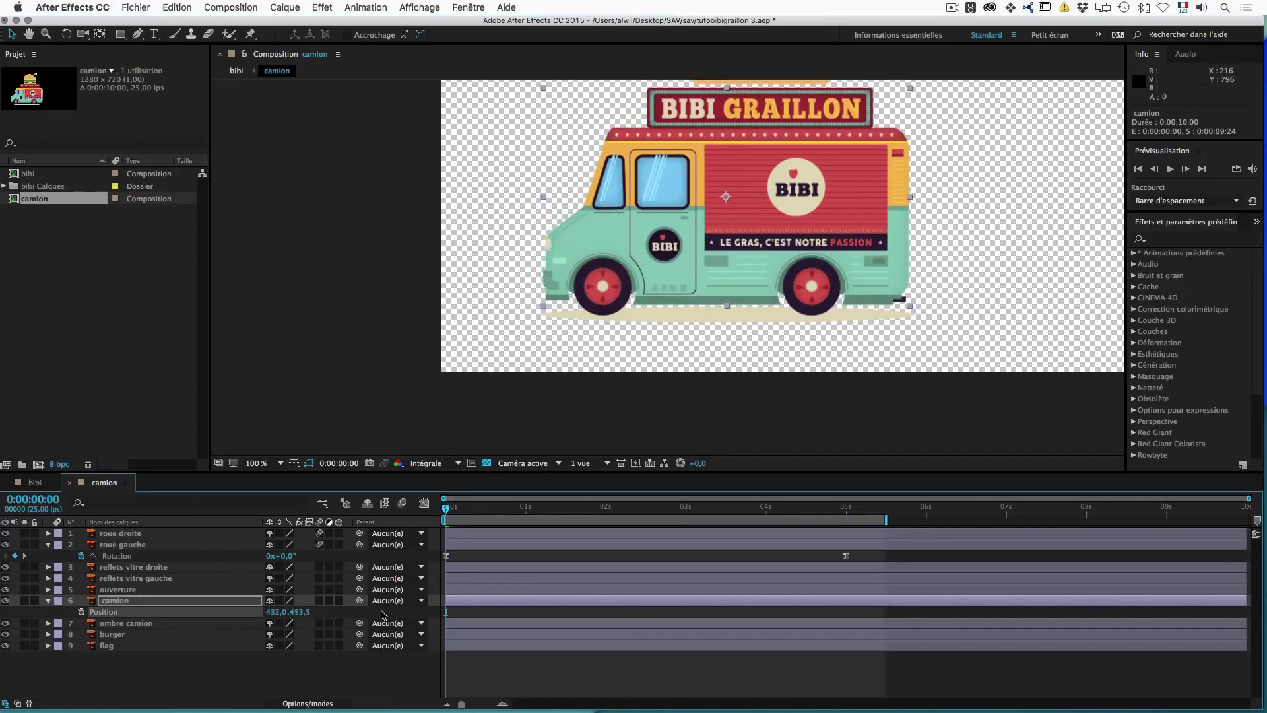
key(super+z)
scroll(594, 287, down, 4)
scroll(594, 287, up, 2)
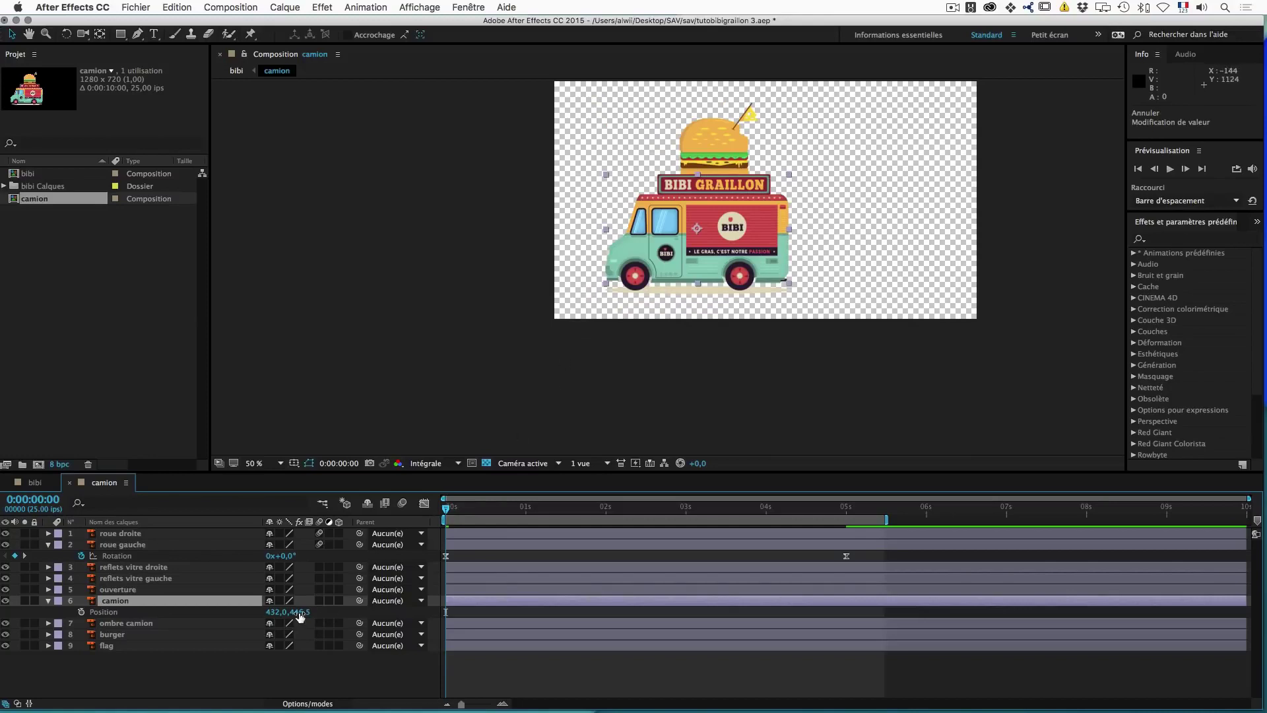
drag(304, 612, 562, 622)
key(super+z)
click(242, 673)
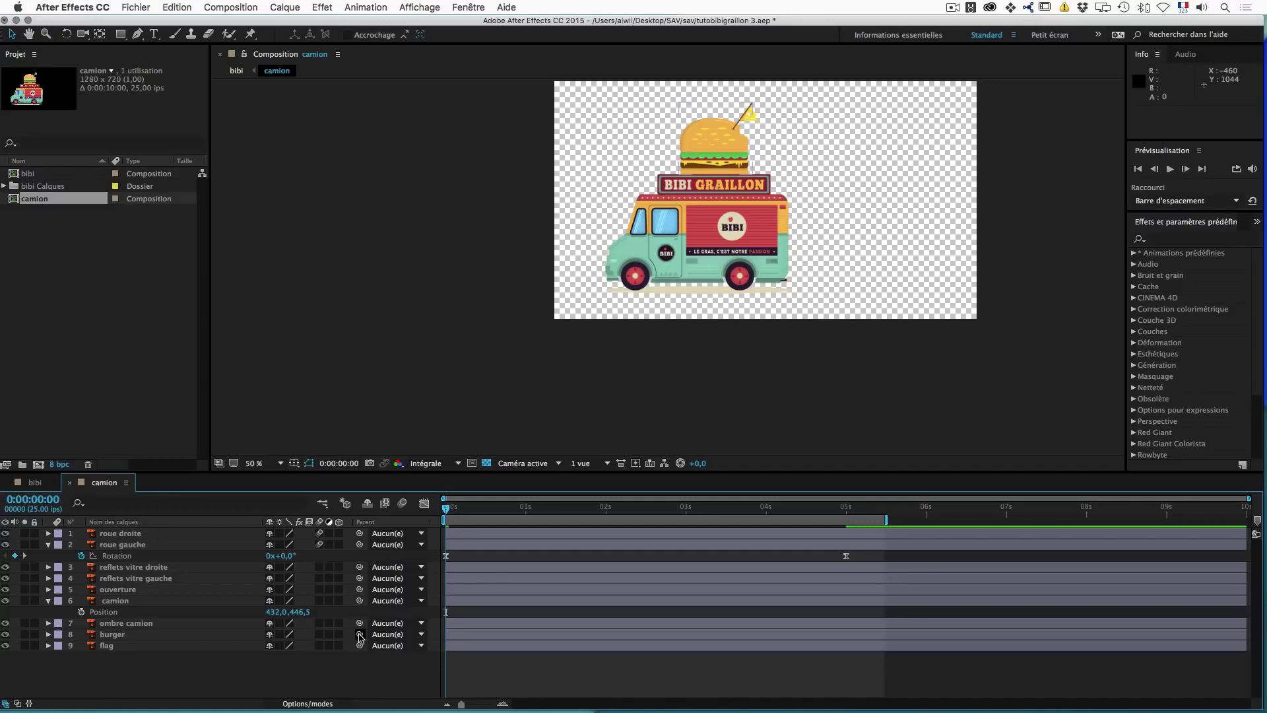
Step: Parent the burger layer to camion, test the link by raising camion, and undo that shift
drag(354, 636, 122, 605)
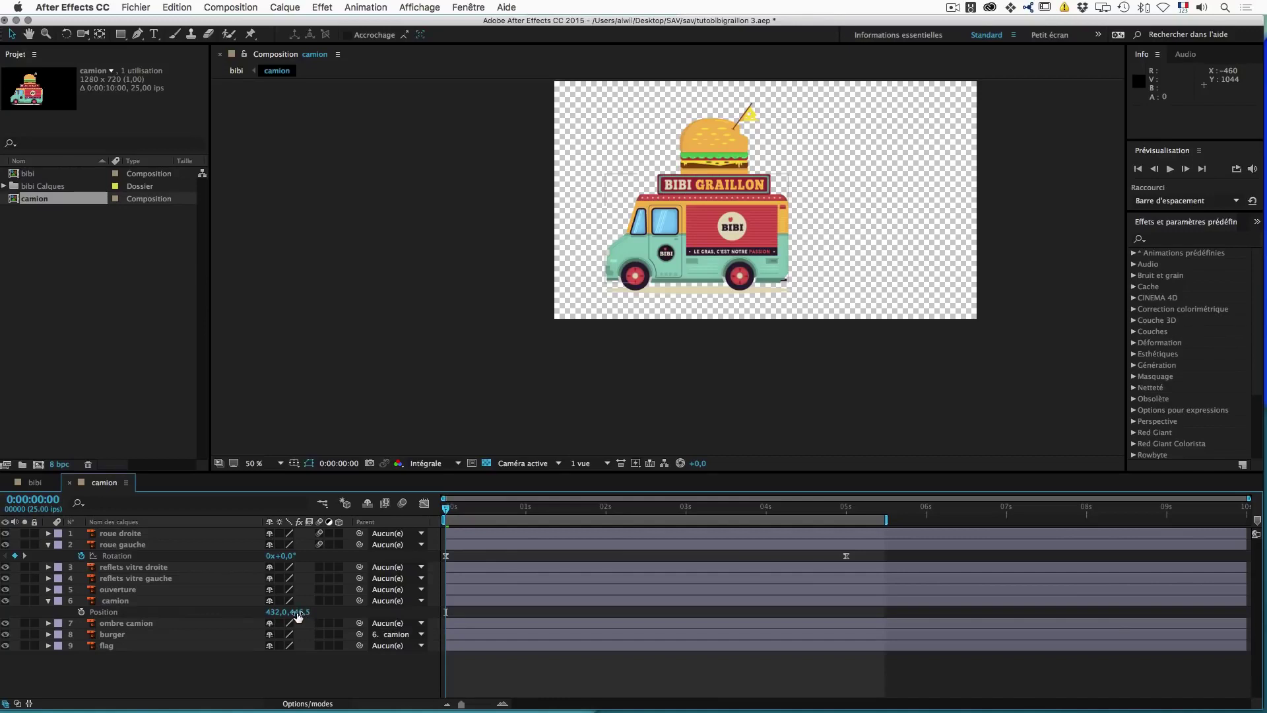
drag(302, 614, 152, 617)
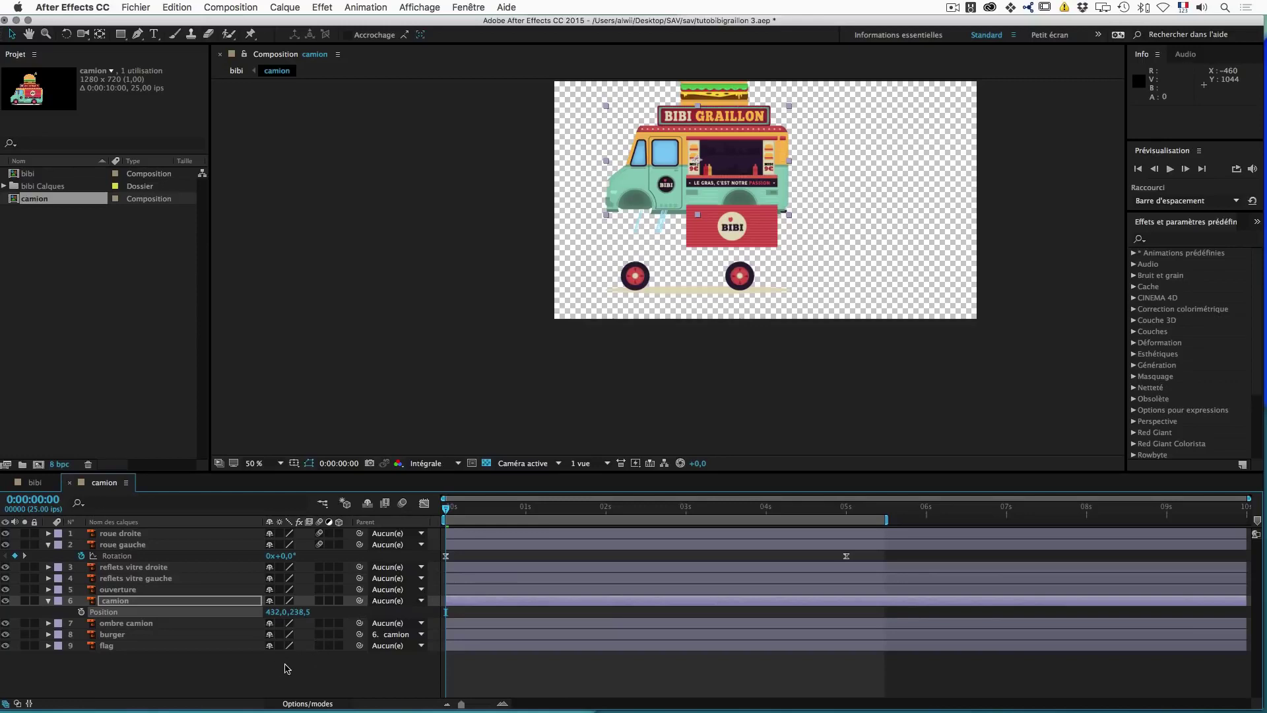
key(super+z)
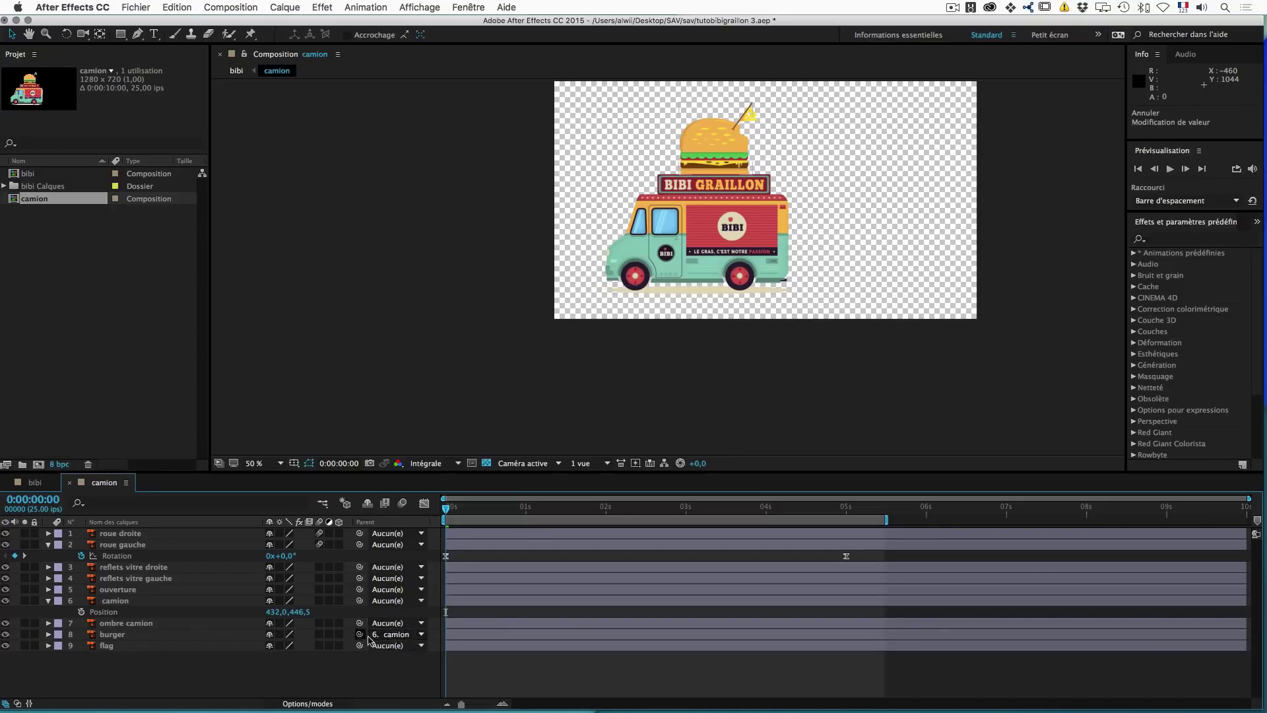
Step: Parent the reflets vitre droite, reflets vitre gauche, ouverture and ombre camion layers to the camion layer
click(124, 590)
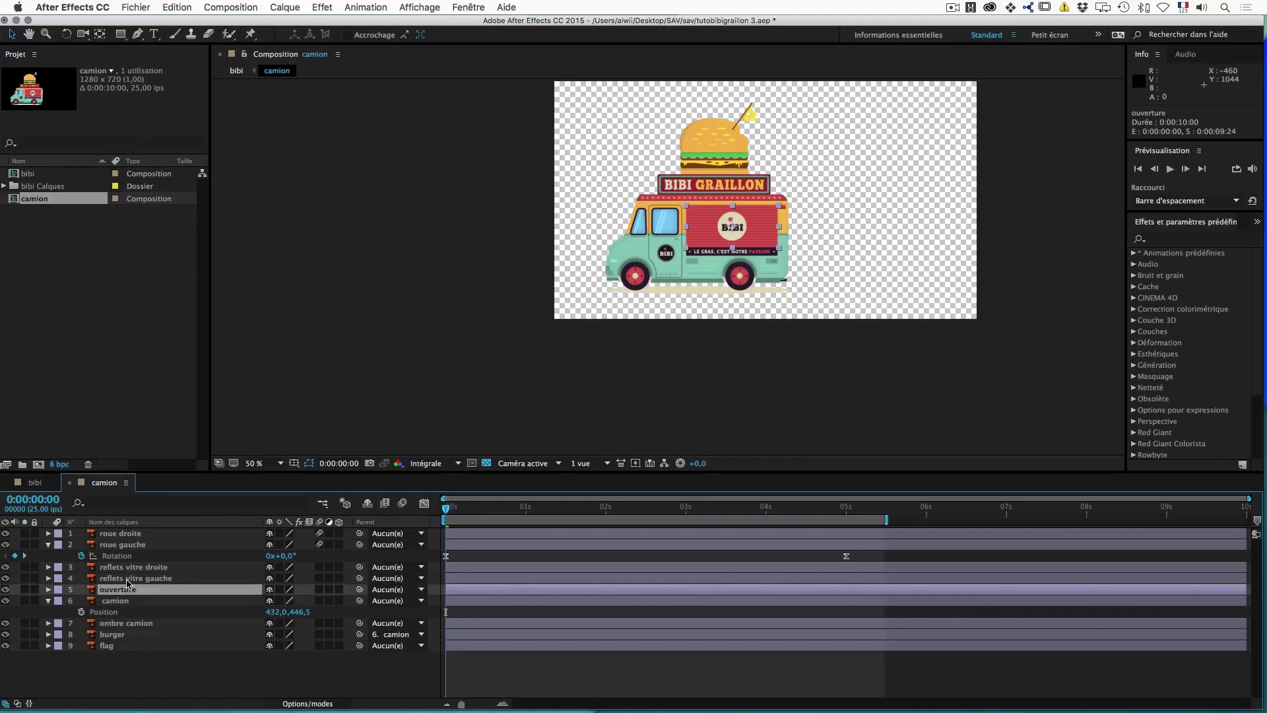
shift+click(127, 579)
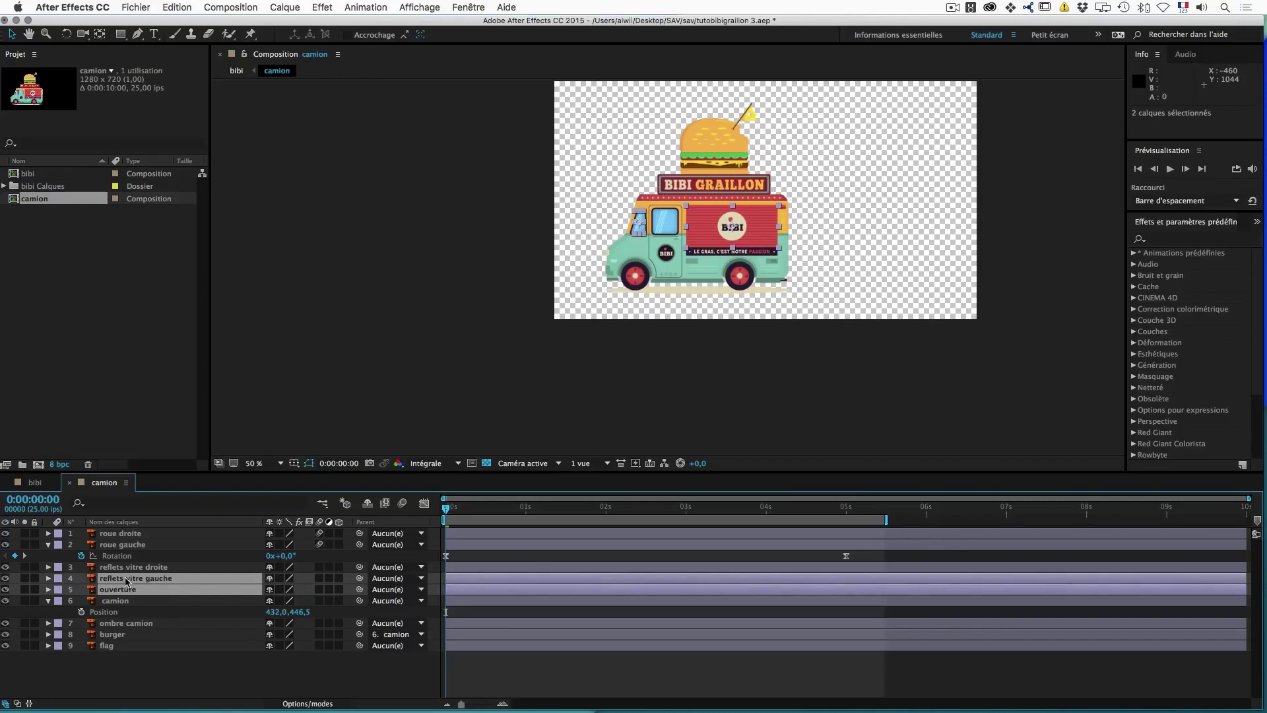
shift+click(130, 568)
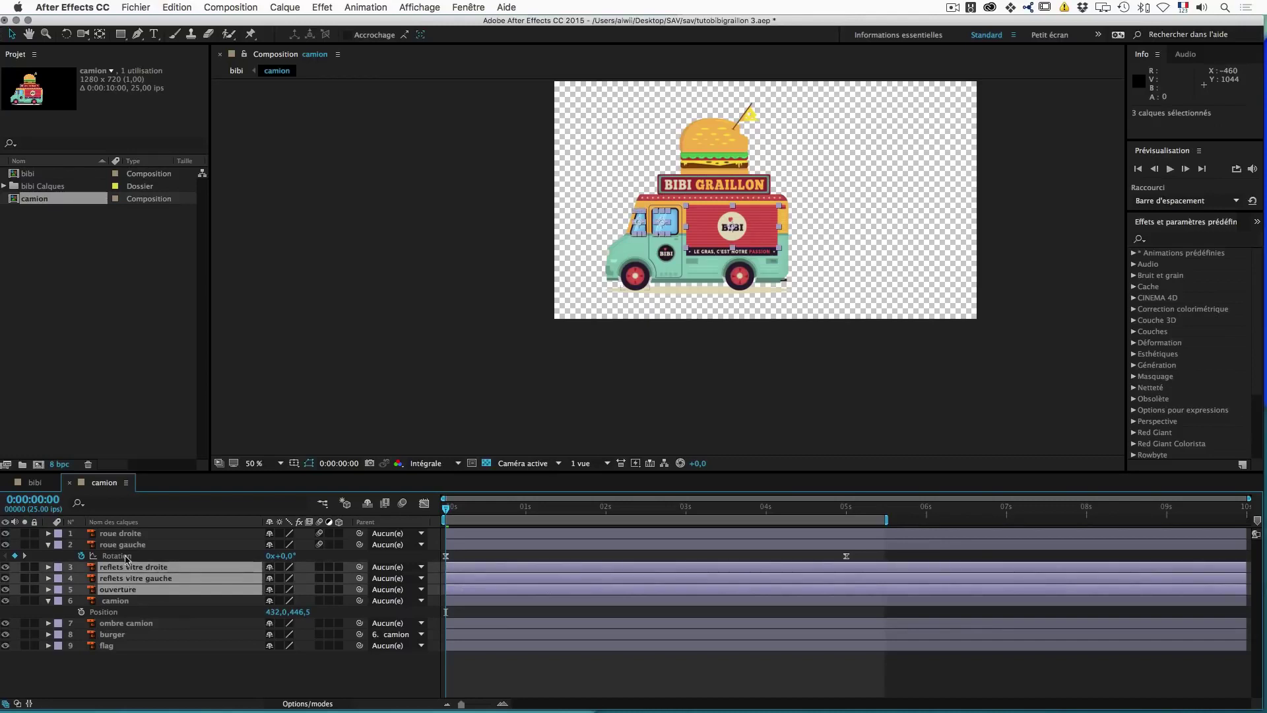
super+click(125, 624)
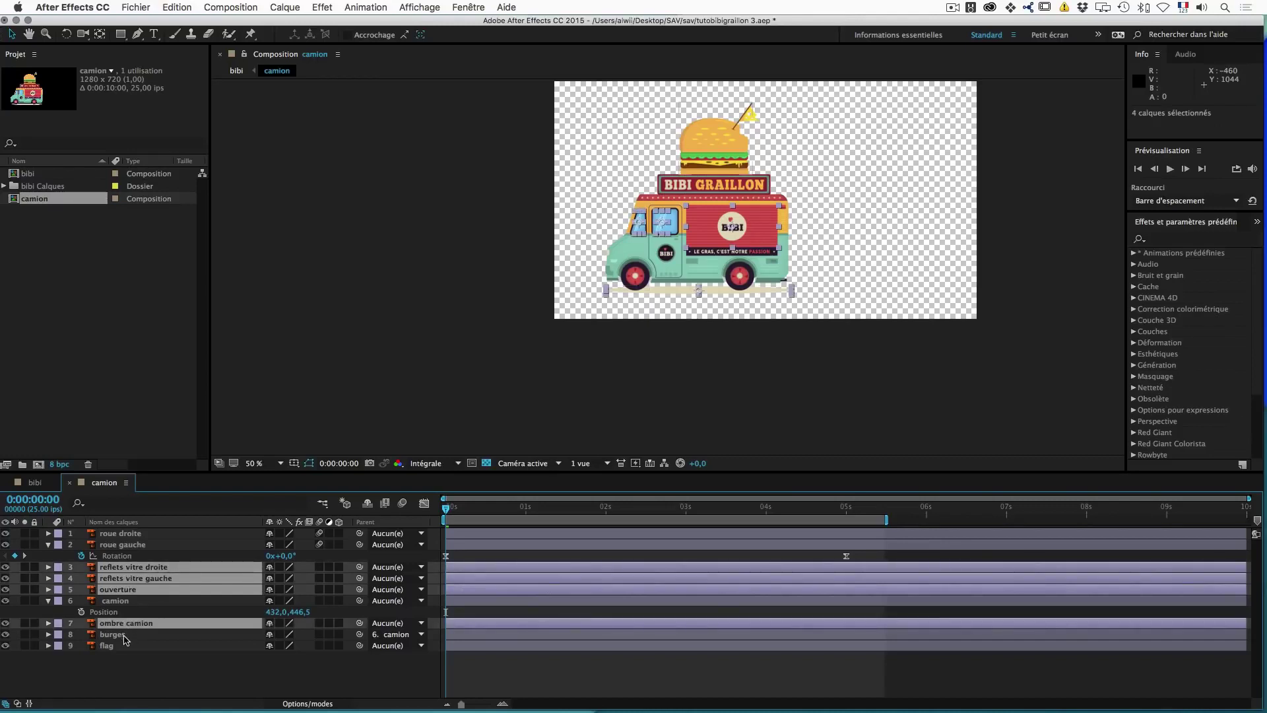
drag(360, 625, 125, 605)
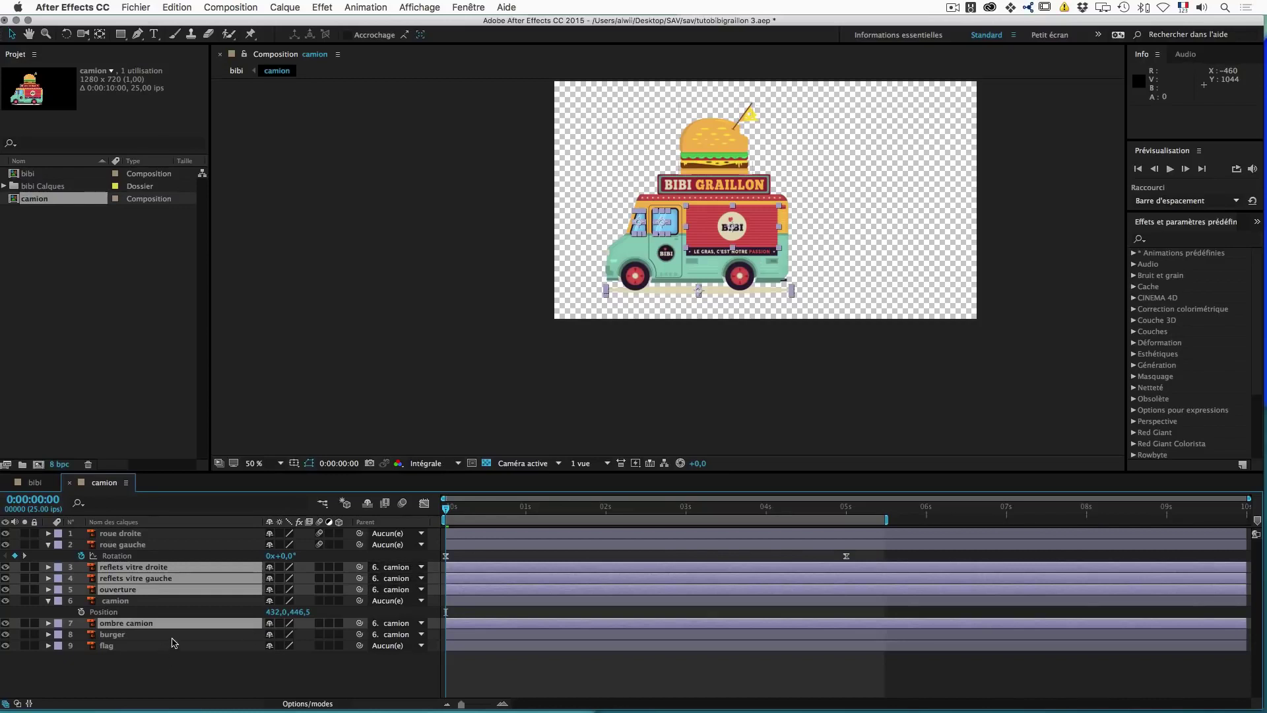
Step: Test the links by shifting camion vertically, undo the shift, and parent the flag layer to burger
drag(293, 611, 438, 531)
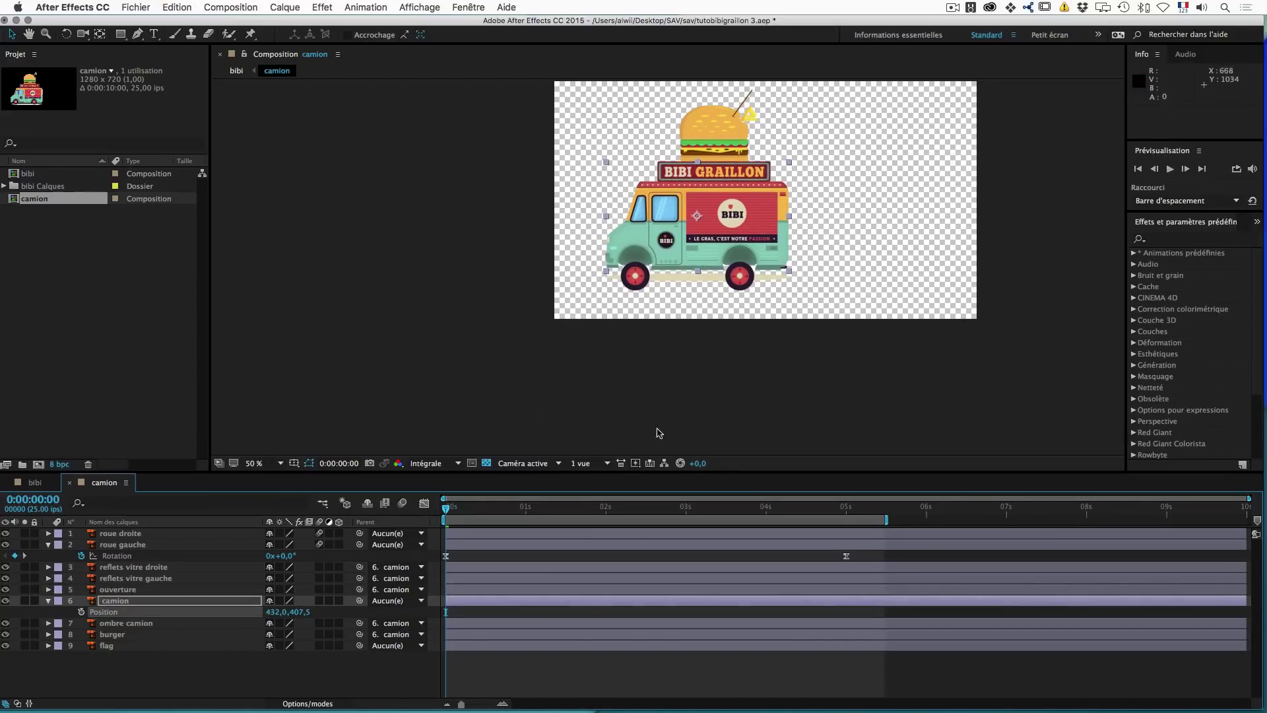
key(super+z)
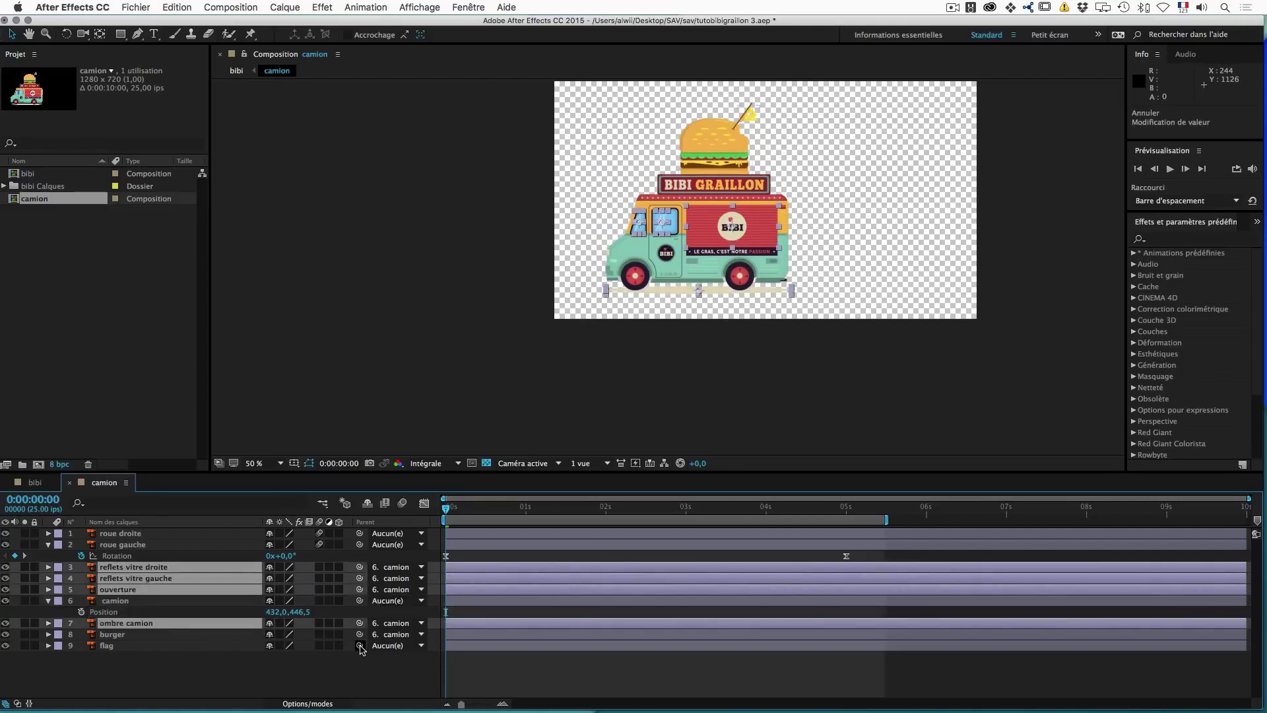
drag(359, 645, 120, 640)
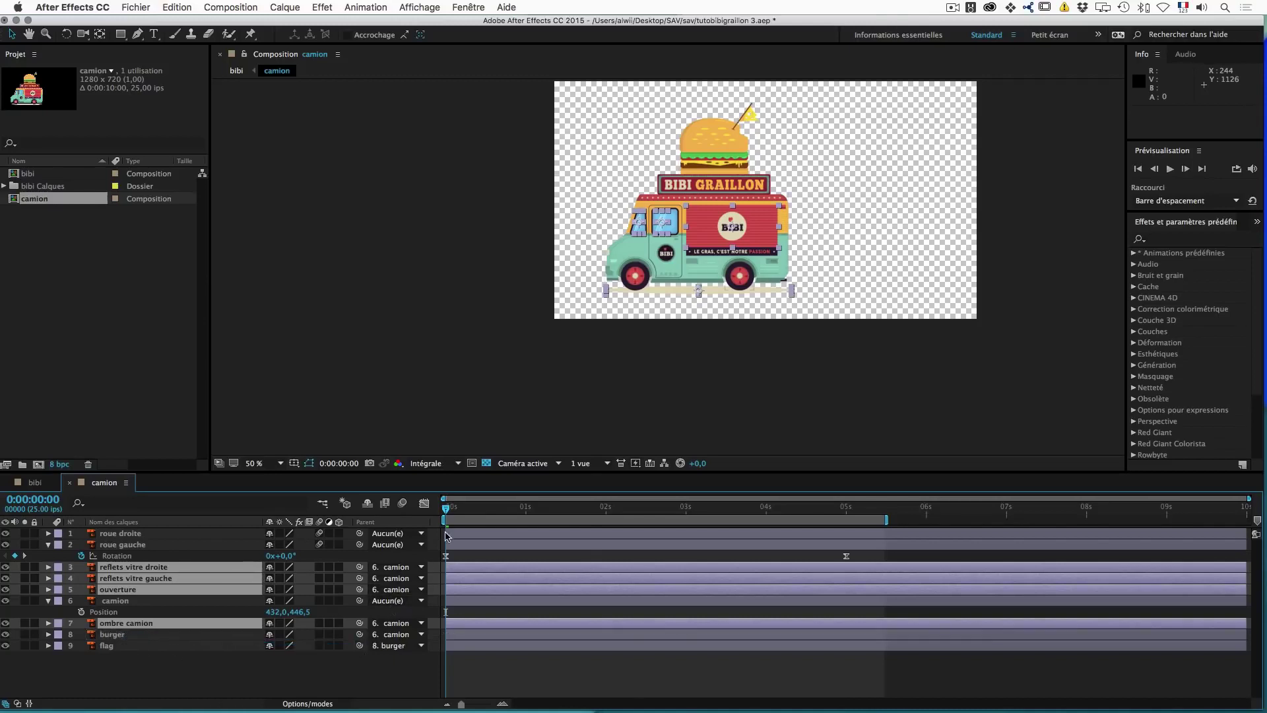
click(247, 686)
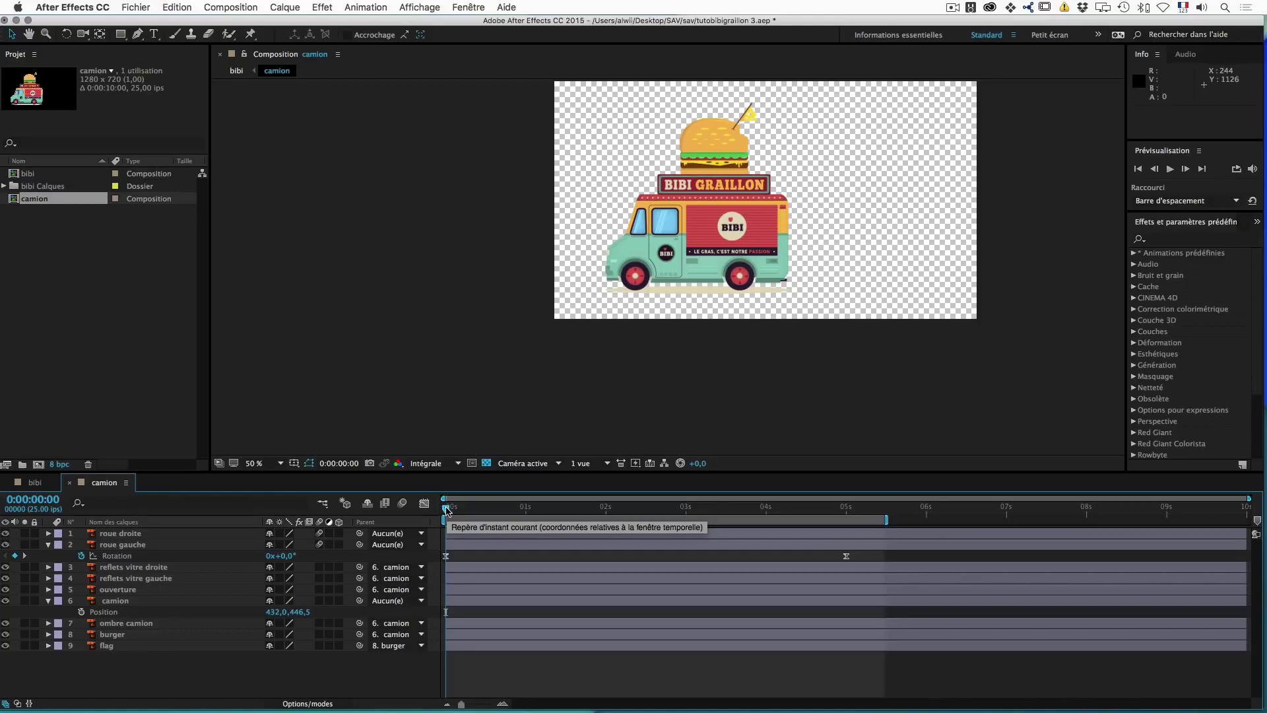
Step: Keyframe the camion layer's Position at 0:00:00:00 and set its vertical Position to 448 at 0:00:03:00
click(204, 599)
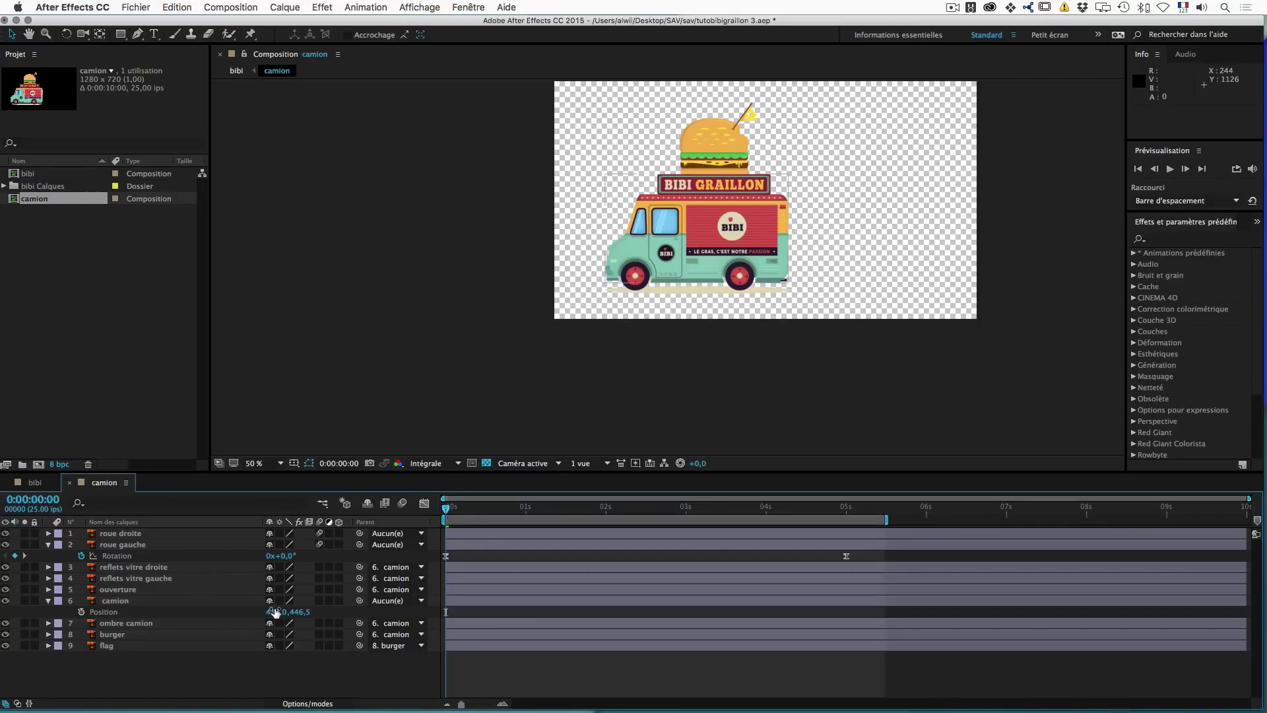
click(81, 612)
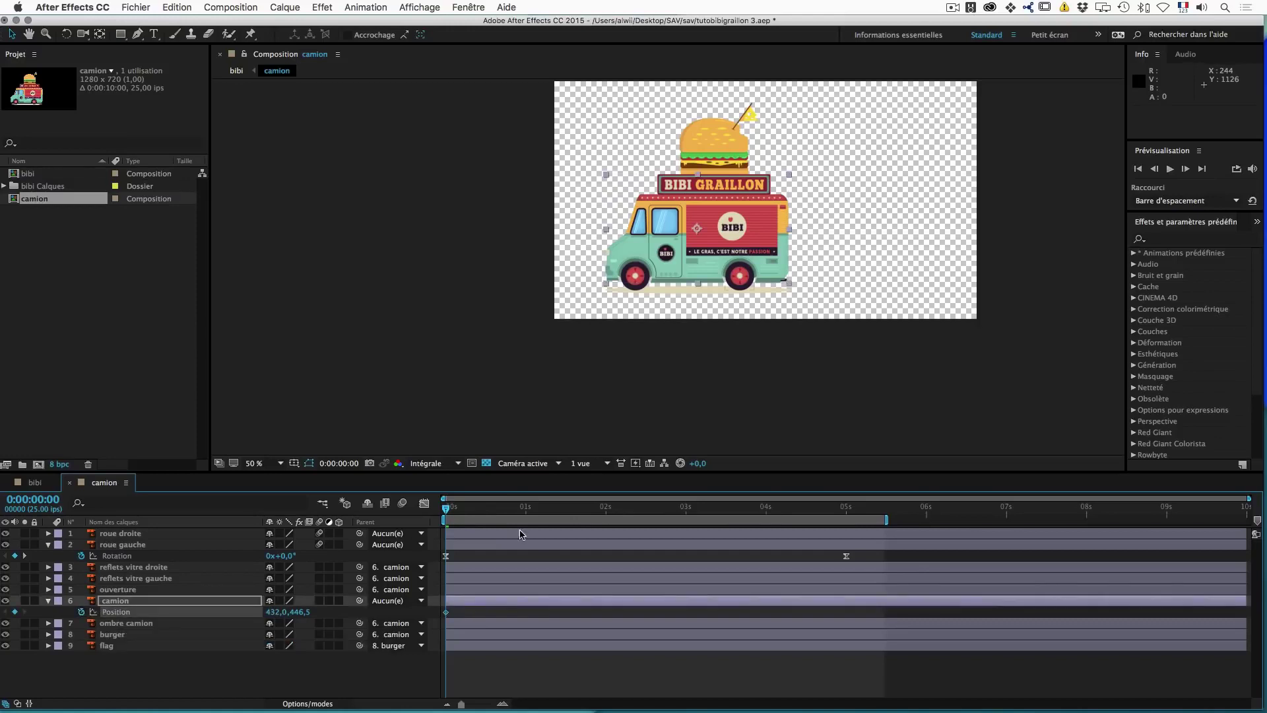
click(686, 508)
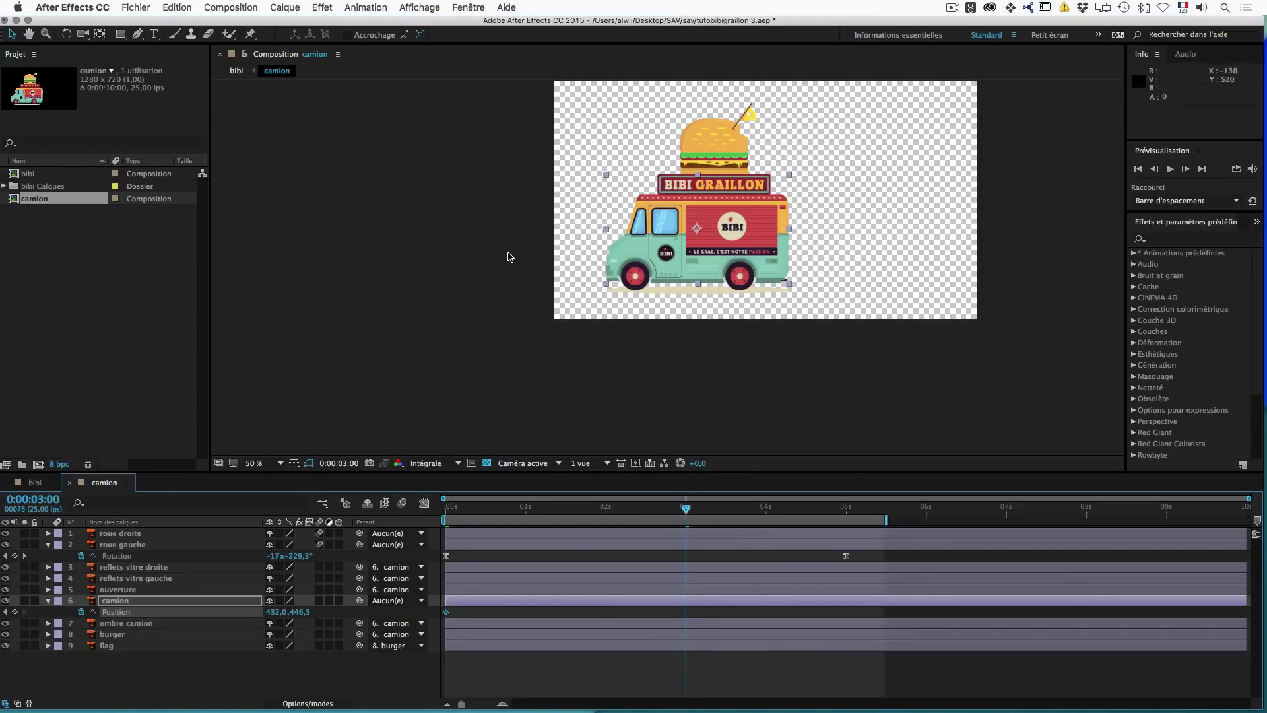
key(period)
key(period)
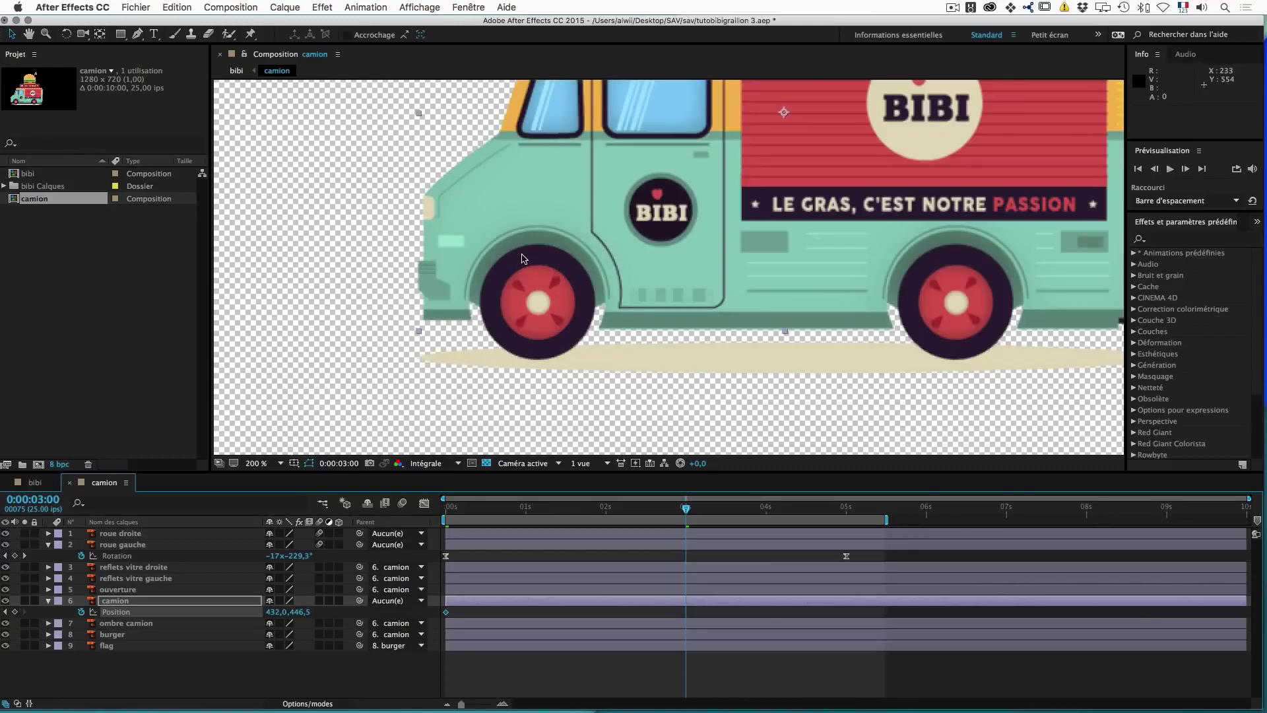
mouse_move(298, 613)
text(448)
key(Return)
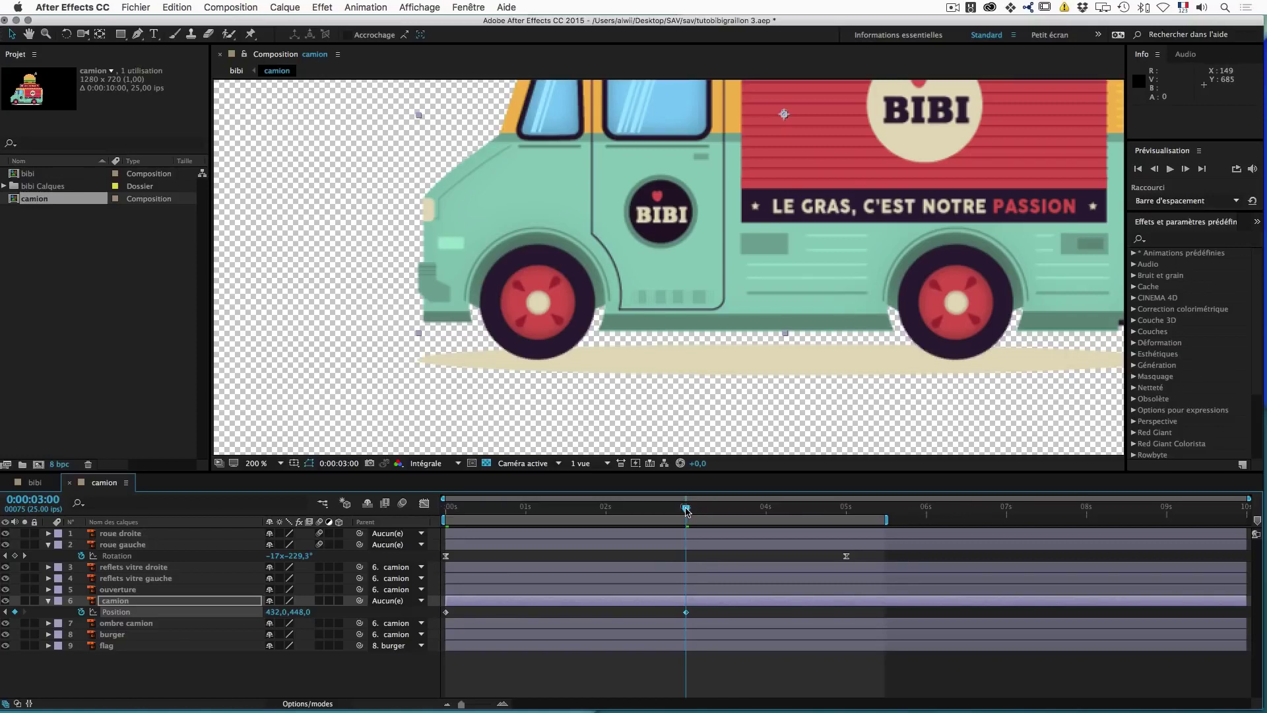
mouse_move(686, 510)
mouse_down()
mouse_move(383, 510)
mouse_move(811, 510)
mouse_move(685, 525)
mouse_up()
Step: Apply Tremblement to both camion Position keyframes with frequency 8 per second and magnitude 5
click(469, 7)
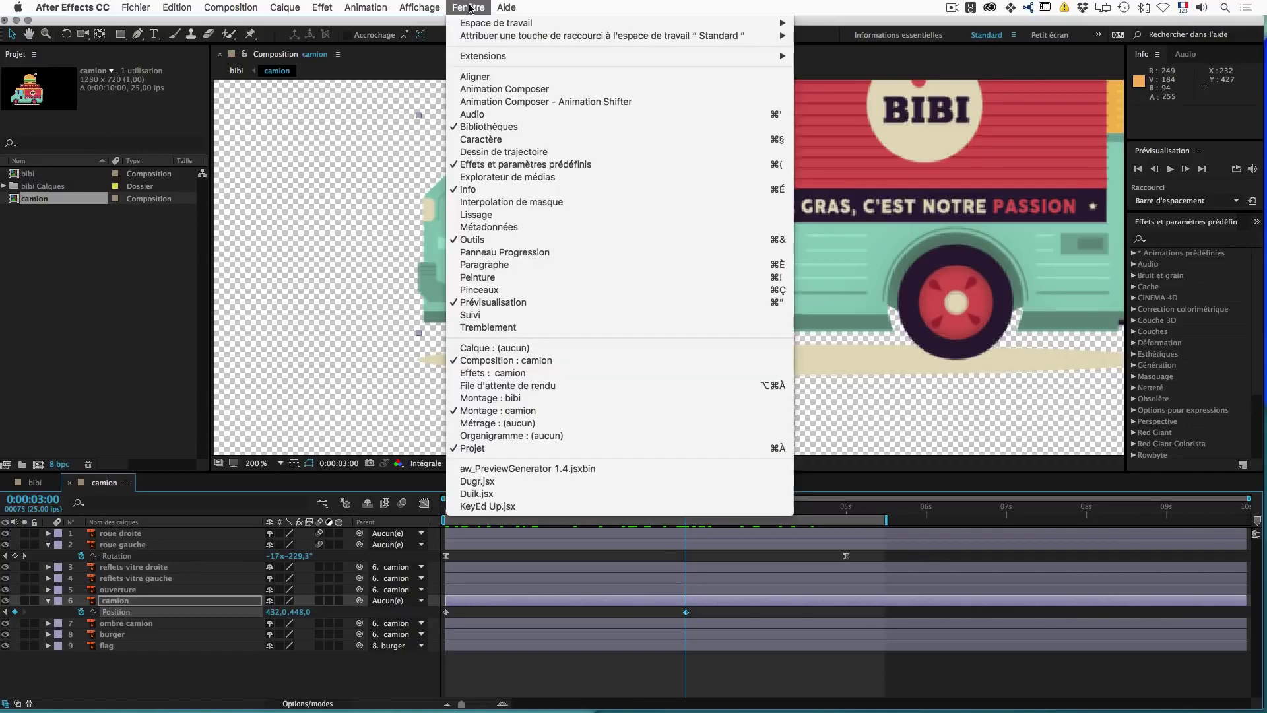
click(491, 329)
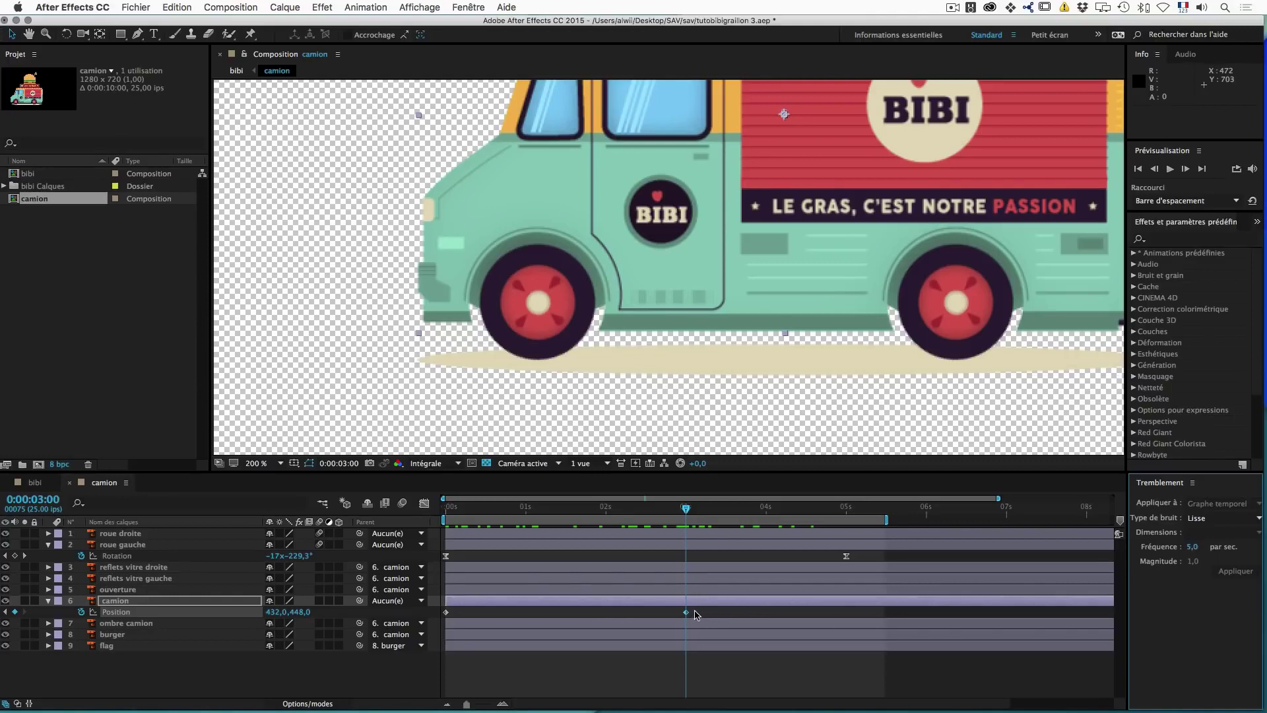
drag(706, 612, 440, 617)
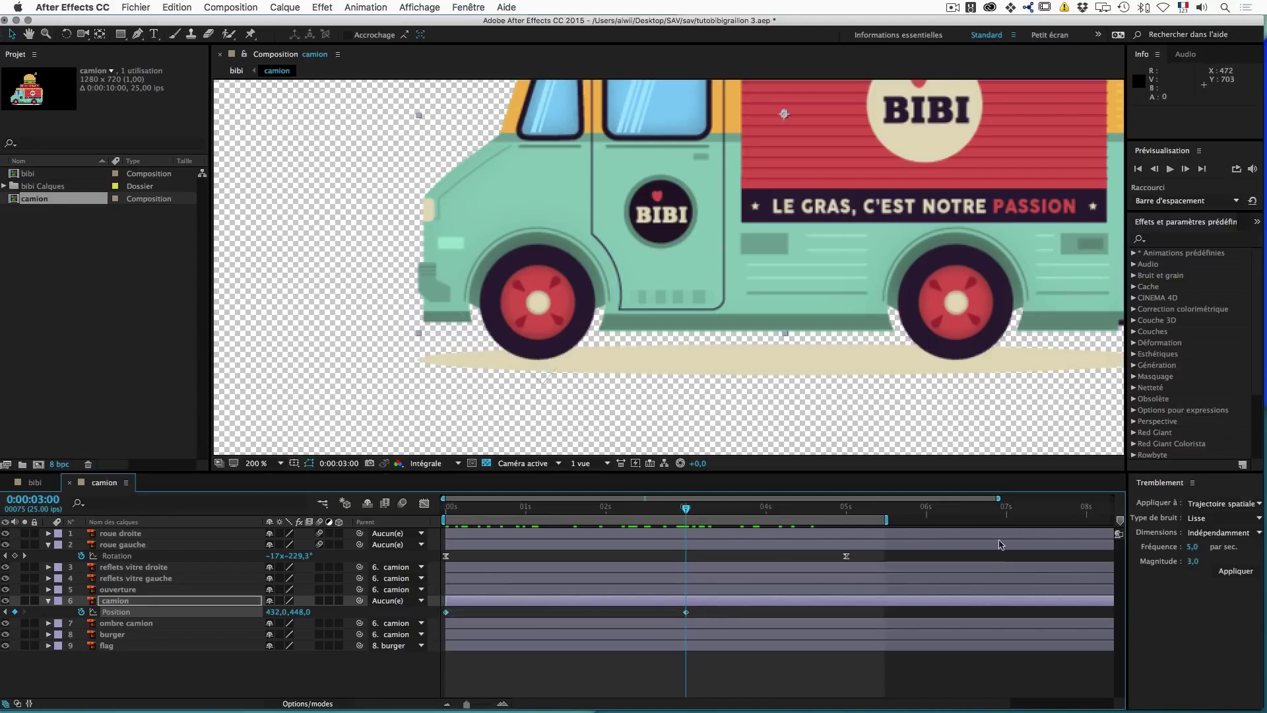
click(1194, 547)
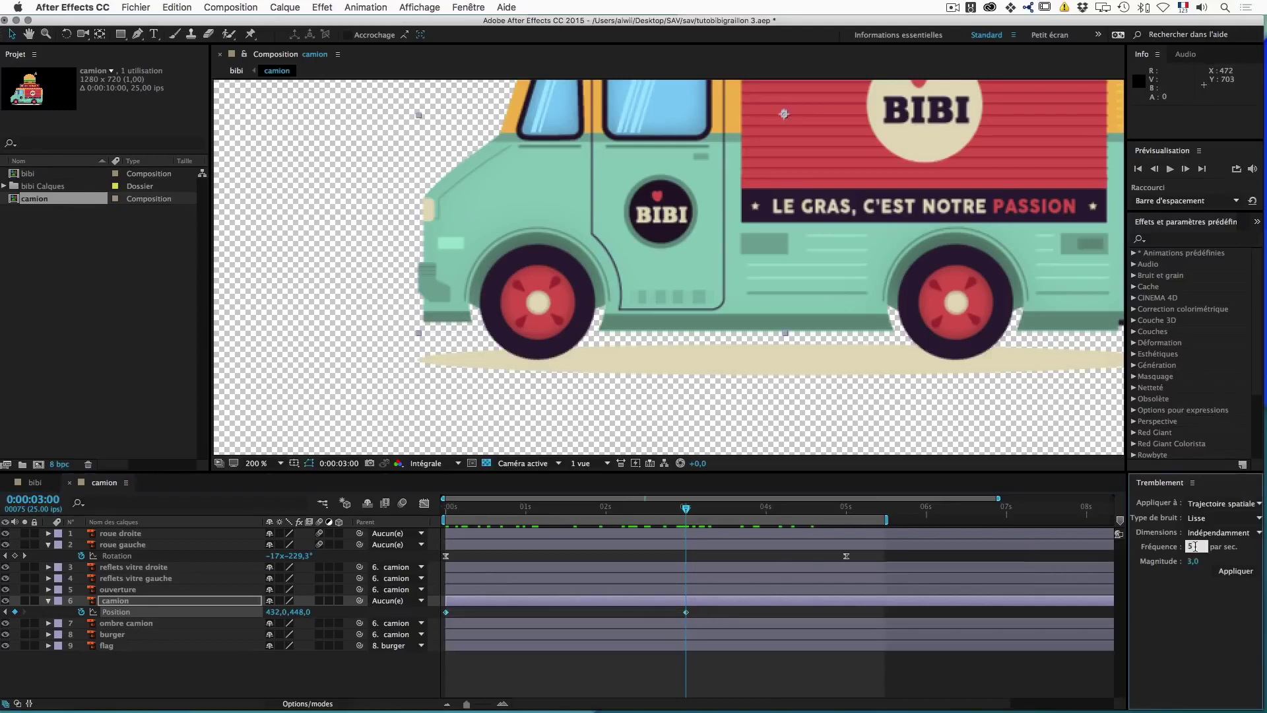
click(1189, 561)
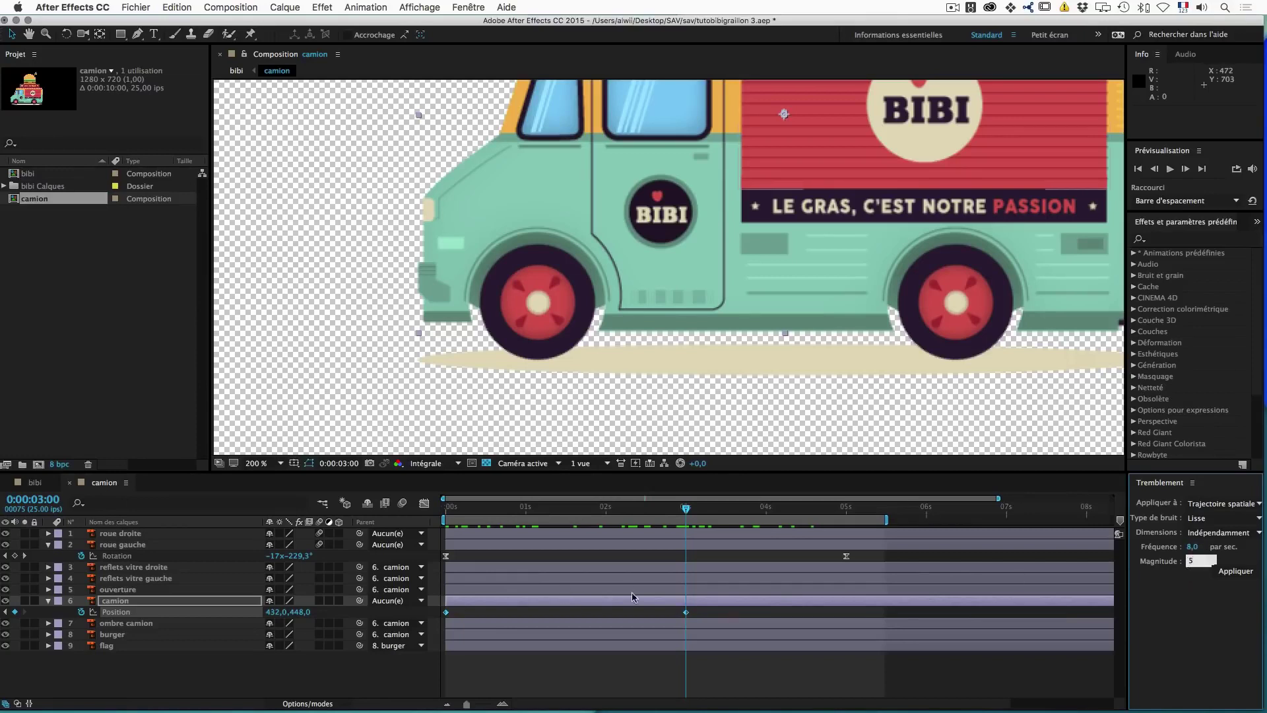
click(1234, 573)
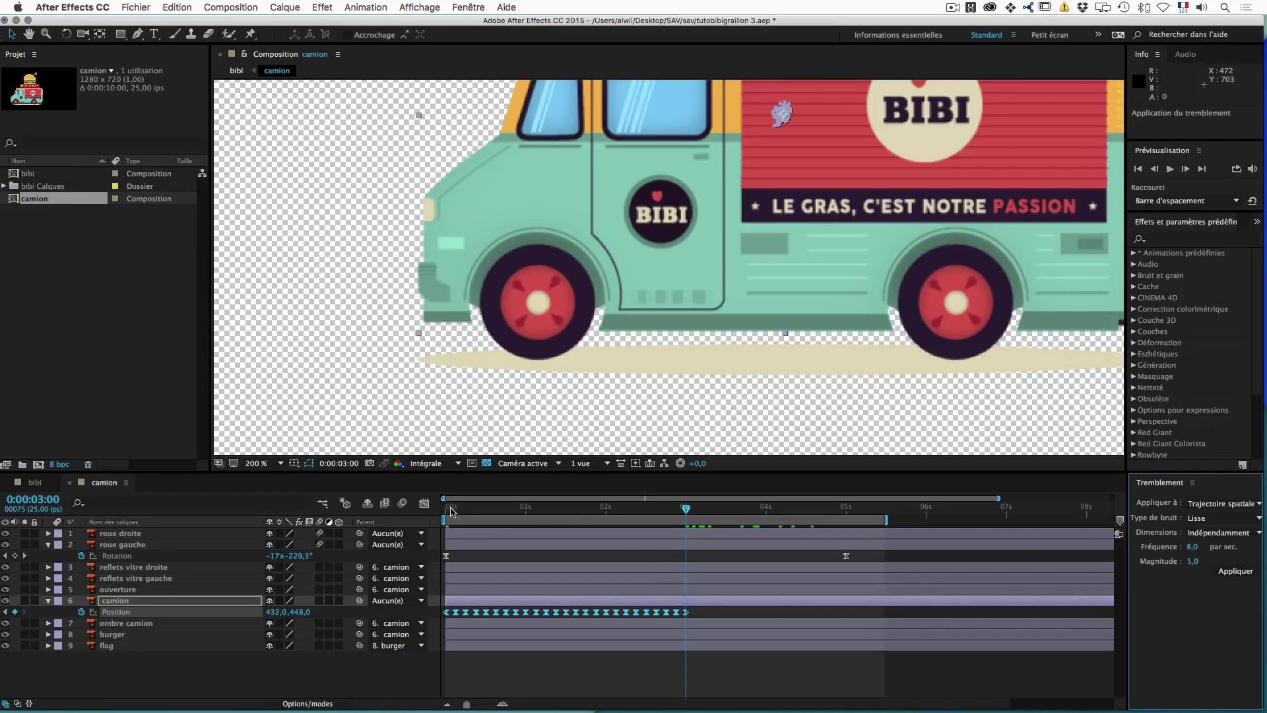
Step: Scrub through the shake up to 0:00:03:00 and delete camion's Position keyframe there
drag(446, 511, 686, 530)
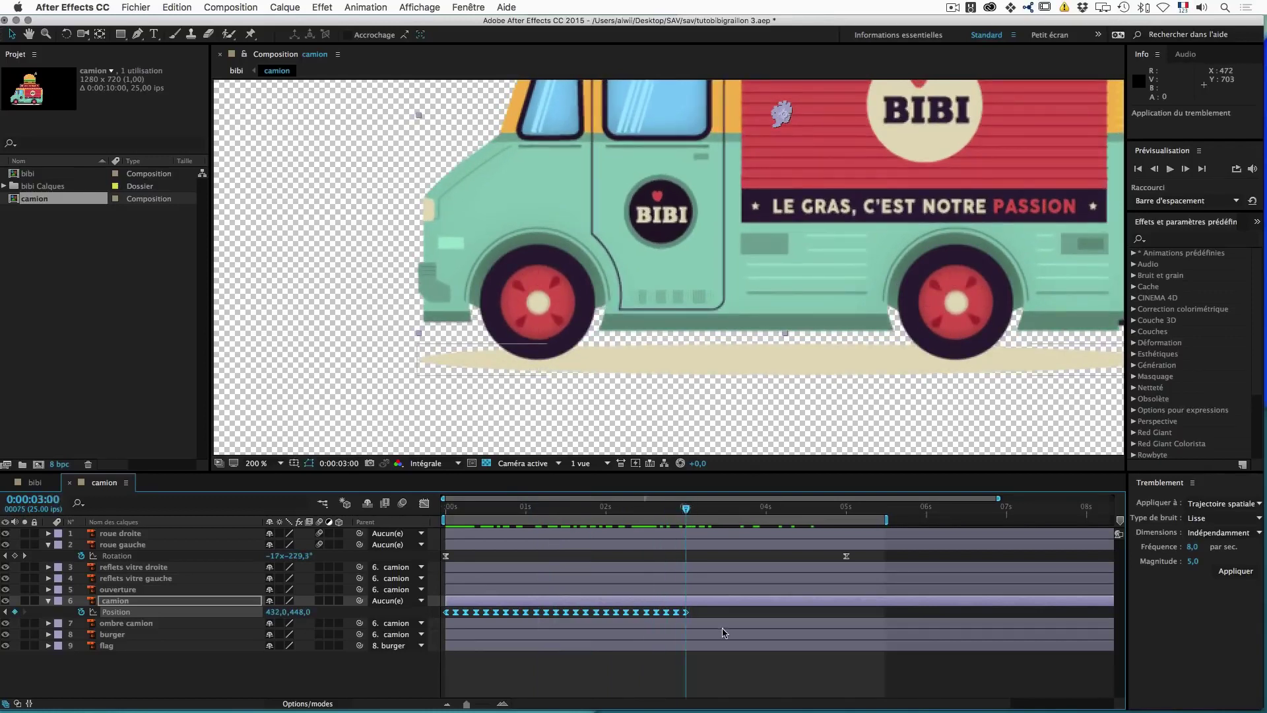
click(690, 614)
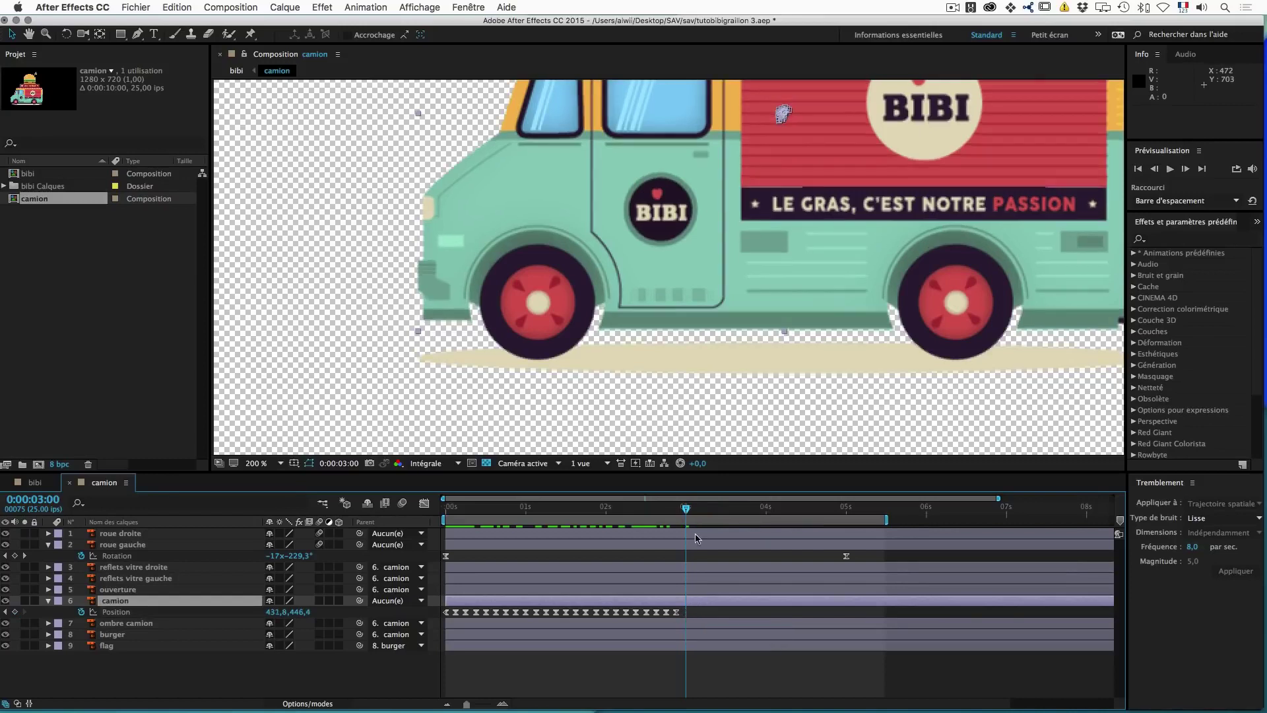
Step: Set the camion layer's vertical Position to 448 at 0:00:05:00
drag(687, 508, 772, 509)
drag(861, 525, 844, 525)
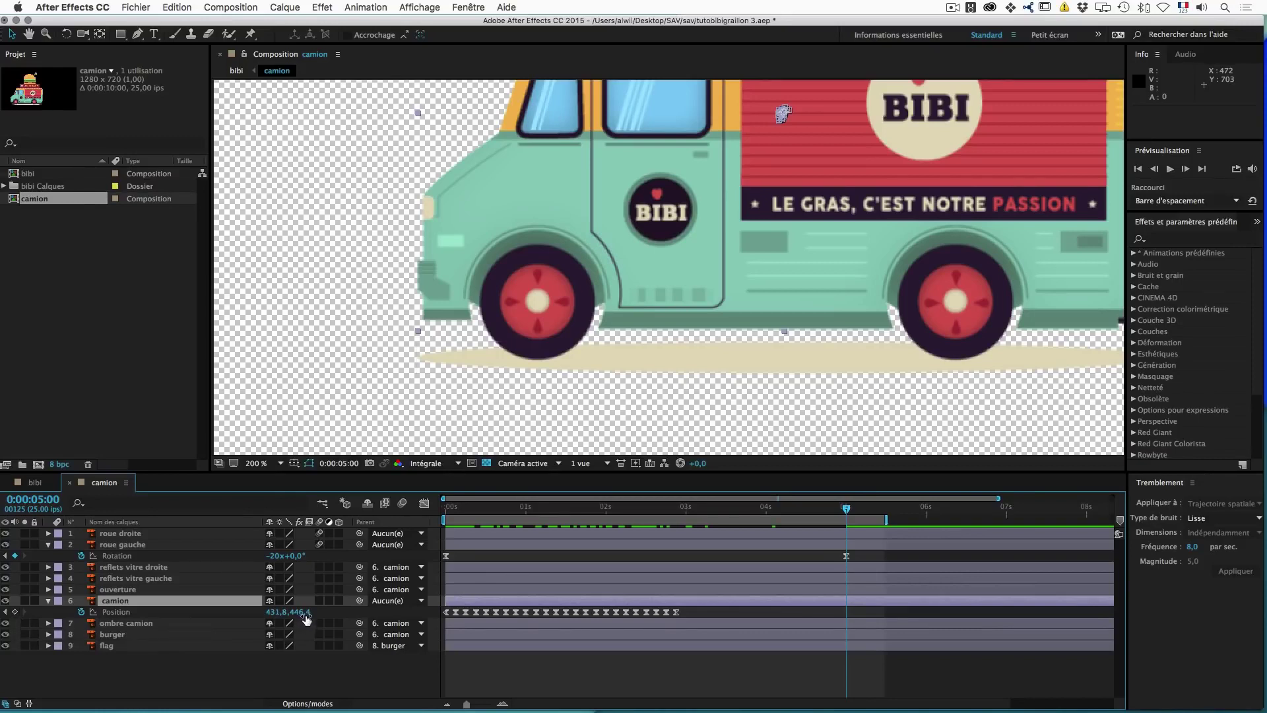
click(678, 510)
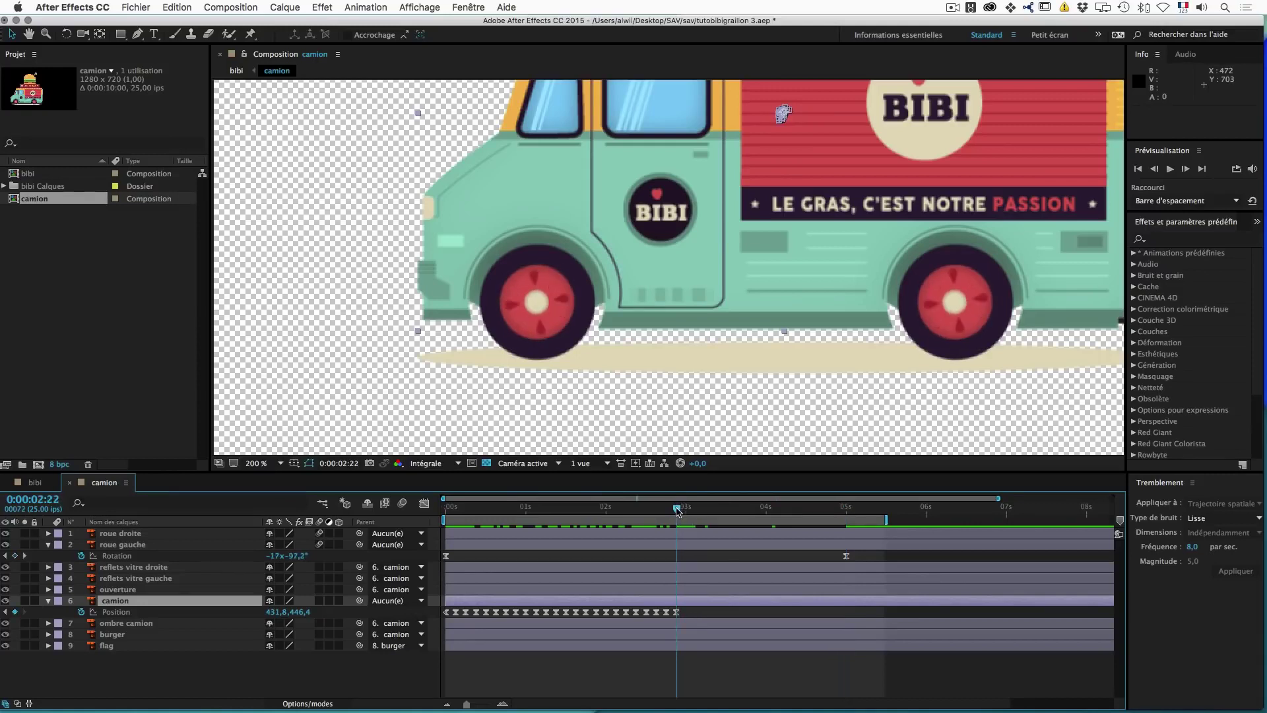
drag(677, 509, 846, 510)
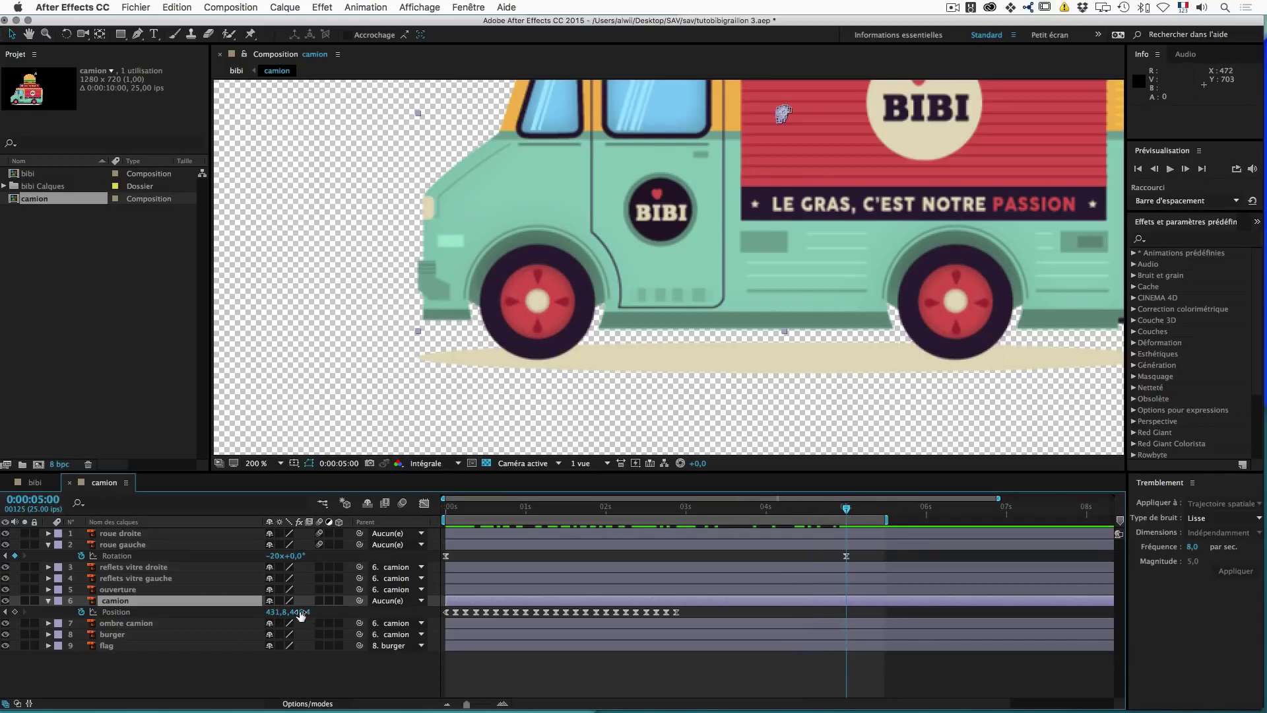
click(300, 611)
text(448)
key(Return)
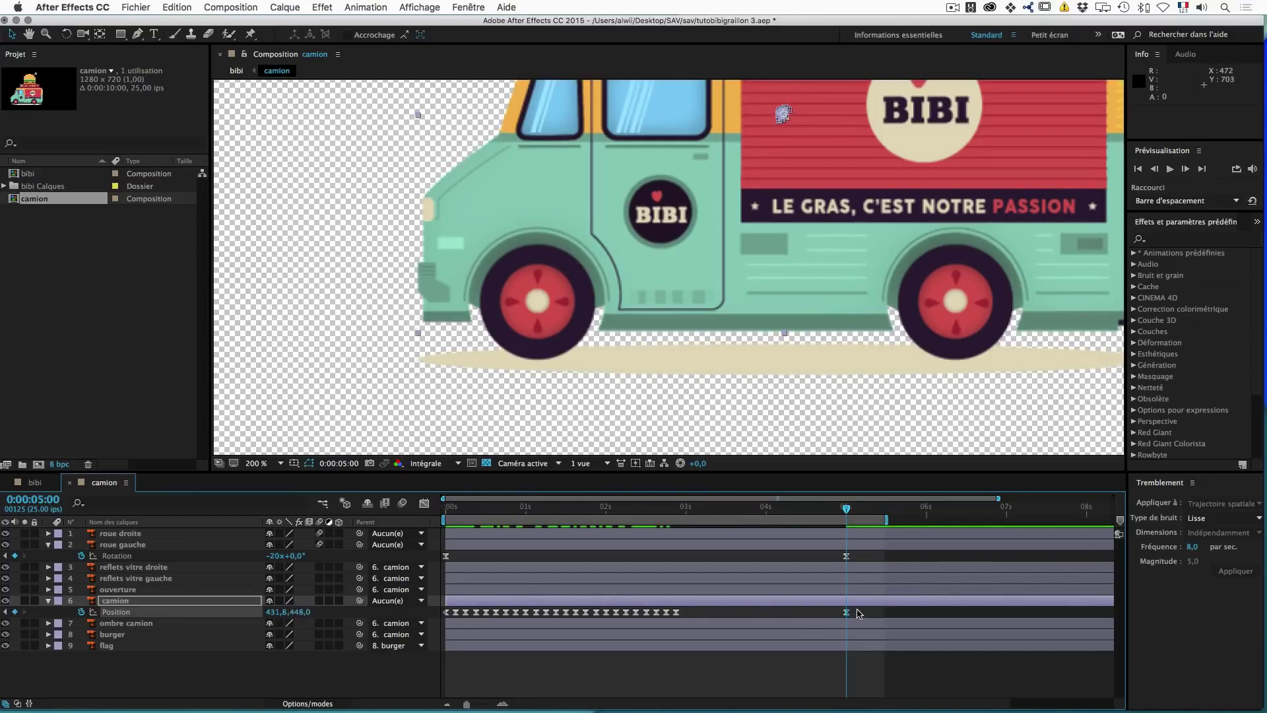
Step: Select camion's last two Position keyframes, at 0:00:02:22 and 0:00:05:00, and set Tremblement to frequency 5 per second and magnitude 3
drag(859, 613, 676, 618)
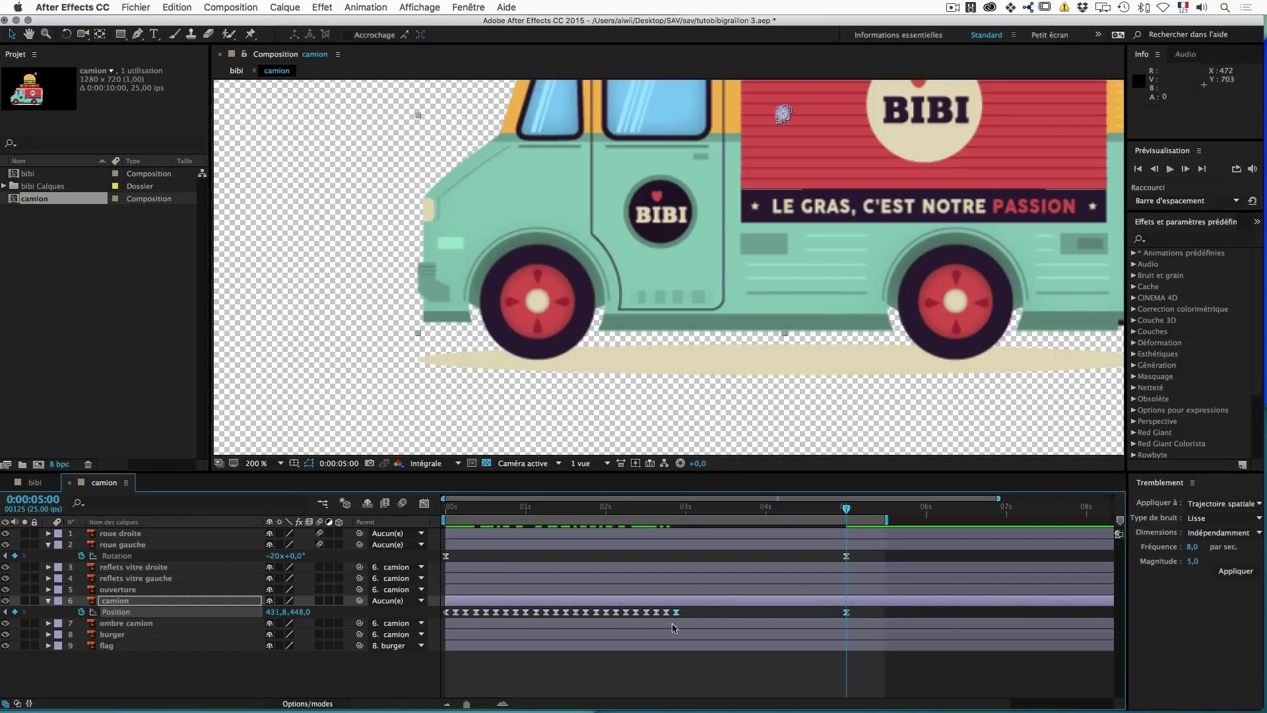
click(1192, 547)
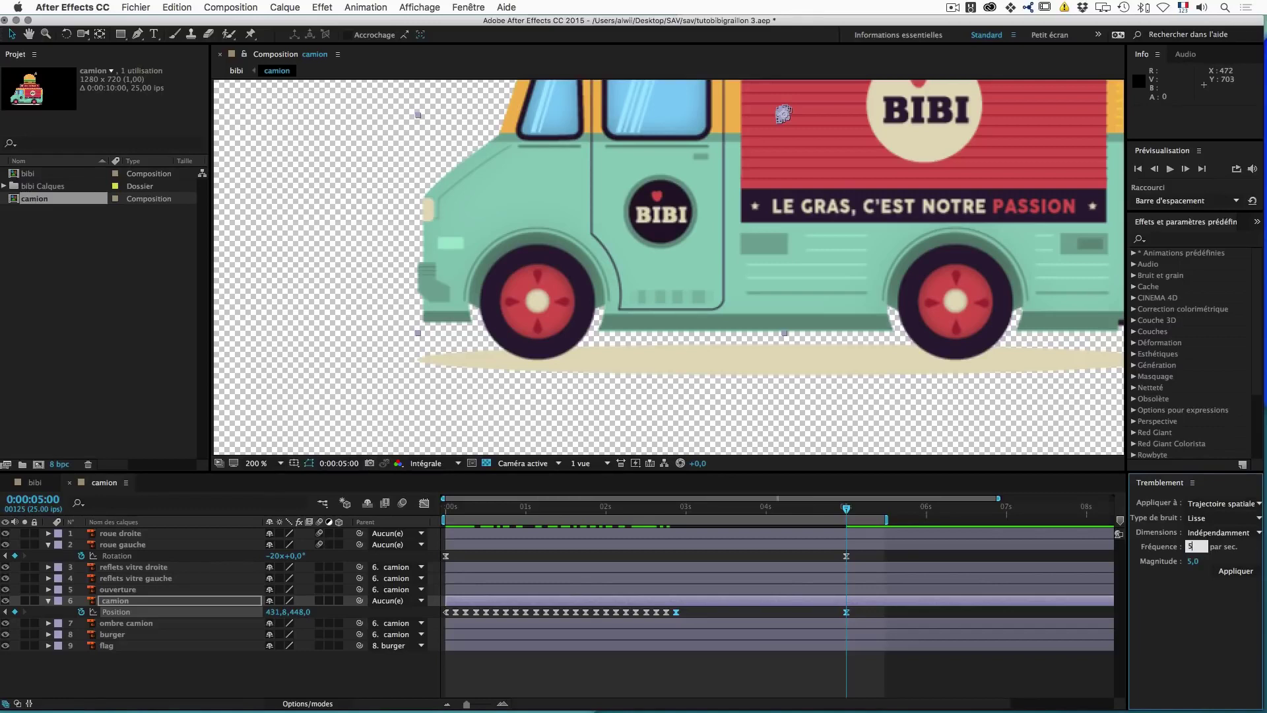
key(Tab)
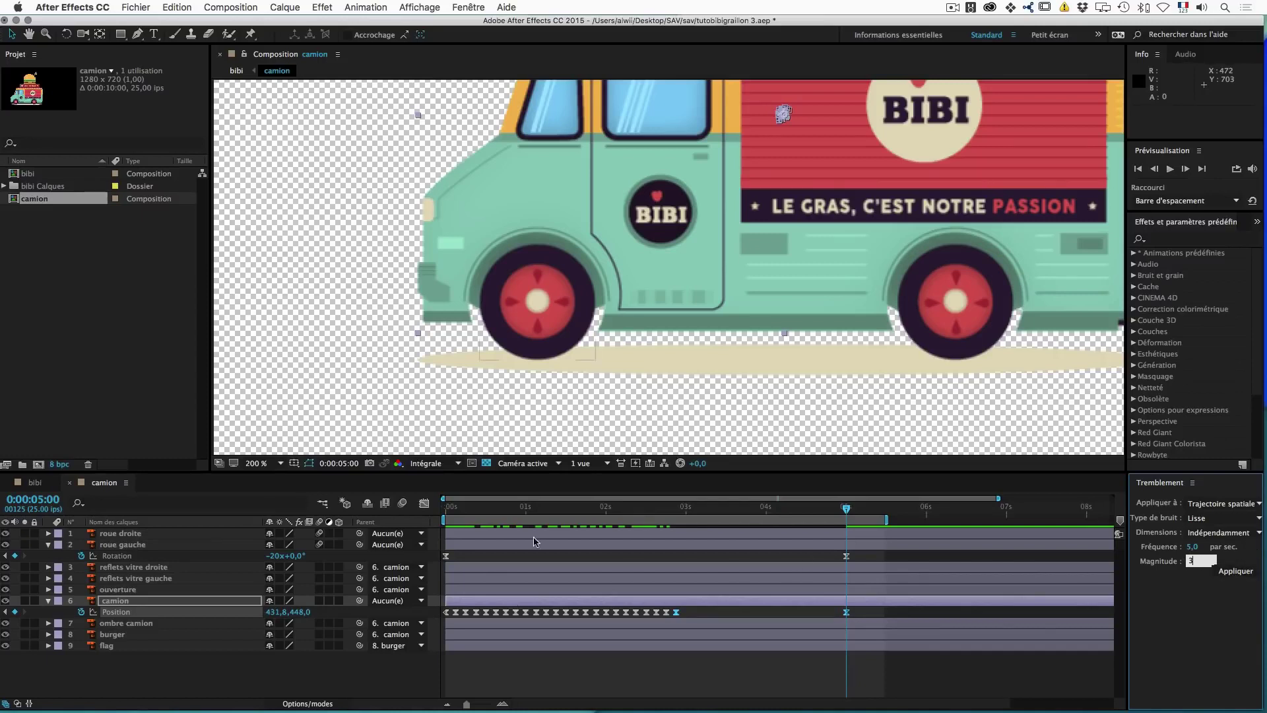
key(comma)
key(comma)
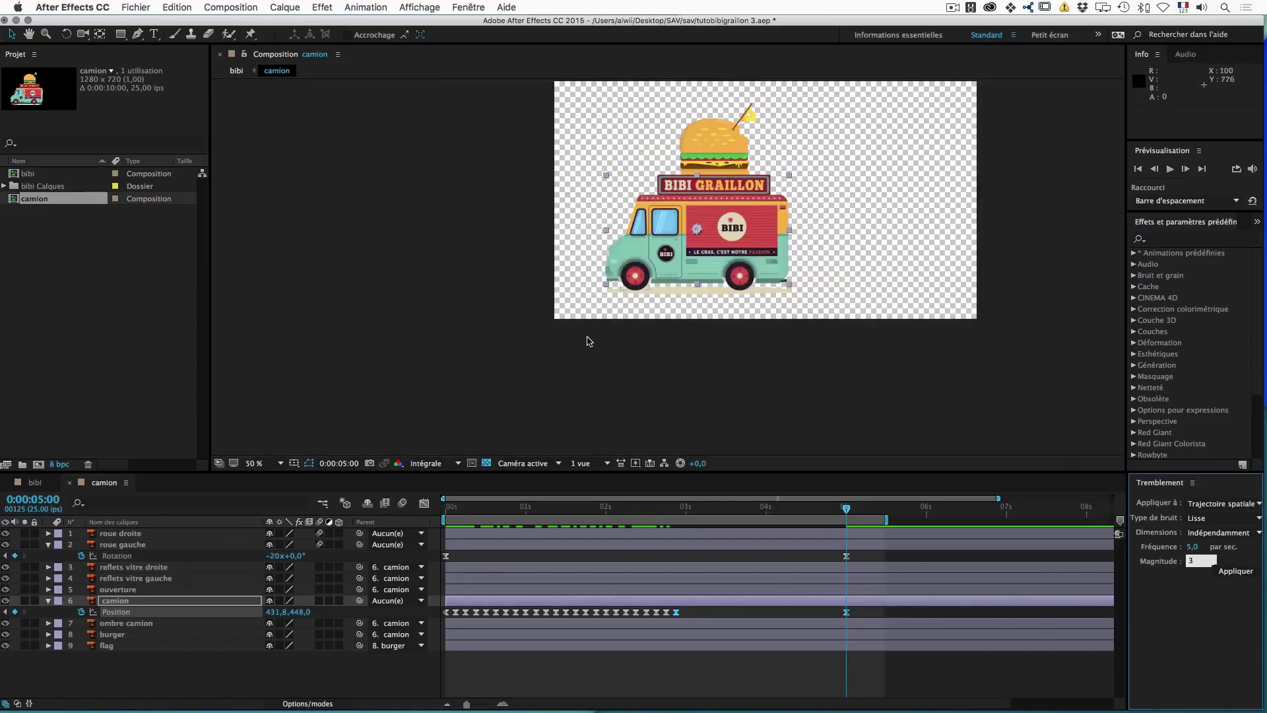
text(3)
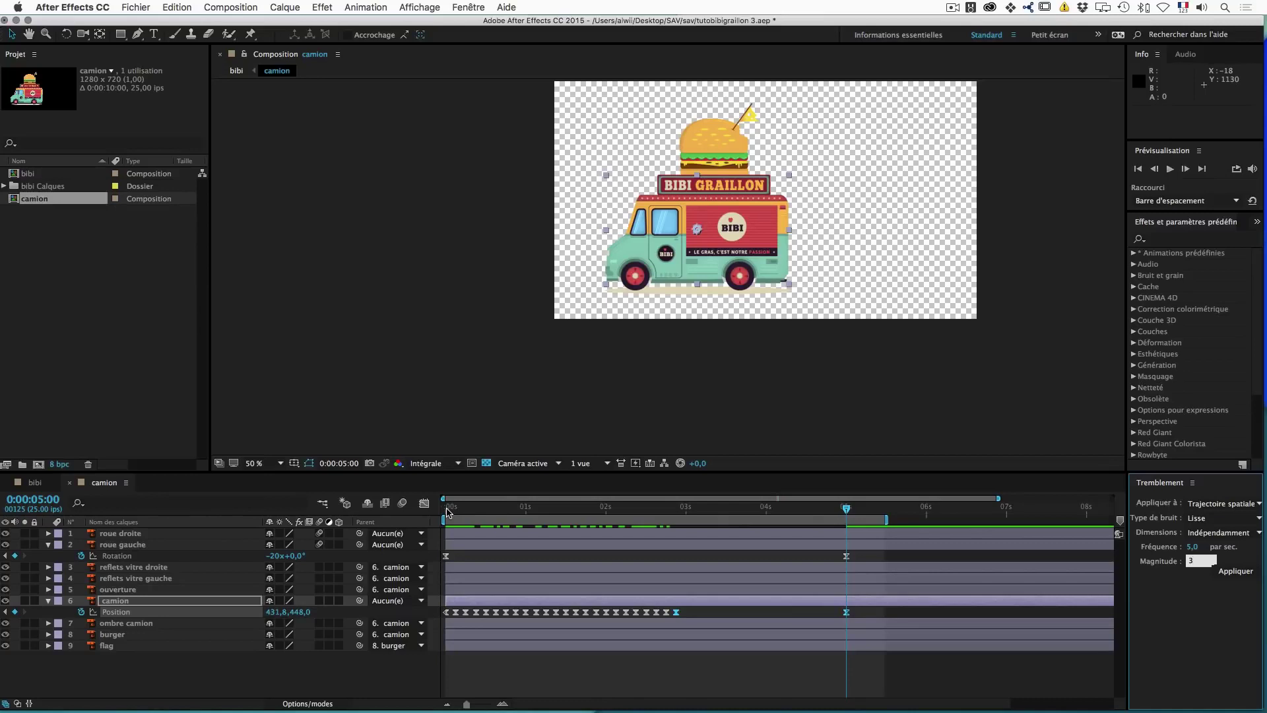
Step: Play and scrub through the first three seconds of the camion composition to examine the existing shake
click(446, 508)
key(space)
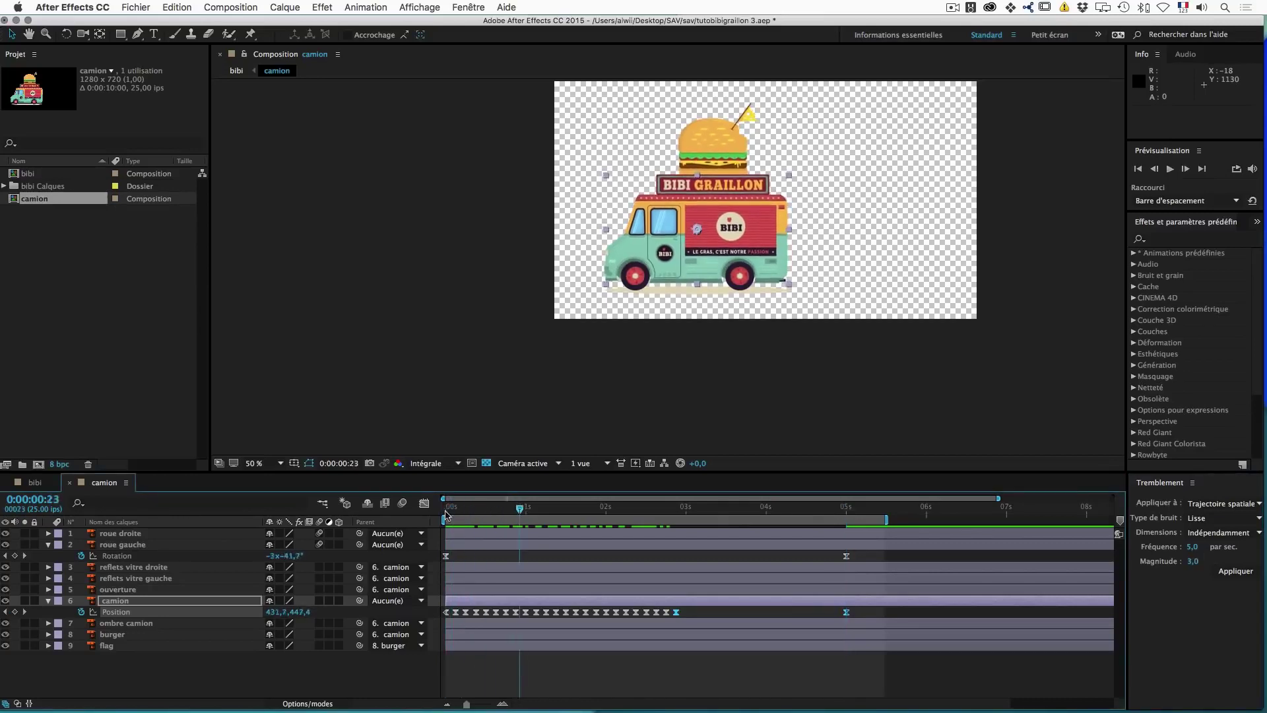
drag(509, 508, 679, 507)
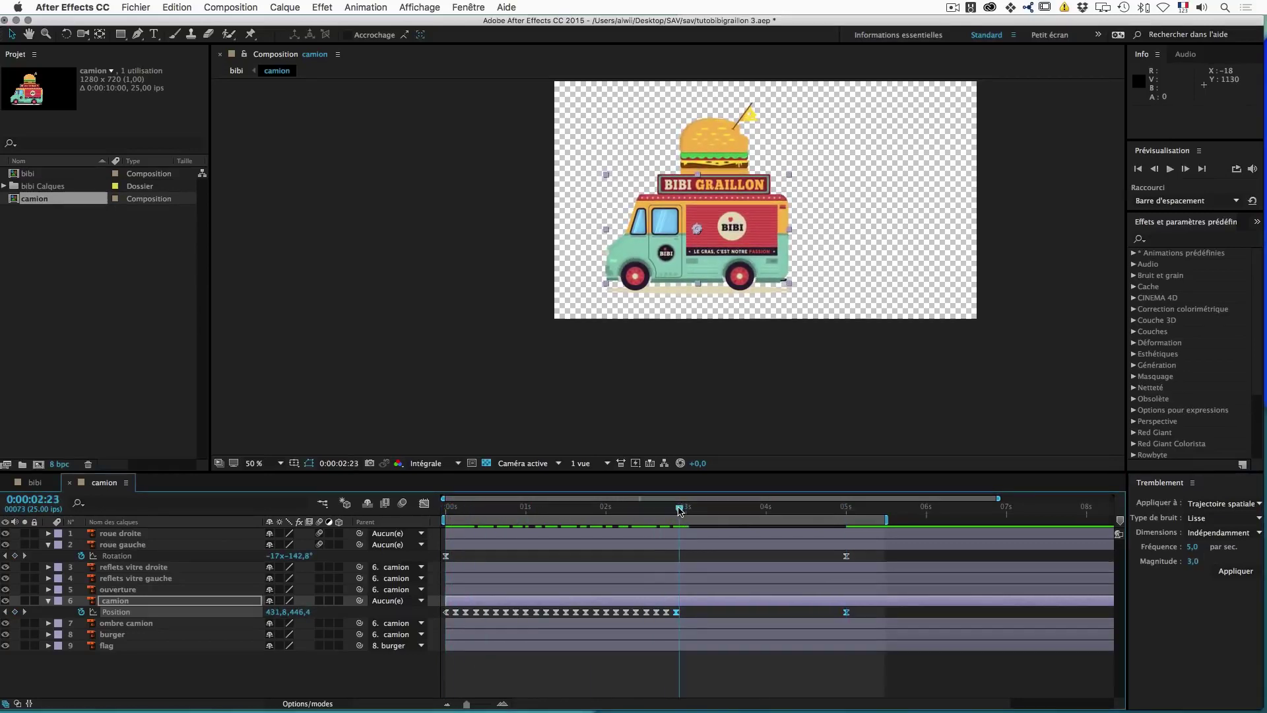
key(space)
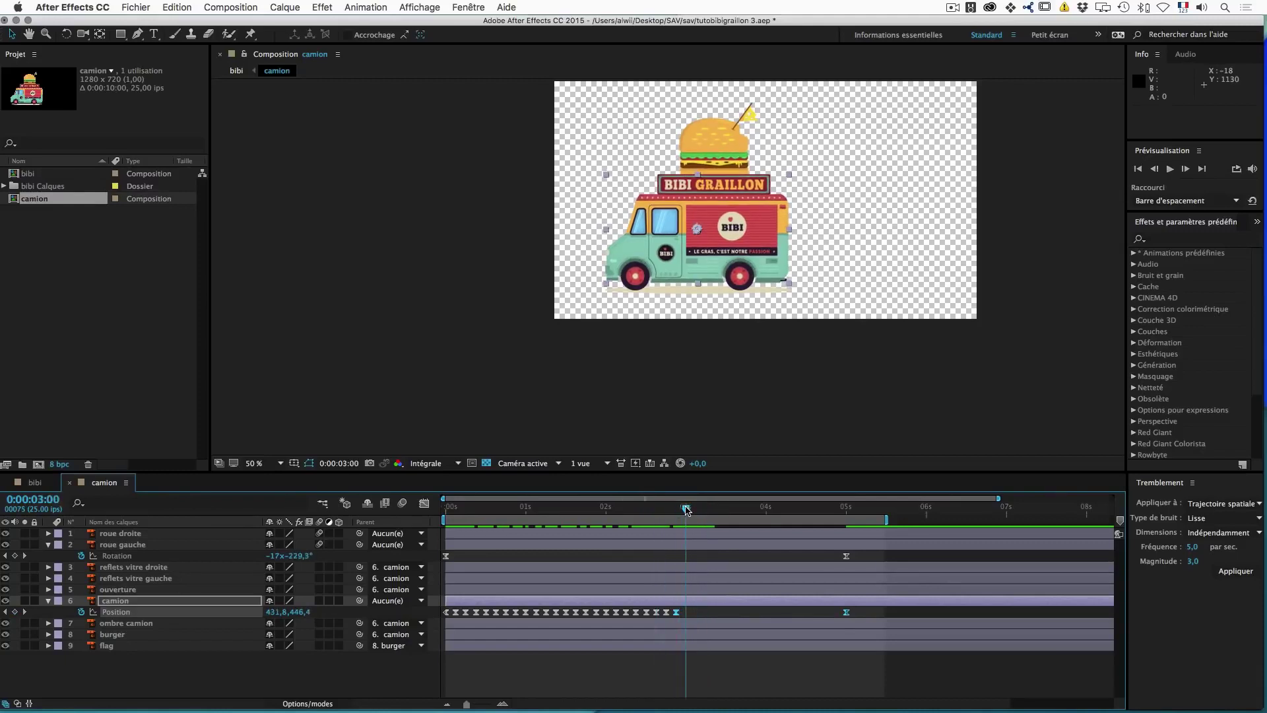
click(462, 509)
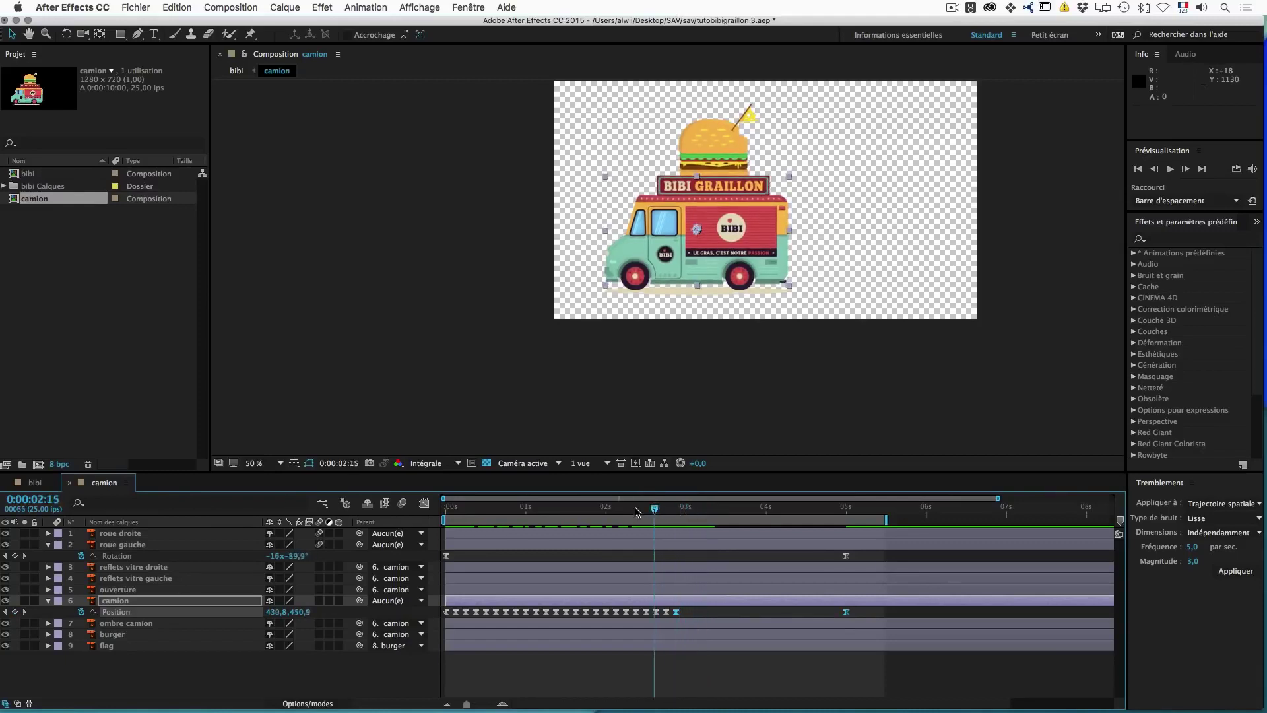
drag(473, 514, 666, 512)
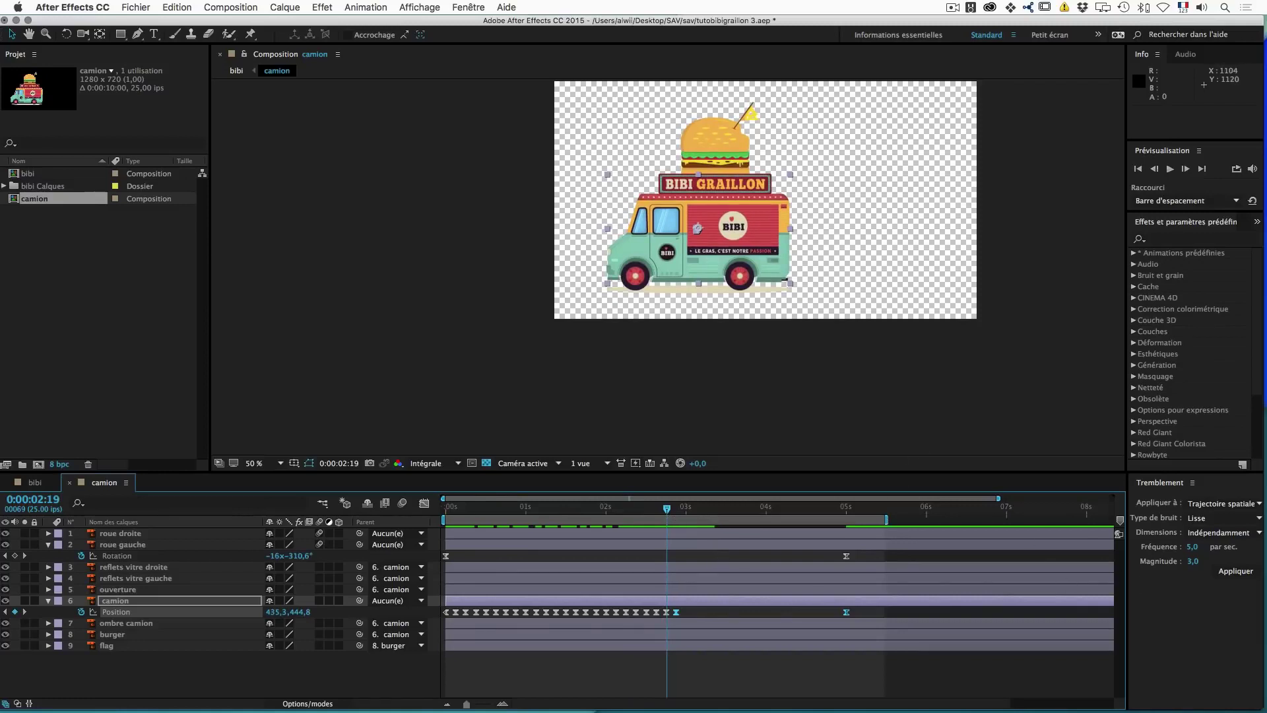
Step: Apply Tremblement to the selected camion Position keyframes and preview the truck's shake
click(1231, 572)
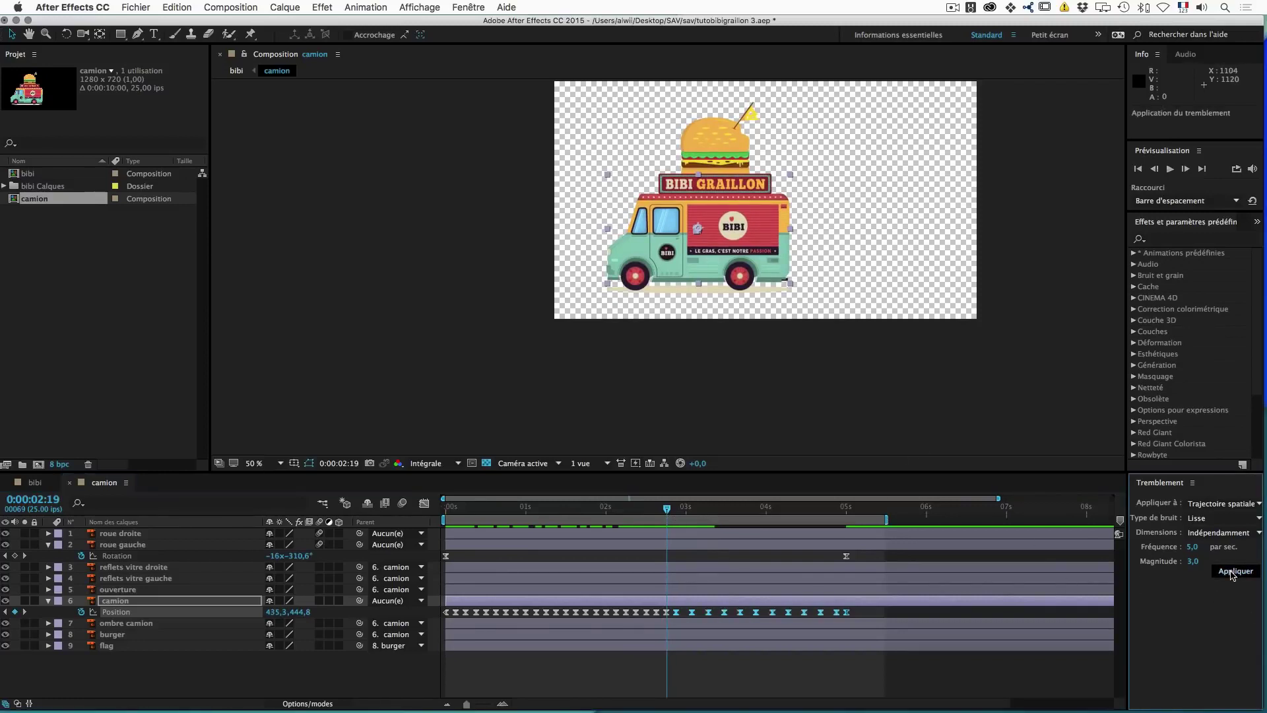
click(670, 511)
key(space)
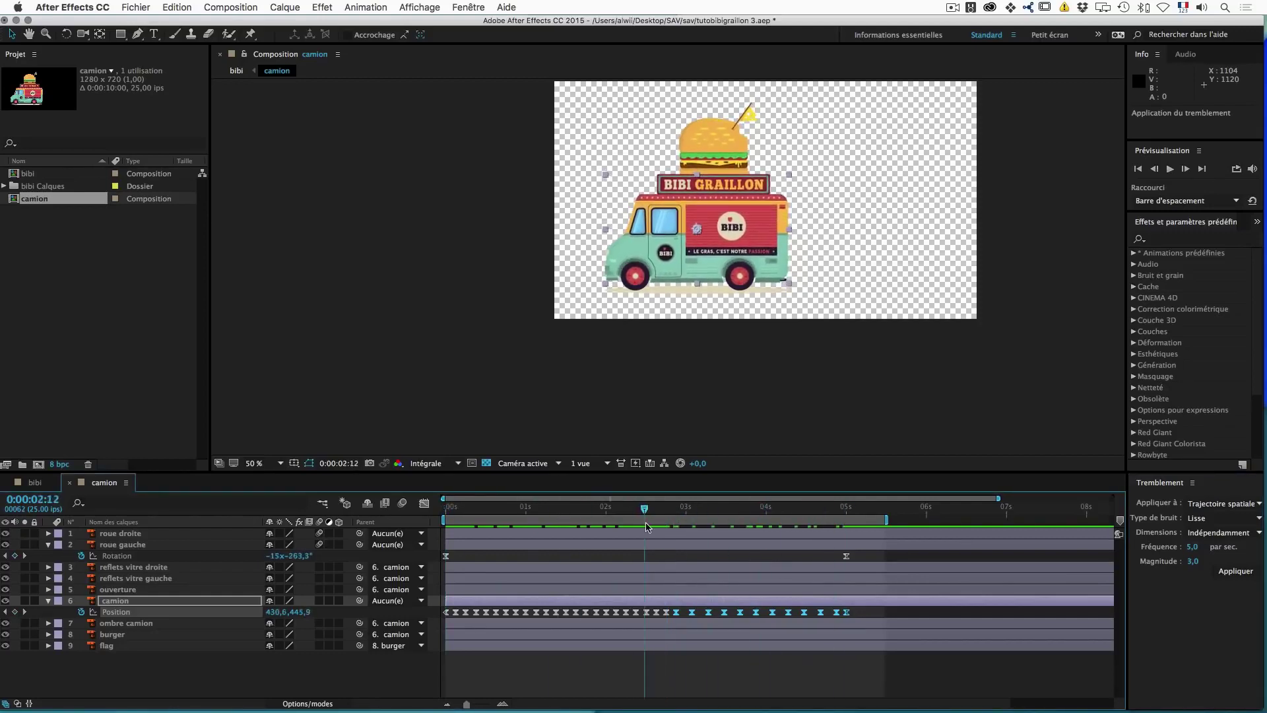
key(space)
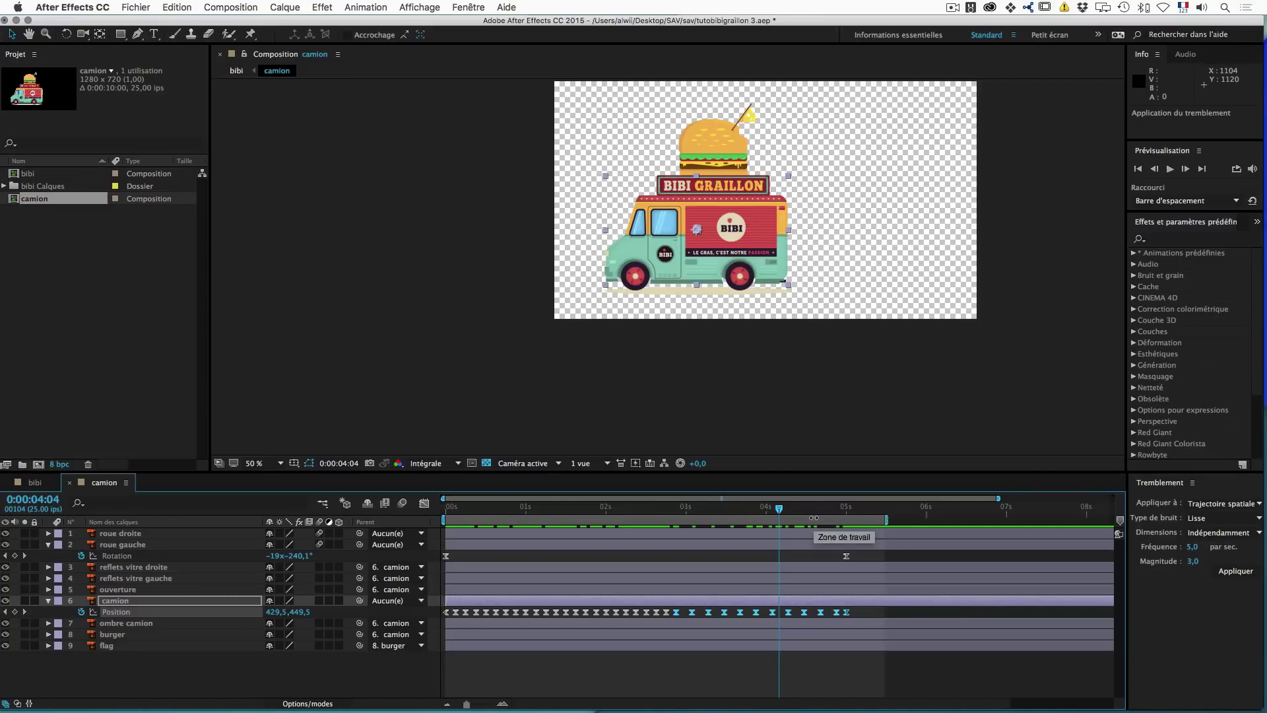
key(space)
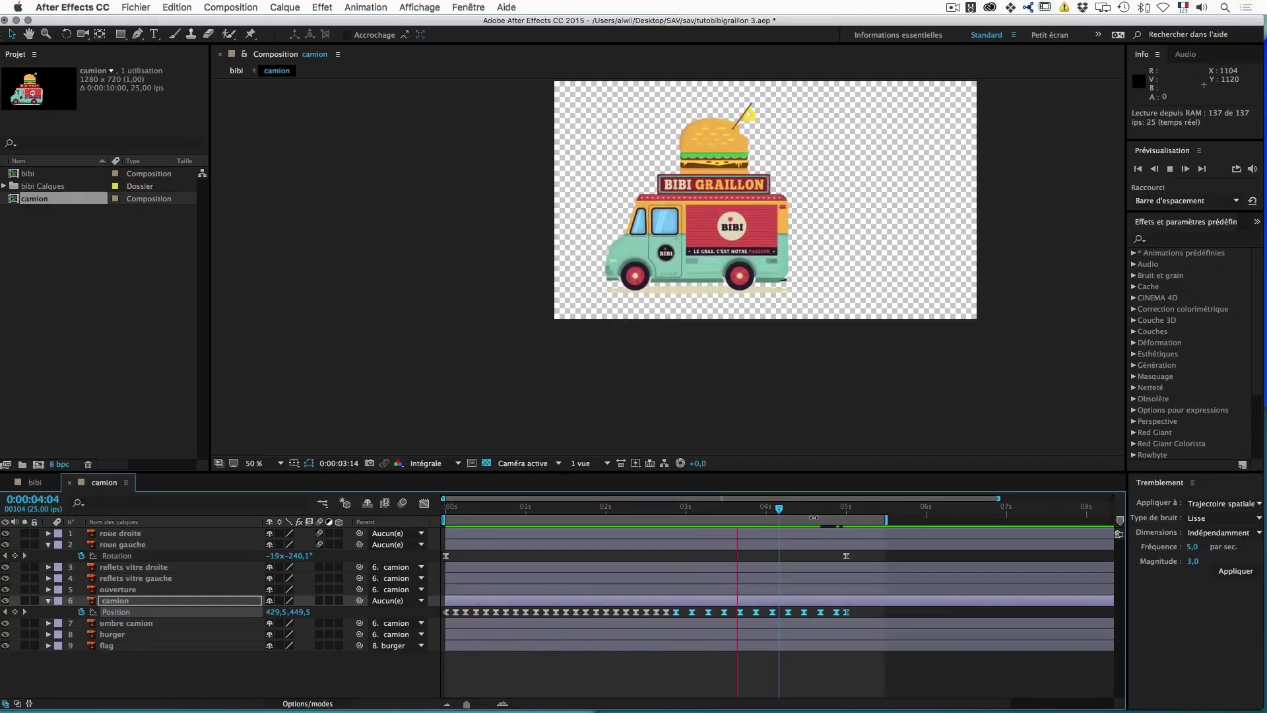
key(space)
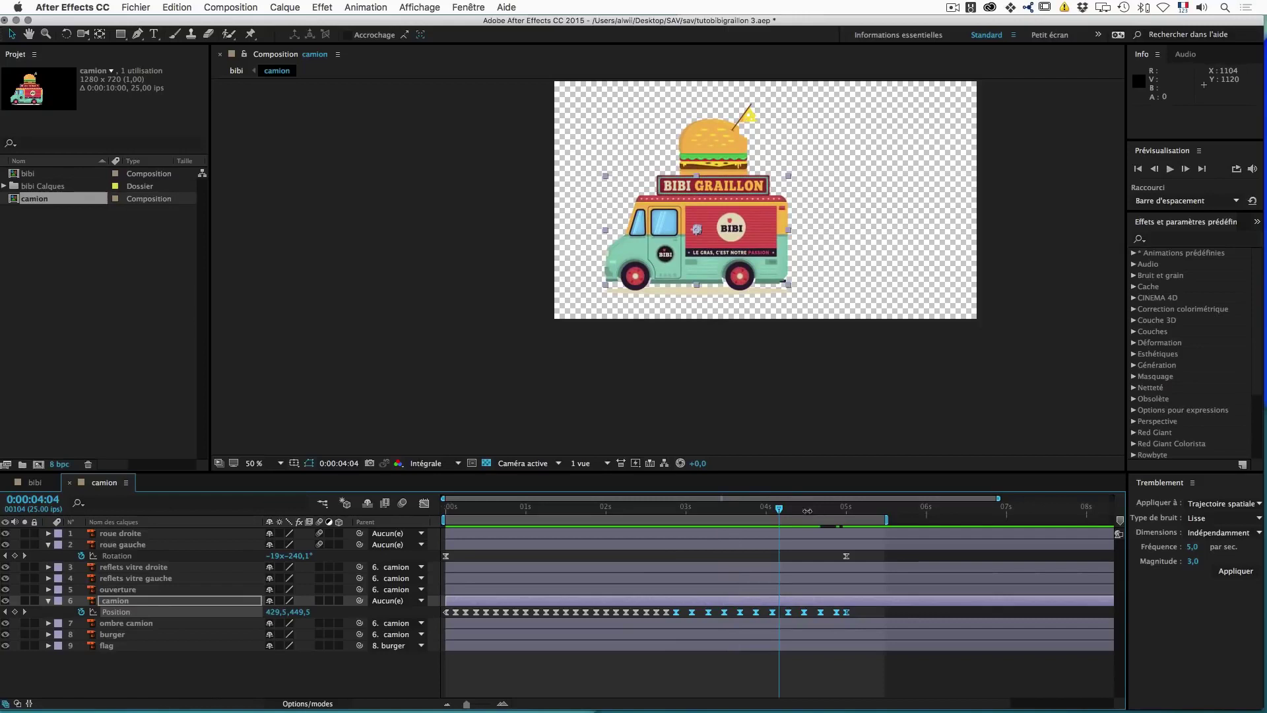
Step: Check the truck in the bibi composition and return to the camion composition at 0:00:00:00
click(33, 482)
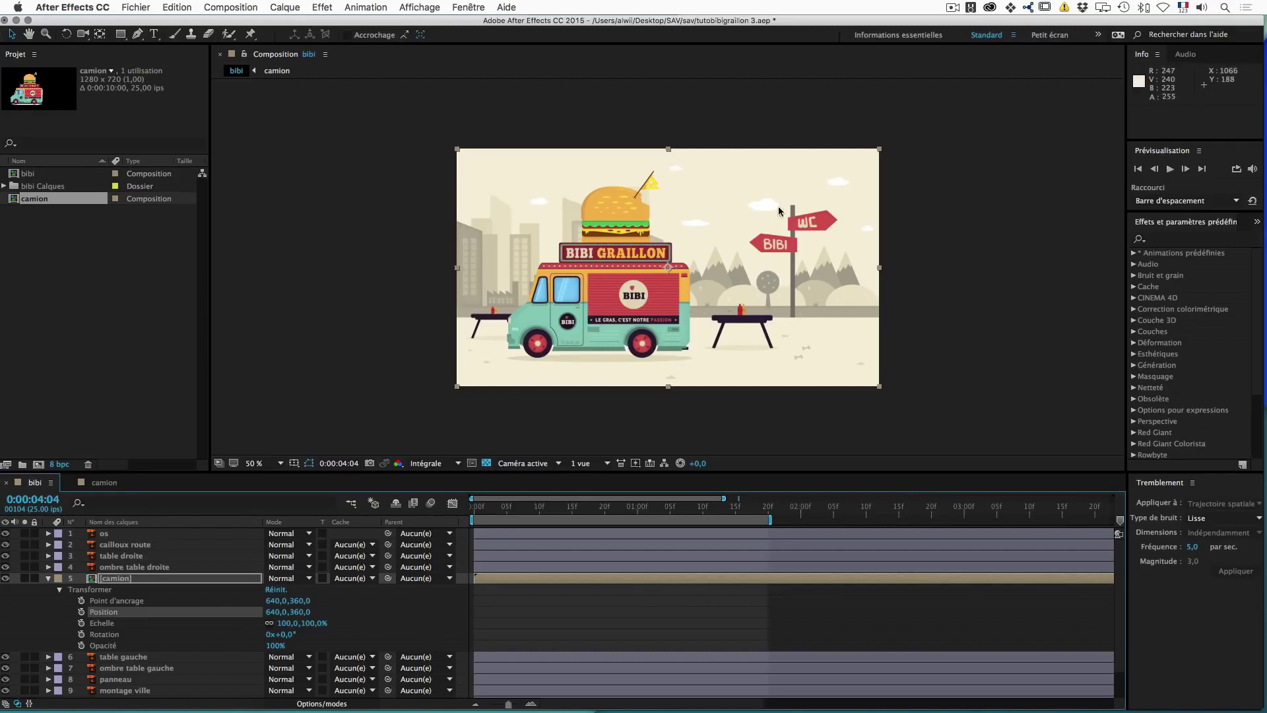
click(105, 484)
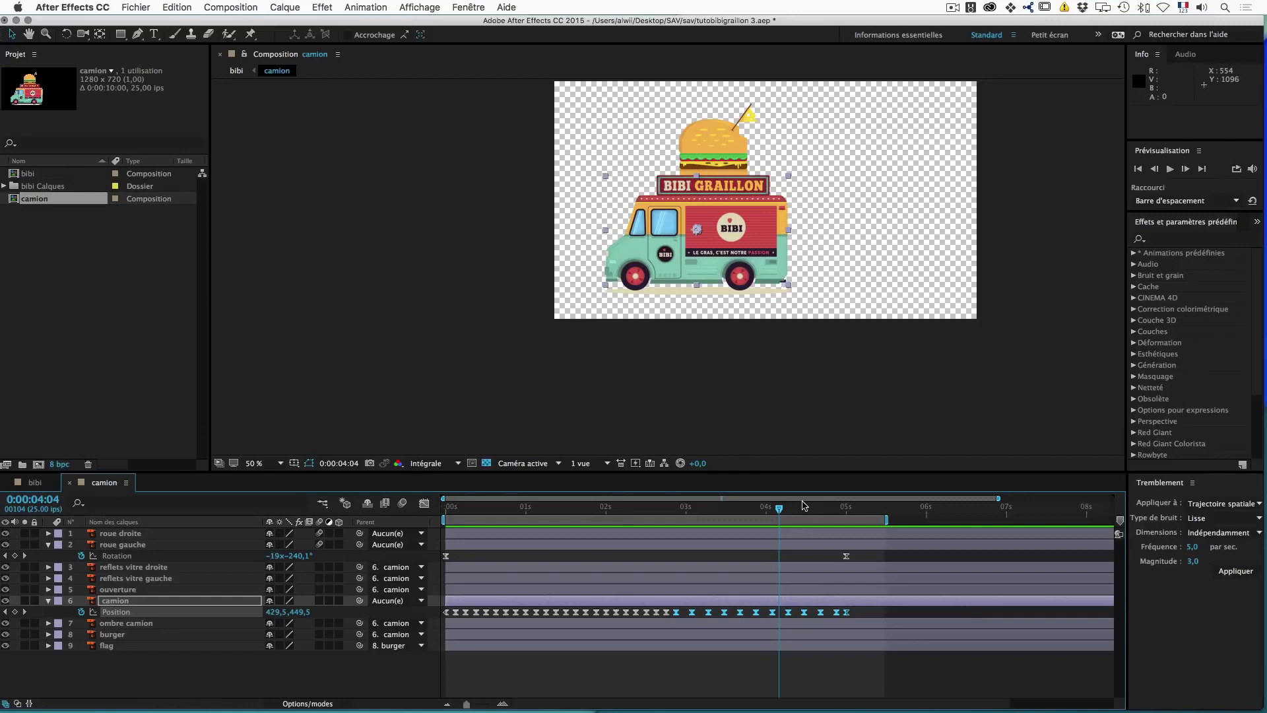
drag(779, 510, 539, 510)
key(Home)
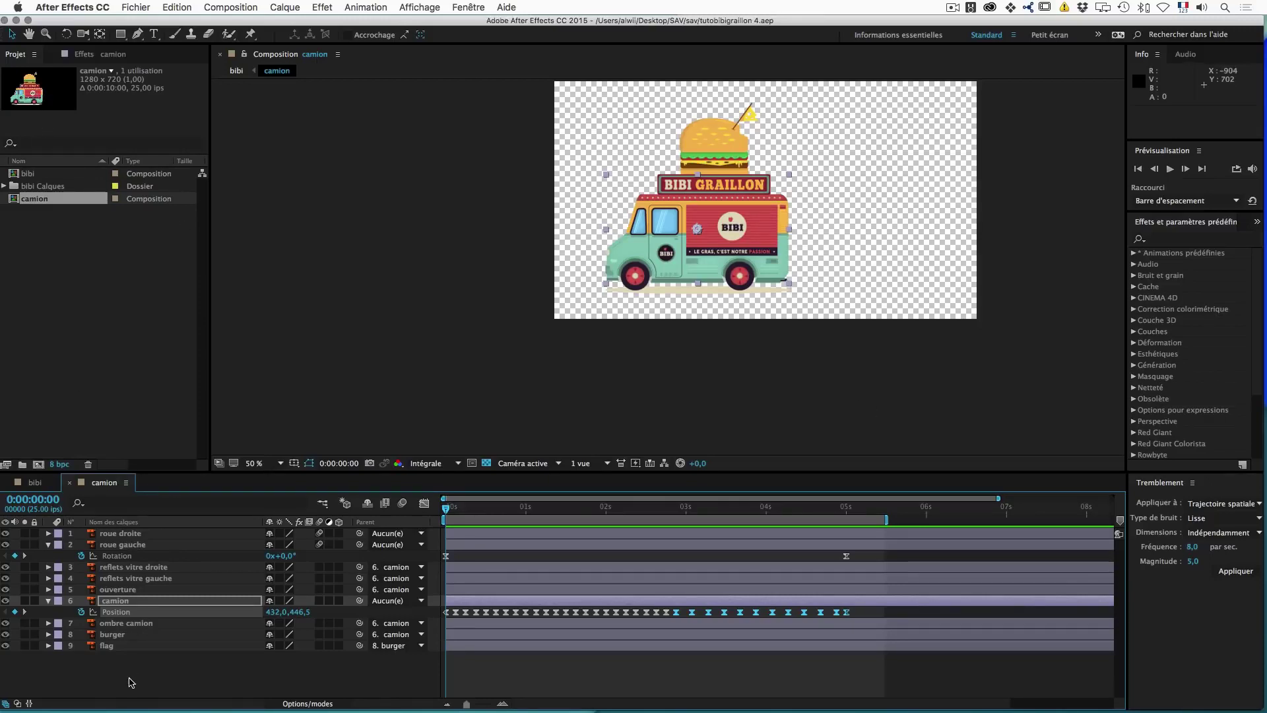
Step: Move the burger layer's anchor point down to the bottom centre of the burger, where it rests on the sign
click(115, 634)
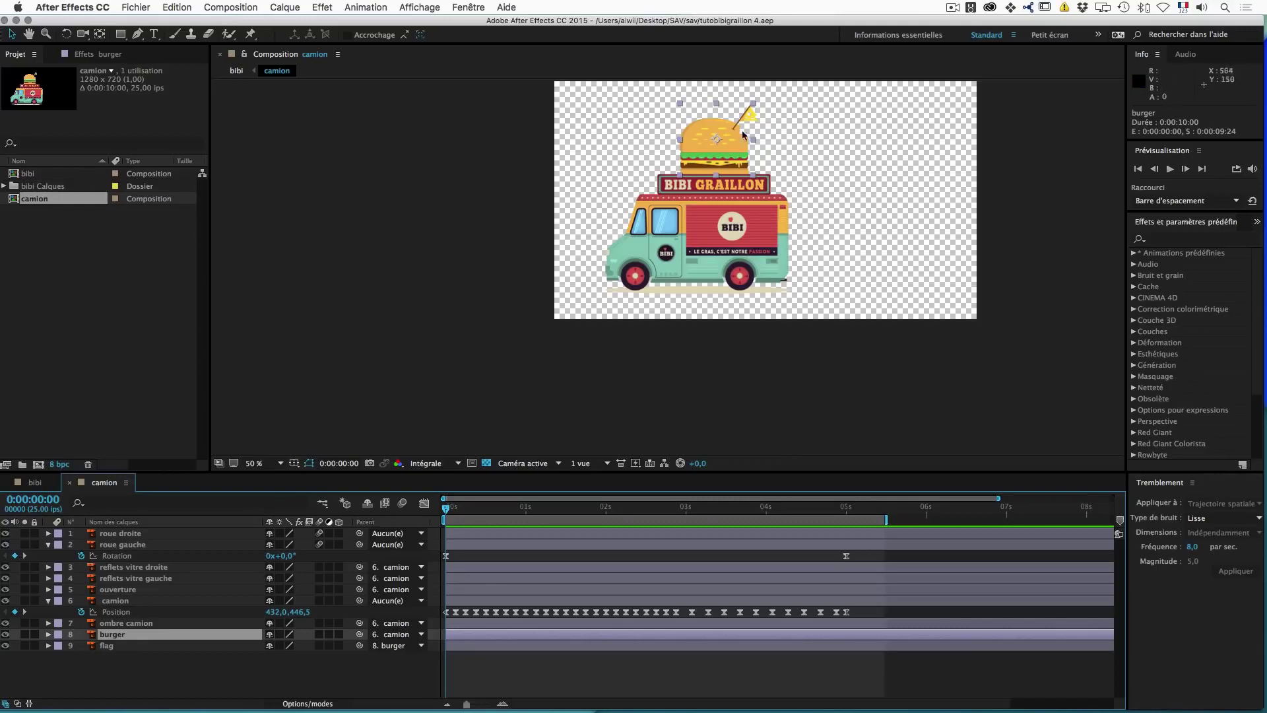
key(slash)
drag(776, 136, 772, 317)
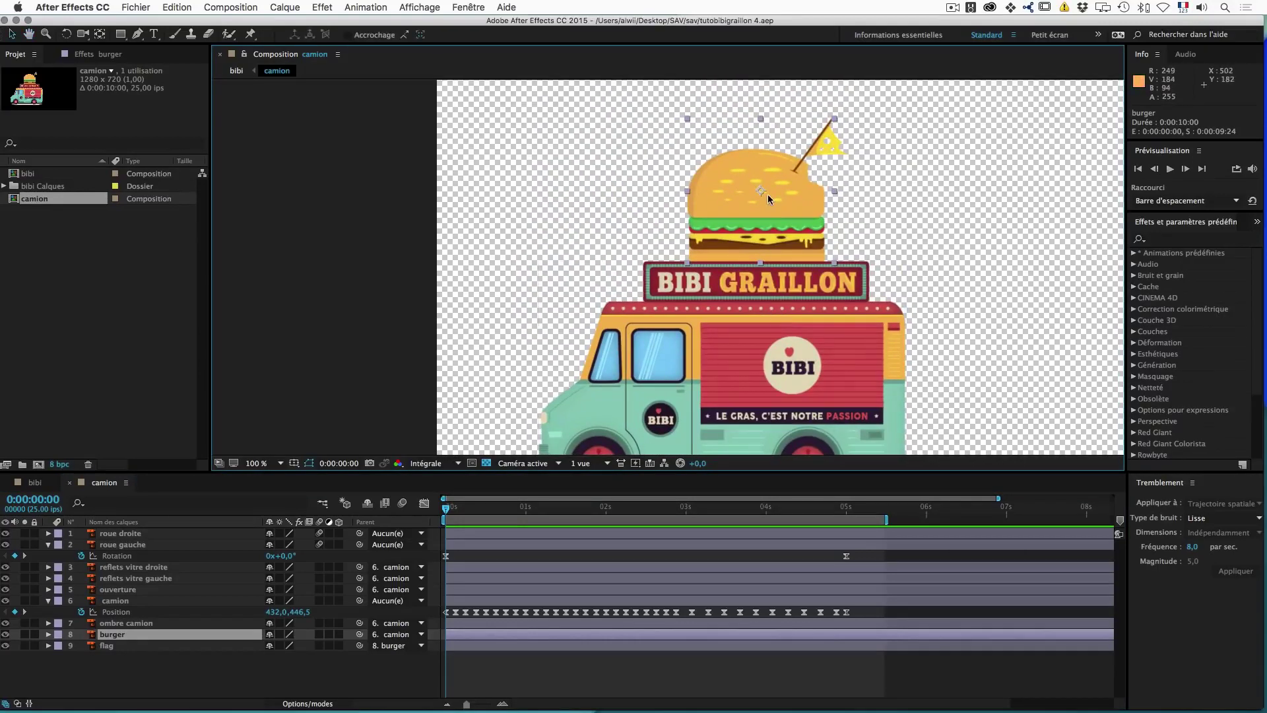
key(y)
drag(759, 188, 759, 263)
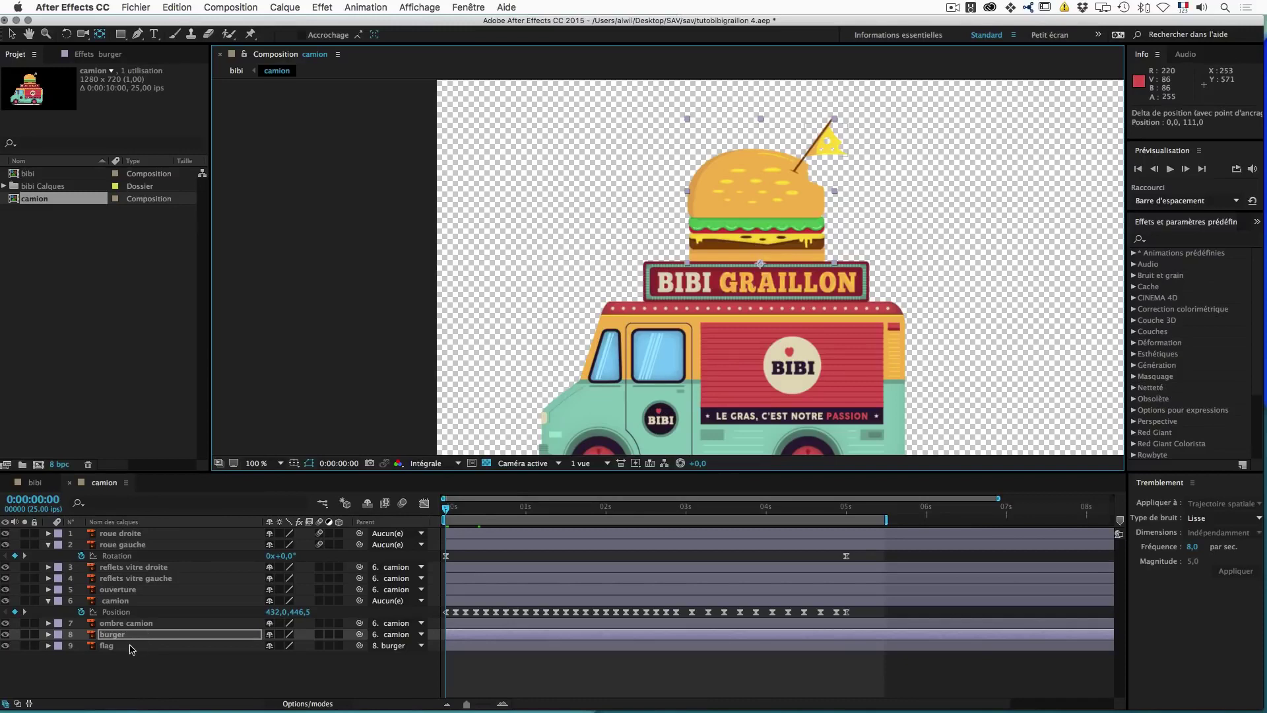
Step: Test the burger's pivot by rotating it 5°, and undo the rotation
key(r)
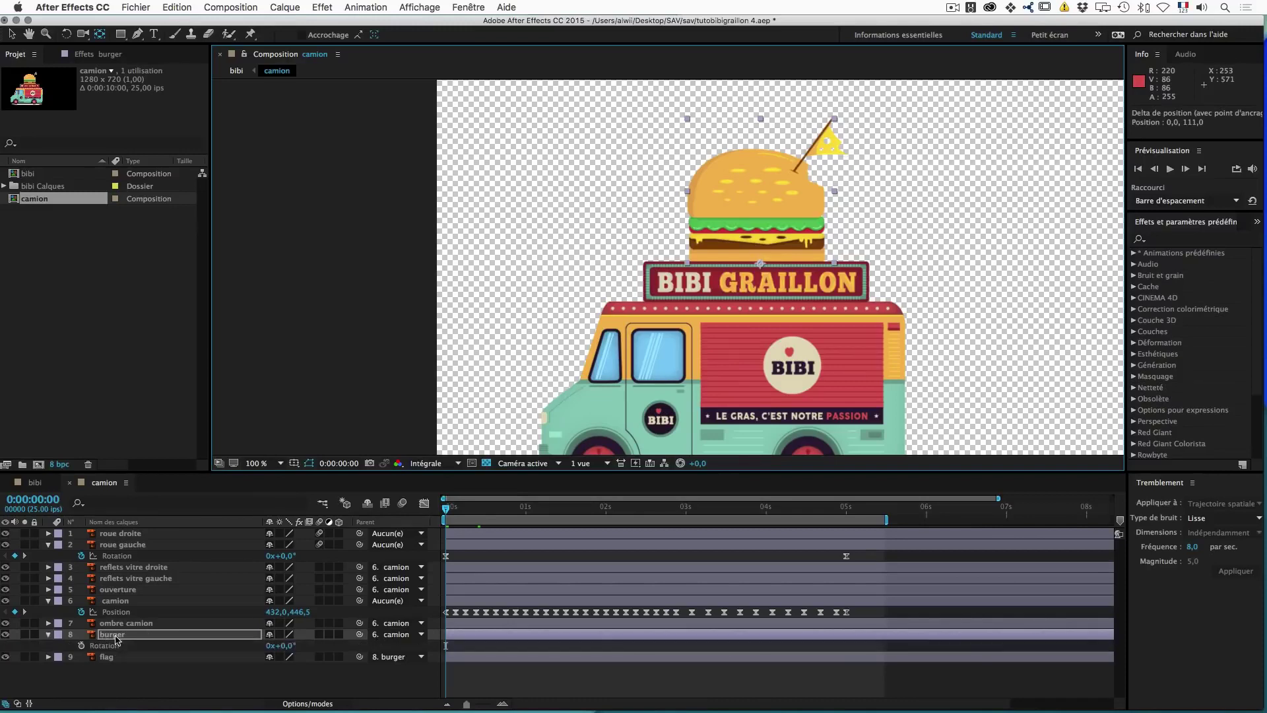
drag(286, 645, 286, 645)
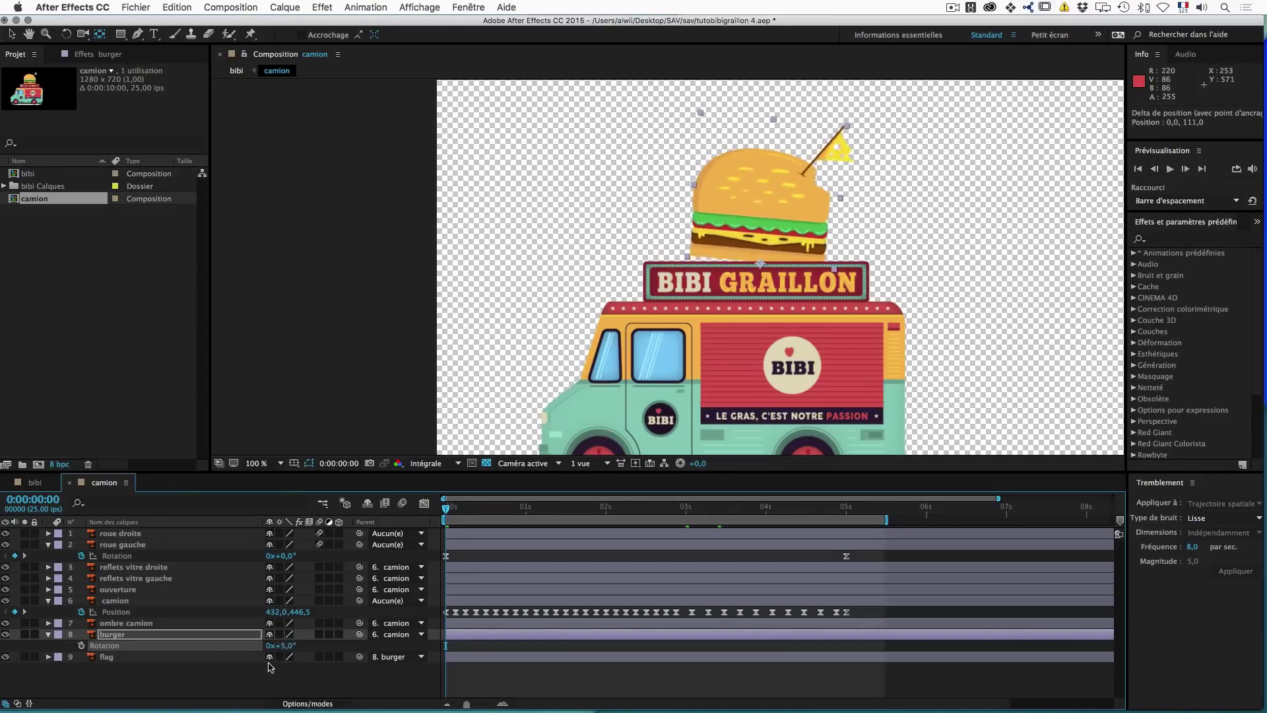
key(super+z)
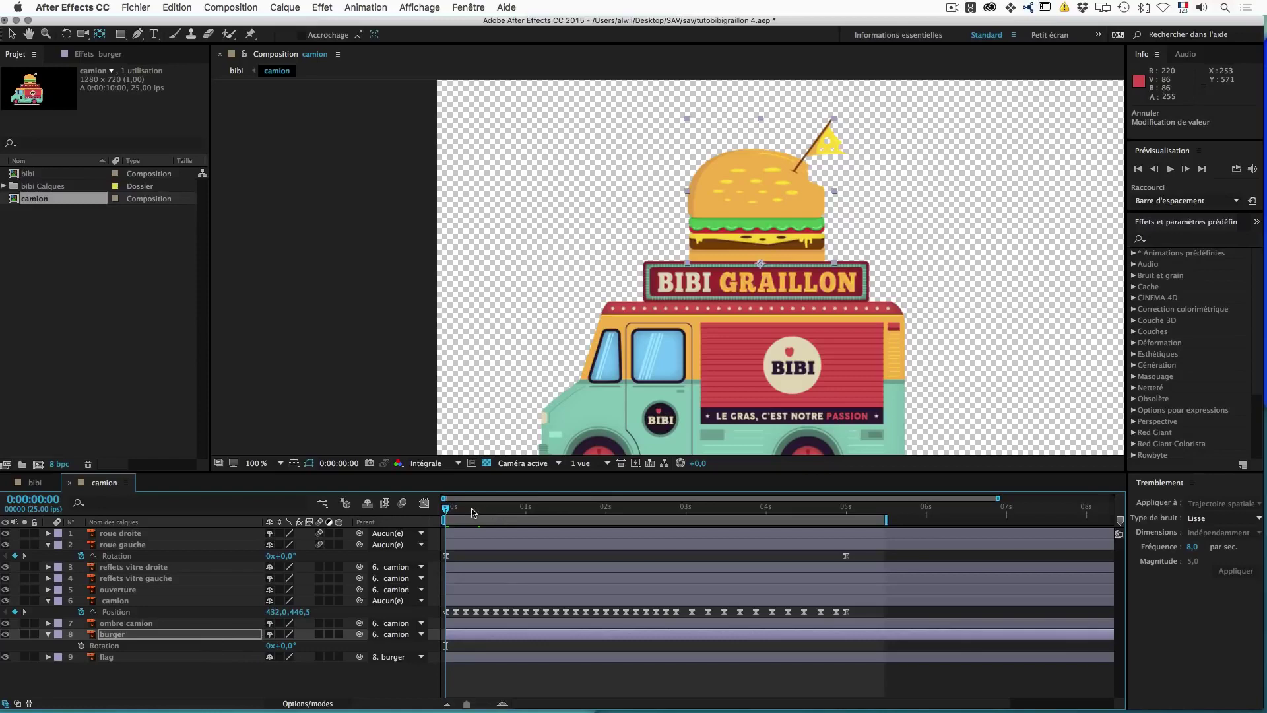
Step: Keyframe the burger layer's Rotation at 0:00:00:00 and set it to 3° at 0:00:00:10
click(82, 645)
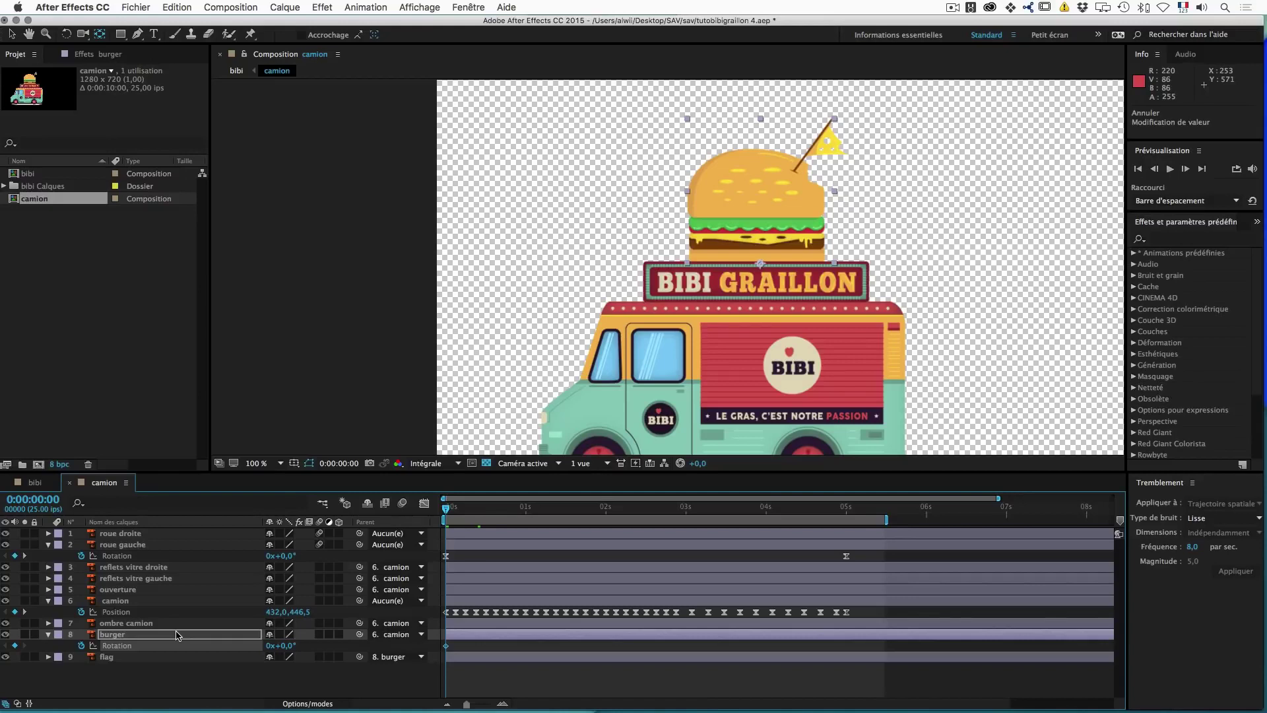
key(shift+Page_Down)
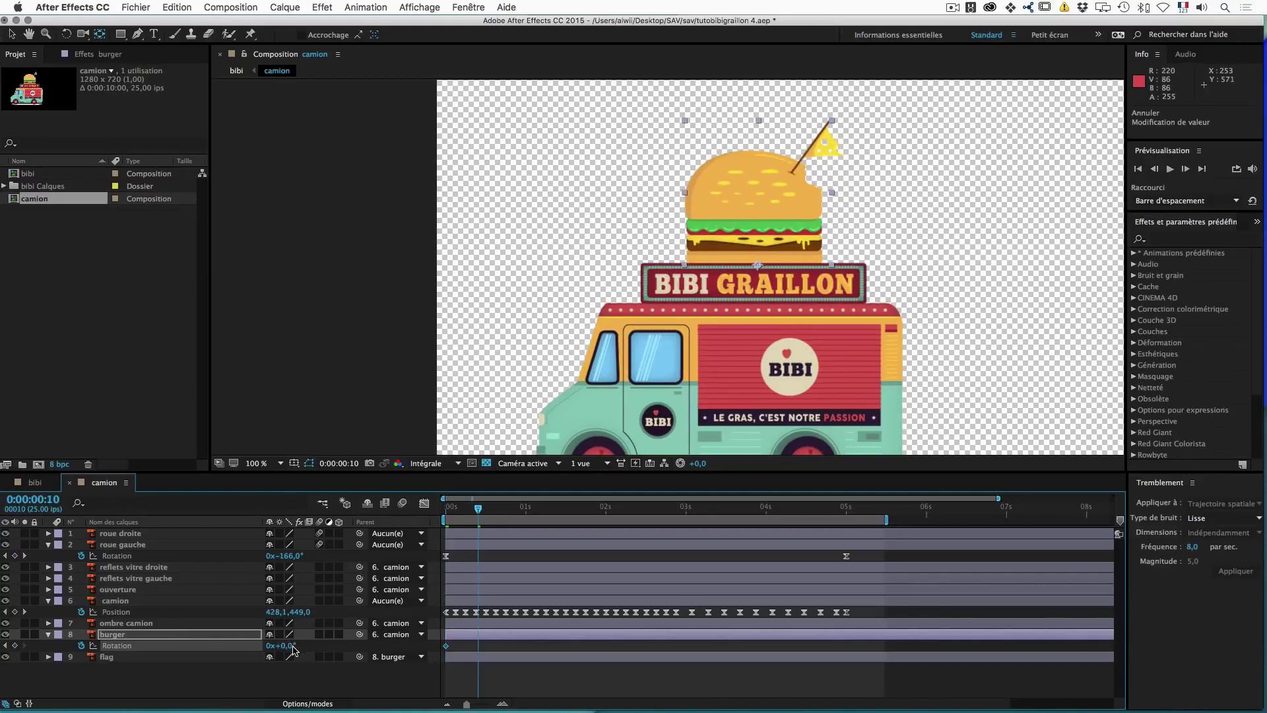
click(286, 647)
text(3)
key(Return)
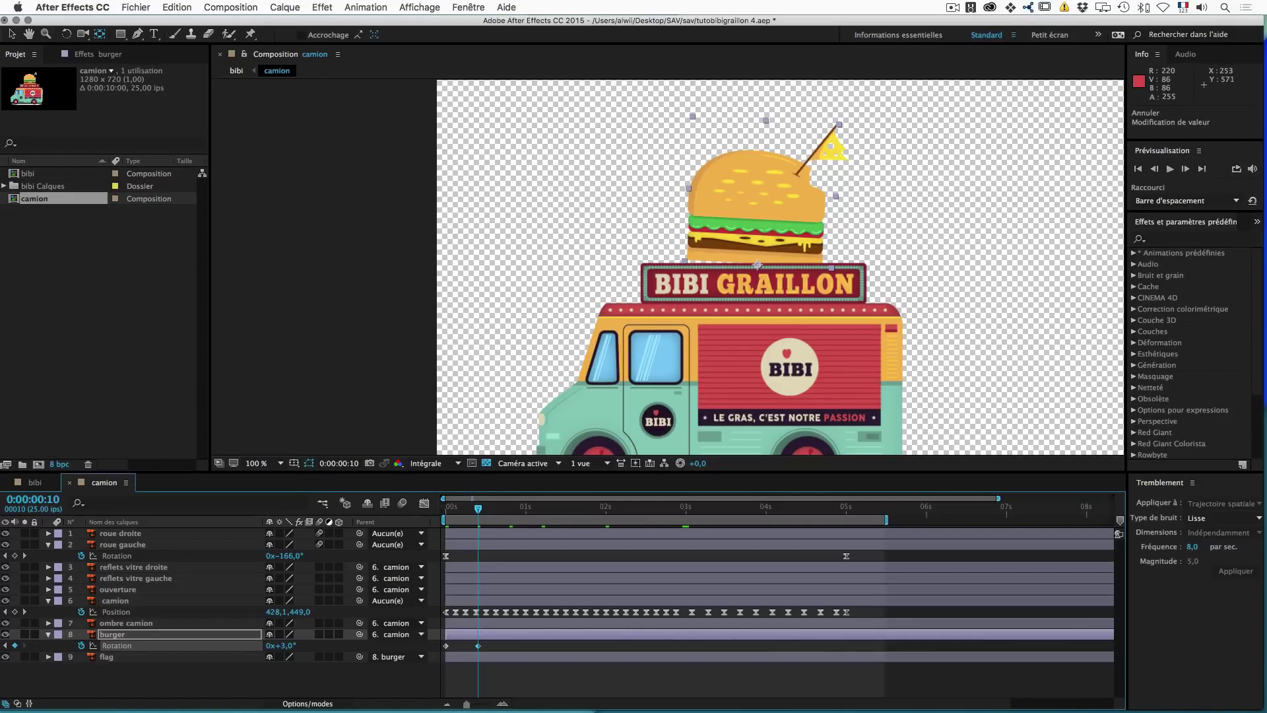
Step: Set the burger layer's Rotation to -3° at 0:00:00:20
key(shift+Page_Down)
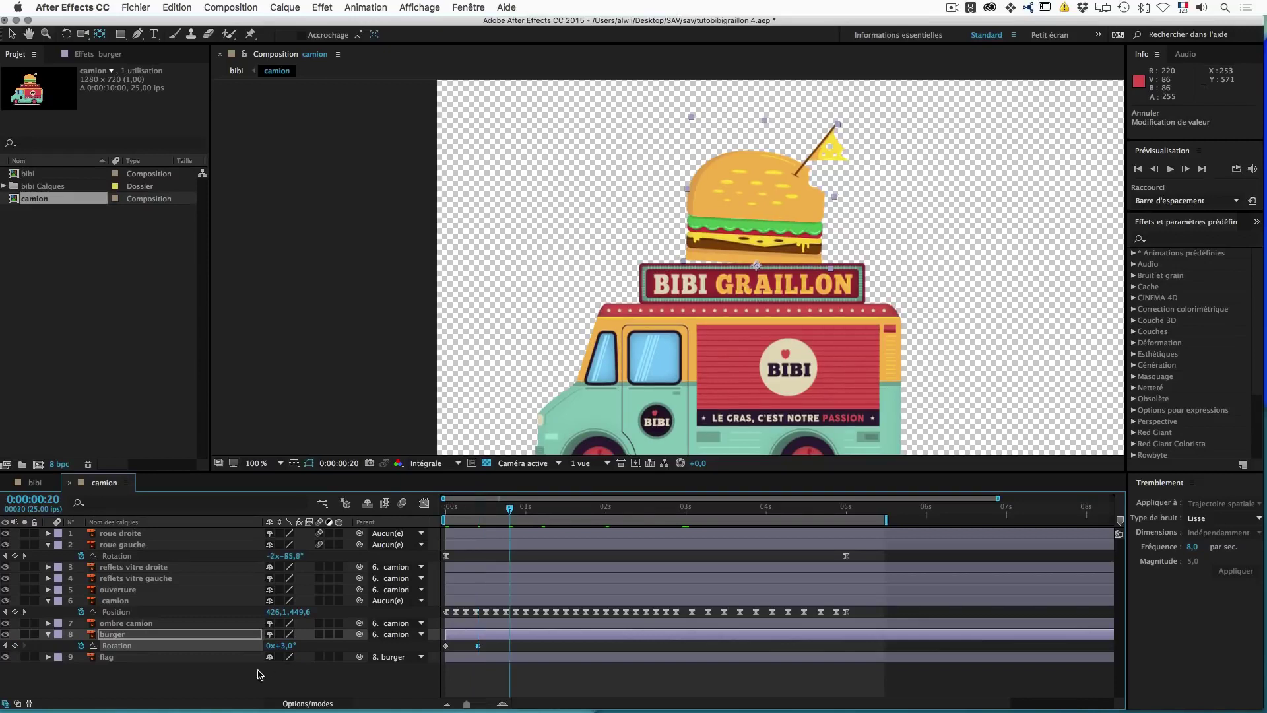
click(287, 646)
text(-3)
key(Return)
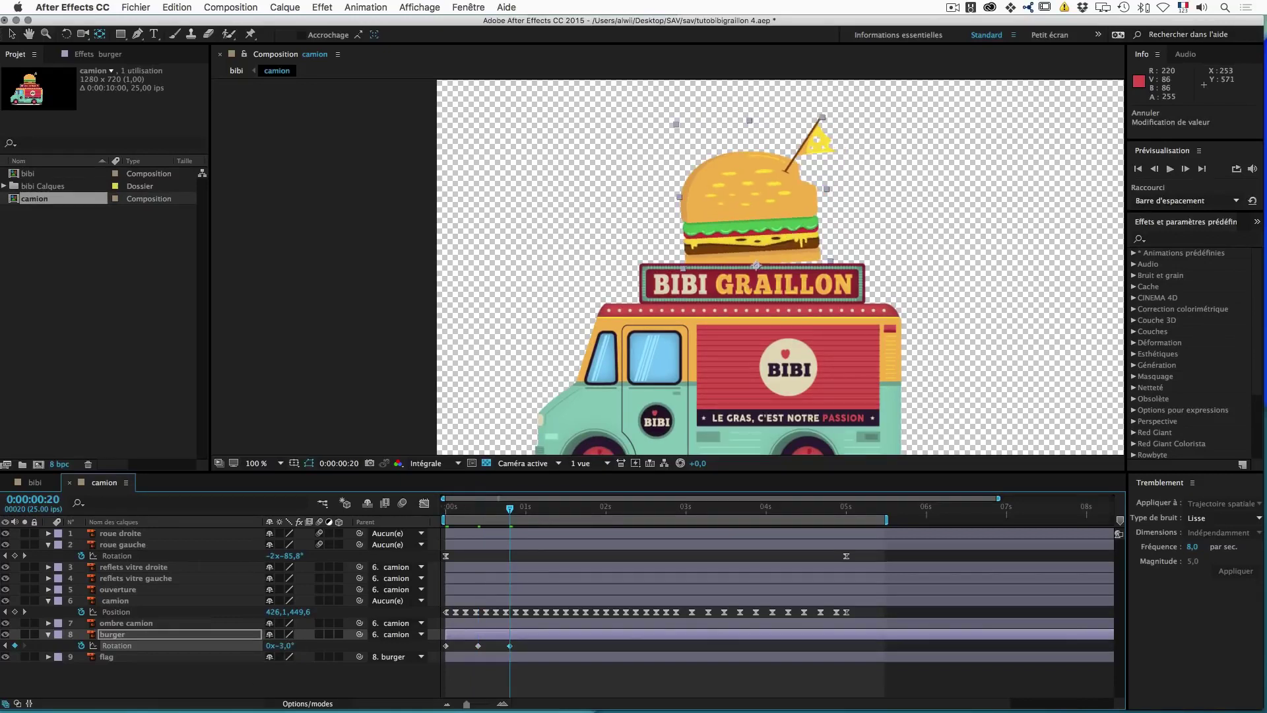
Step: Copy the burger's 3° and -3° Rotation keyframes and paste them at 0:00:01:05
drag(529, 644, 472, 647)
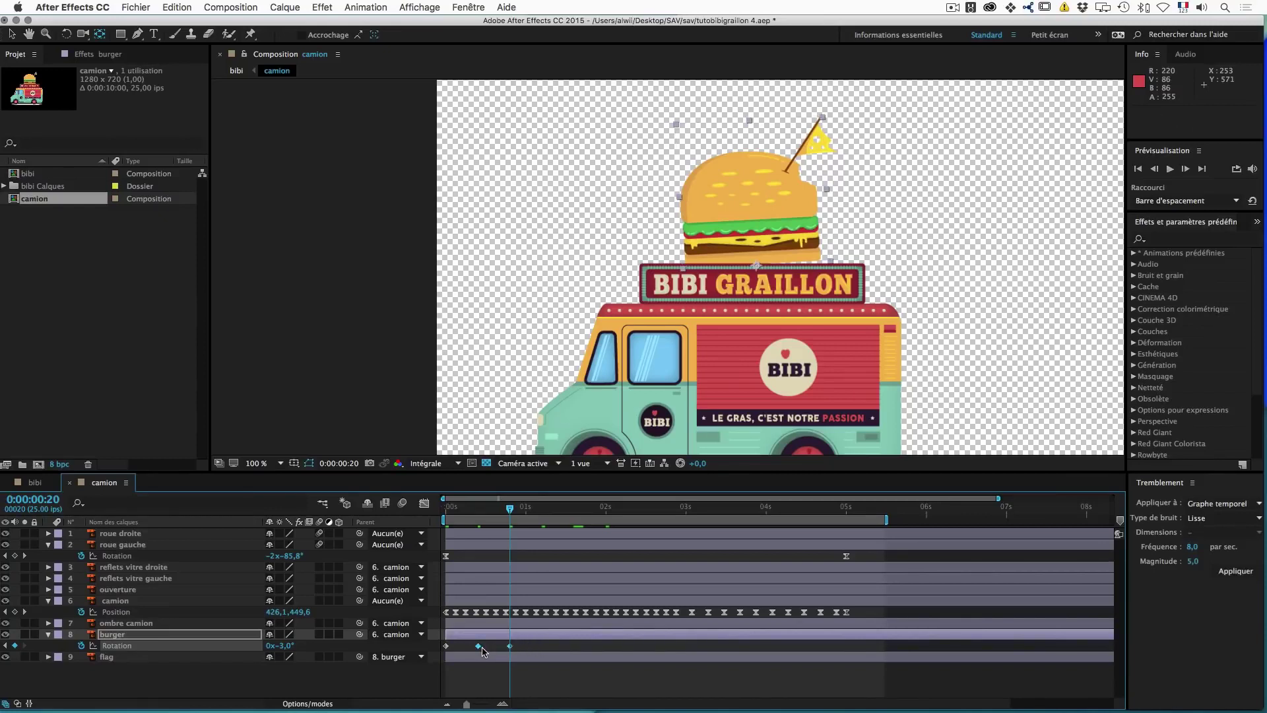
key(cmd+c)
key(shift+Page_Down)
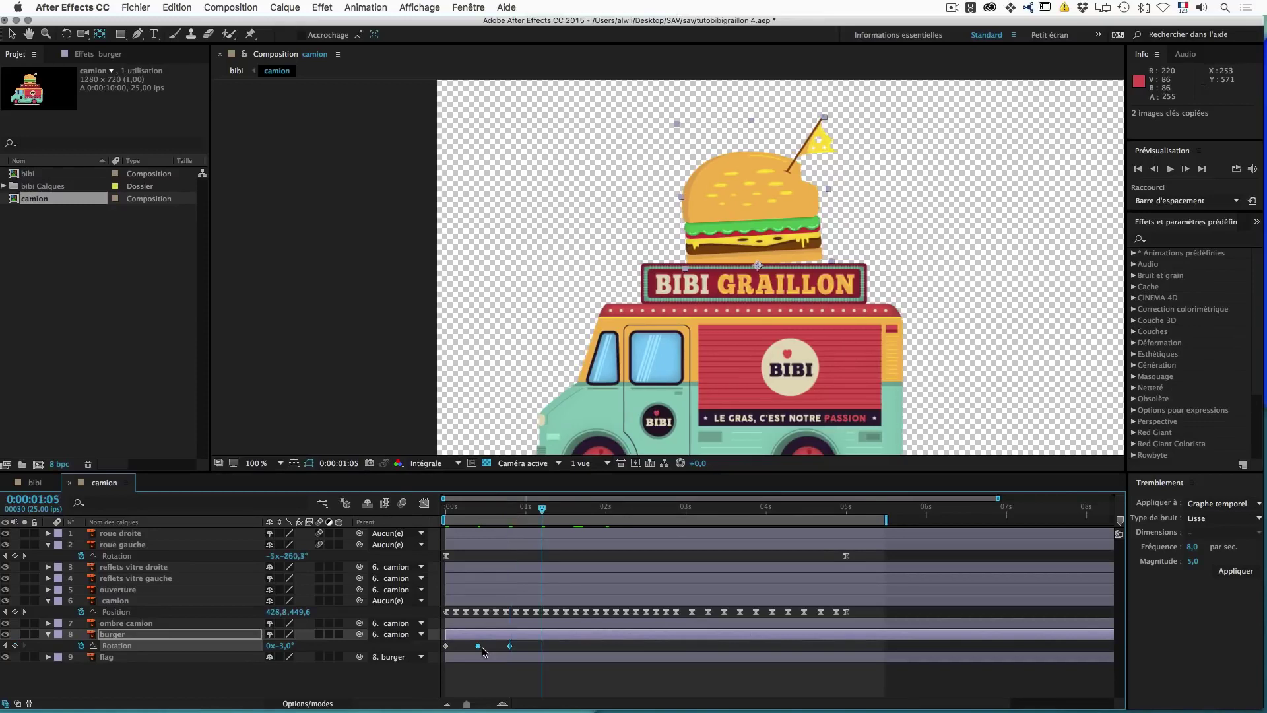
key(cmd+v)
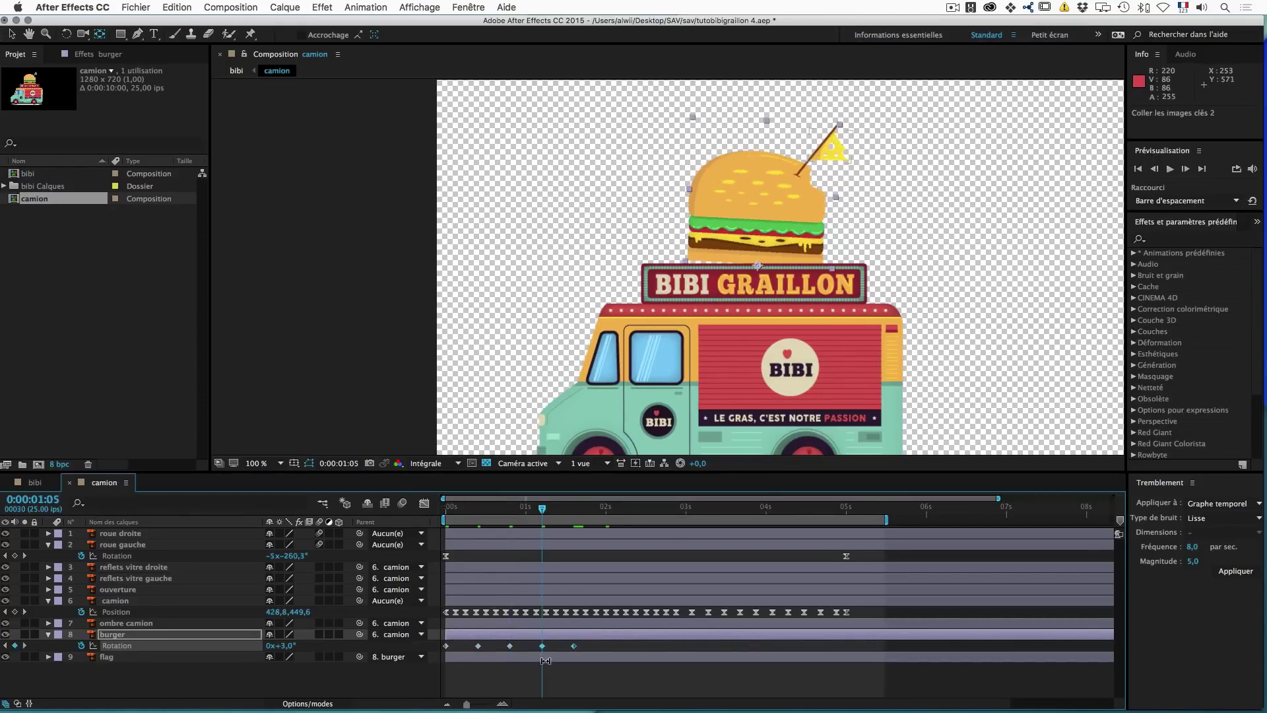
Step: Copy the burger's four Rotation keyframes after the initial one and paste them at 0:00:02:00
click(593, 647)
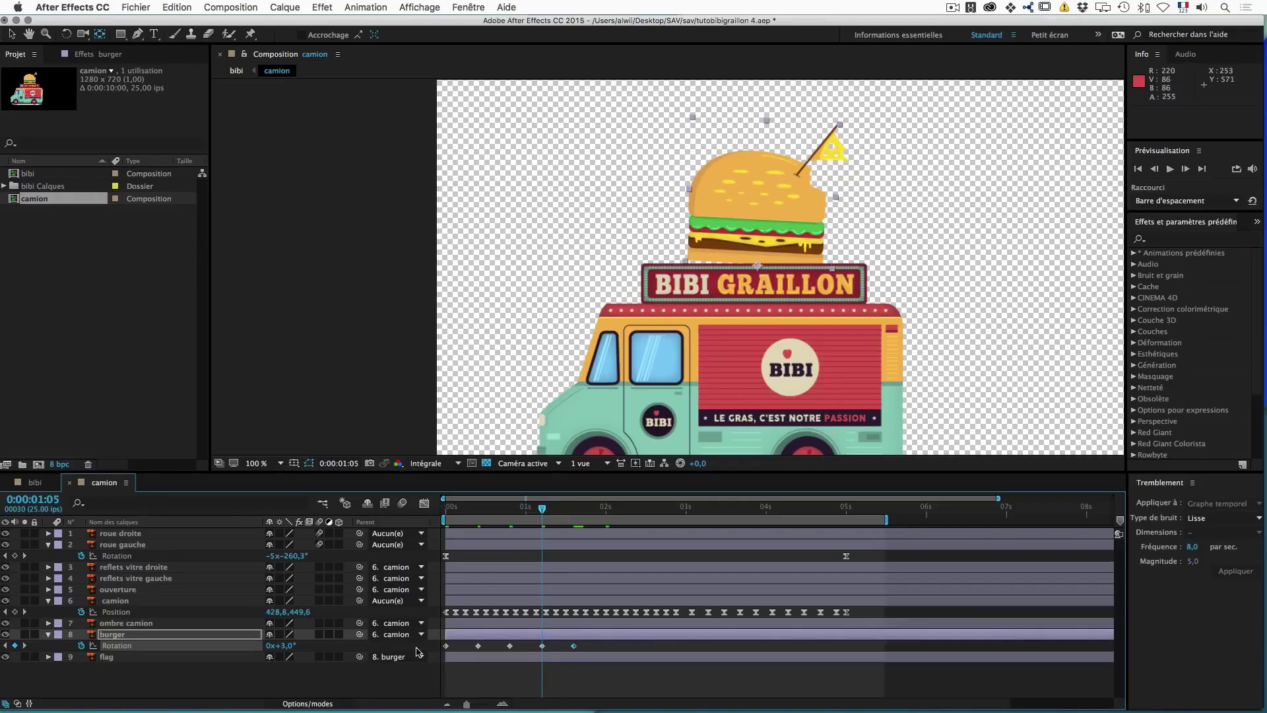
drag(594, 647, 473, 658)
key(super+c)
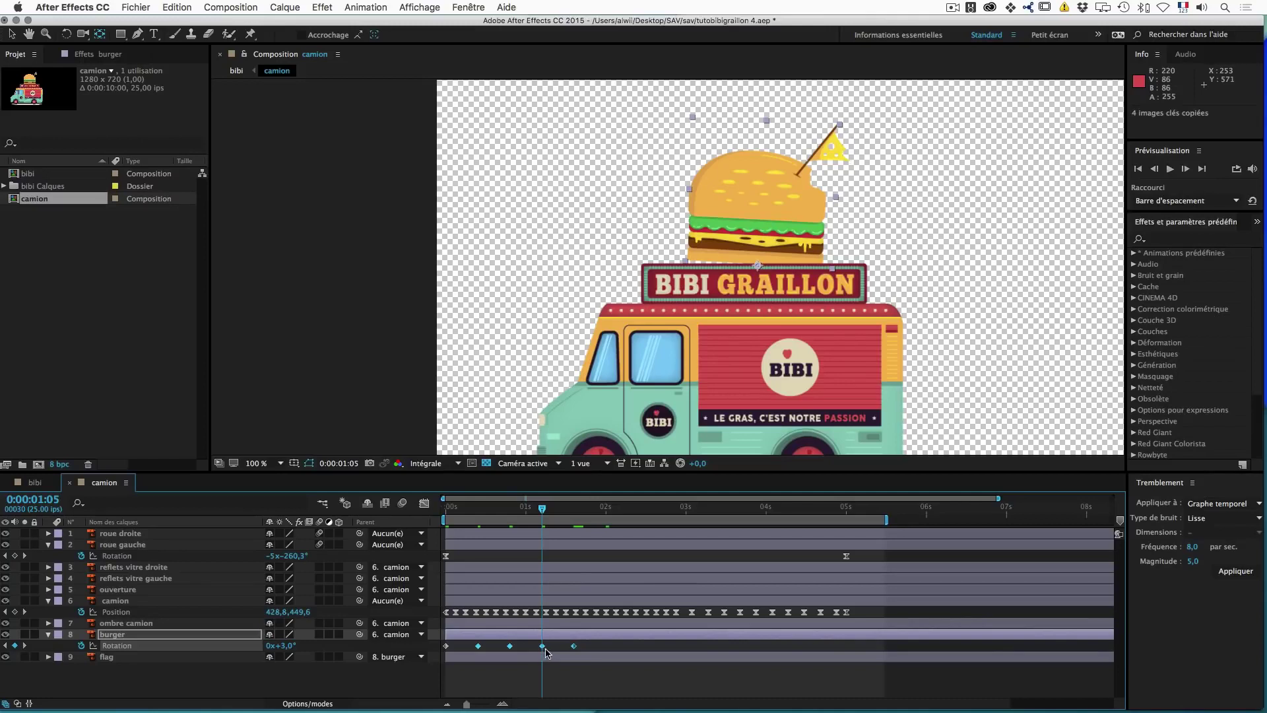
click(573, 510)
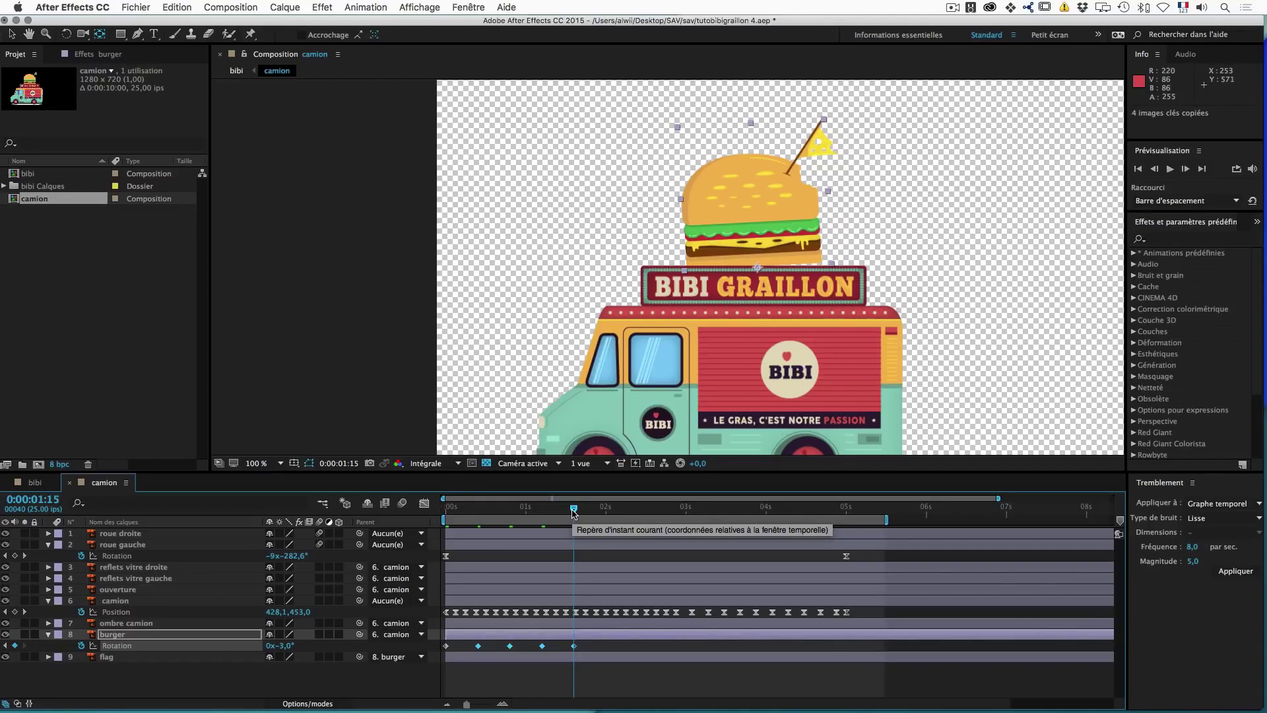
key(shift+Page_Down)
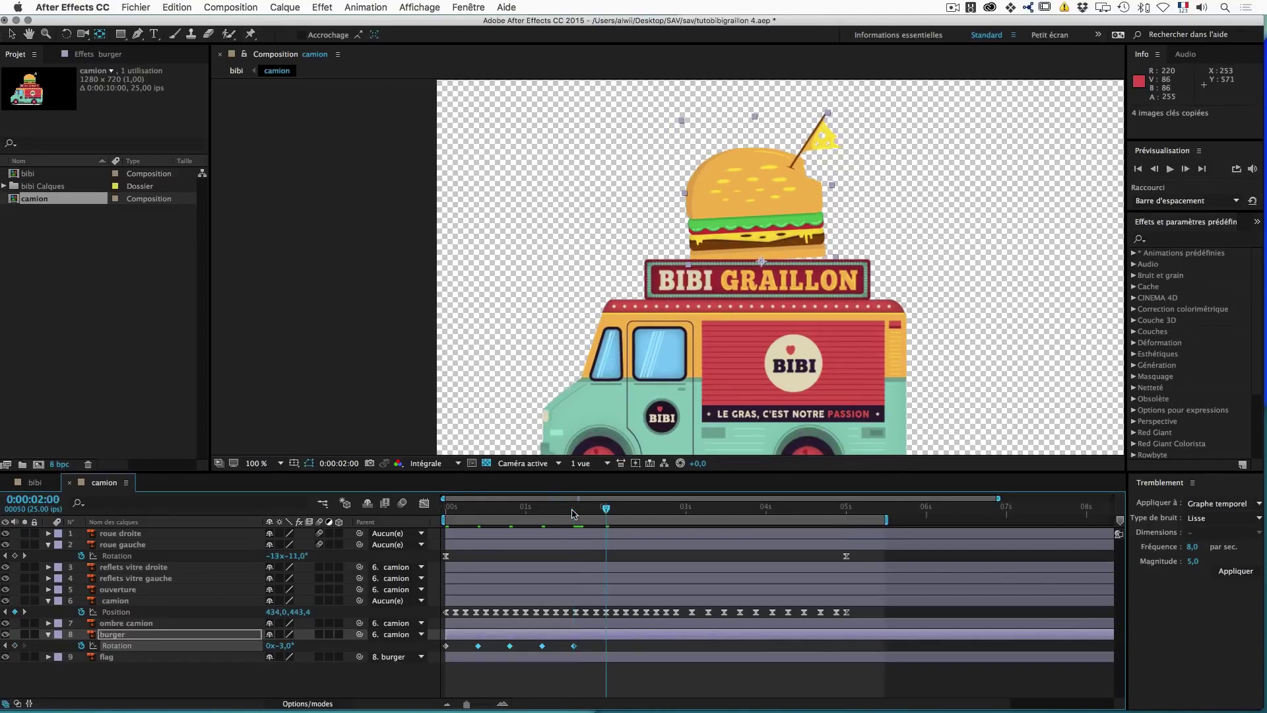
key(super+v)
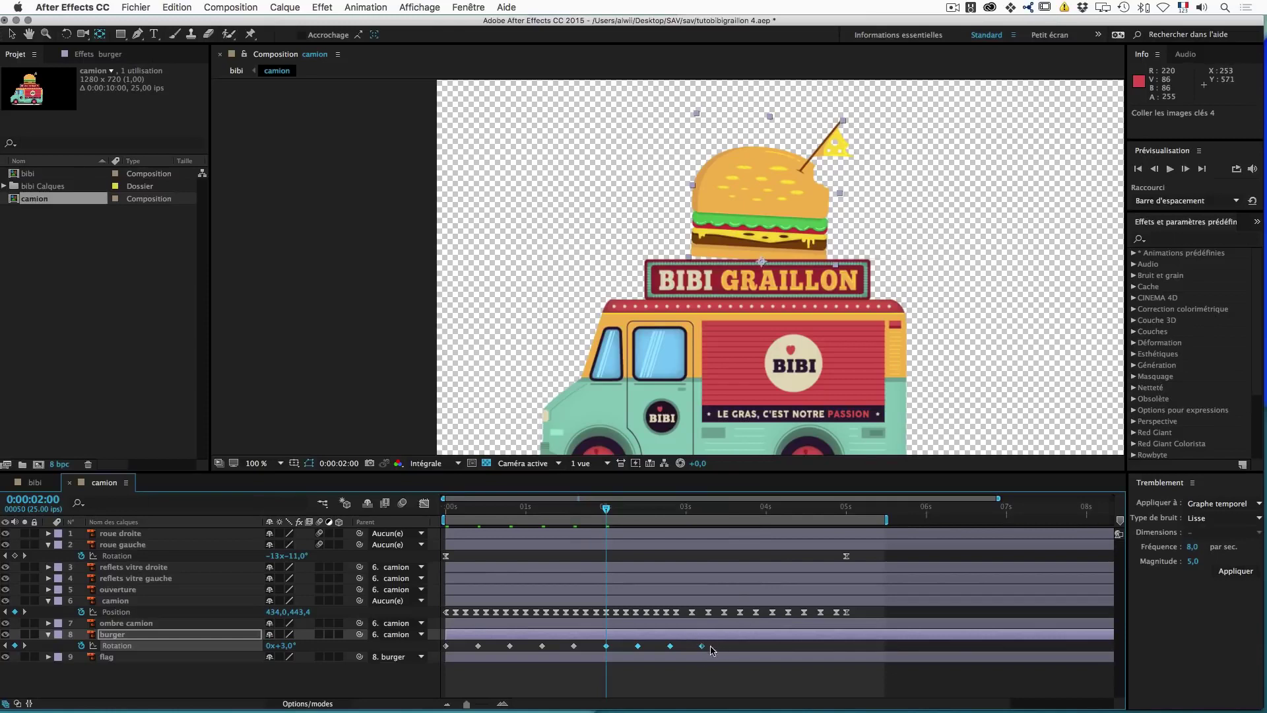
Step: Delete the burger's last Rotation keyframe at 0:00:03:05 and move the one at 0:00:02:20 to 0:00:03:00
drag(716, 642, 697, 647)
key(Delete)
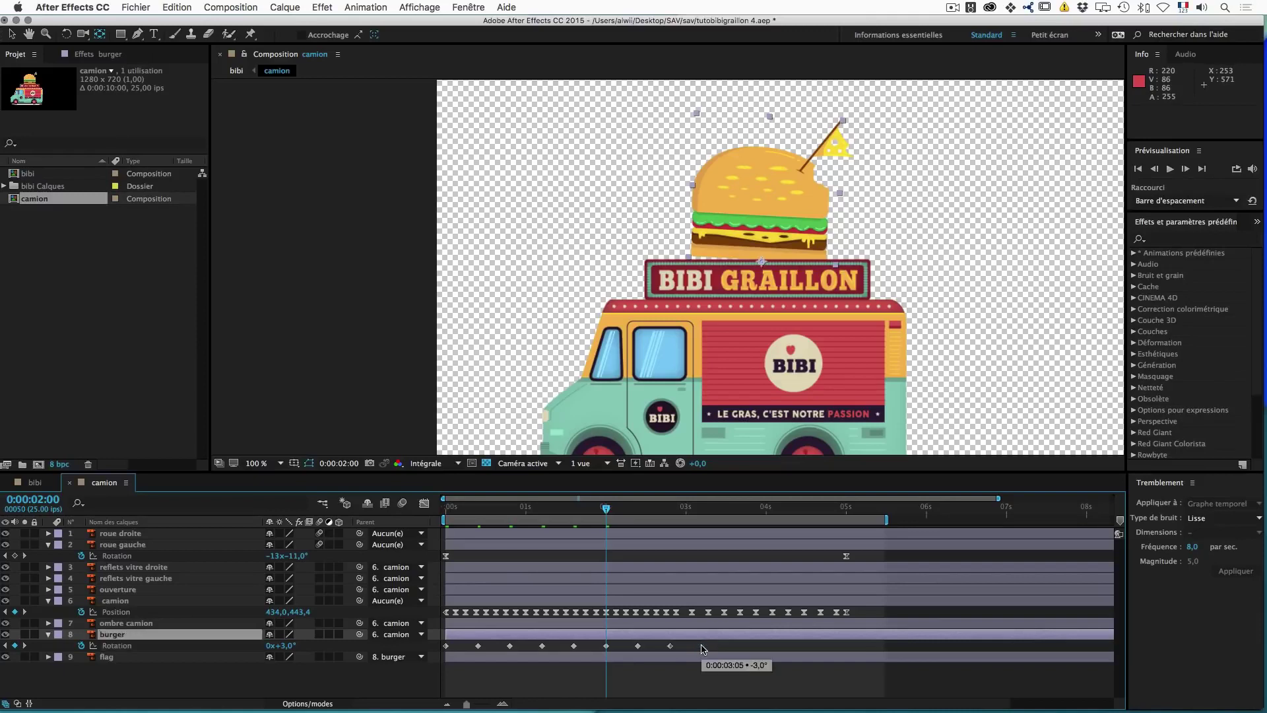
click(687, 509)
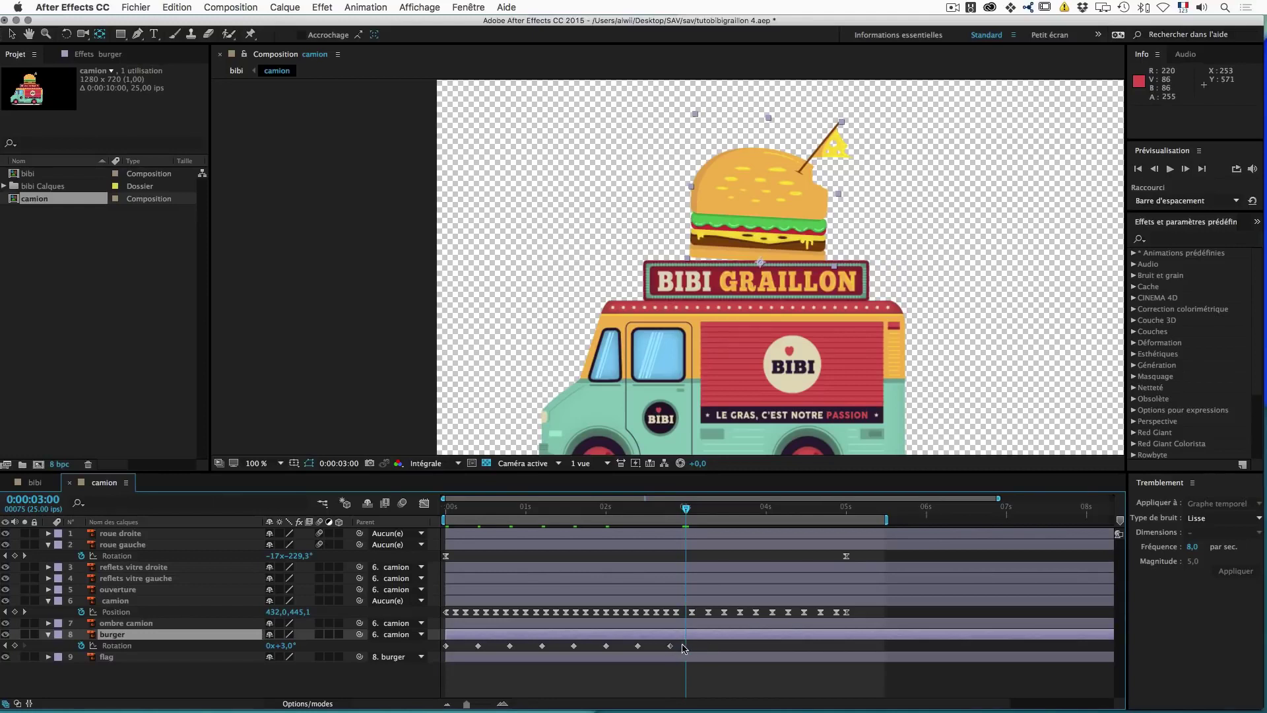
mouse_move(671, 649)
click(671, 647)
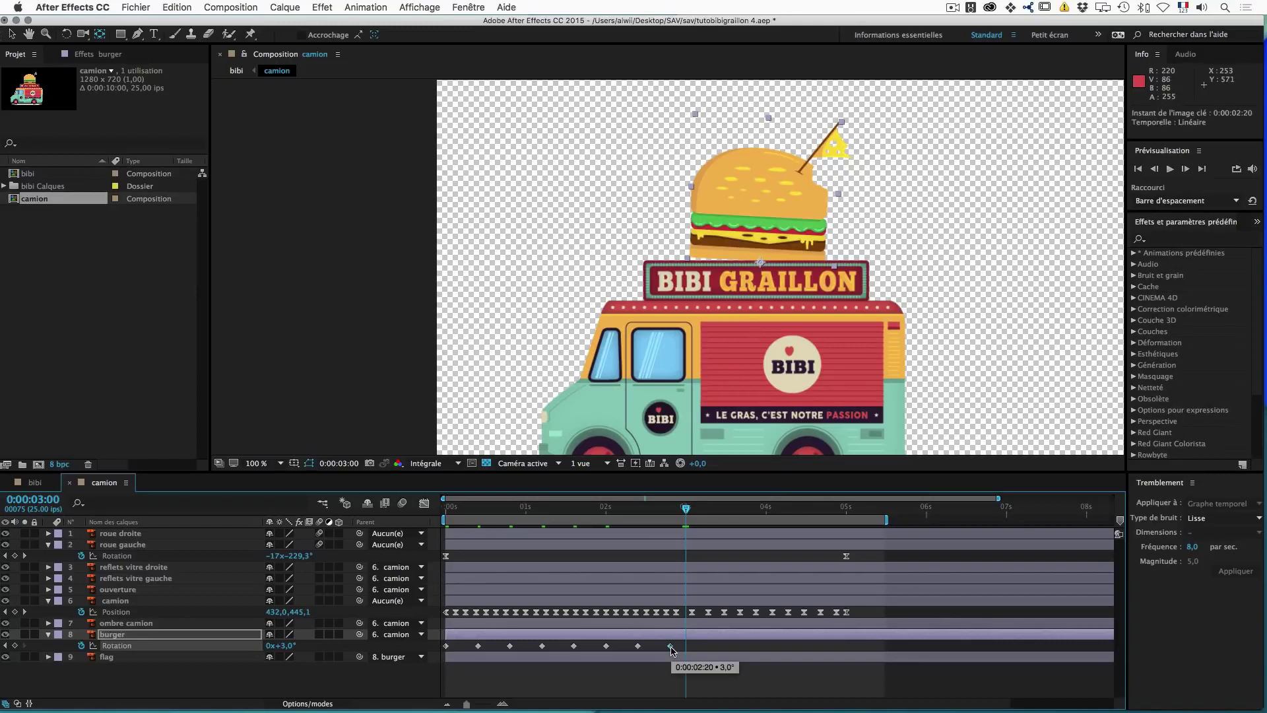
mouse_move(671, 650)
mouse_down()
mouse_move(901, 652)
mouse_move(673, 650)
mouse_move(686, 651)
mouse_up()
mouse_move(688, 649)
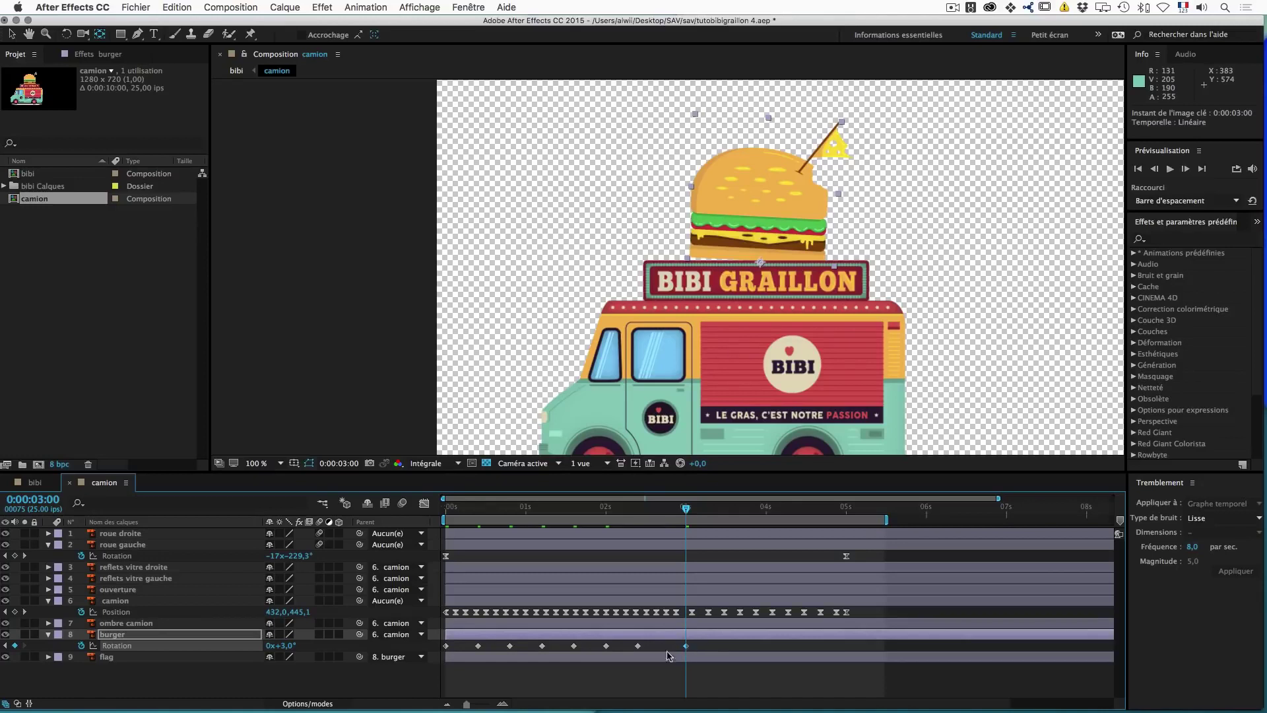
Step: Set the burger's Rotation to 5° at 0:00:03:00 and to -4° at 0:00:03:10
click(288, 646)
key(Return)
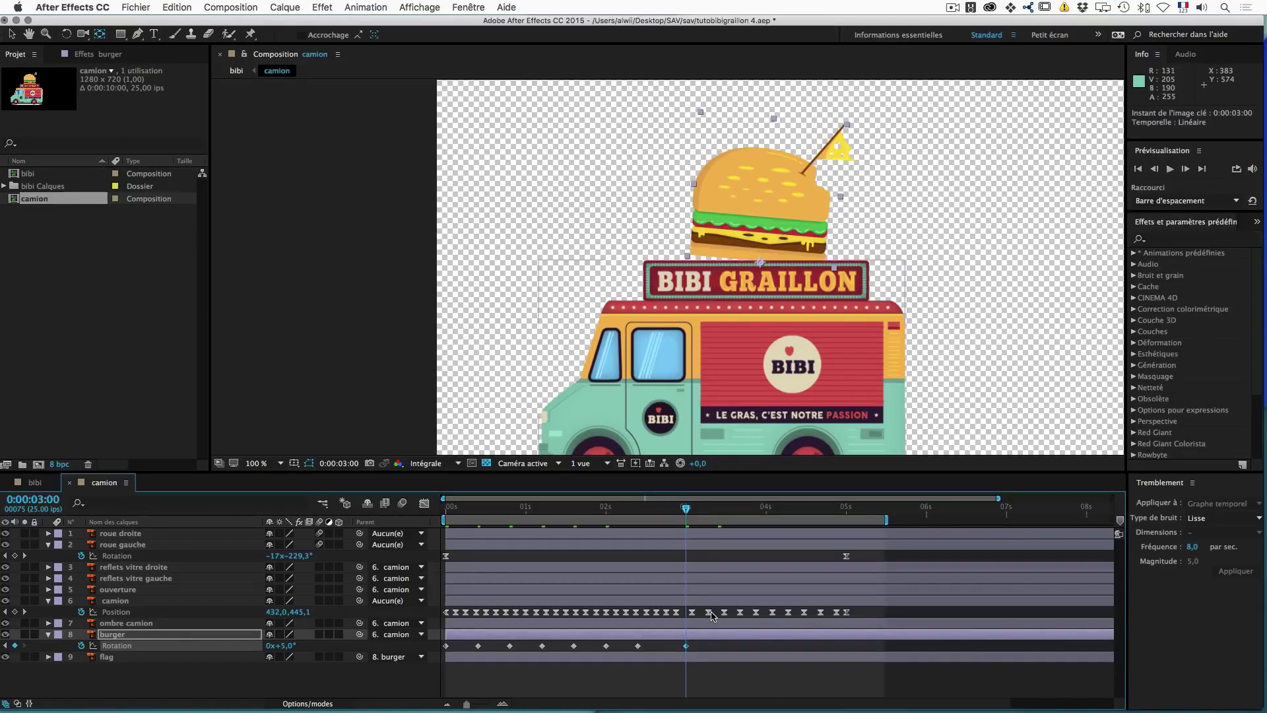
key(shift+Page_Down)
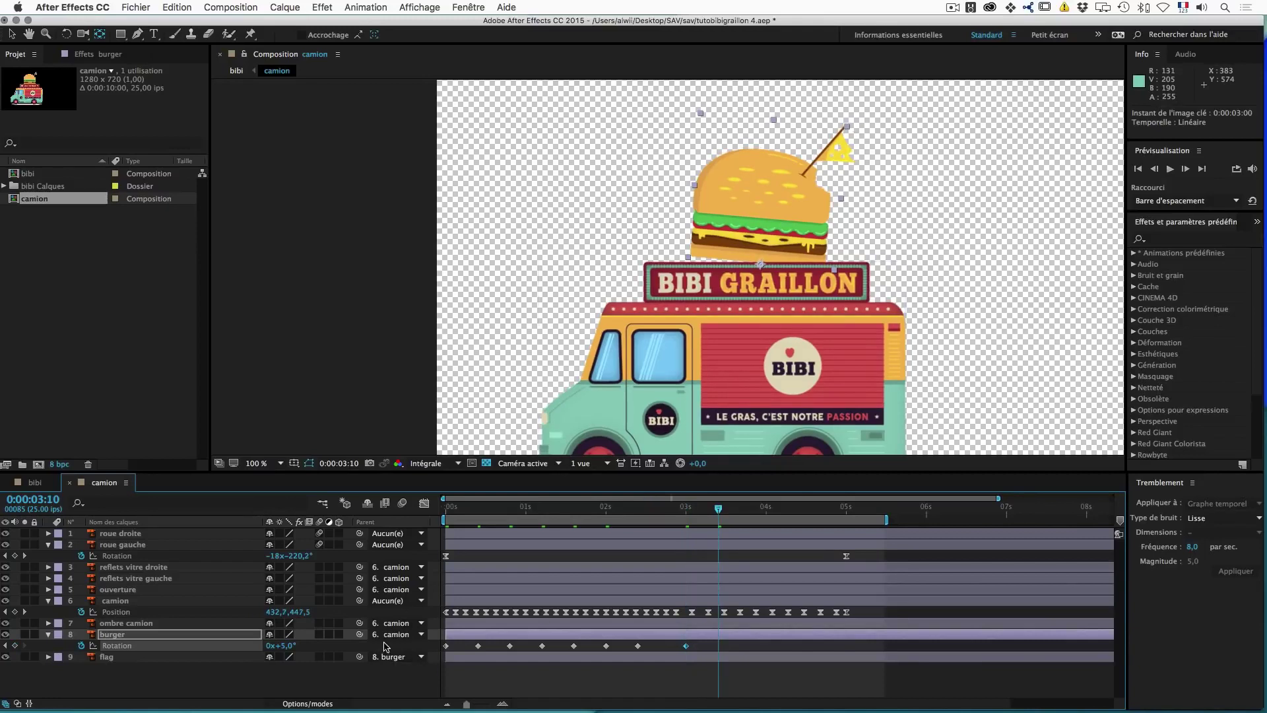
click(287, 645)
text(5)
text(4)
key(Return)
Step: Set the burger's Rotation to 3° at 0:00:03:20
key(shift+Page_Down)
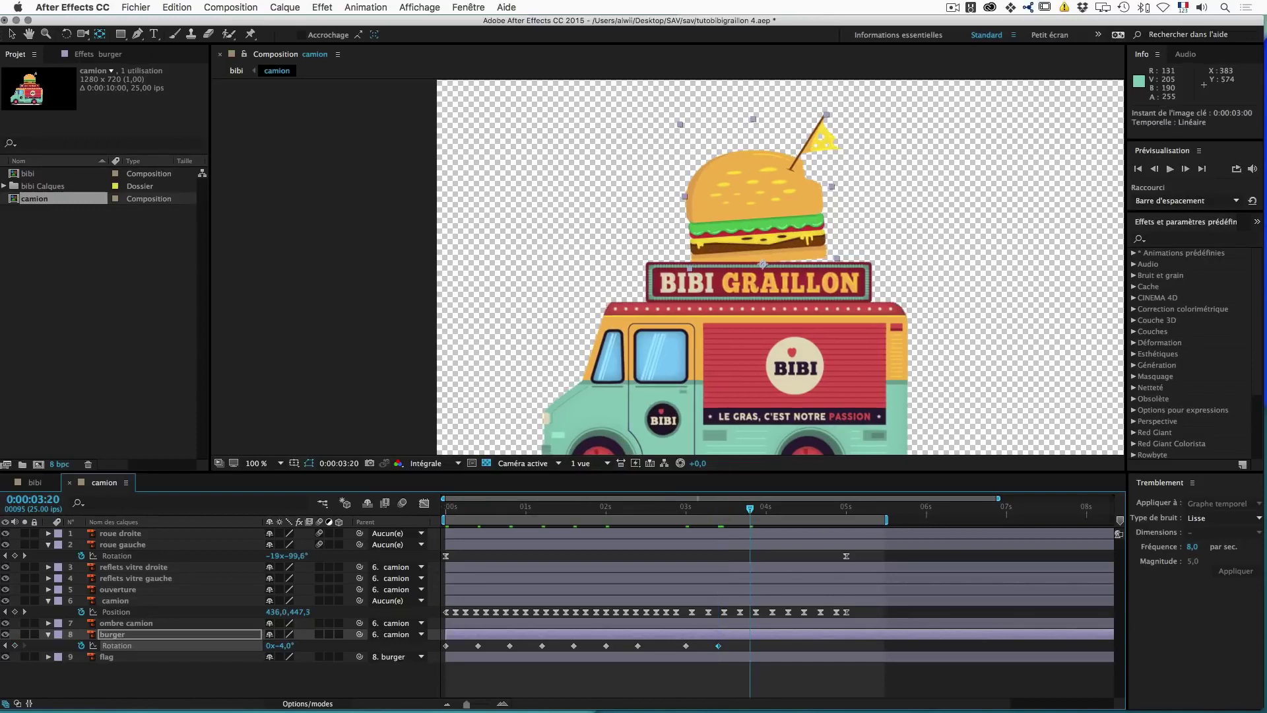
click(285, 646)
text(3)
key(Return)
Step: Set the burger's Rotation to -2° at 0:00:04:05
key(shift+Page_Down)
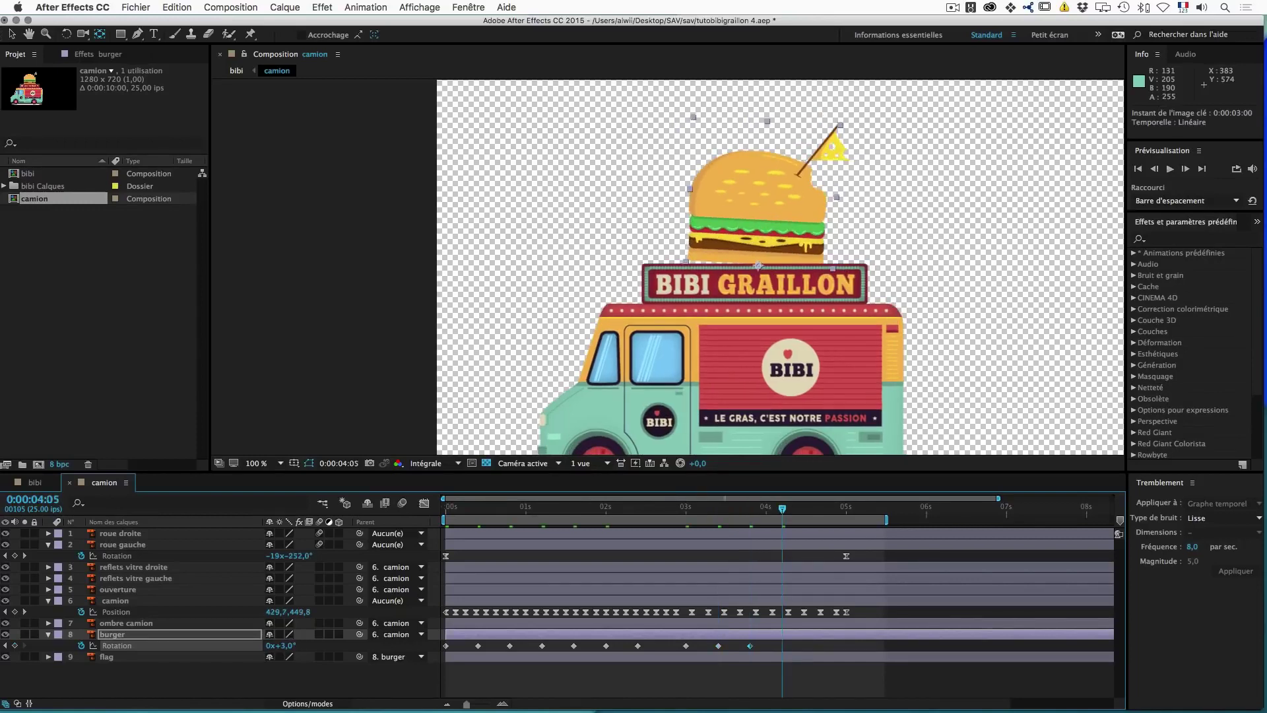
click(285, 645)
text(2)
key(Return)
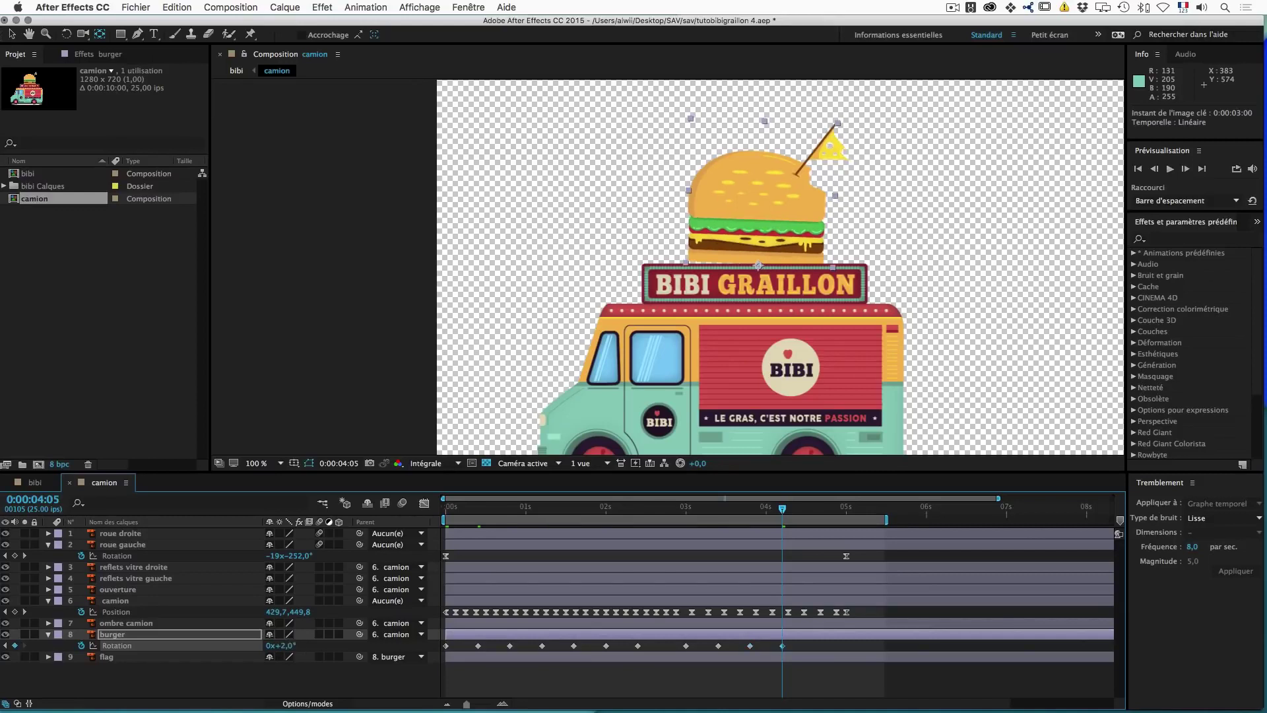
mouse_move(783, 509)
mouse_down()
mouse_move(766, 514)
mouse_move(782, 512)
mouse_up()
click(282, 646)
text(-2)
key(Return)
Step: Set the burger's Rotation to 1° at 0:00:04:15 and to 0° at 0:00:05:00
key(shift+Page_Down)
click(285, 645)
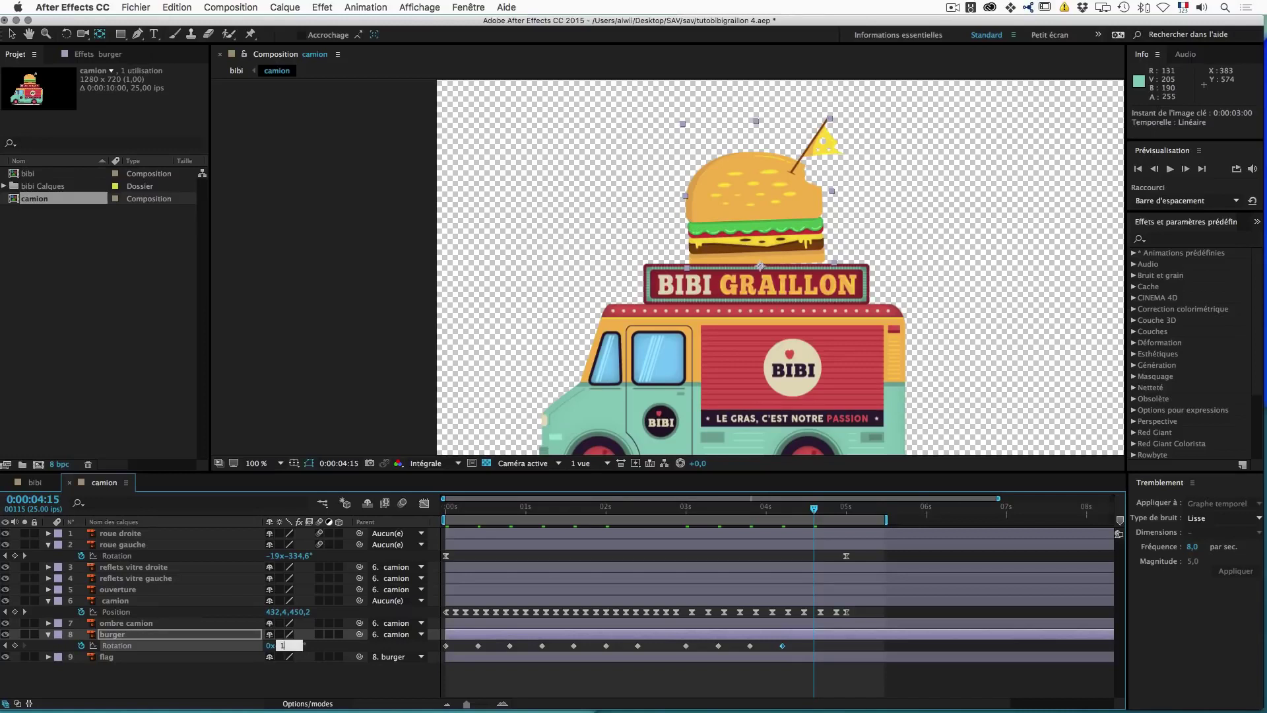
key(Return)
key(shift+Page_Down)
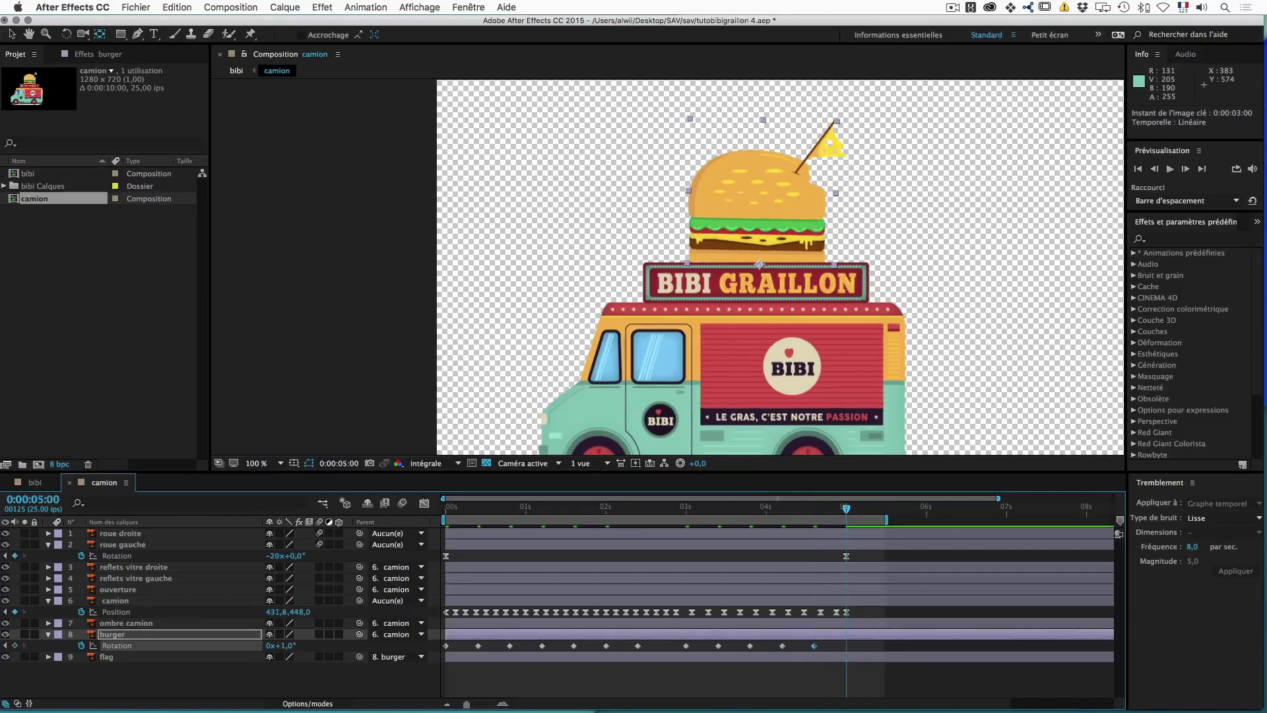
click(283, 645)
text(0)
key(Return)
Step: Apply Lissage de vitesse to all of the burger's Rotation keyframes
drag(869, 647, 440, 650)
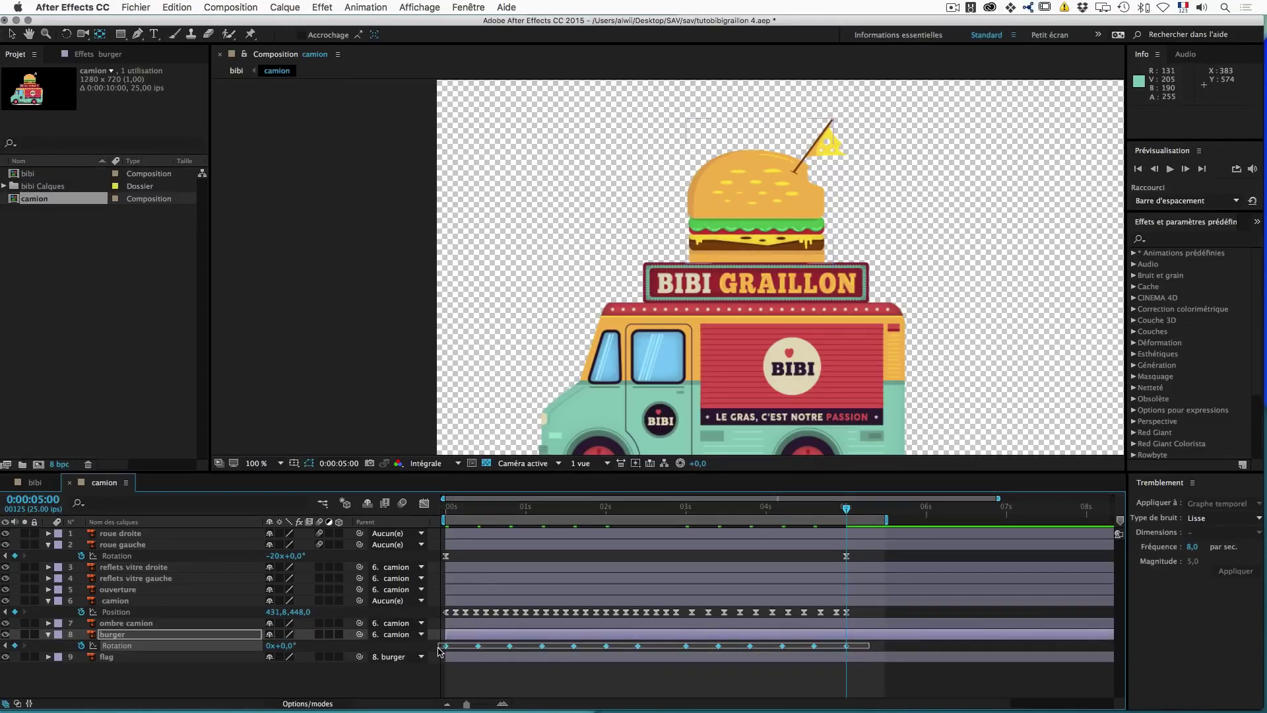
right_click(479, 649)
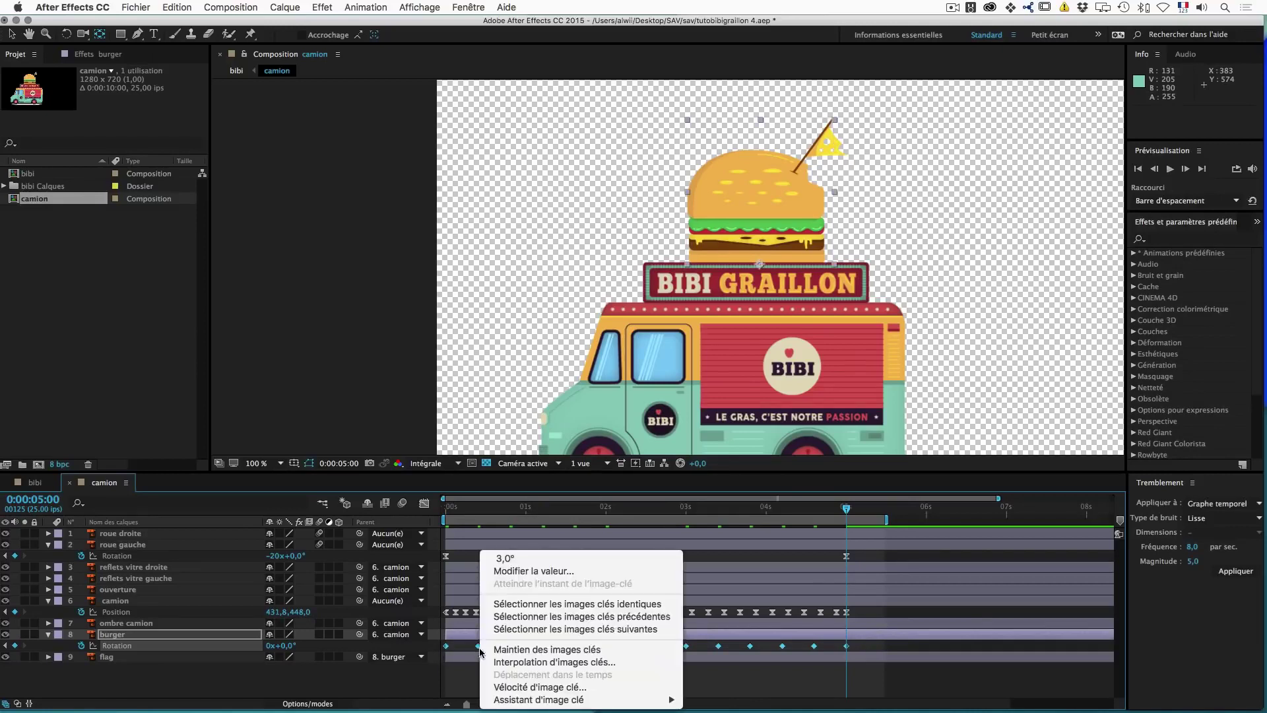
mouse_move(542, 701)
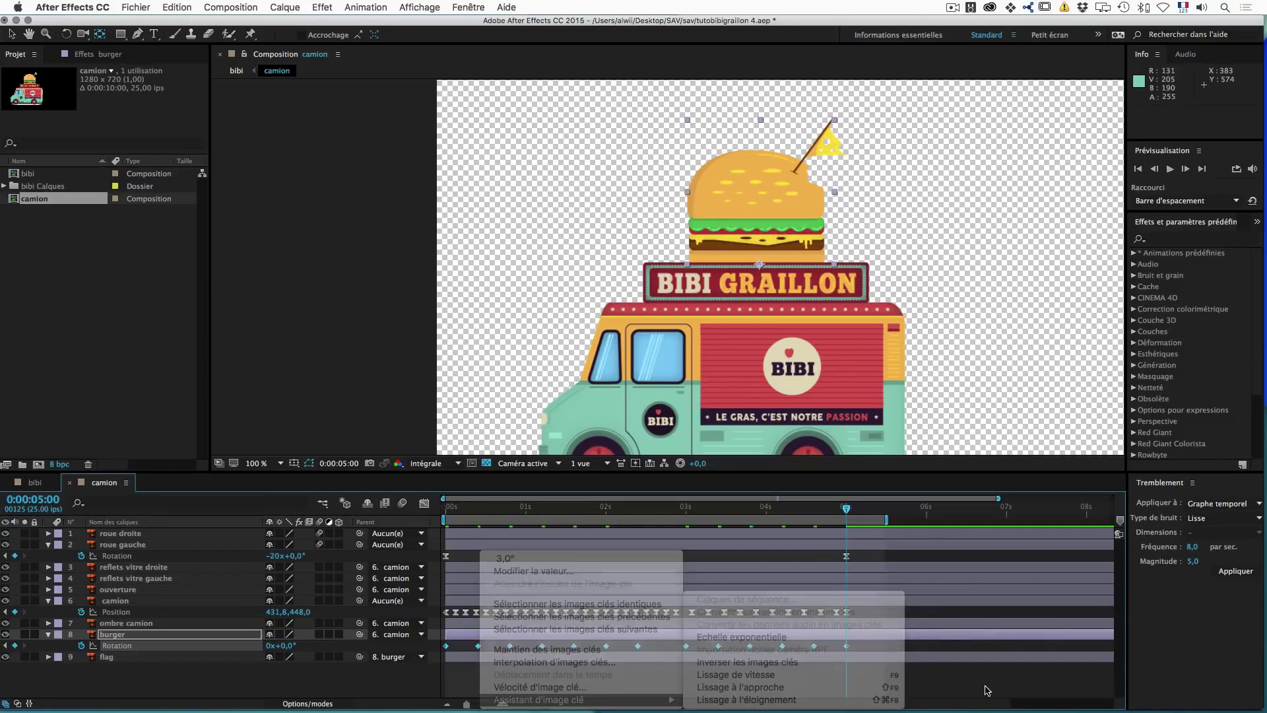
key(Escape)
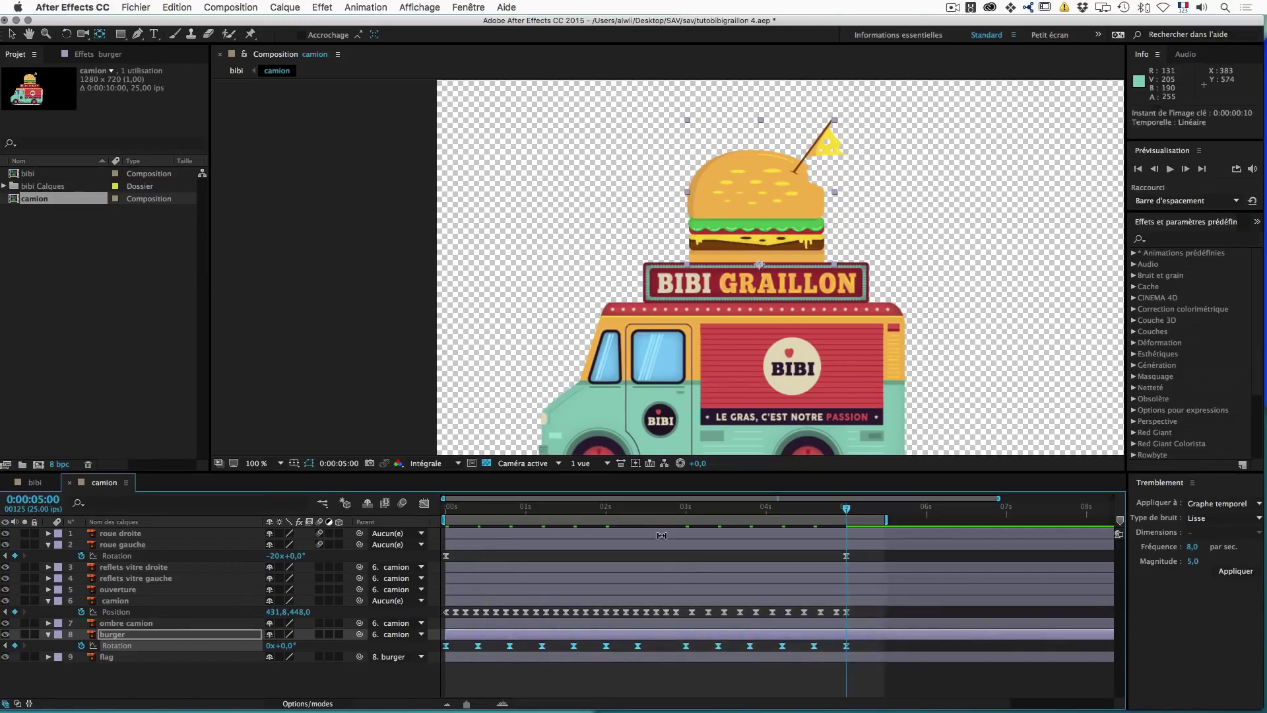
Step: In the burger's Rotation speed graph, lengthen the incoming influence handle of the 0:00:03:00 keyframe slightly
click(622, 508)
click(633, 509)
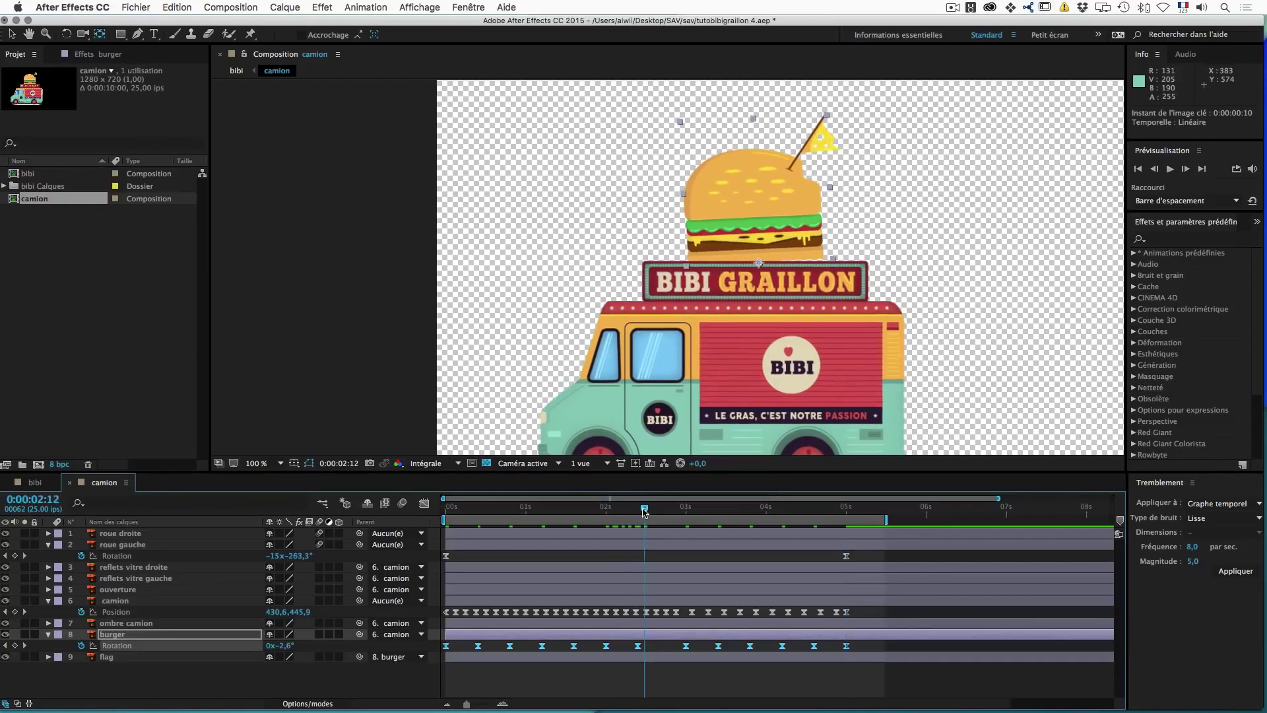
click(686, 683)
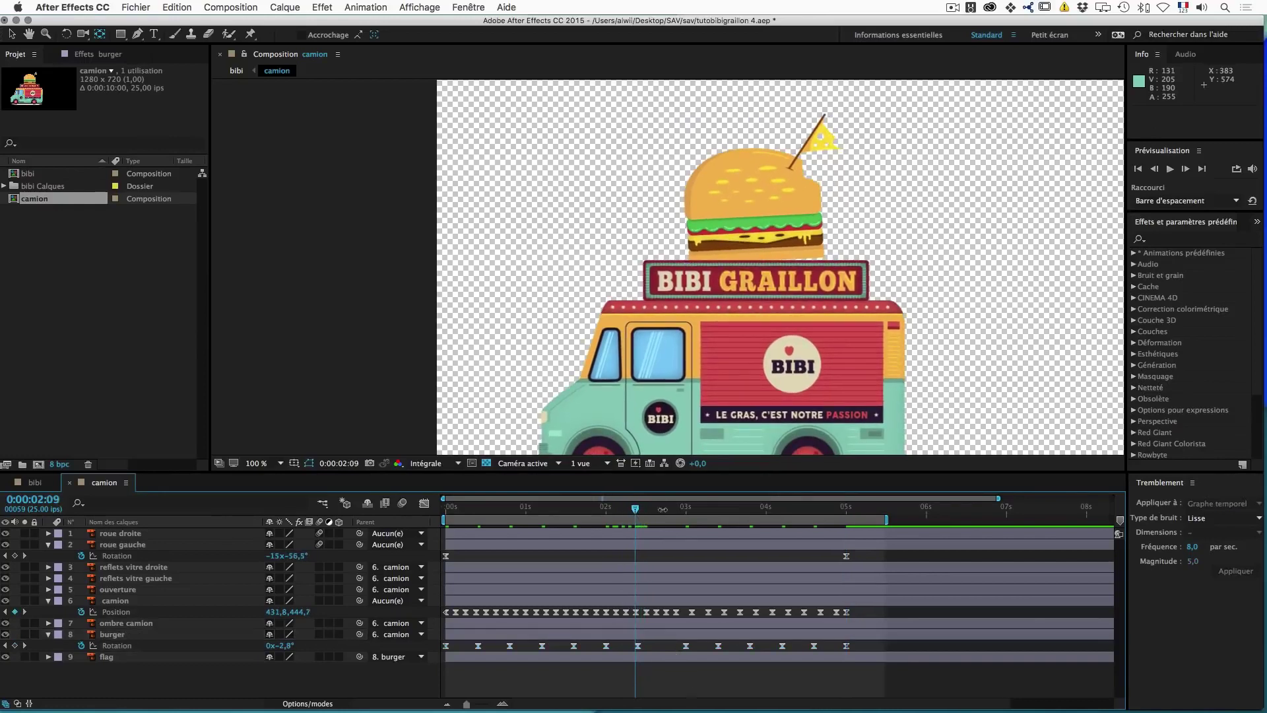
click(637, 509)
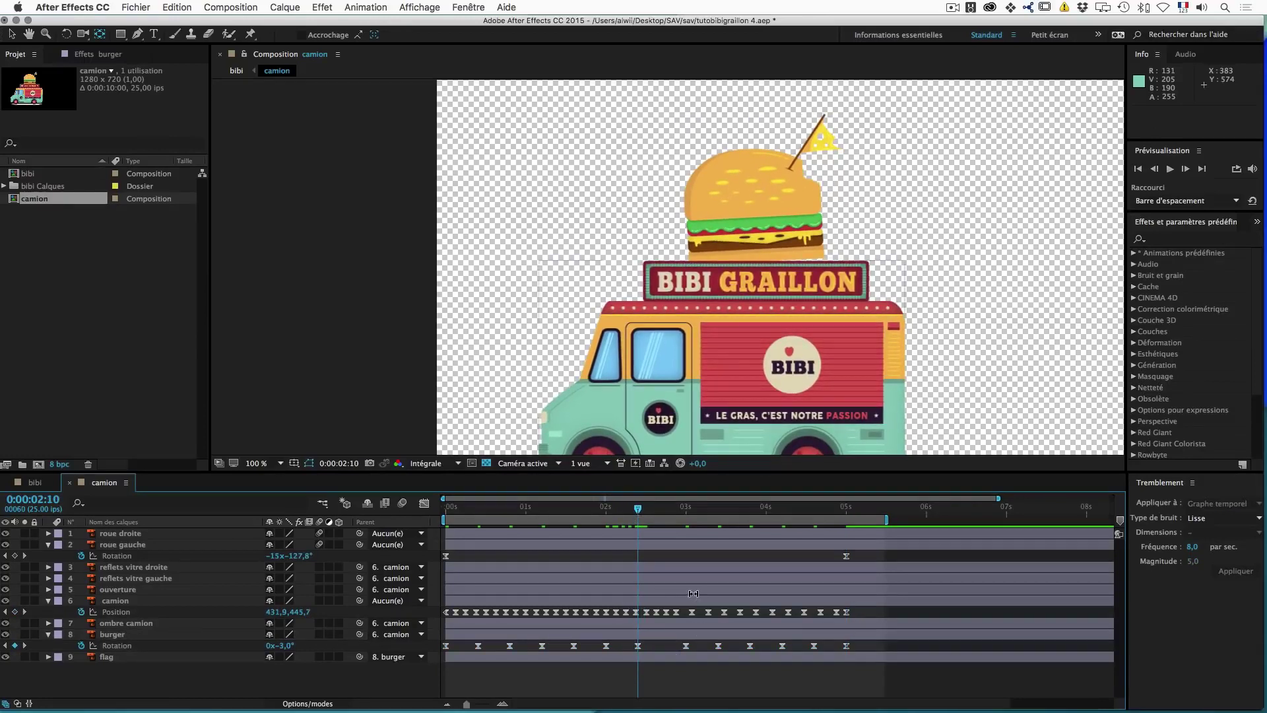
click(708, 656)
drag(699, 646, 627, 654)
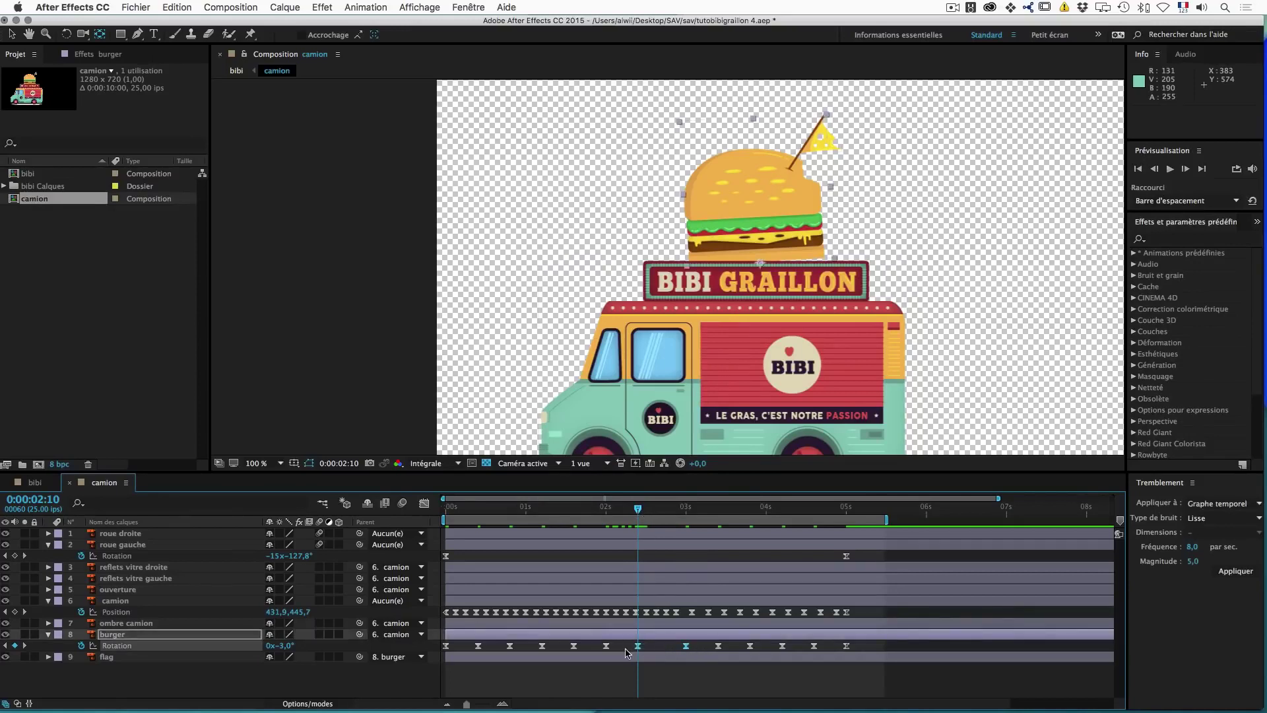
click(424, 504)
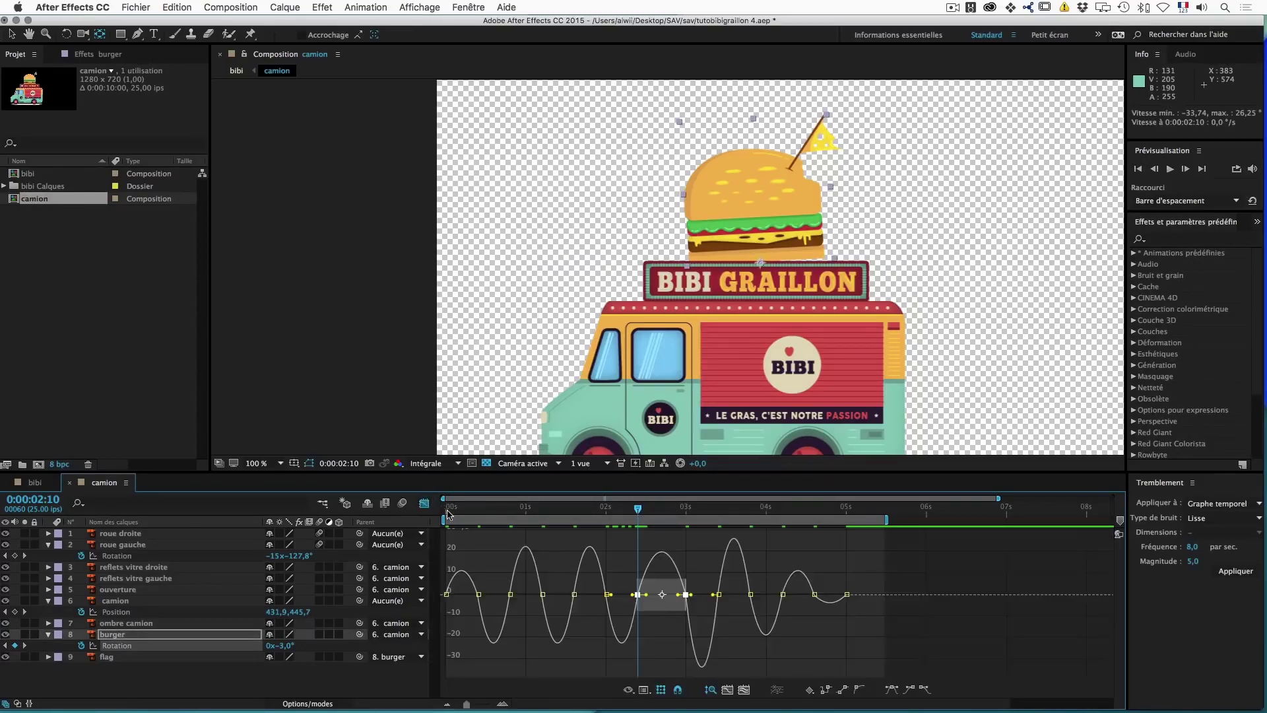
click(683, 595)
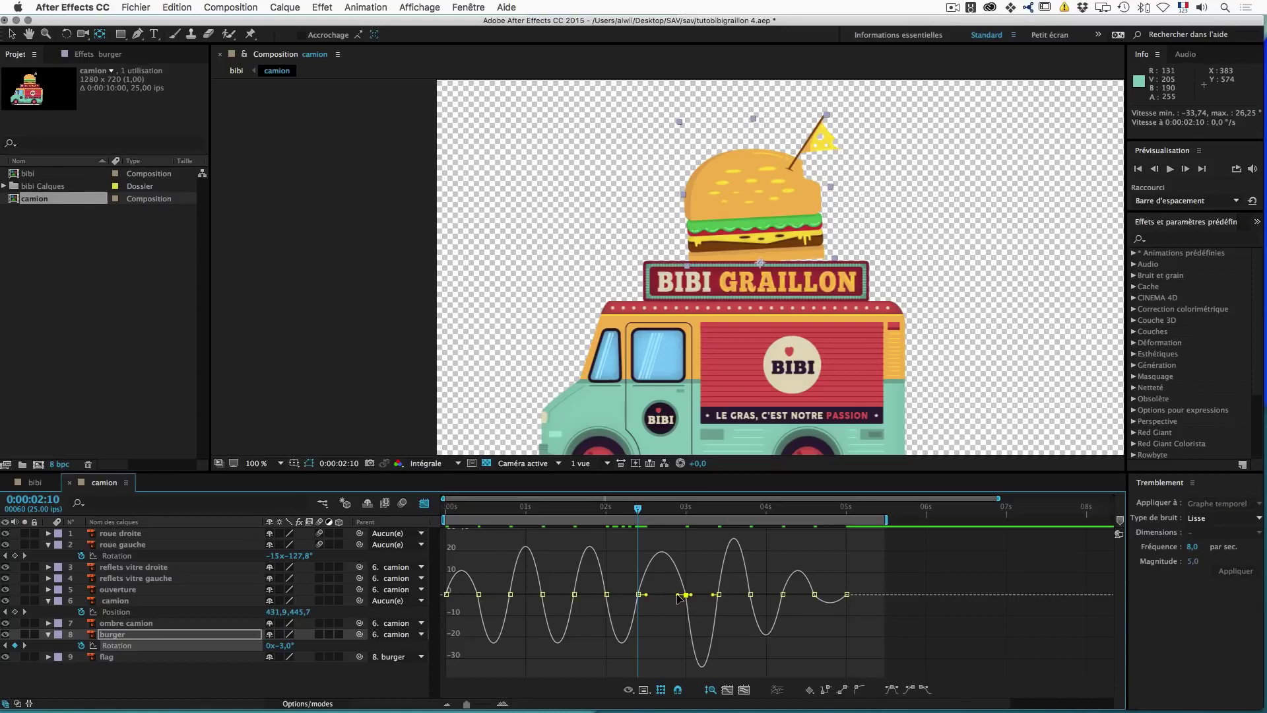
drag(676, 595, 672, 594)
Step: Scrub through the burger's rocking motion against its speed graph, and close the graph editor
mouse_move(637, 508)
mouse_down()
mouse_move(626, 508)
mouse_move(667, 510)
mouse_move(624, 508)
mouse_up()
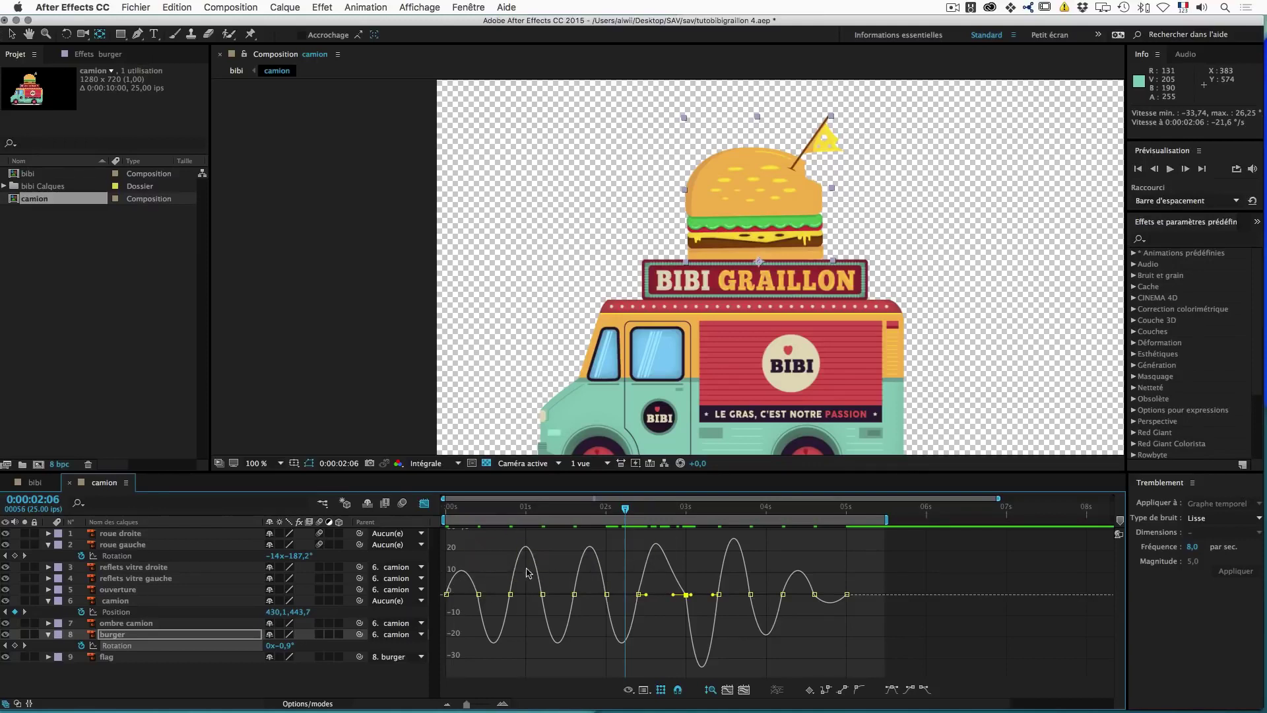
click(471, 508)
drag(505, 512, 647, 521)
drag(686, 522, 561, 526)
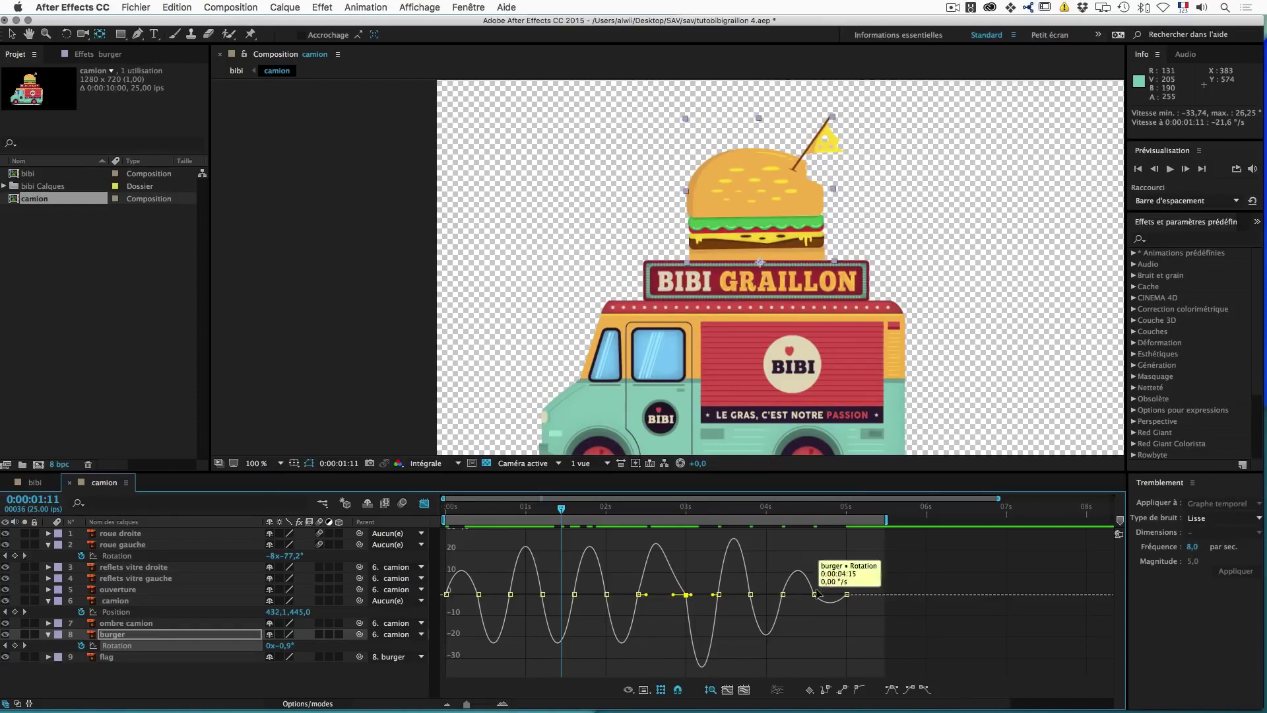
click(424, 504)
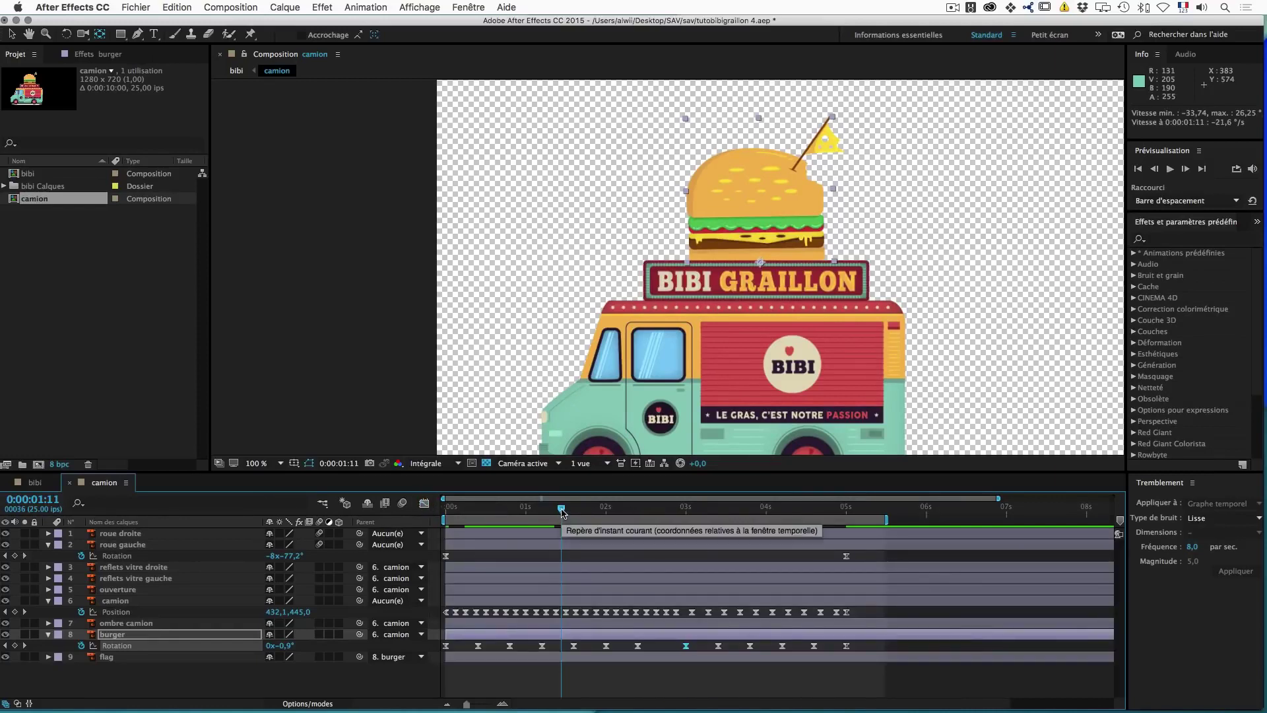
Step: Preview the truck and burger animation from 0:00:00:00
drag(552, 513, 325, 524)
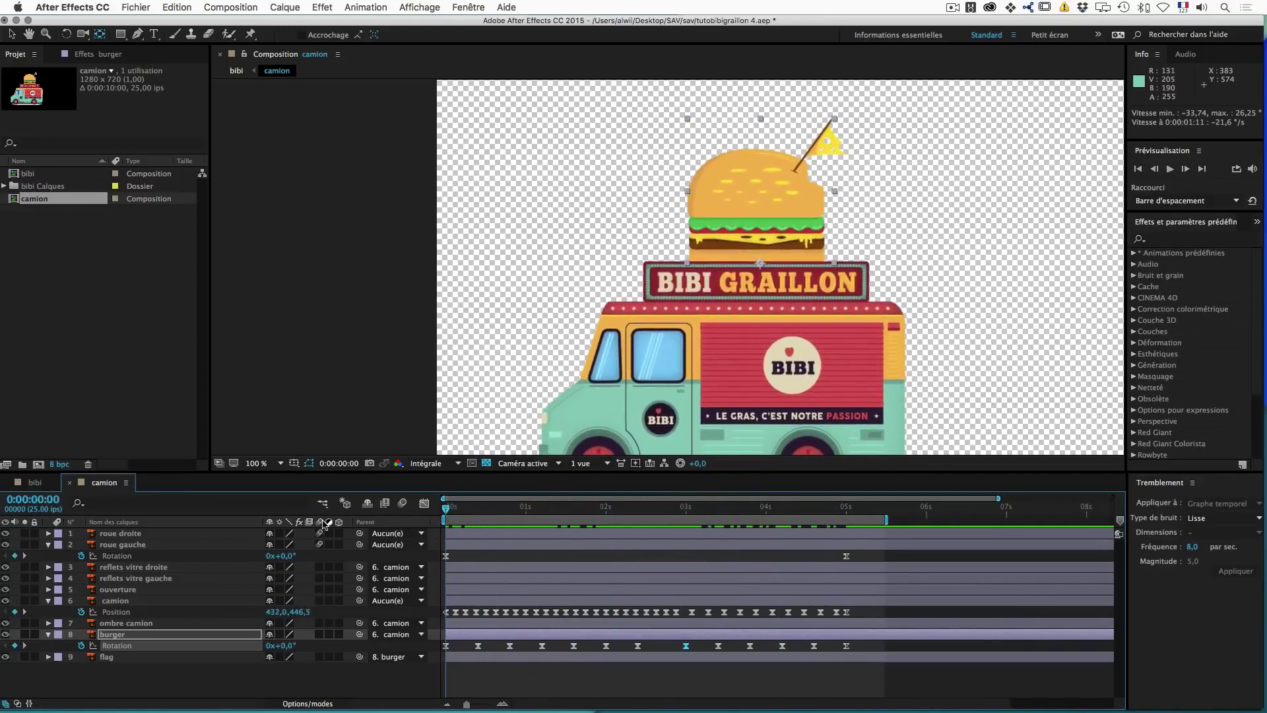
key(space)
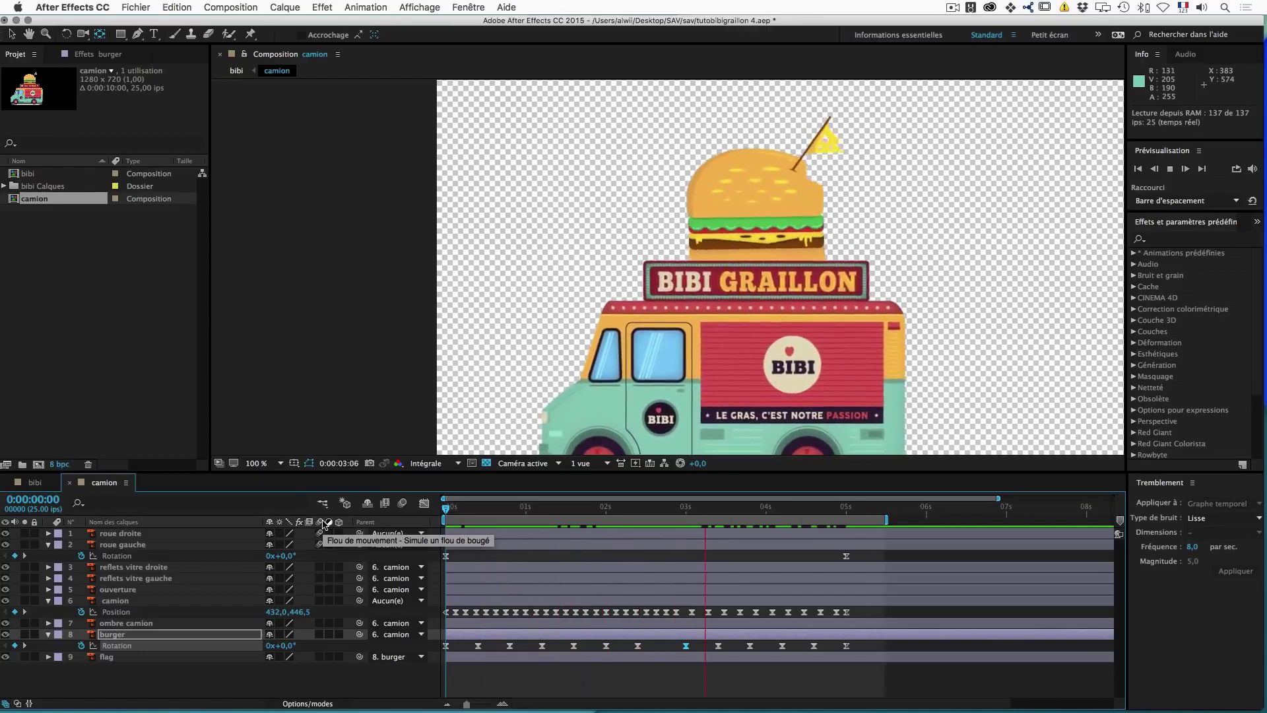
click(344, 504)
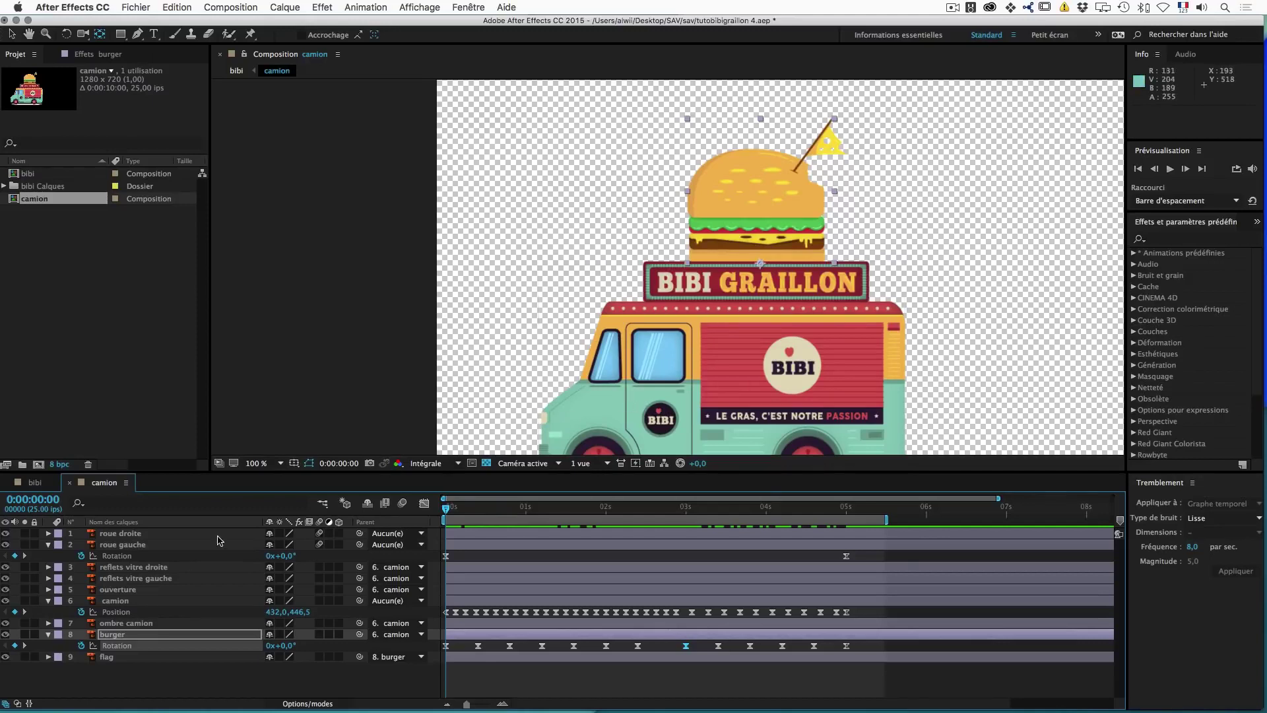
Step: Animate the Position of reflets vitre droite from a keyframe at 0:00:00:00 to X 194,5 at 0:00:03:00
click(134, 571)
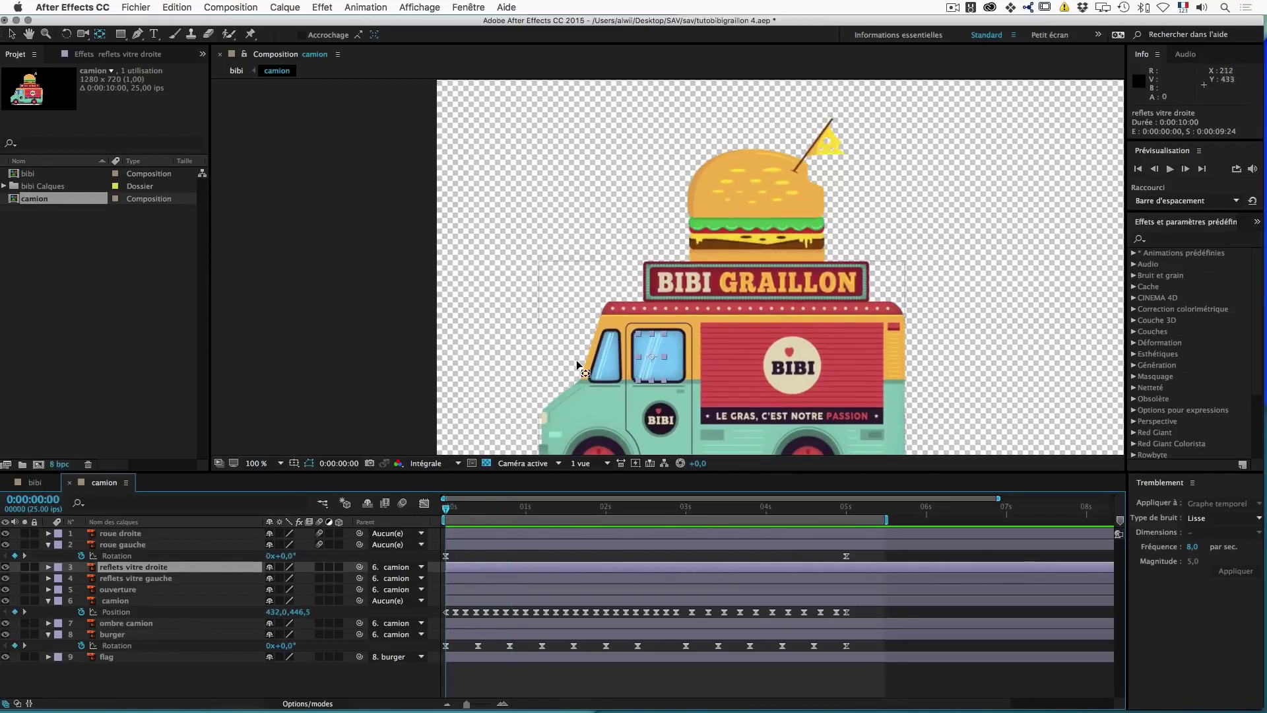
key(period)
key(period)
key(comma)
key(h)
drag(579, 304, 574, 126)
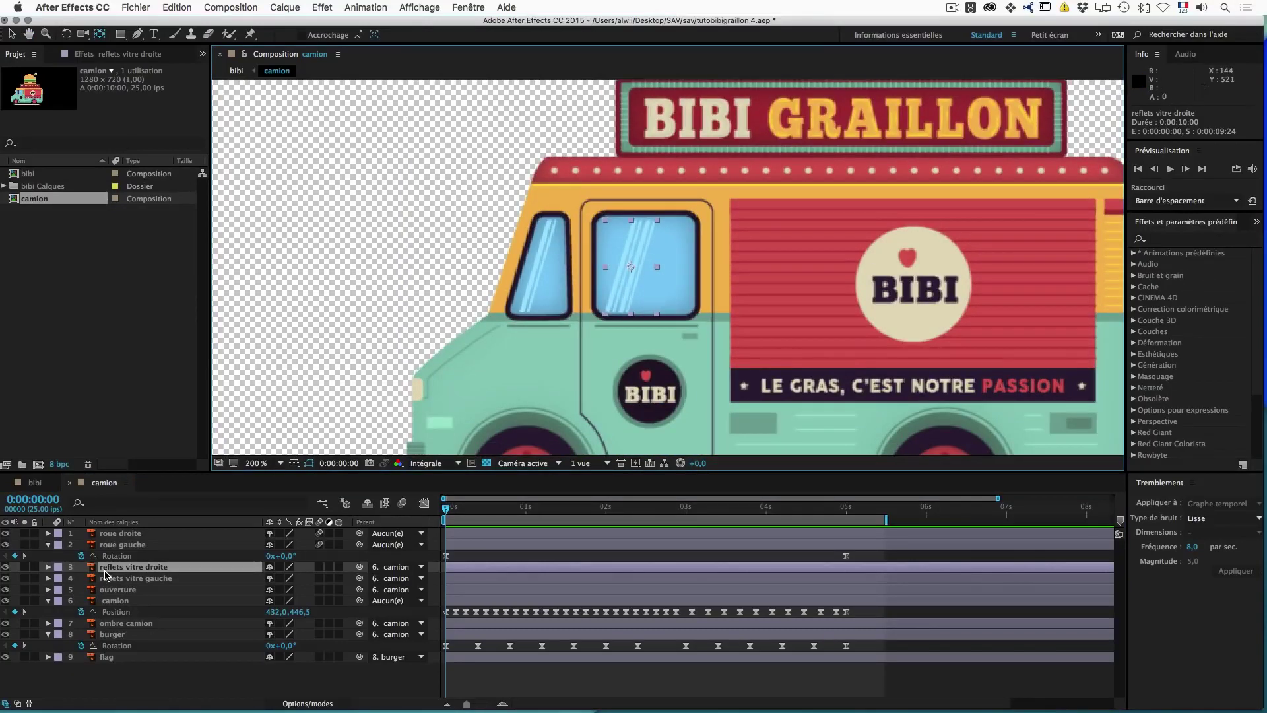
key(p)
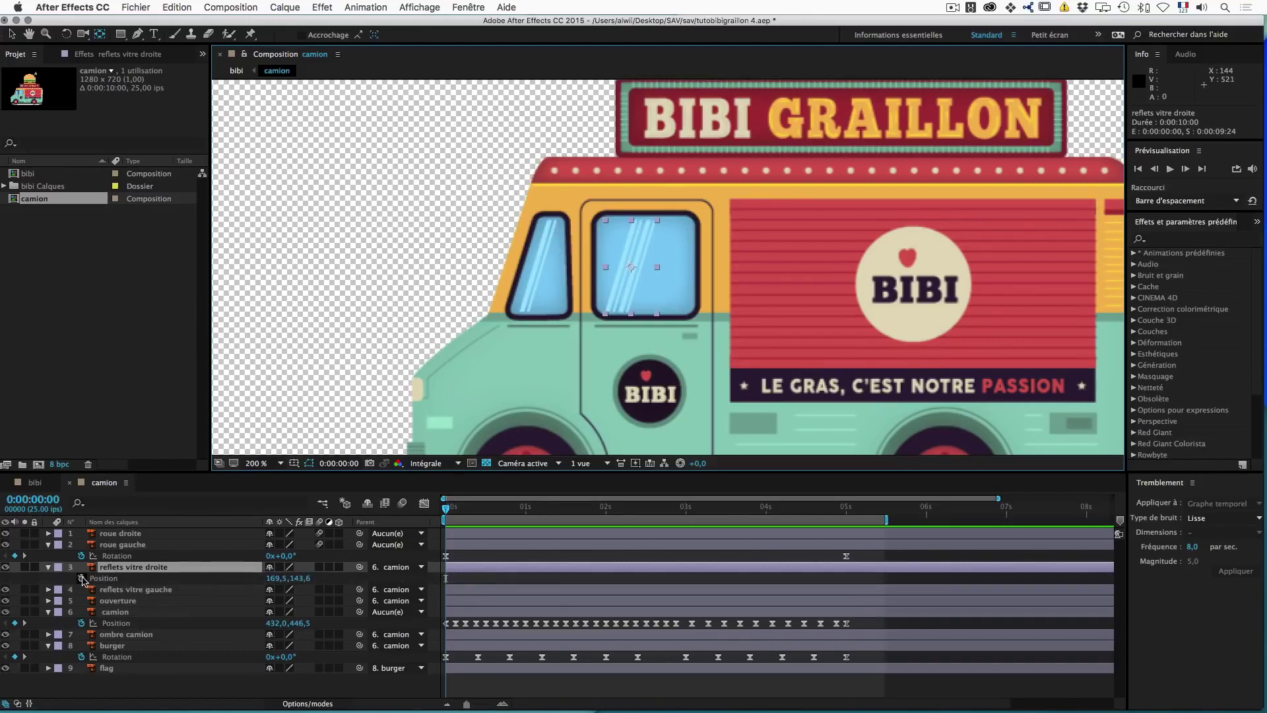
click(82, 579)
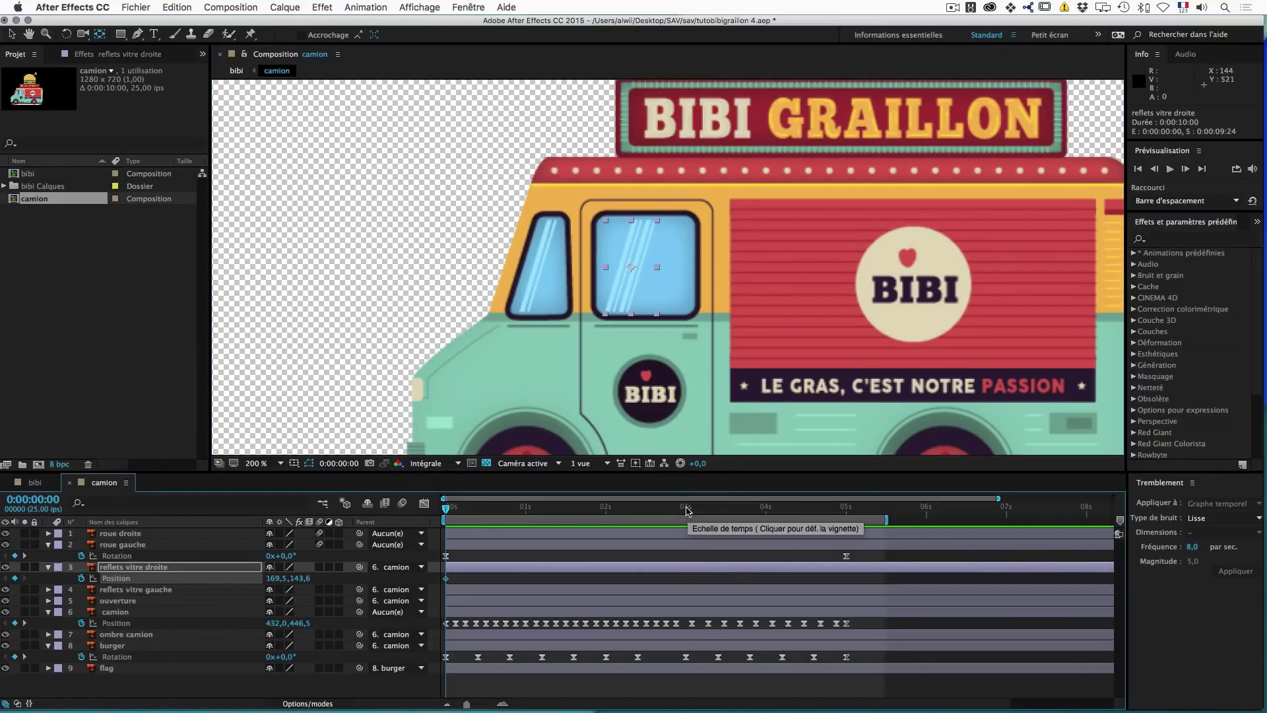
click(686, 509)
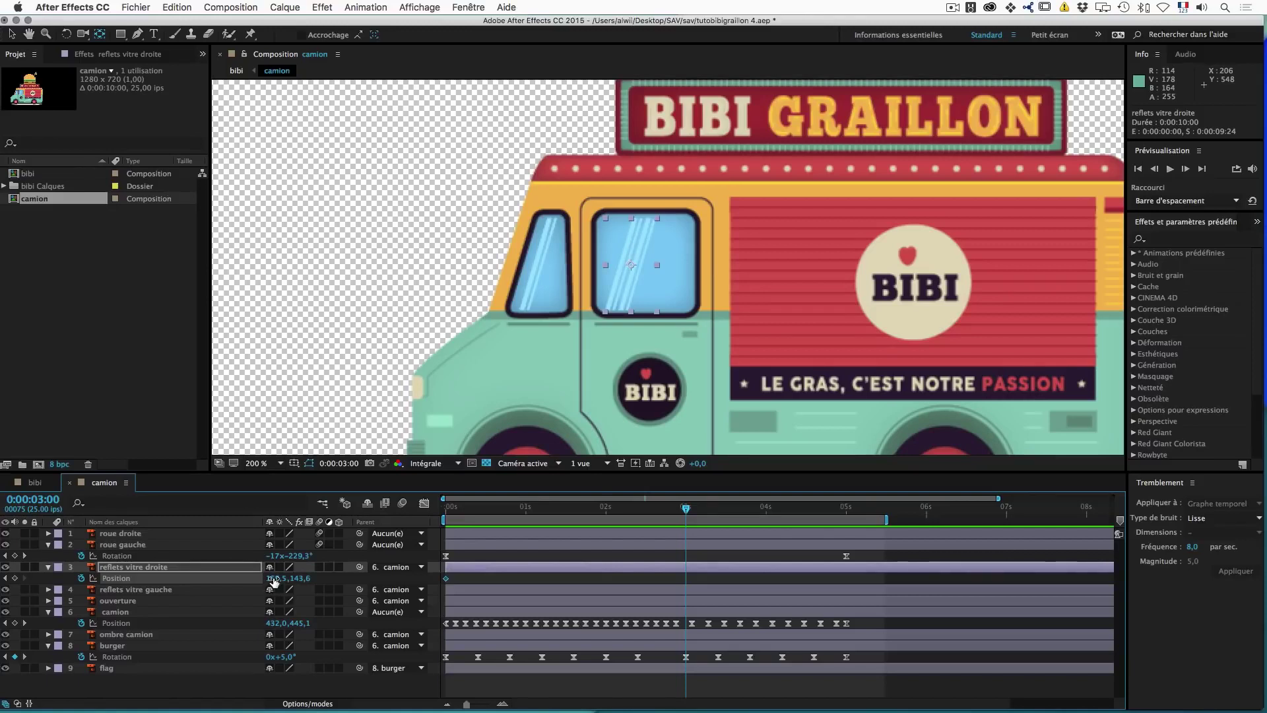
drag(273, 578, 289, 578)
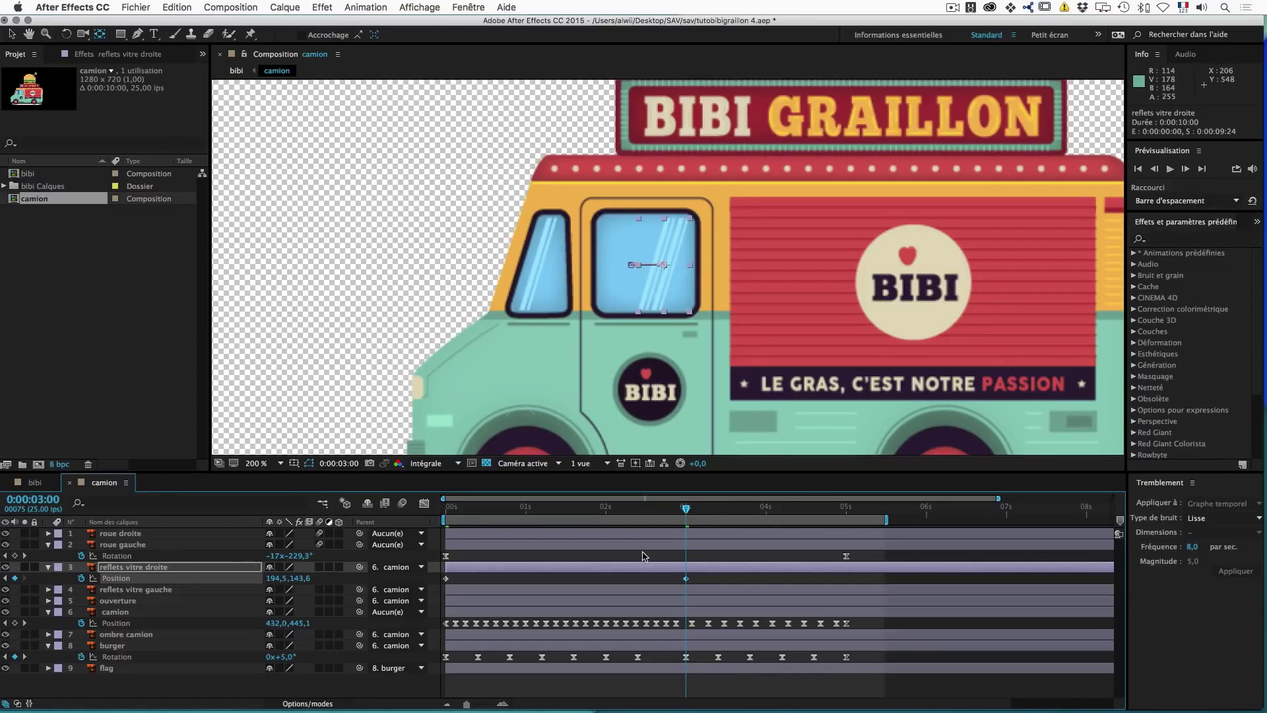
Step: Add a starting Position keyframe to reflets vitre gauche at 0:00:00:00
click(139, 590)
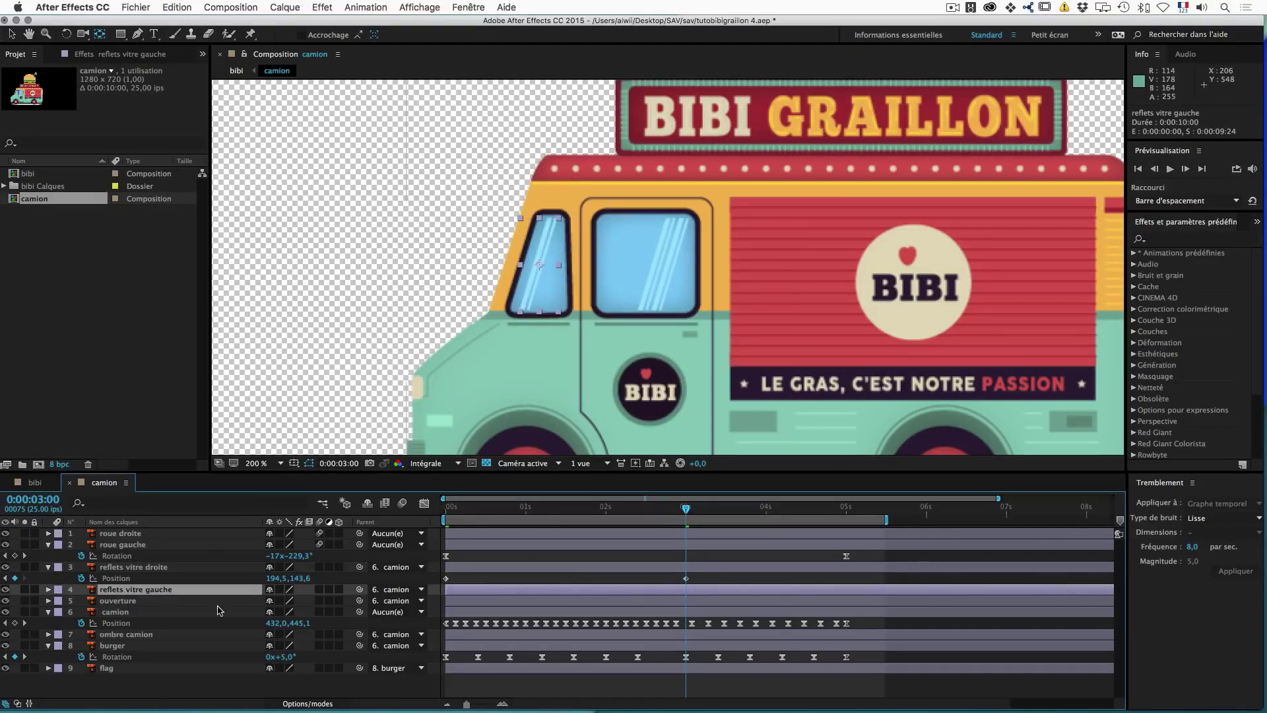
key(p)
click(451, 510)
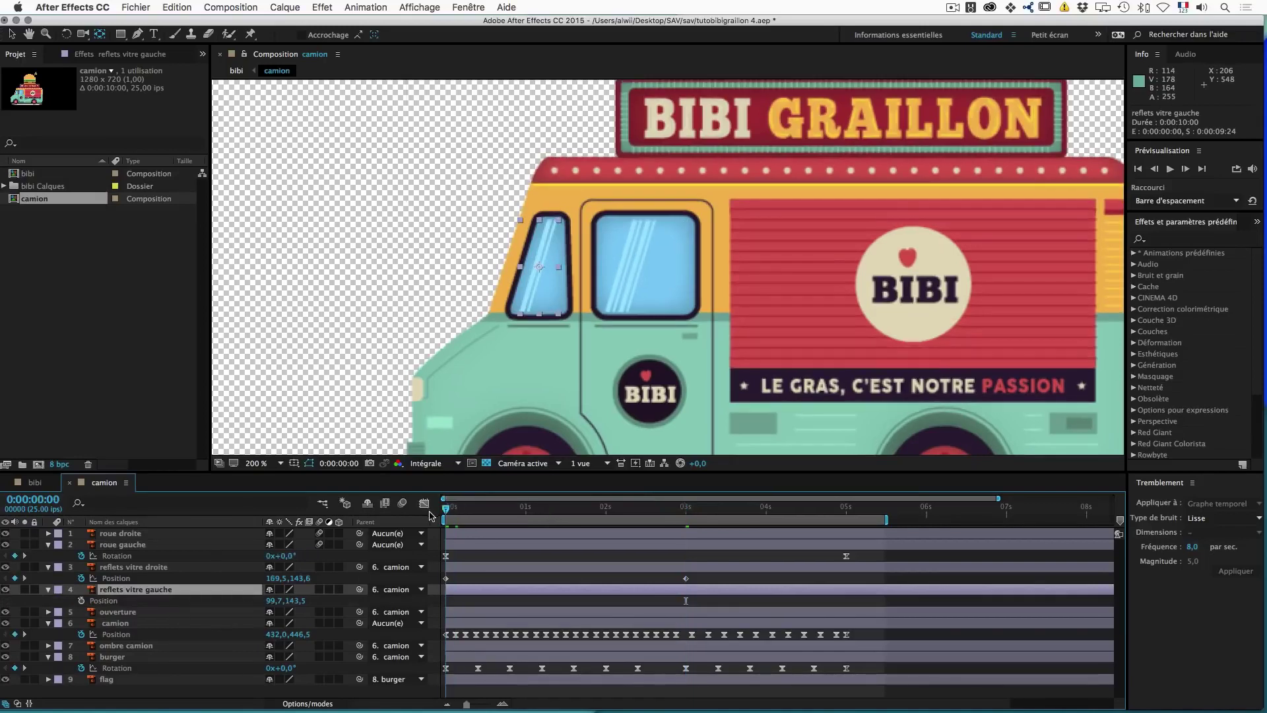
click(81, 600)
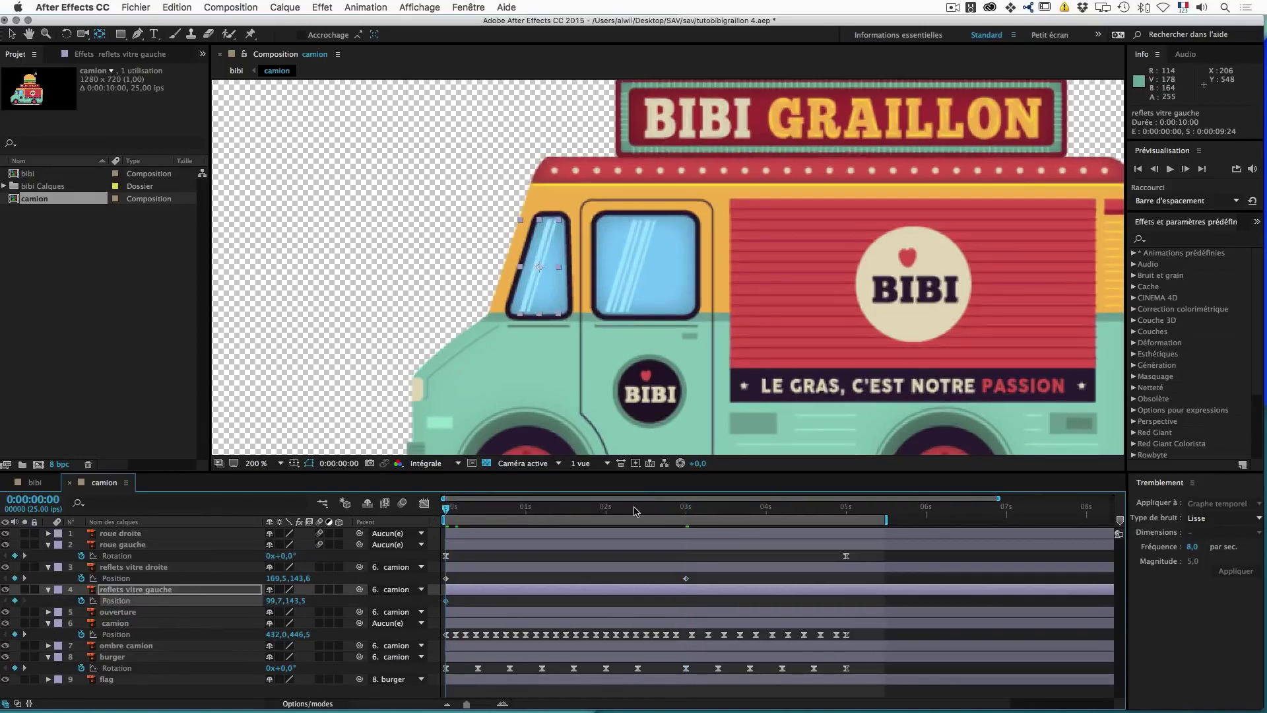
Step: Hide the layer controls in the view and set the reflets vitre gauche X position to 104,7 at 0:00:03:00
click(686, 510)
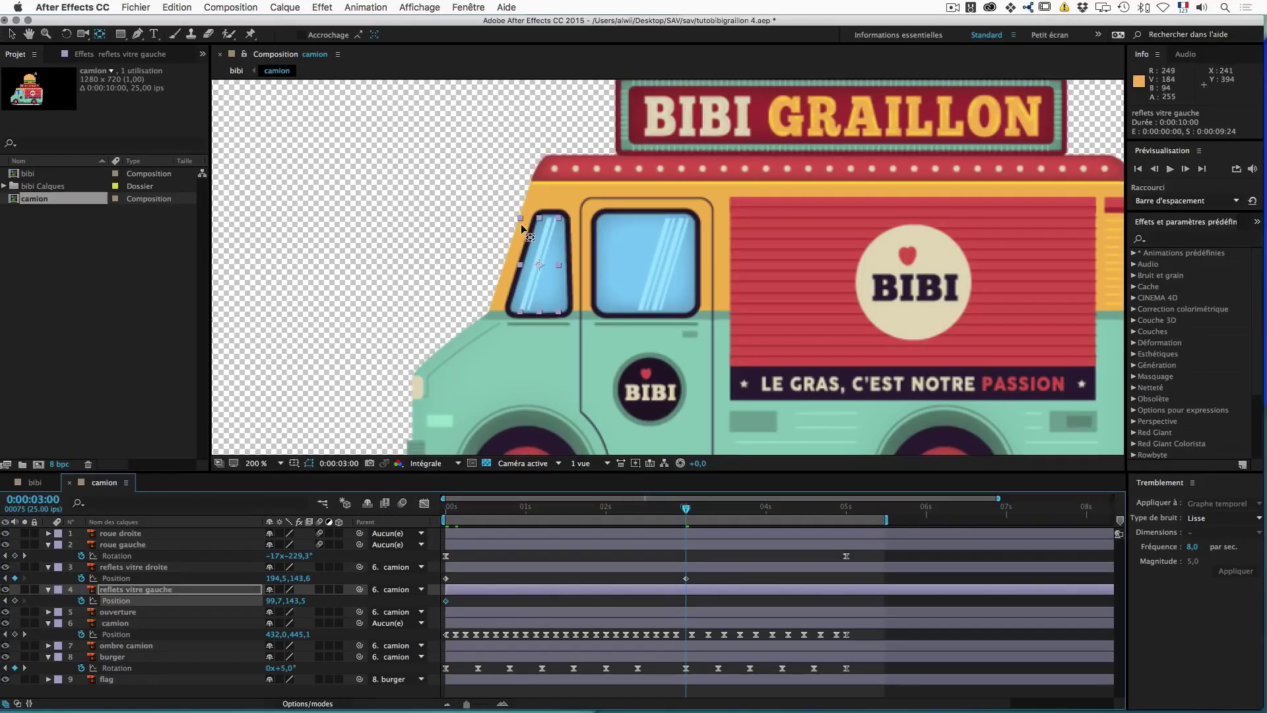
key(period)
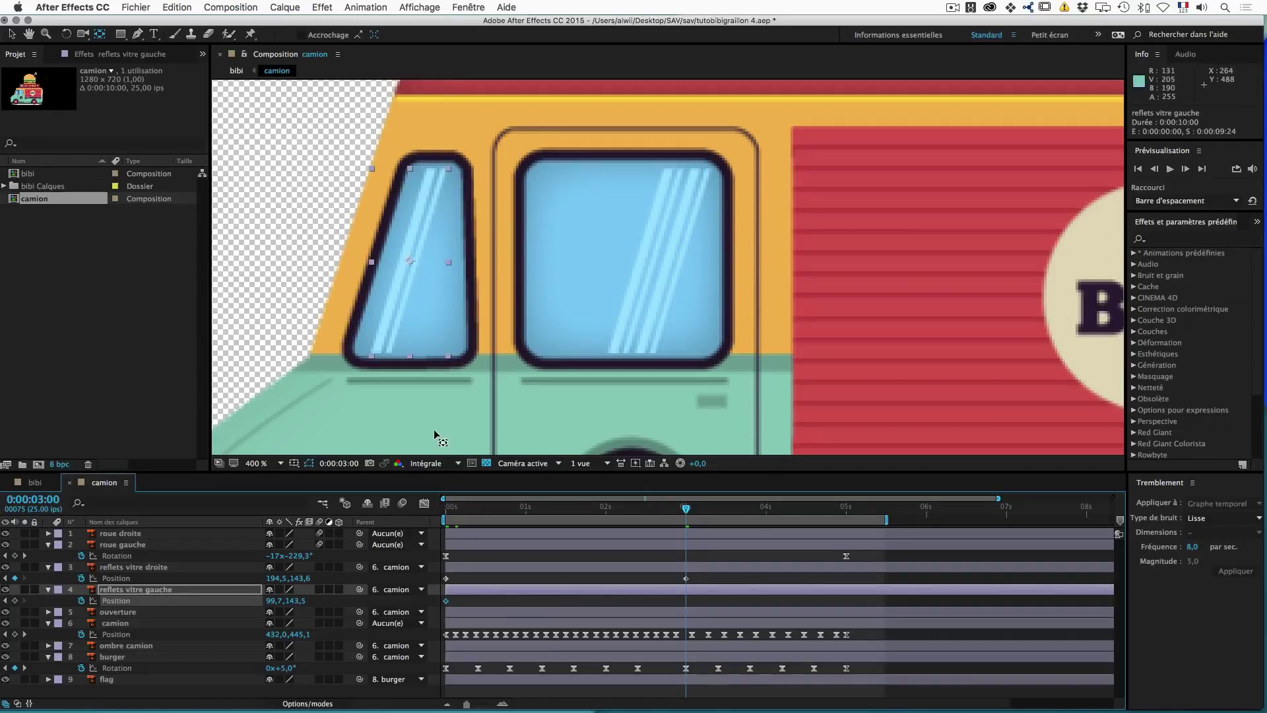
click(419, 7)
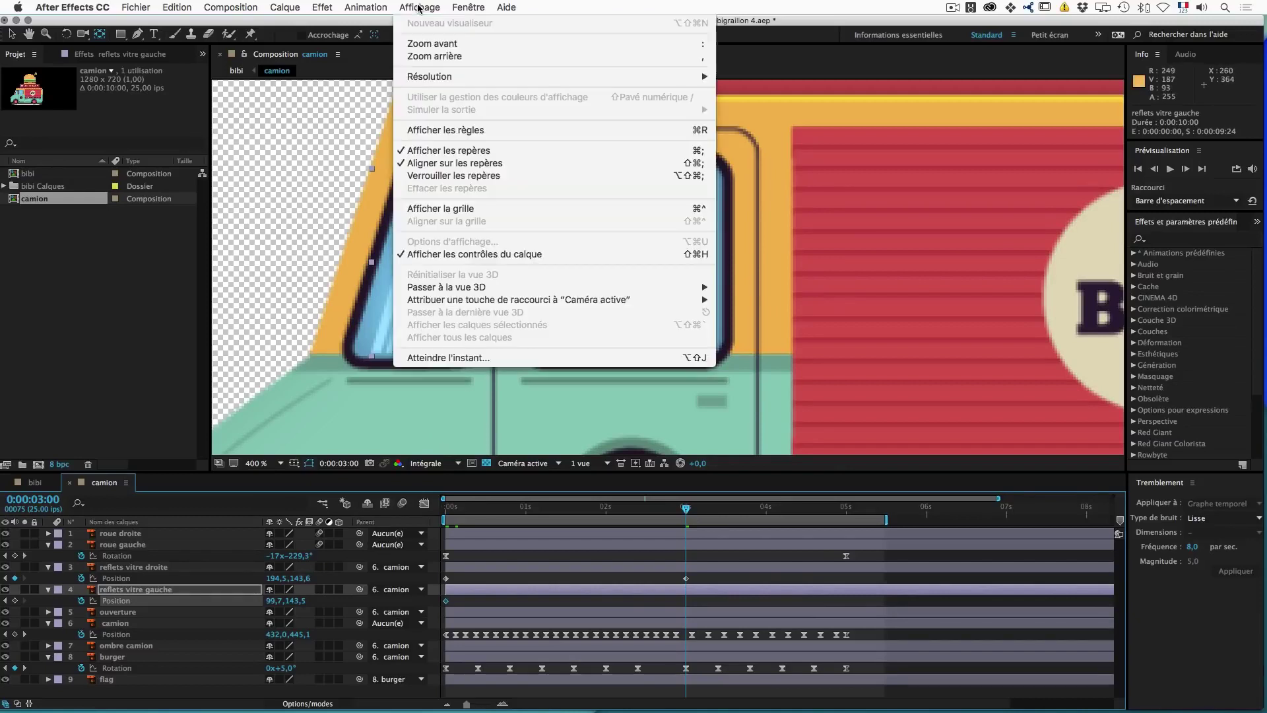
click(443, 255)
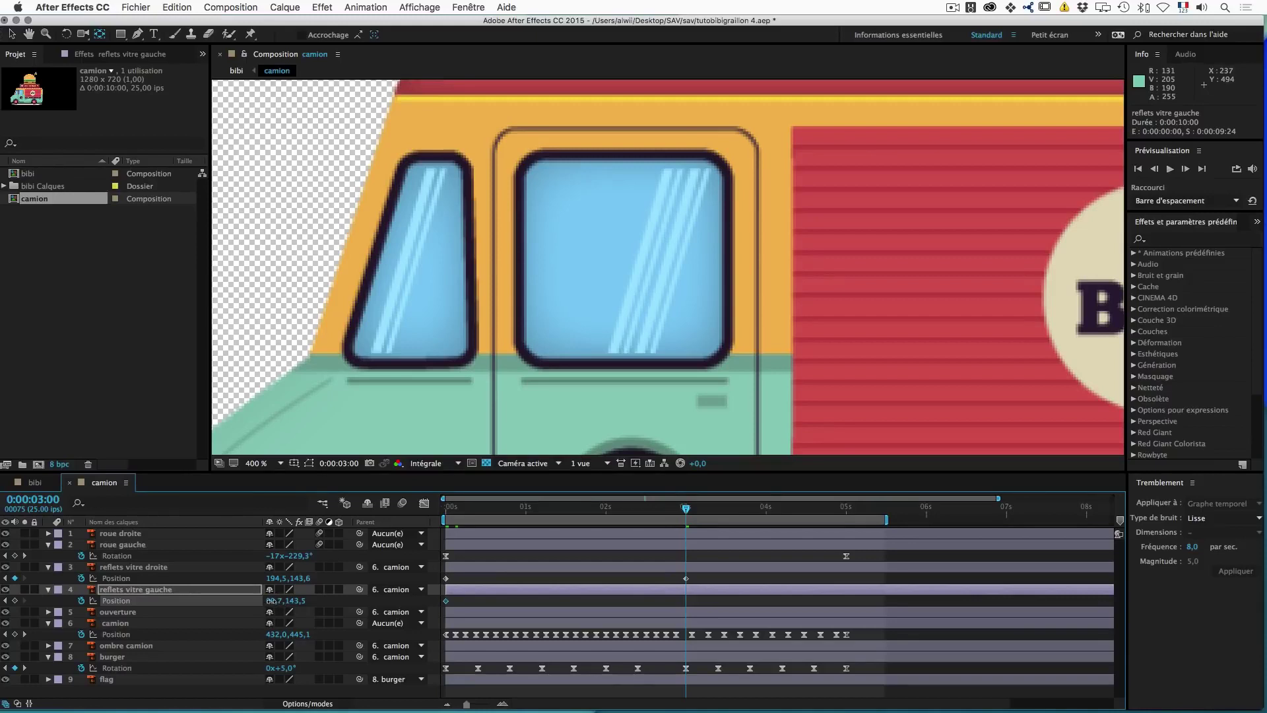
drag(273, 600, 275, 600)
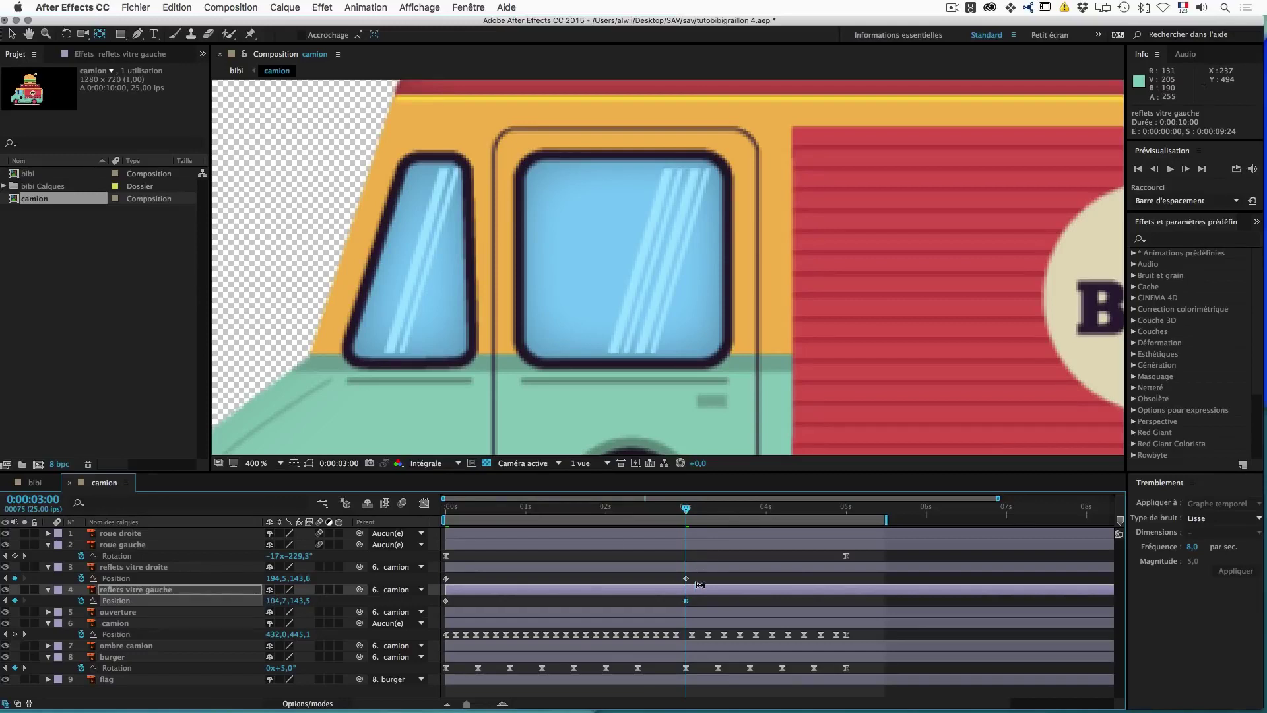
Step: Check the reflections' motion back to the start and reverse the Position keyframes of both window reflection layers with Inverser les images clés
drag(686, 508, 422, 510)
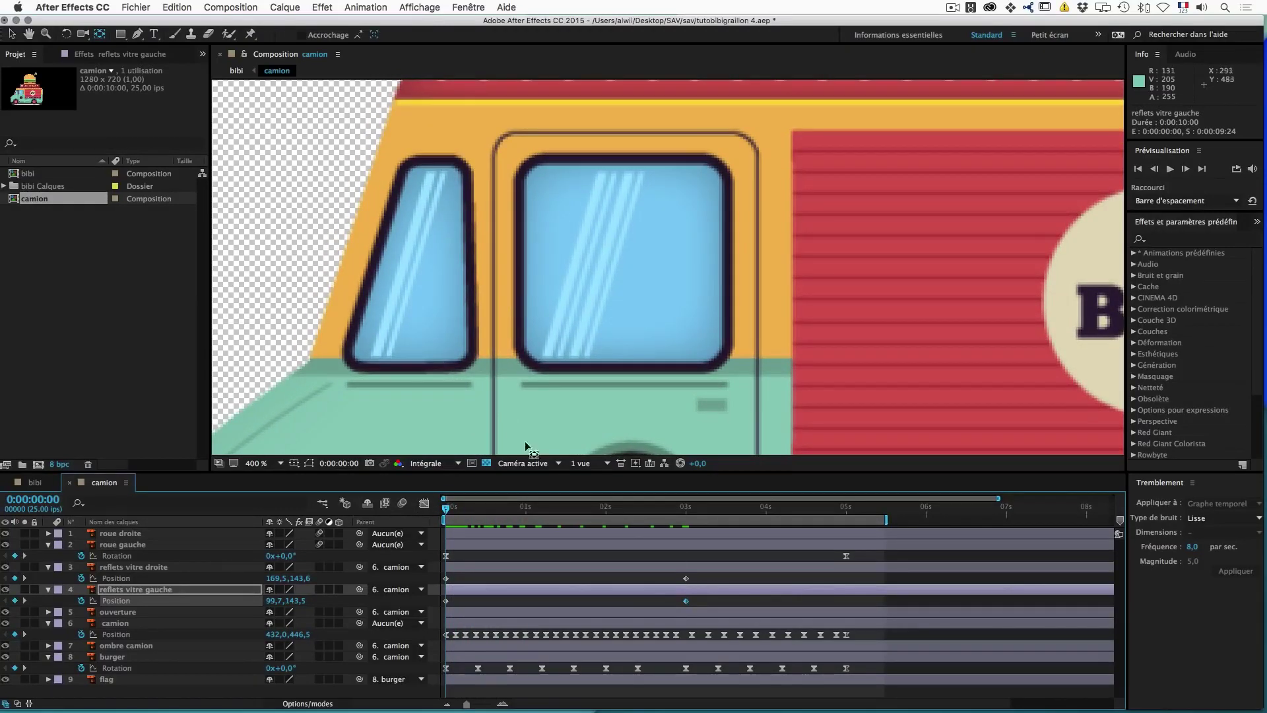
drag(709, 579, 480, 600)
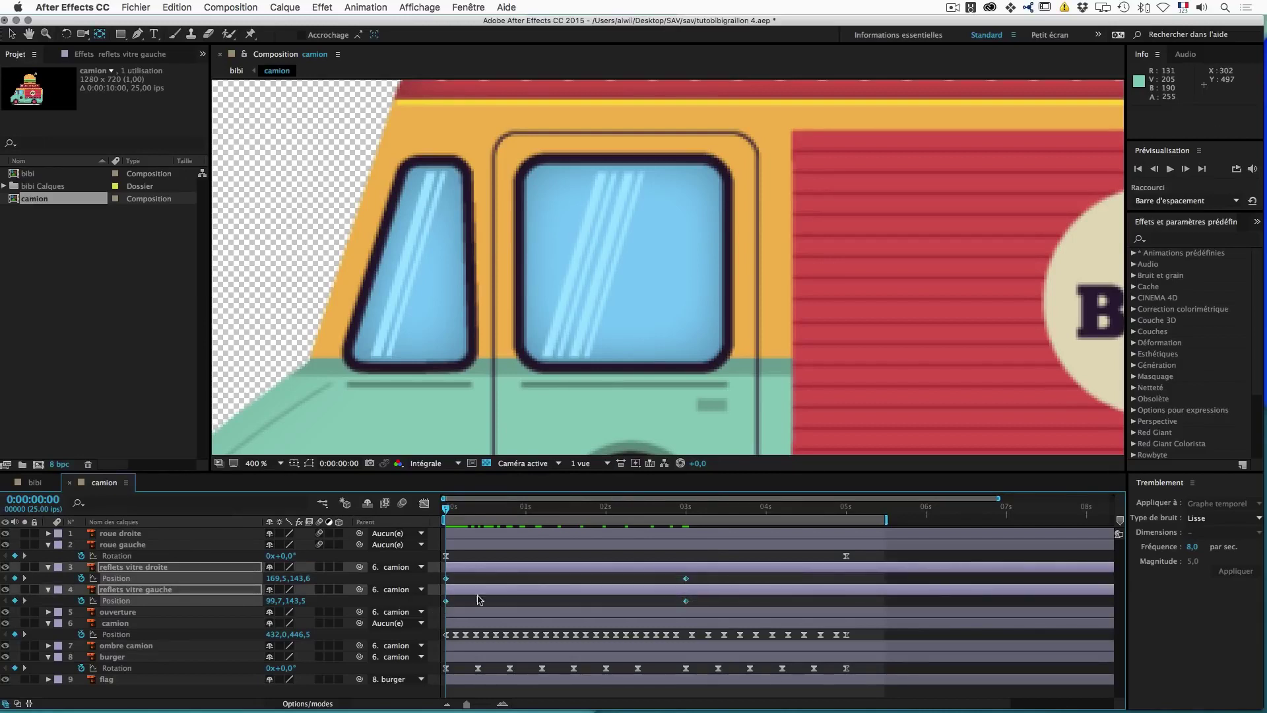
right_click(687, 602)
mouse_move(744, 700)
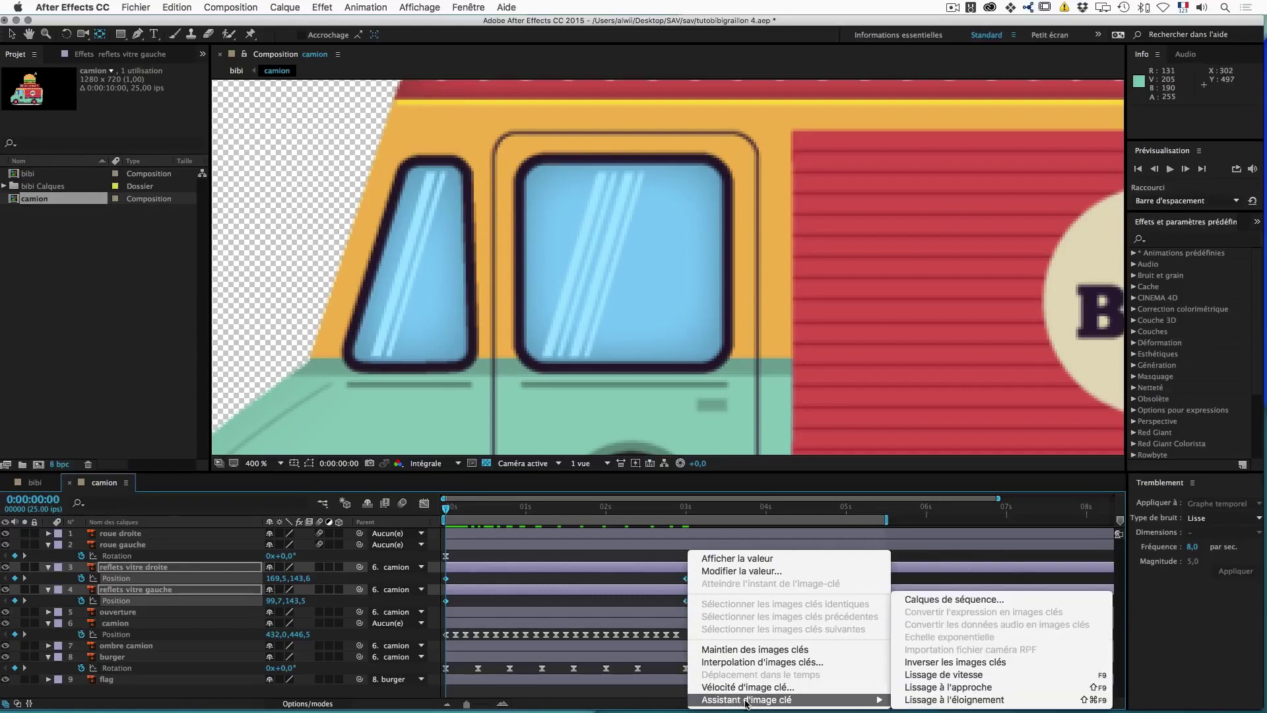
click(1001, 663)
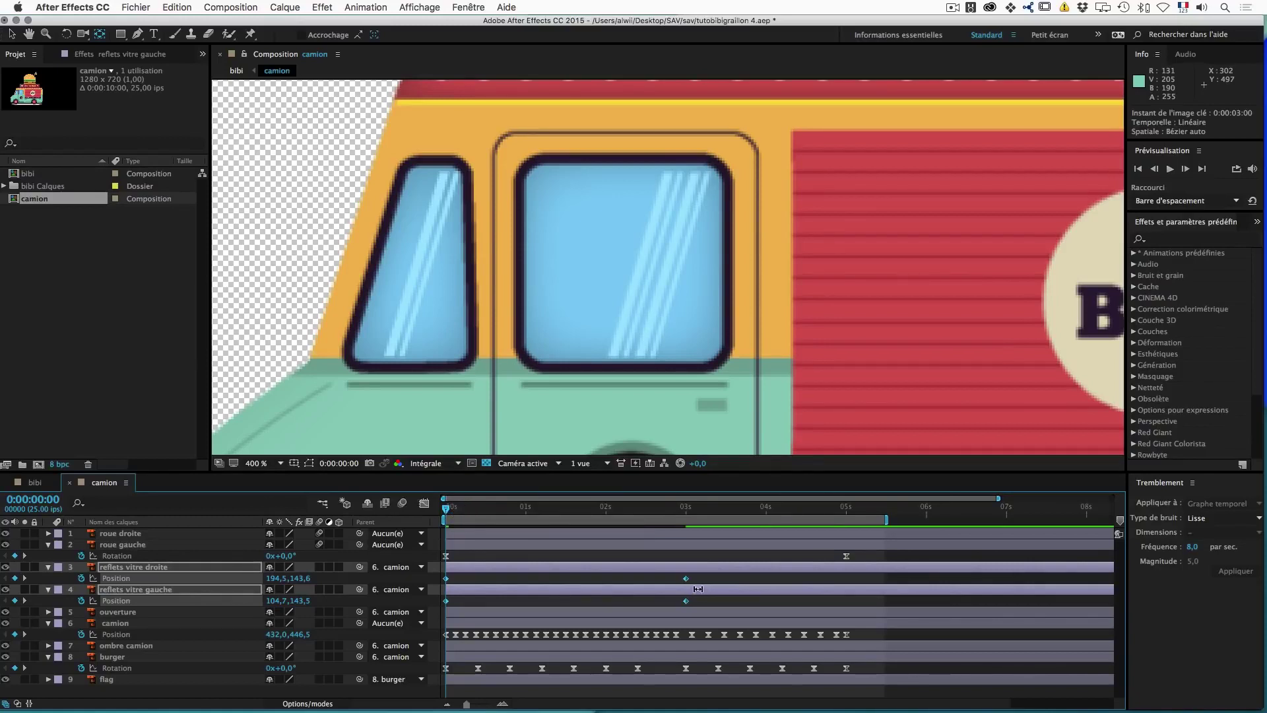
Step: Apply Lissage de vitesse to both window reflections' Position keyframes, and move the current time to 0:00:05:00
key(F9)
click(686, 507)
drag(686, 507, 846, 512)
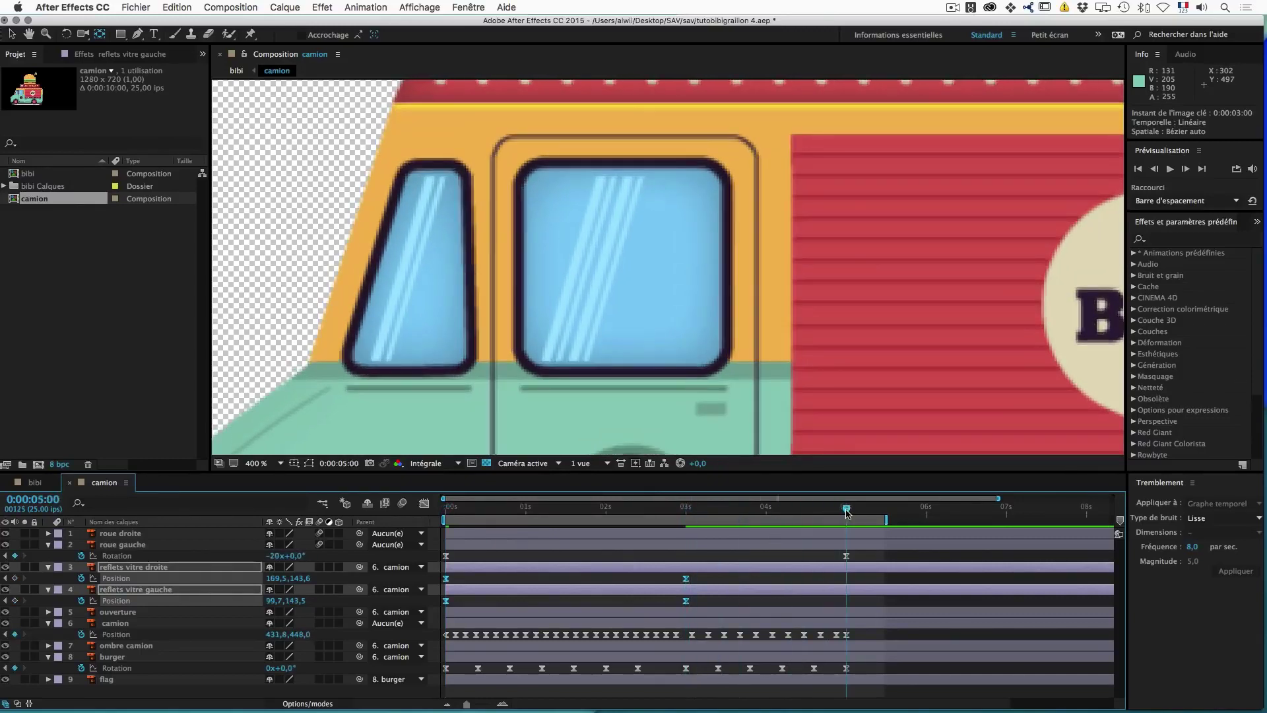
Step: At 5 seconds, set the X position of reflets vitre droite to 166.5 and of reflets vitre gauche to 96.7
click(225, 612)
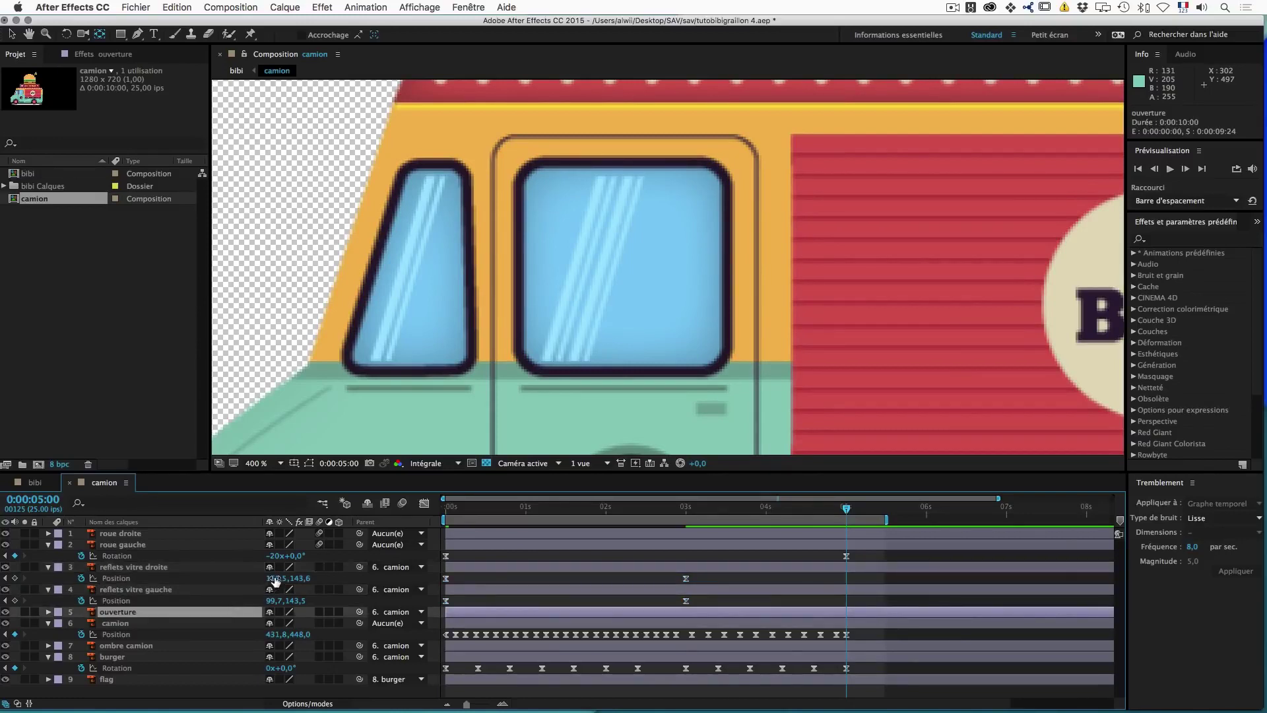
drag(273, 578, 279, 580)
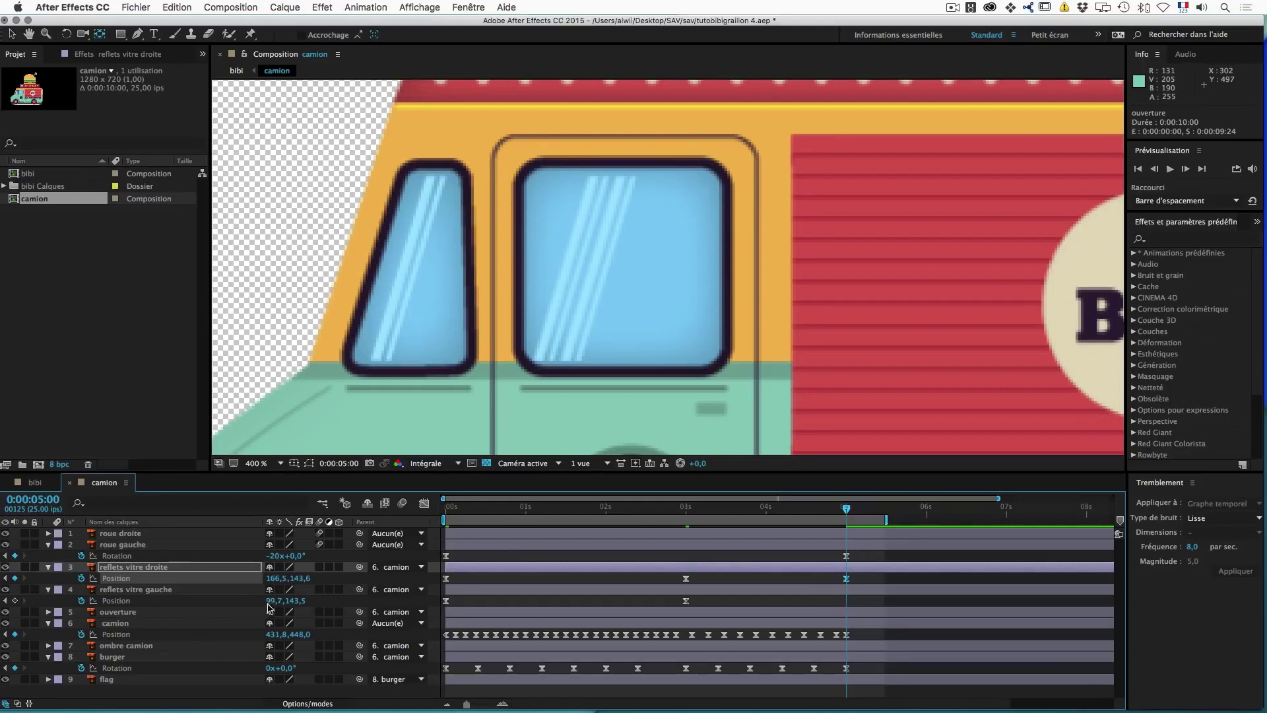
drag(270, 602, 292, 615)
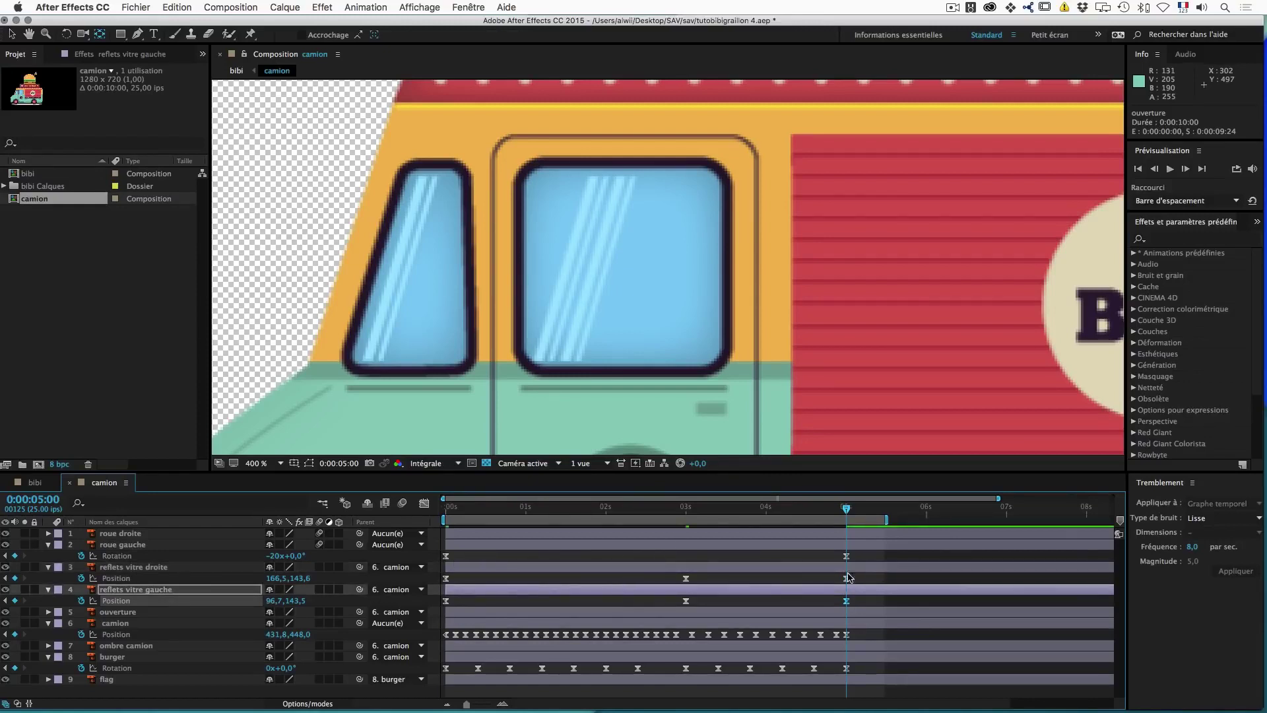
Step: Preview the camion animation to check how the window reflections move
drag(448, 511, 775, 512)
key(space)
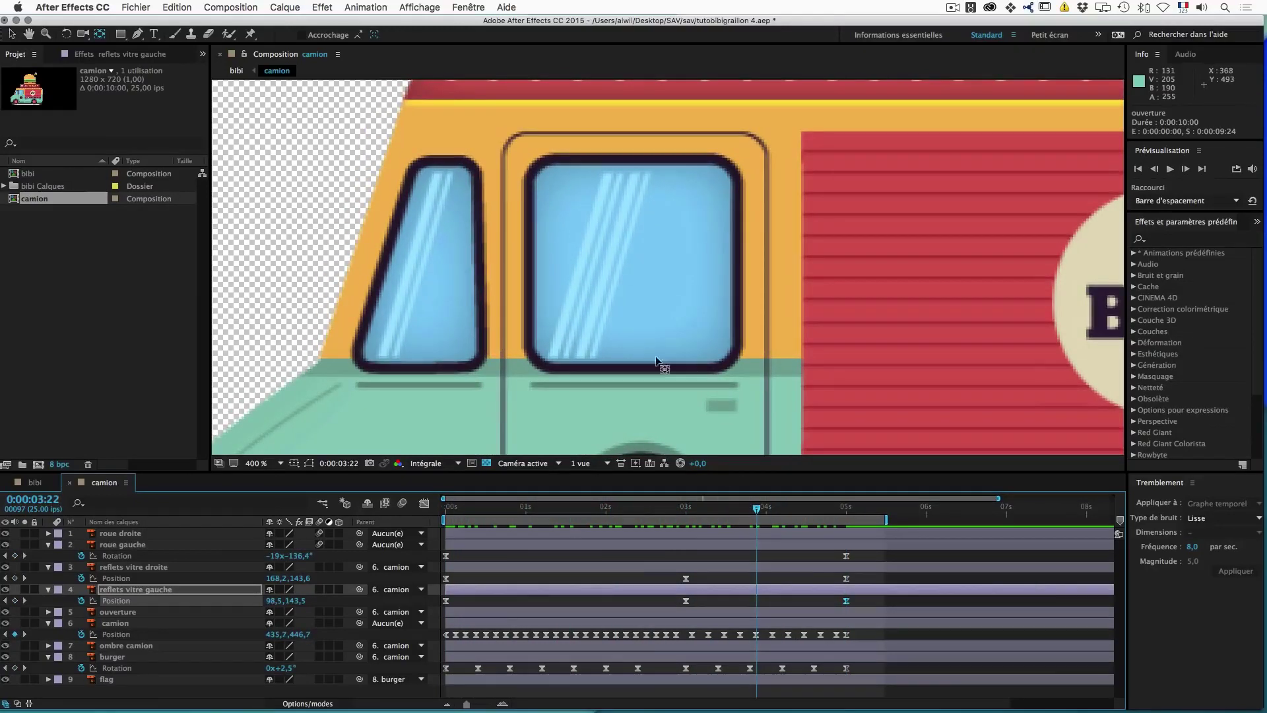
scroll(609, 272, down, 4)
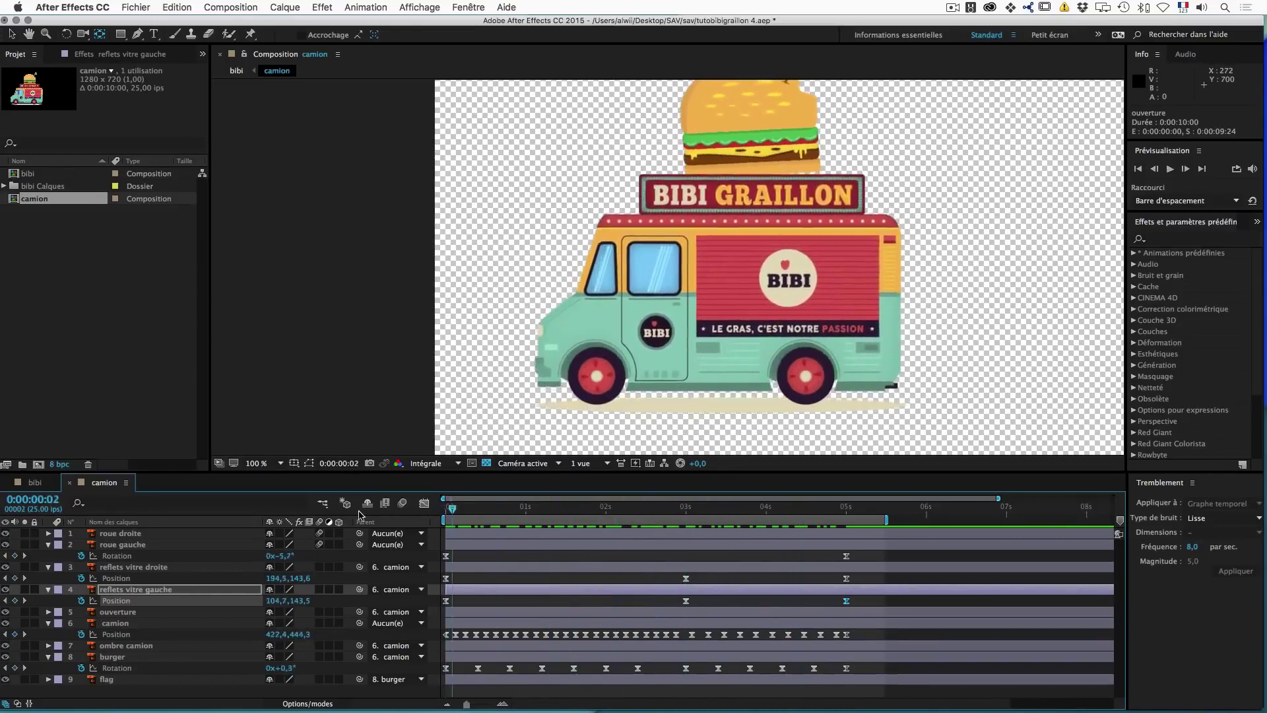
key(space)
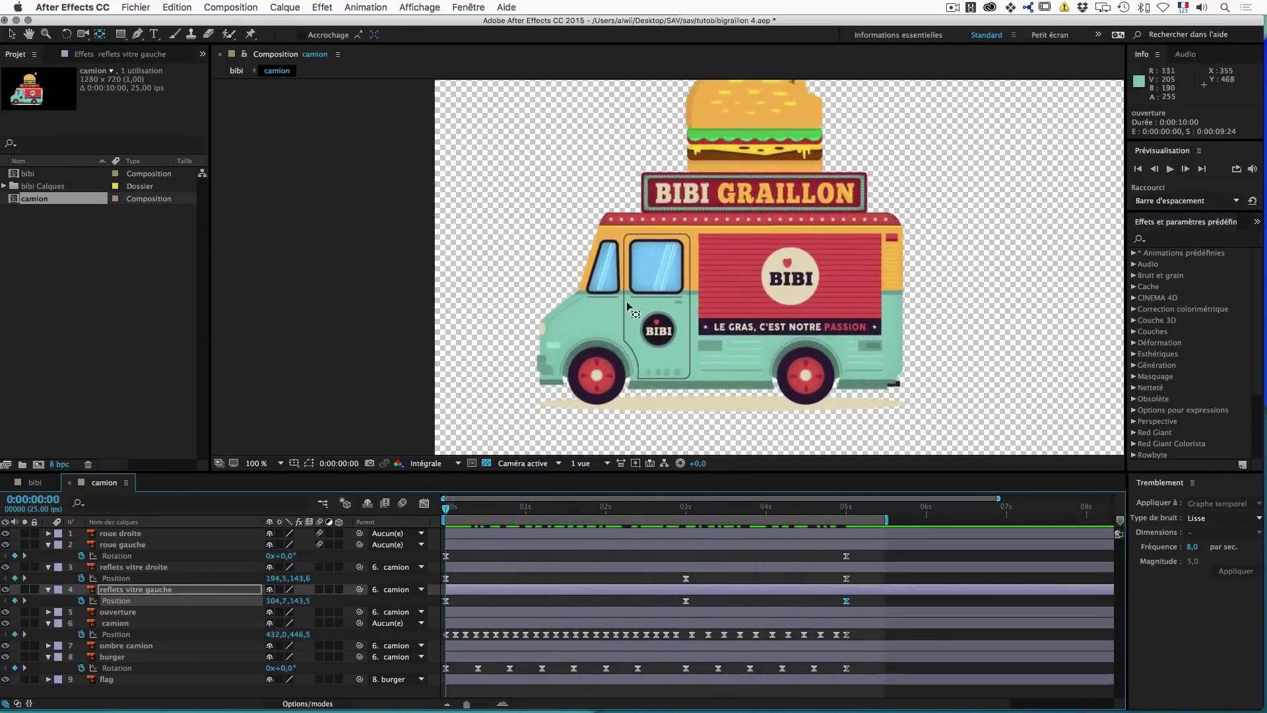
key(space)
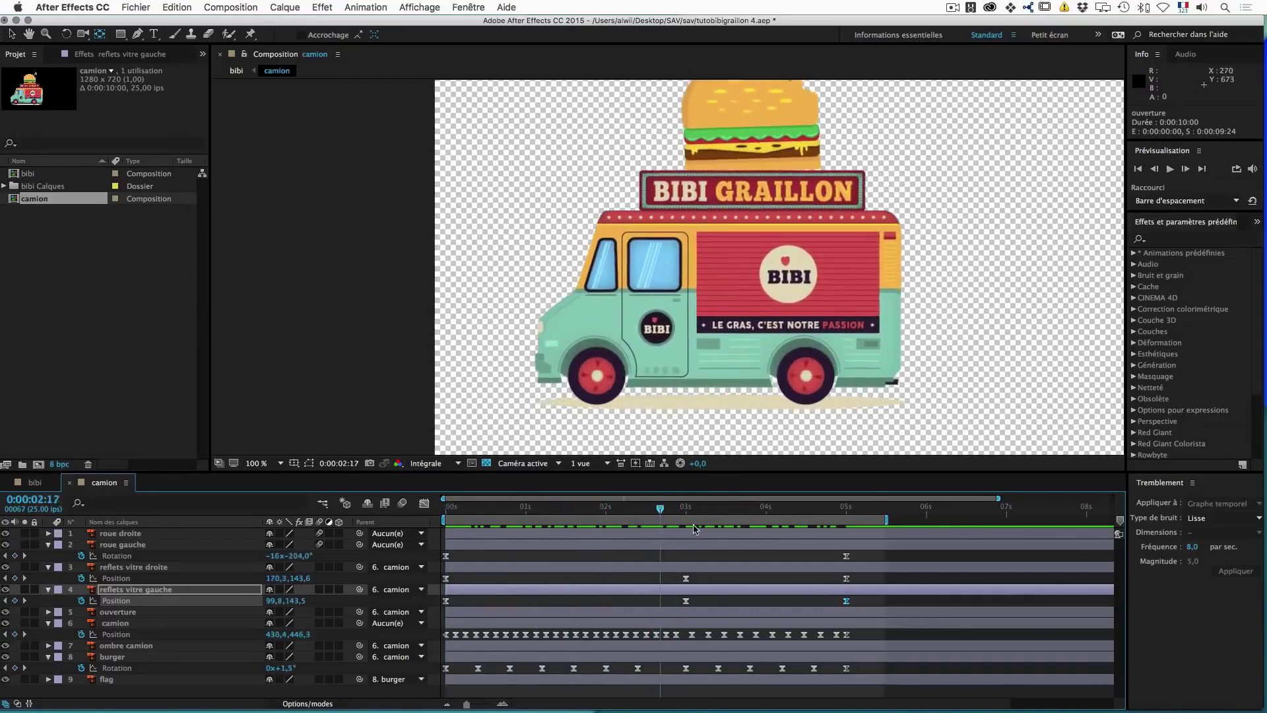
key(space)
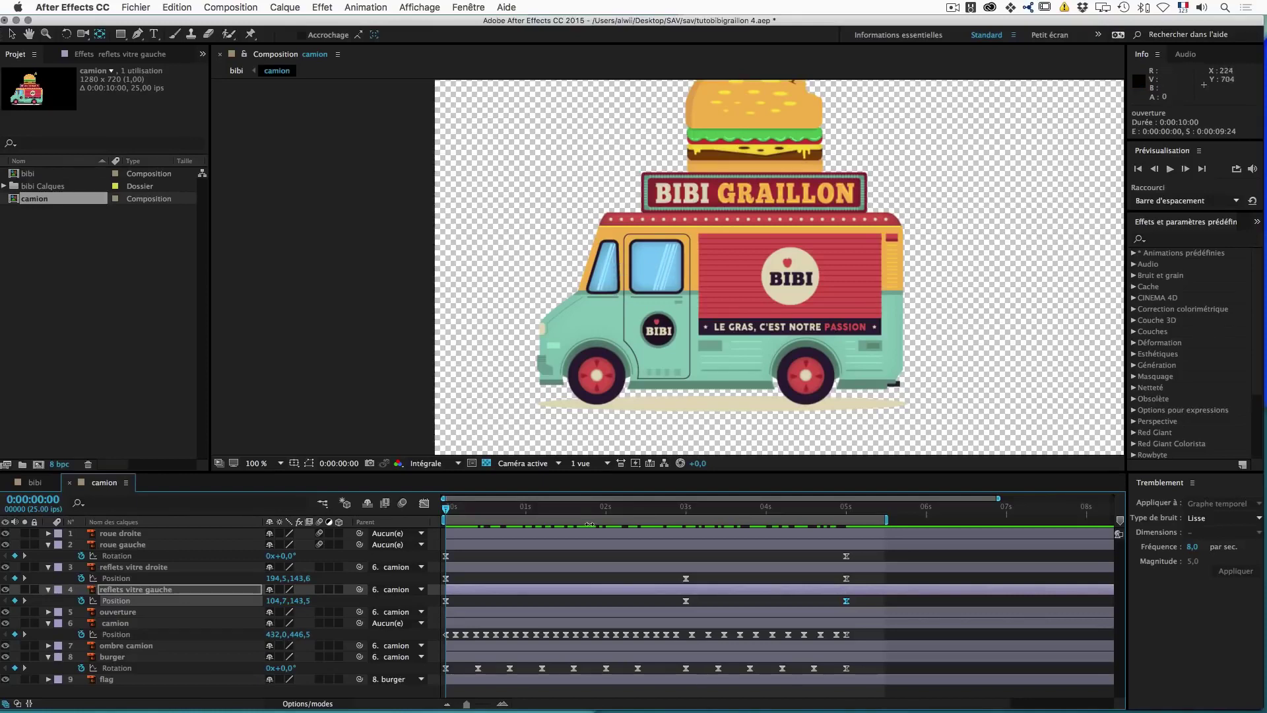
Step: Set the reflets vitre droite X position to 183.5 at 3 seconds and increase its X position at 5 seconds
click(688, 510)
drag(688, 510, 686, 510)
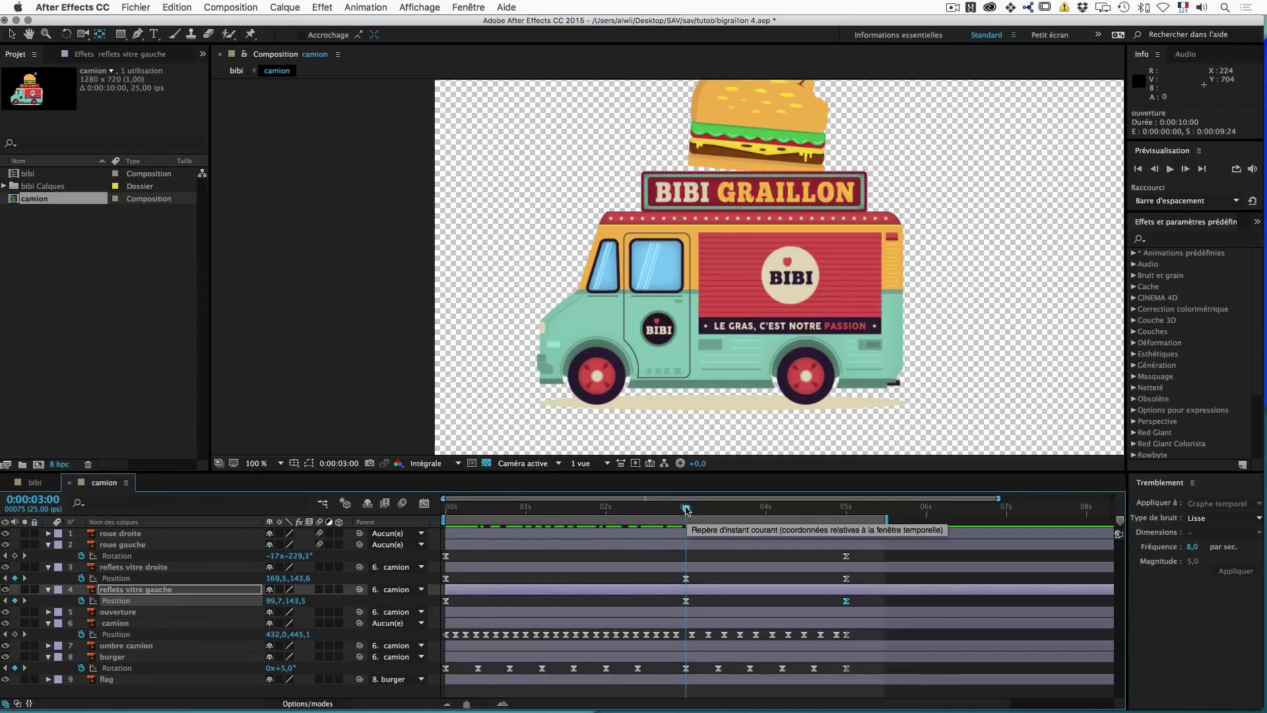
mouse_move(686, 603)
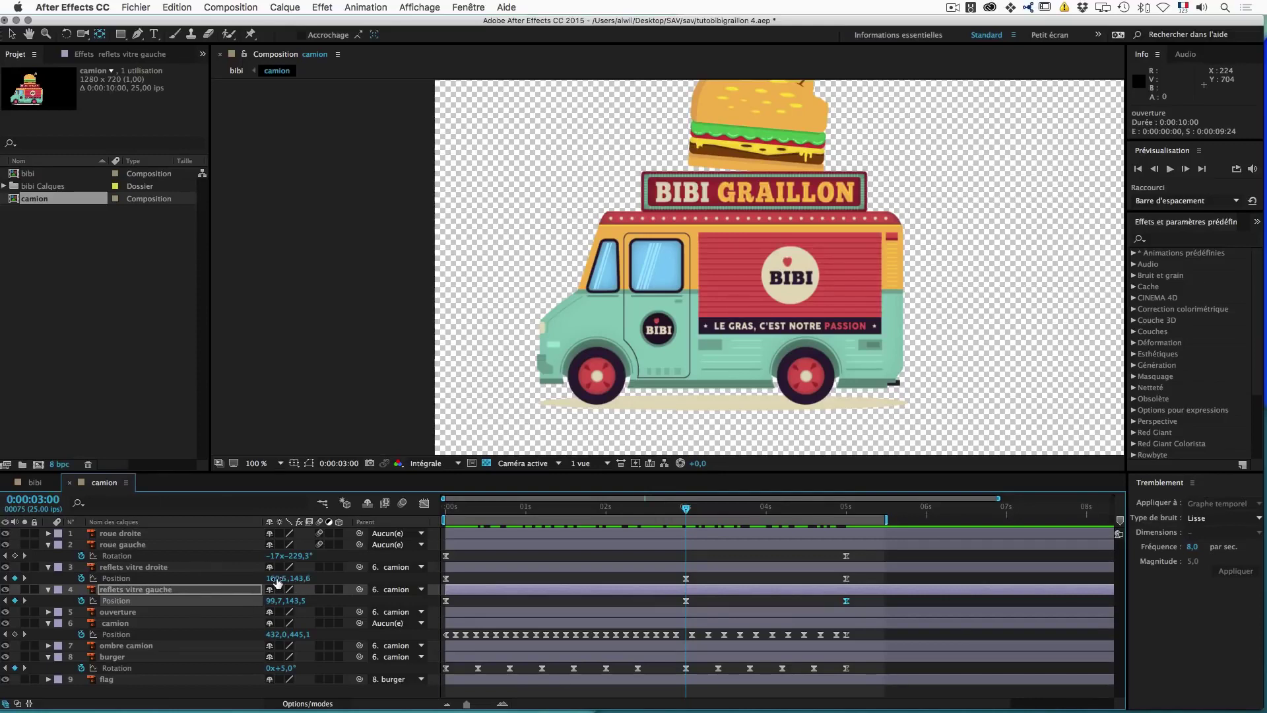
drag(272, 579, 284, 583)
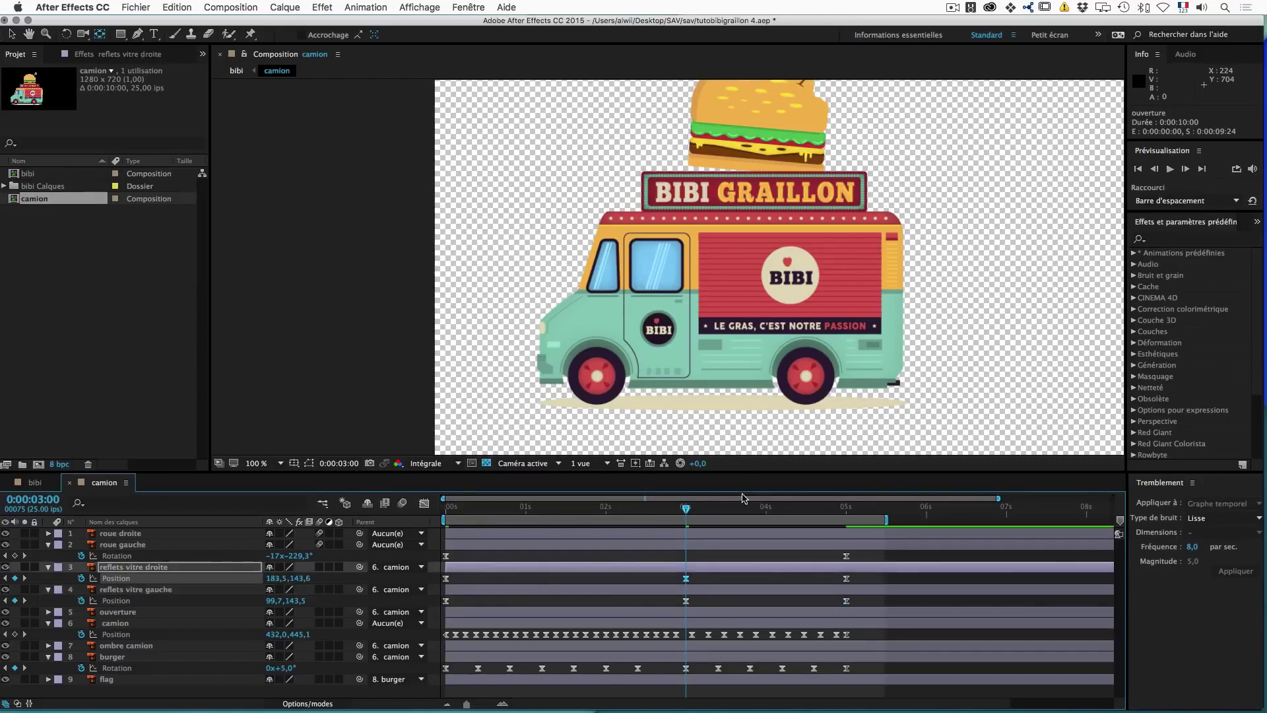
drag(686, 508, 848, 515)
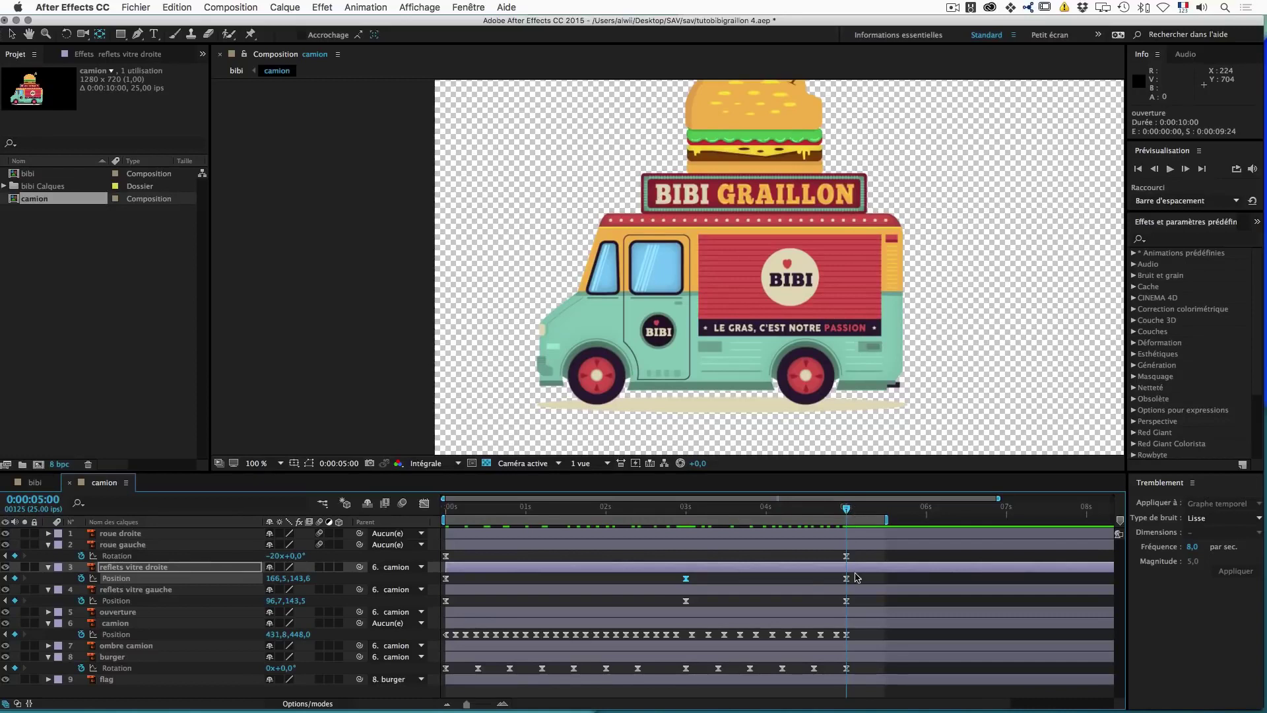
drag(273, 578, 280, 579)
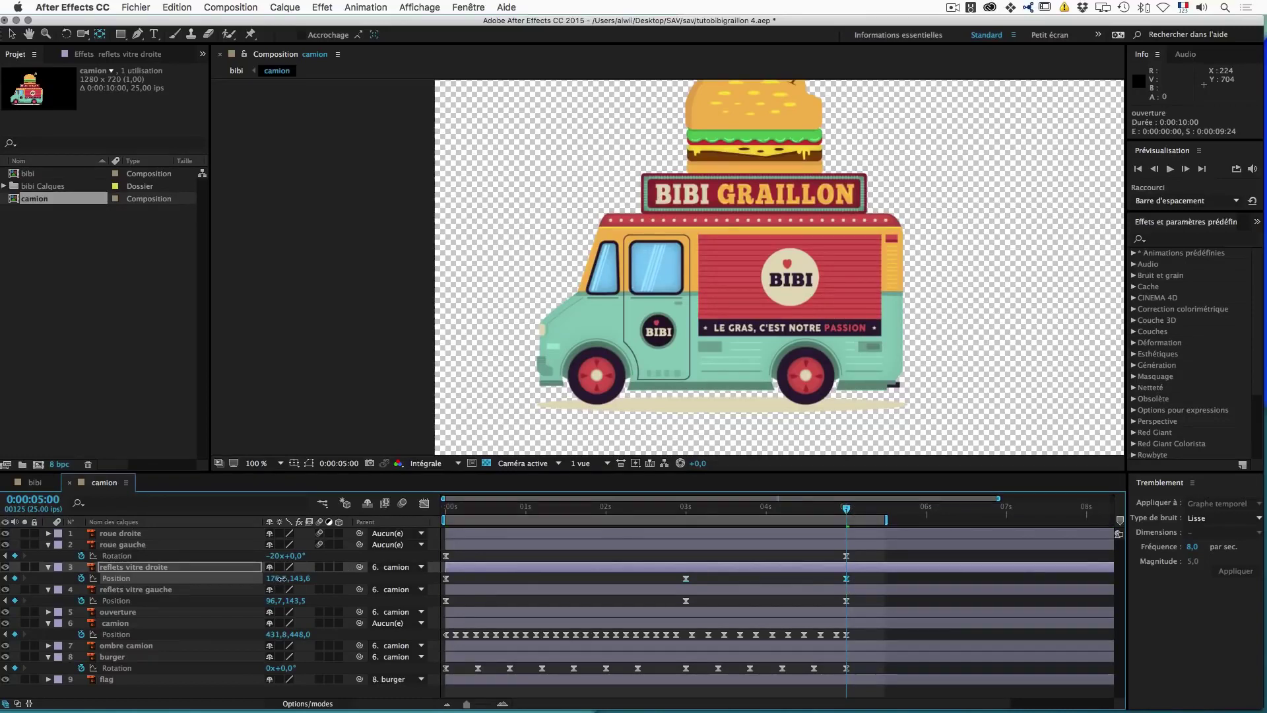
Step: Play back the composition up close and with the whole truck in view to check the adjusted right window reflection
drag(846, 510, 686, 511)
key(space)
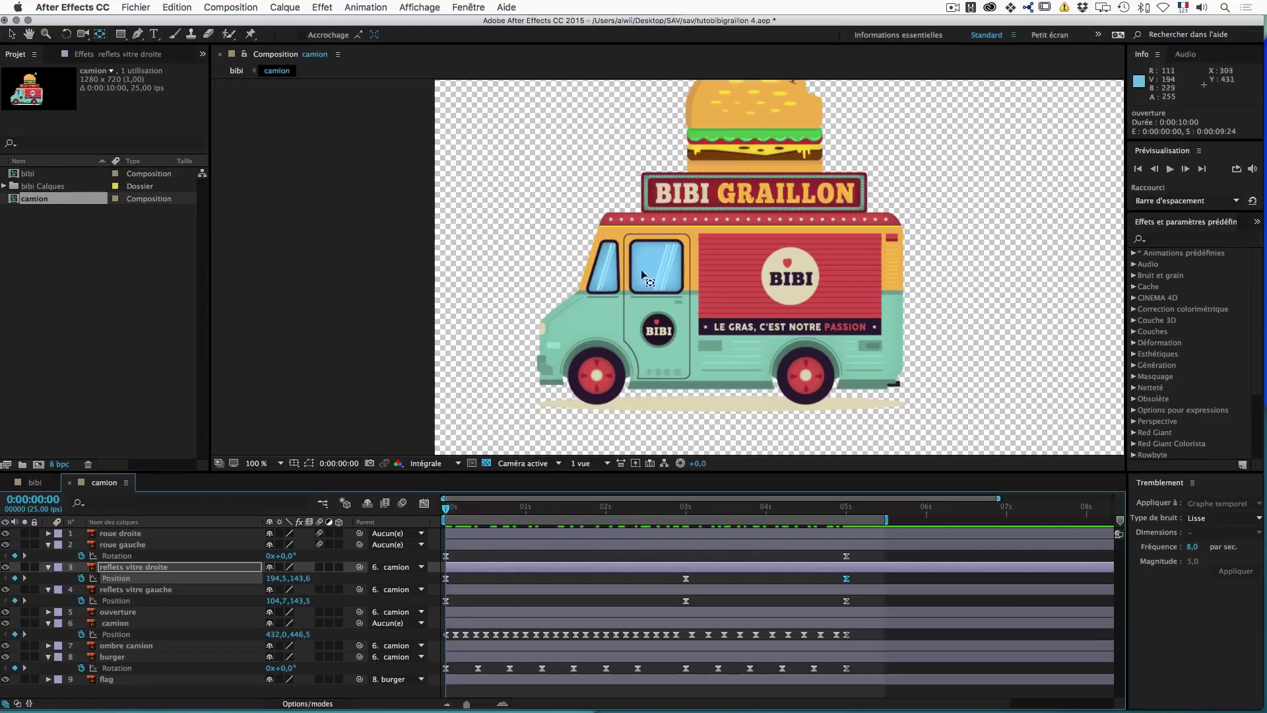
key(comma)
key(comma)
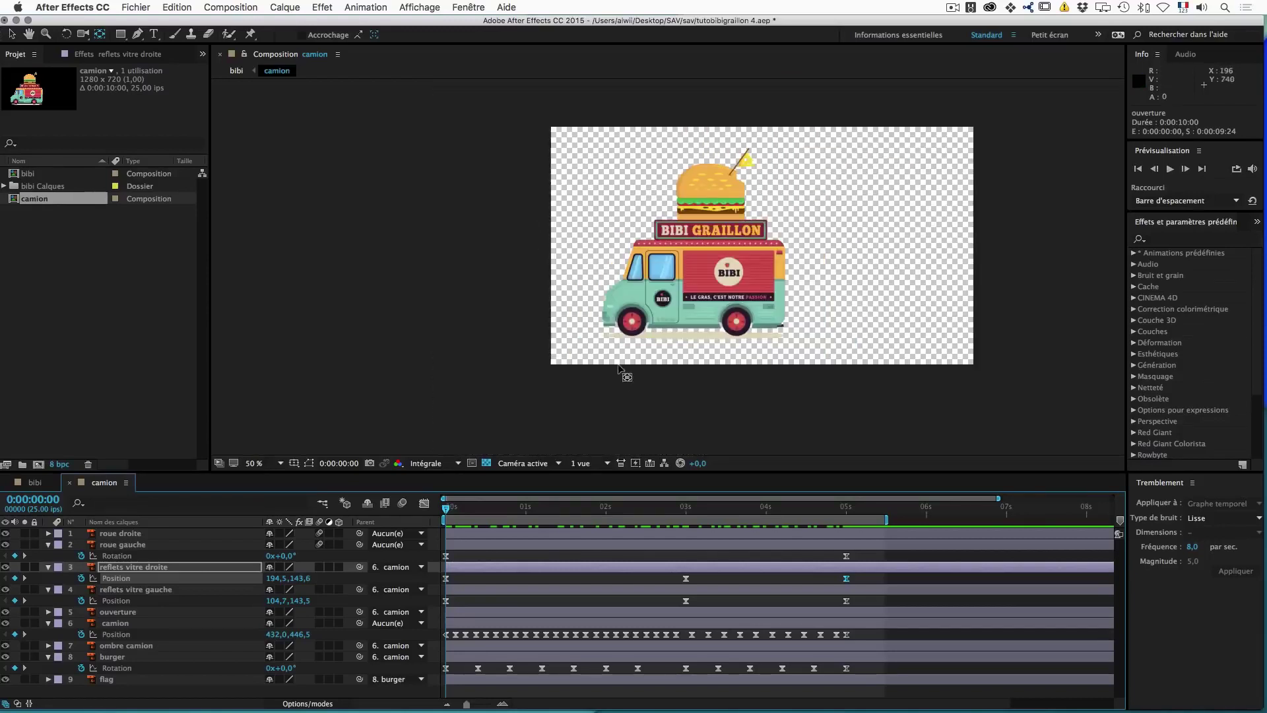
drag(447, 513, 688, 536)
key(space)
key(space)
key(Home)
Step: Expand the flag layer's transform properties and go through scale, rotation and opacity
click(323, 503)
click(110, 684)
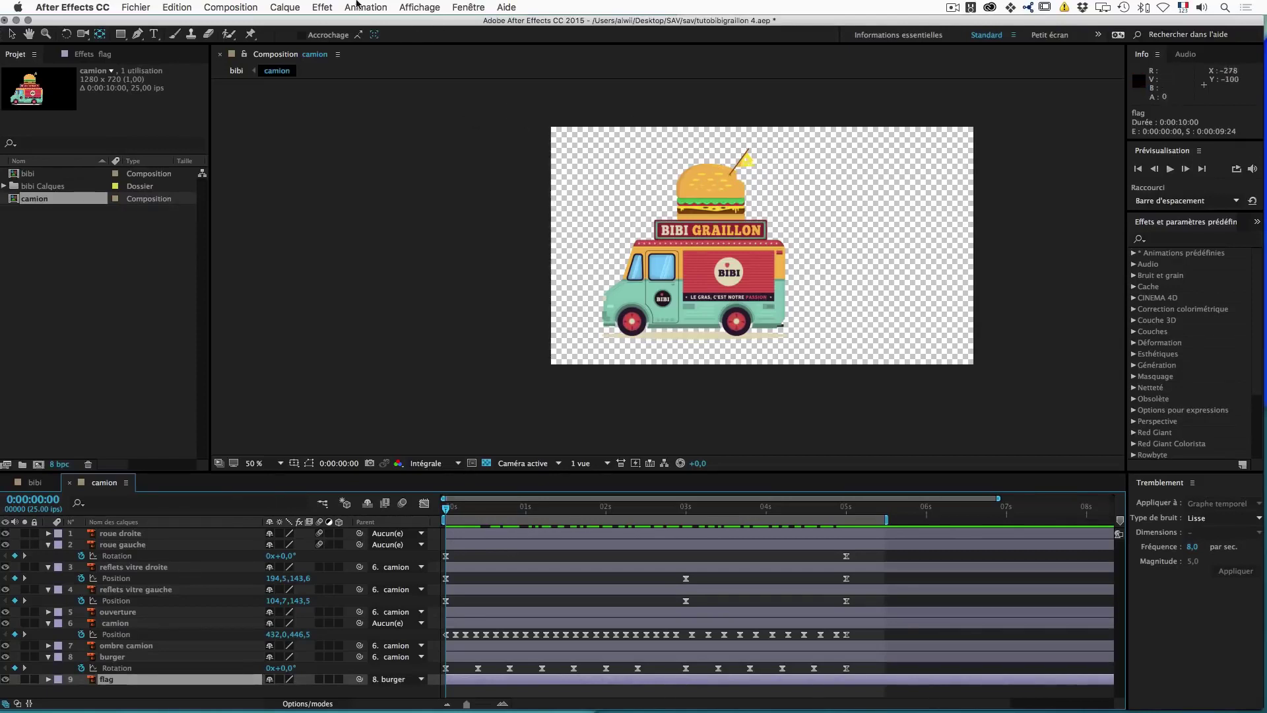
click(412, 6)
click(412, 7)
click(49, 680)
click(60, 690)
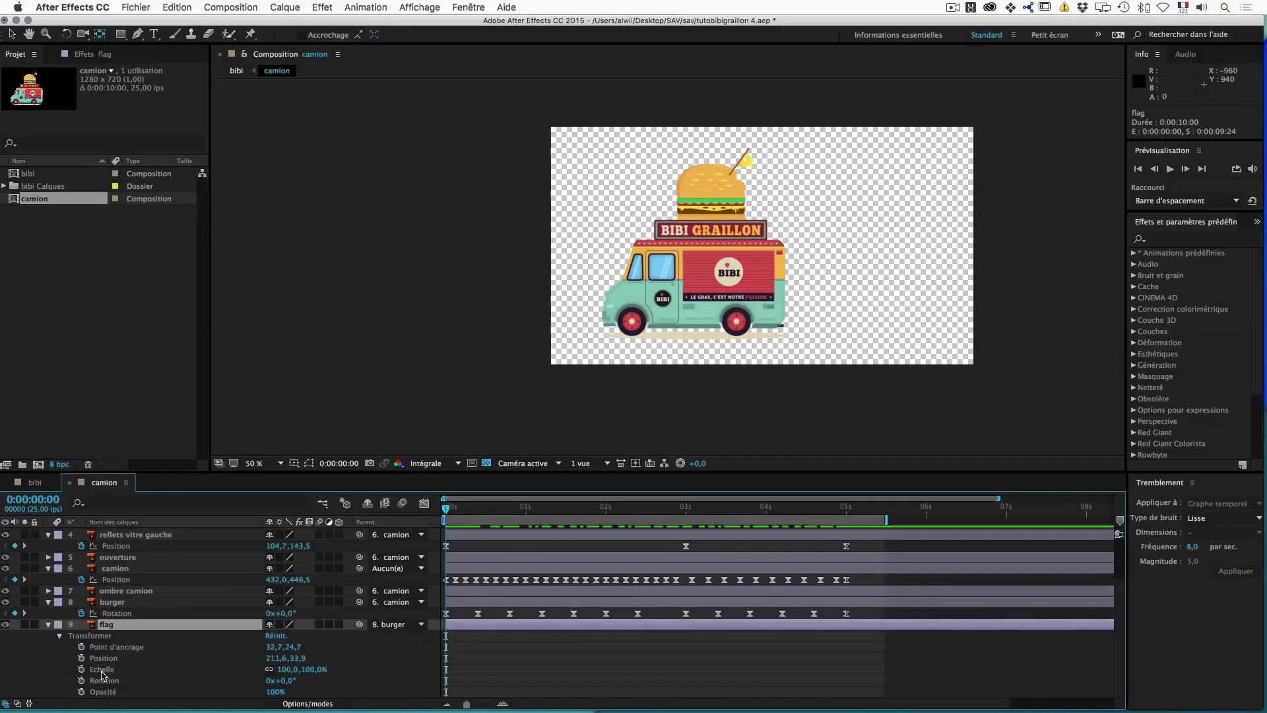
click(106, 669)
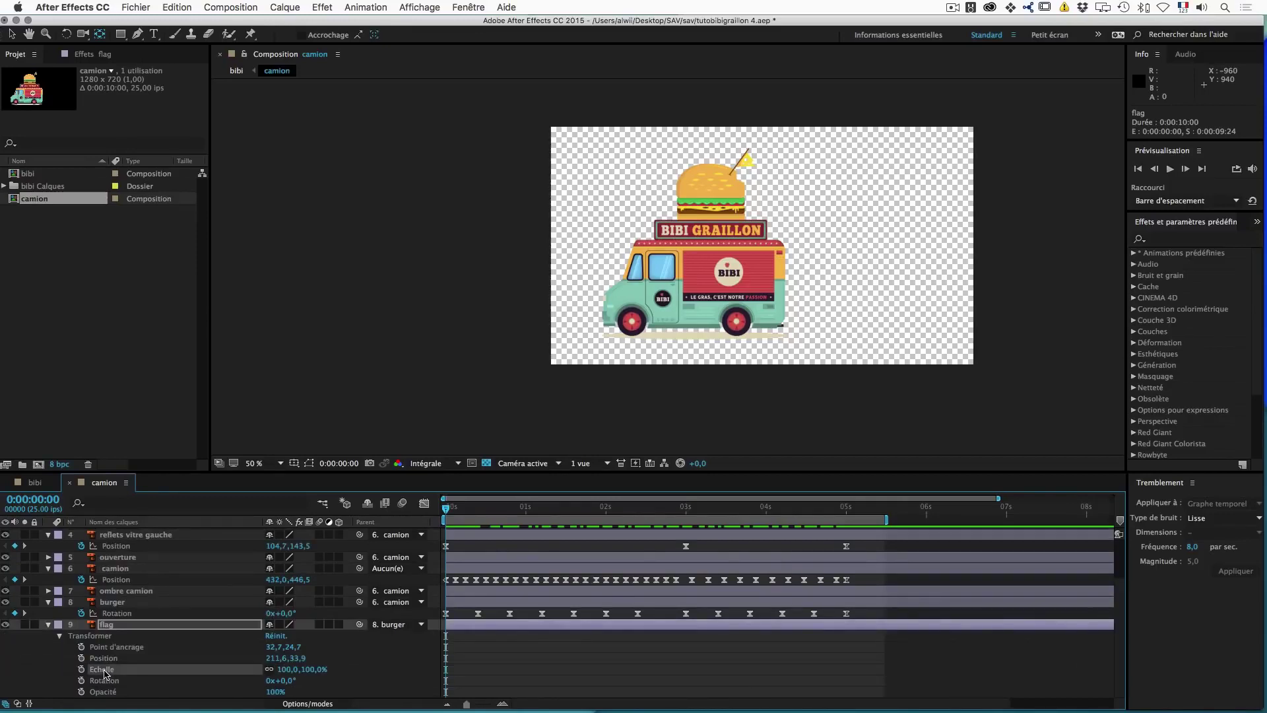
click(108, 680)
click(109, 692)
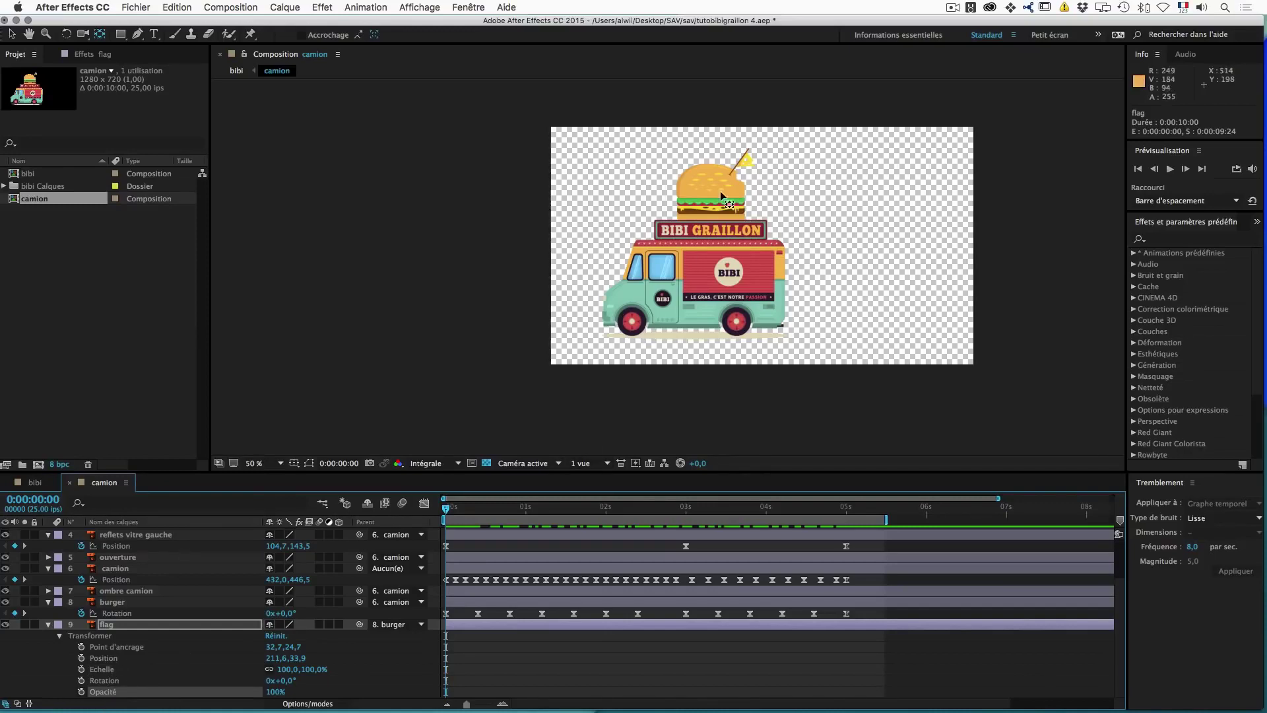
Step: Turn on the display of layer controls in the composition view for the selected flag
click(420, 6)
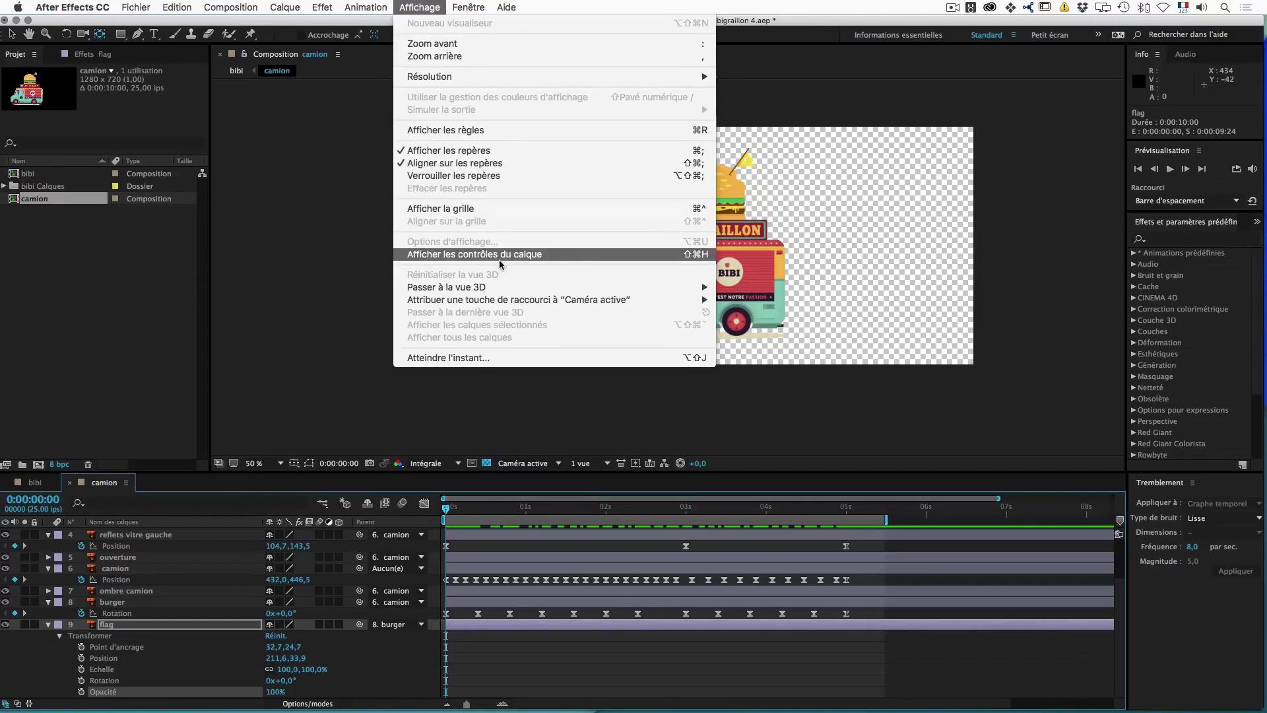
click(472, 256)
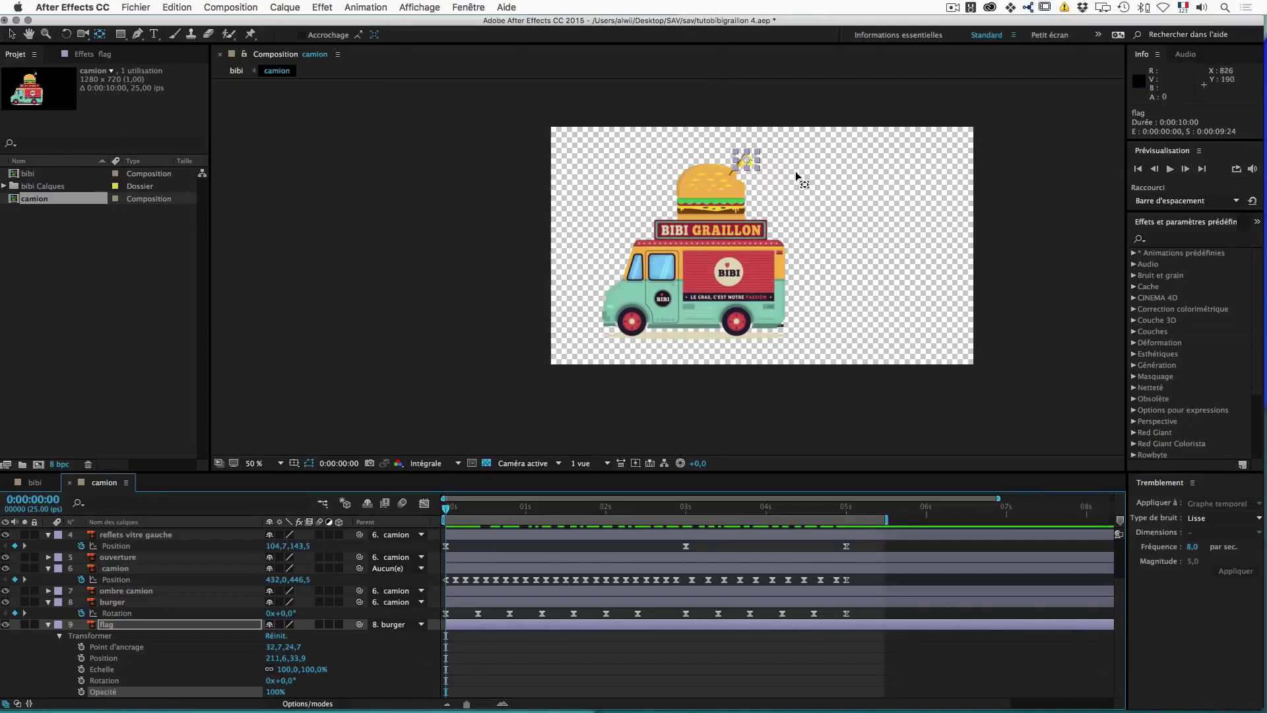
scroll(781, 160, up, 1)
drag(895, 121, 791, 341)
key(y)
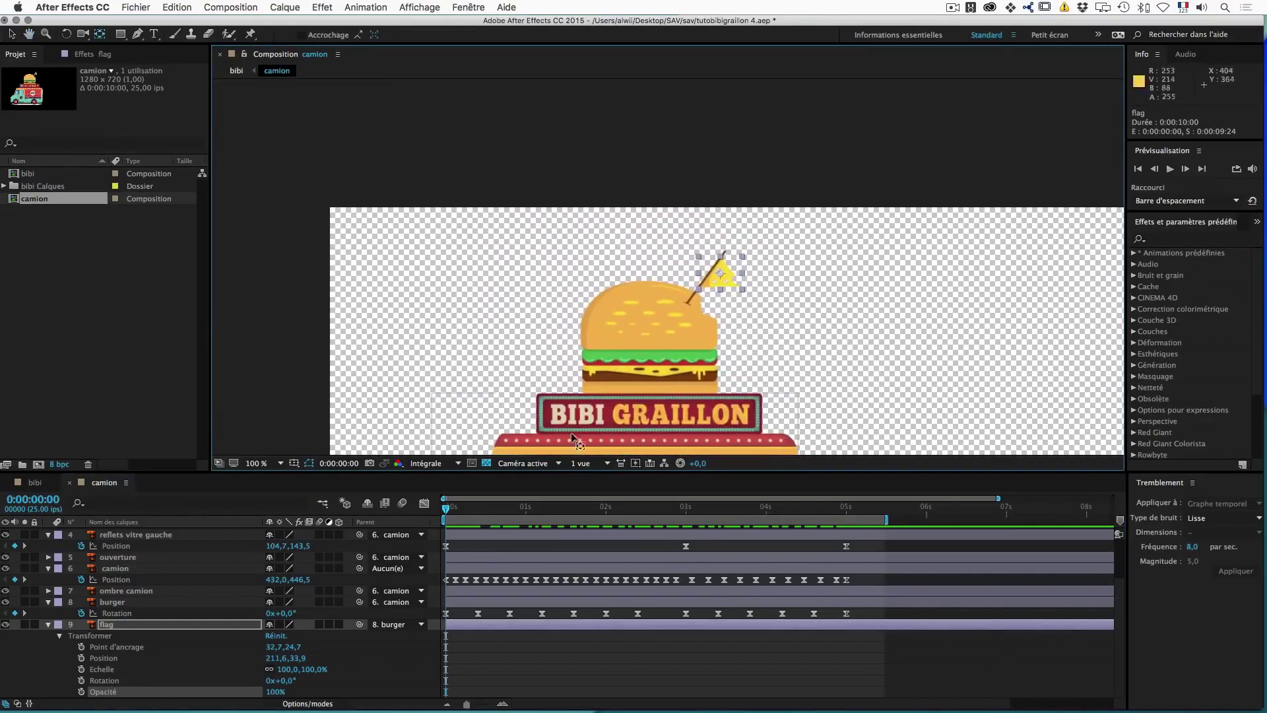
Step: Apply the Onde progressive distortion effect to the flag layer
click(322, 6)
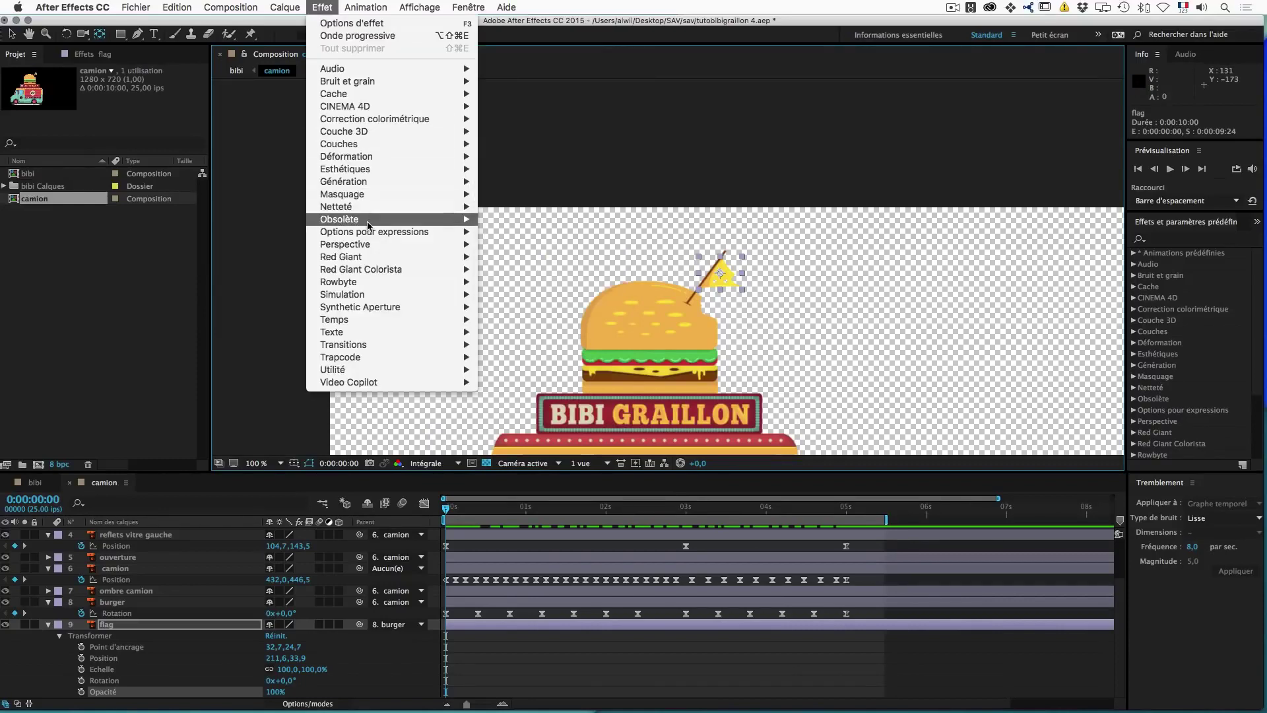
mouse_move(369, 157)
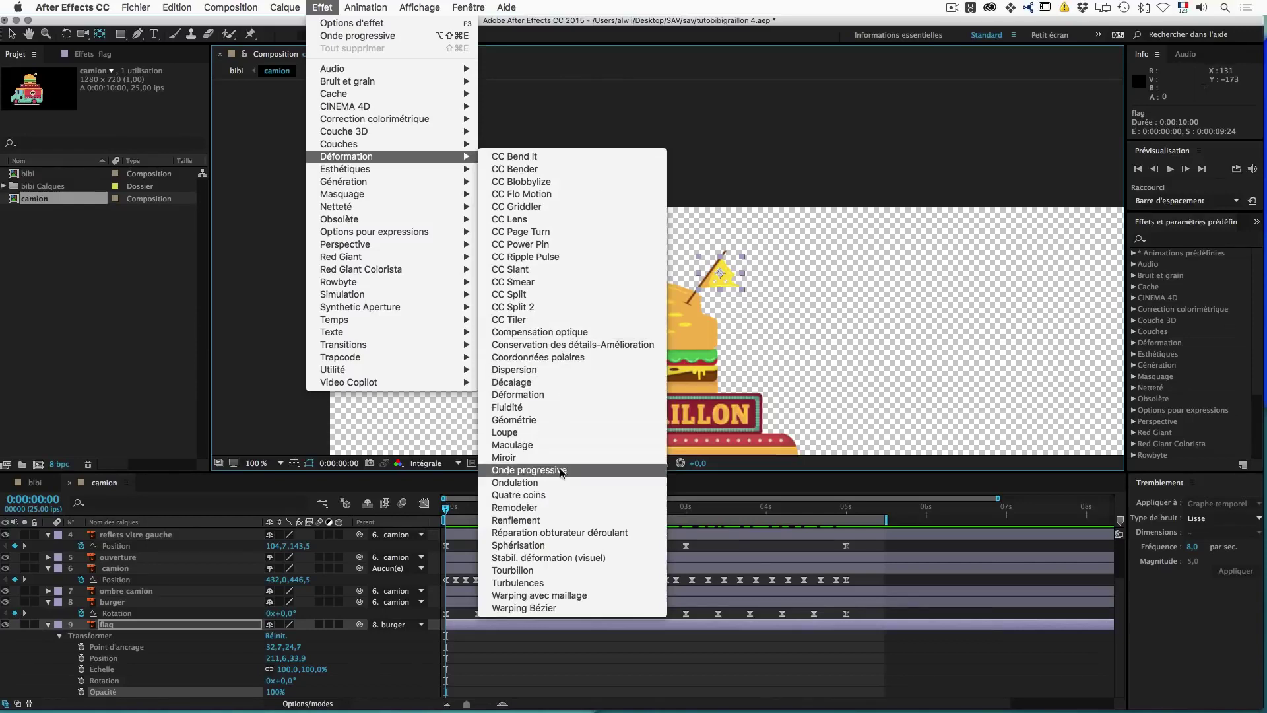
click(528, 470)
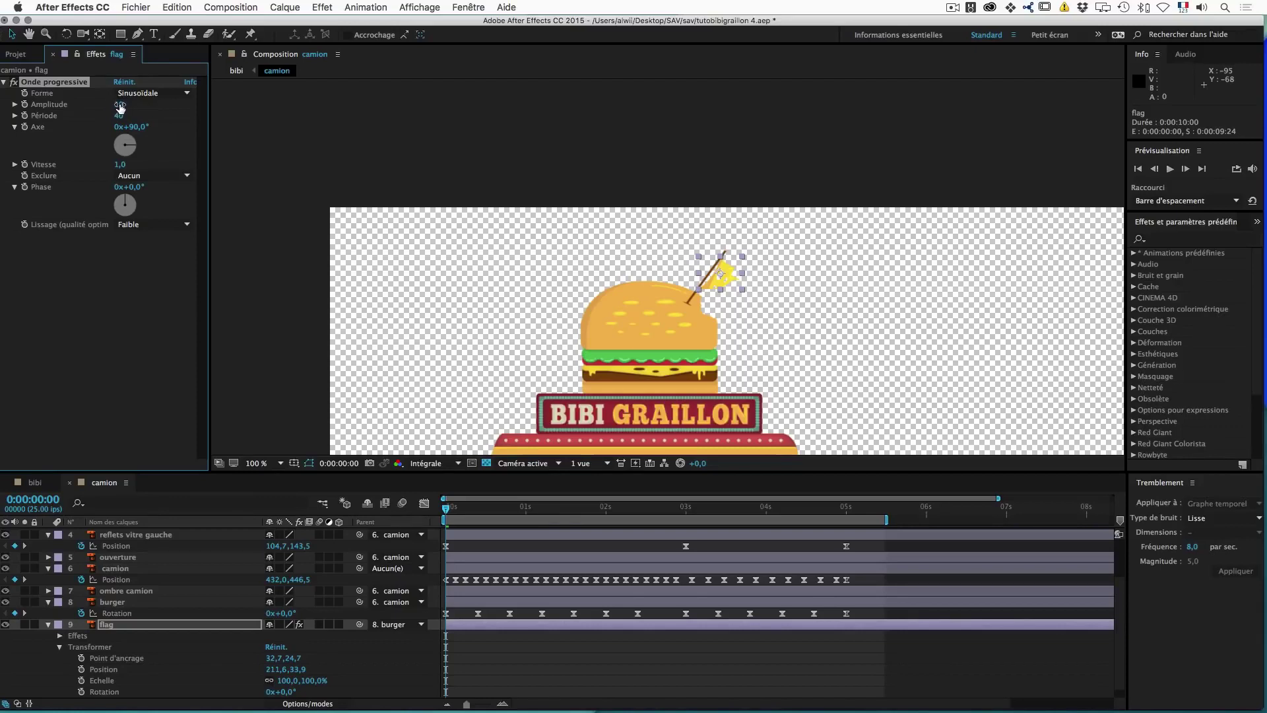
Step: Set the wave effect's amplitude to 5 and keyframe its axis at 0° at the start of the composition
click(119, 104)
click(132, 127)
text(0)
key(Return)
Step: Set the wave effect's axis to 15 full rotations at 3 seconds
click(684, 513)
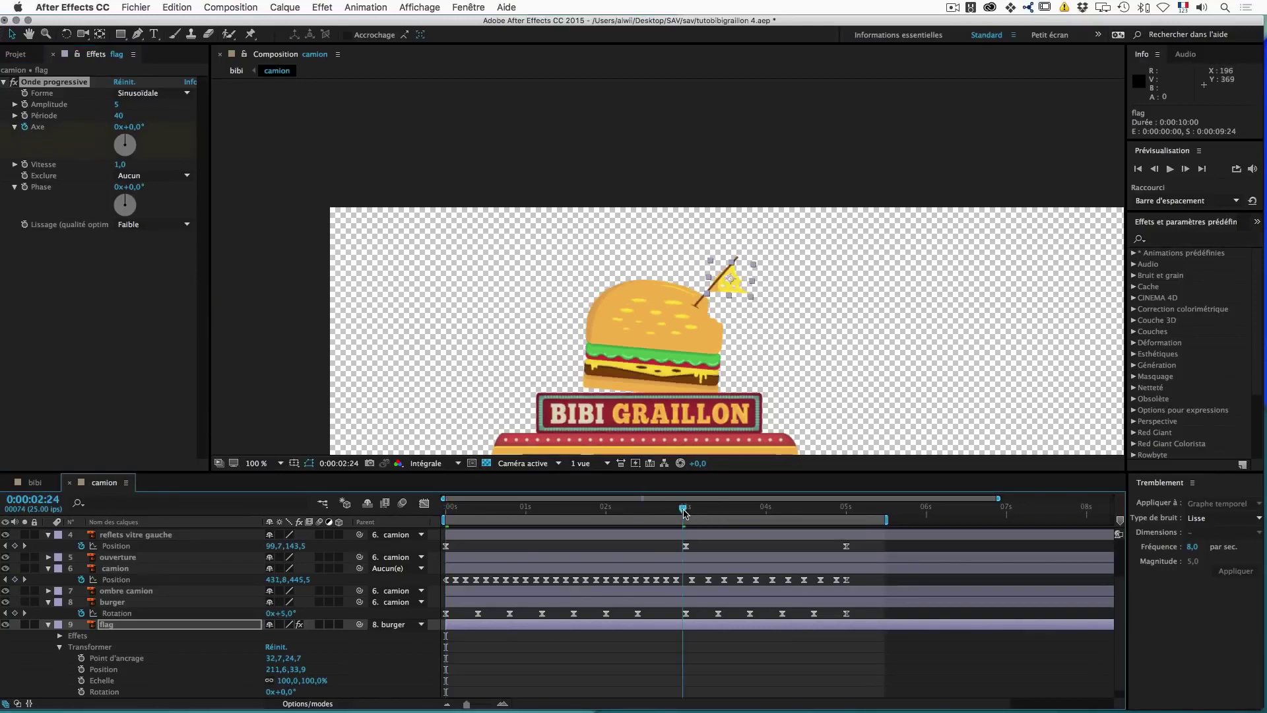
click(117, 127)
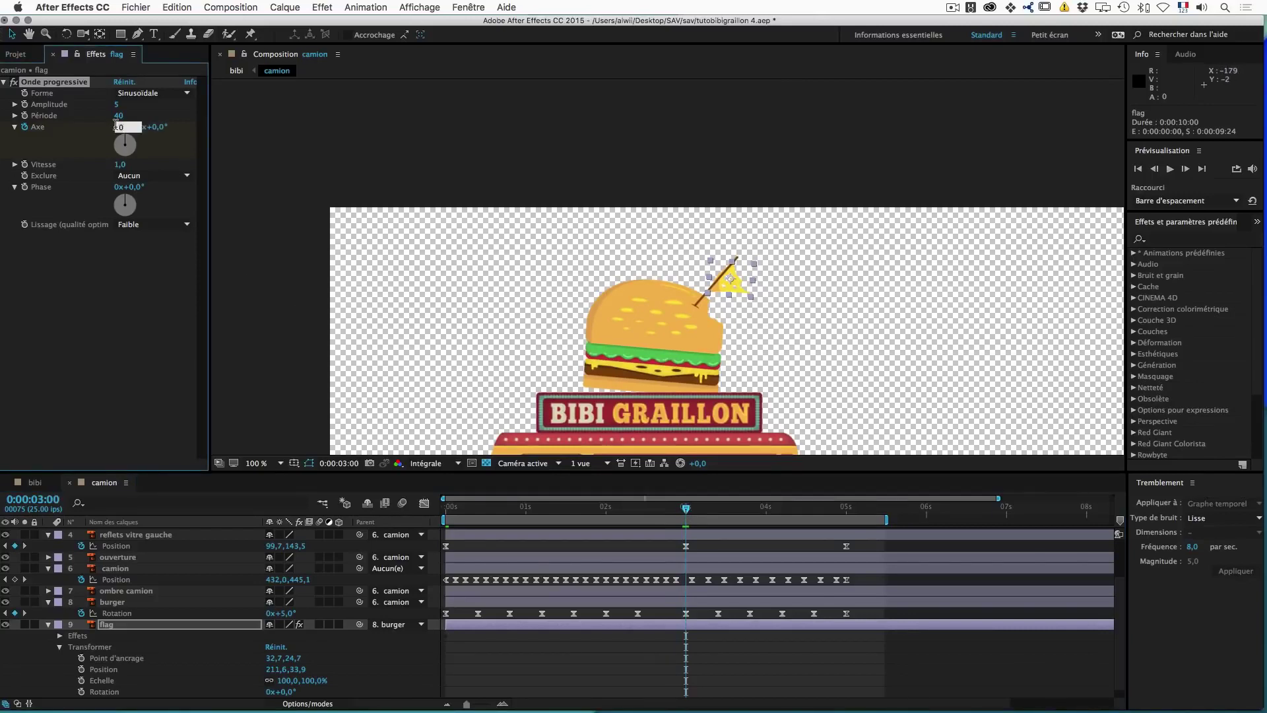
text(15)
key(Return)
Step: Display the flag layer's animated axis property and collapse the layer again
scroll(600, 637, down, 1)
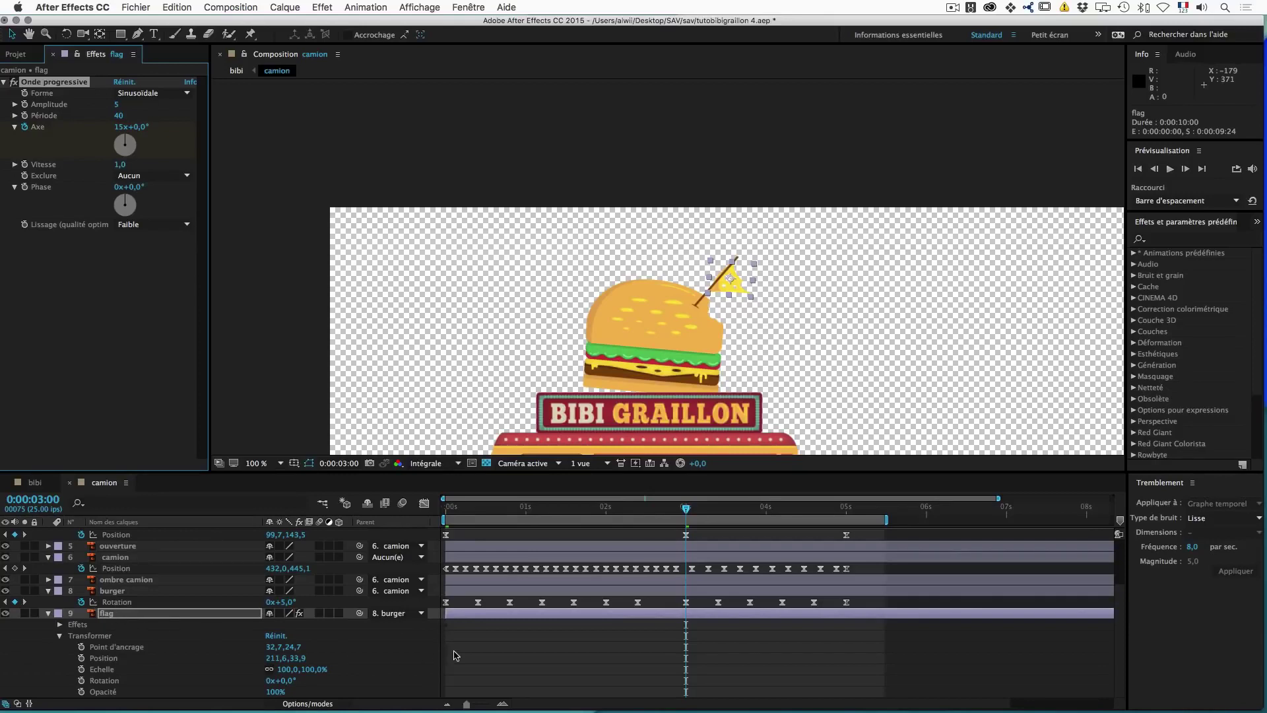
key(u)
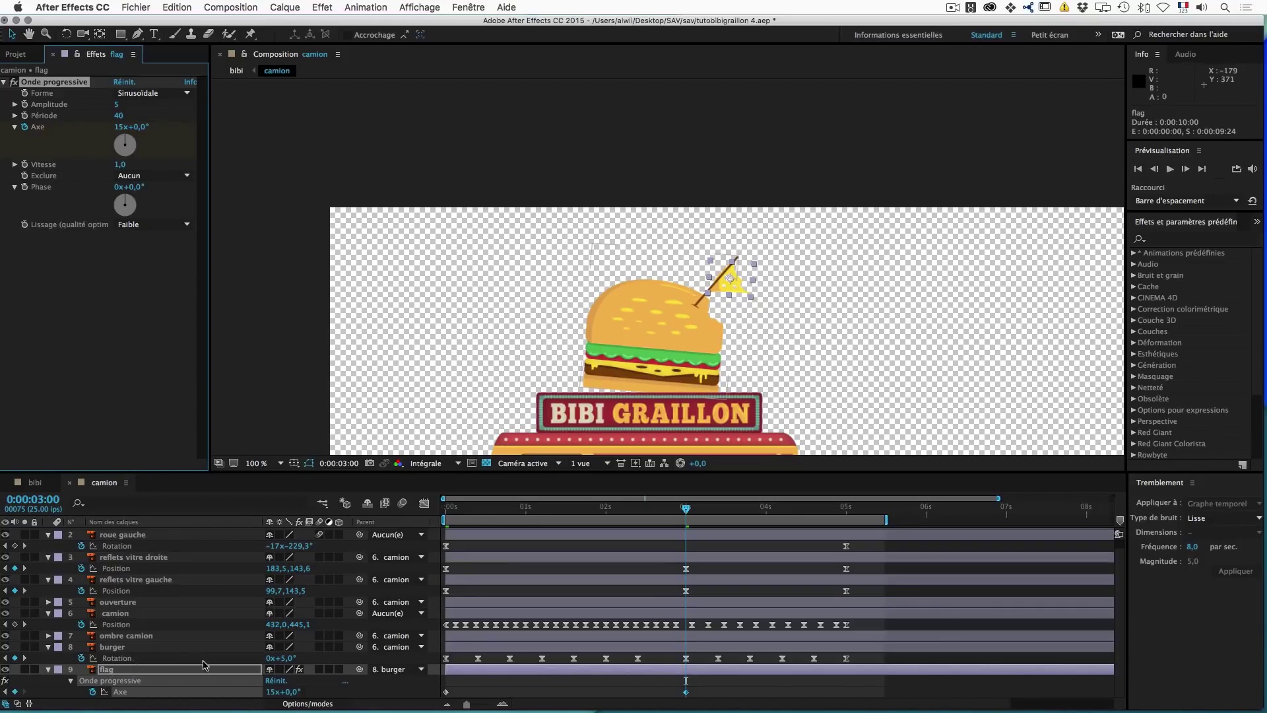
key(u)
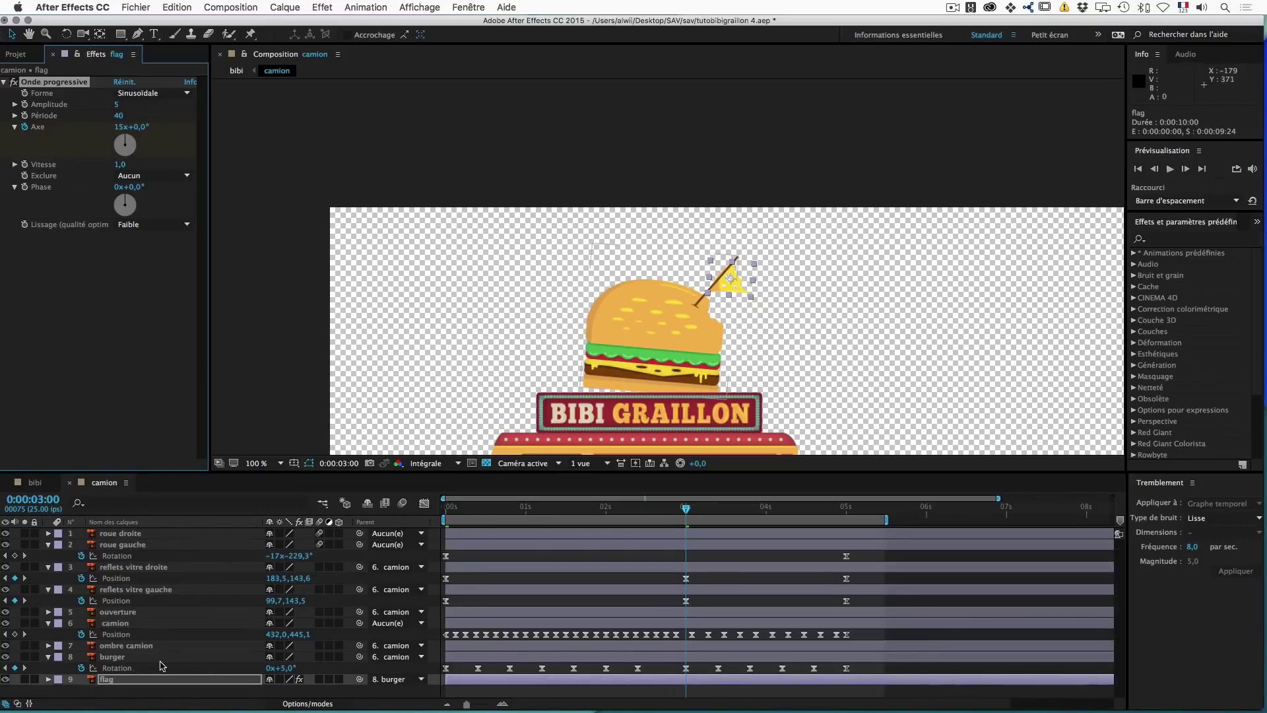
Step: Collapse the burger layer's properties and display only its rotation keyframes
click(120, 658)
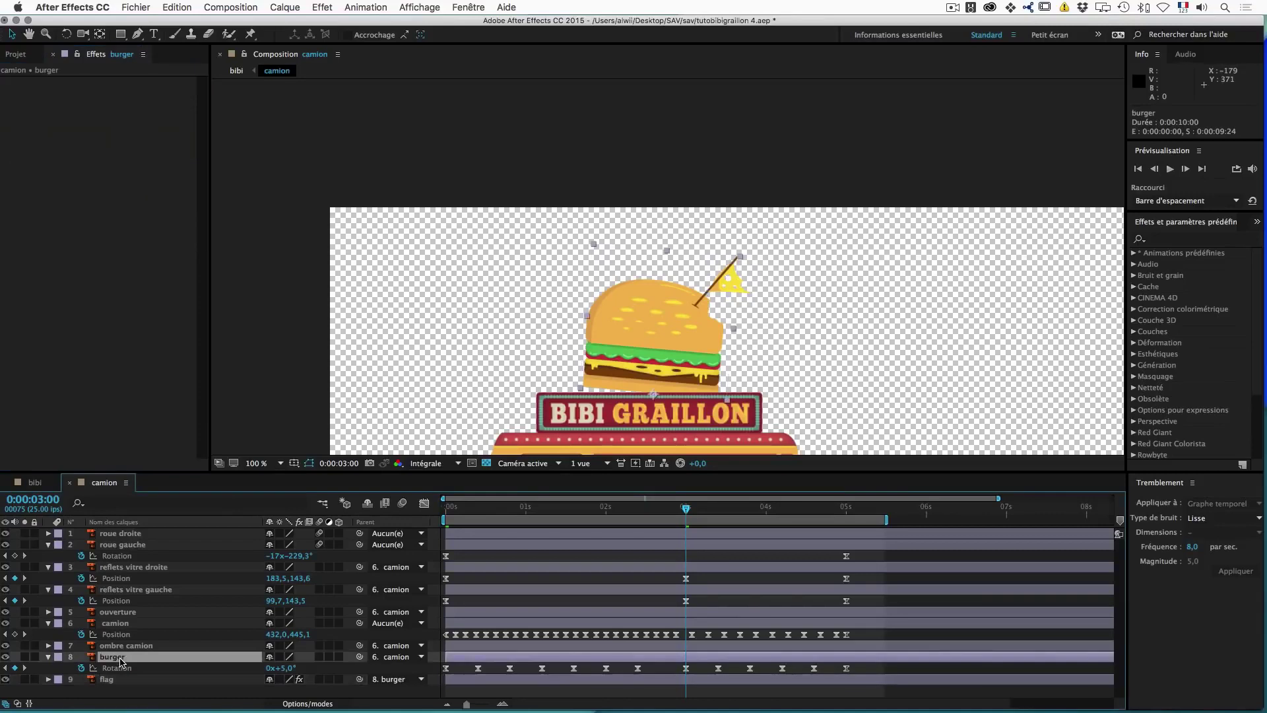
key(u)
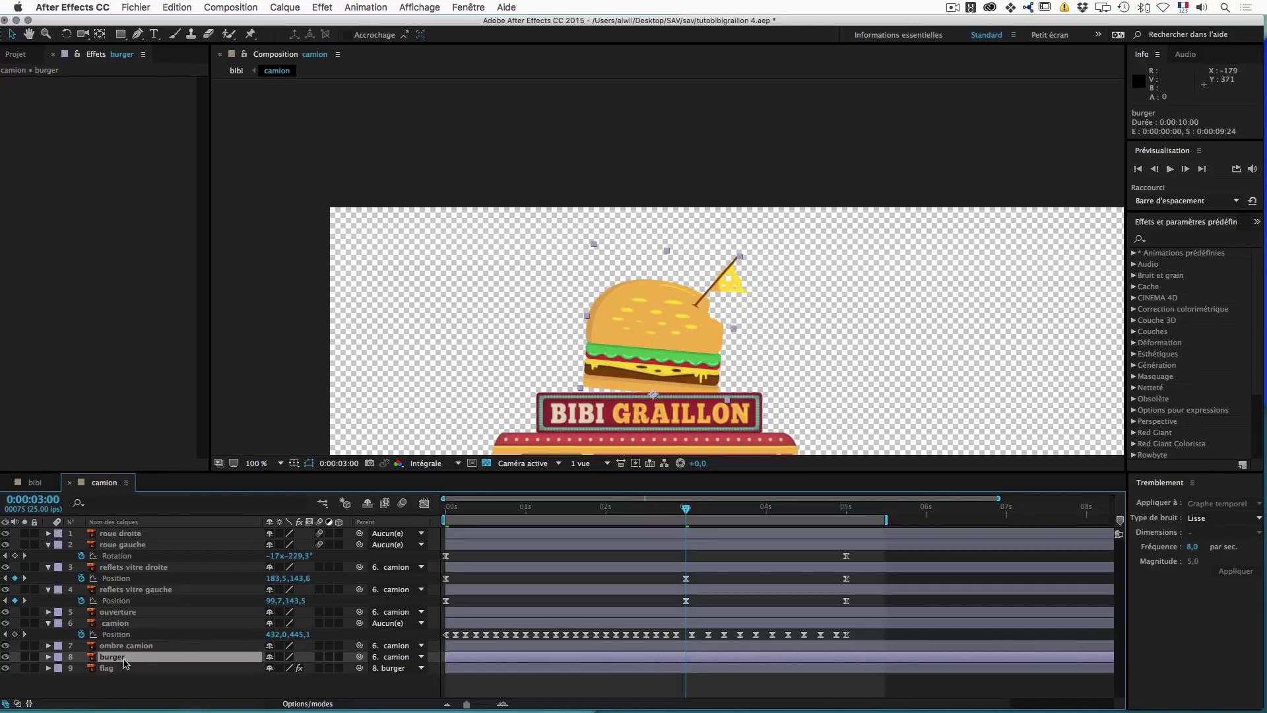
click(49, 657)
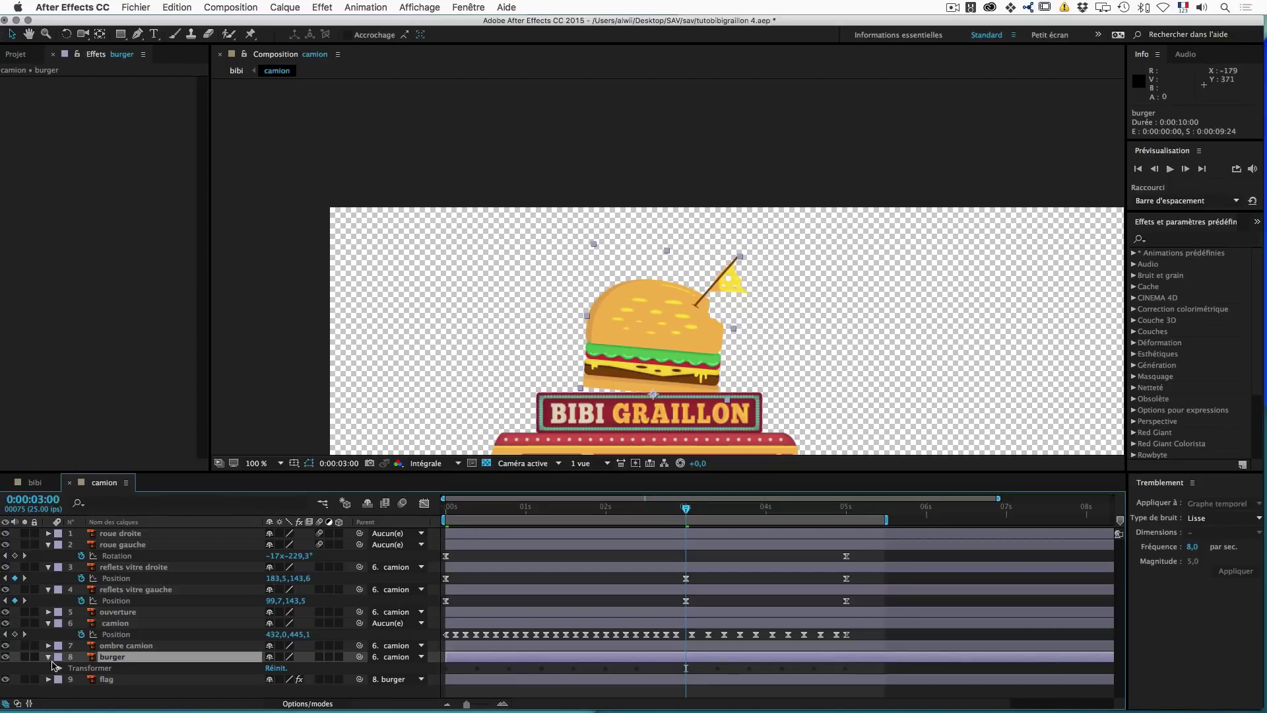
click(49, 658)
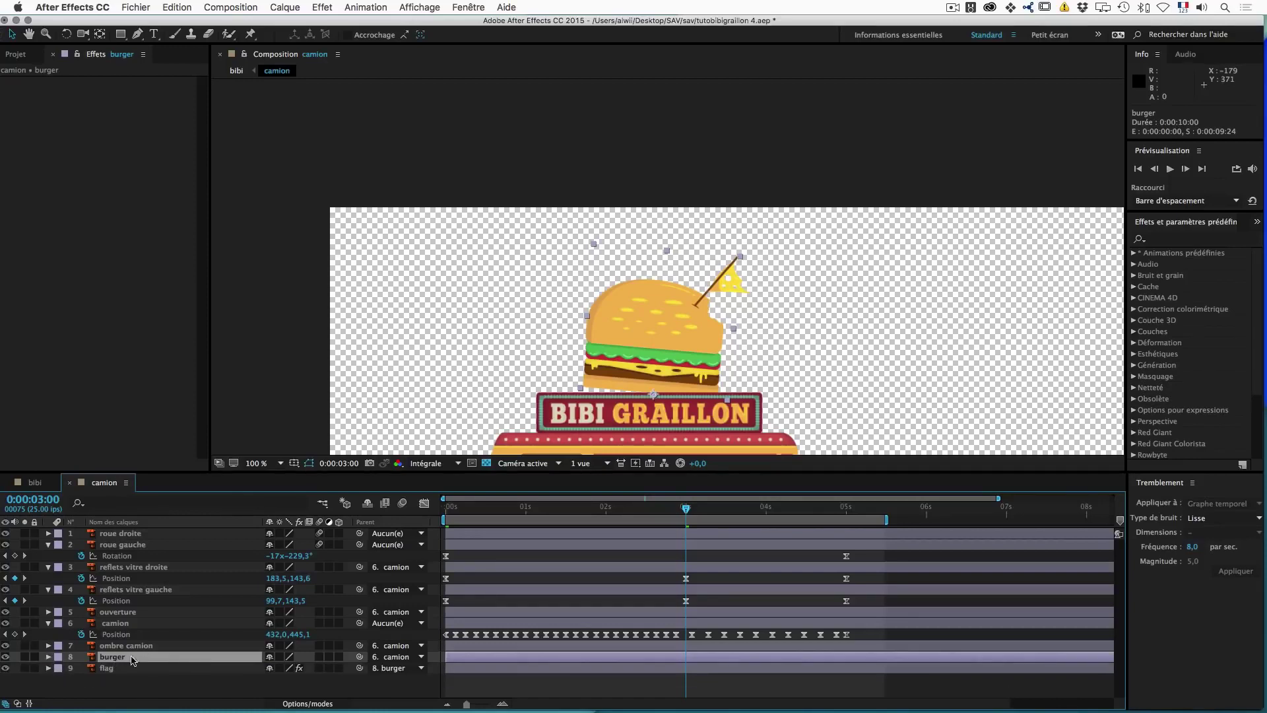
key(r)
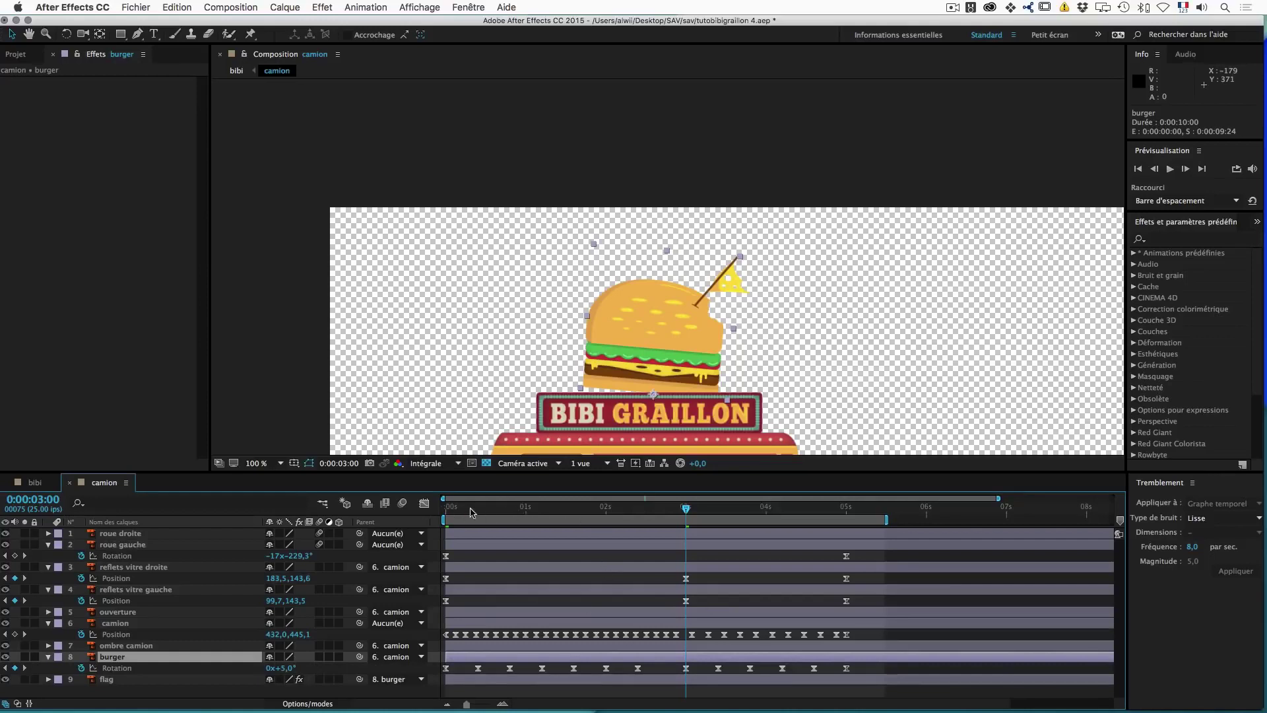
Step: Ease the flag's Onde progressive axis animation down to zero speed at its 3-second keyframe in the speed graph
key(r)
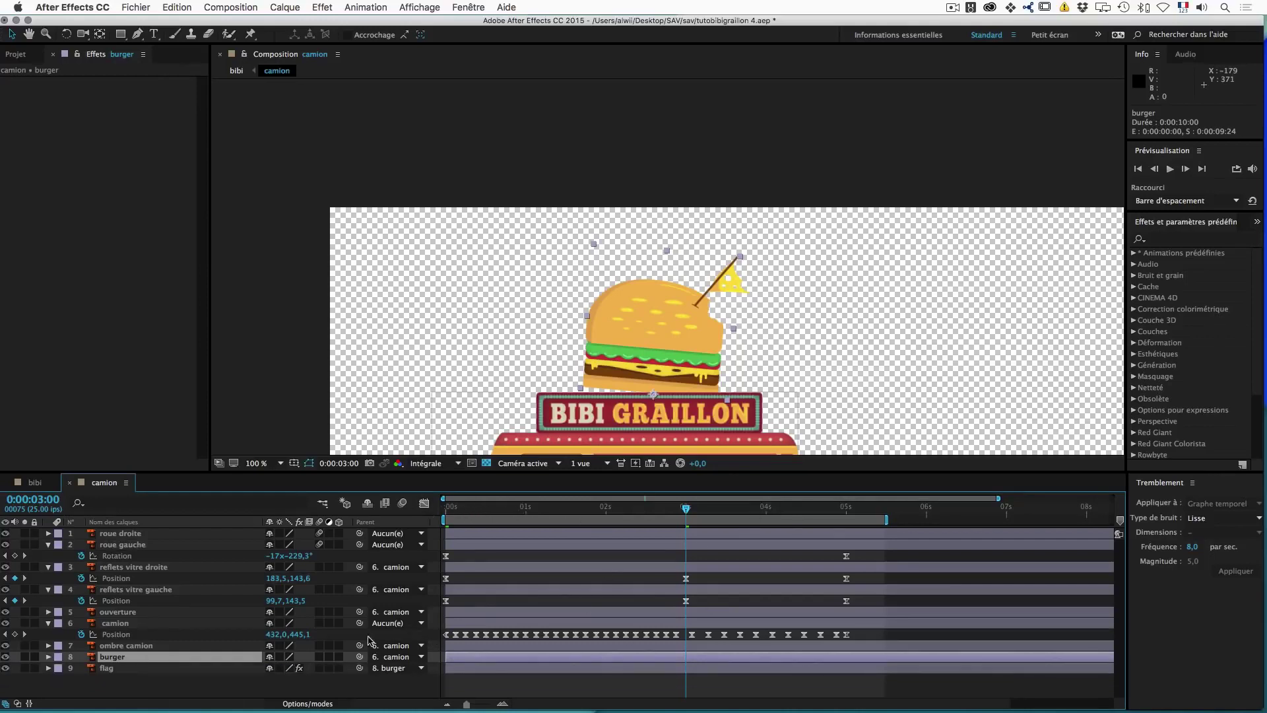
click(116, 668)
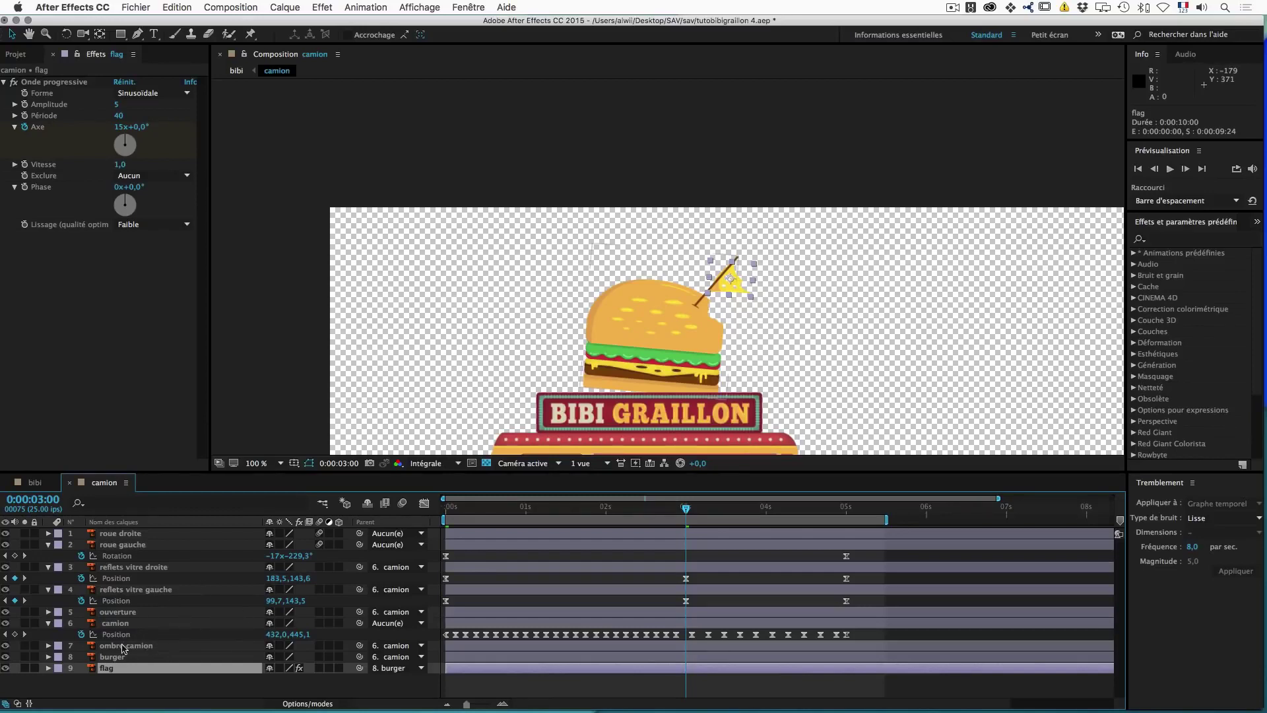
key(u)
drag(708, 684, 475, 699)
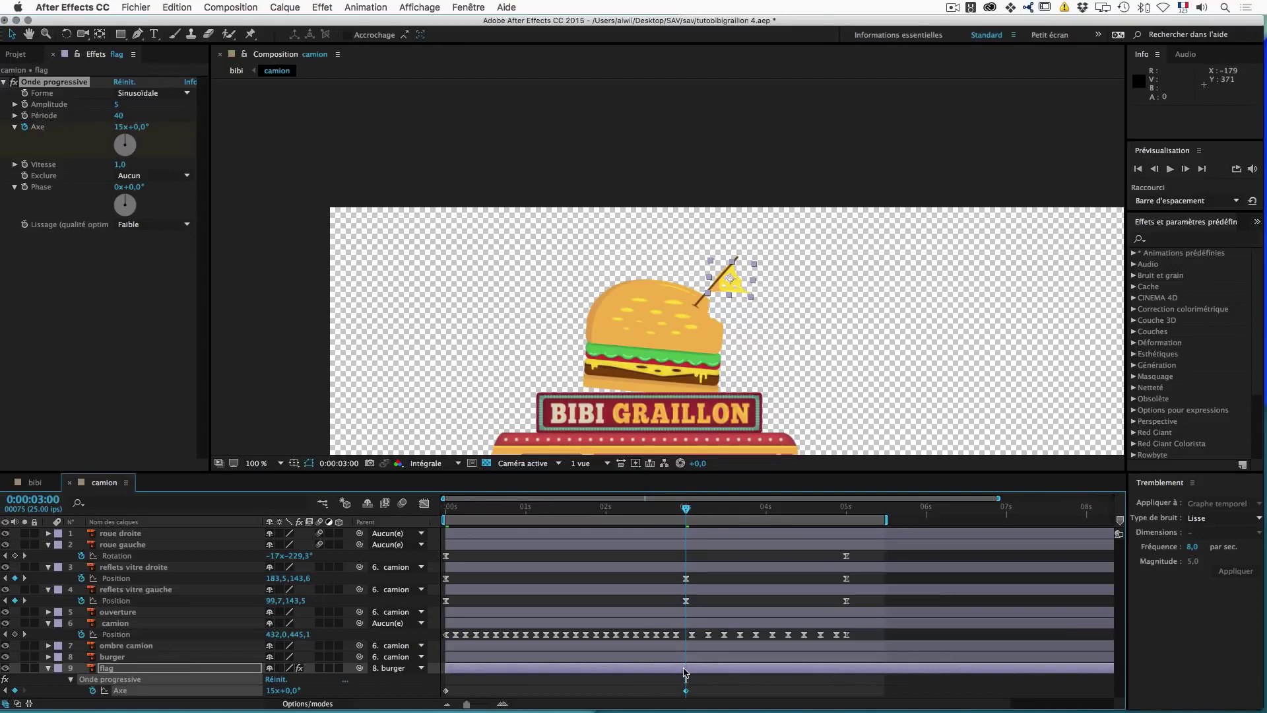
click(424, 503)
drag(739, 630, 625, 667)
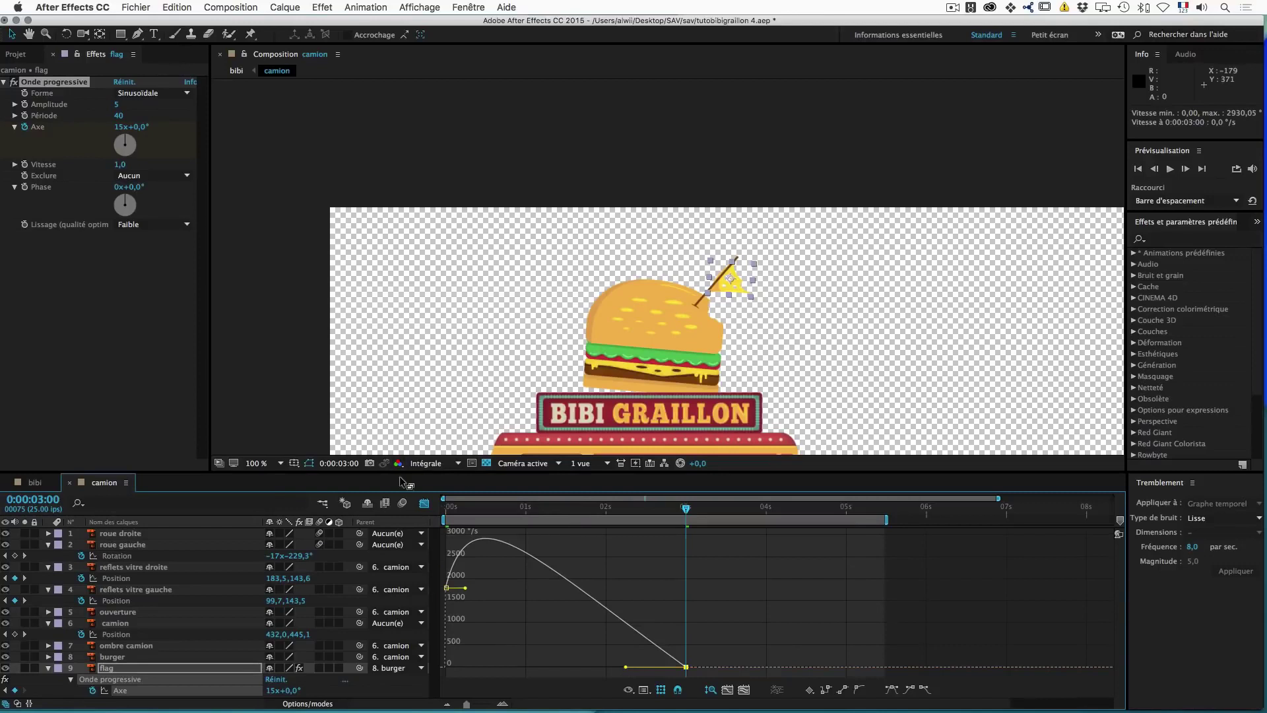
drag(455, 508, 686, 525)
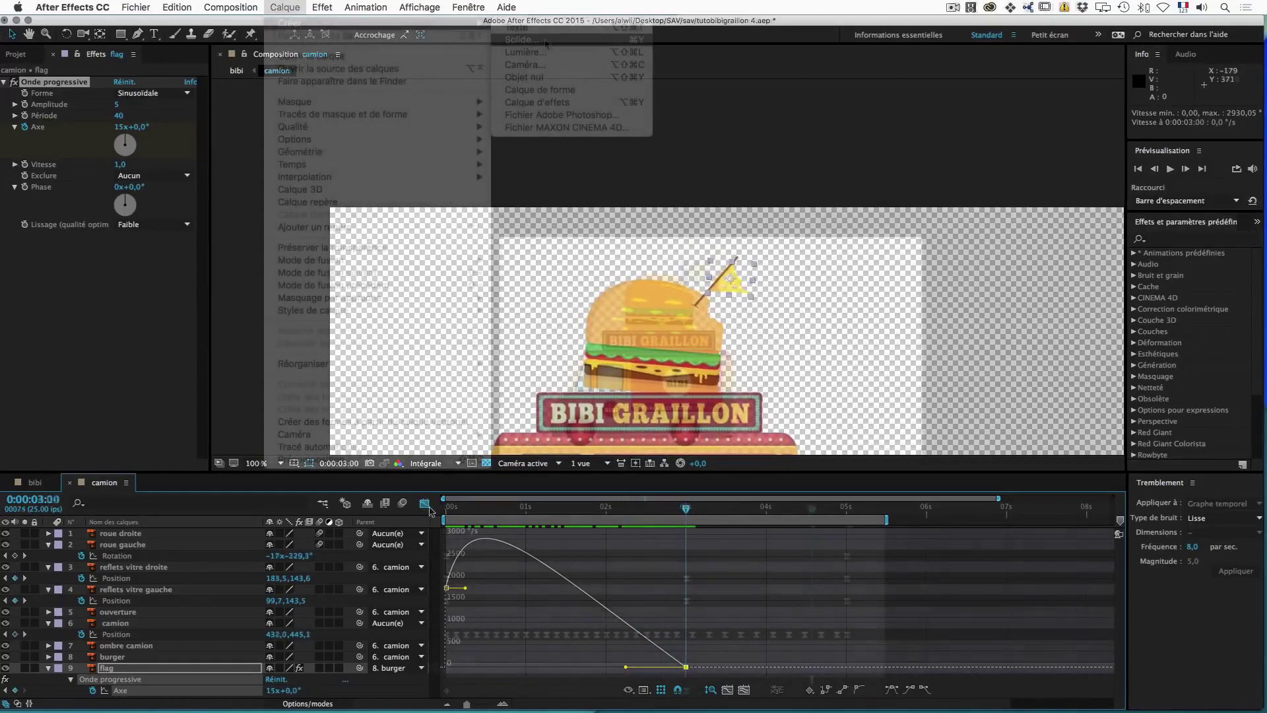
click(425, 503)
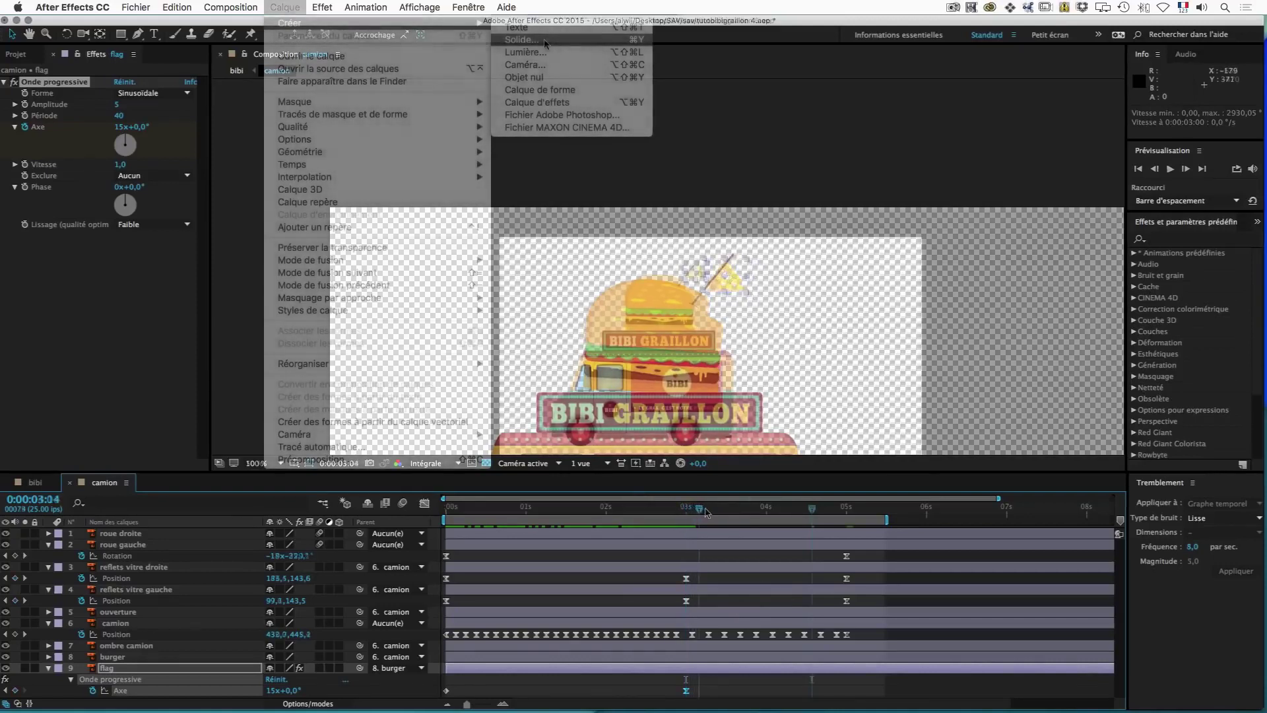
Step: Create a black 1280 x 720 px solid named fumée and place it above all other layers
click(521, 40)
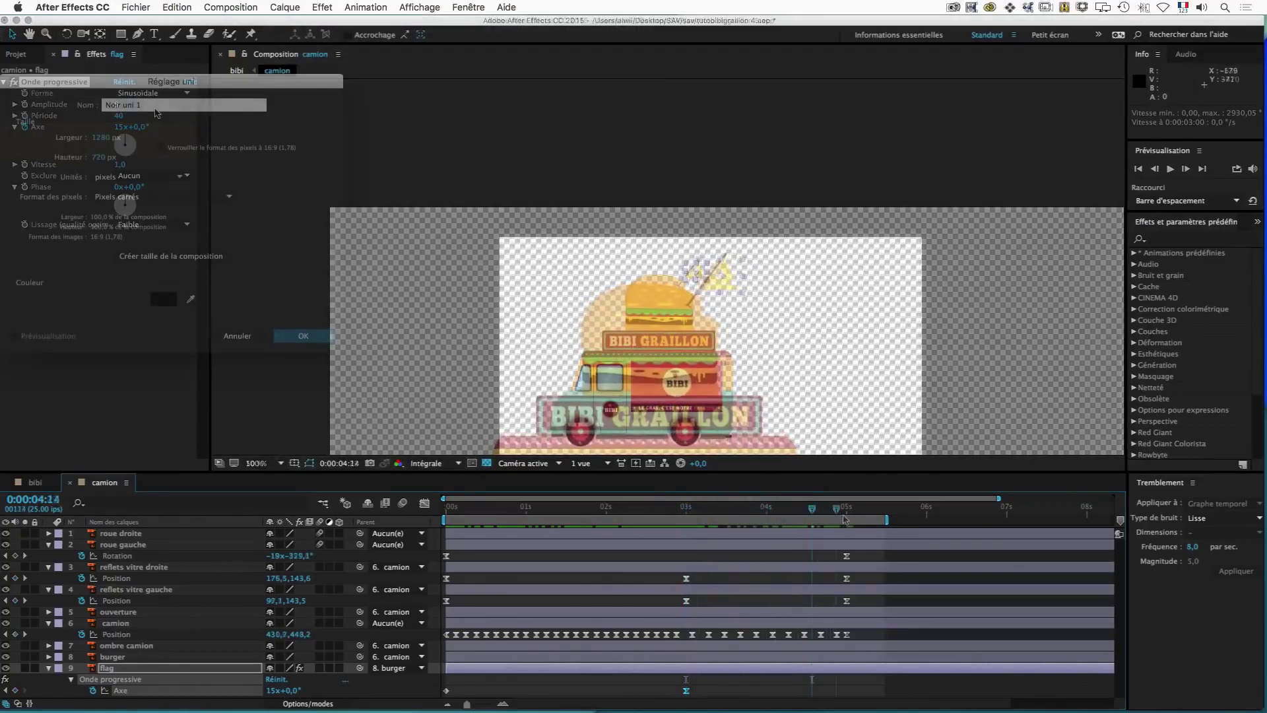
text(fumé)
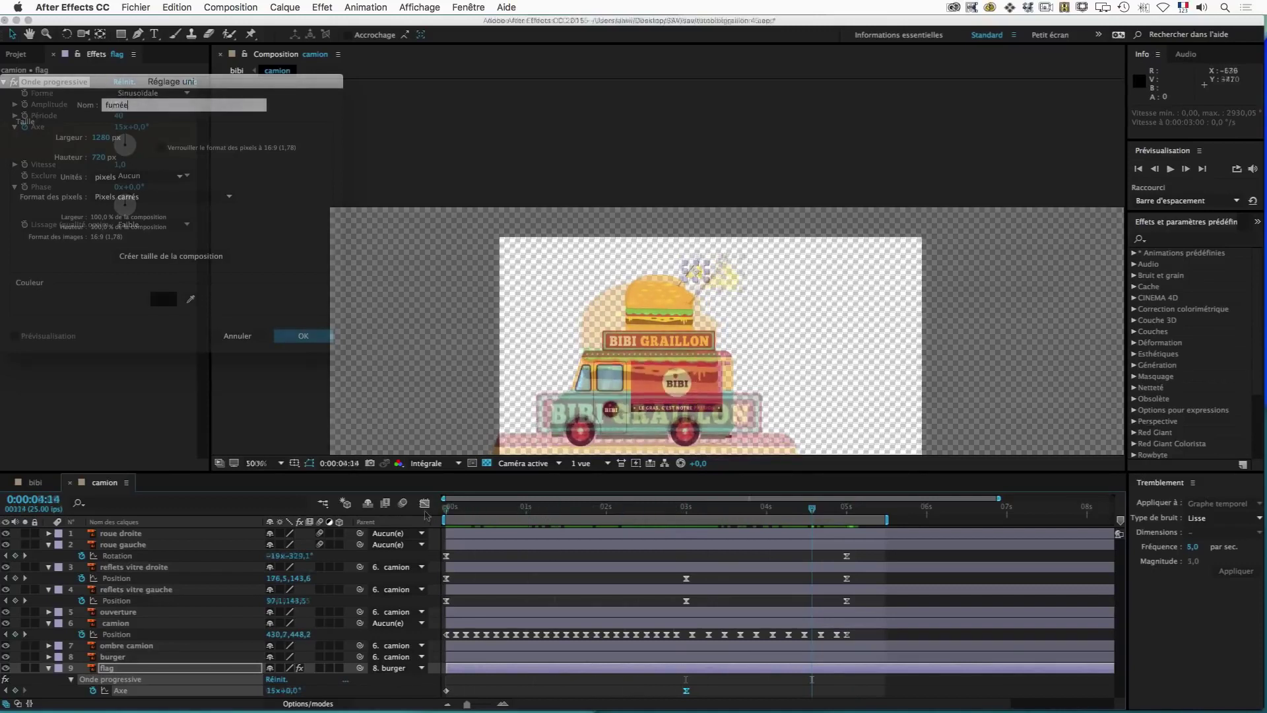
text(e)
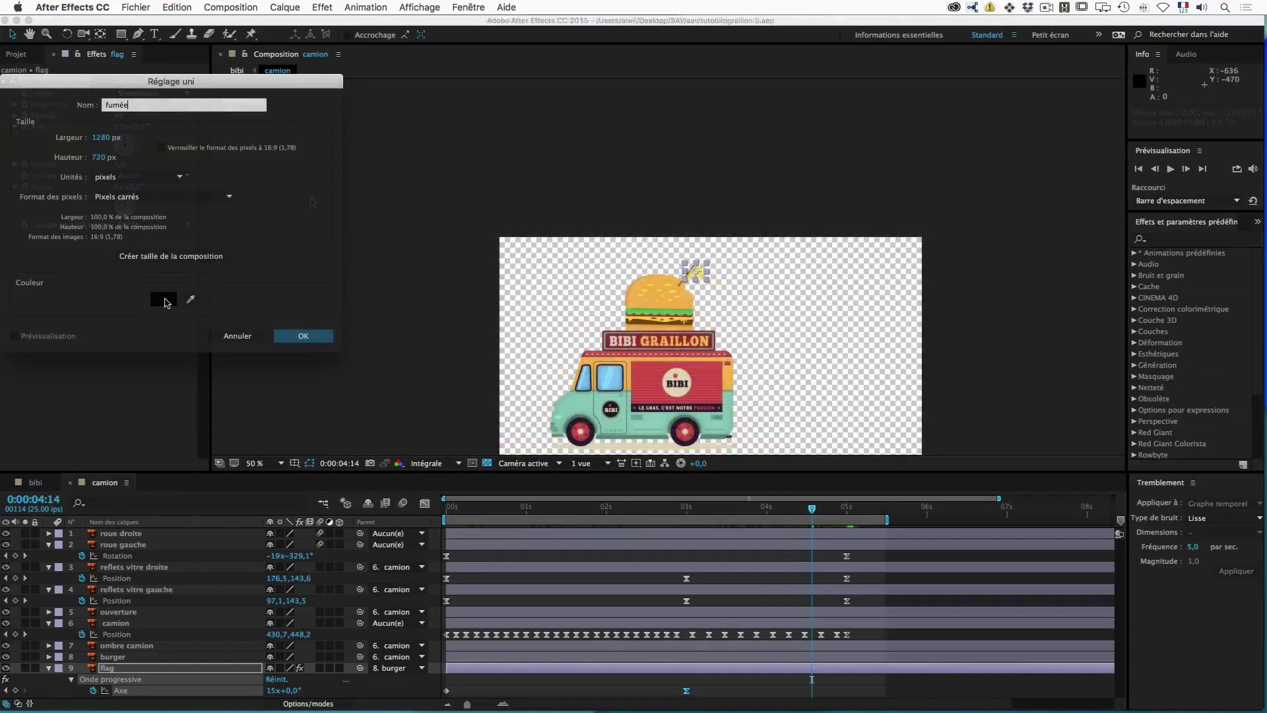
click(165, 302)
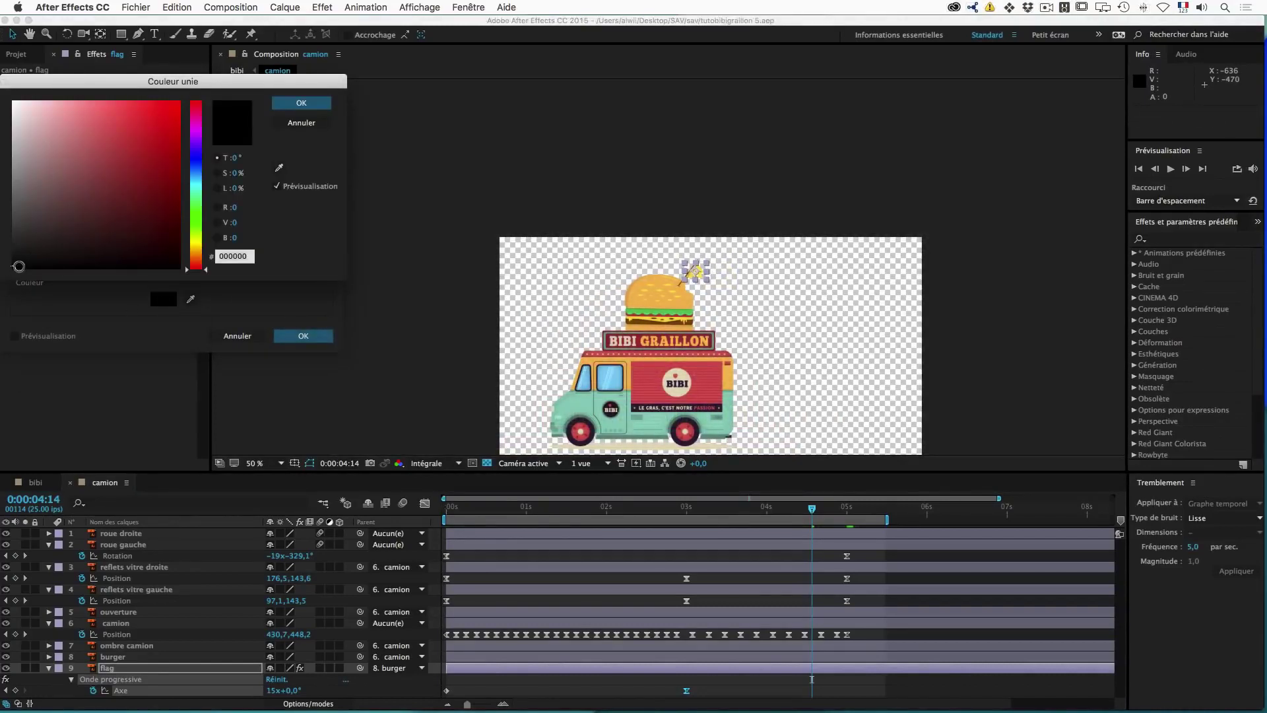
click(294, 104)
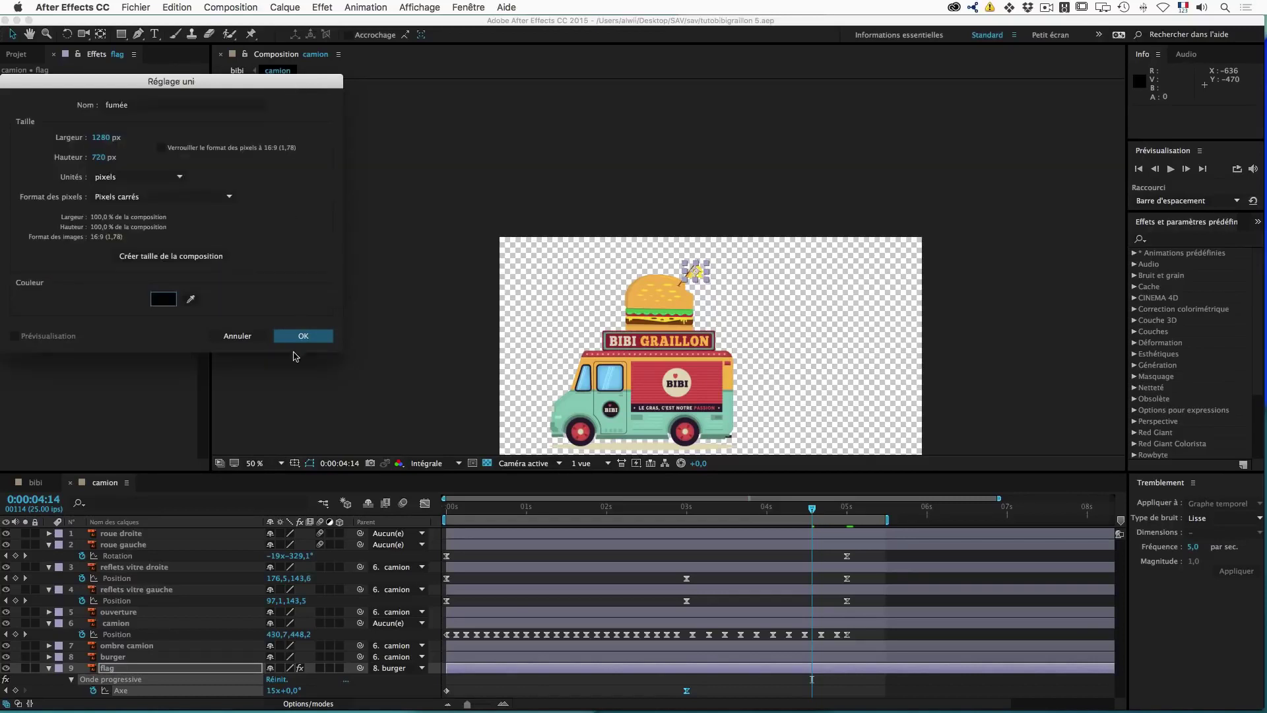
click(302, 336)
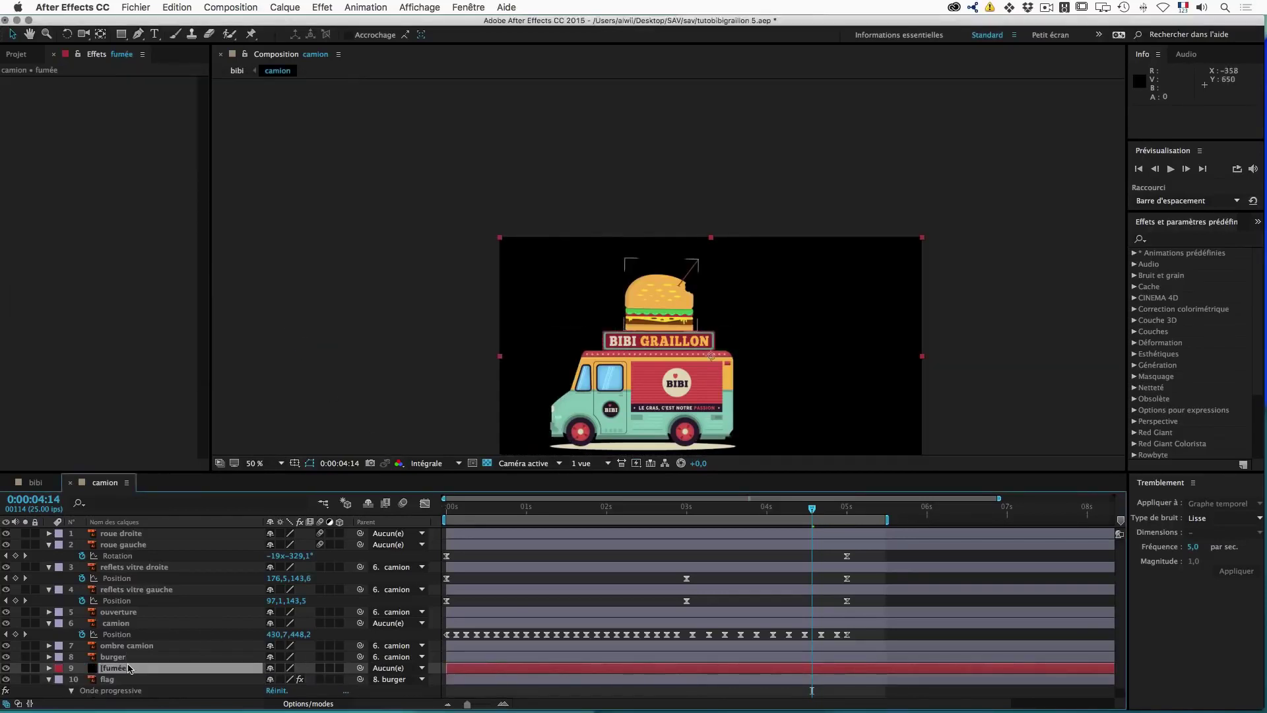
drag(125, 672, 126, 533)
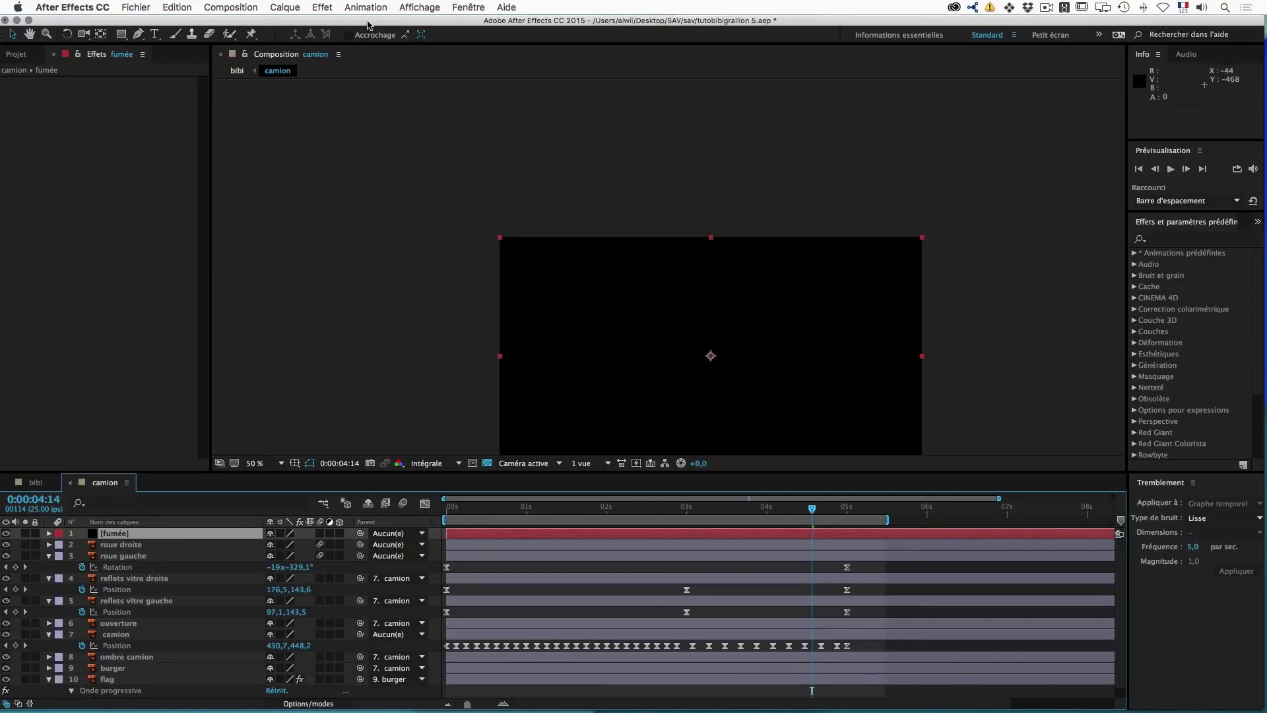
Step: Apply the Bruit fractal effect to the fumée layer
click(323, 9)
mouse_move(396, 83)
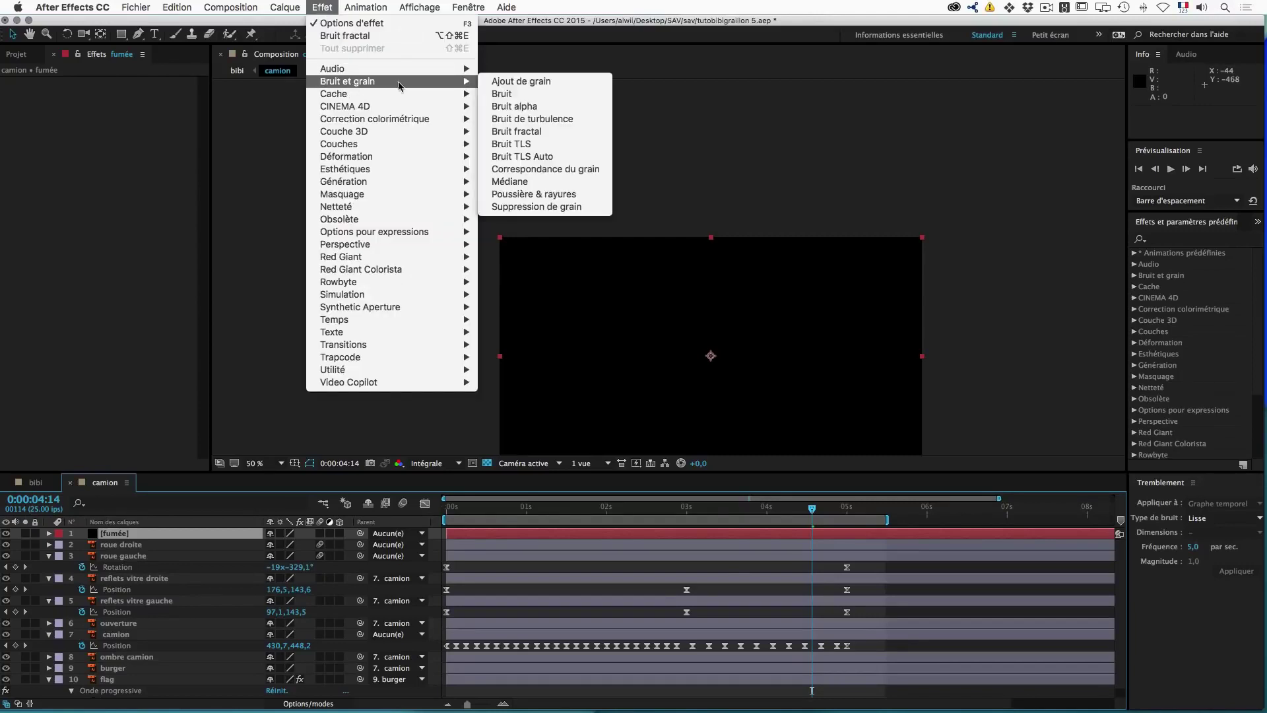
click(539, 136)
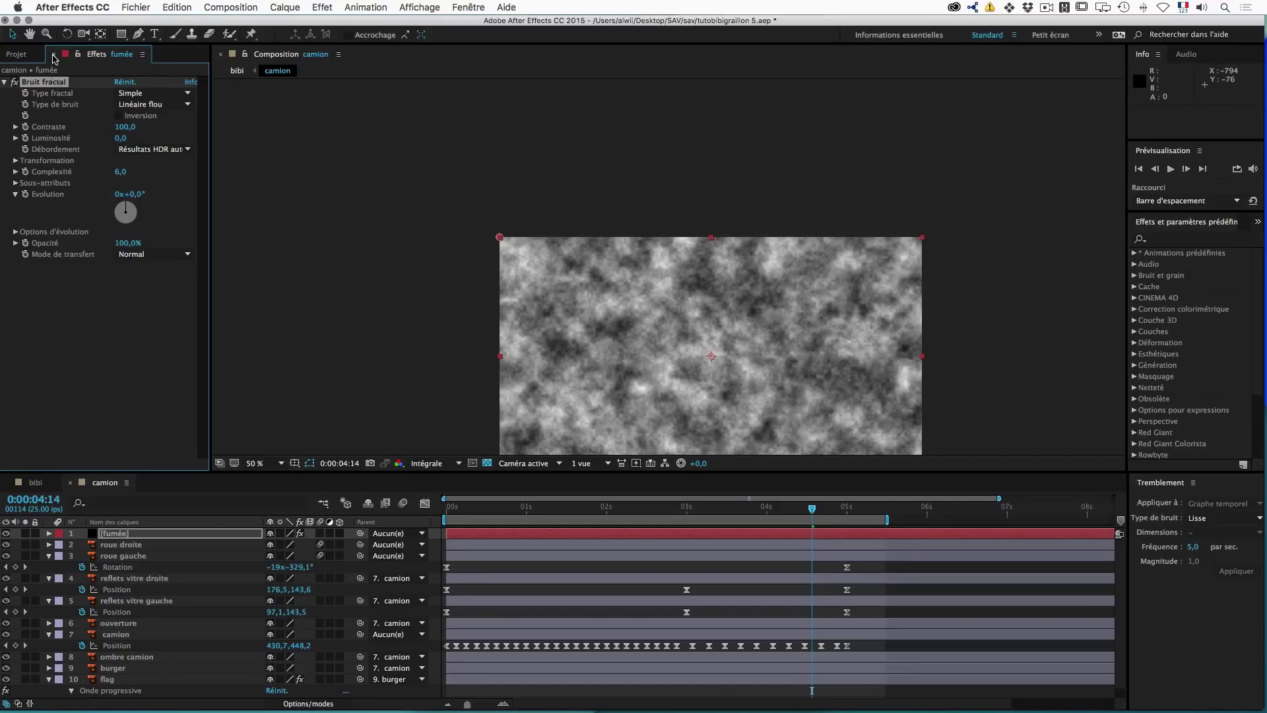
Step: Close the fumée layer's effect settings and display them again
click(53, 58)
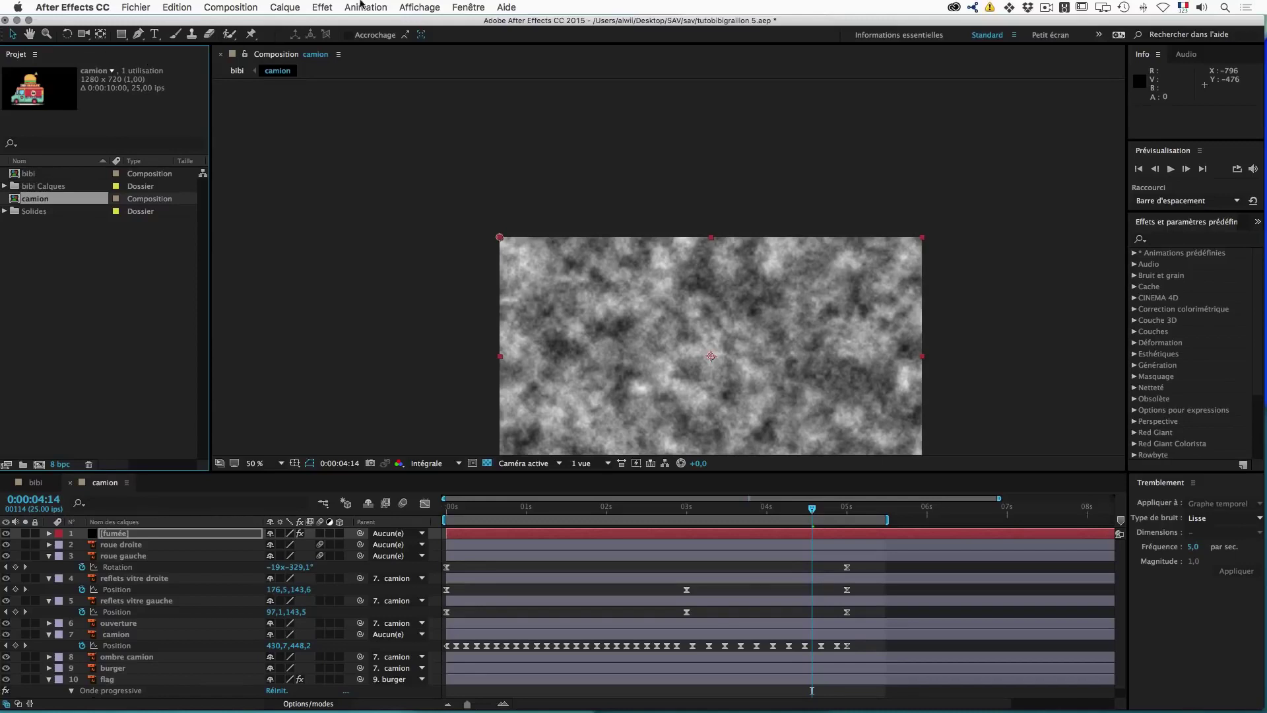
click(466, 9)
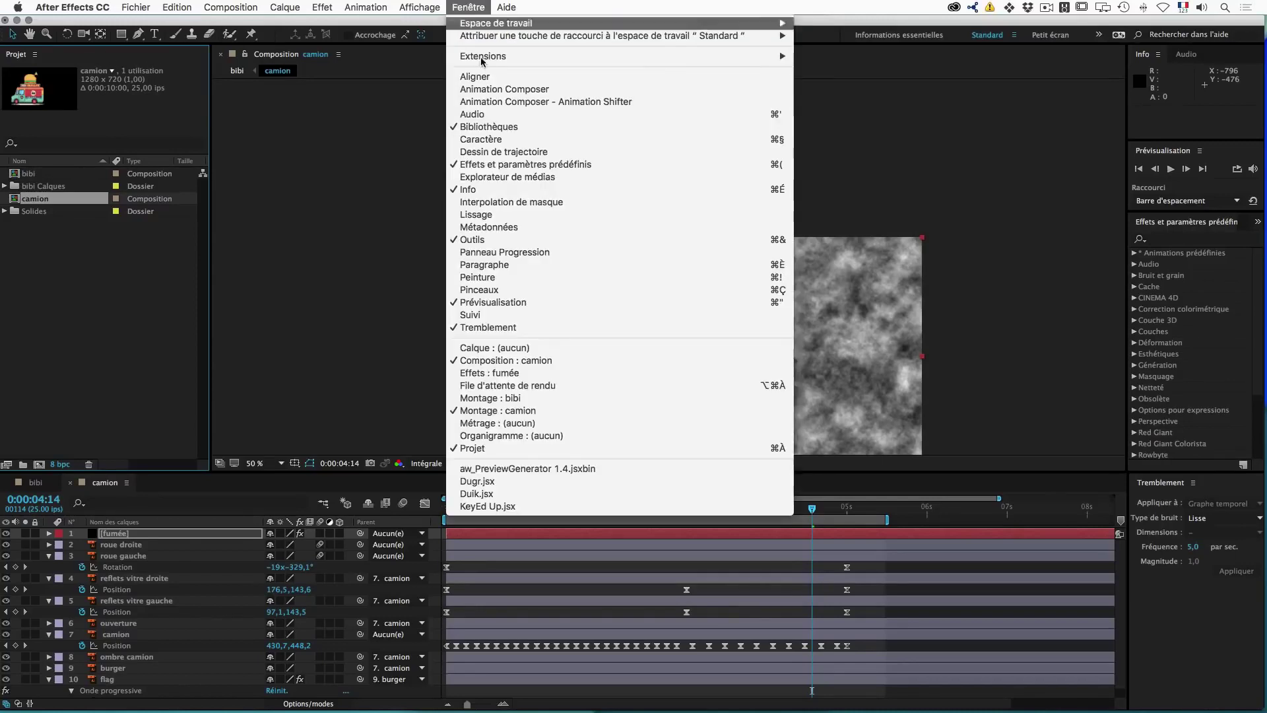
click(518, 377)
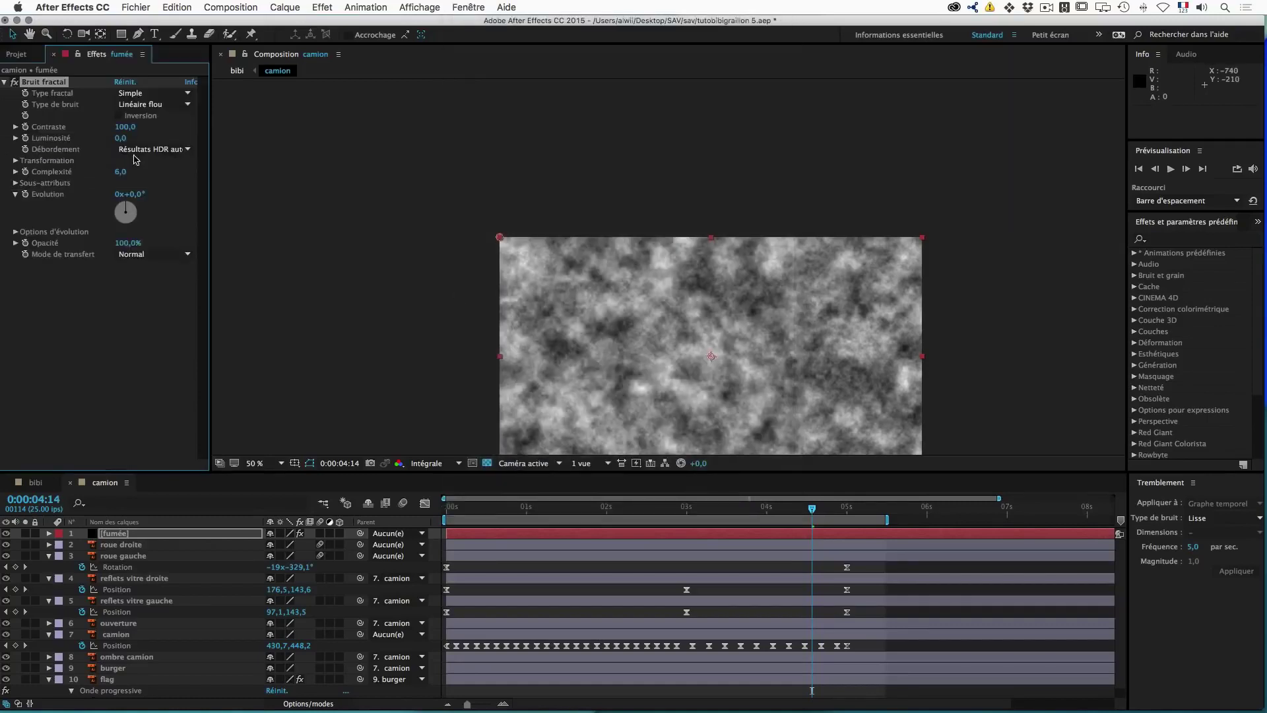
Step: Try the Tourbillon and Rocheux fractal types on the fumée layer's noise
drag(627, 189, 605, 96)
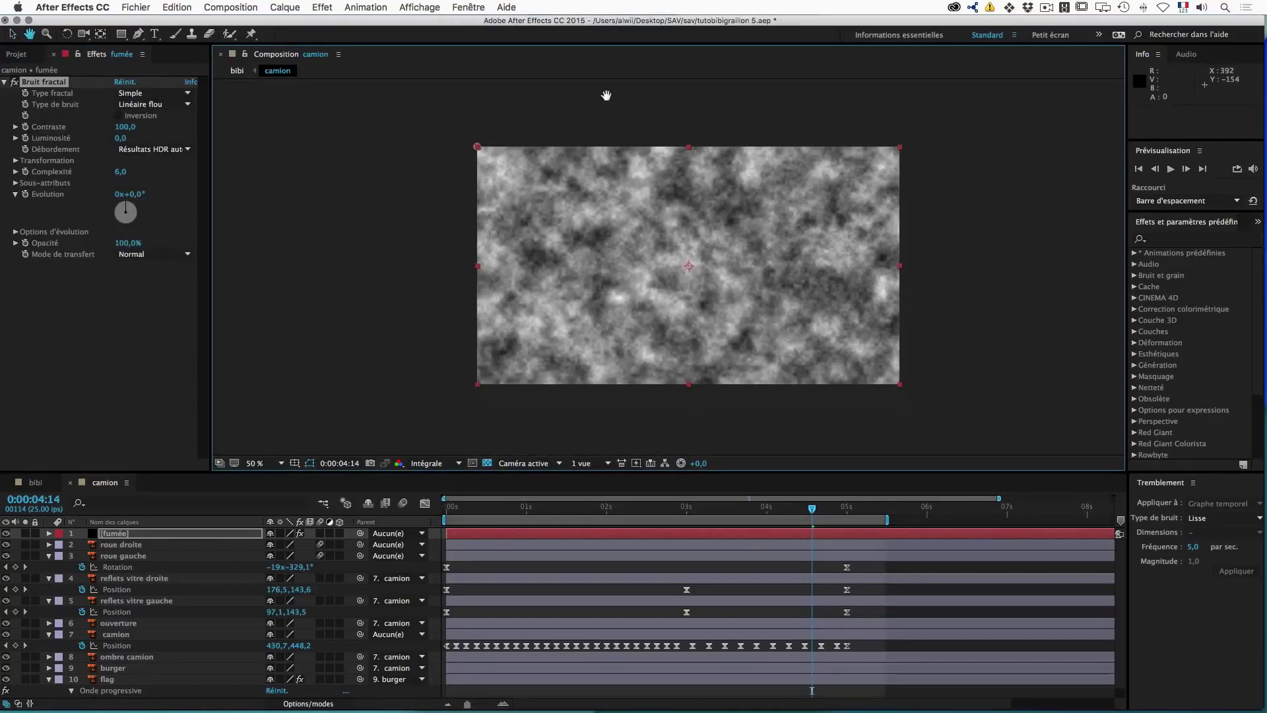
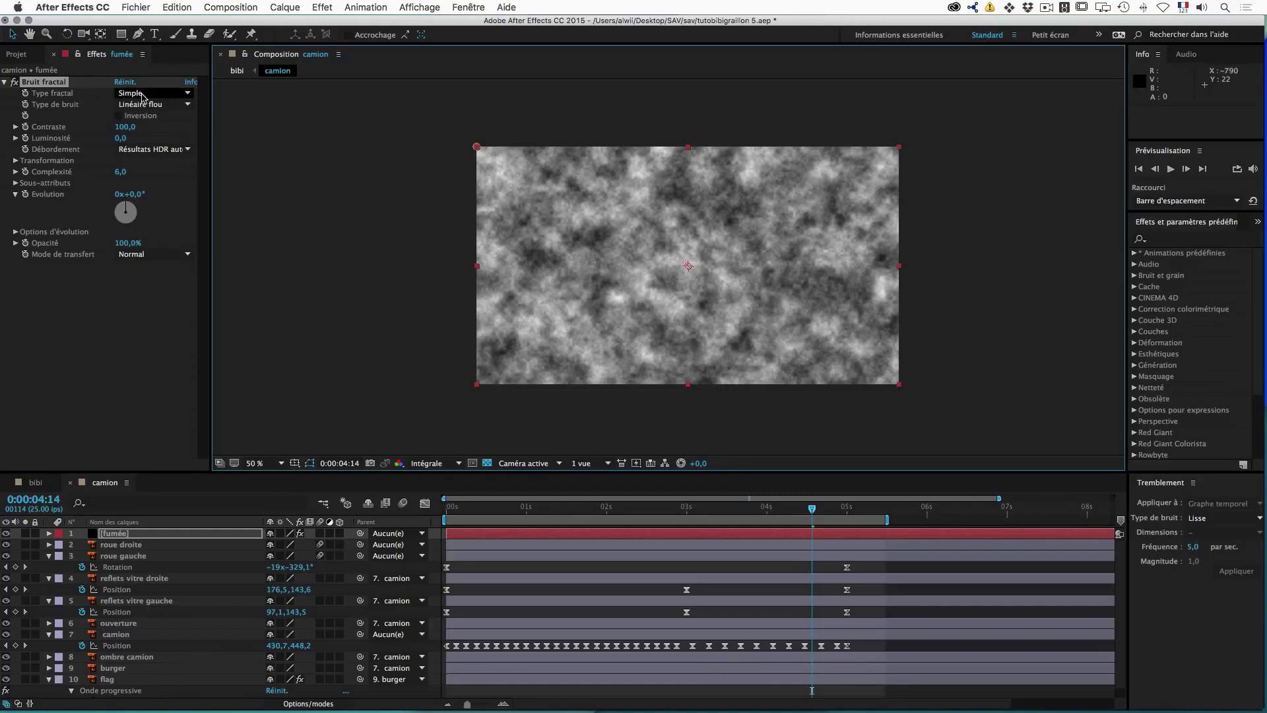
click(142, 95)
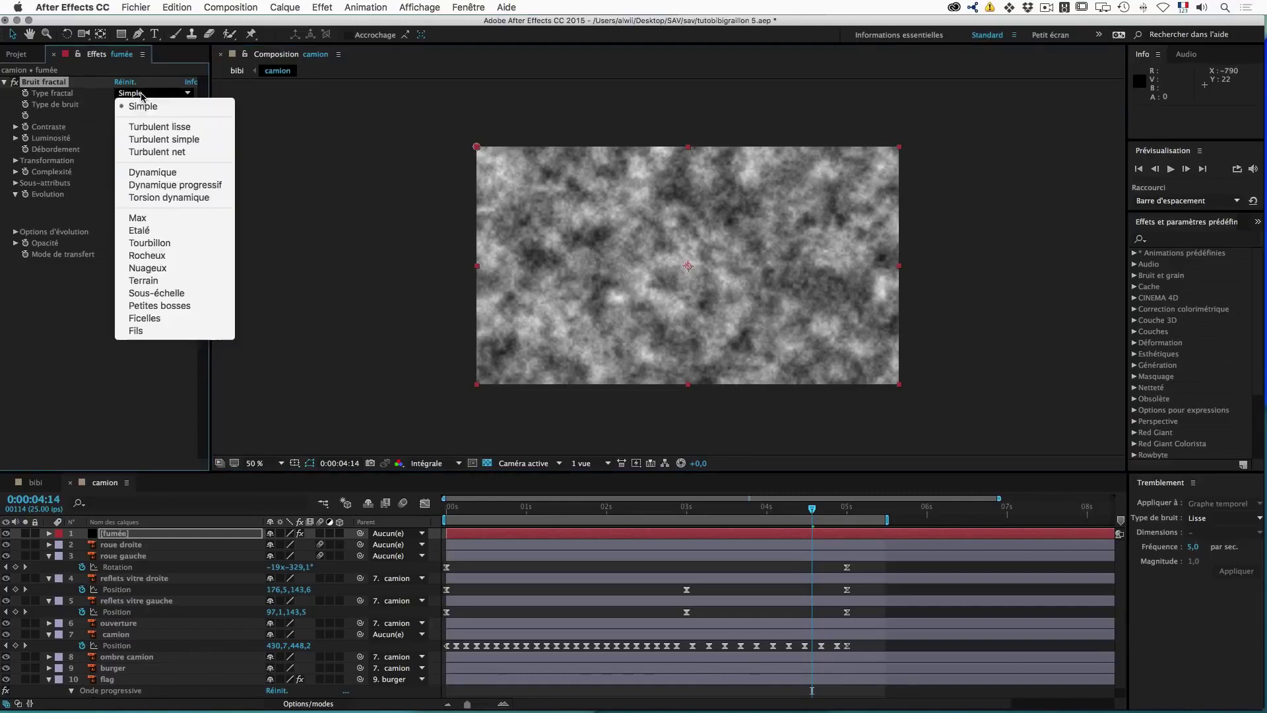
click(165, 243)
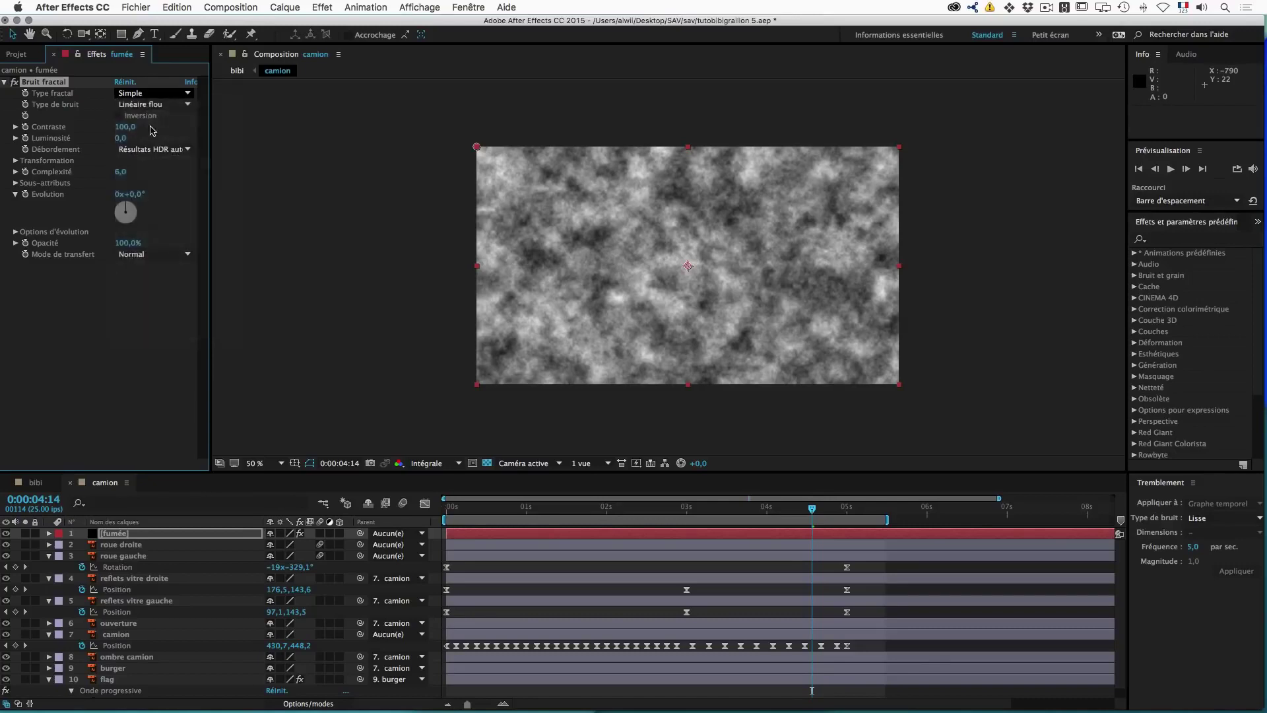
click(141, 97)
click(159, 254)
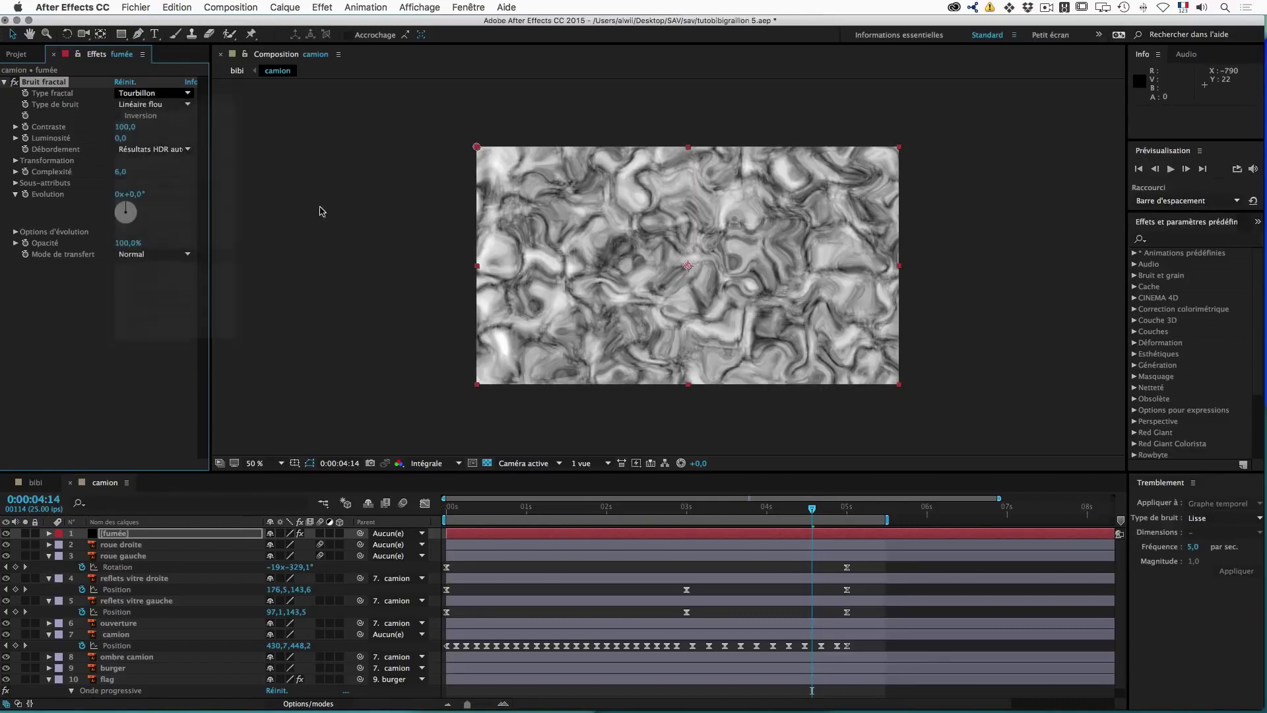
Step: Set the Bruit fractal effect's fractal type to Nuageux and its noise type to Spline
click(136, 96)
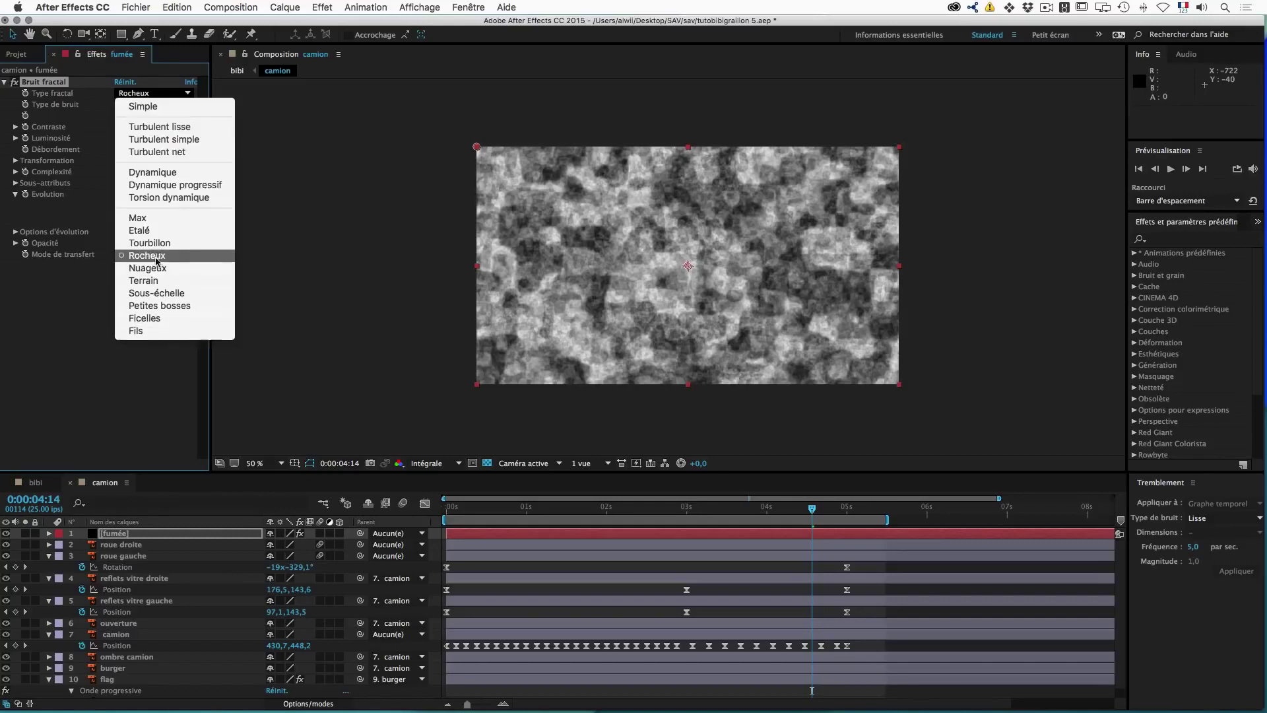
click(148, 268)
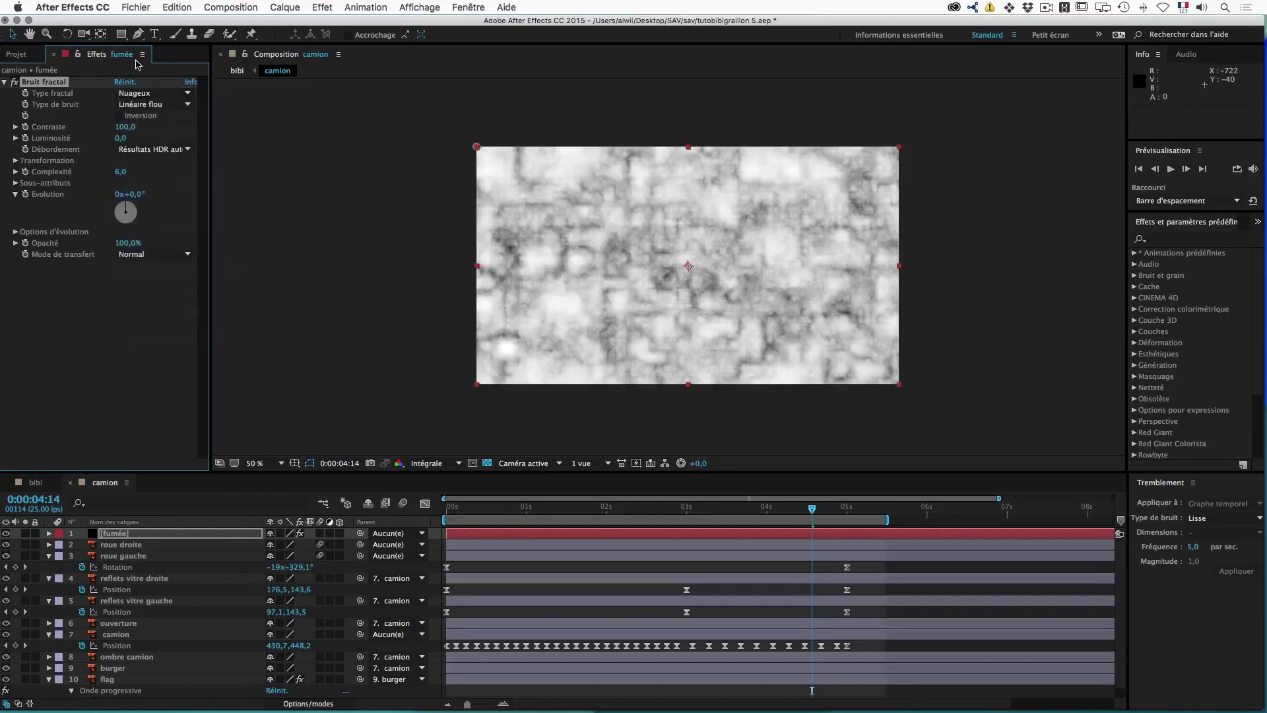
click(142, 108)
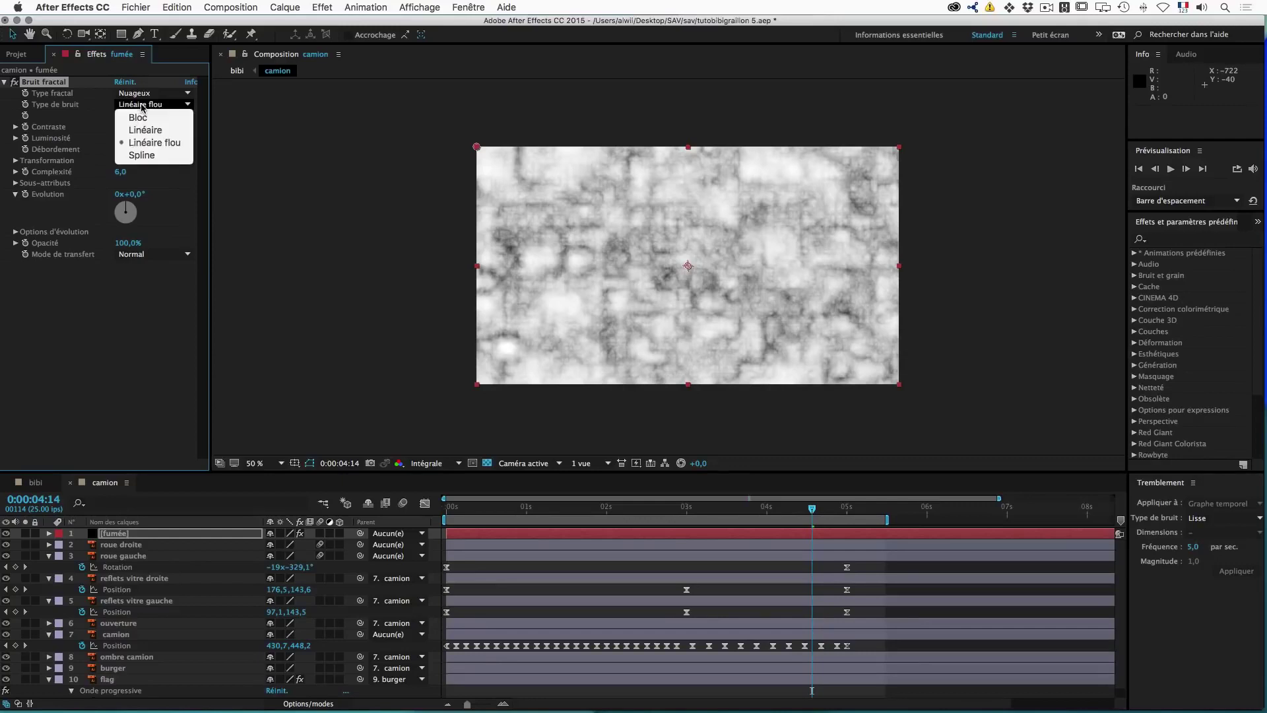
click(143, 157)
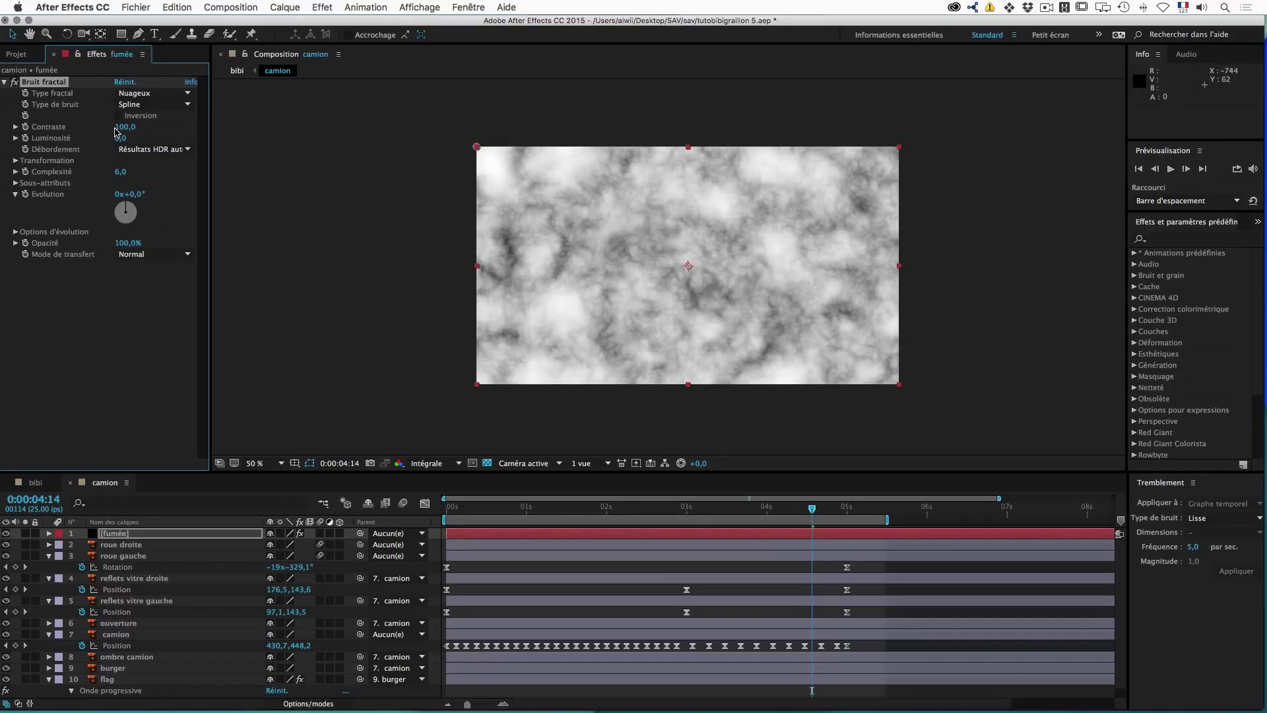
Step: Set the fractal noise's contrast to 85 and its brightness to -15, leaving the evolution at 0°
drag(124, 130, 114, 129)
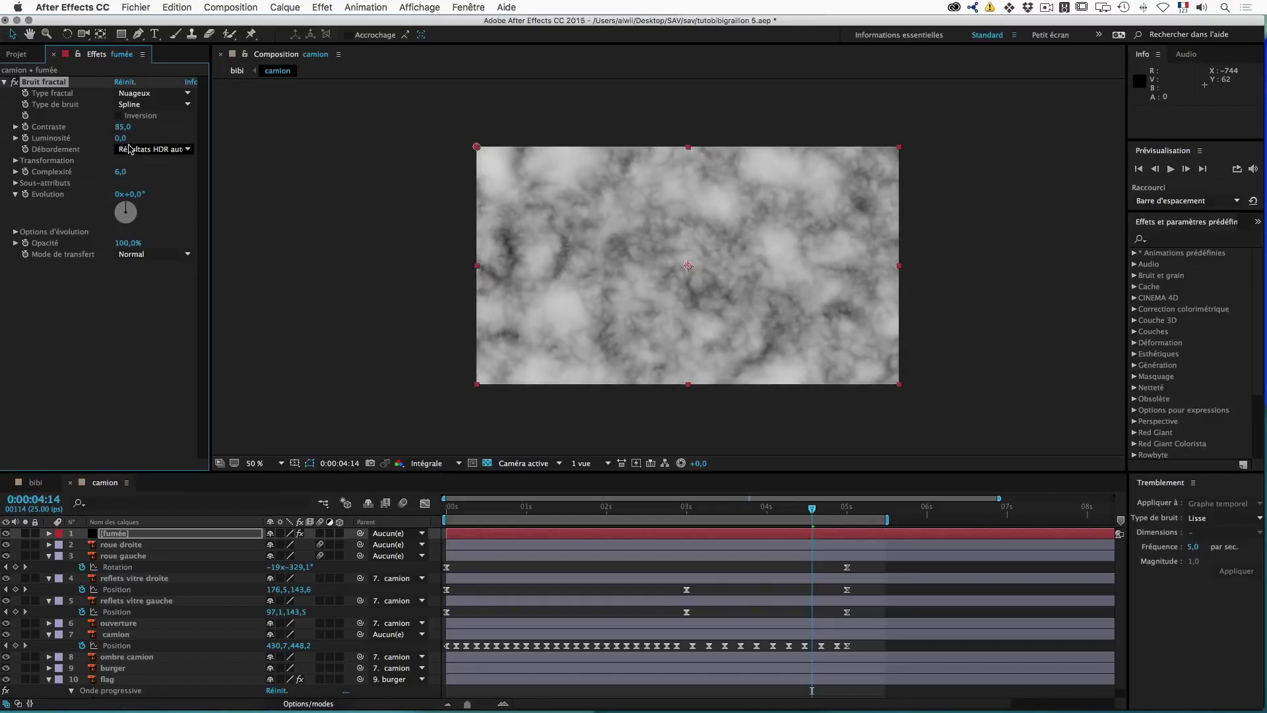
drag(122, 138, 112, 138)
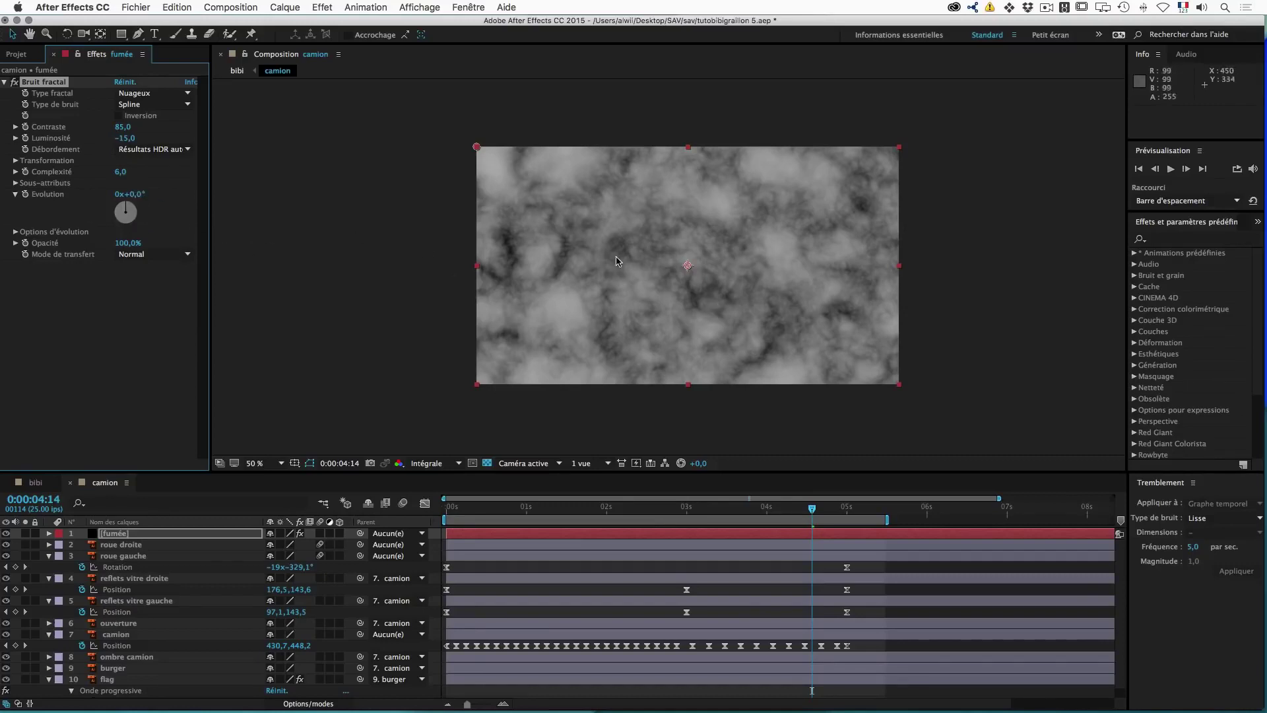
drag(129, 194, 149, 215)
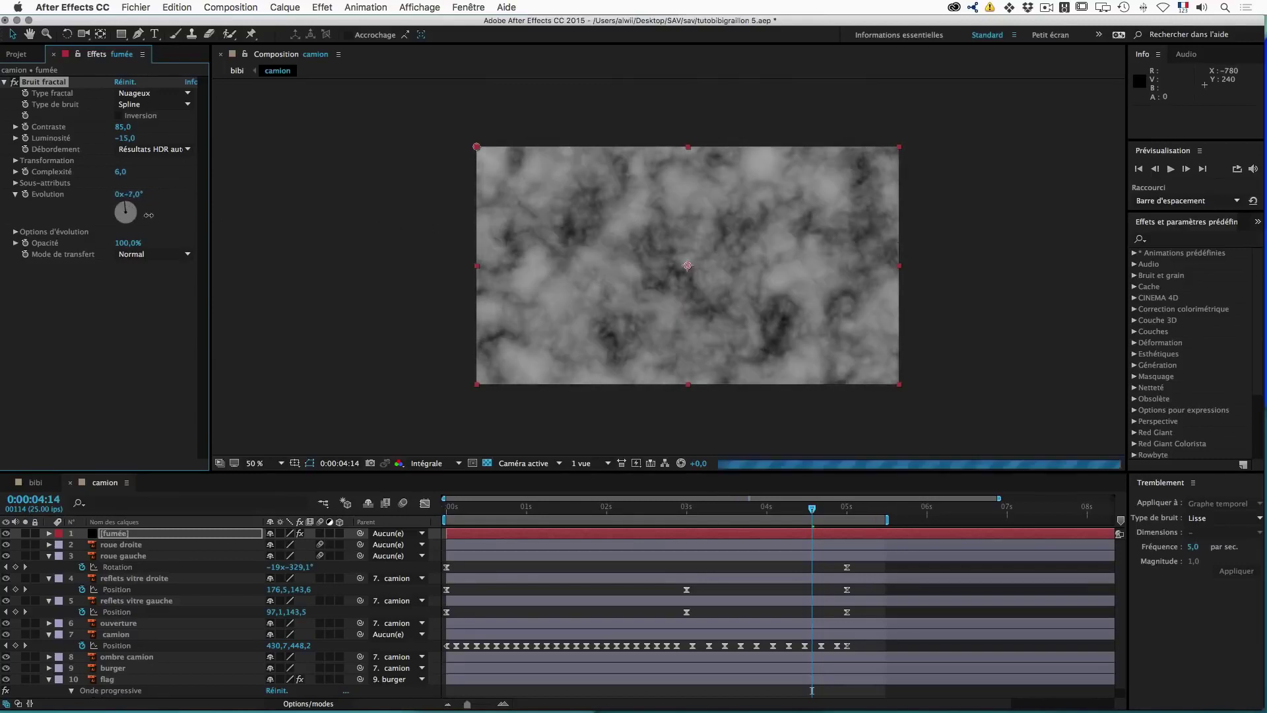
key(super+z)
Step: Set the random seed in the noise's evolution options to 140 and collapse the evolution dial
click(15, 232)
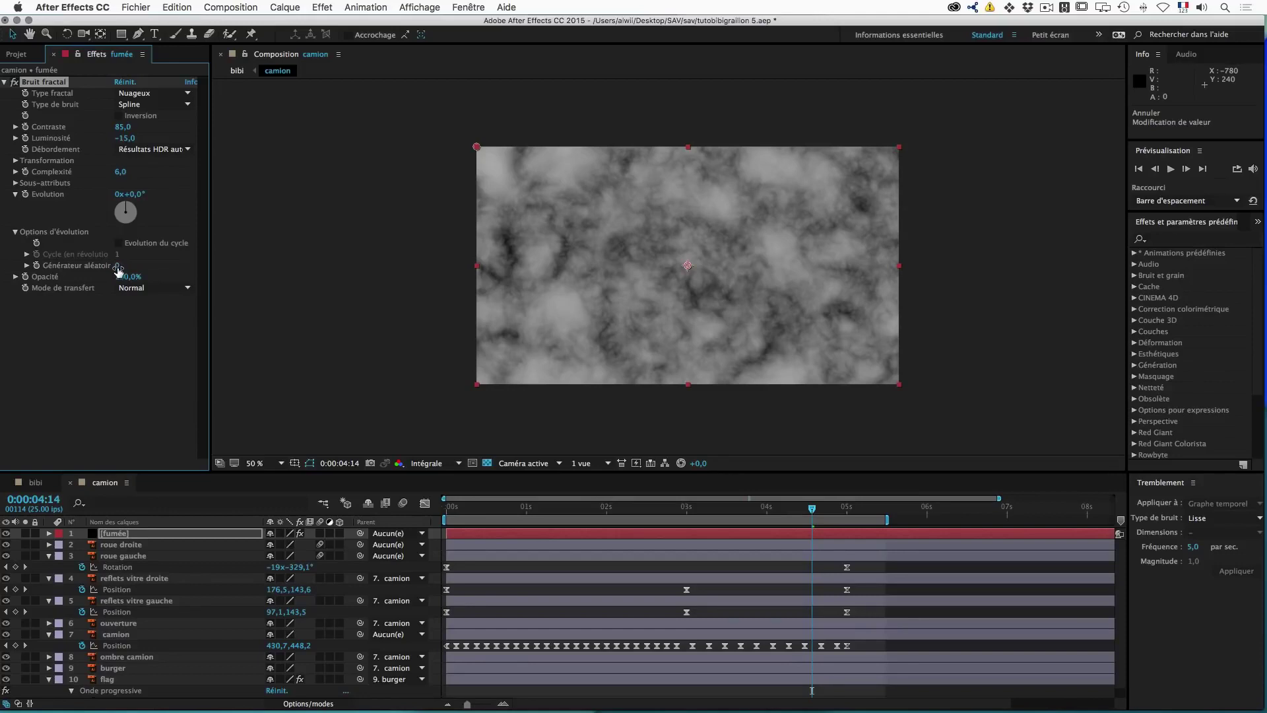
drag(117, 266, 126, 268)
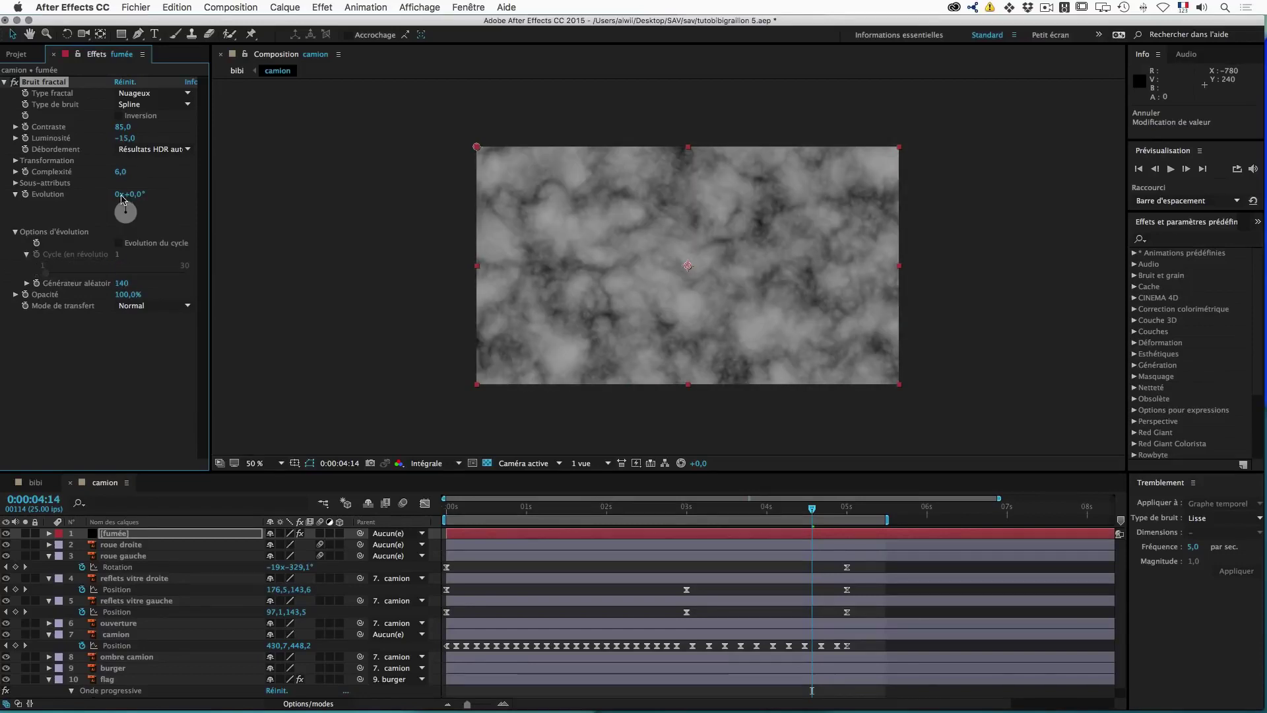
click(16, 194)
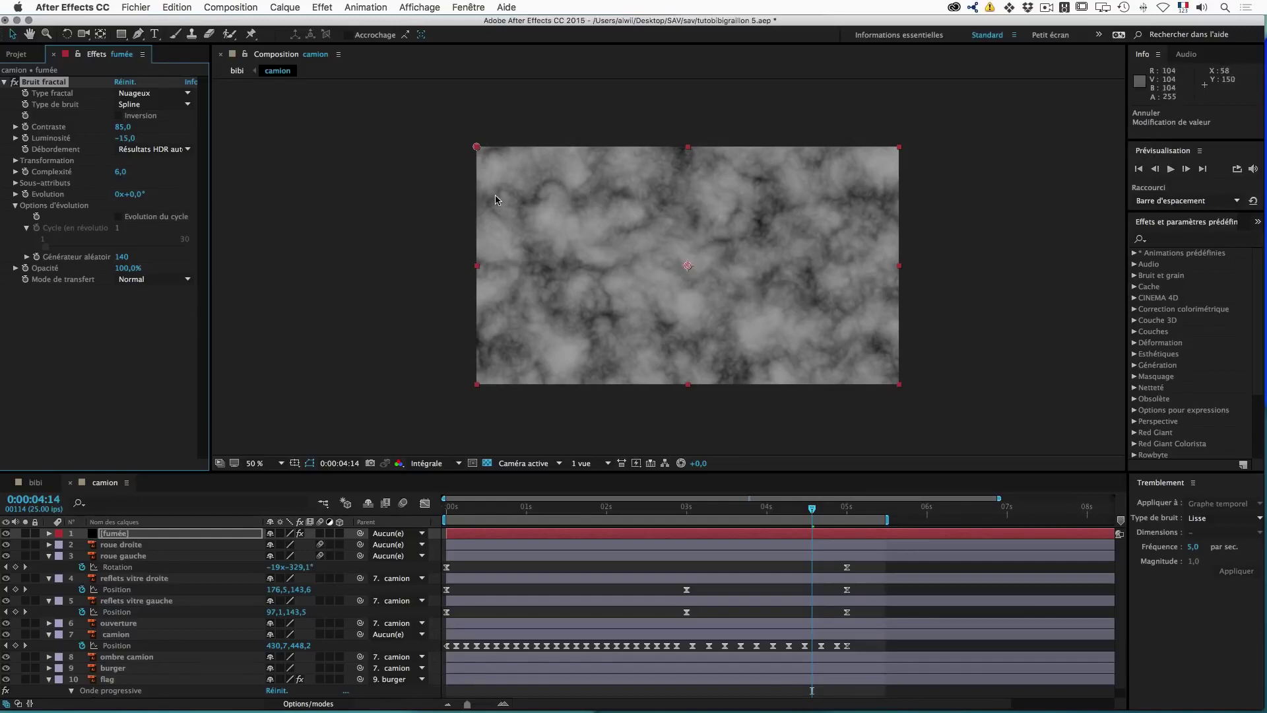
Step: Try starting a mask on the fumée layer with the Pen tool, and undo its first two points
click(139, 35)
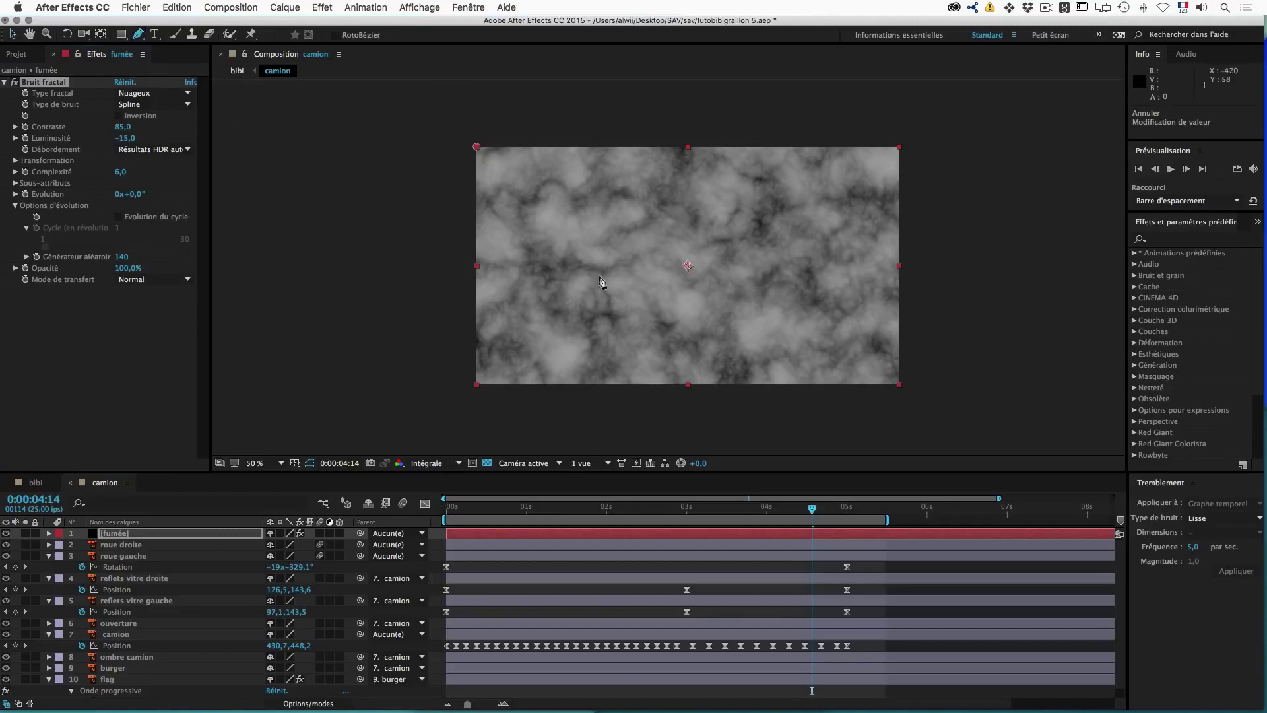
click(581, 209)
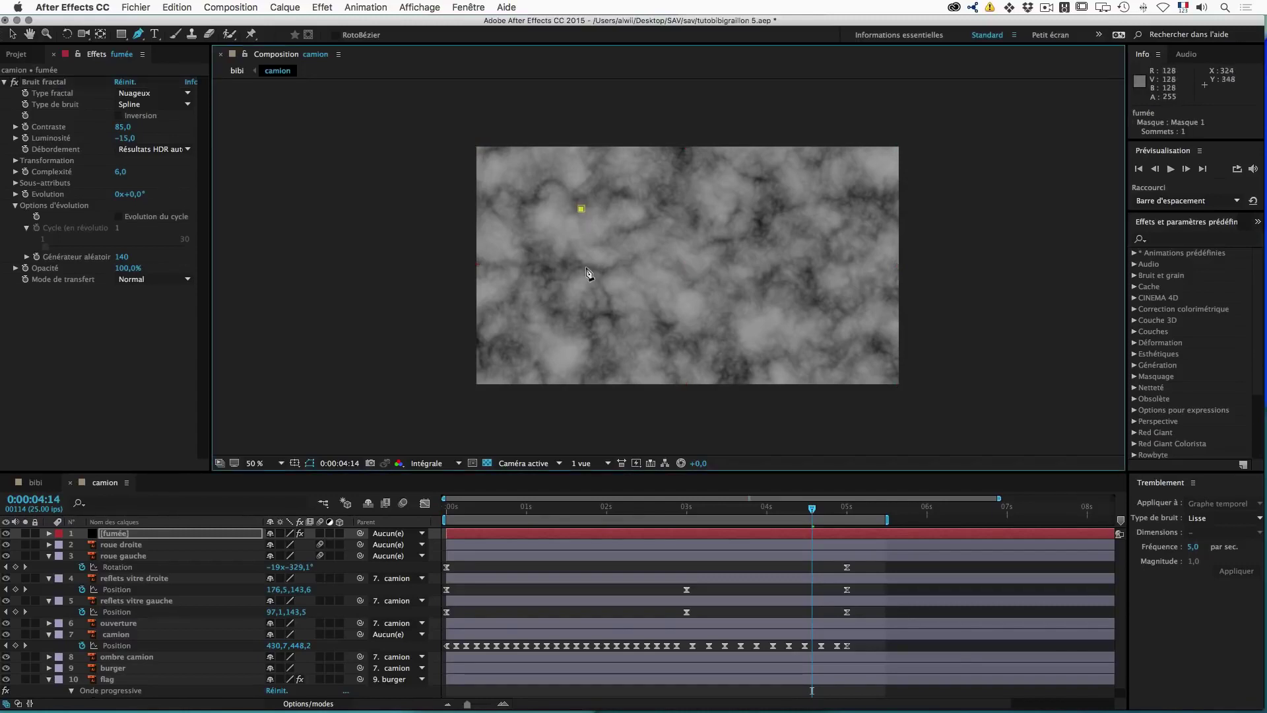
drag(595, 271, 654, 270)
key(super+z)
key(super+z)
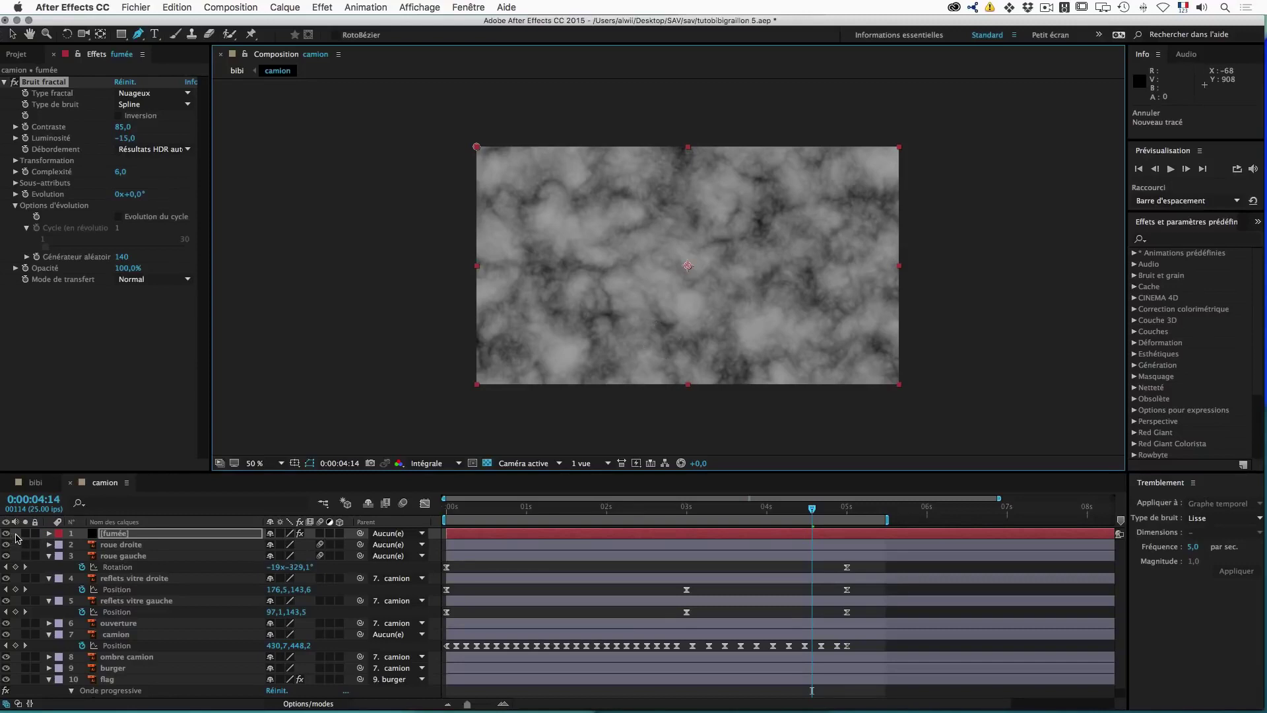
Step: Try drawing a red filled path with no layer selected, and undo the resulting shape layer
key(F2)
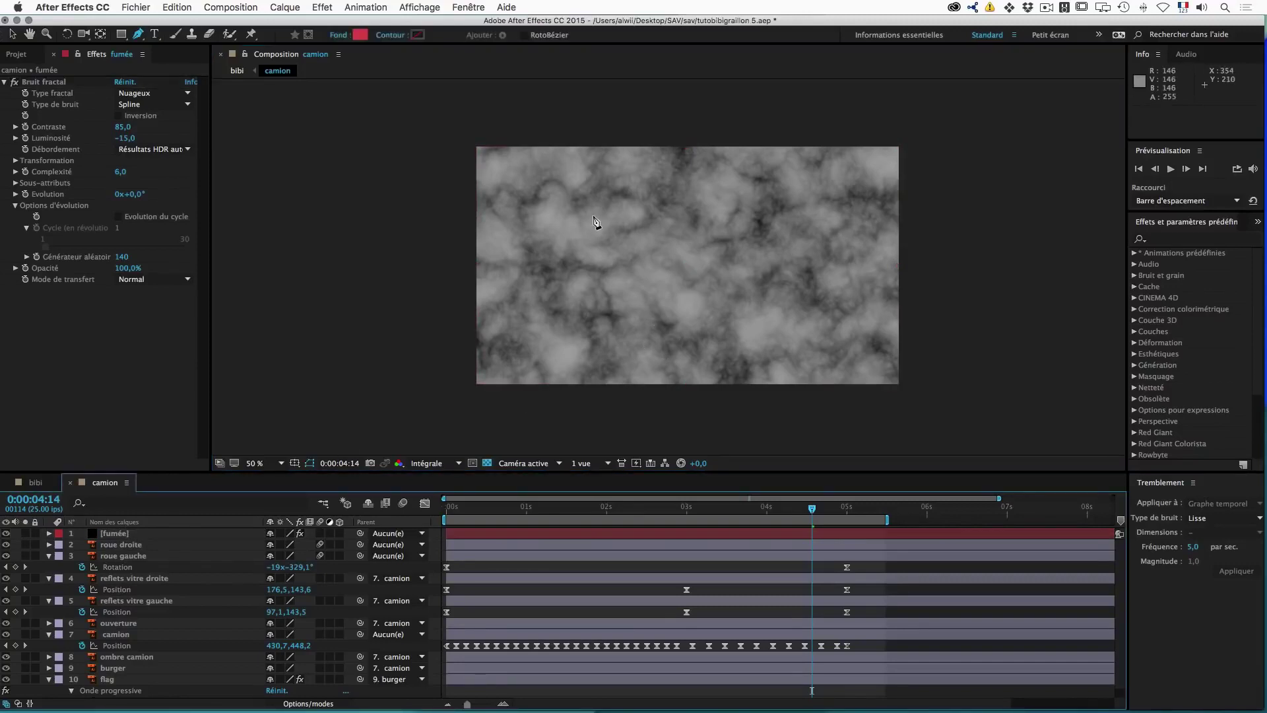
click(589, 243)
drag(608, 300, 677, 178)
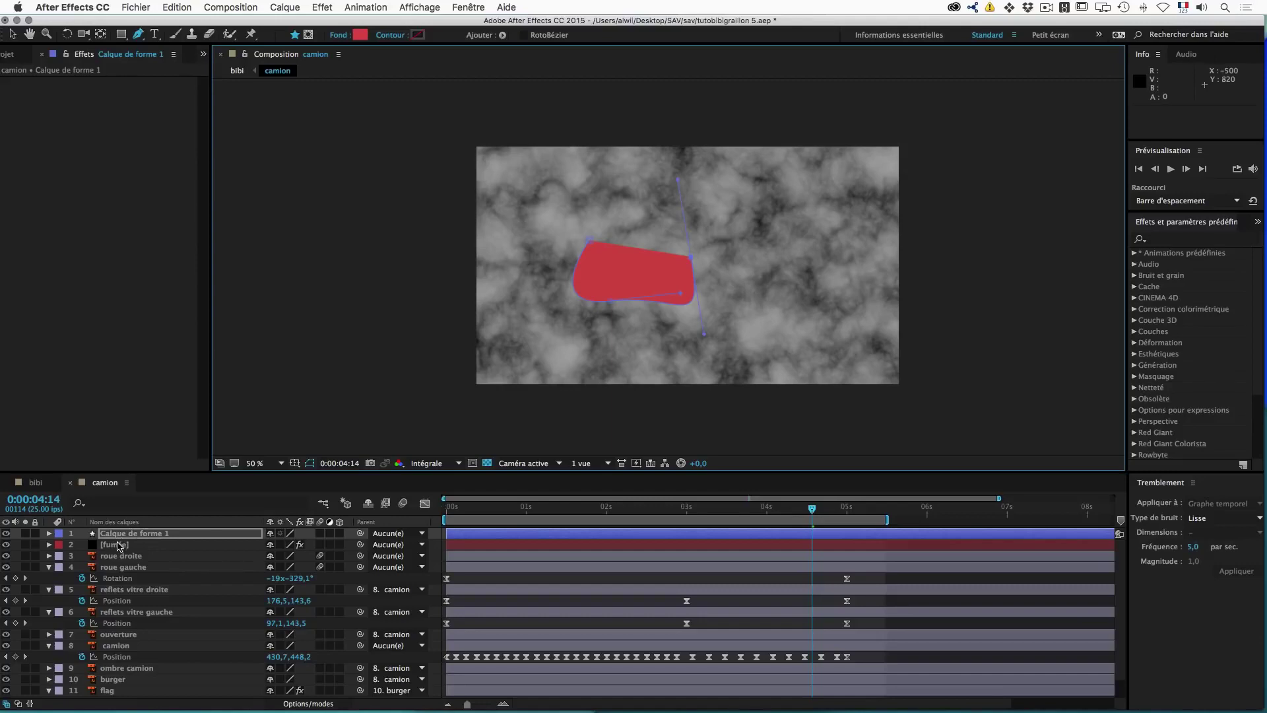
key(super+z)
key(super+z)
key(super+z)
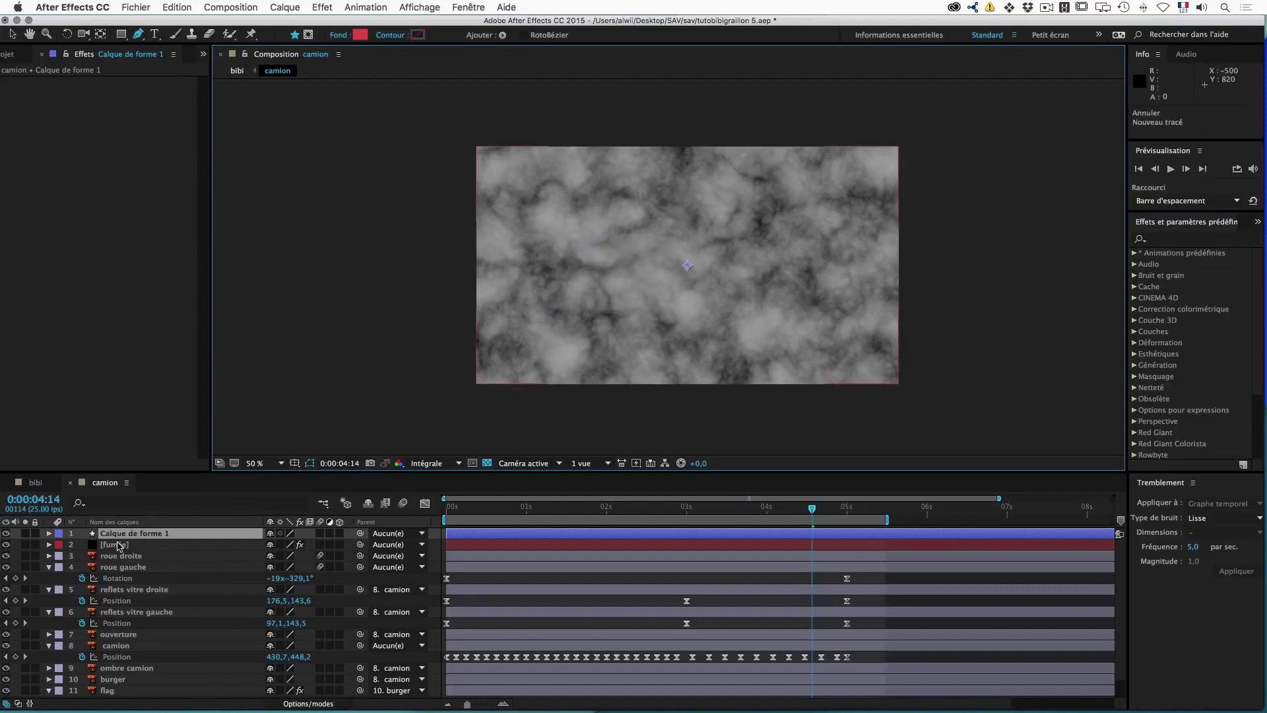
key(super+z)
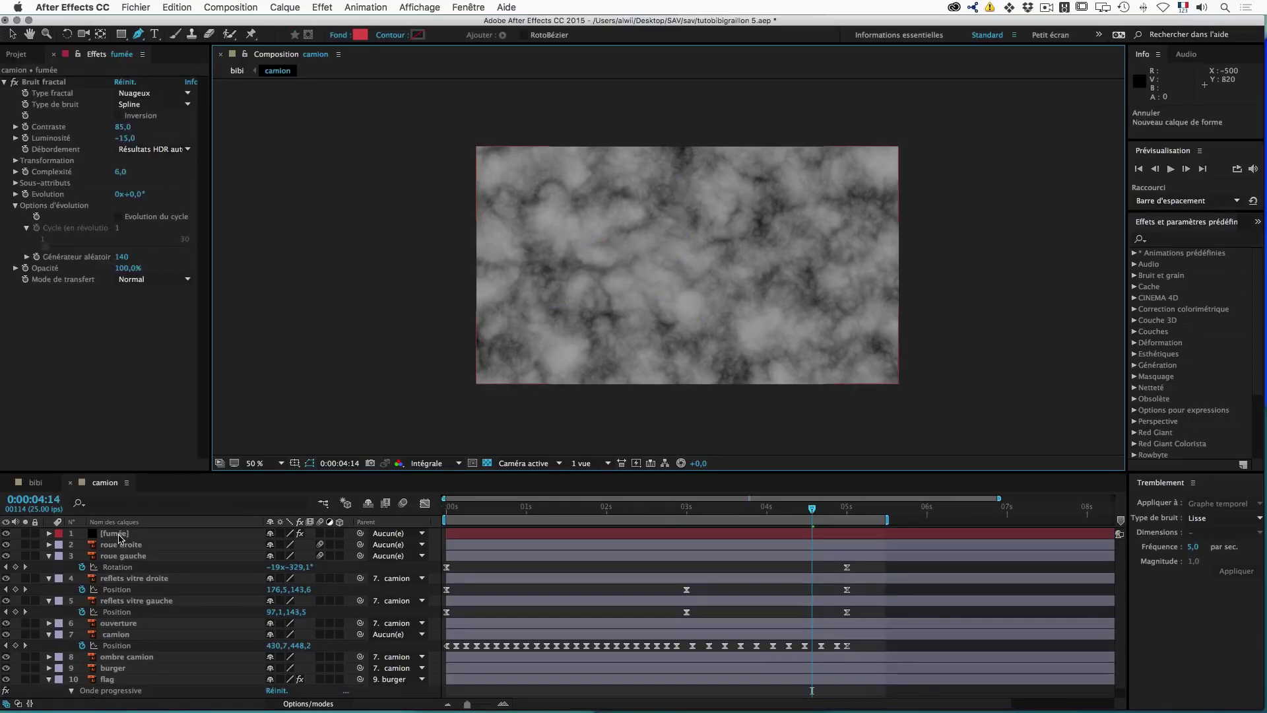
Step: Draw a closed, cloud-shaped mask with seven curved points on the fumée layer using the Pen tool
click(116, 536)
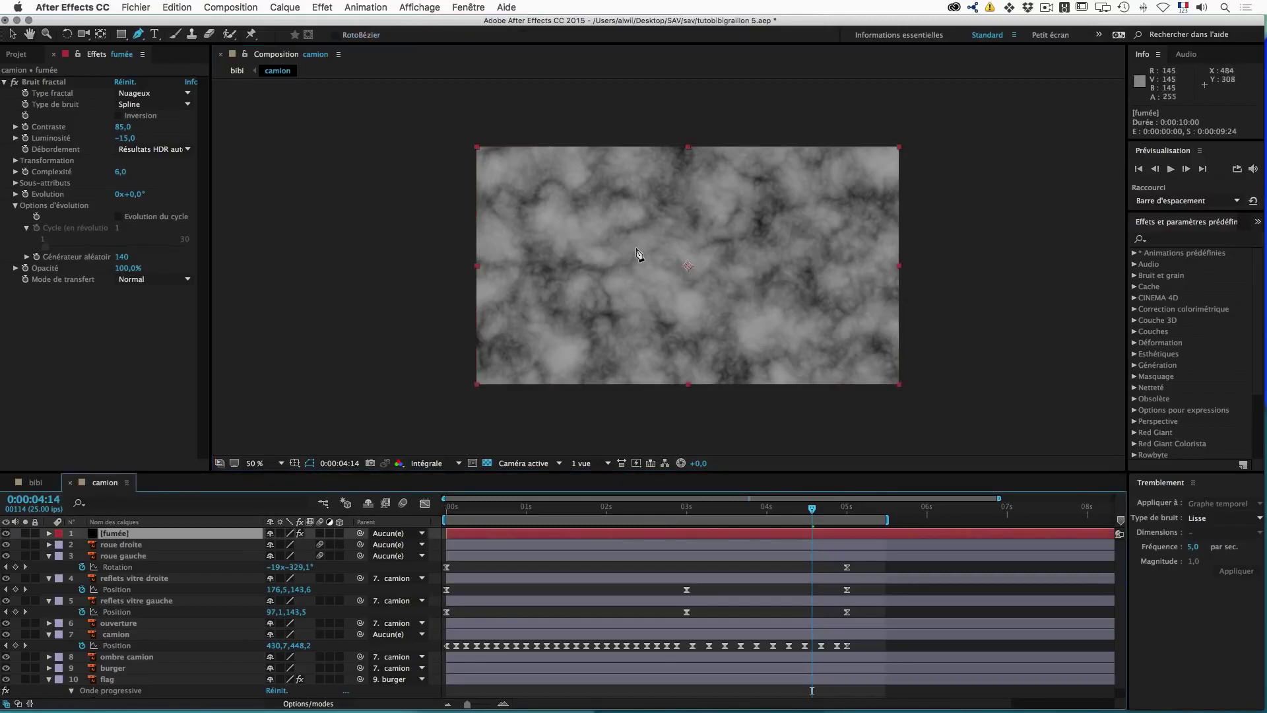
click(592, 239)
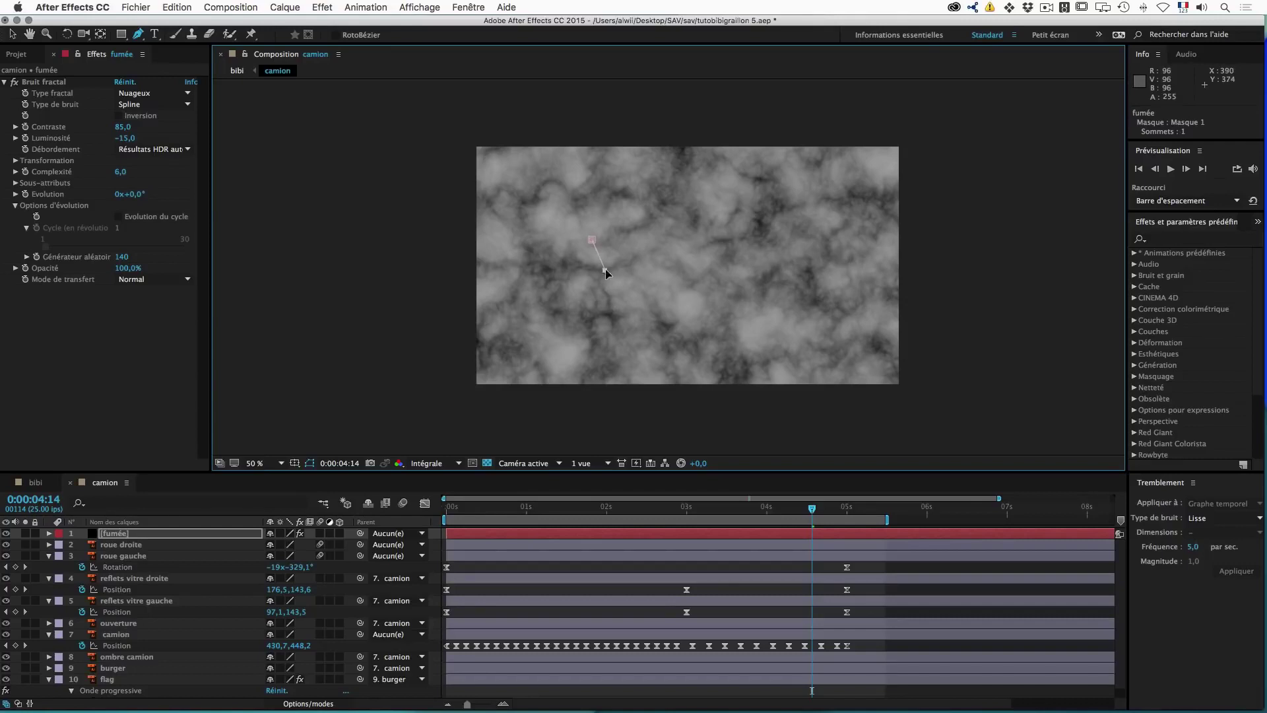
drag(633, 270, 637, 268)
key(period)
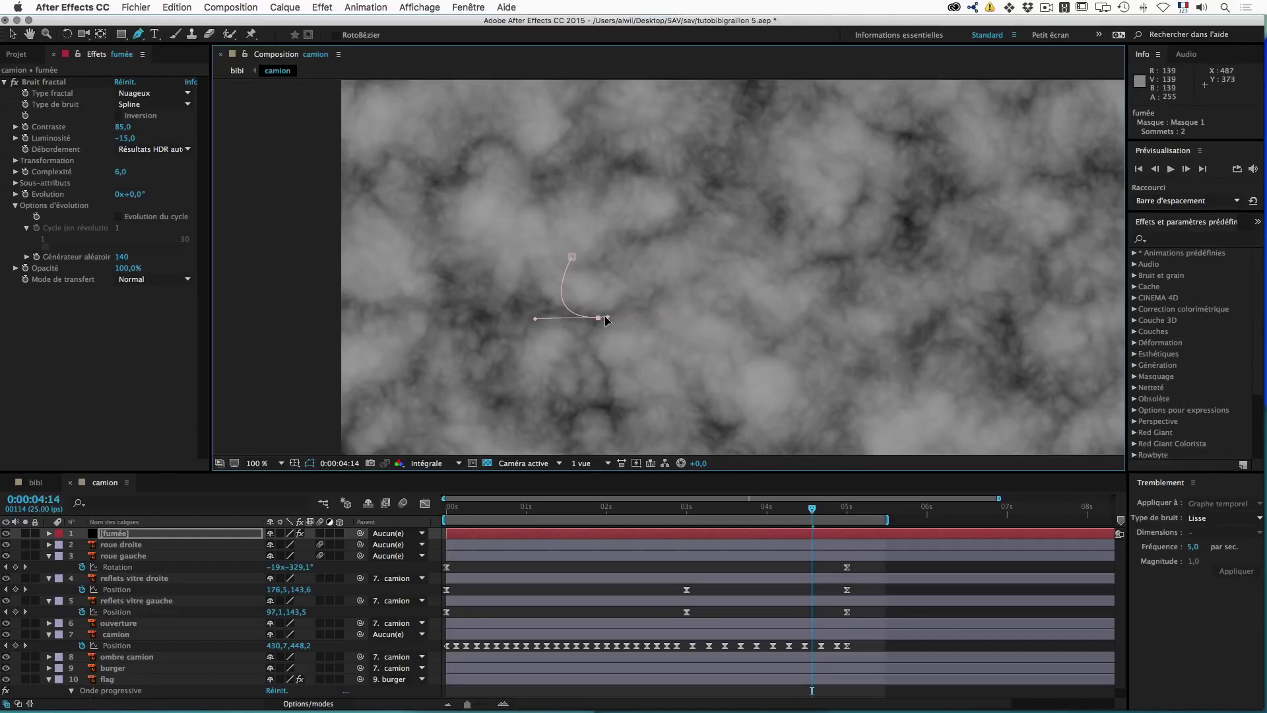
click(663, 319)
drag(672, 294, 631, 232)
drag(604, 206, 566, 230)
click(566, 243)
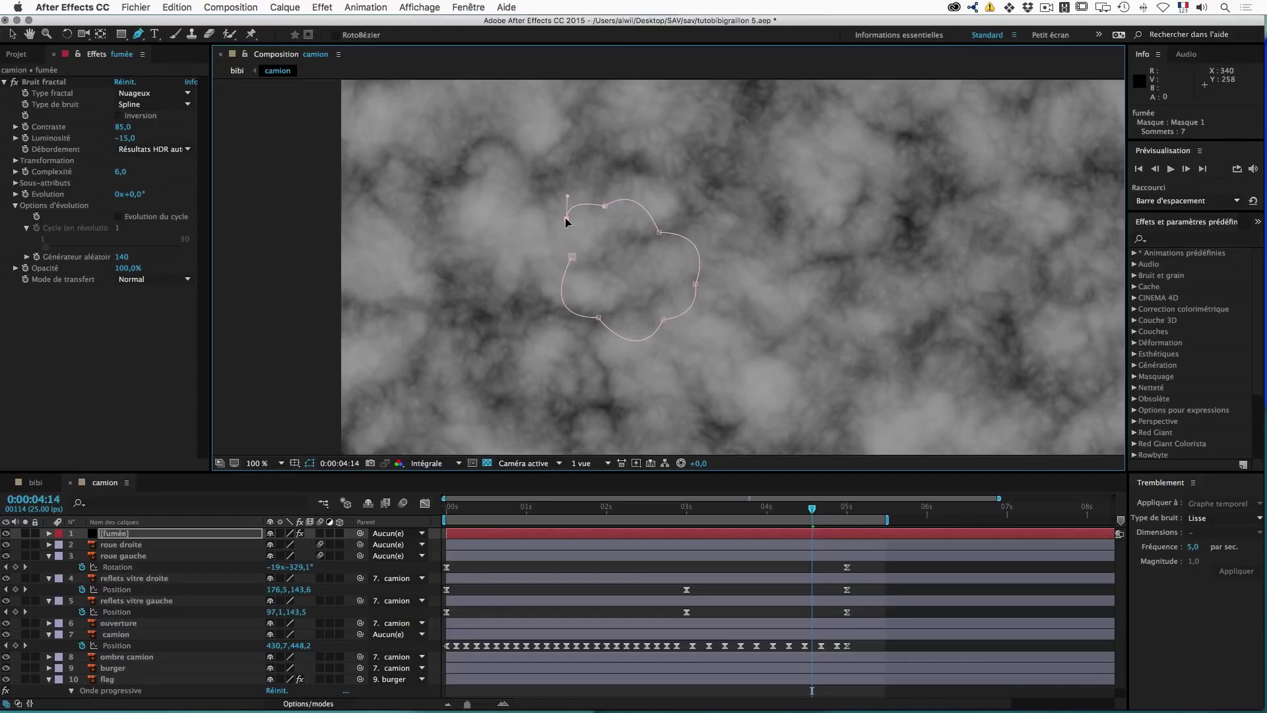
click(572, 257)
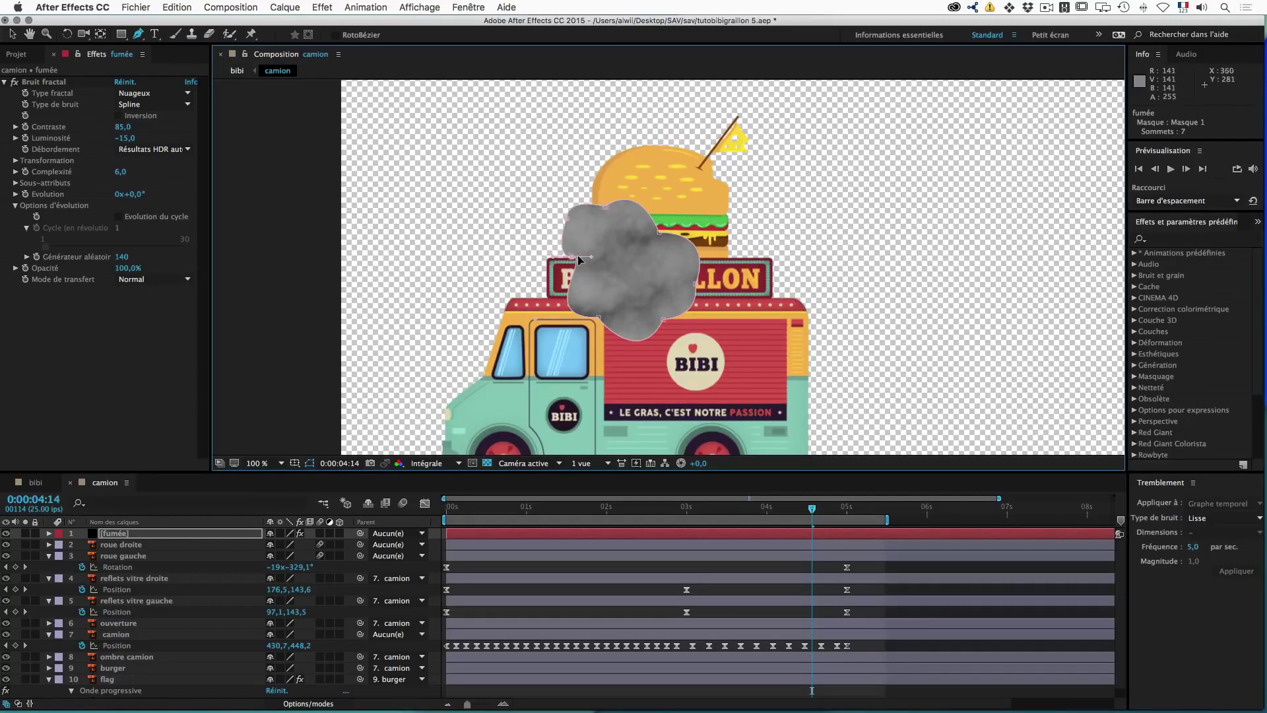
Step: Move the masked smoke cloud behind the truck's rear, placing the fumée layer at about 1062, 618
key(comma)
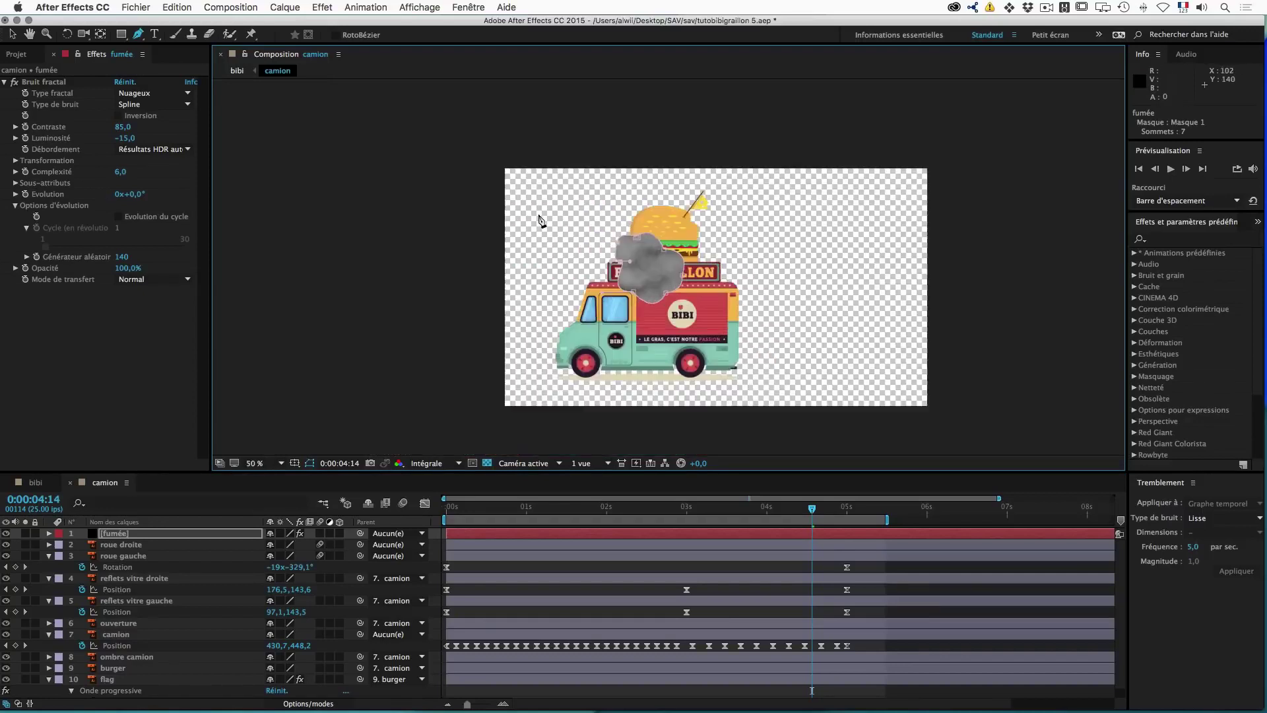
key(v)
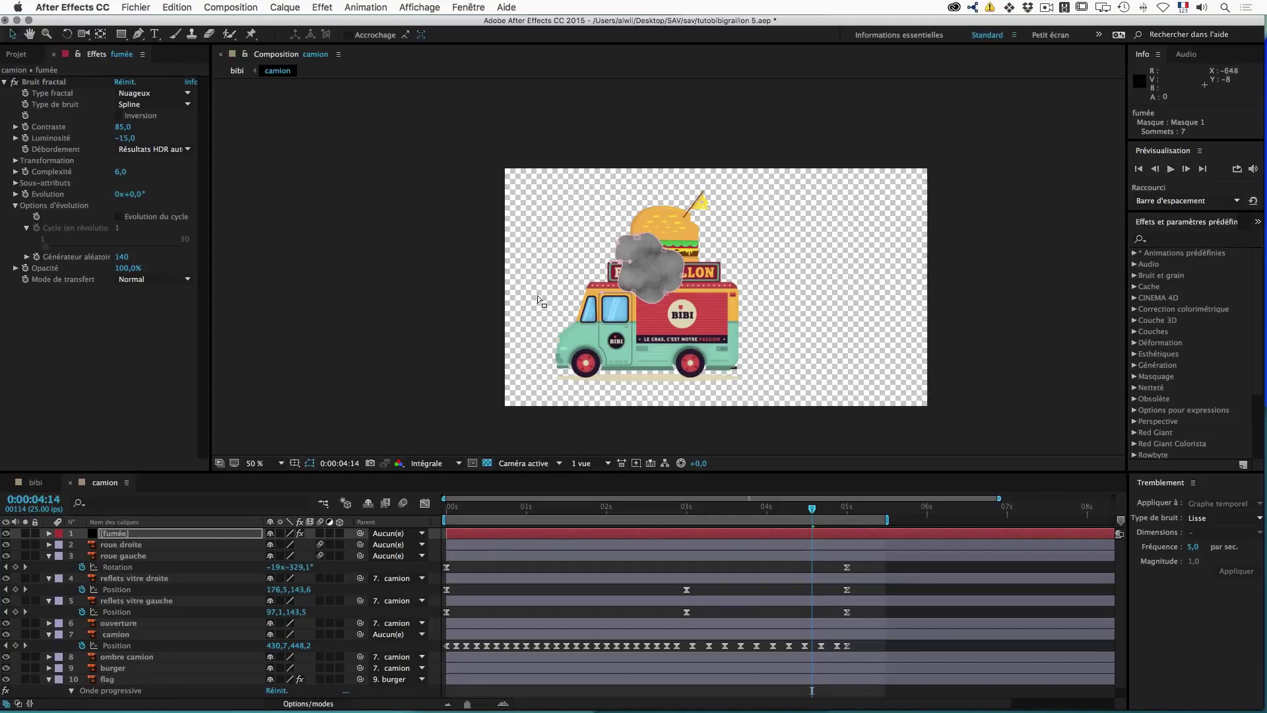
click(649, 275)
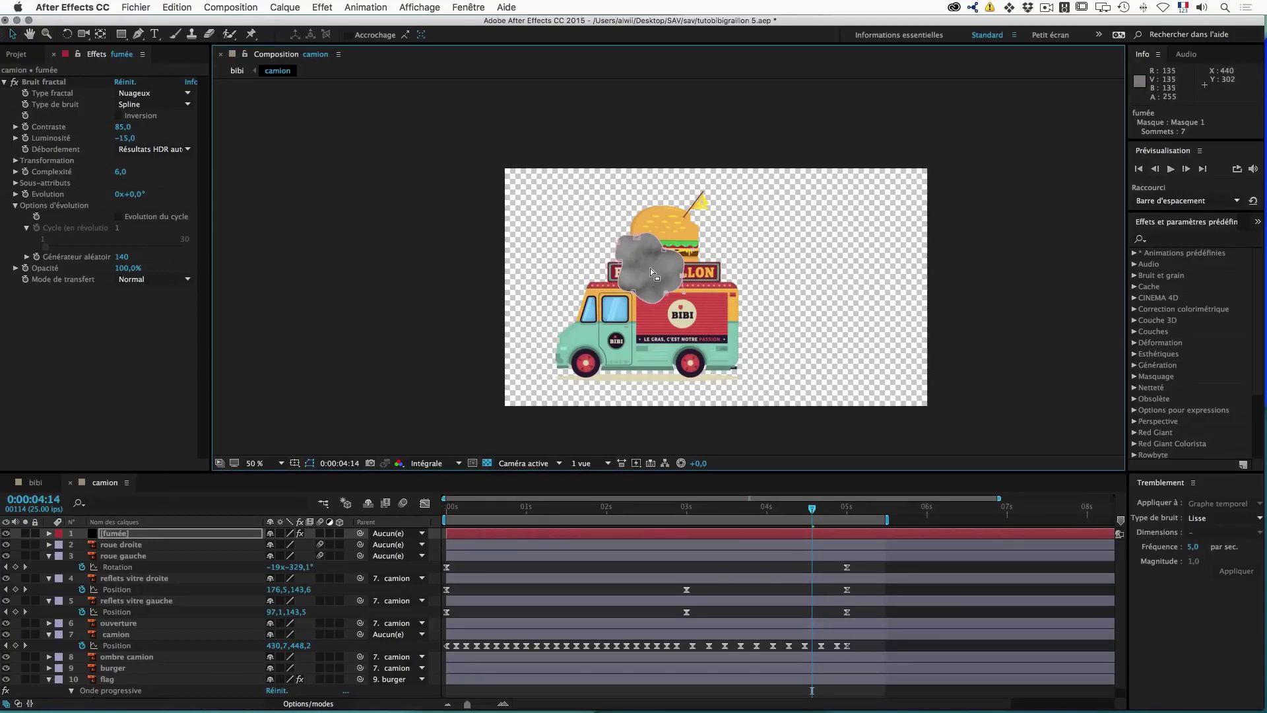
click(658, 280)
drag(647, 267, 787, 354)
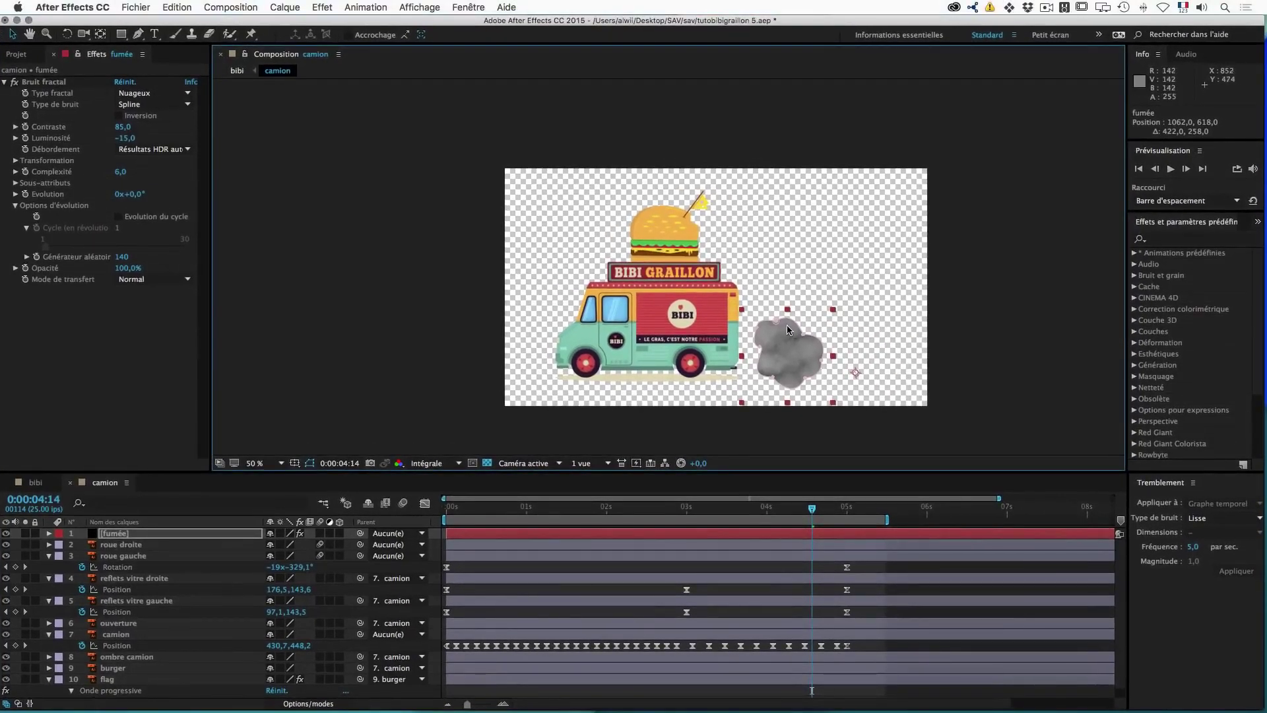
Step: Try moving the smoke cloud closer to the truck's rear, and undo the move
click(13, 34)
drag(802, 337, 727, 322)
key(super+z)
key(super+z)
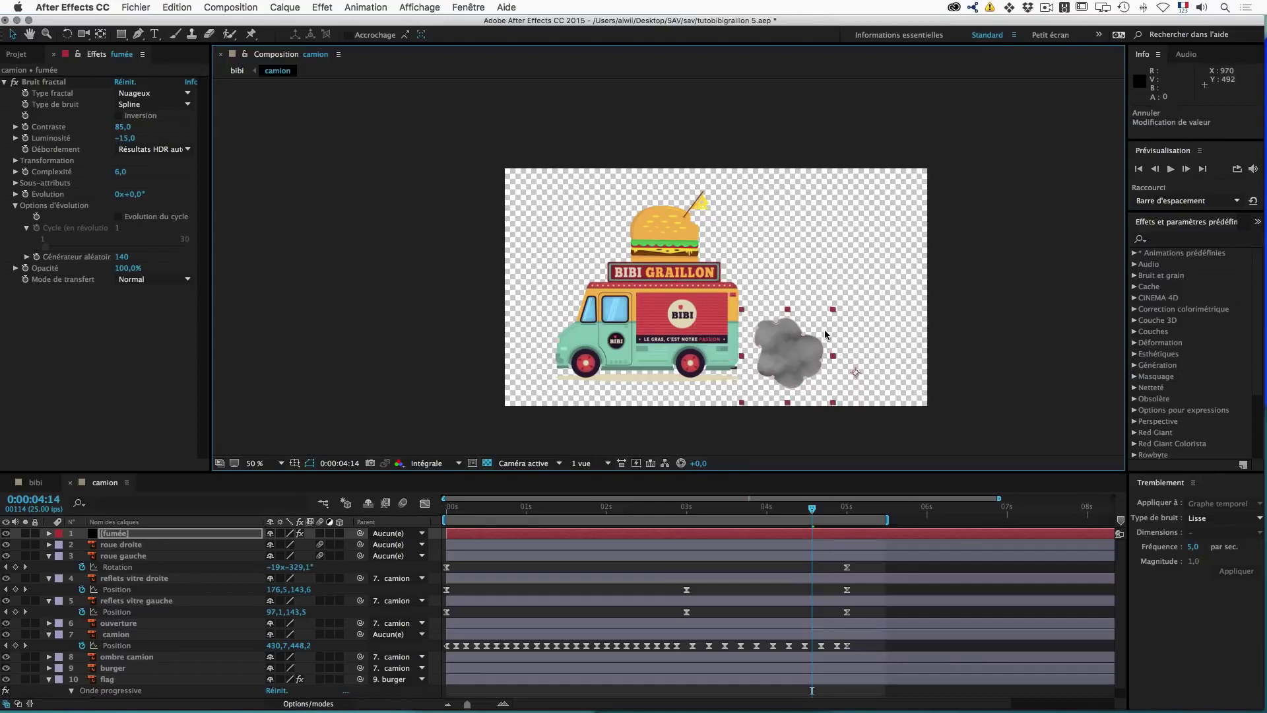
Step: Reveal the properties of Masque 1 on the fumée layer and set its Contour progressif du masque to 59 pixels
scroll(825, 330, up, 2)
drag(928, 340, 756, 182)
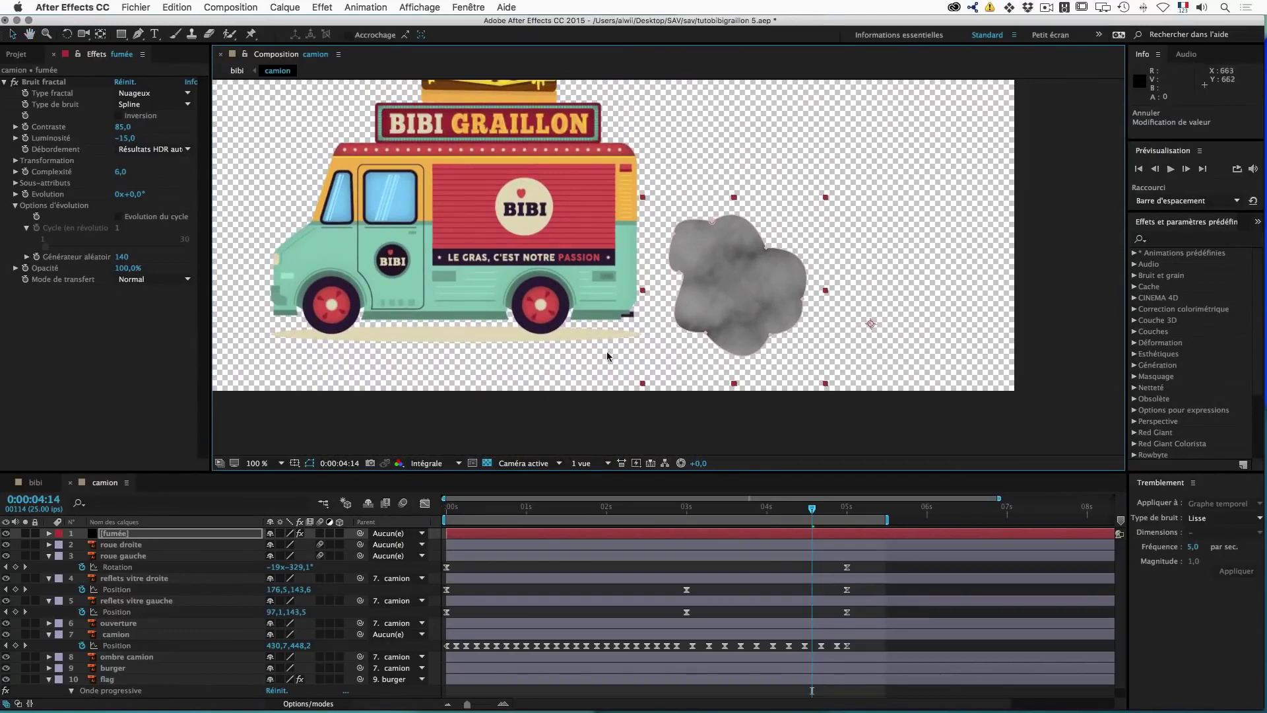
click(123, 535)
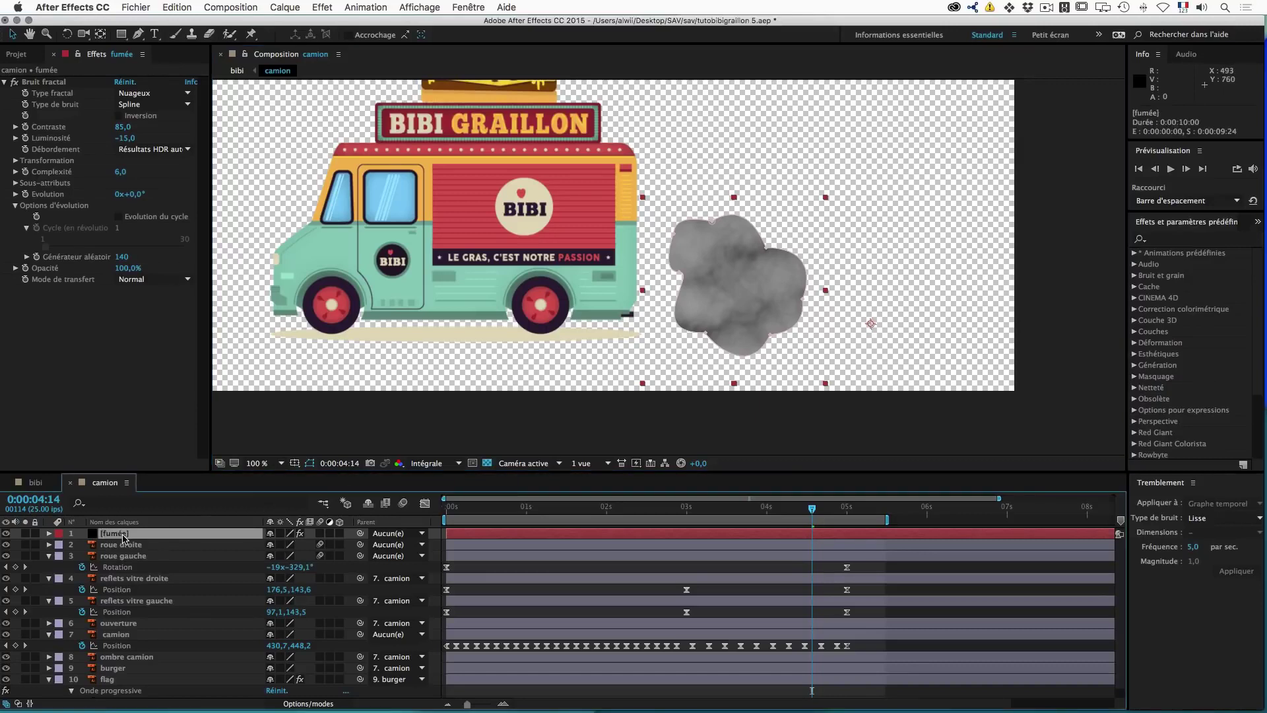
click(49, 534)
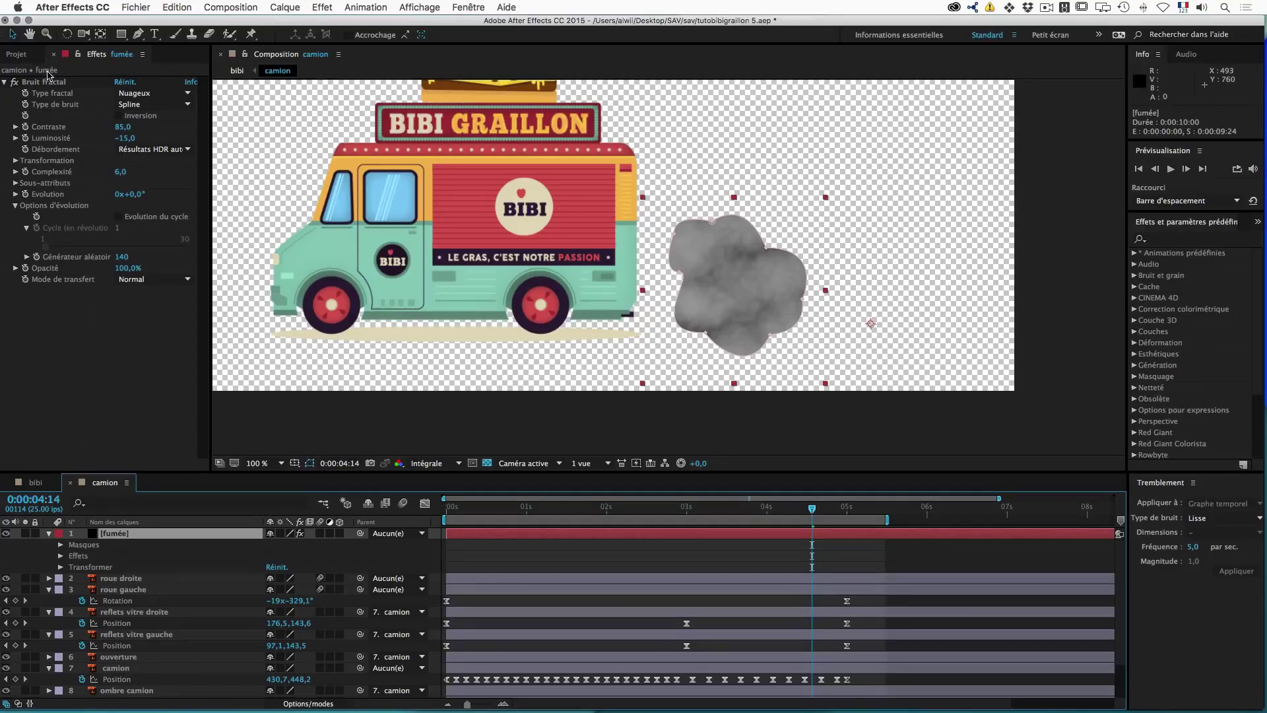
click(83, 546)
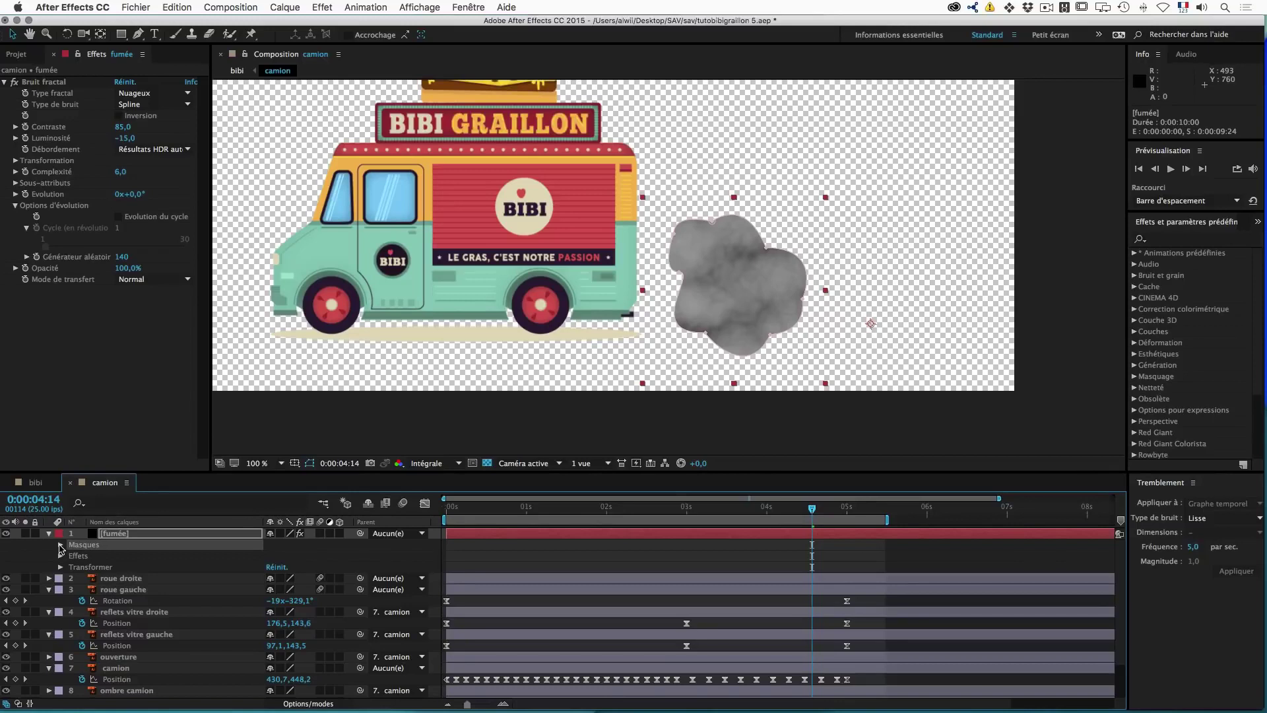
click(60, 545)
click(72, 555)
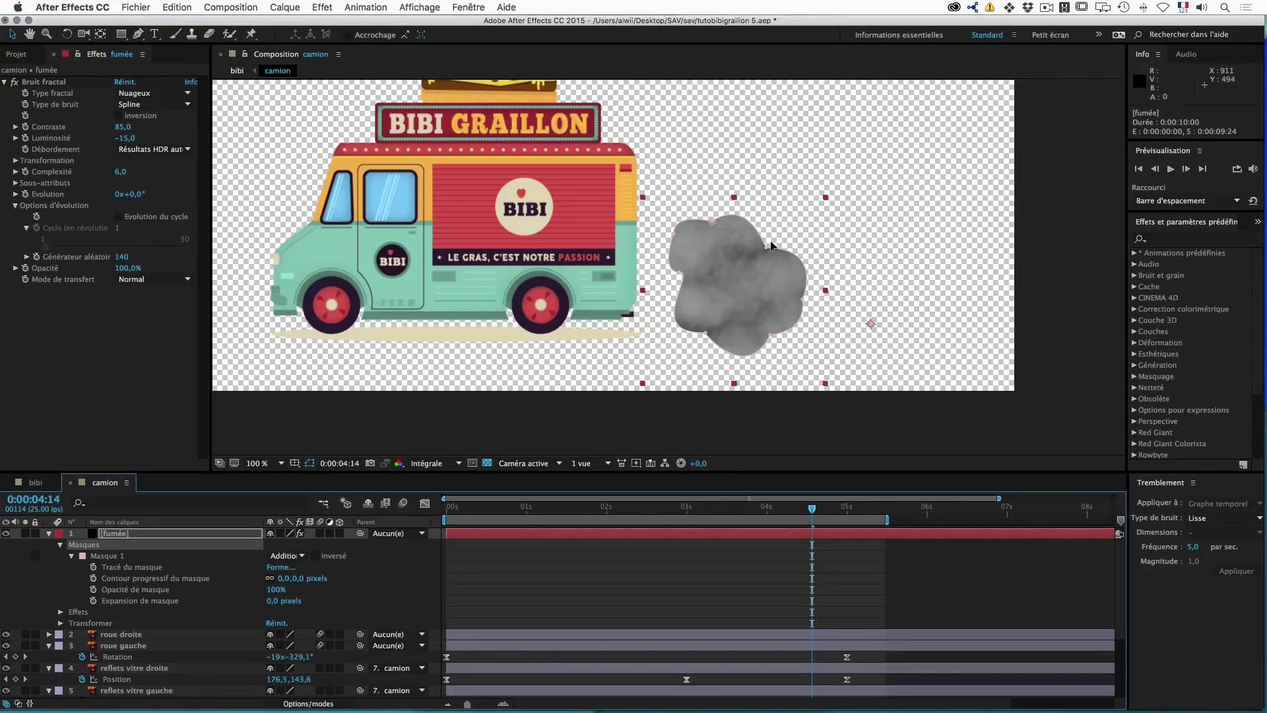
scroll(770, 240, up, 2)
drag(857, 277, 774, 257)
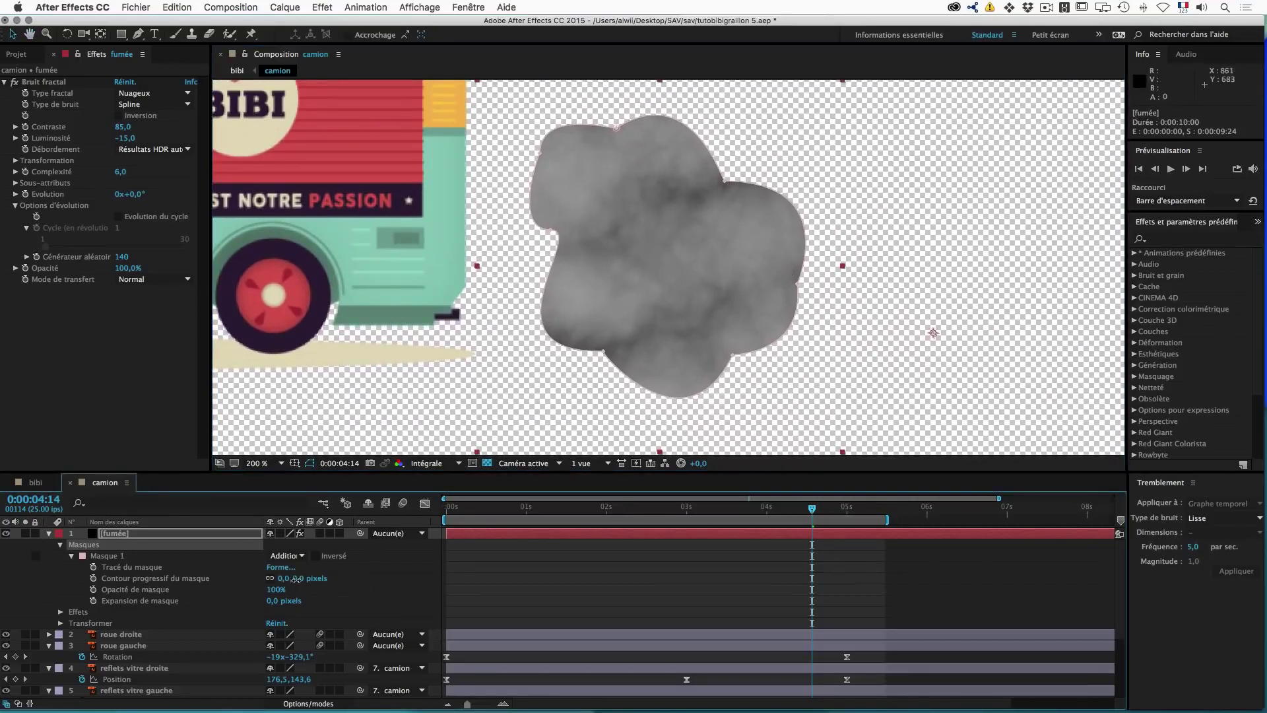
drag(297, 583, 321, 578)
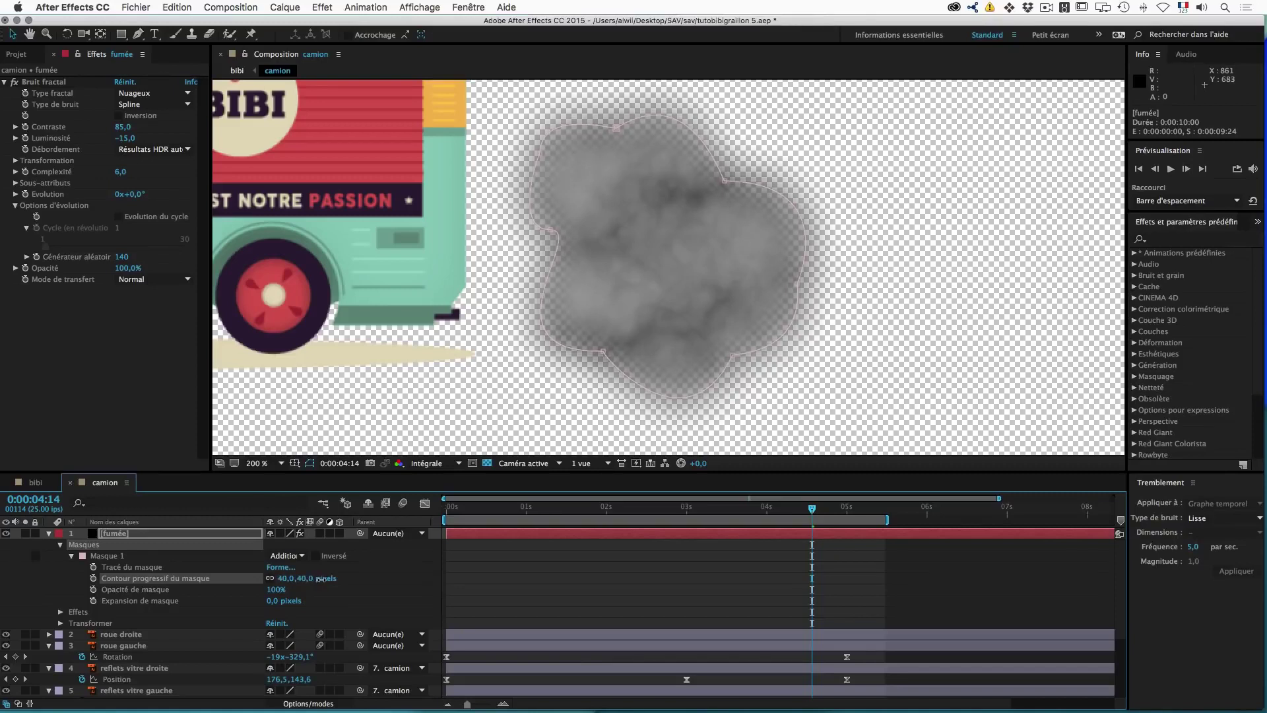
drag(326, 578, 337, 578)
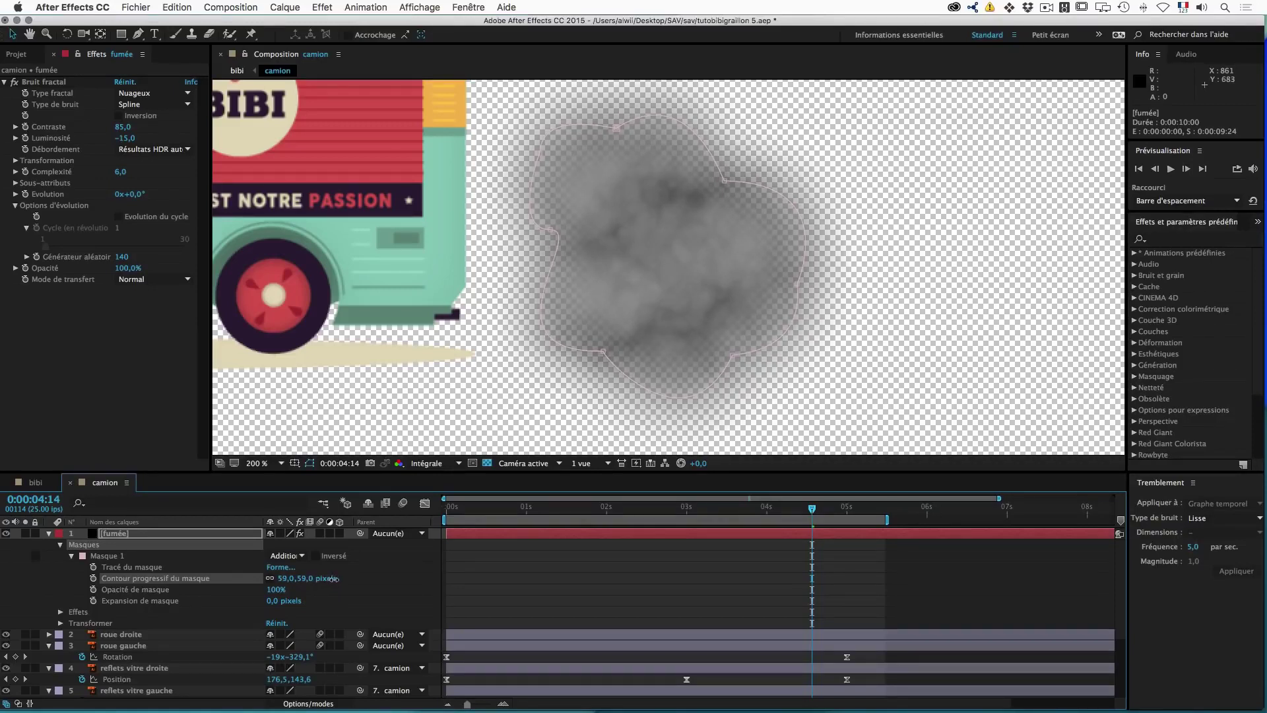
Step: Lower the opacity of Masque 1 to 56%, checking the smoke in the bibi composition along the way
key(comma)
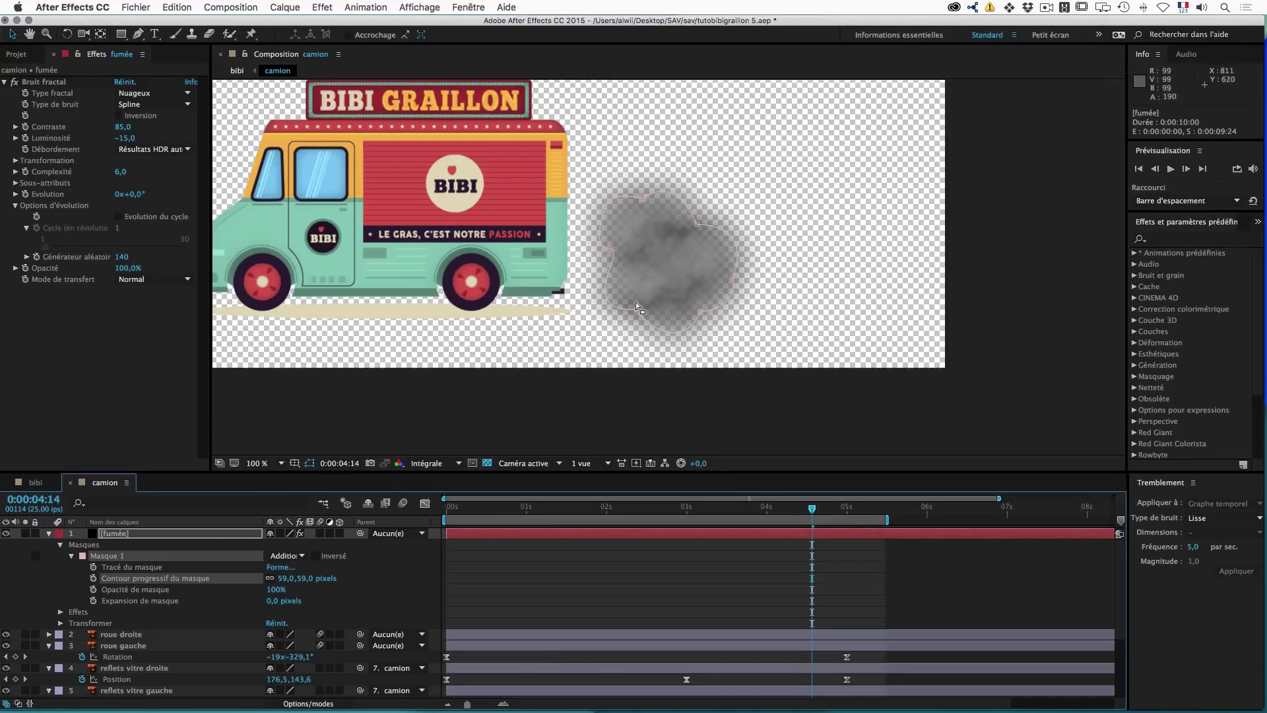
click(268, 589)
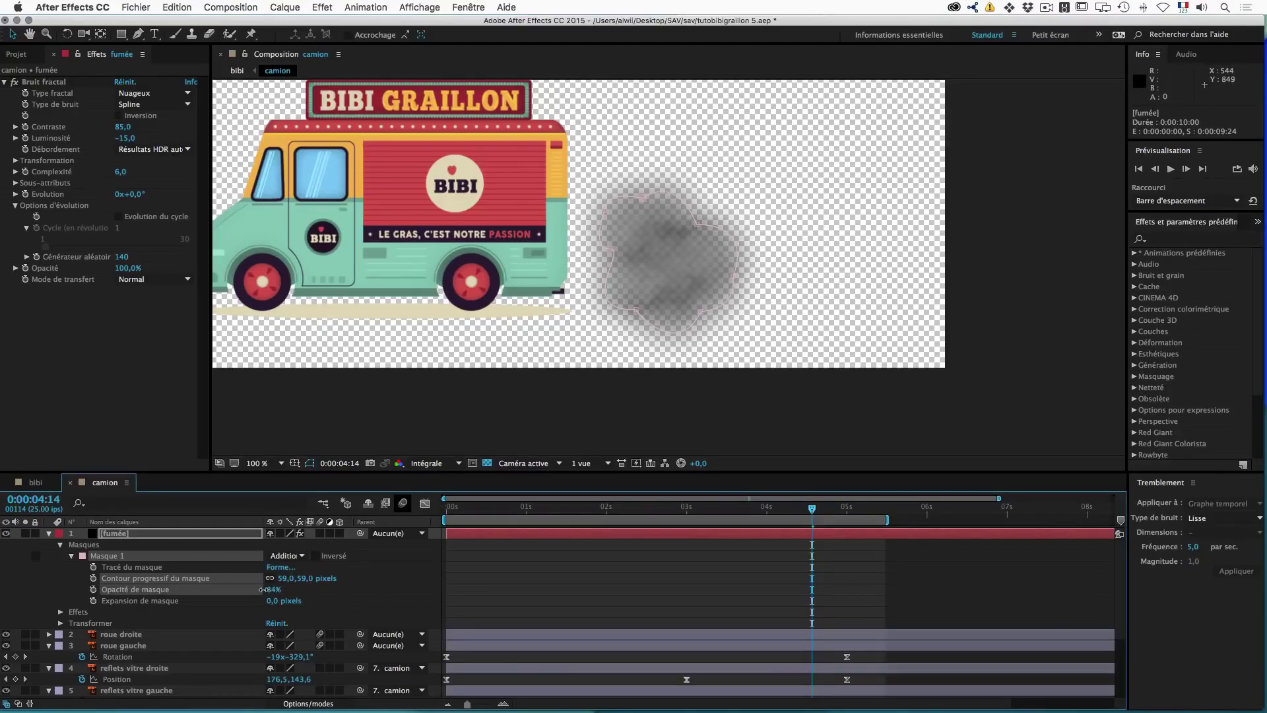
drag(248, 590, 246, 590)
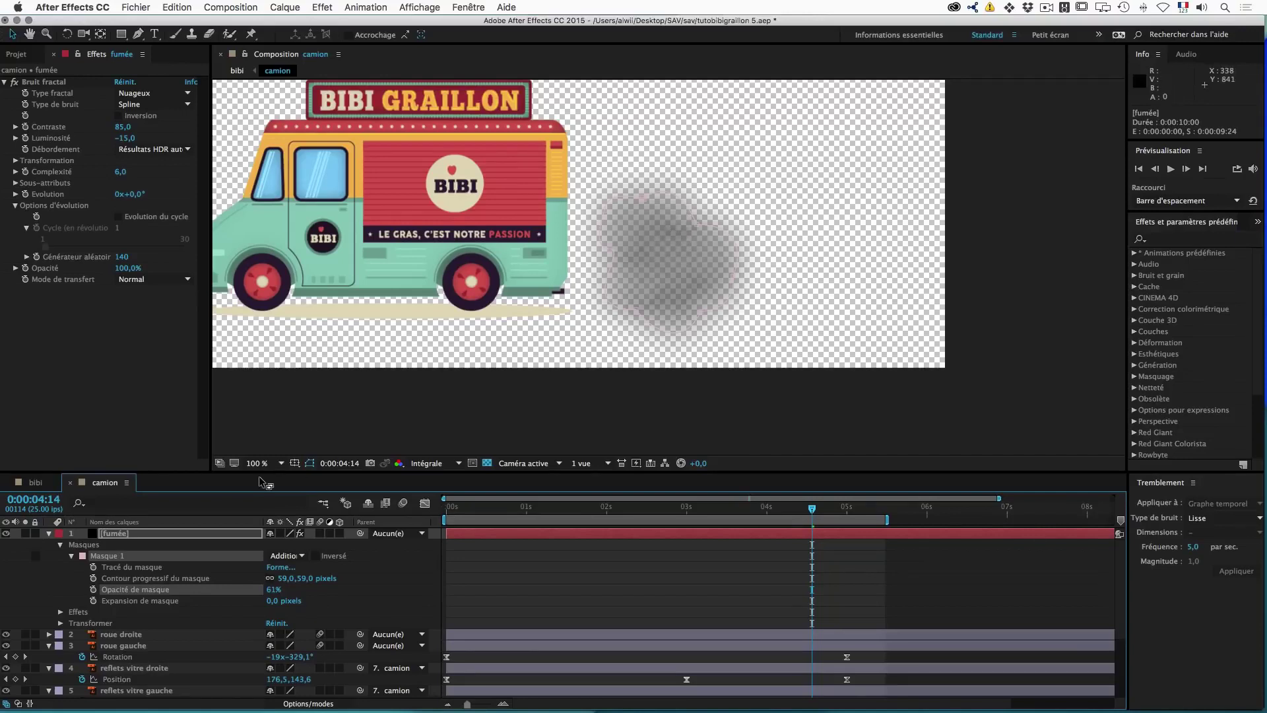
click(37, 483)
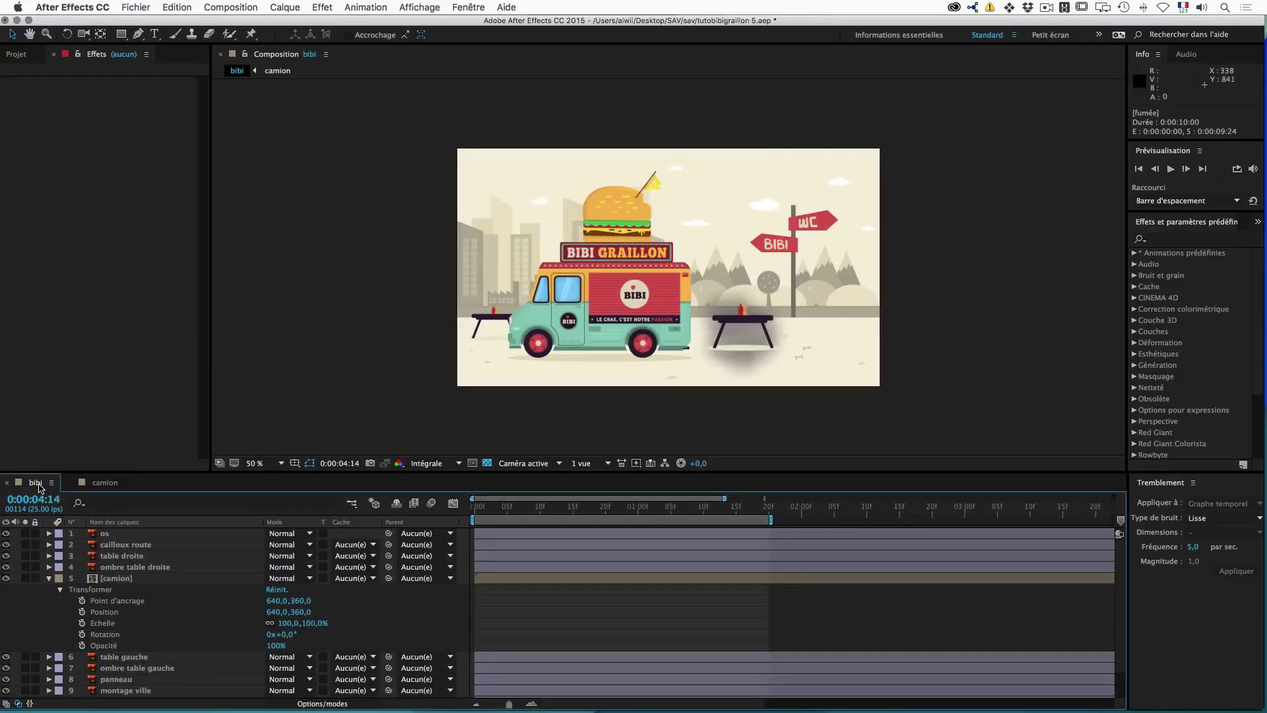
click(104, 485)
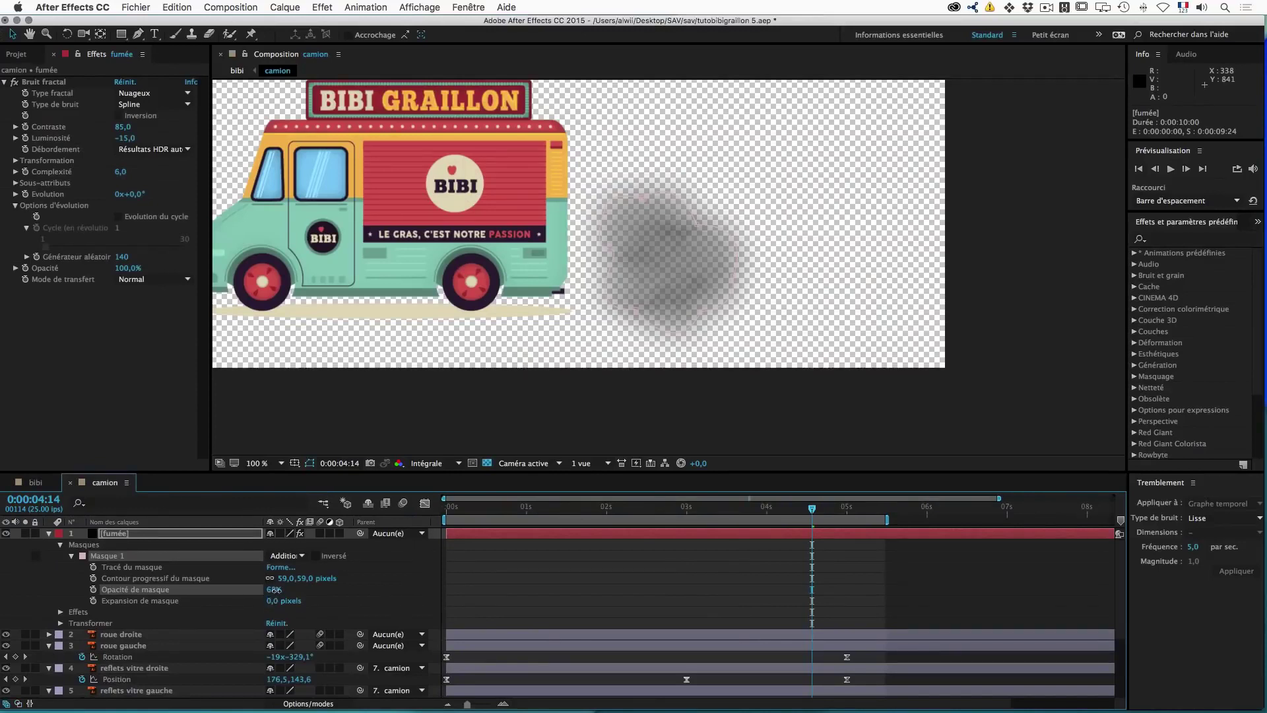
drag(272, 591, 271, 591)
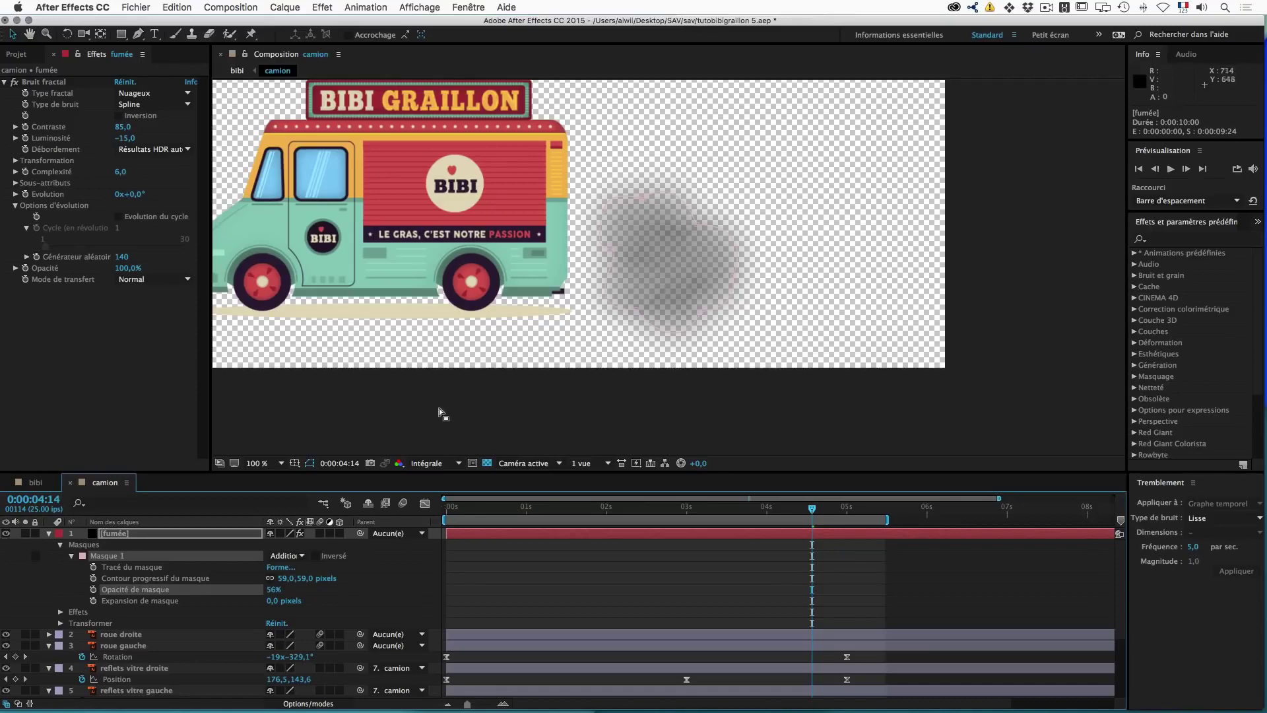
Step: Move the fumée layer's anchor point to the center of the smoke cloud and set the layer's rotation to -56°
click(129, 534)
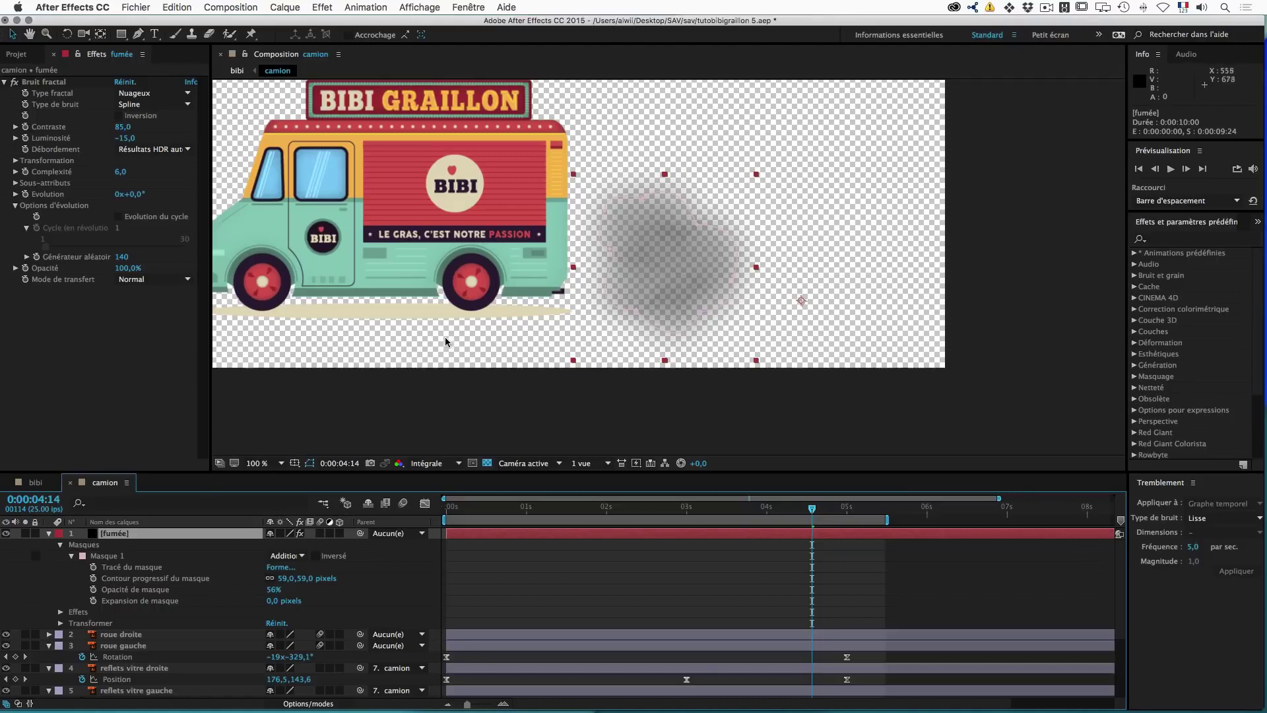
key(r)
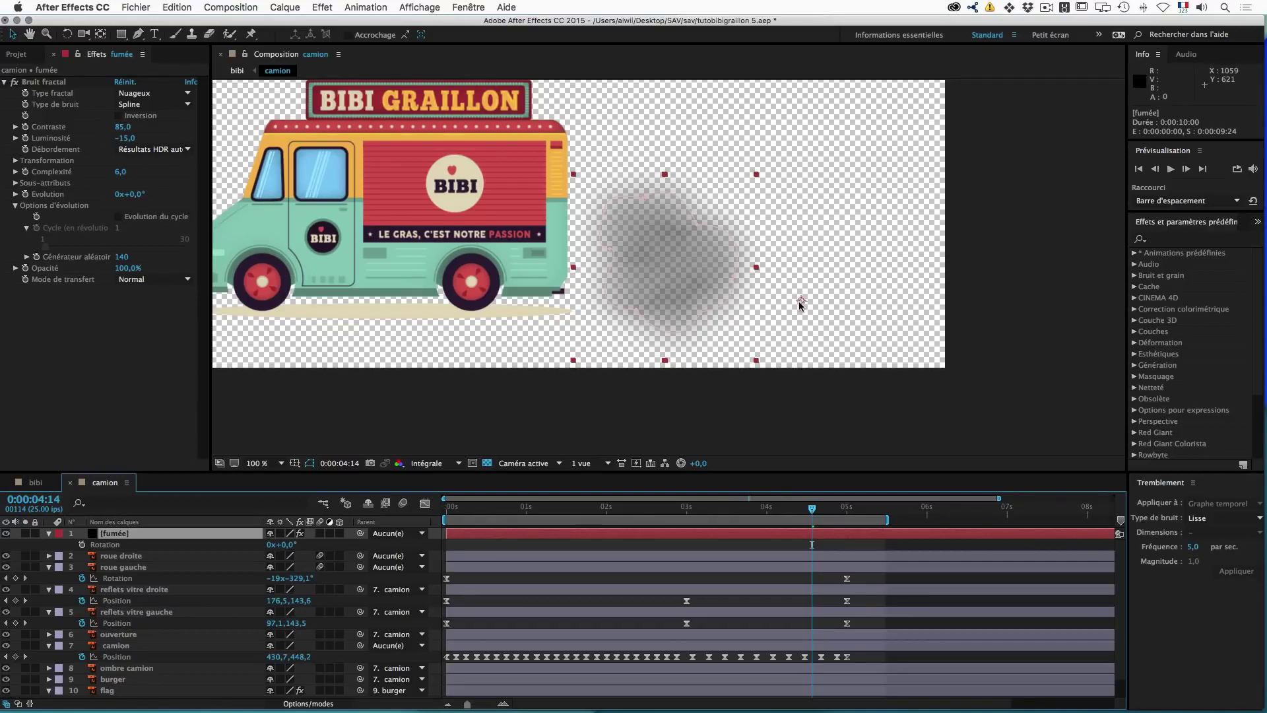
key(y)
drag(799, 303, 663, 268)
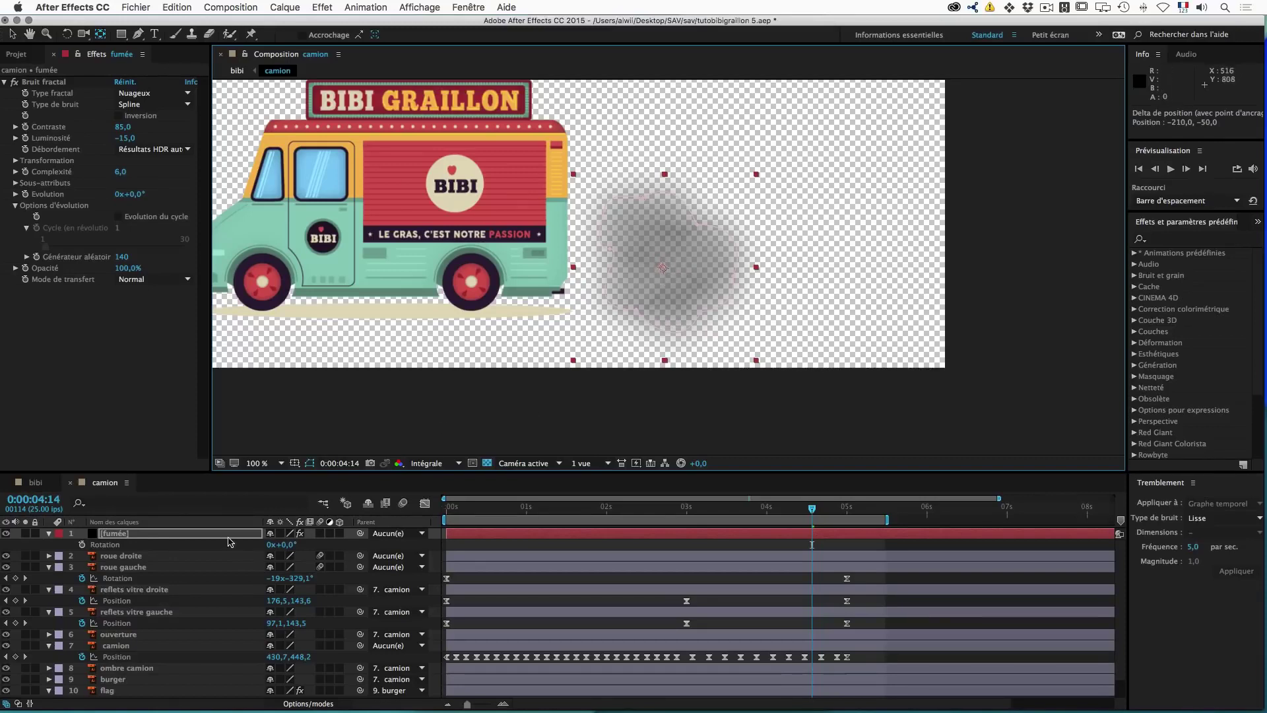
drag(291, 549, 252, 547)
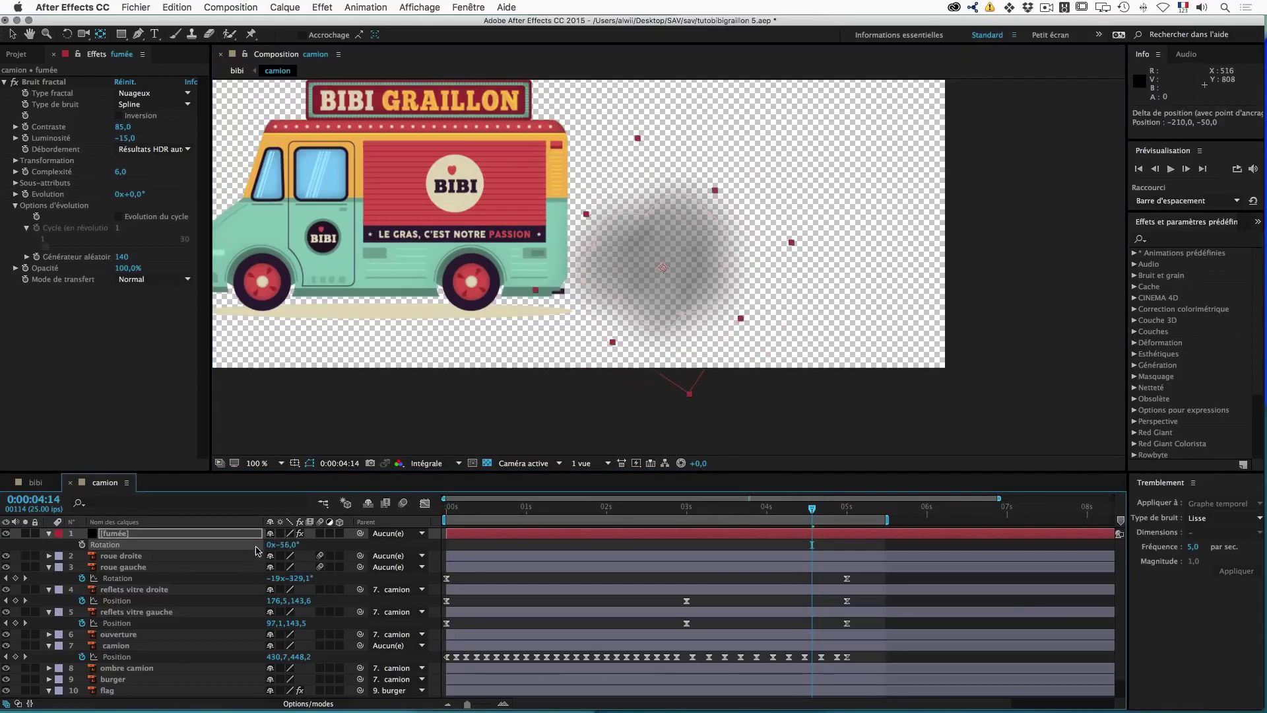
Step: Scale the fumée layer down to 36% and place the smoke just behind the truck's exhaust, at position 778, 602
key(v)
drag(677, 255, 683, 267)
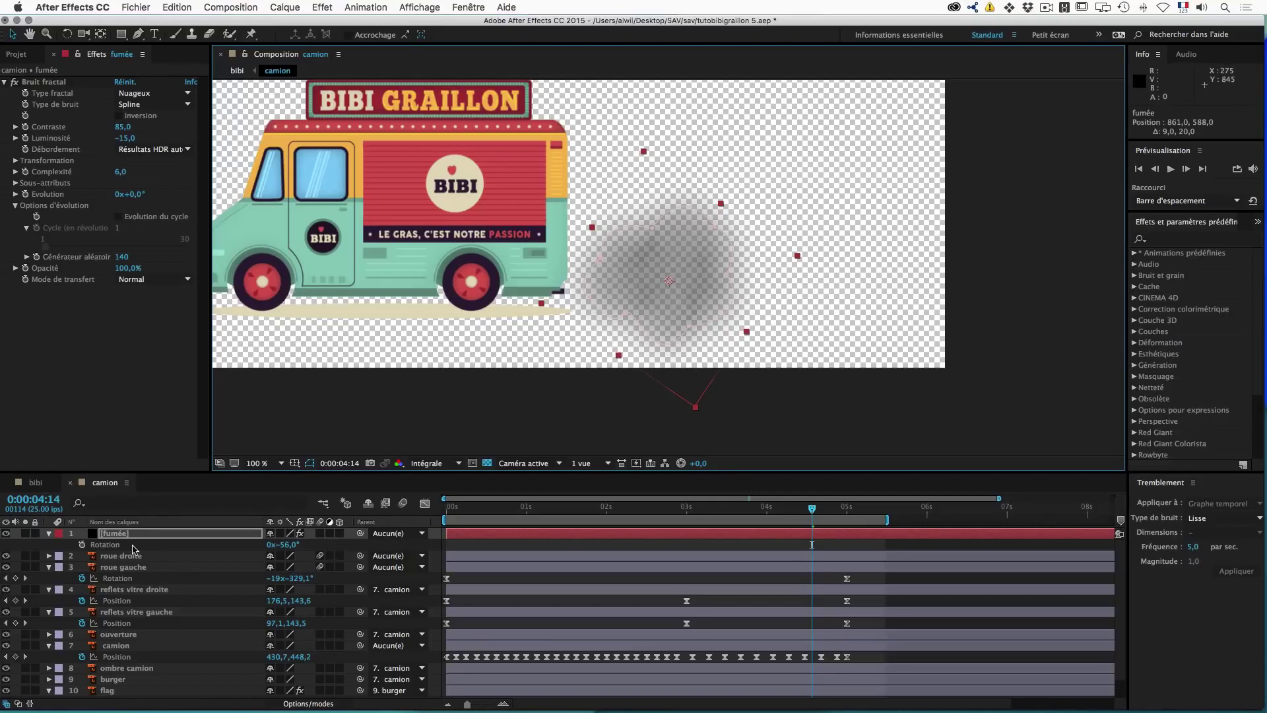
key(s)
drag(313, 548, 272, 547)
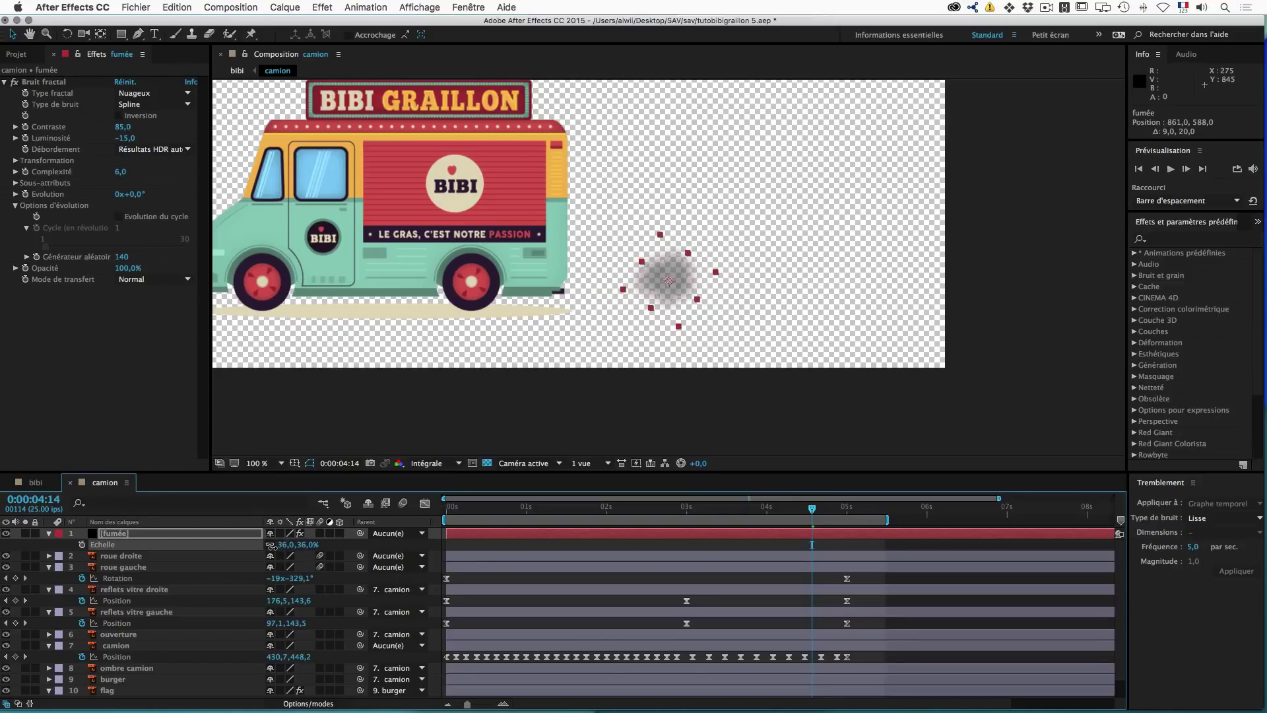
drag(675, 269, 620, 278)
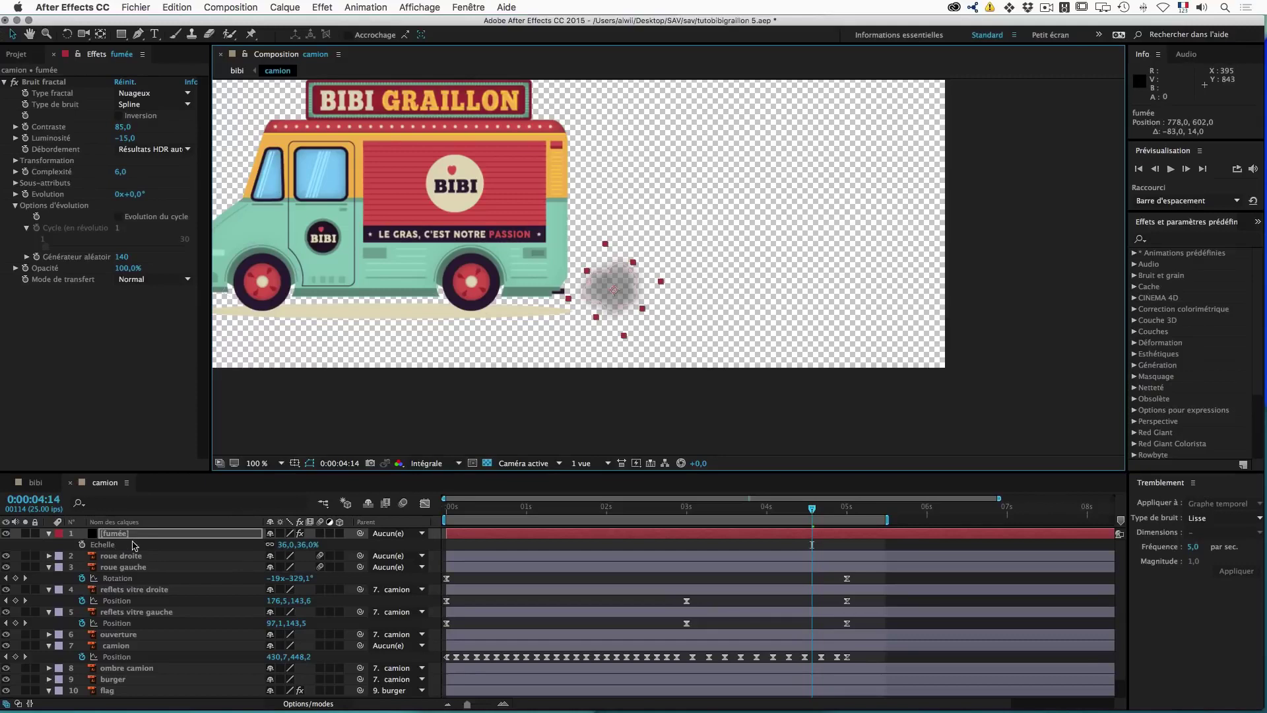
Step: Lower the fumée layer's opacity to 38% and check the smoke in the bibi composition
key(t)
drag(277, 548, 239, 549)
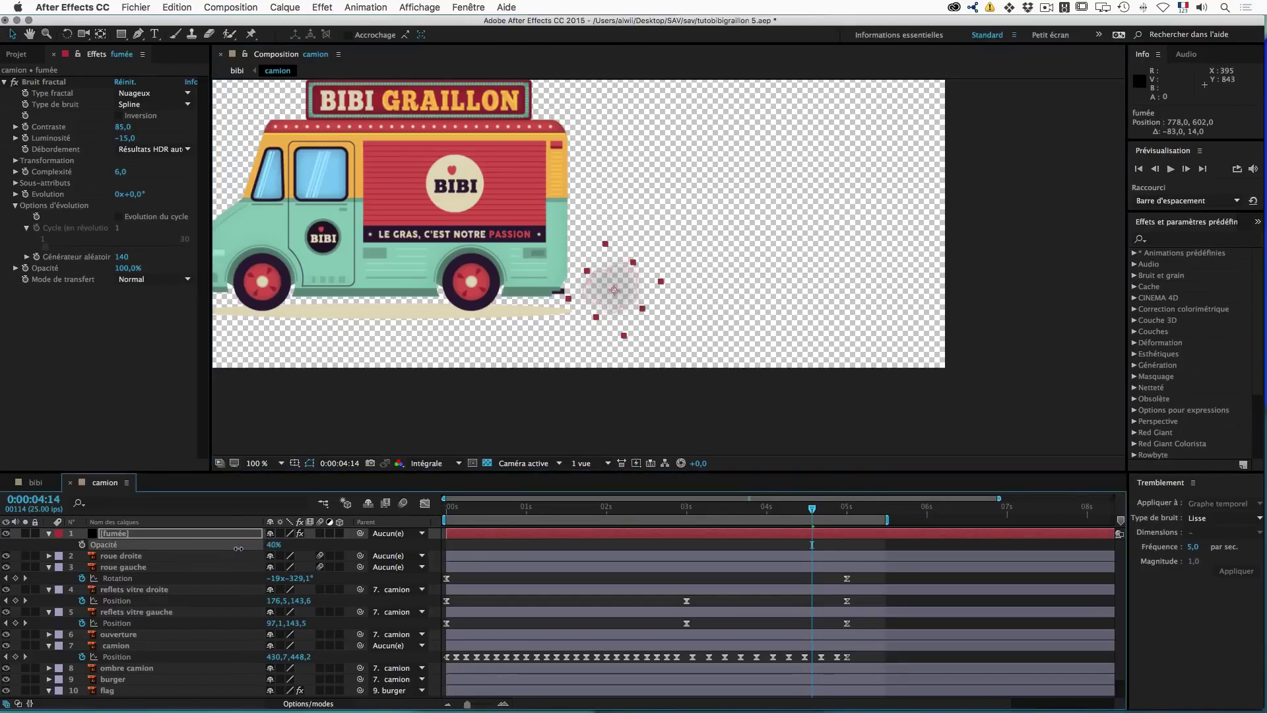
click(37, 483)
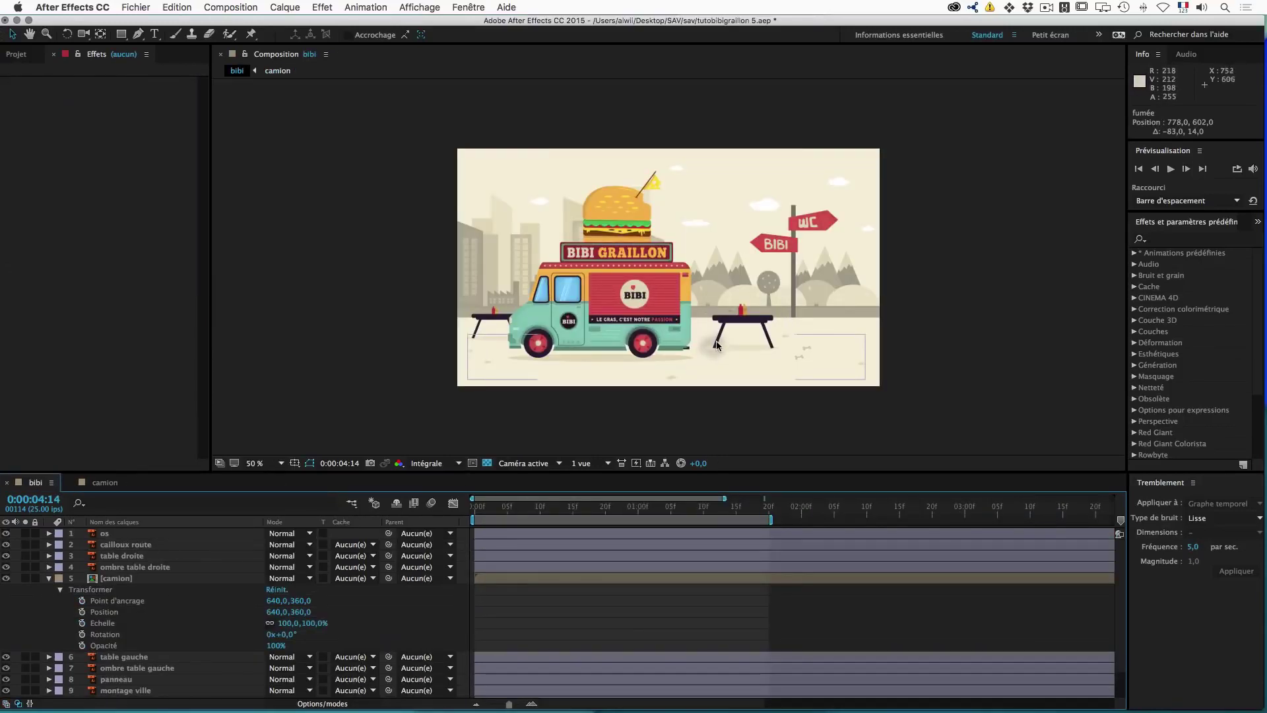
click(103, 482)
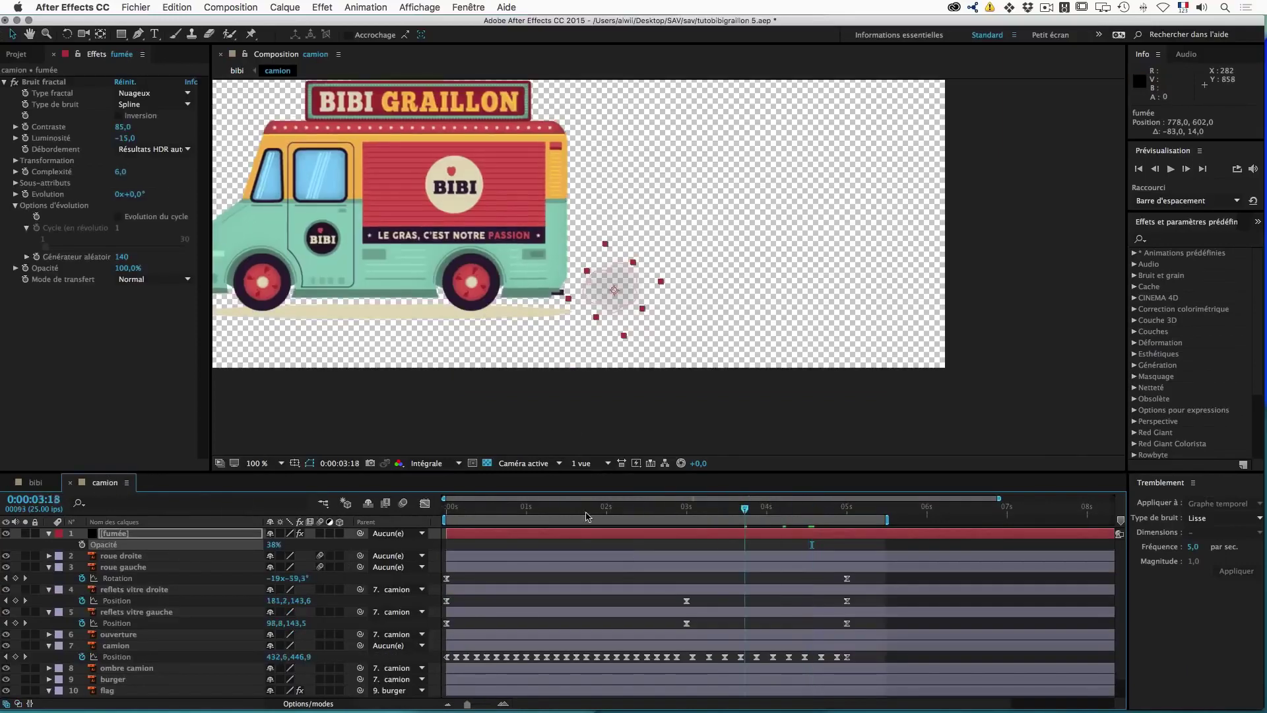
Step: Animate the Evolution of the smoke's Bruit fractal from 0 at the start to 15 revolutions at 0:00:05:00
drag(586, 516, 436, 514)
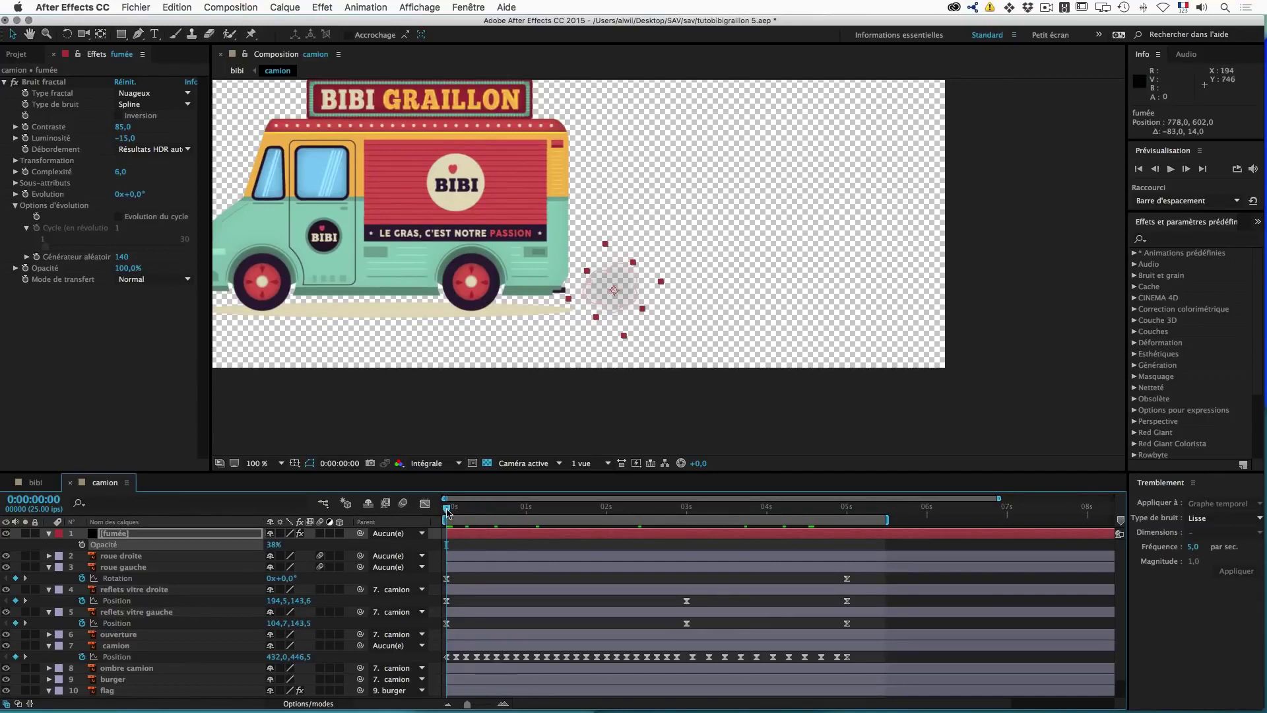
click(27, 196)
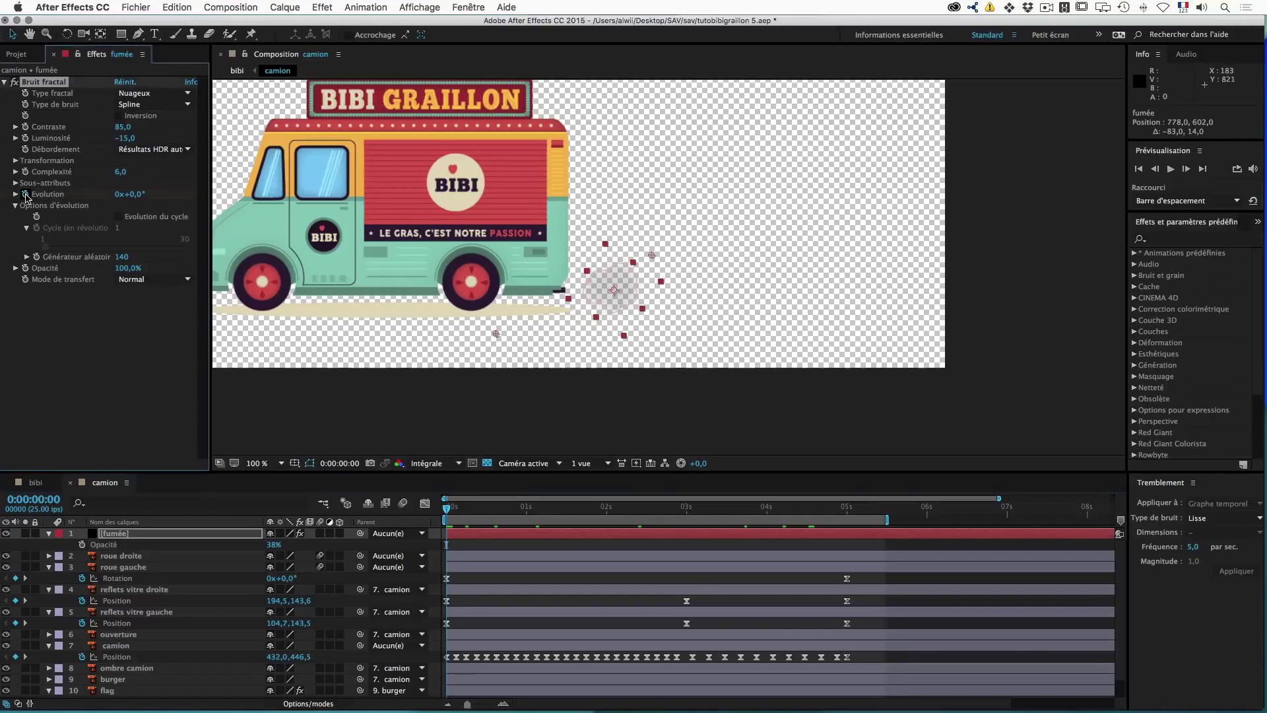
click(846, 509)
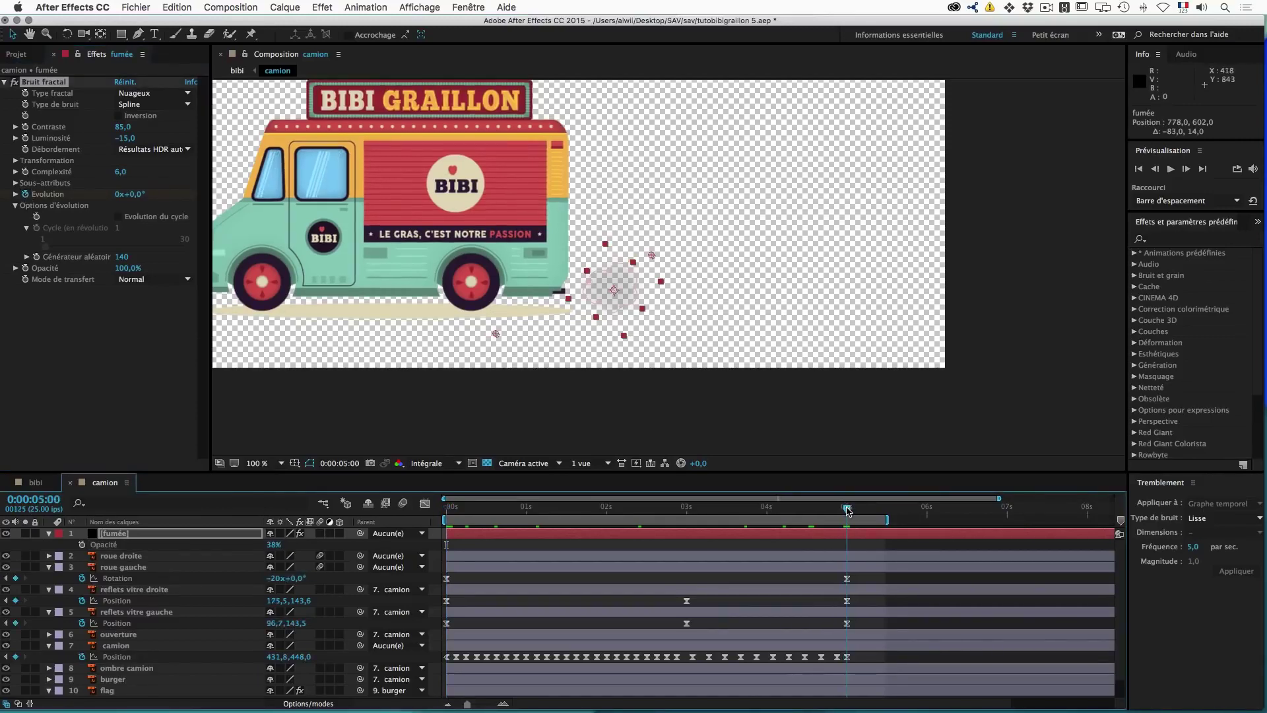
click(117, 193)
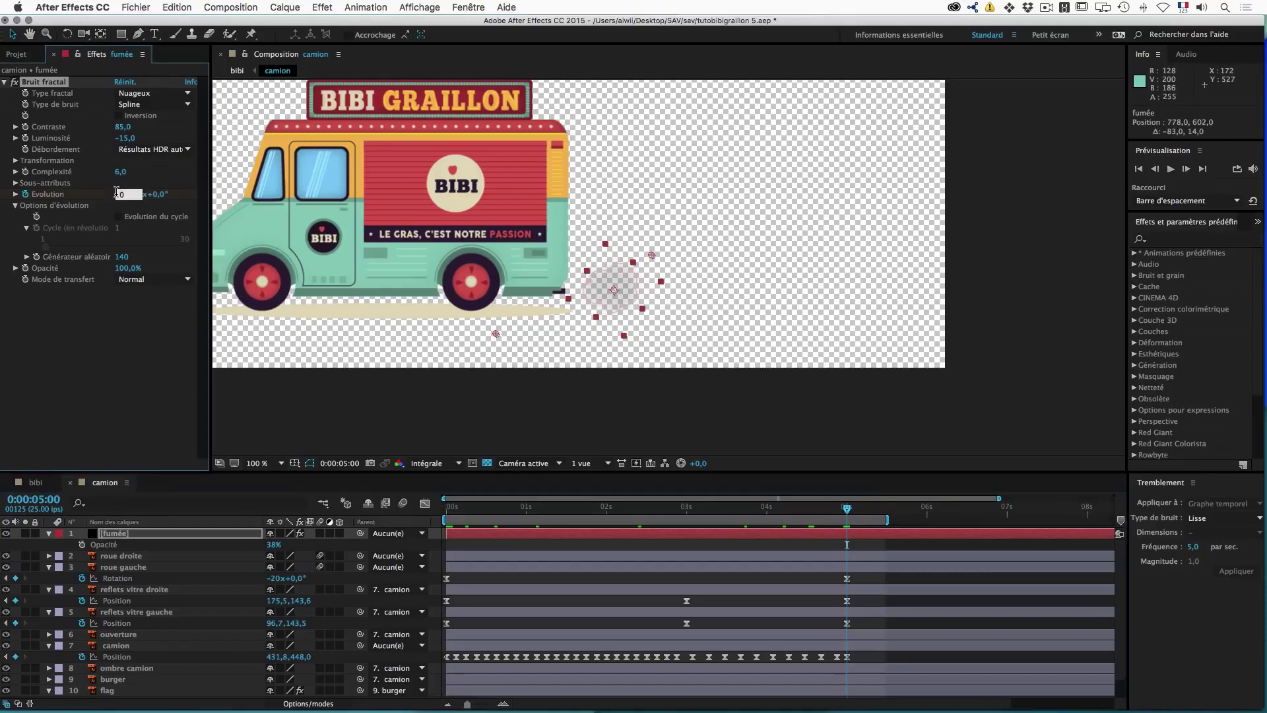
key(Return)
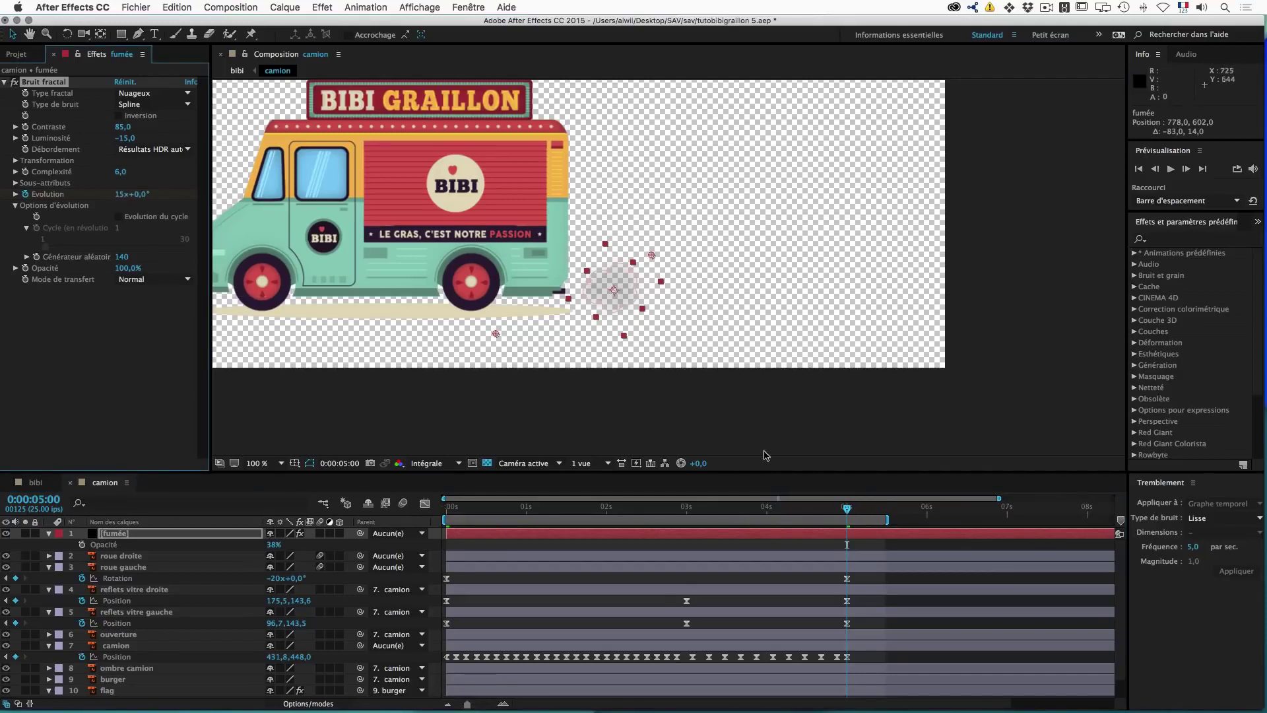
drag(850, 509, 632, 513)
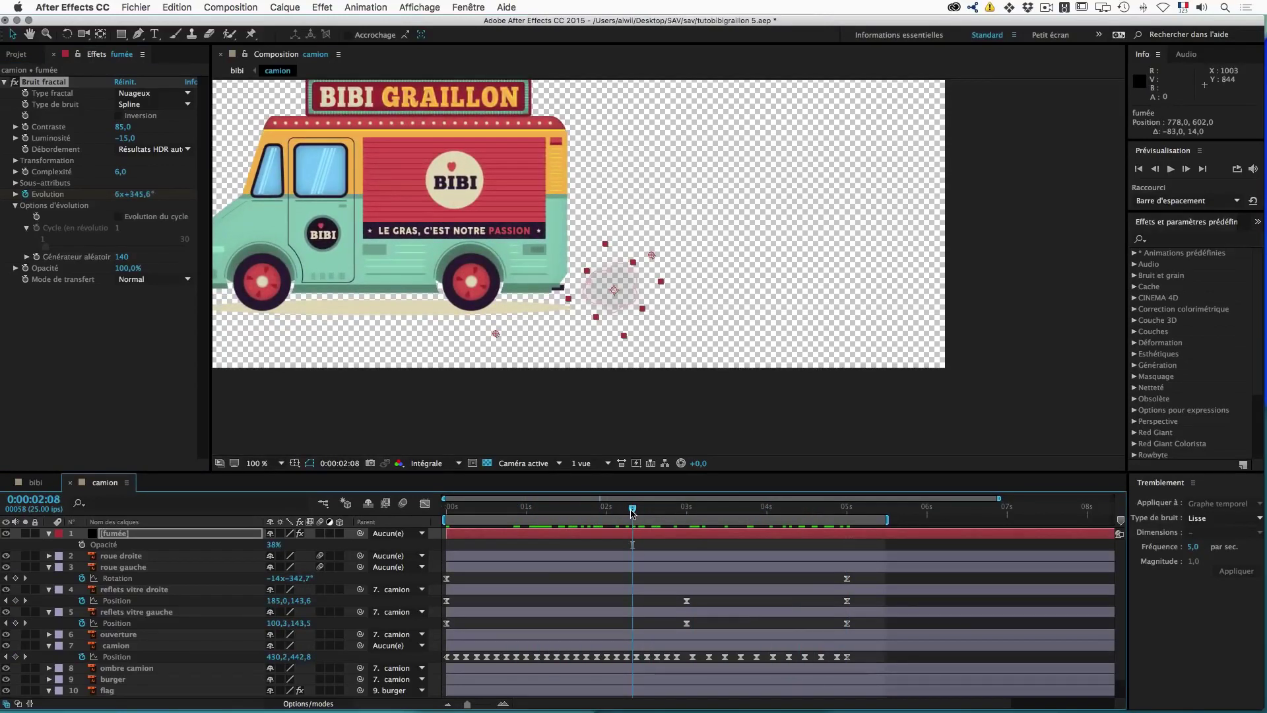
Step: Show the layer modes and set the fumée layer's blending mode to Produit
click(298, 705)
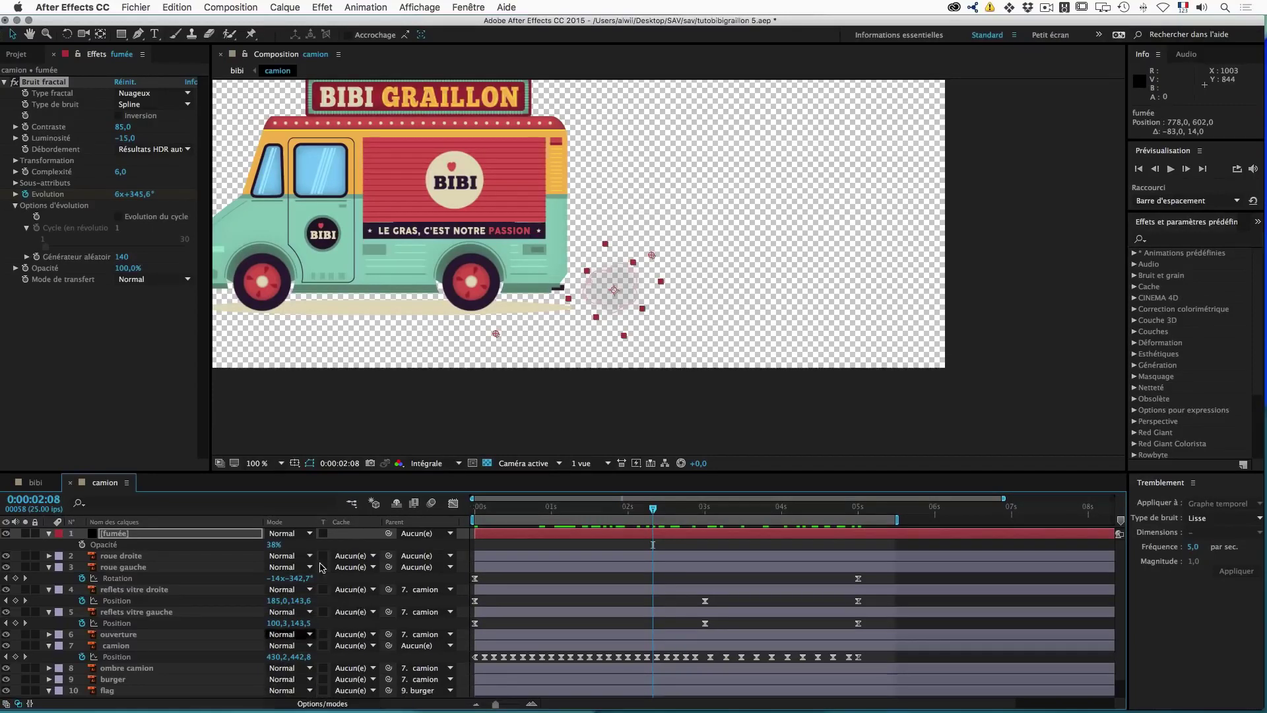
click(285, 538)
click(290, 244)
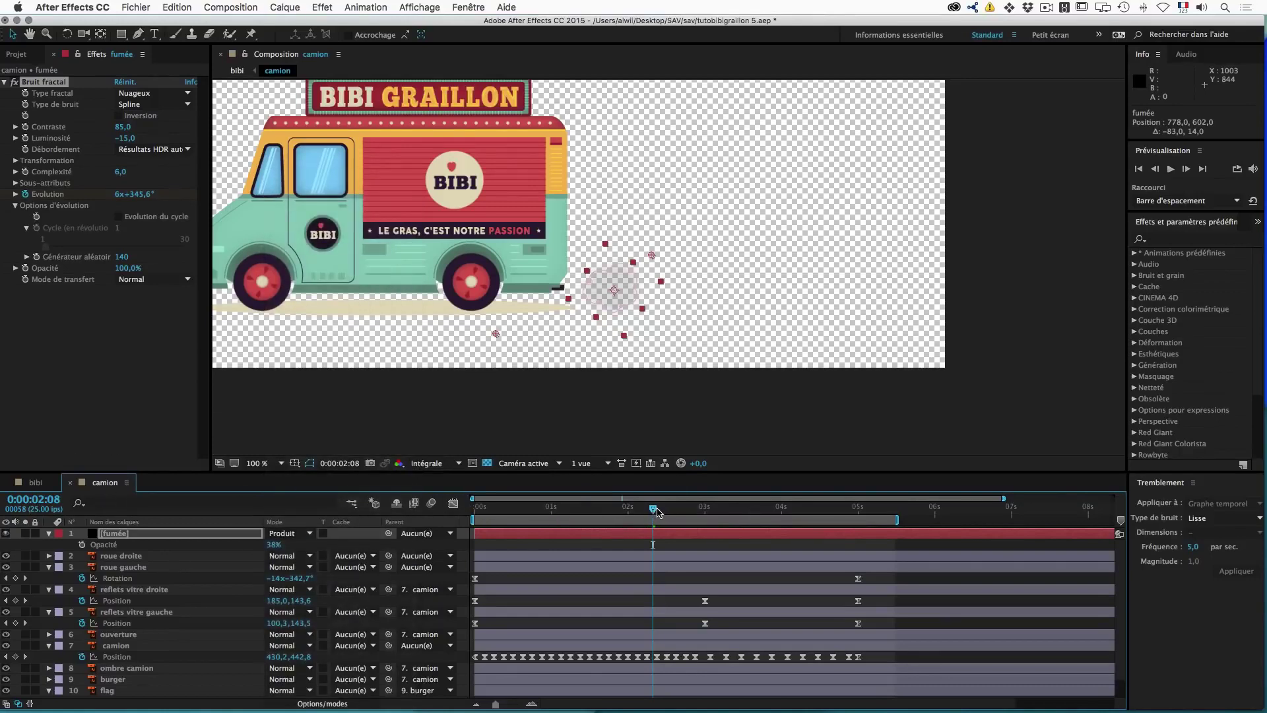
Step: Keyframe the fumée layer's opacity to fade from 38% at 0:00:03:00 to 0% at 0:00:05:00
drag(656, 513, 704, 513)
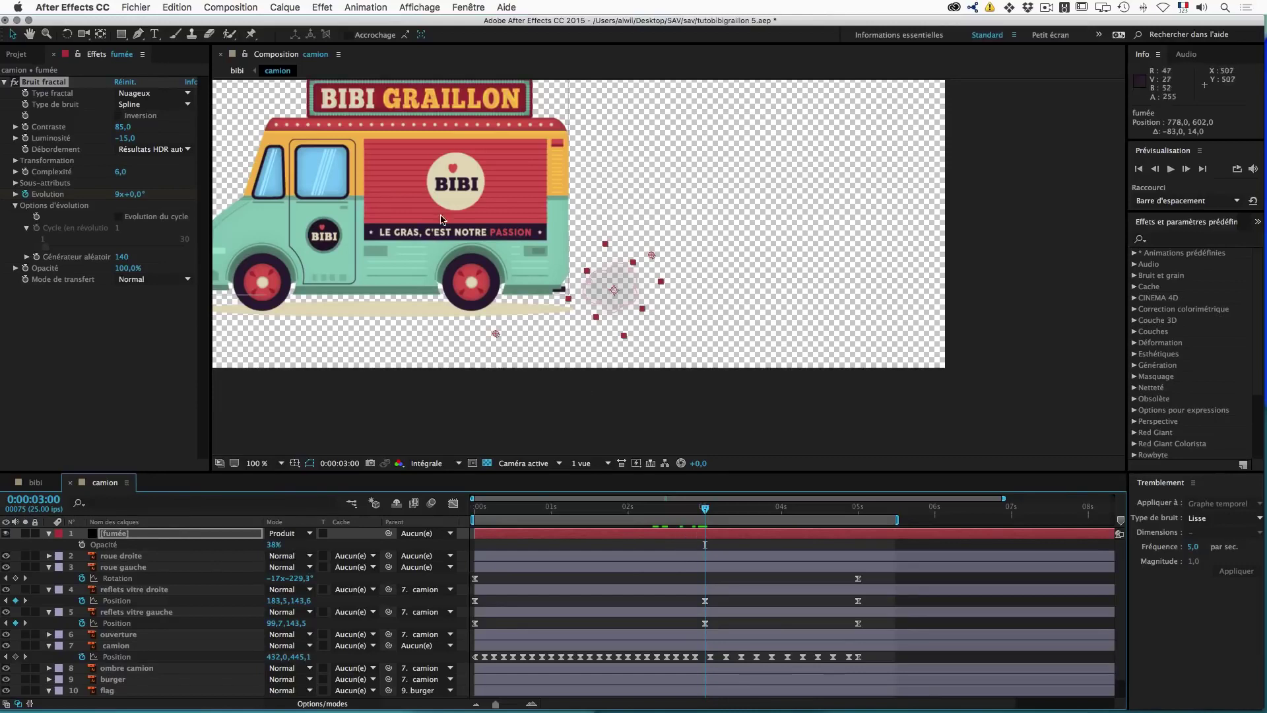
mouse_move(705, 510)
mouse_down()
mouse_move(750, 512)
mouse_move(705, 513)
mouse_up()
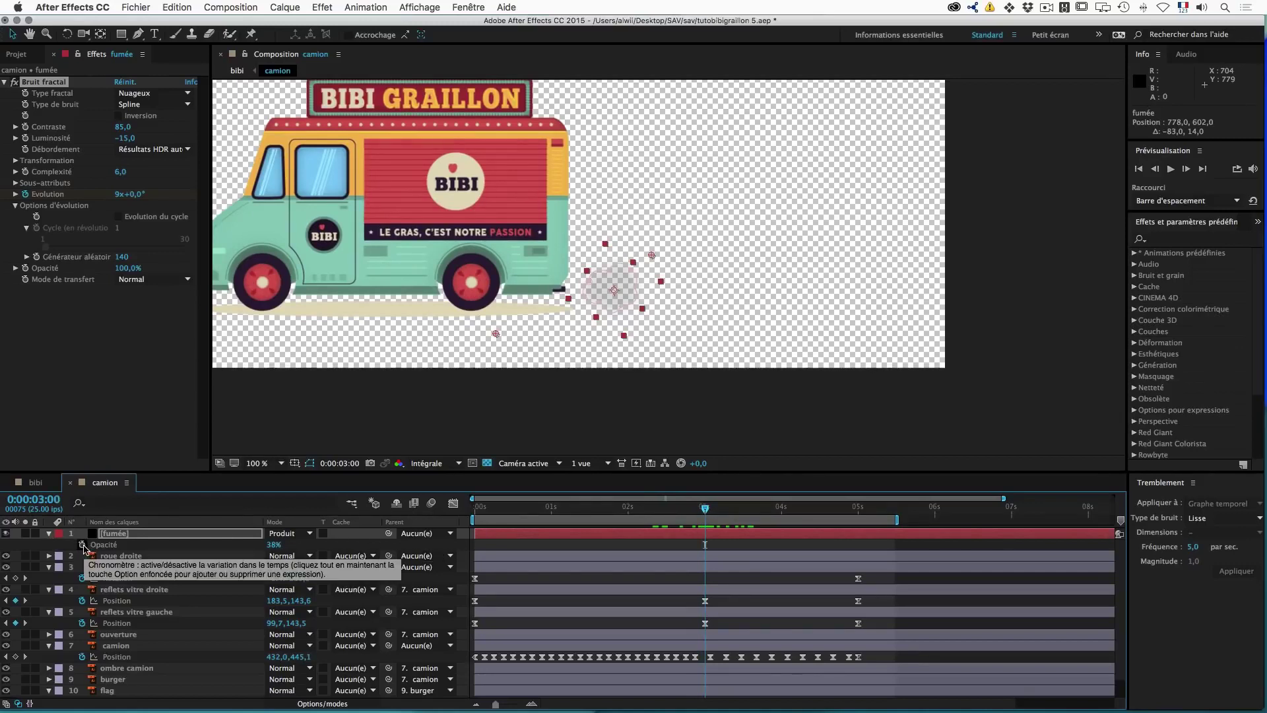
click(83, 545)
drag(705, 511, 858, 512)
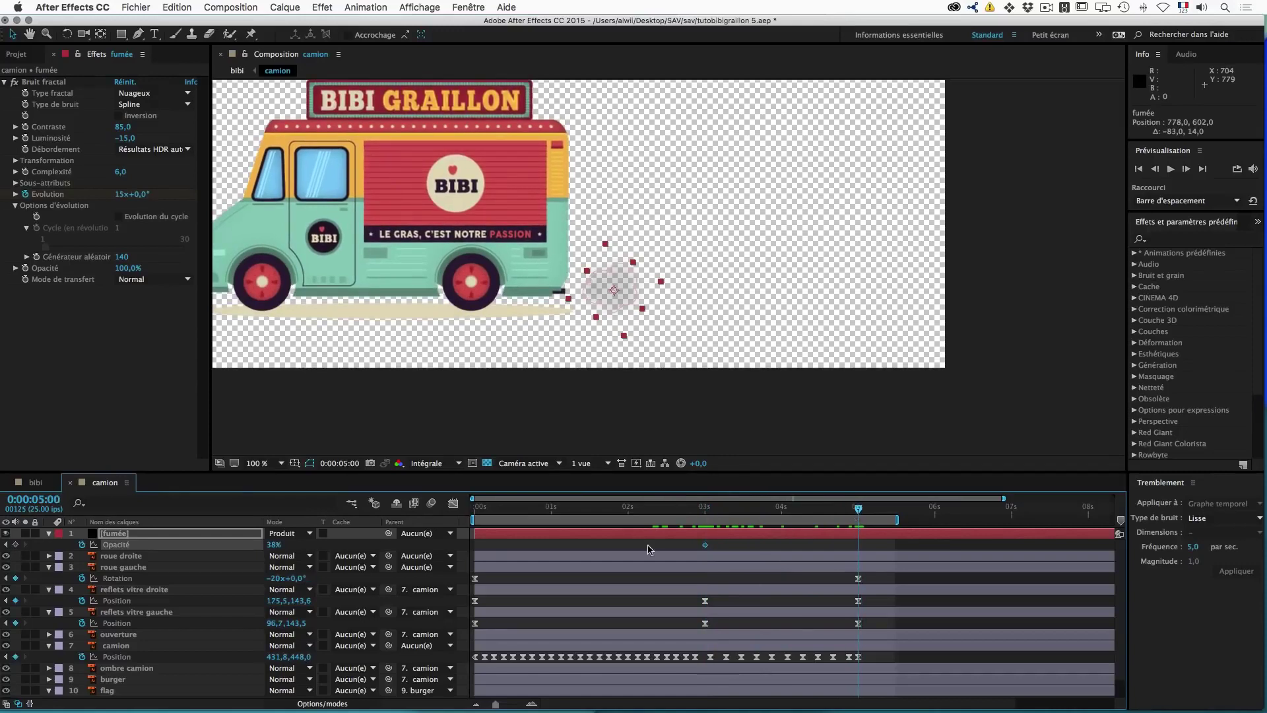
drag(274, 547, 240, 544)
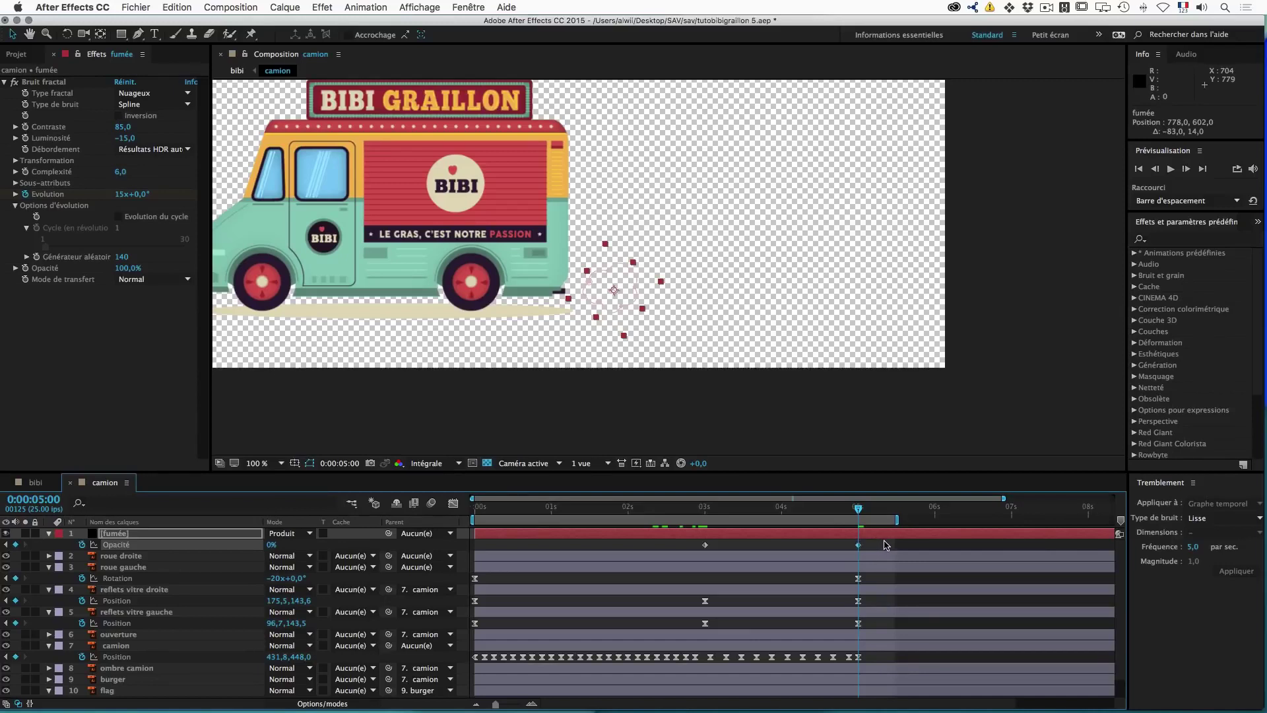
Step: Ease the final opacity keyframe of the fumée layer and lengthen its incoming influence in the speed graph
key(F9)
click(453, 502)
click(857, 539)
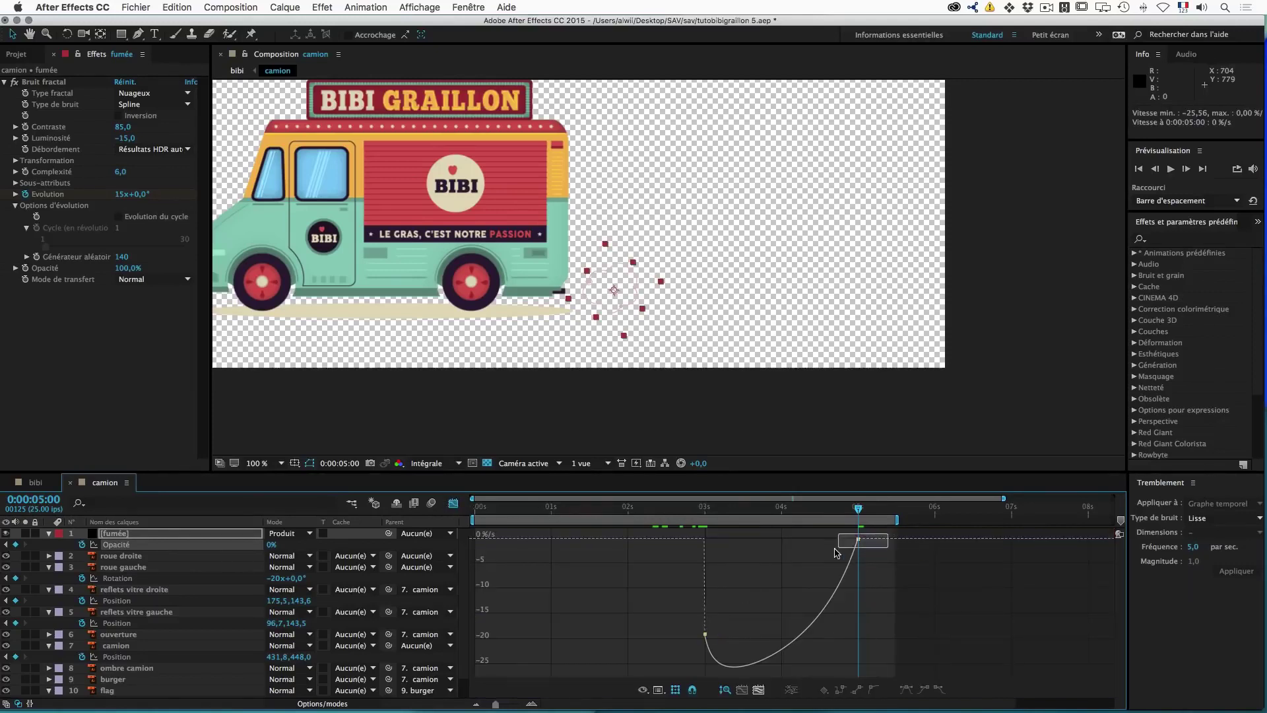
drag(832, 539, 815, 538)
click(452, 503)
Step: Hide the table droite and ombre table droite layers in the bibi composition and preview the smoke
click(46, 488)
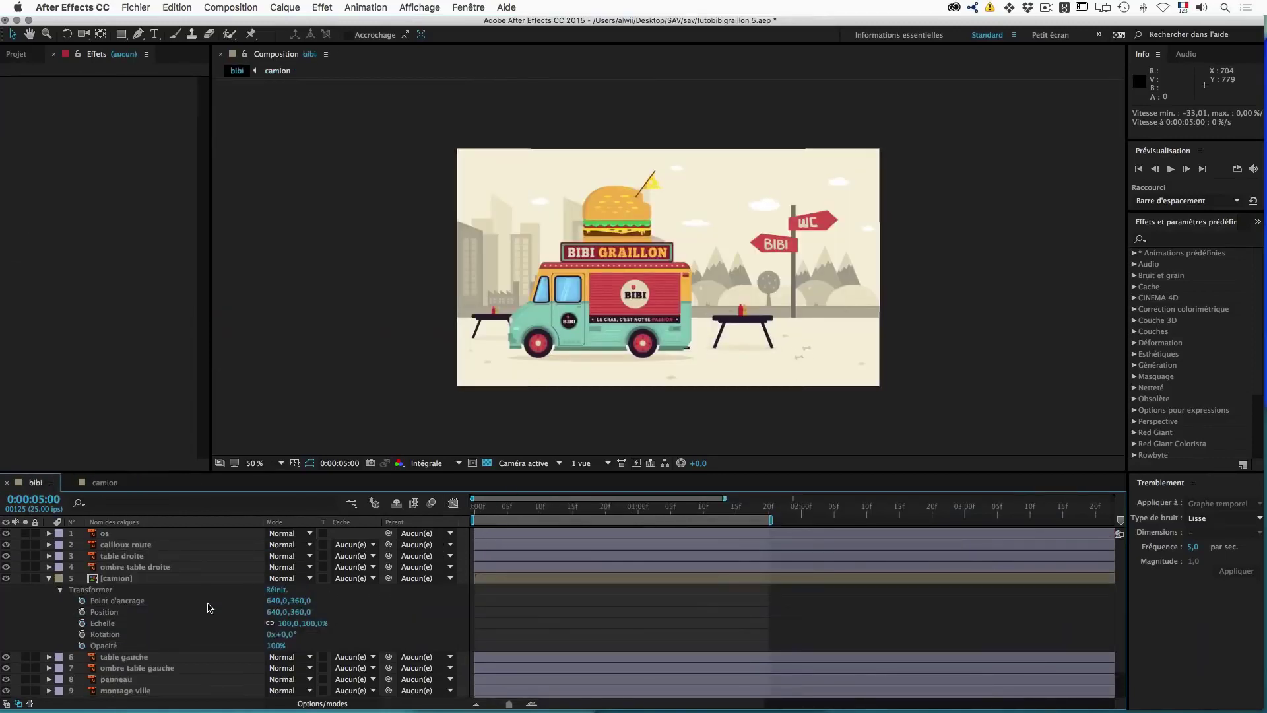
click(48, 578)
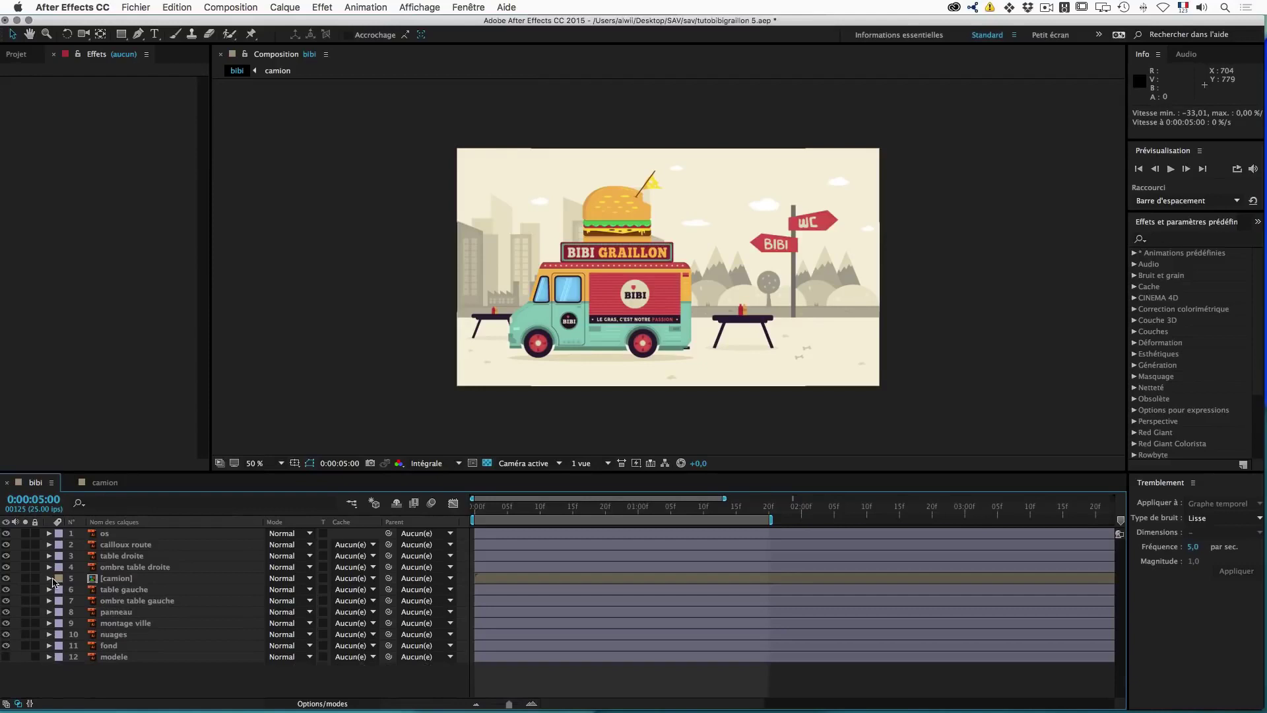
click(119, 557)
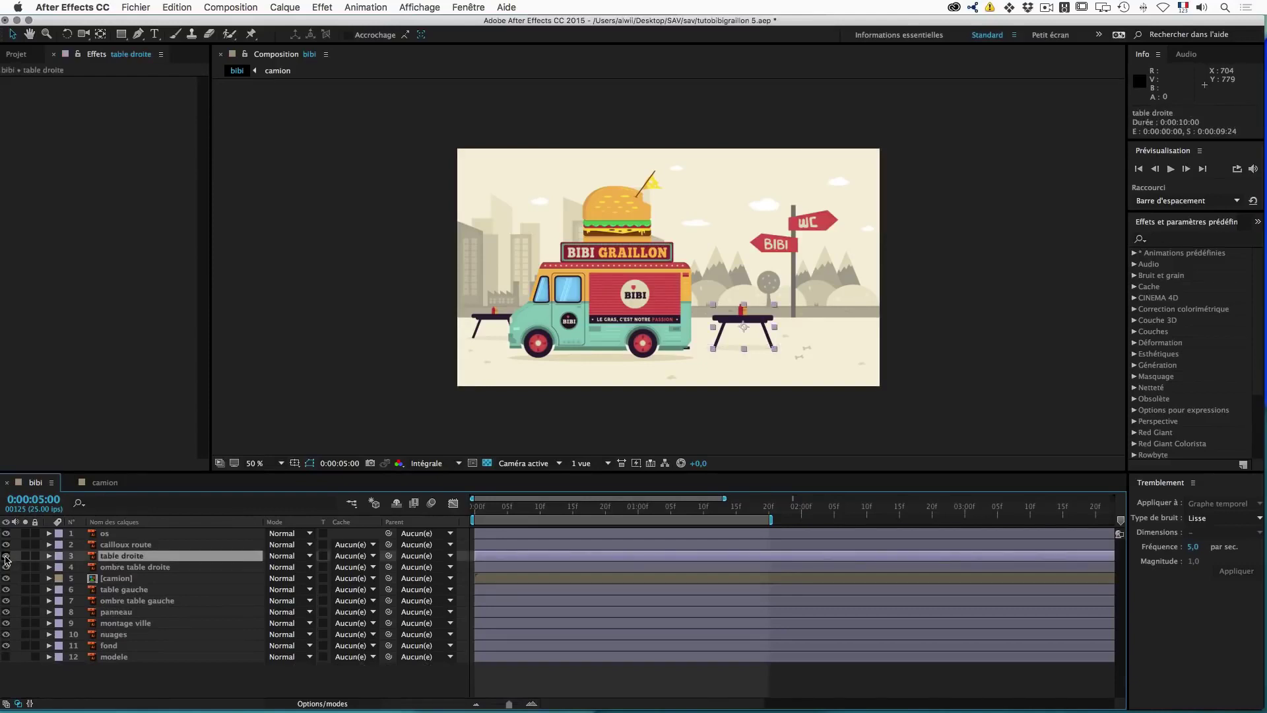
click(6, 556)
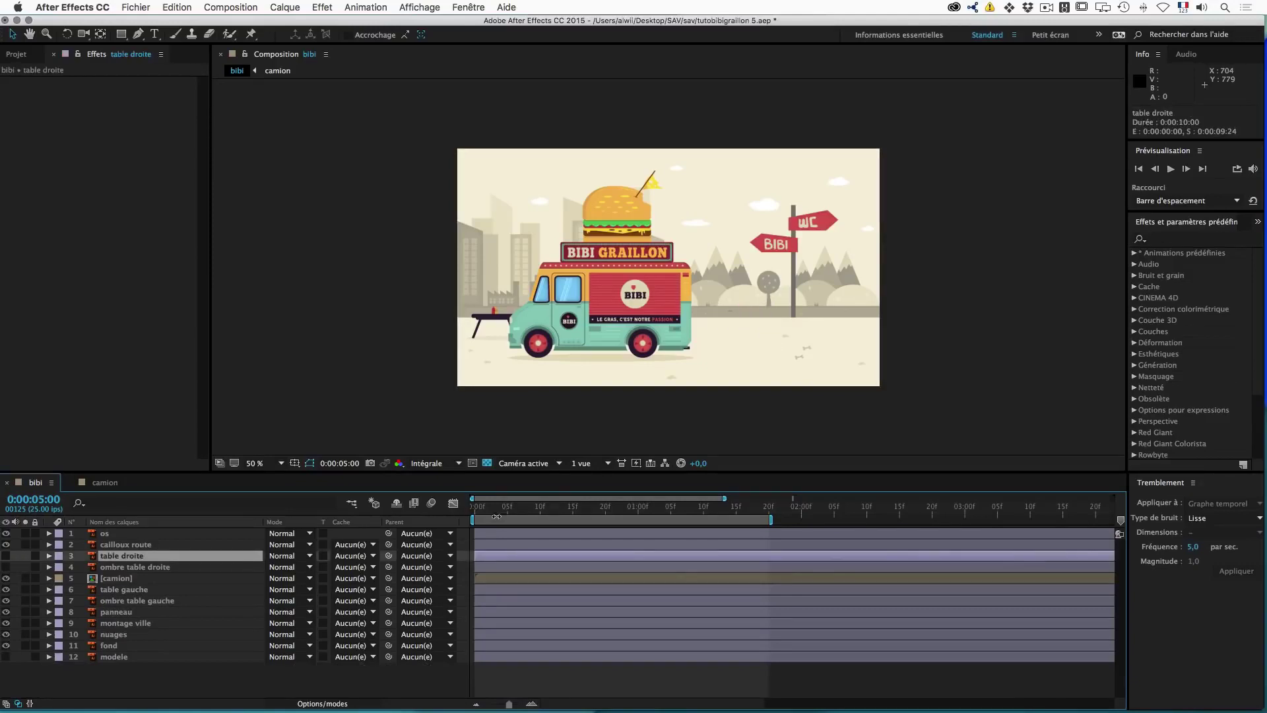
key(space)
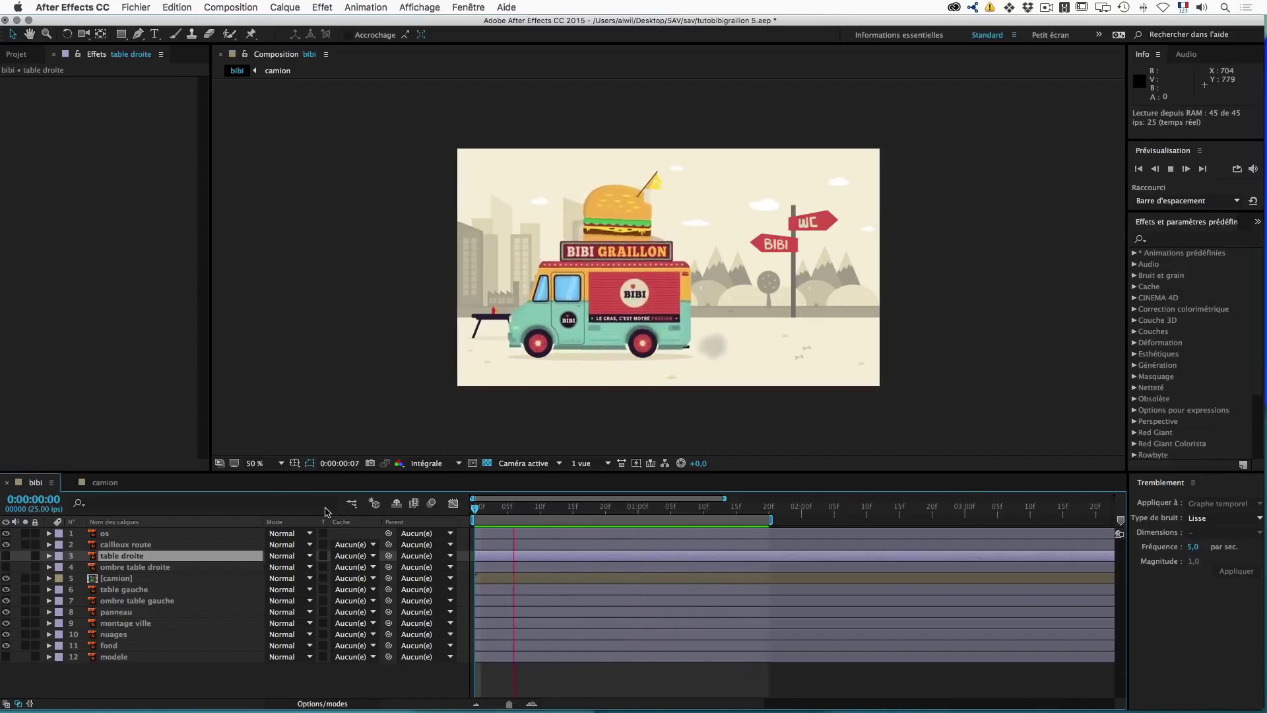
key(space)
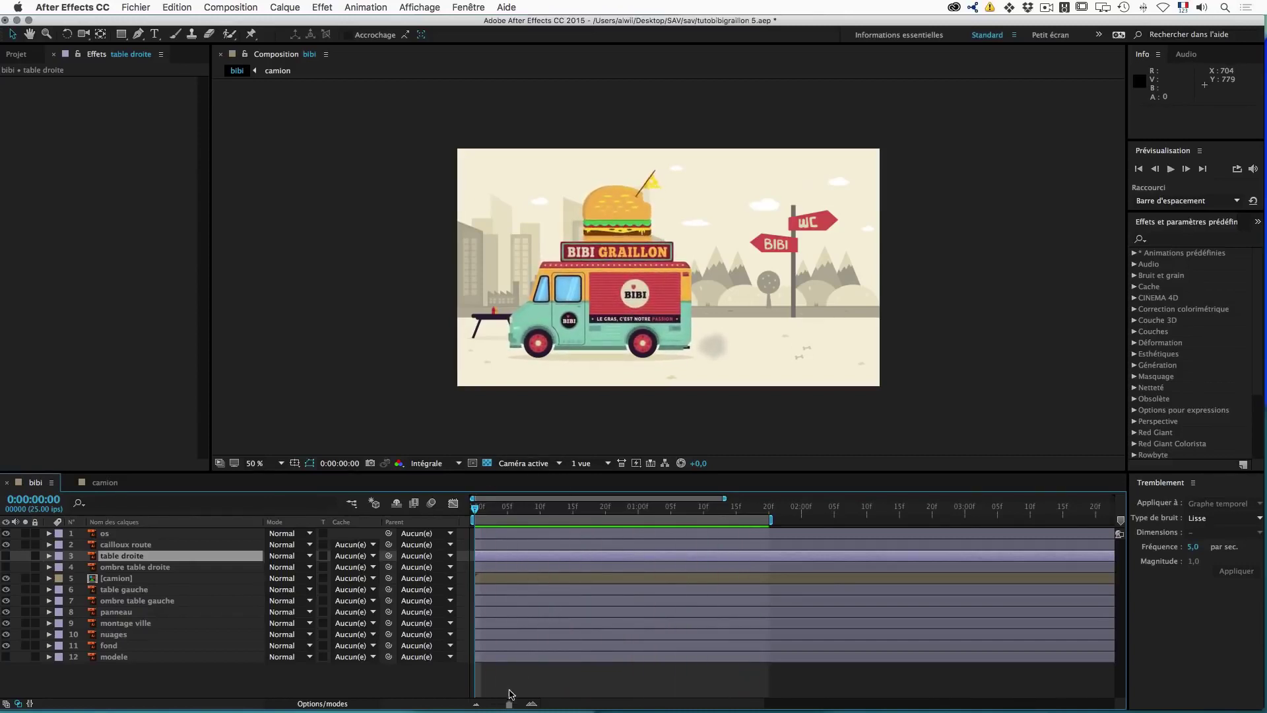
Step: Extend the bibi composition's work area to 5 seconds and preview the whole animation
drag(509, 704, 499, 705)
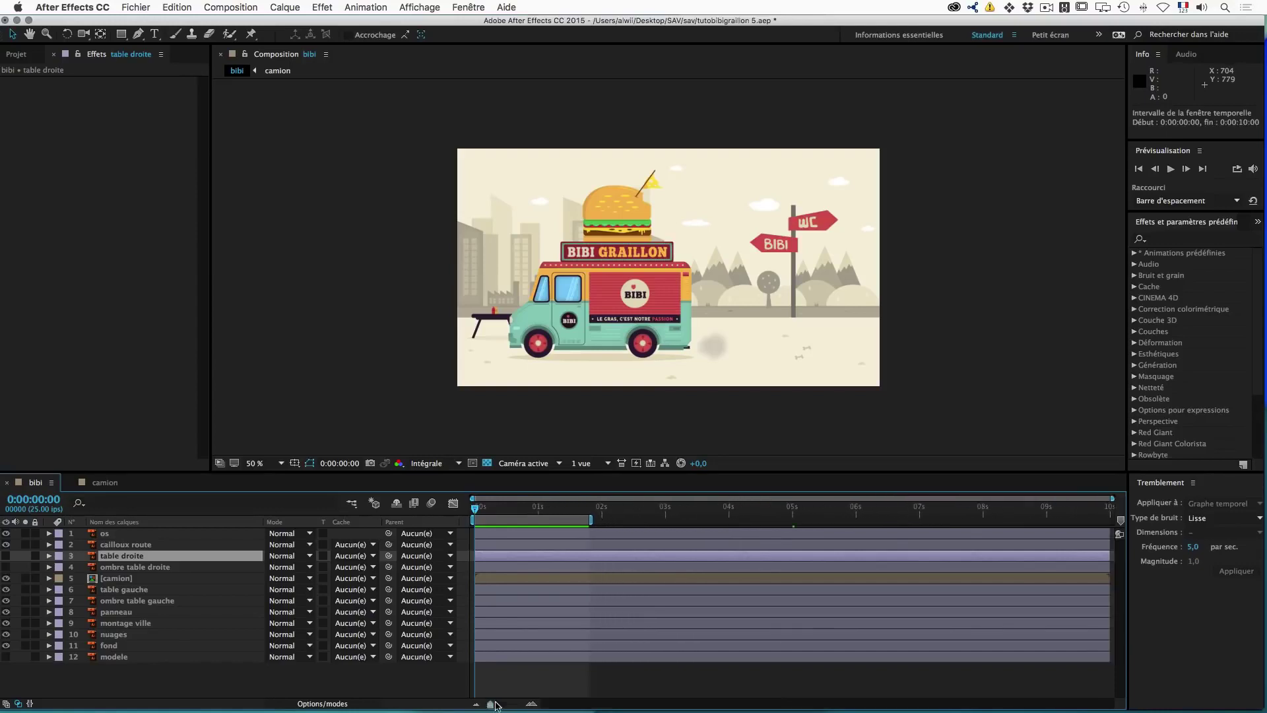
drag(590, 520, 796, 520)
key(ctrl+z)
key(space)
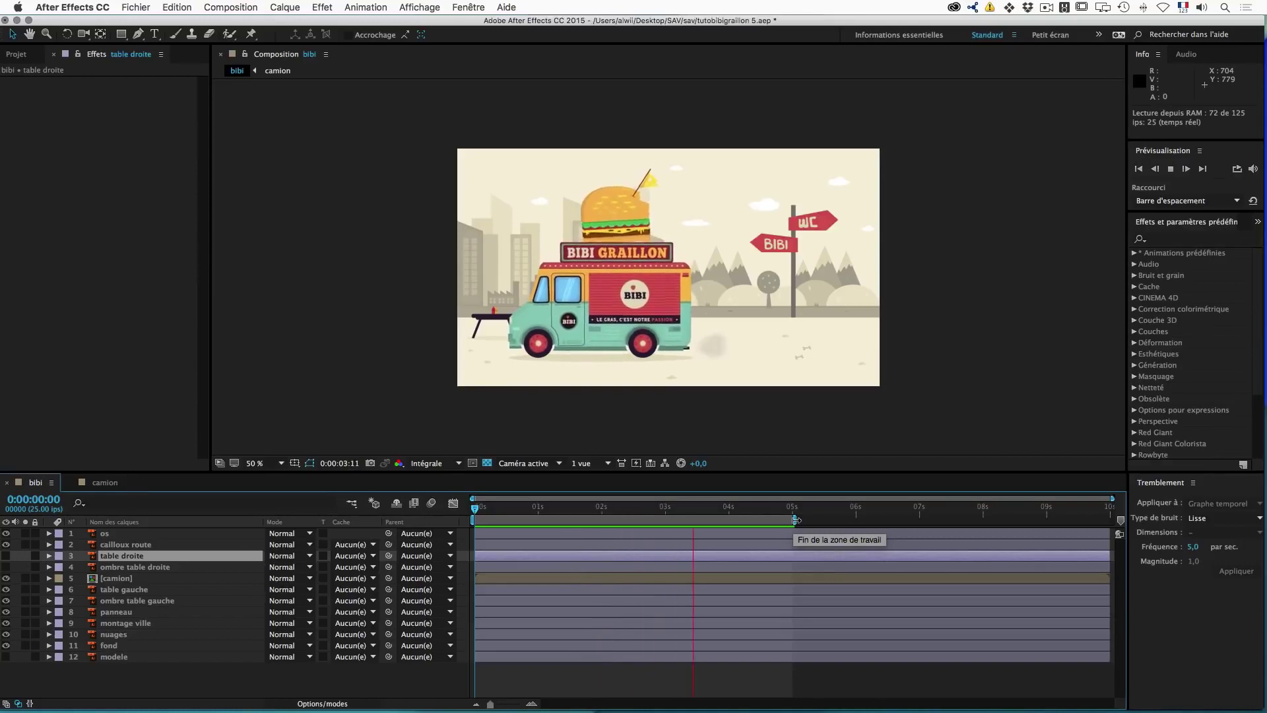
click(651, 517)
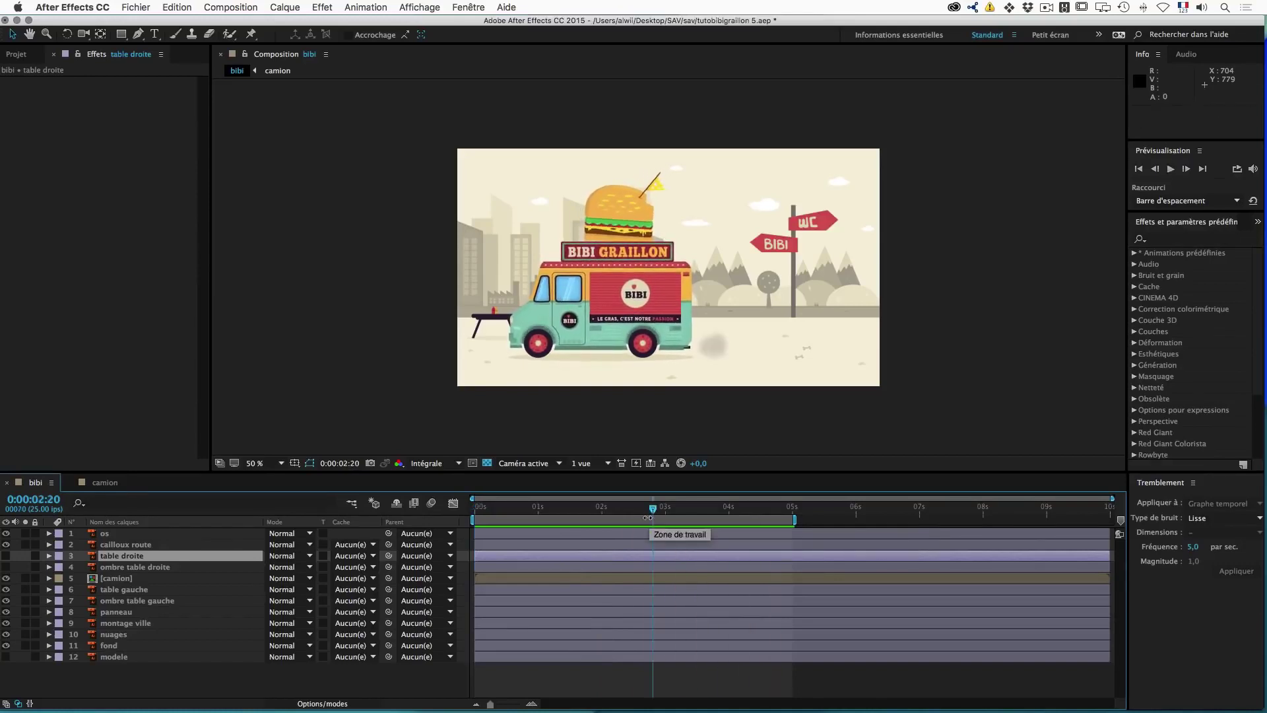
key(space)
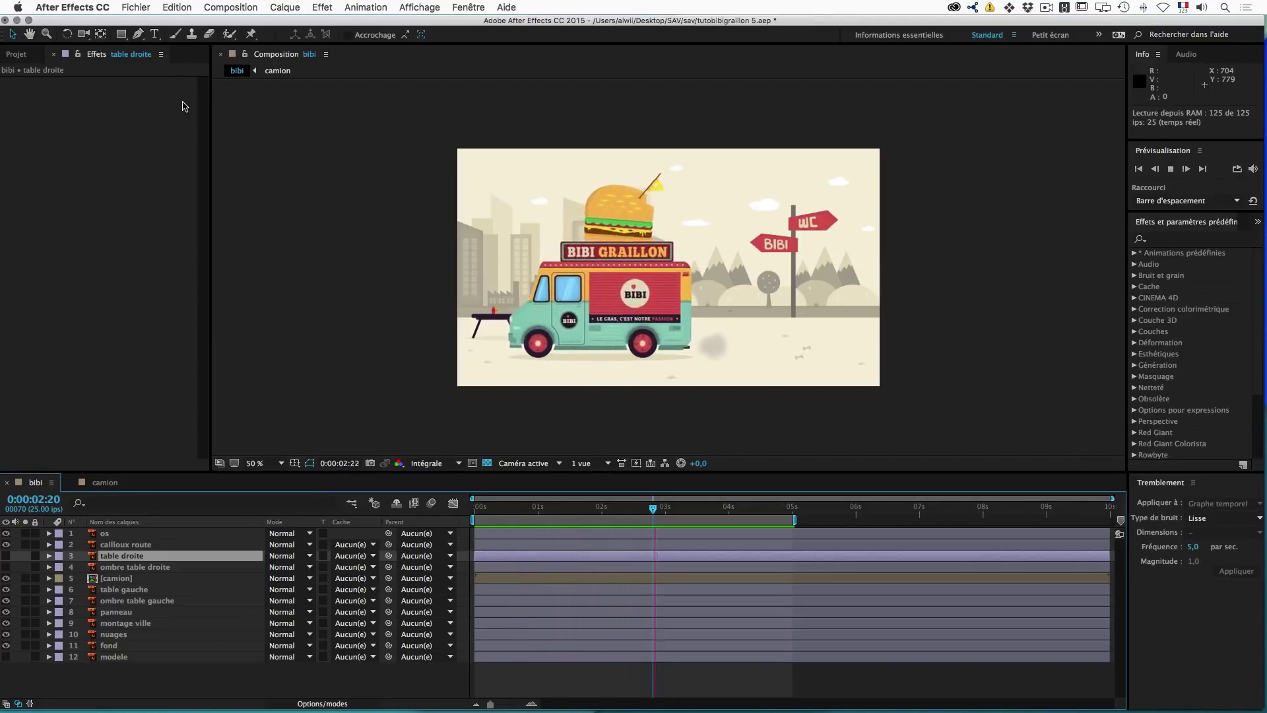
Step: Save the project as tutobibigraillon 7.aep and review the layers of the camion composition
key(super+alt+shift+s)
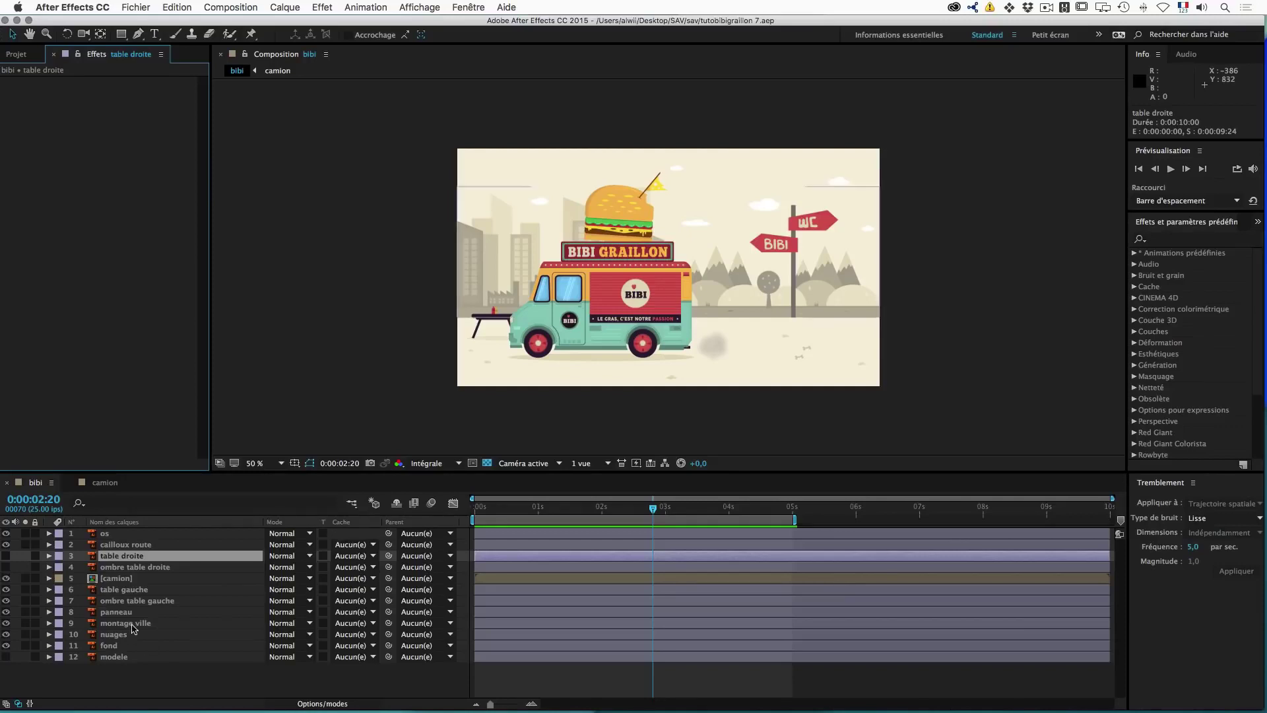
click(109, 484)
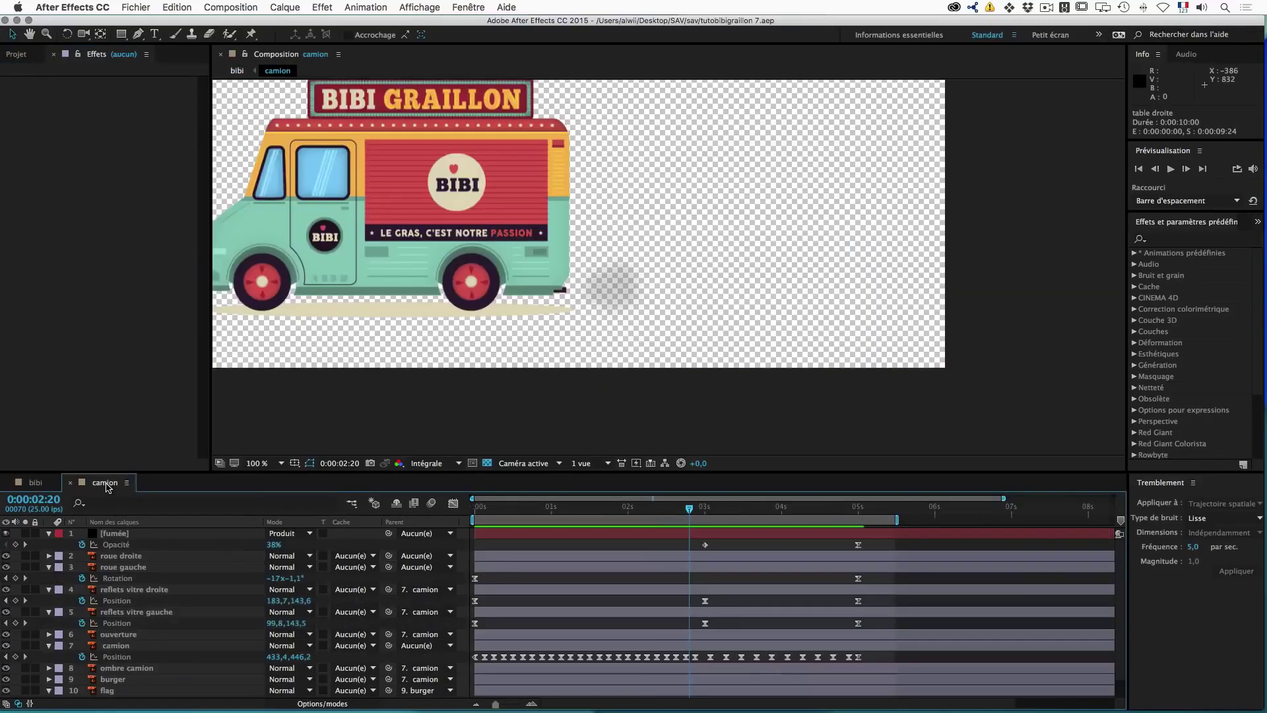
scroll(138, 576, down, 2)
scroll(147, 581, up, 2)
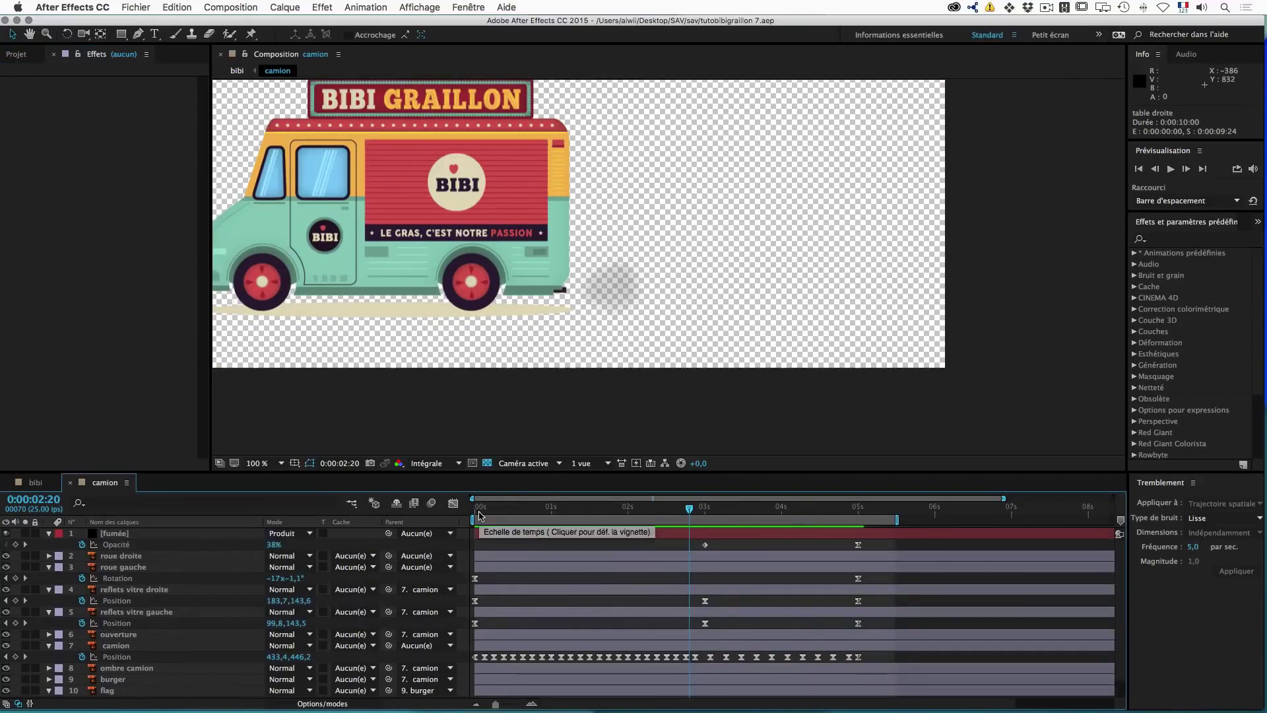
Step: Scrub through the truck animation in the bibi composition and select the camion layer
click(40, 483)
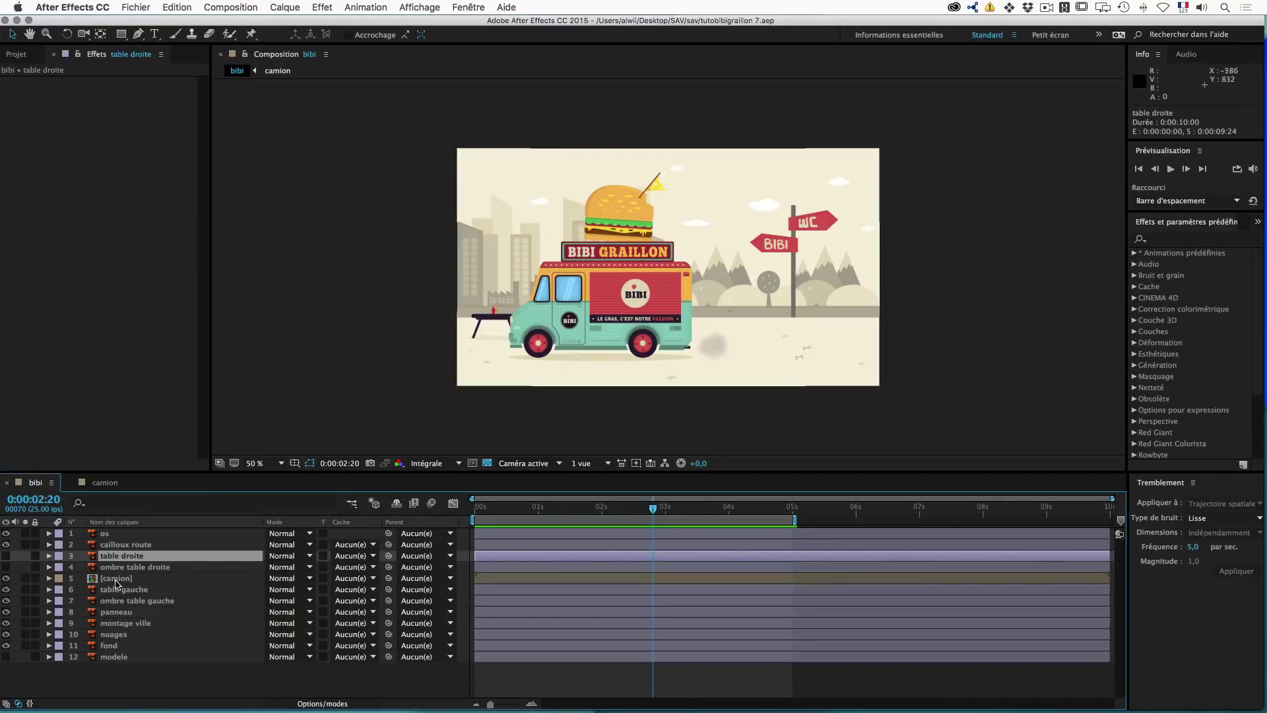
drag(653, 509, 700, 513)
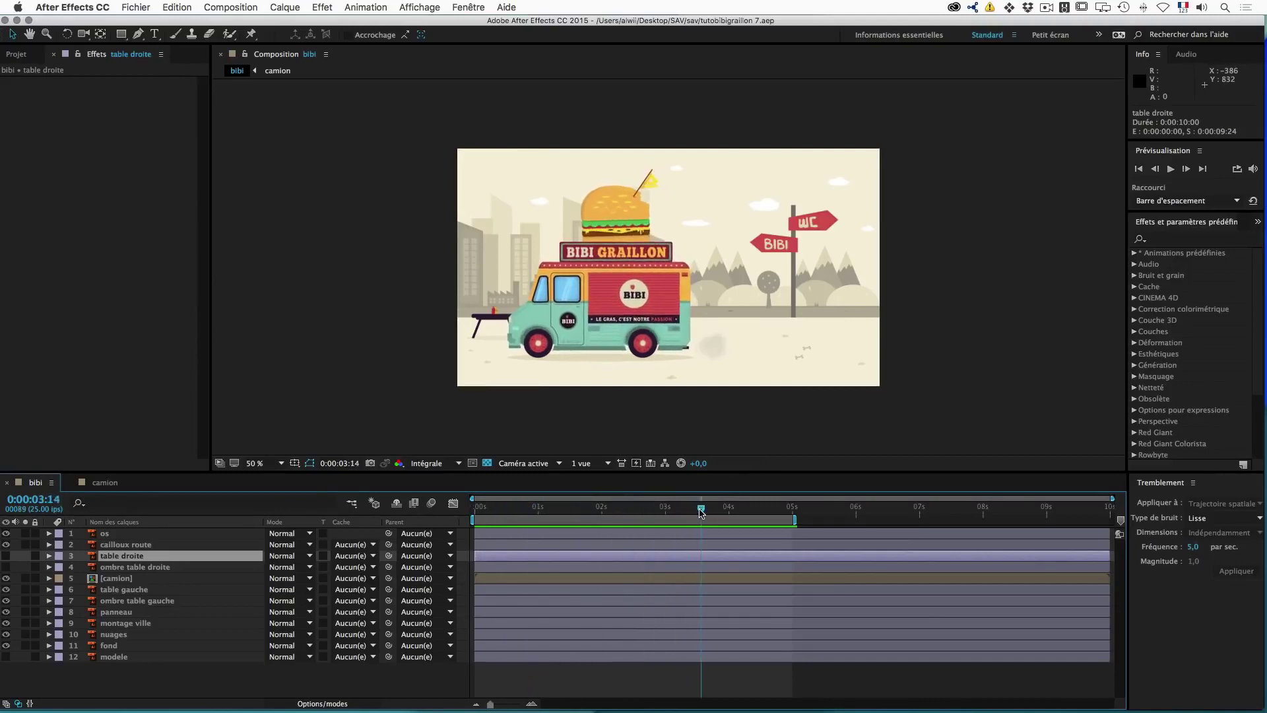
click(165, 578)
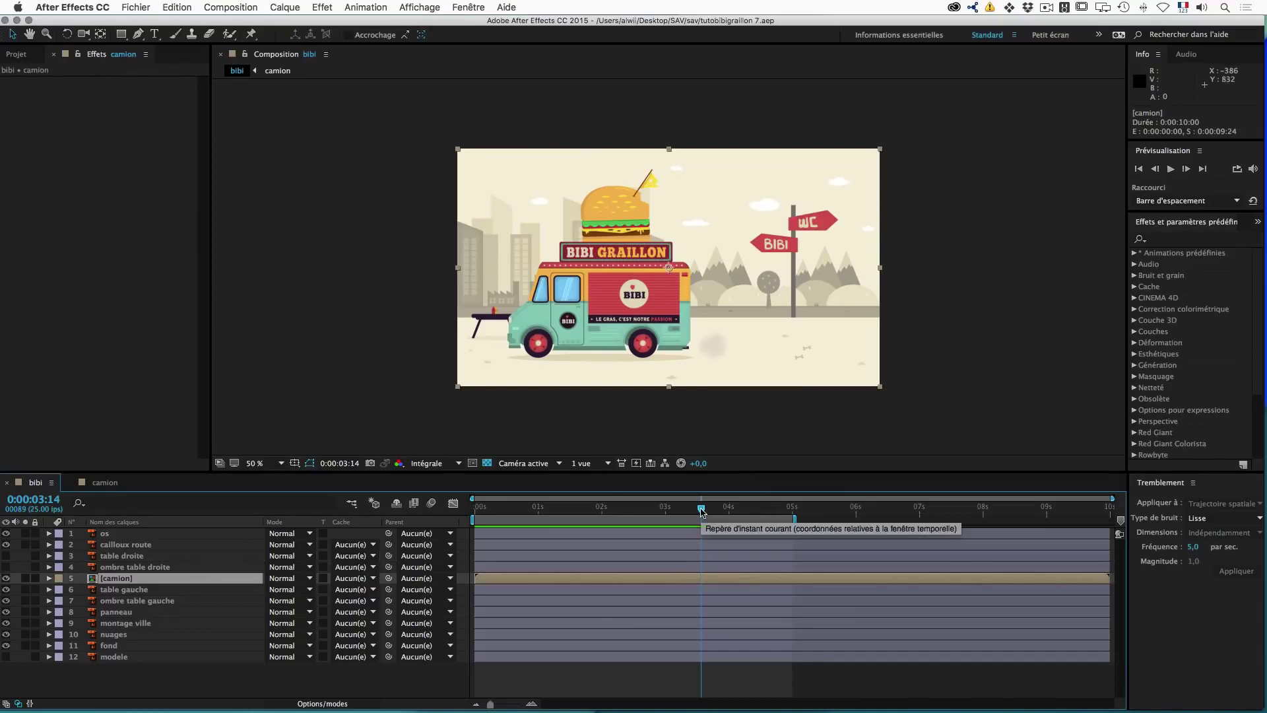
Step: Keyframe the camion layer's position at 0 seconds, and at 5 seconds with an X position of 1783
drag(701, 512, 467, 513)
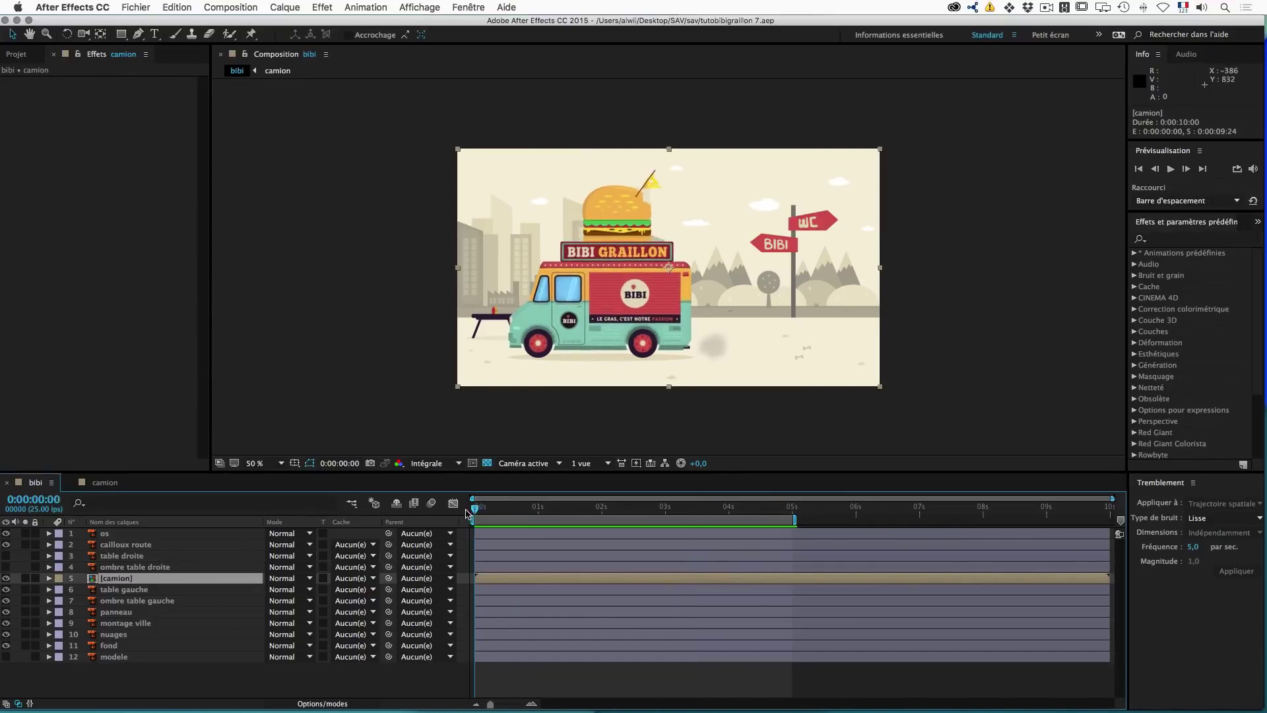
key(p)
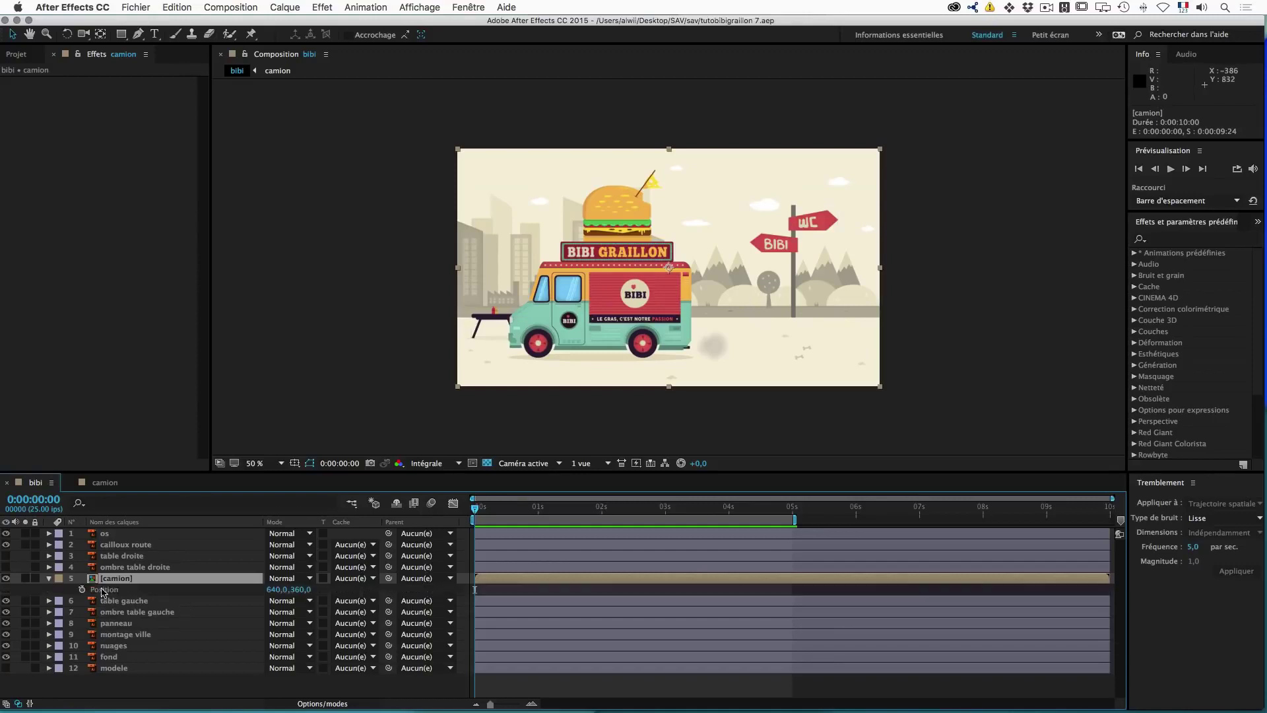
click(82, 589)
click(791, 507)
drag(276, 589, 1026, 598)
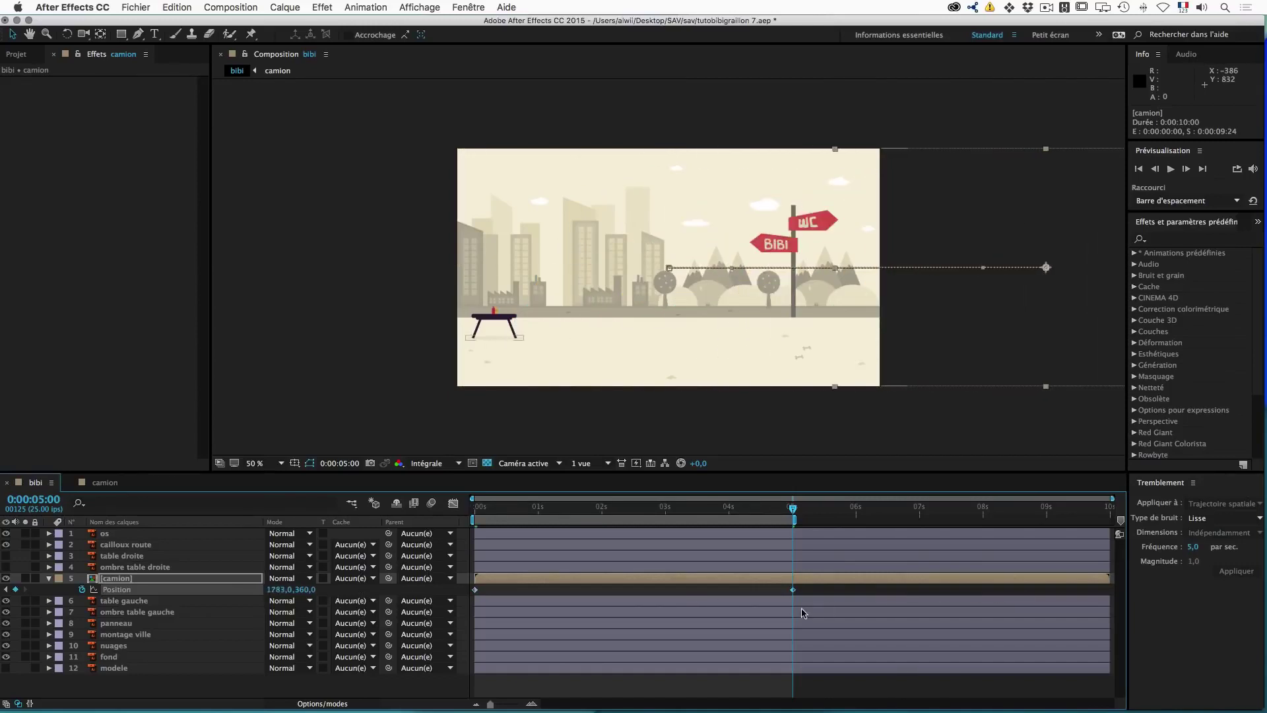
Step: Reverse the camion layer's two position keyframes in time so the truck drives in from off-screen
right_click(475, 589)
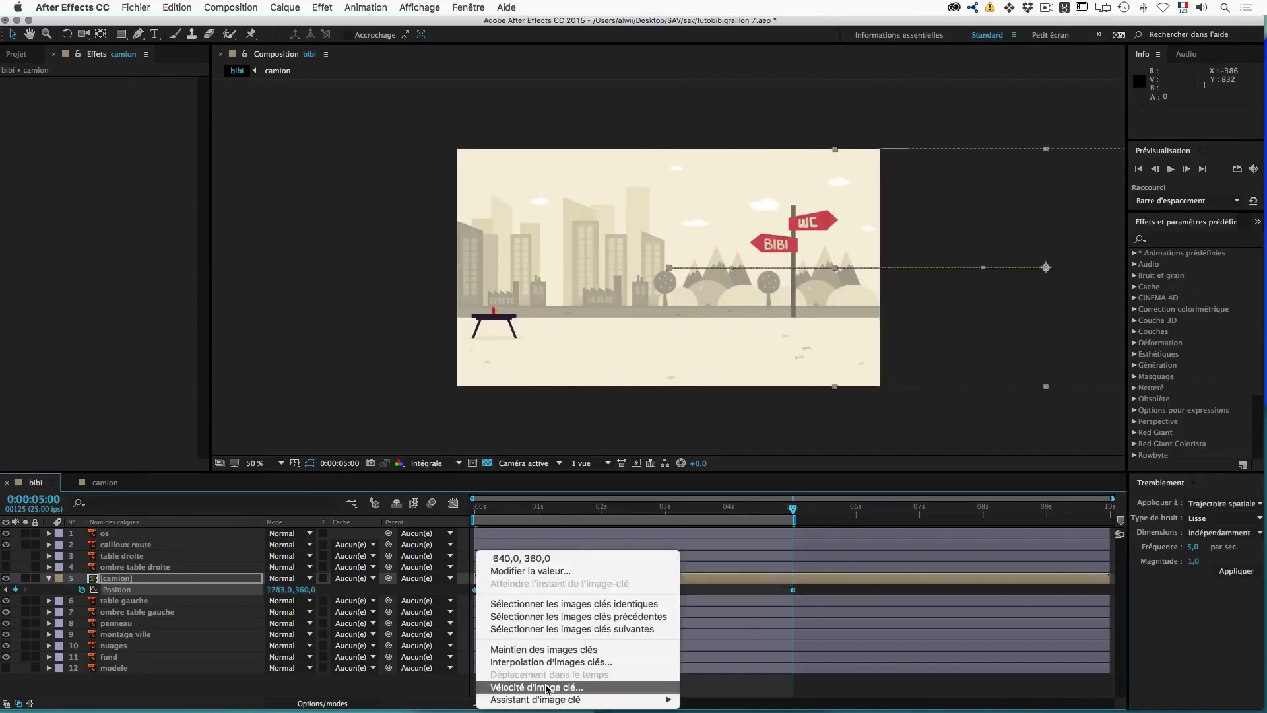
mouse_move(580, 699)
click(739, 668)
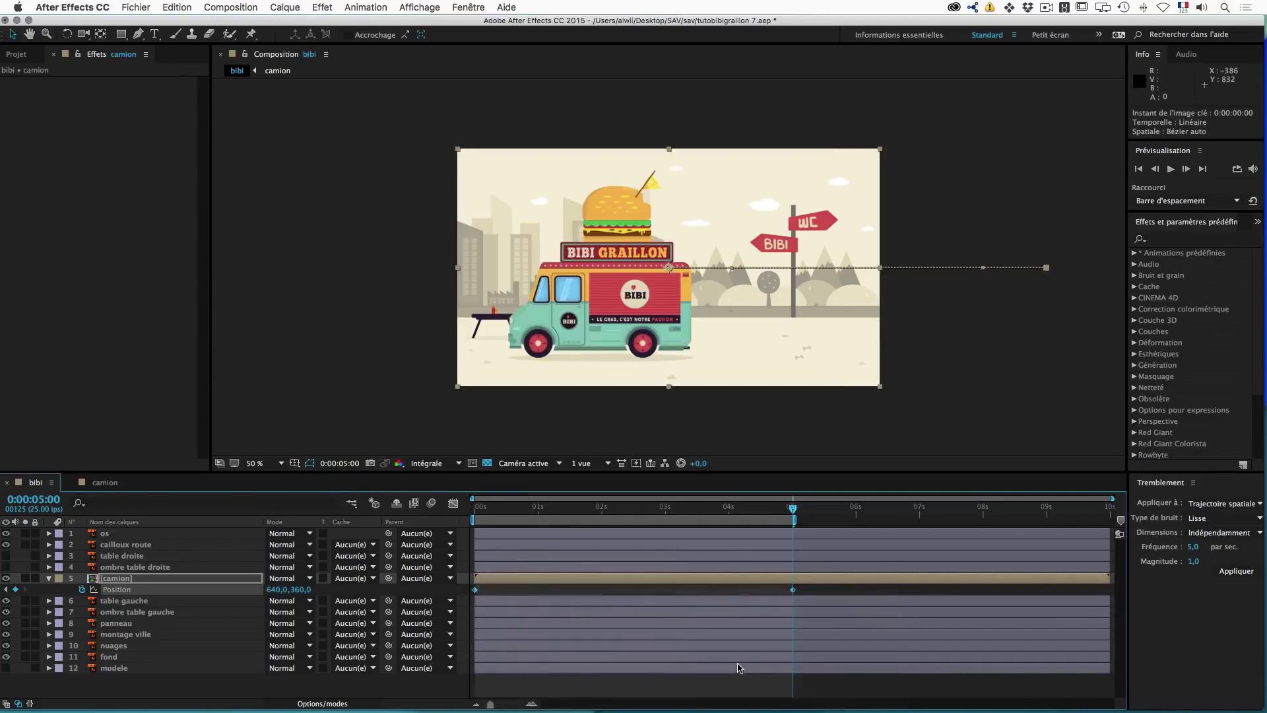
Step: Ease the camion position keyframes, lengthen the final keyframe's incoming influence in the speed graph, and preview the truck's arrival
click(452, 502)
drag(876, 624, 634, 666)
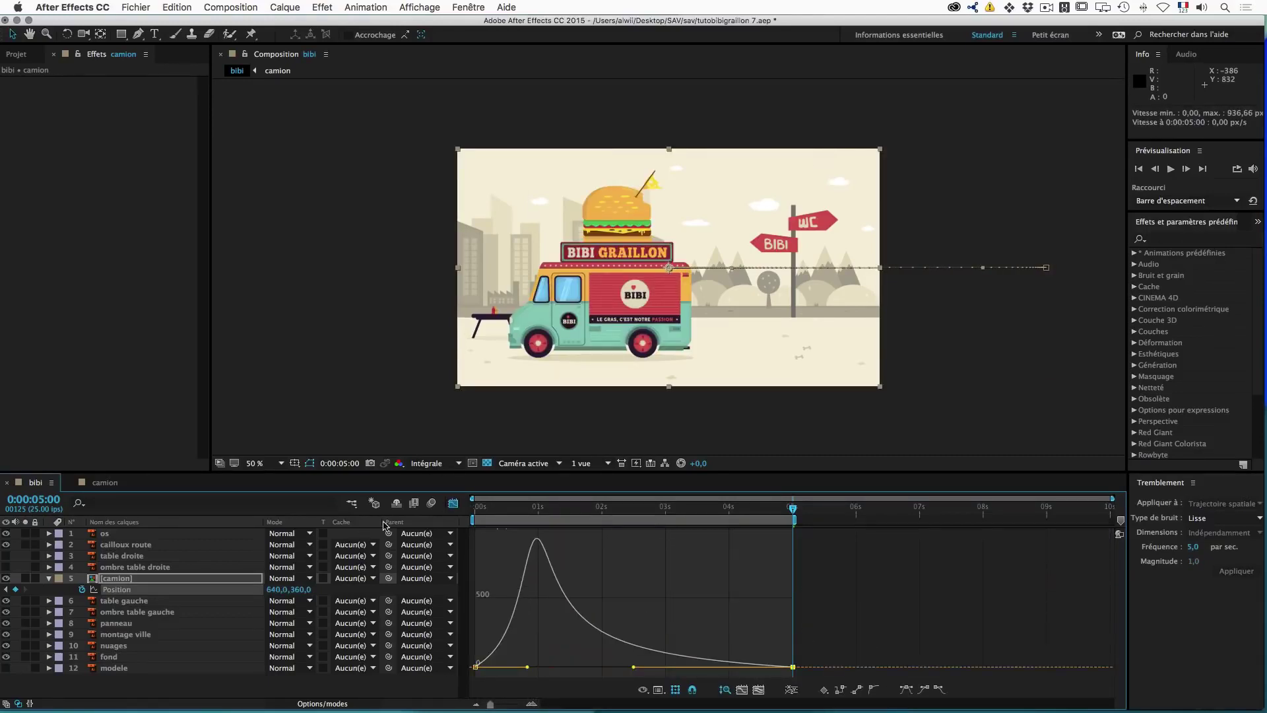
click(453, 502)
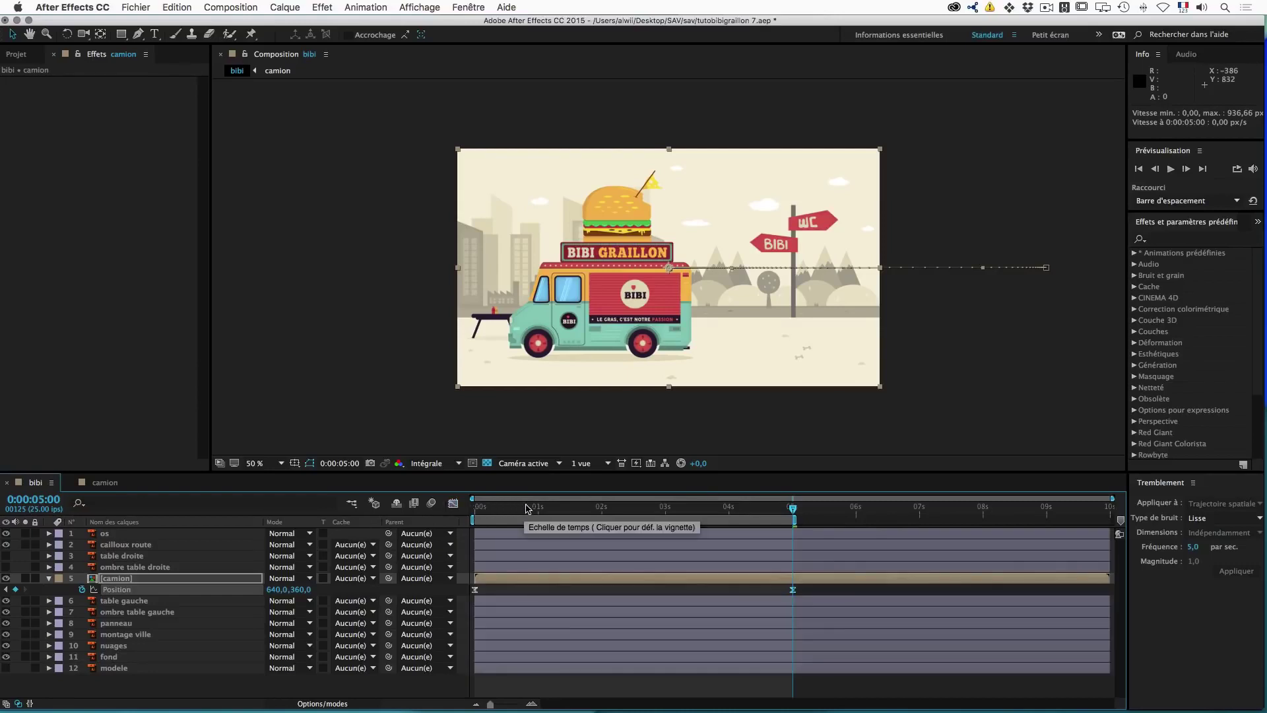
key(Home)
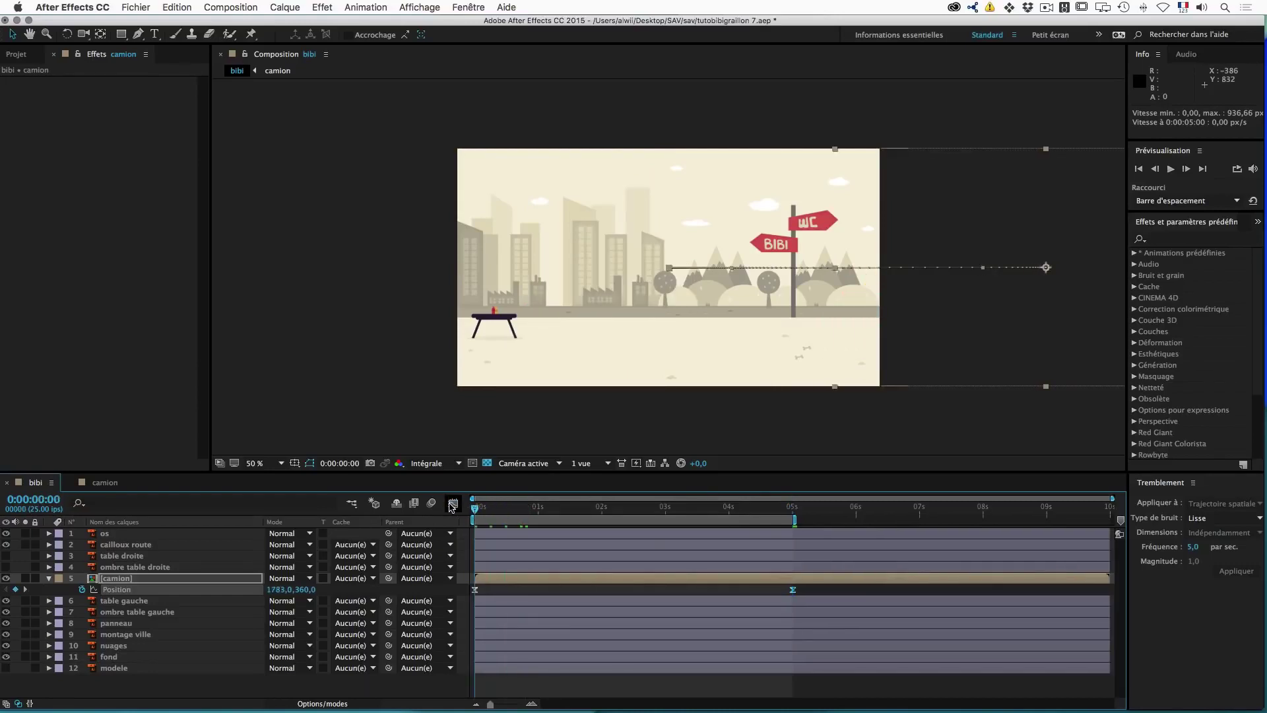
key(space)
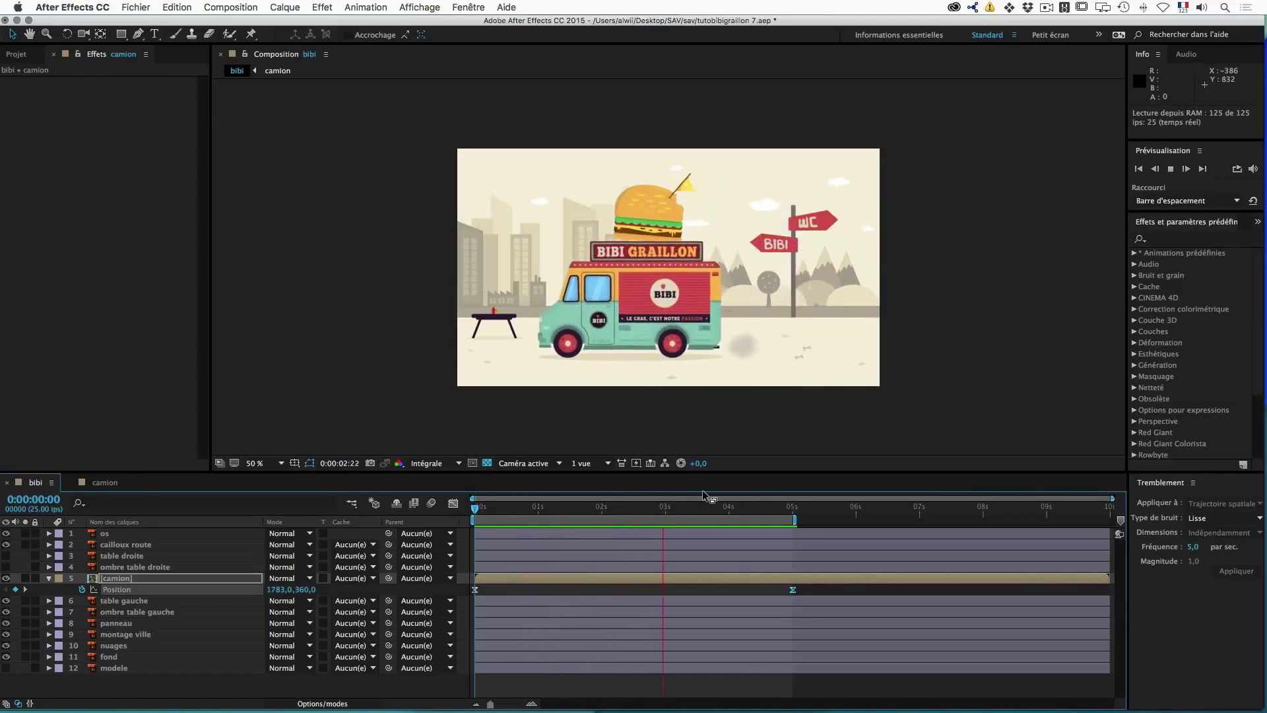
Step: Try moving the camion layer to an X position of 221 at 5 seconds and undo the move
click(518, 508)
drag(518, 510, 793, 514)
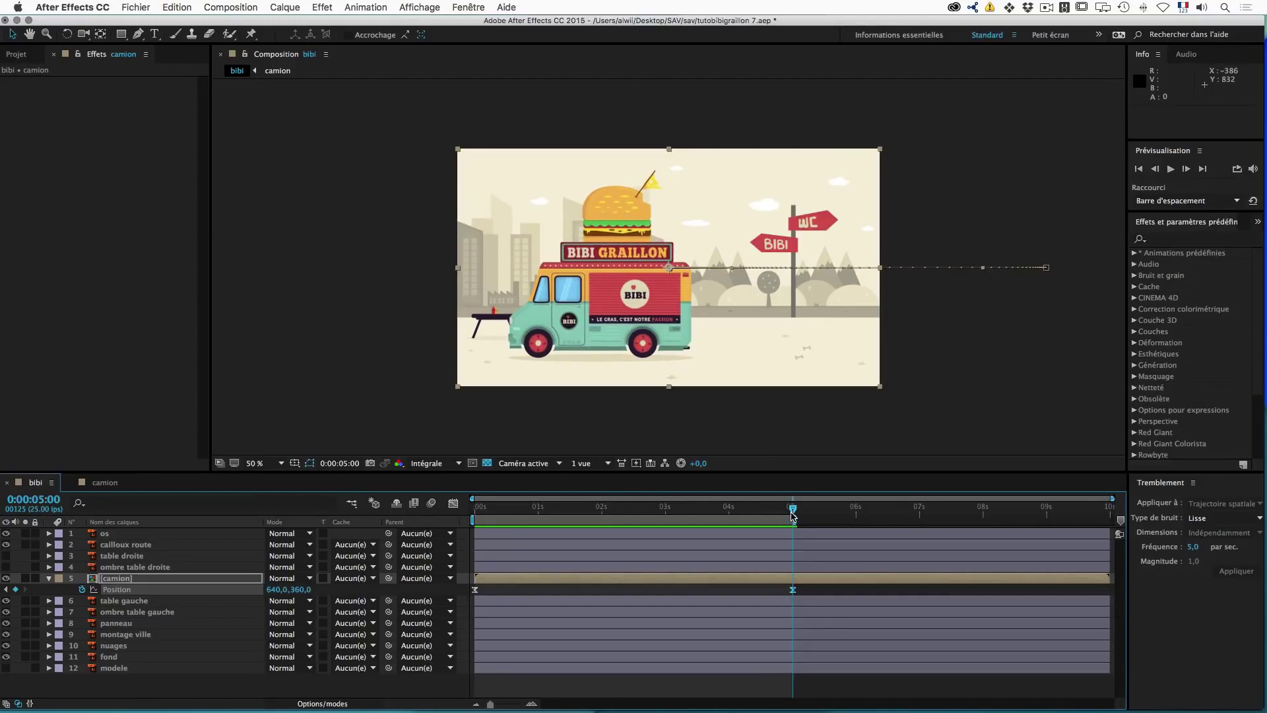
drag(271, 589, 5, 590)
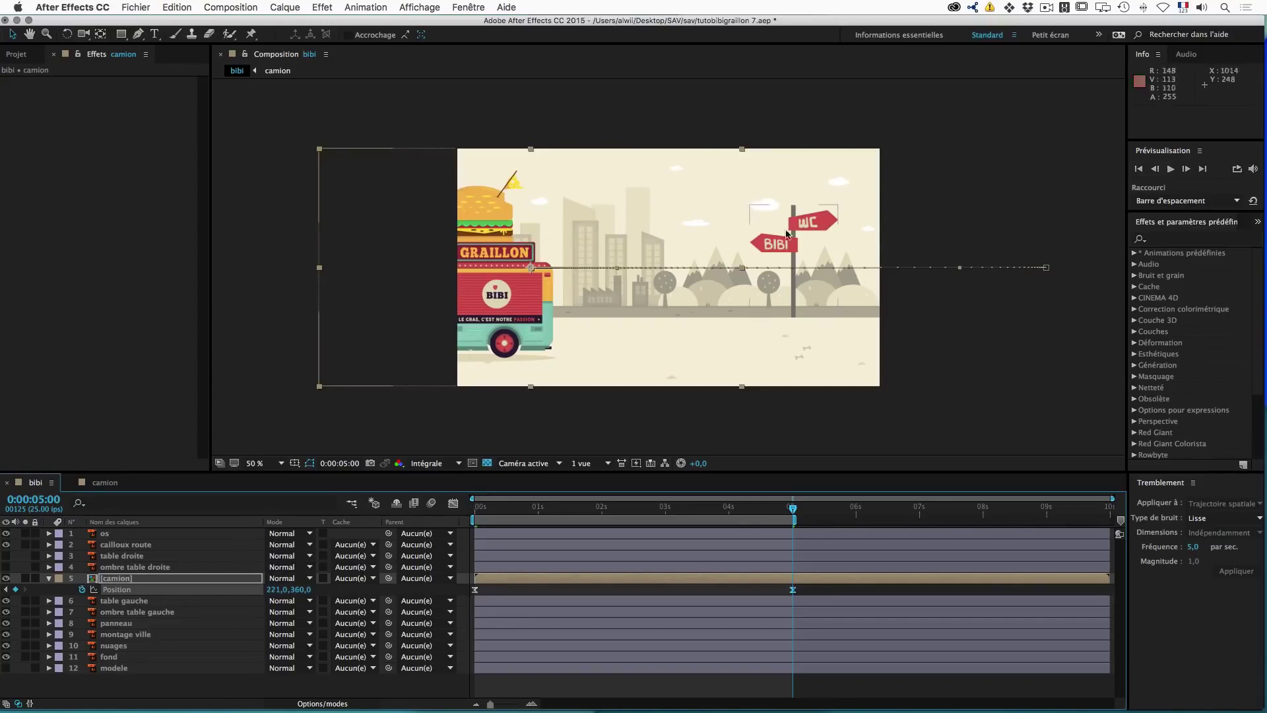
key(super+z)
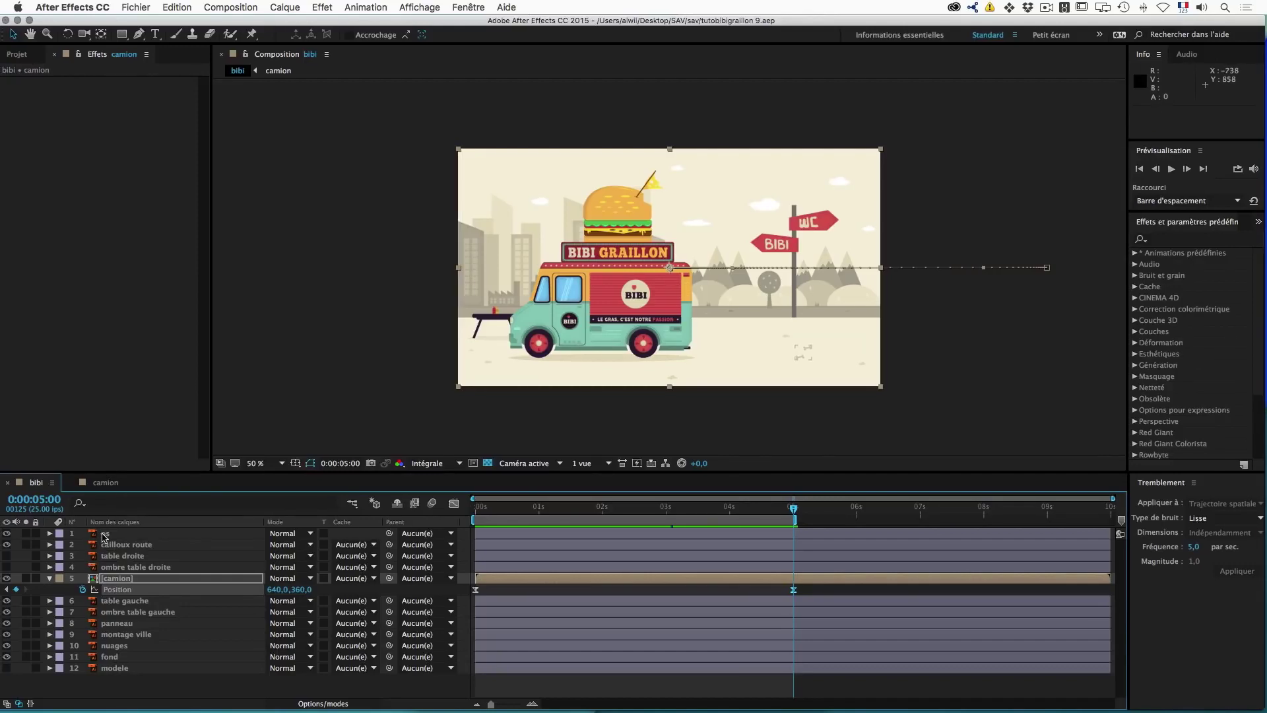
Step: Hide the os, cailloux route, table gauche, ombre table gauche, panneau and nuages layers
drag(7, 533, 7, 545)
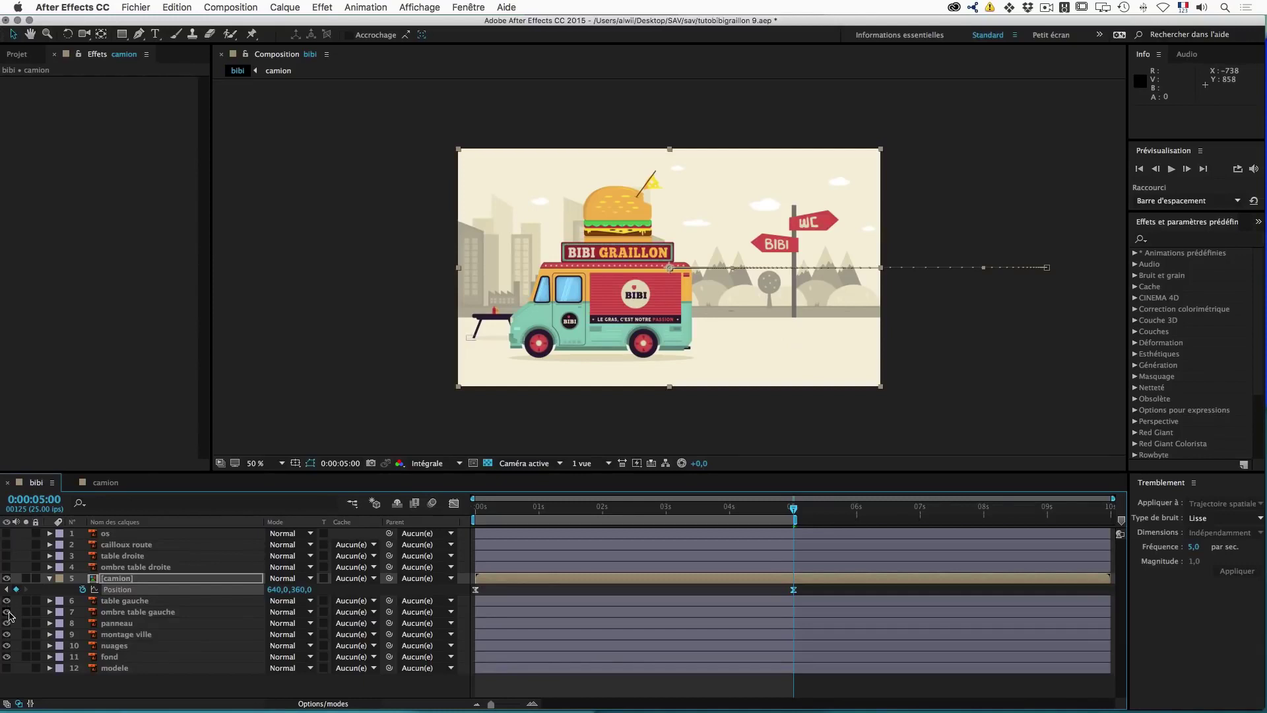
click(7, 600)
drag(7, 611, 7, 623)
click(7, 646)
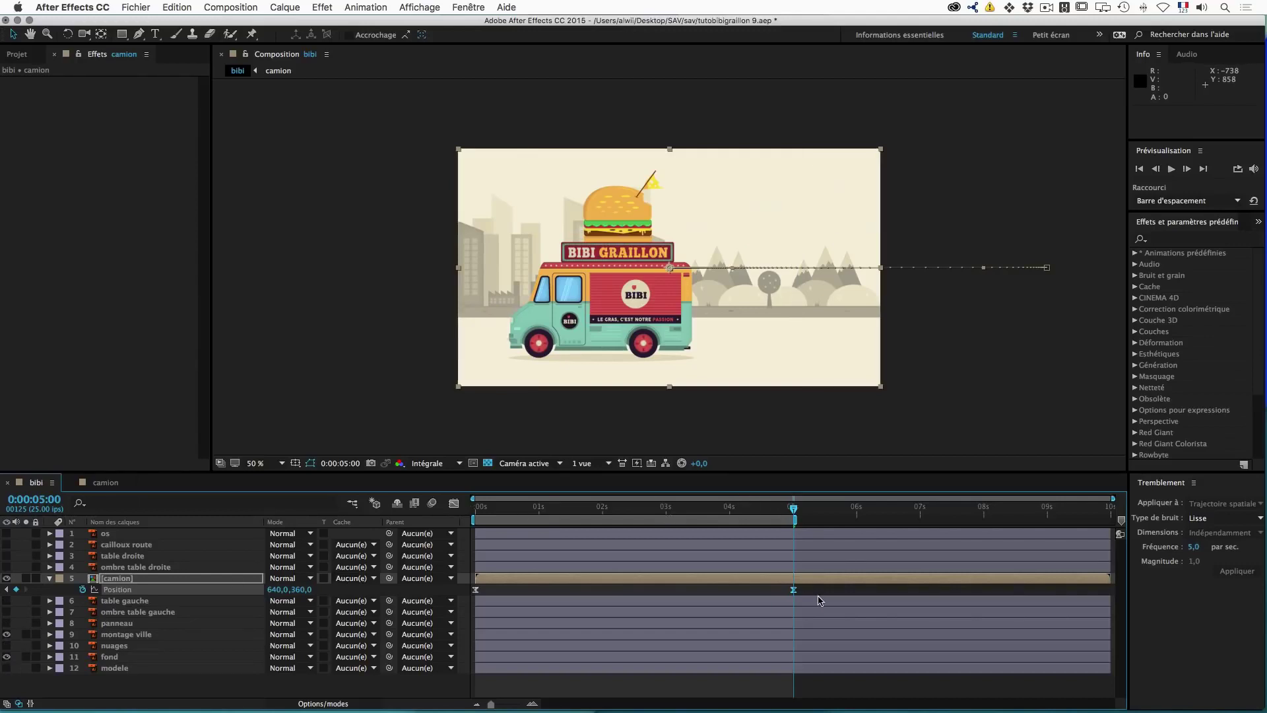
Step: Delete both position keyframes of the camion layer and return to the first frame
drag(807, 591, 472, 601)
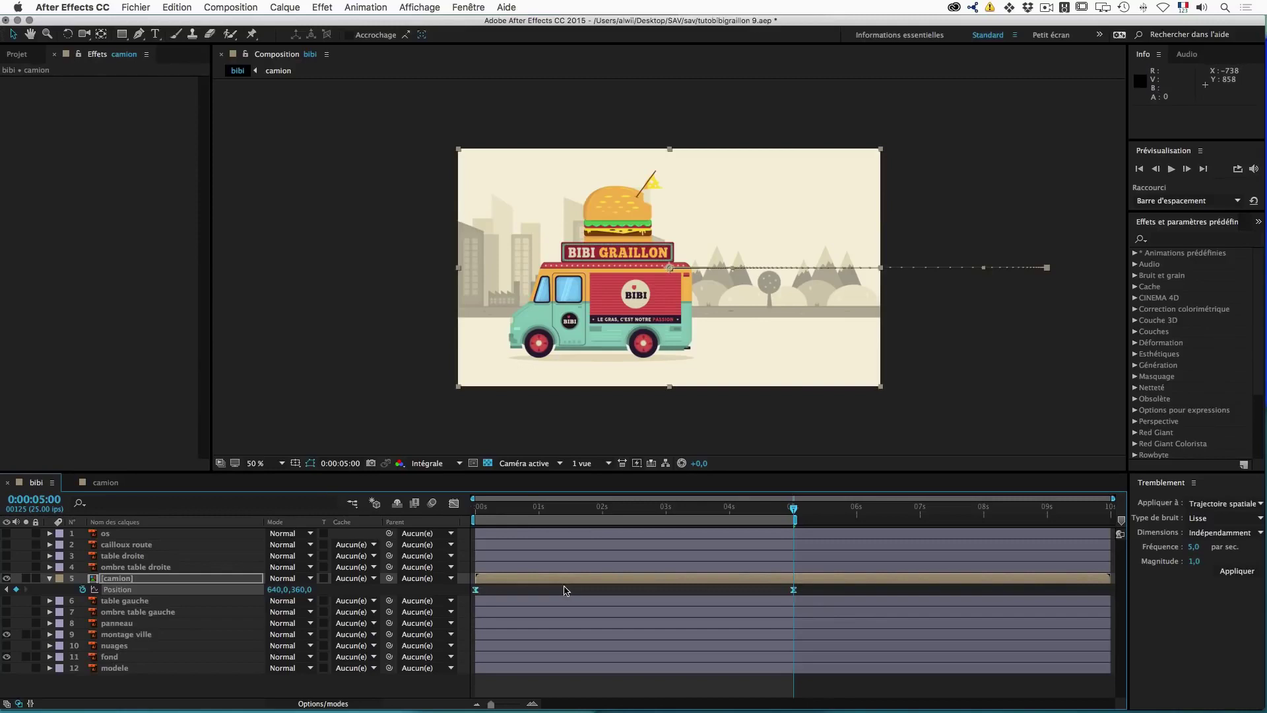
key(Delete)
drag(793, 514, 468, 514)
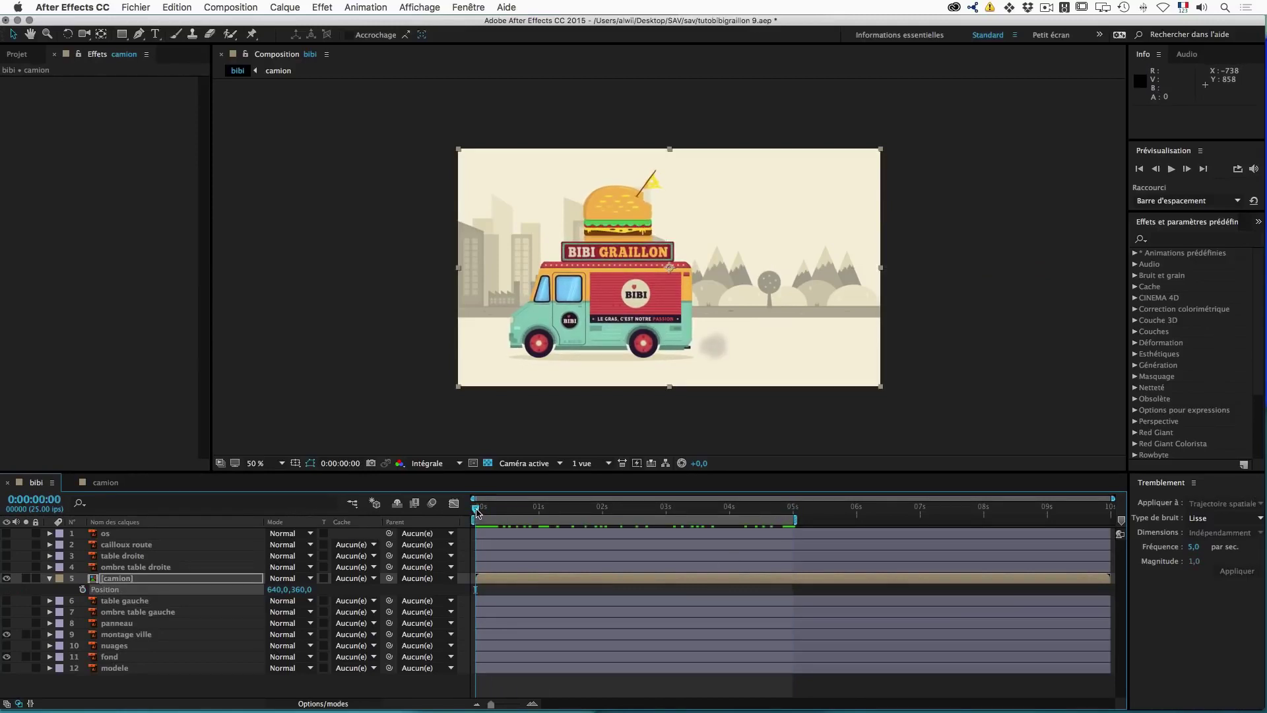
Step: Try shifting the montage ville layer to an X position of about 1079 and undo the shift
click(119, 635)
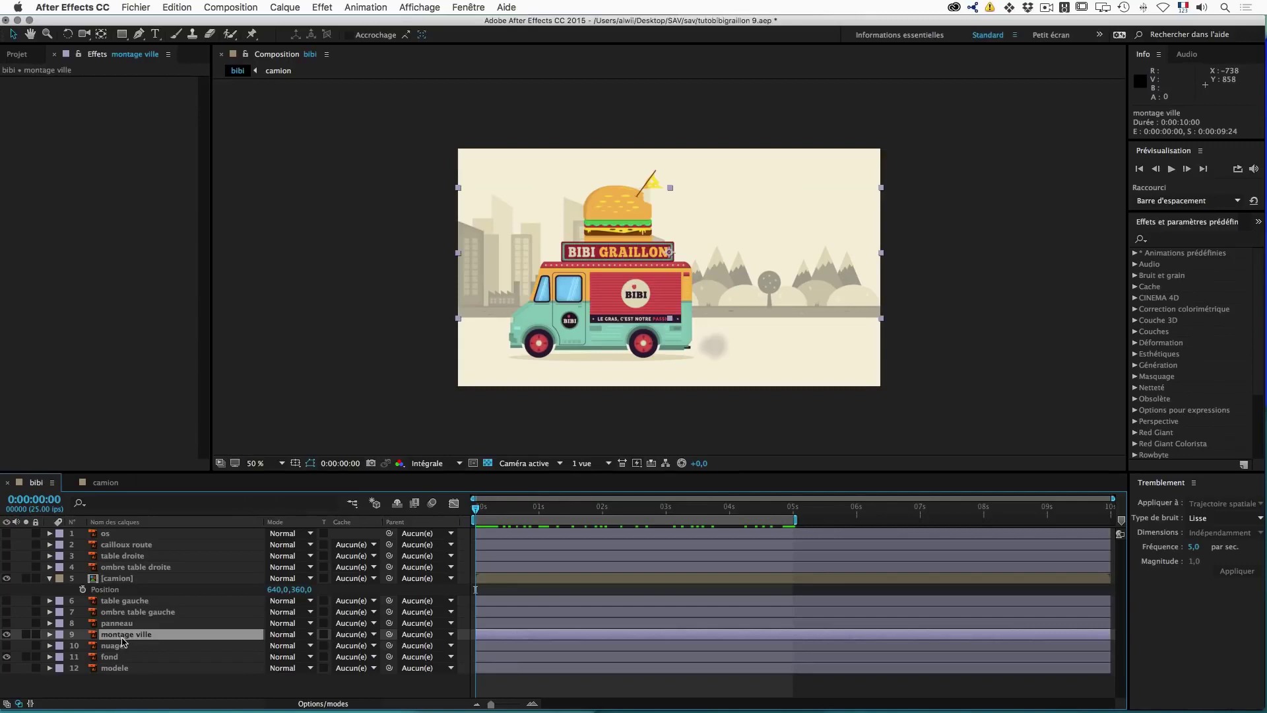
key(p)
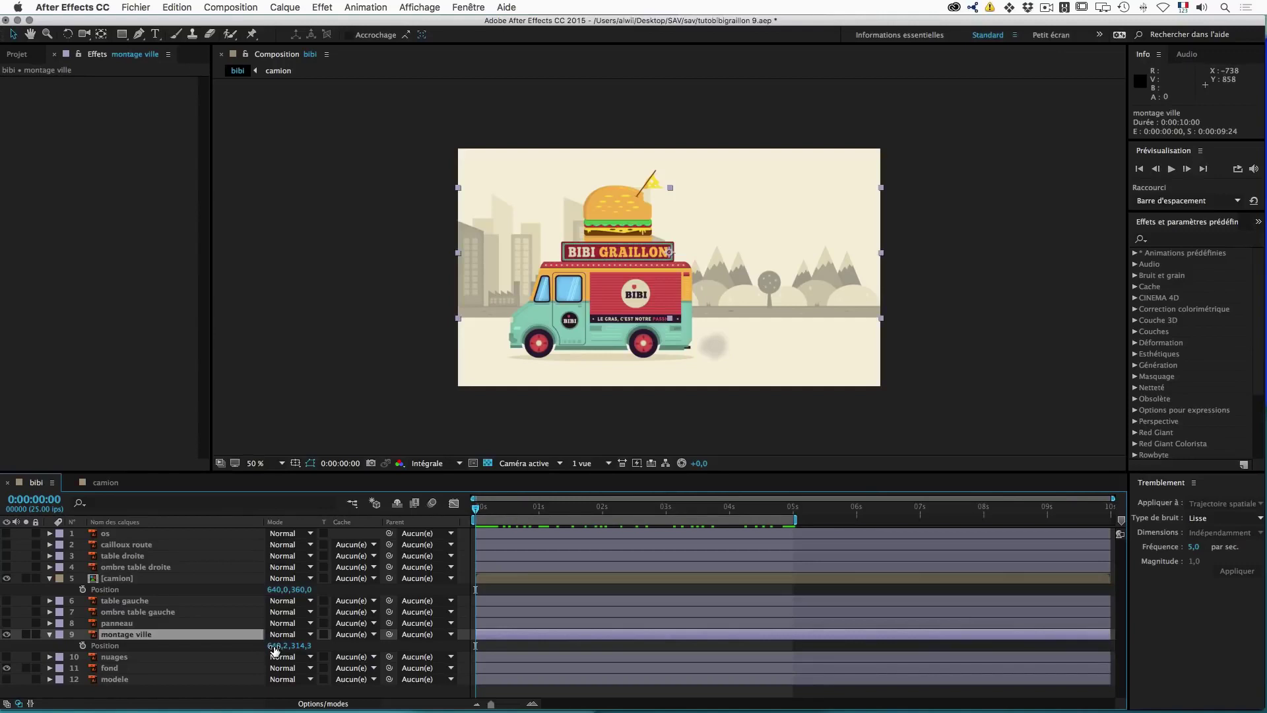
drag(273, 645, 605, 692)
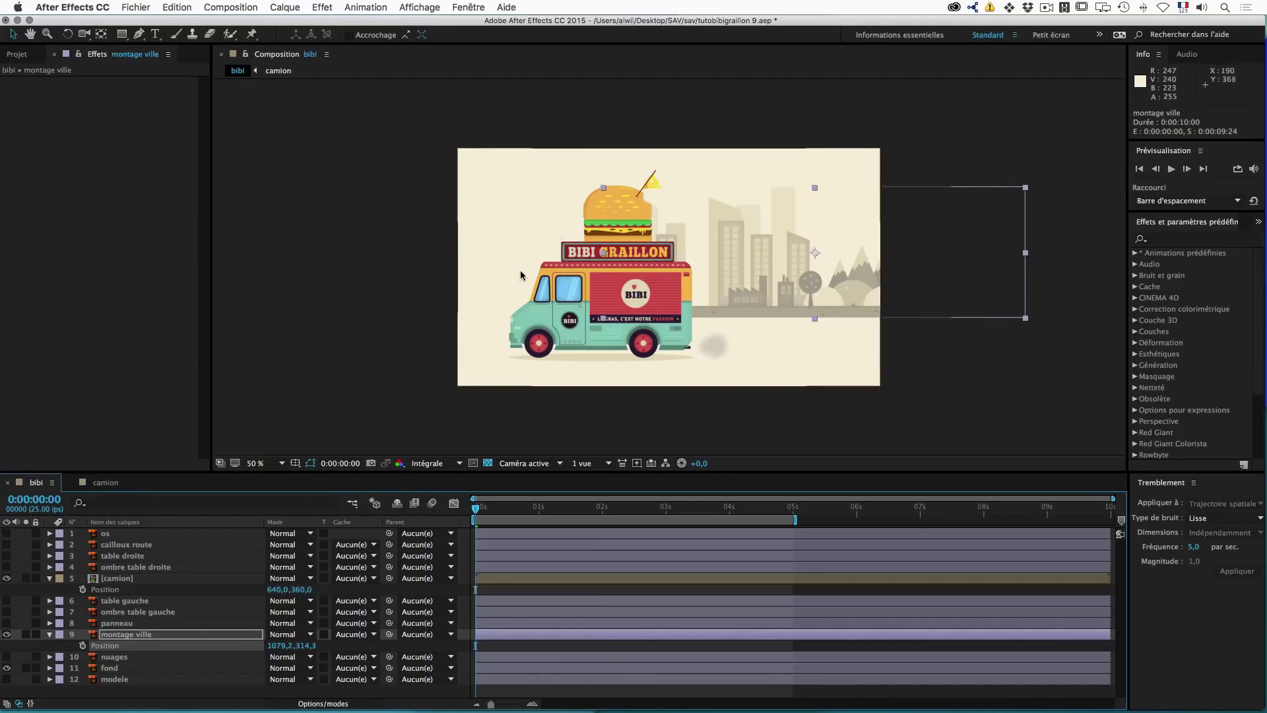
key(super+z)
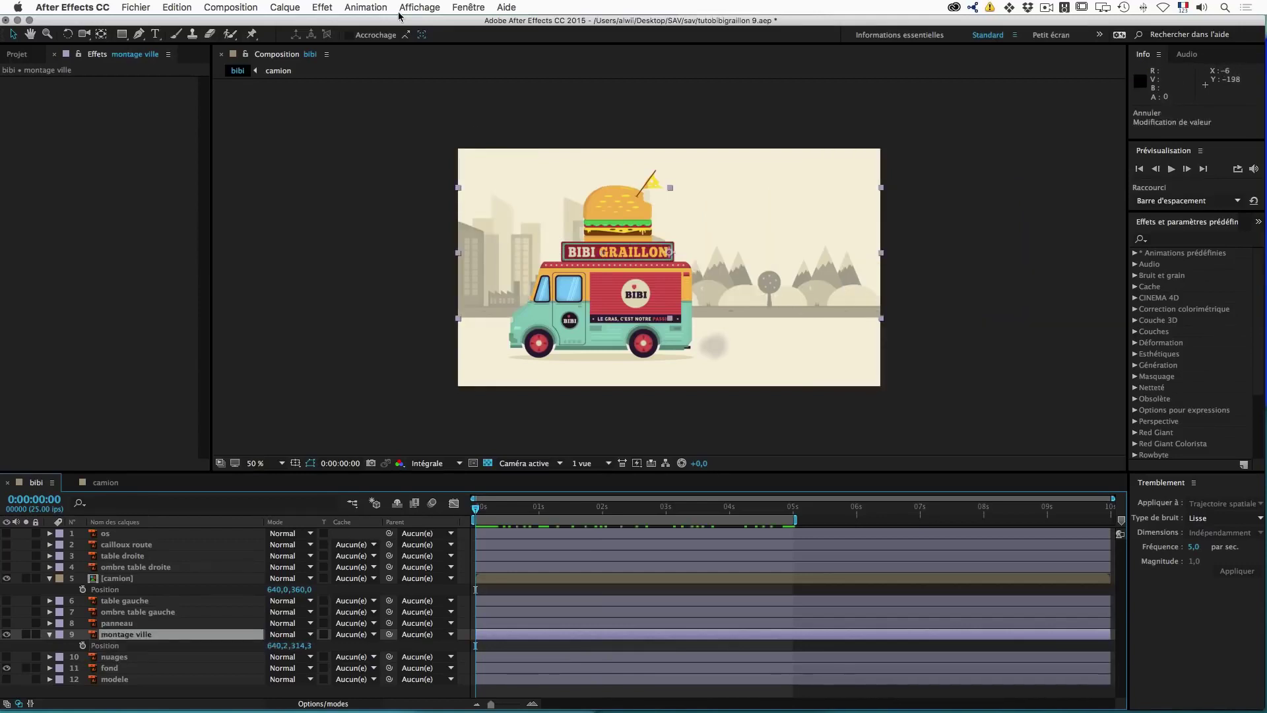
Step: Apply the Juxtaposition directionnelle effect to the montage ville layer
click(324, 9)
mouse_move(379, 172)
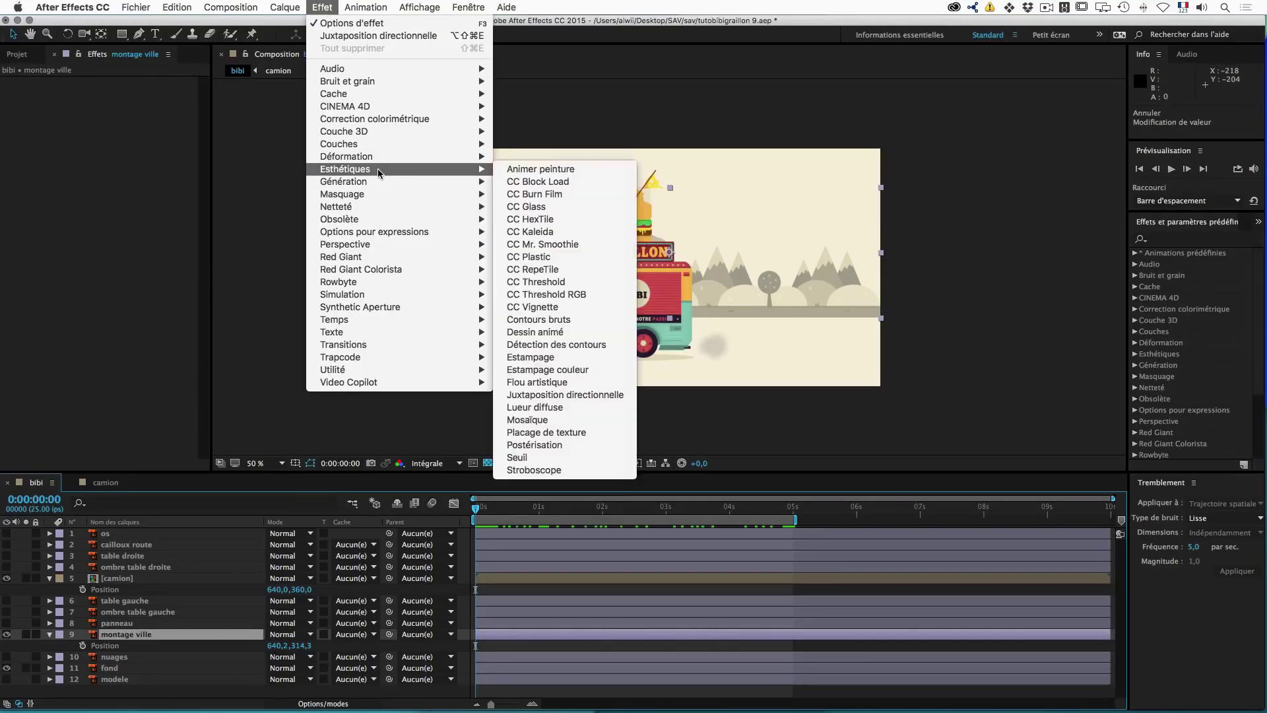
click(559, 395)
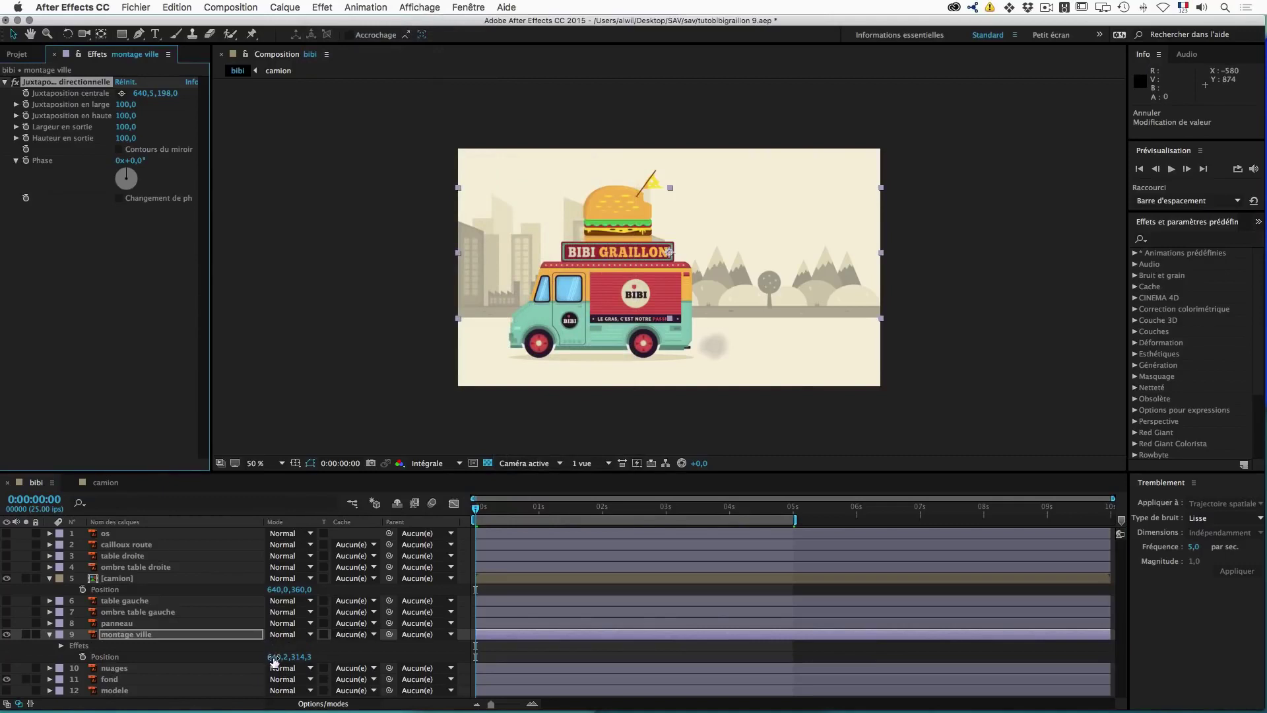
Step: Try the city tiling with the layer at X 1587, output height 210 and output width 380, and undo these changes
drag(276, 660, 910, 668)
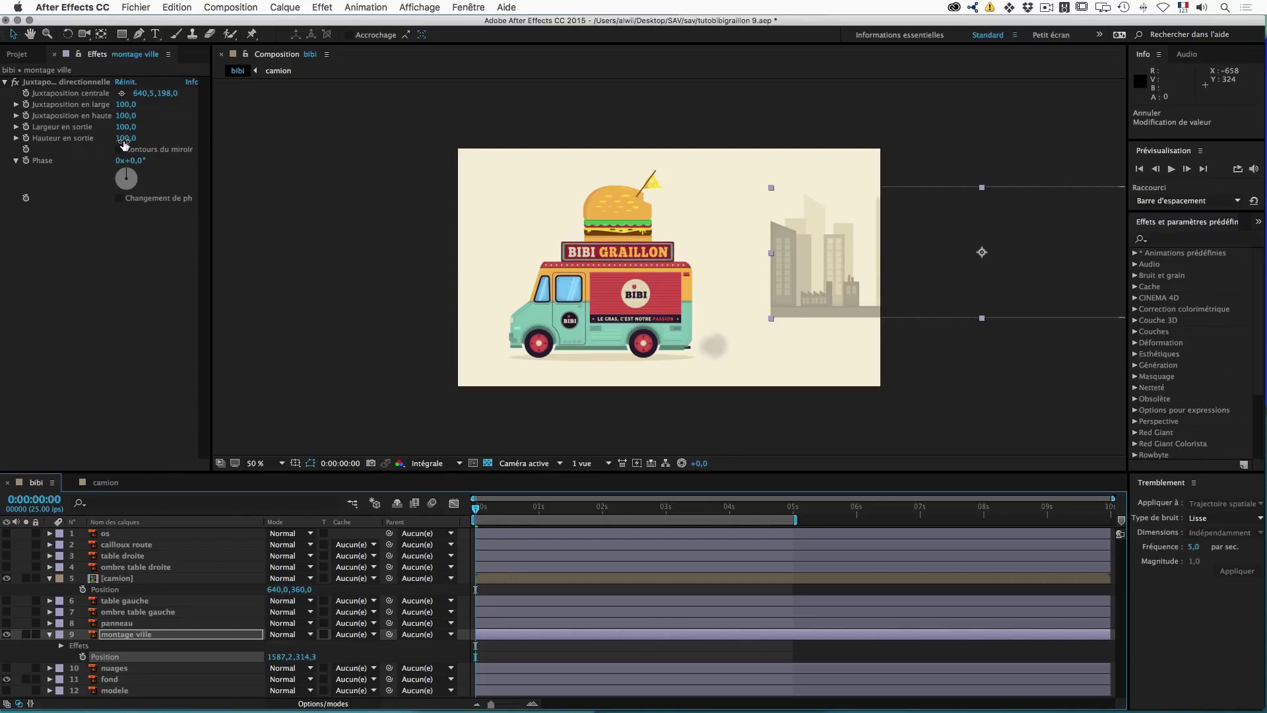
drag(124, 142, 129, 139)
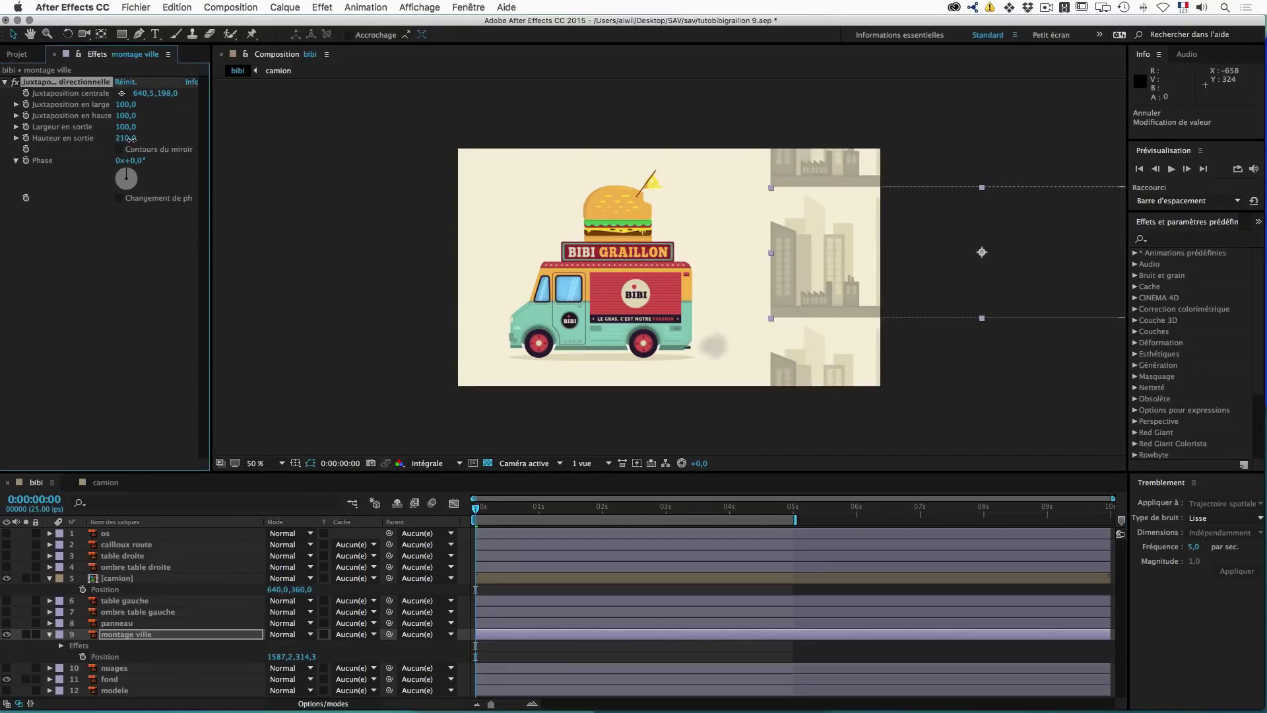
key(super+z)
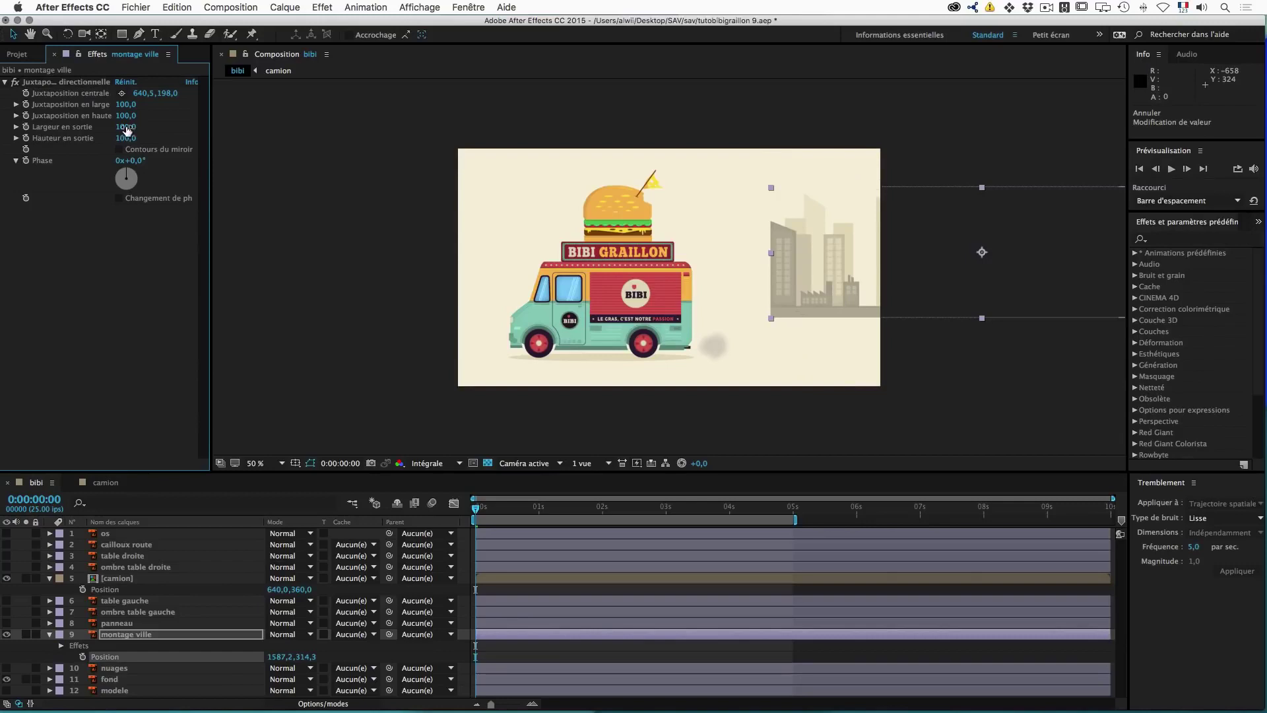
drag(125, 127, 146, 128)
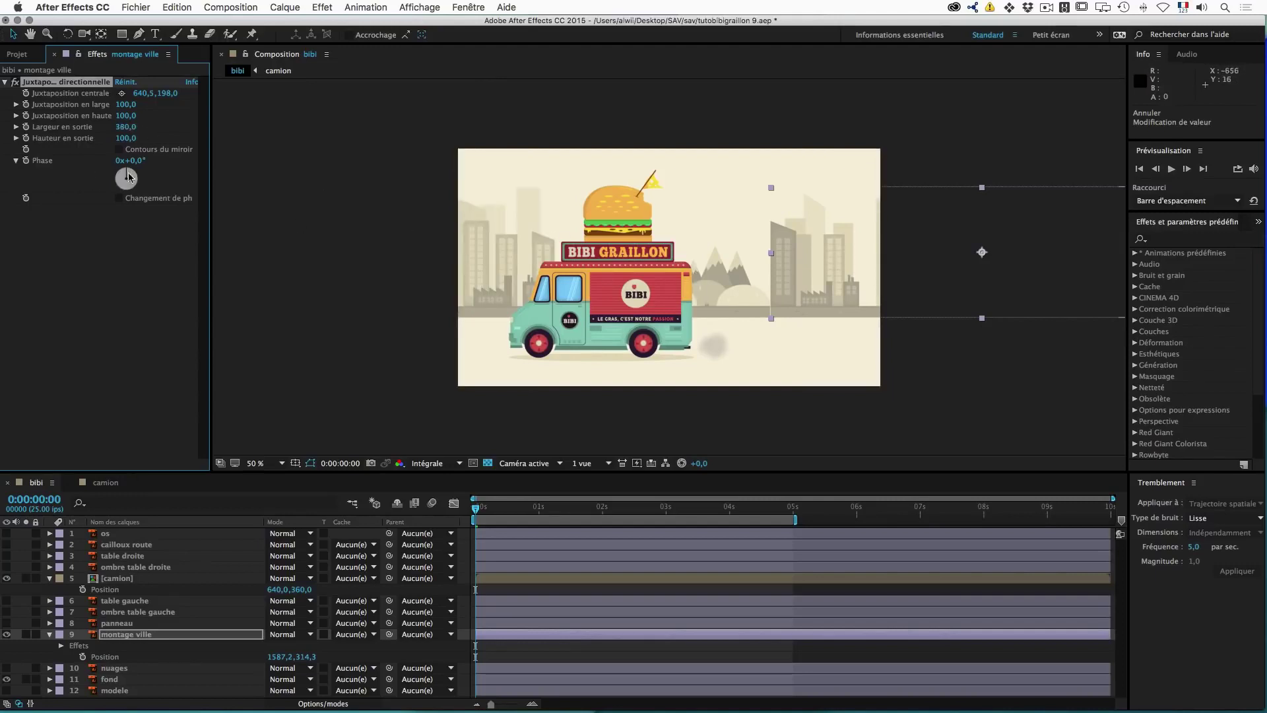
key(super+z)
key(super+z)
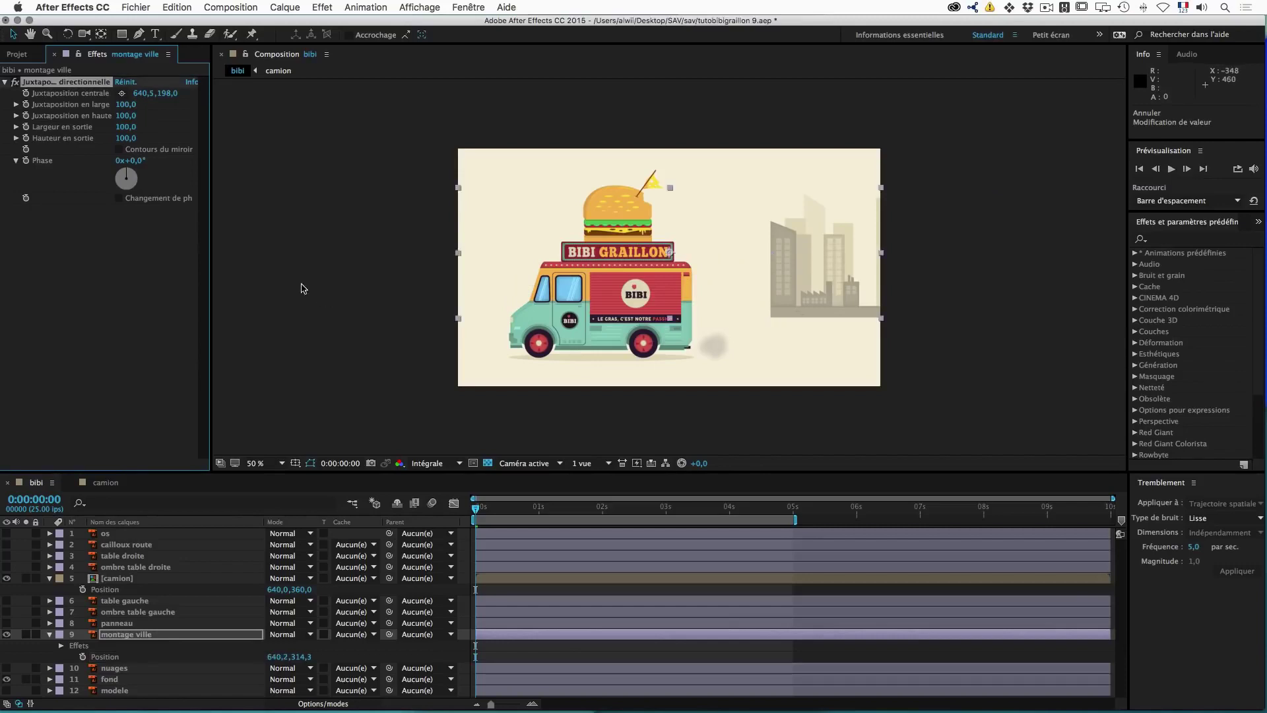
Step: Try shifting the effect's tile centre to an X value of 1170,5 and undo it
drag(138, 98, 516, 117)
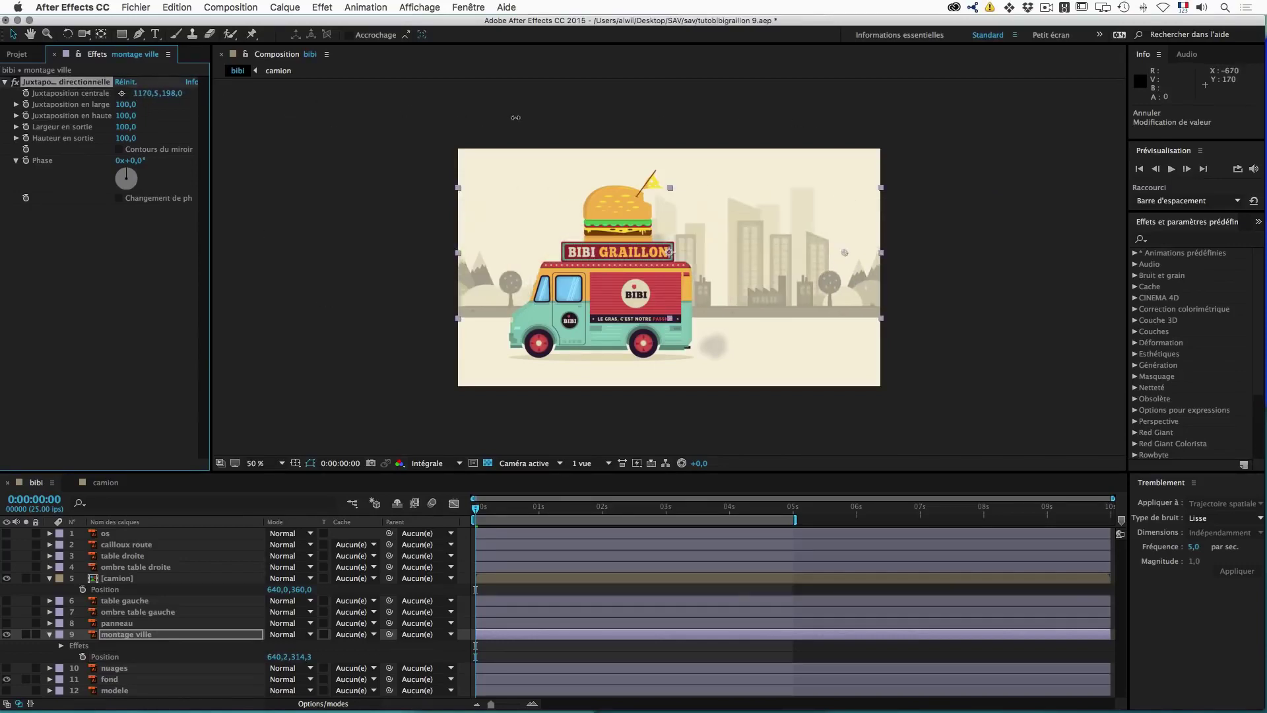
key(super+z)
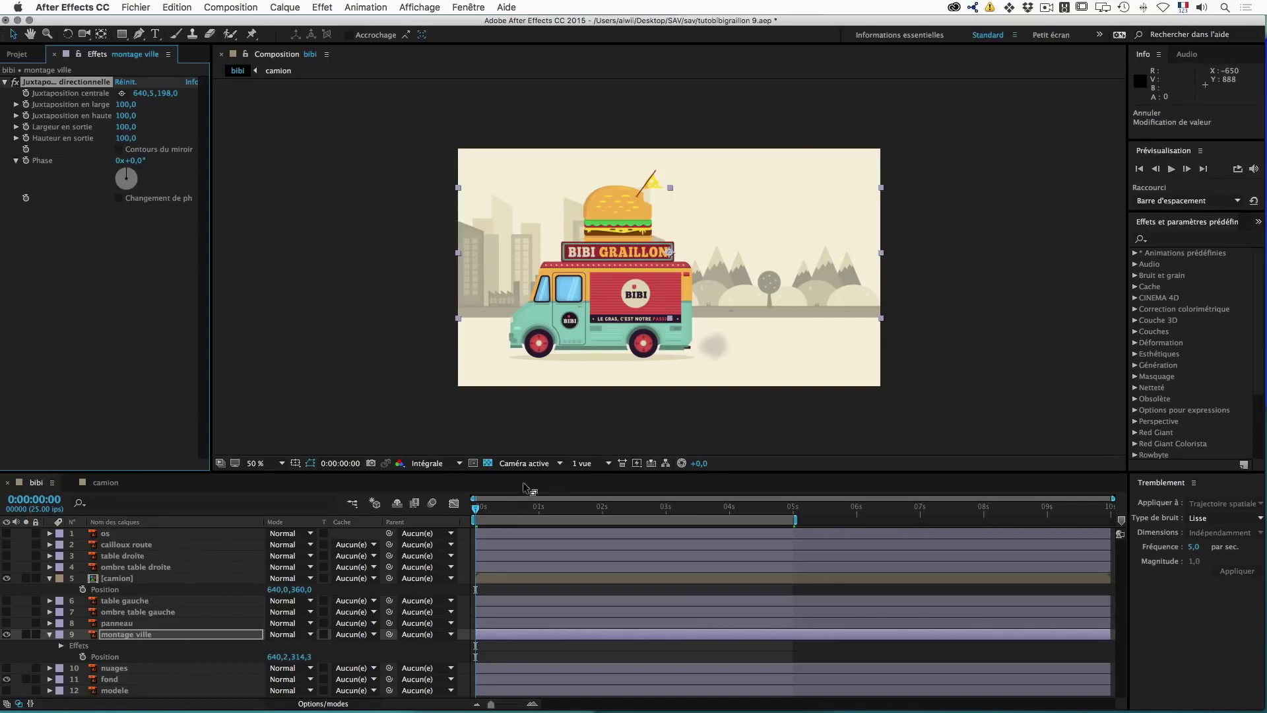
Step: Keyframe the montage ville layer's position at 0 seconds, and at 5 seconds with an X position of 5000
click(82, 657)
click(792, 512)
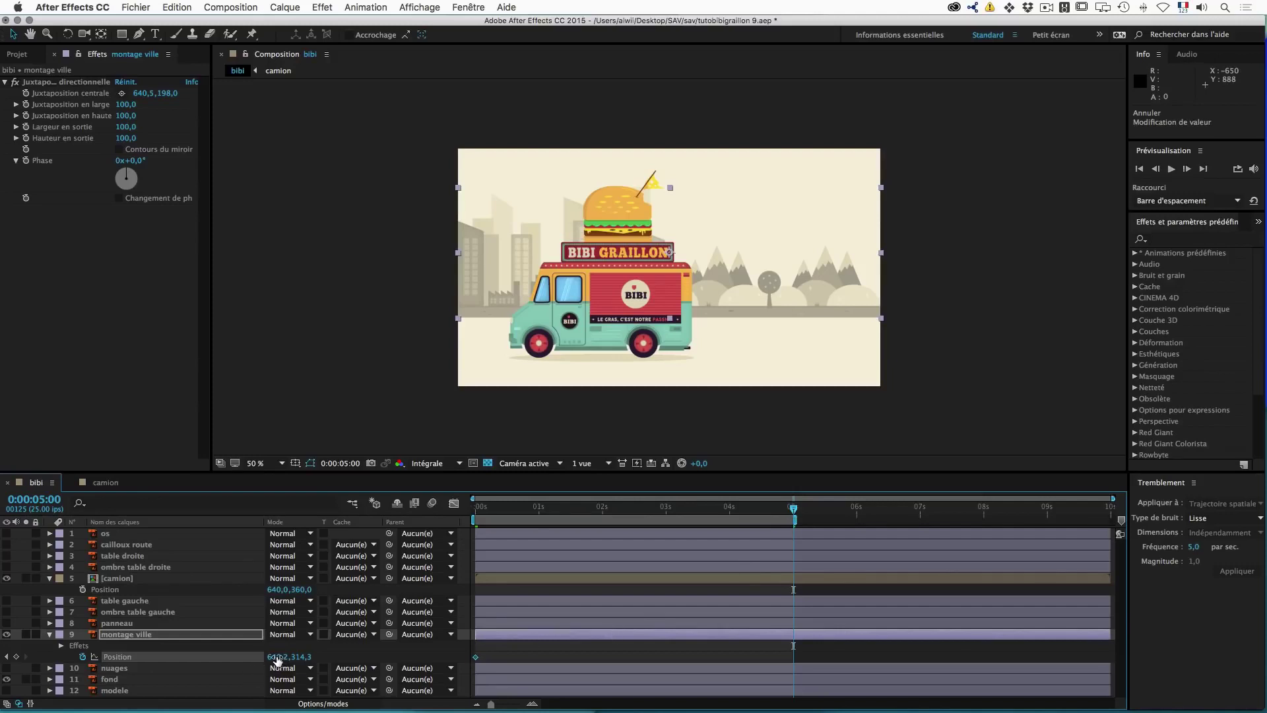
click(277, 657)
text(5000)
key(Return)
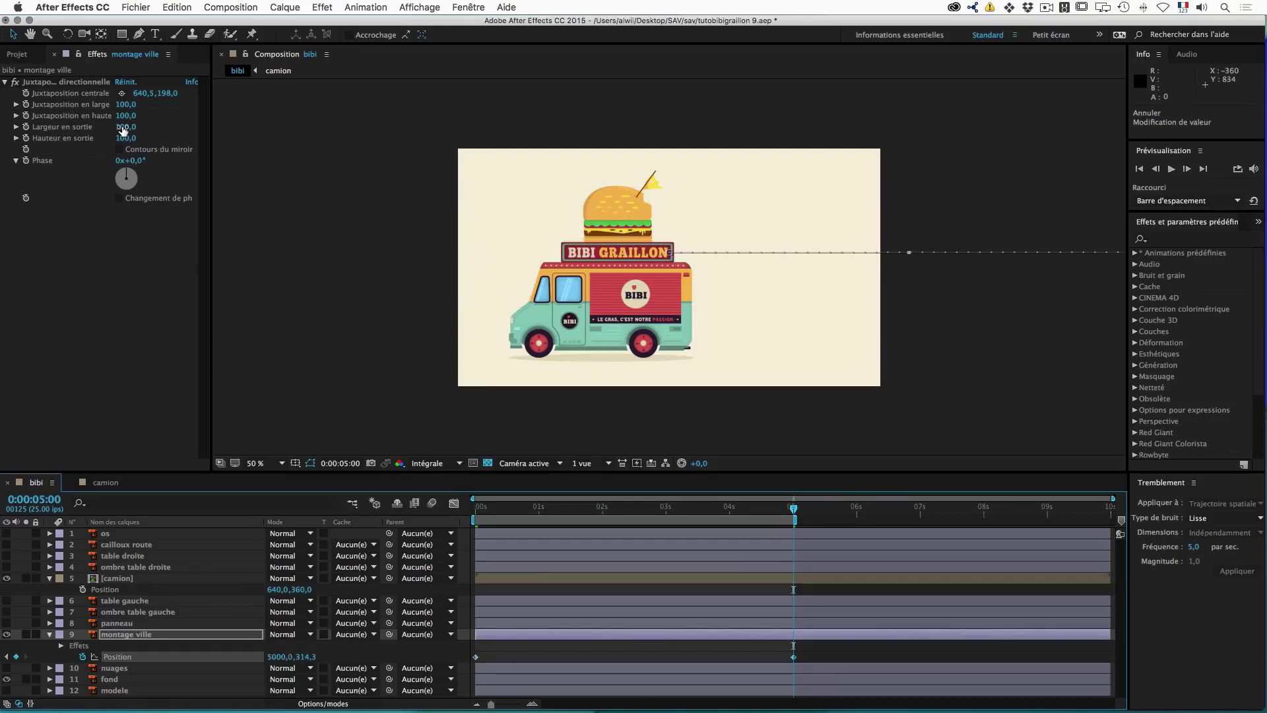
Step: Set the city tiling's output width to 810 and ease into its 5-second position keyframe, extending the incoming speed handle back to 3 seconds
drag(122, 130, 171, 128)
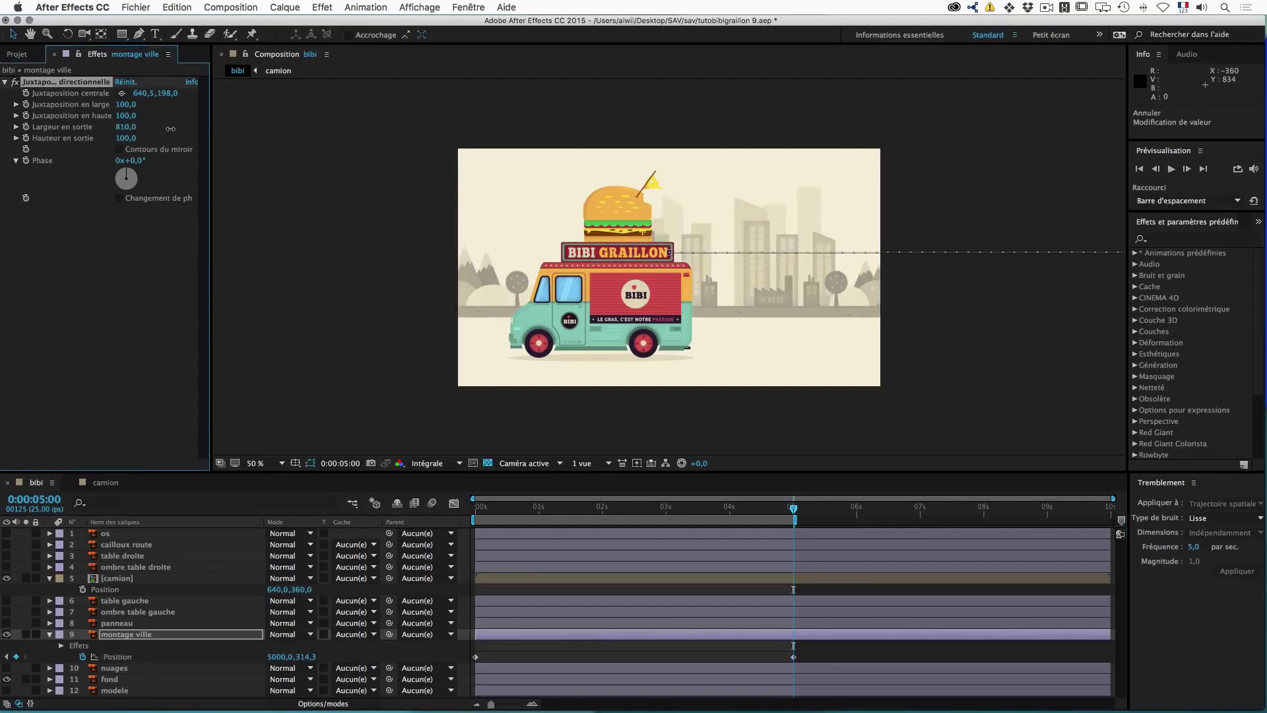
drag(825, 651, 768, 661)
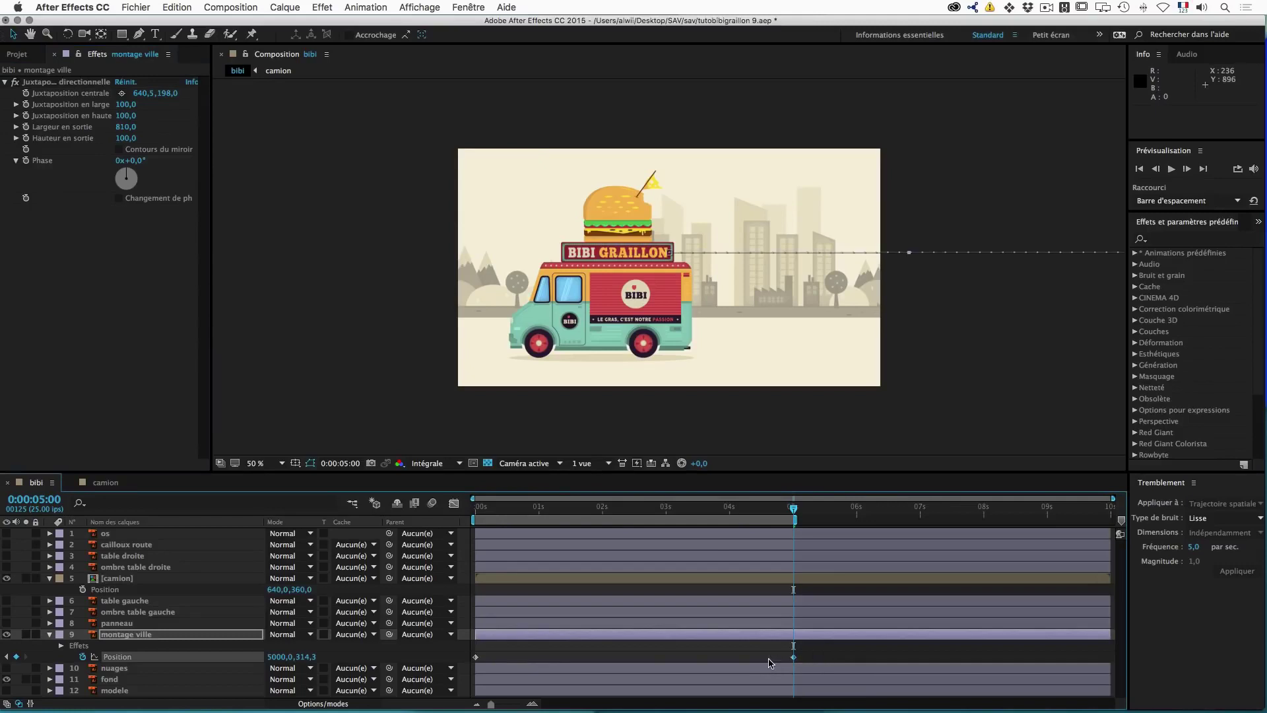
click(454, 504)
drag(738, 665, 665, 665)
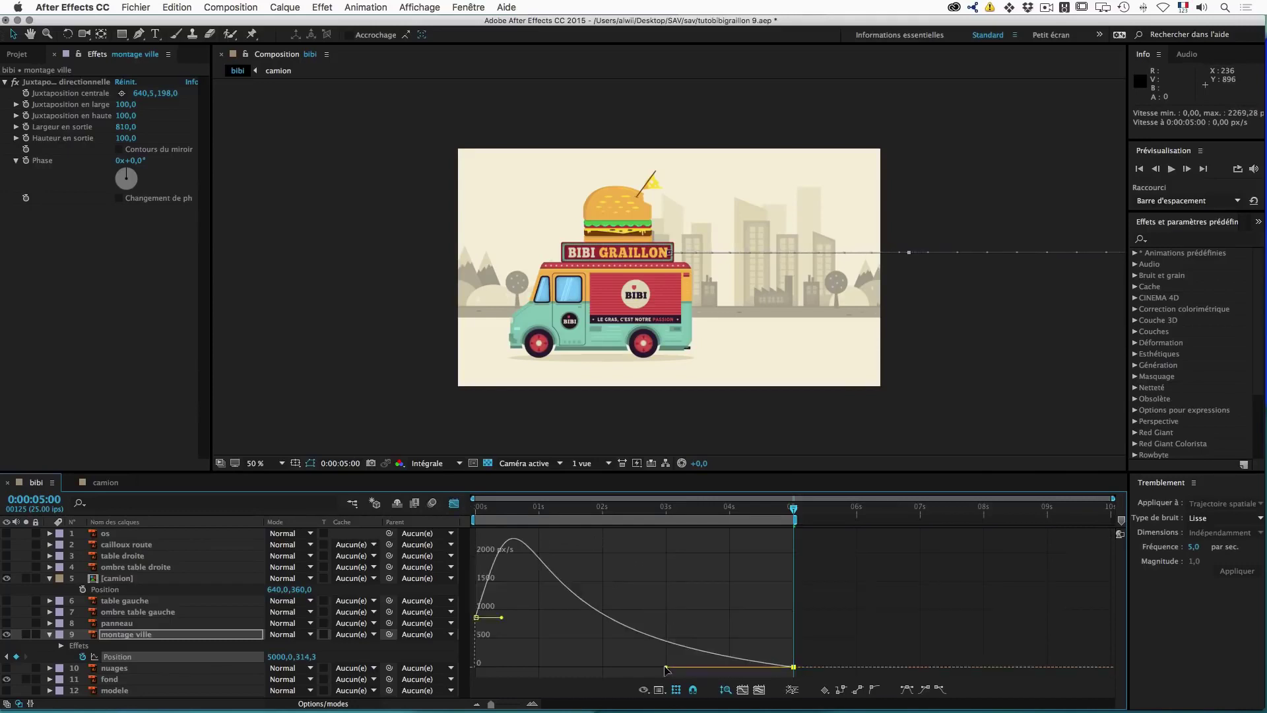
click(454, 505)
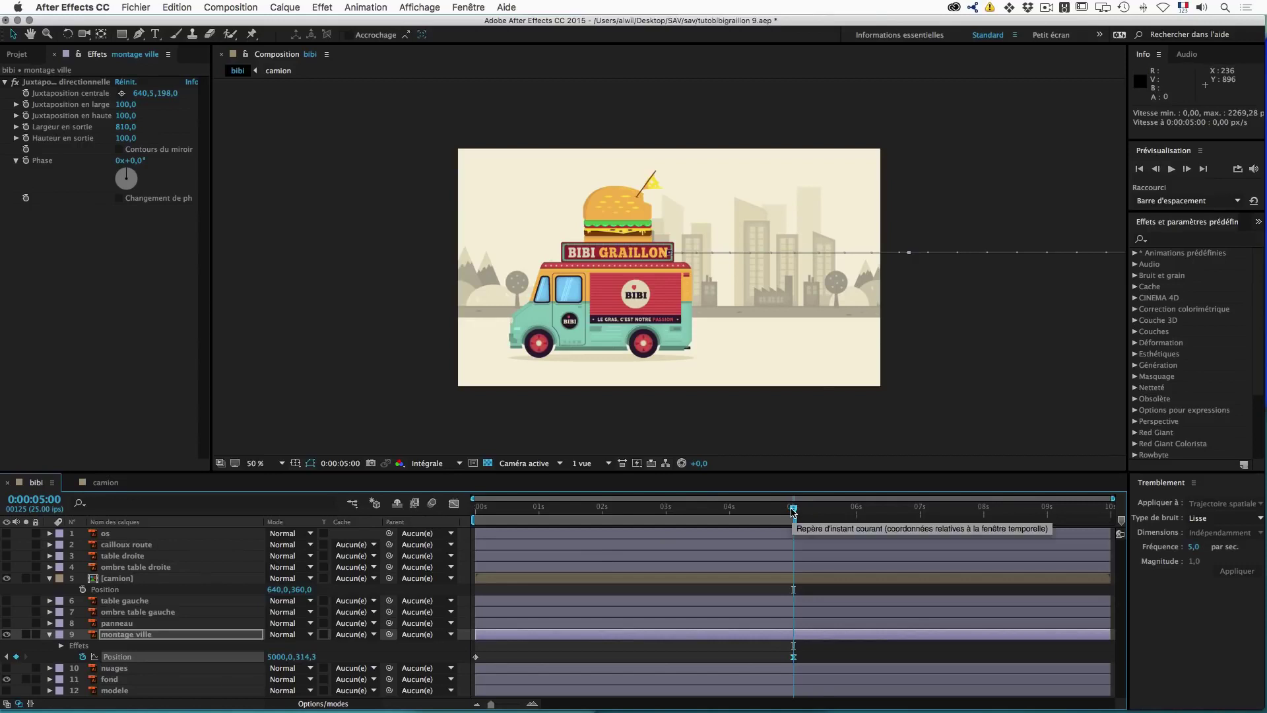
Step: Preview the scrolling city behind the truck and return to the start of the timeline
key(space)
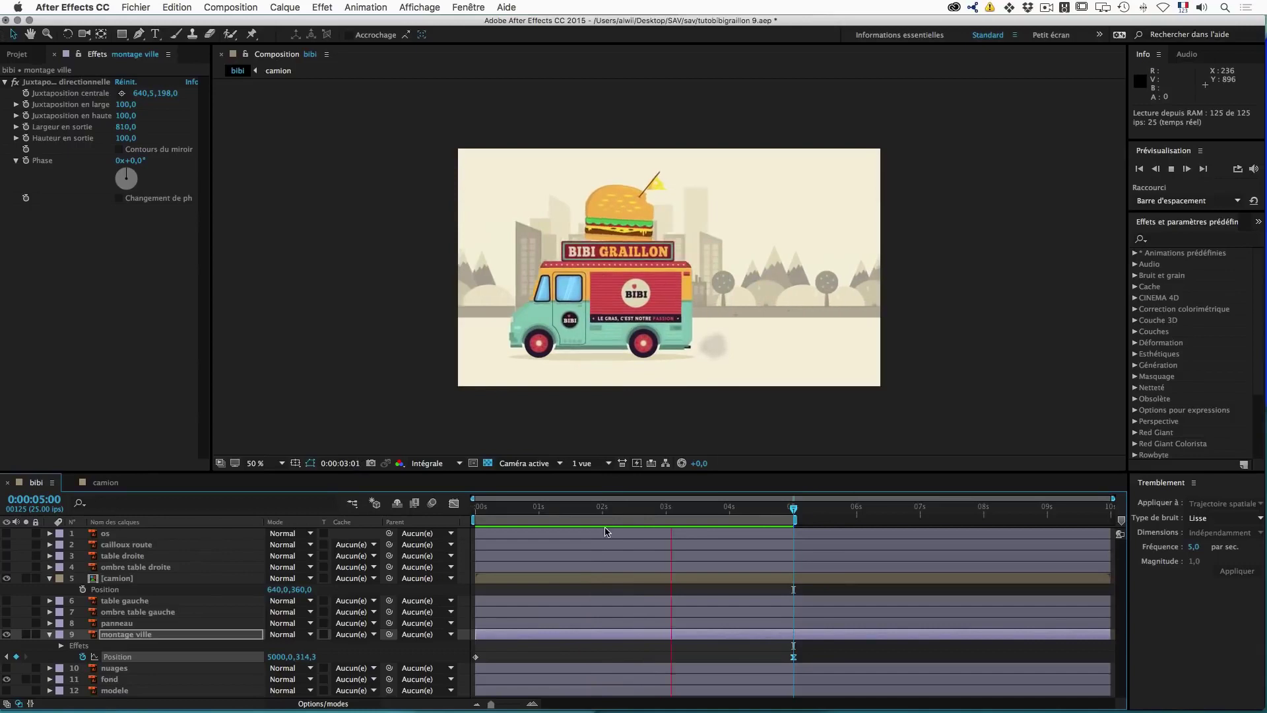
click(651, 509)
drag(651, 509, 435, 507)
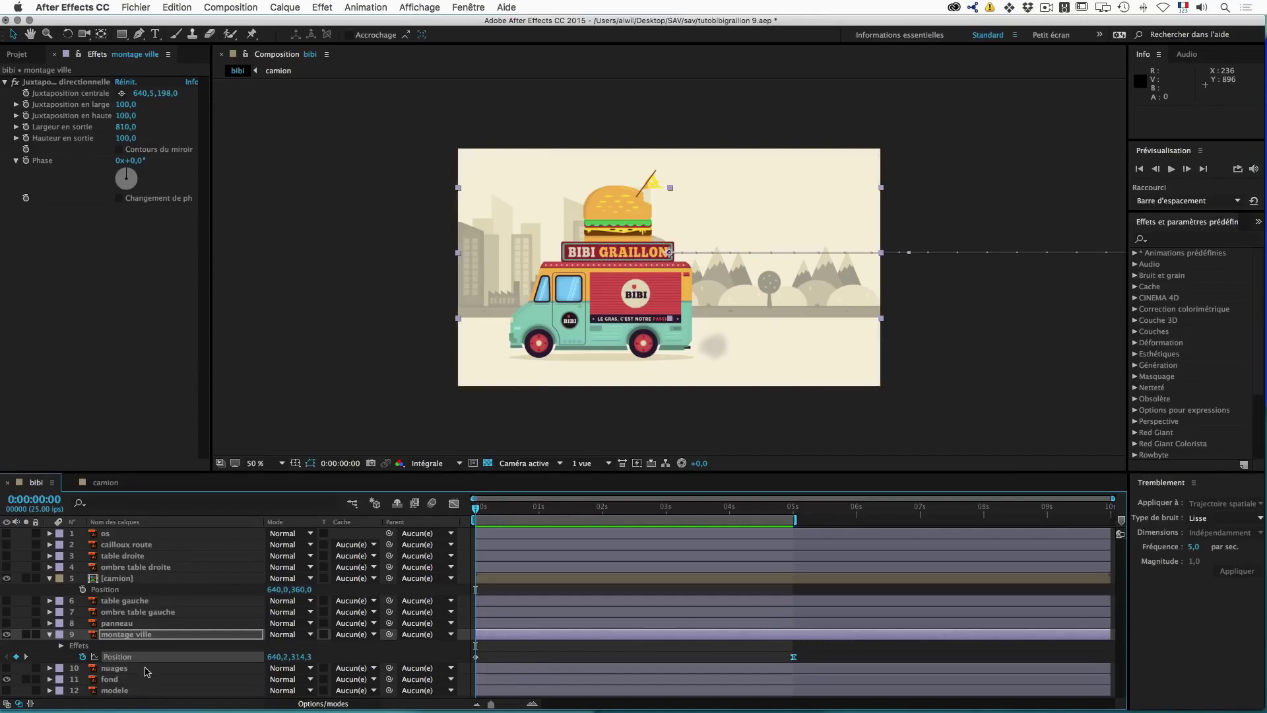
Step: Show the nuages layer and keyframe its position at 0 seconds, and at 5 seconds with an X position of 1449,1
click(124, 669)
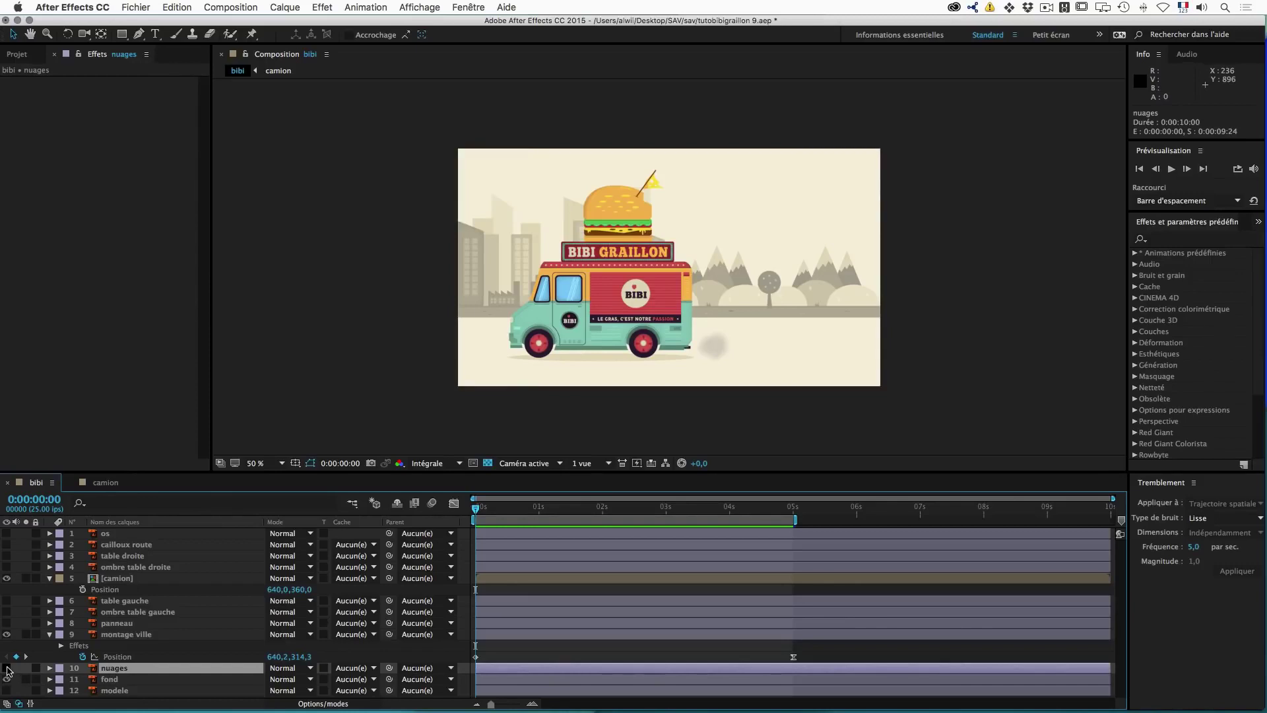
click(6, 668)
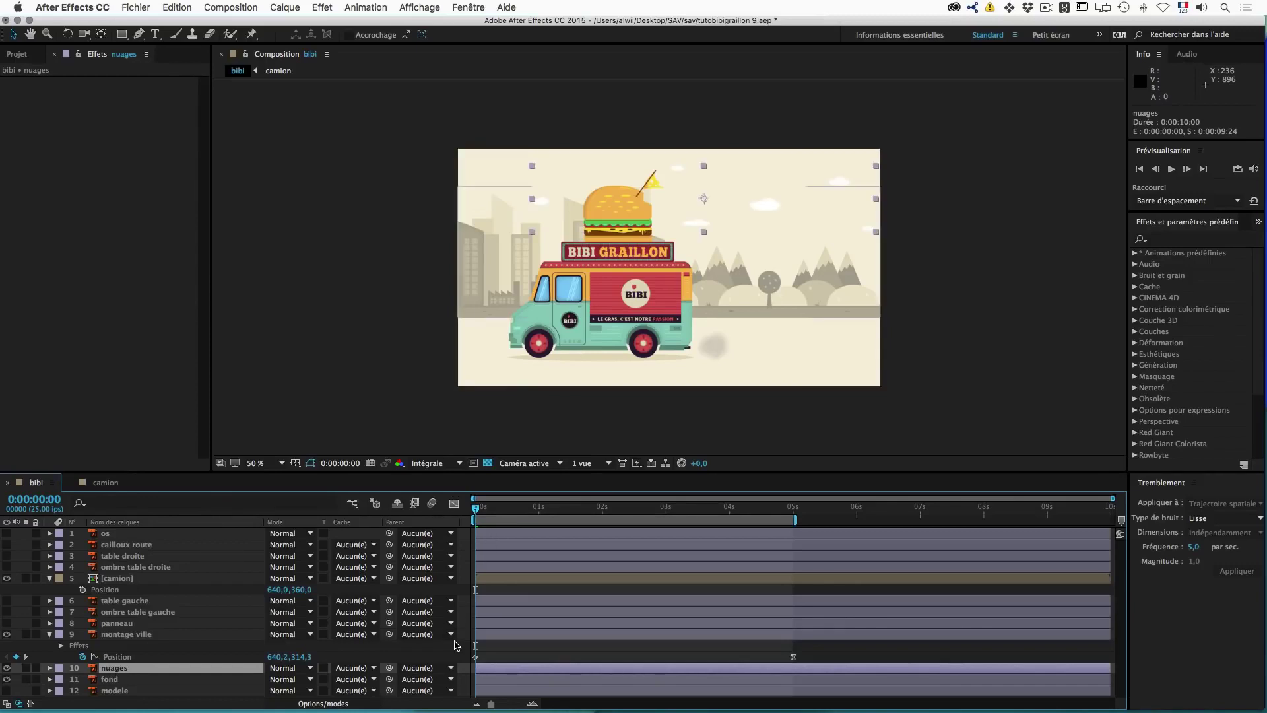
key(p)
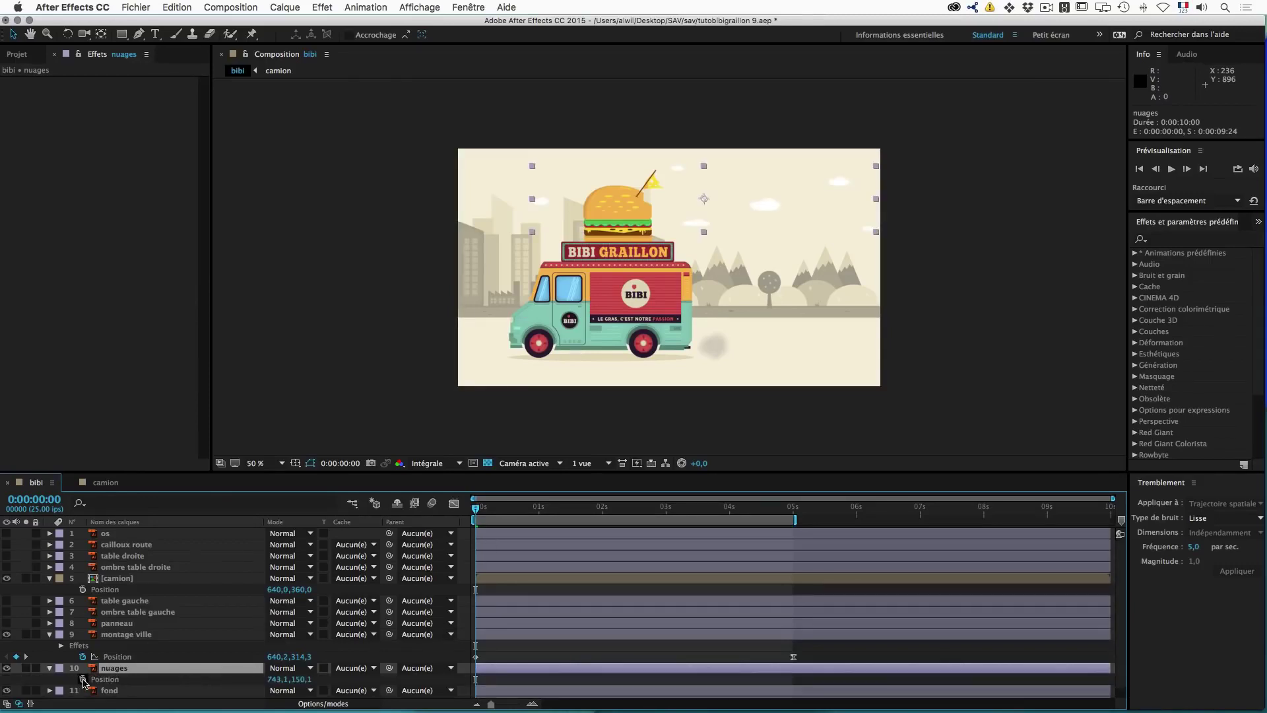
click(83, 679)
drag(477, 510, 795, 516)
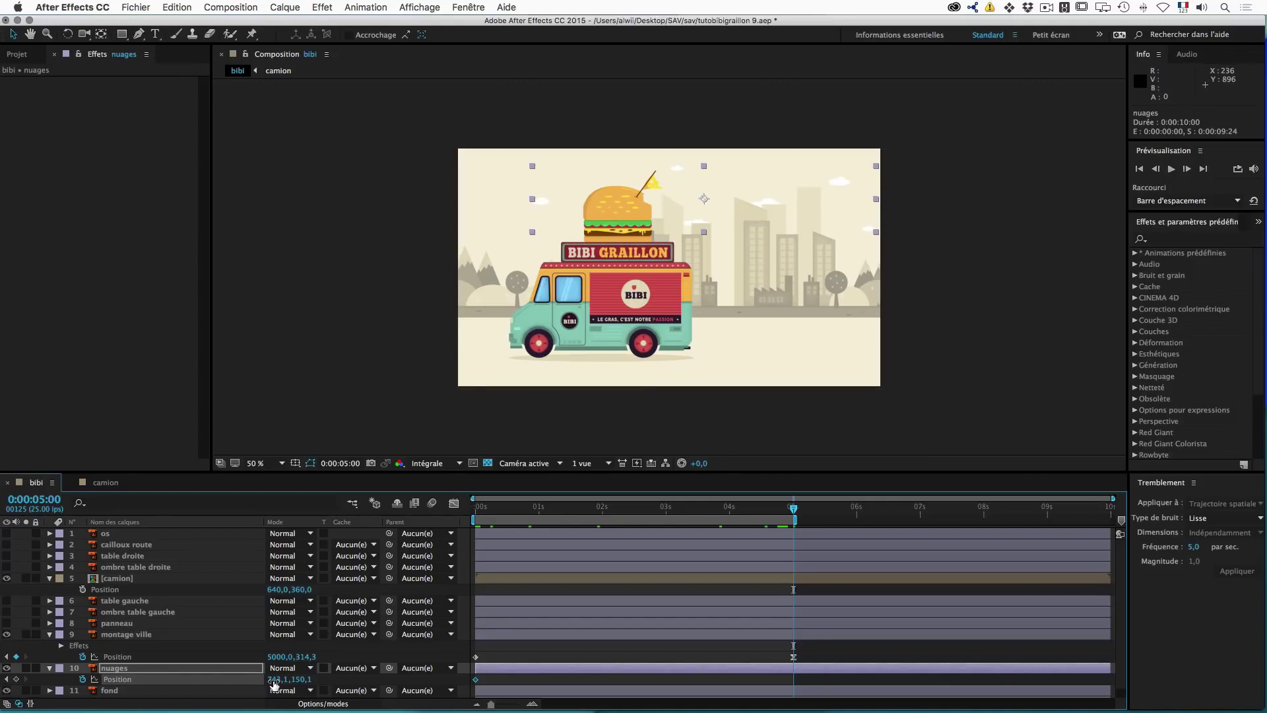
drag(274, 683, 731, 672)
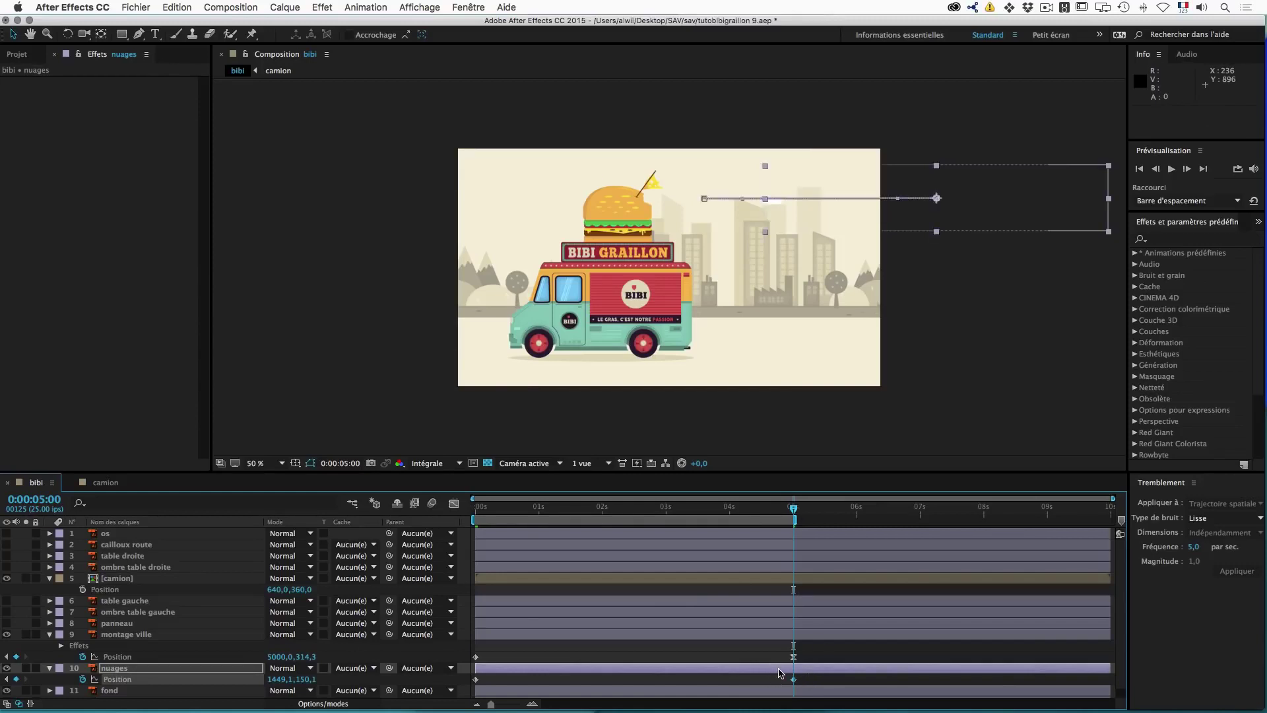
Step: Smooth the nuages layer's arrival at 5 seconds by extending the last position keyframe's incoming speed handle back to 3 seconds
click(454, 503)
drag(739, 668, 665, 673)
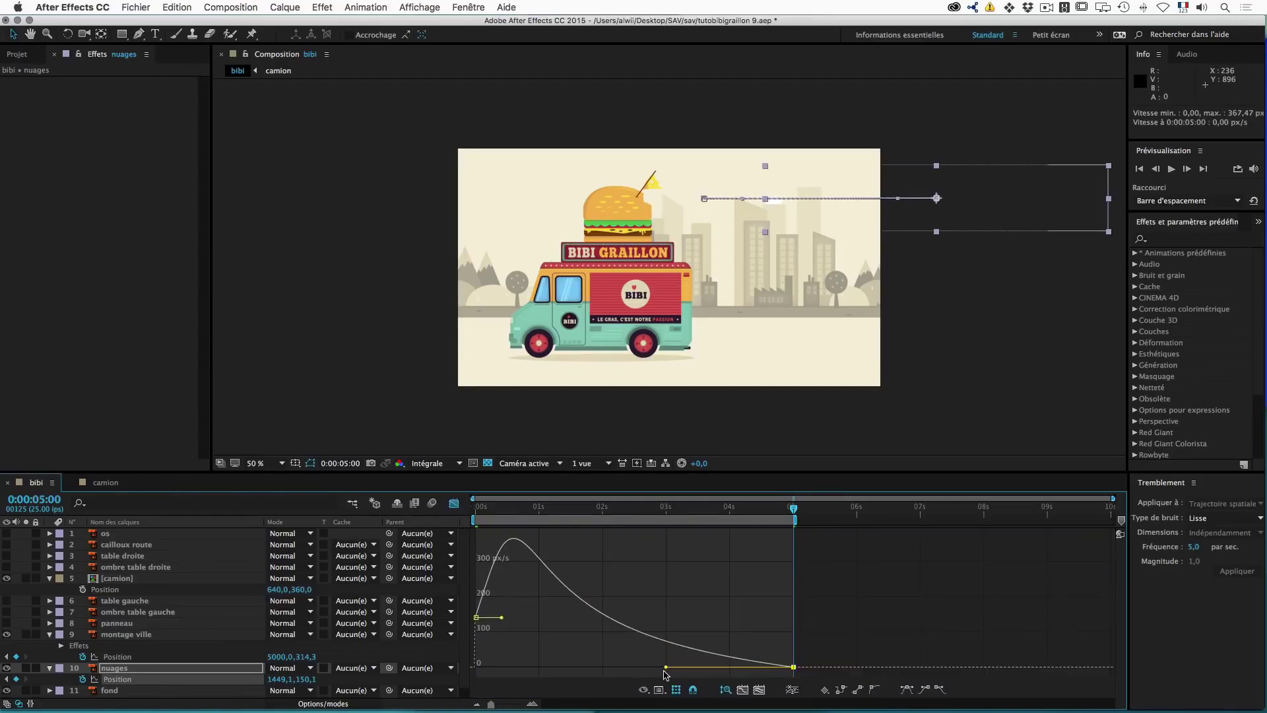
click(454, 504)
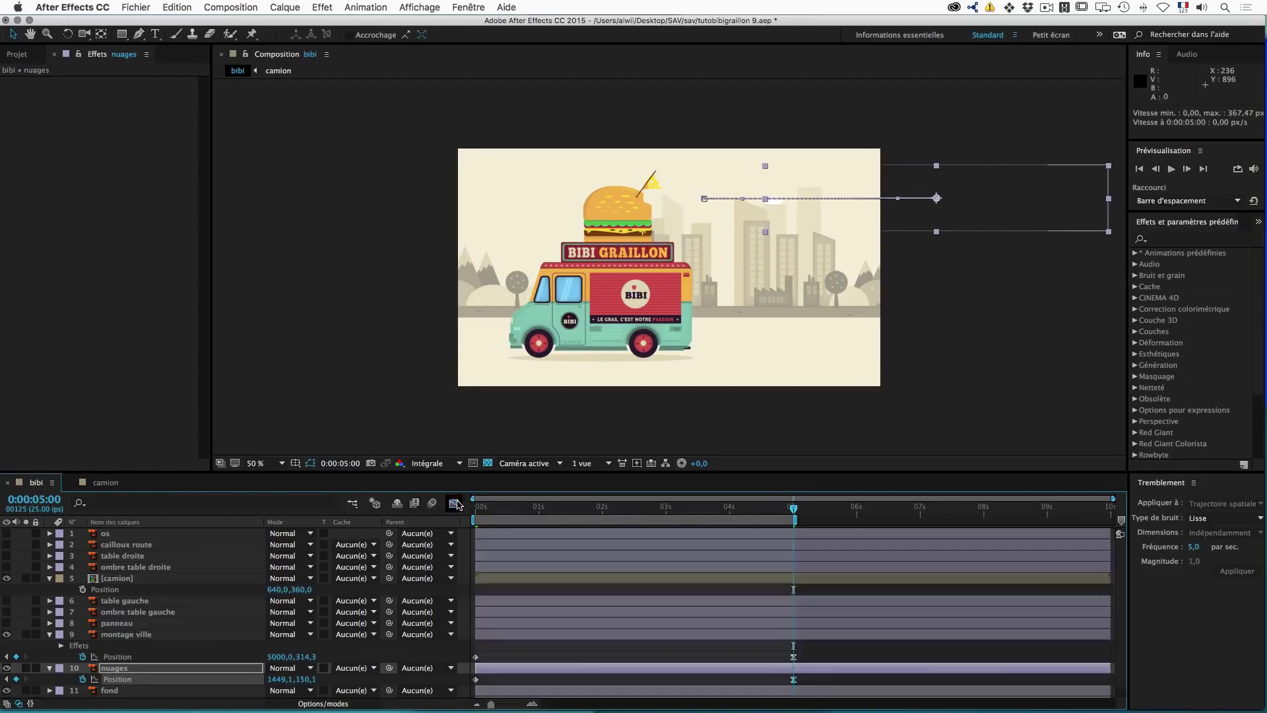
Step: Apply the Juxtaposition directionnelle effect to the nuages layer and increase its output width so clouds fill the sky
click(321, 8)
mouse_move(397, 170)
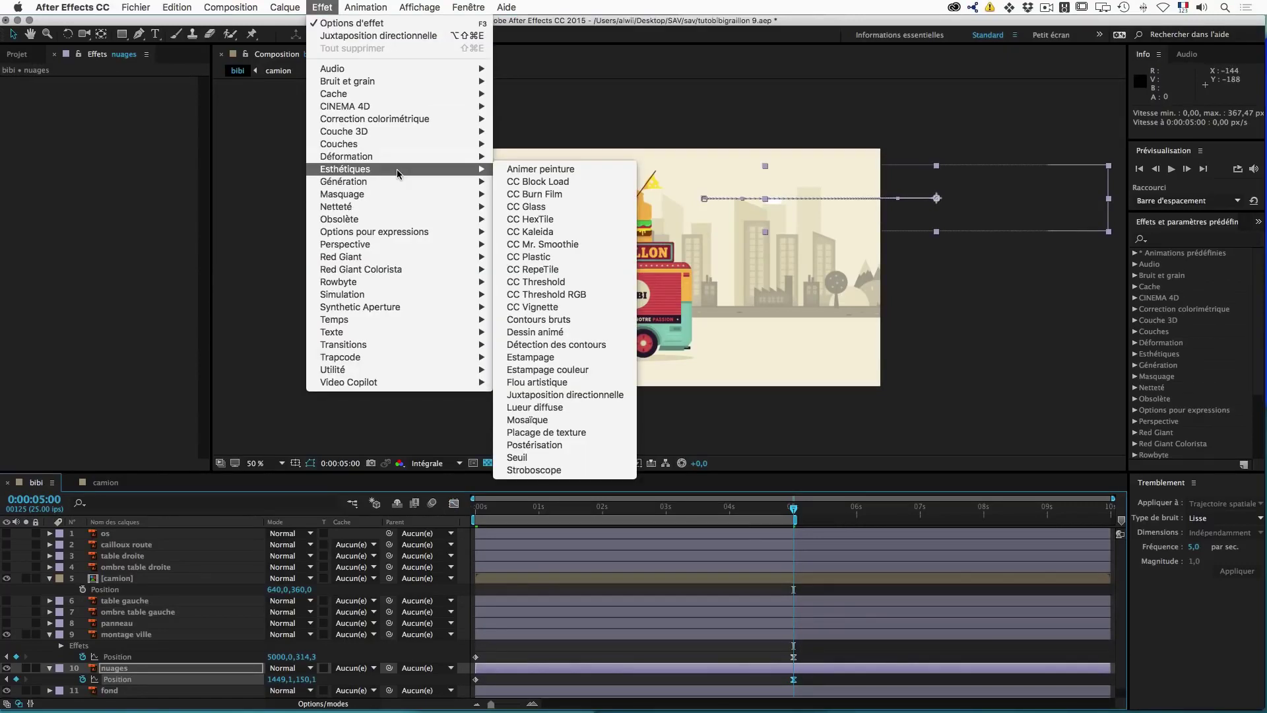
click(598, 395)
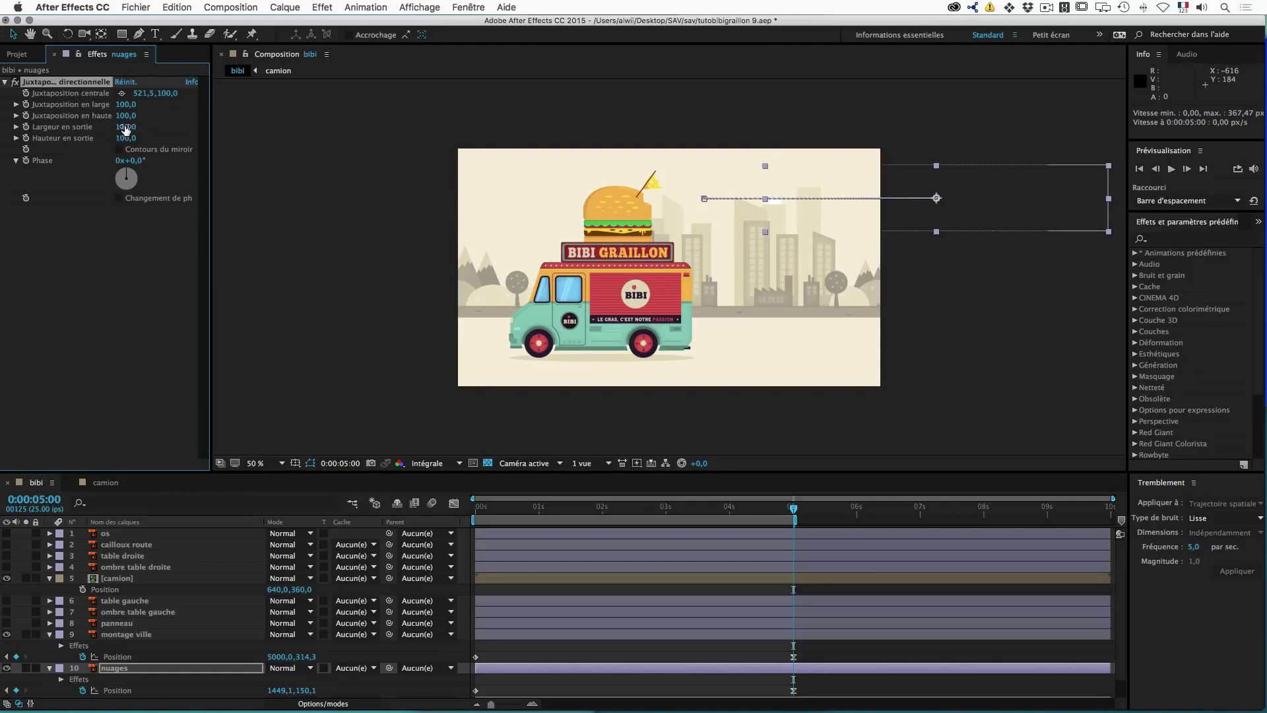
drag(125, 126, 133, 127)
Step: Show the cailloux route layer and keyframe its position at 0 seconds, and at 5 seconds with an X position of 10000
click(127, 545)
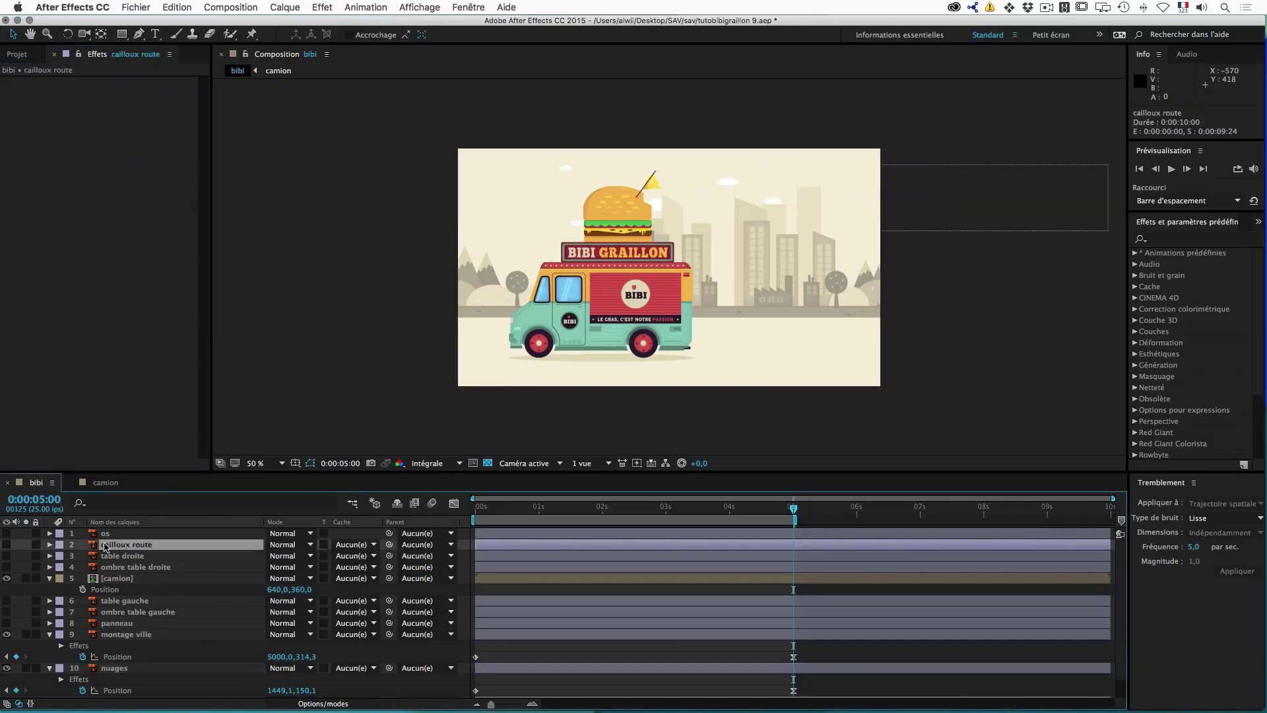
click(7, 544)
key(n)
key(space)
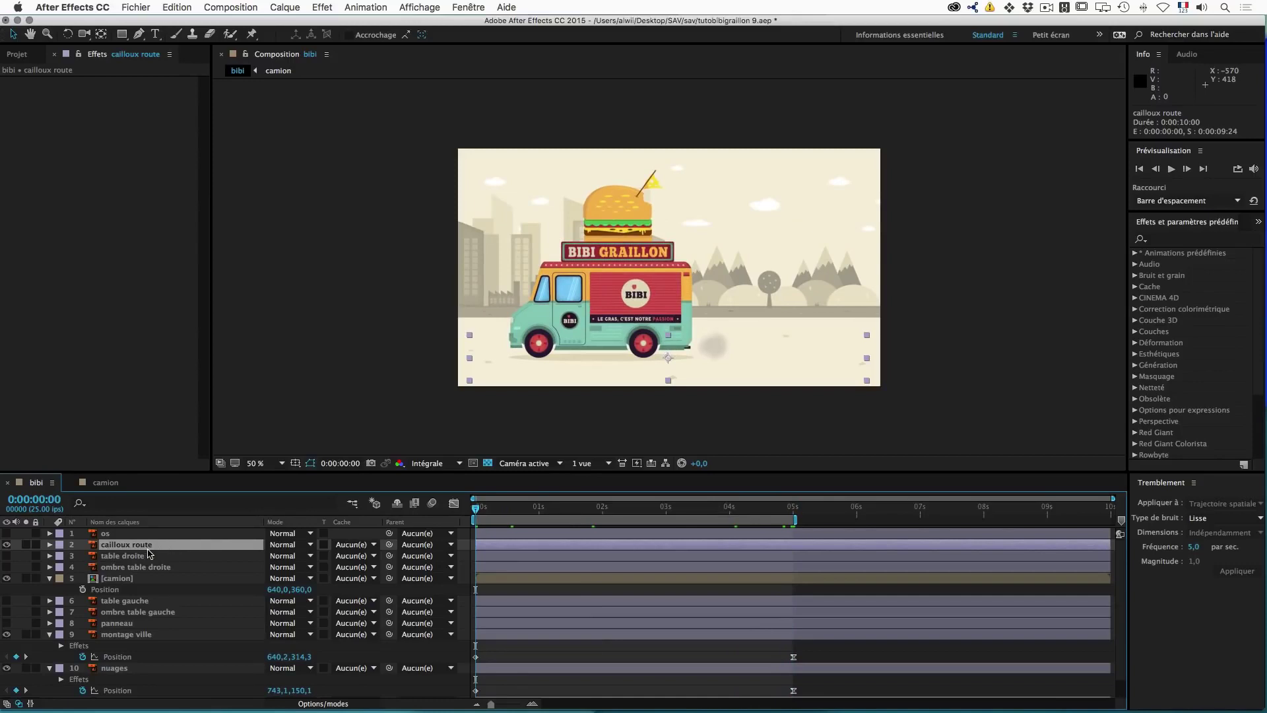
key(p)
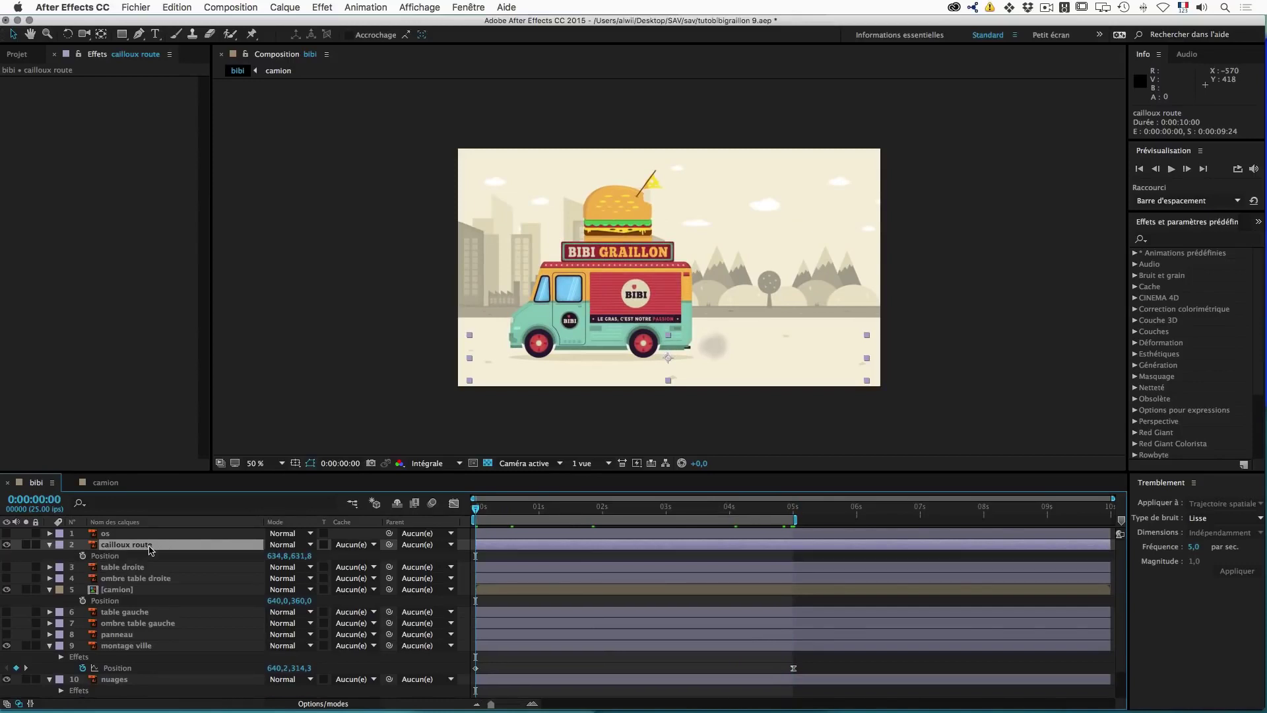
click(83, 557)
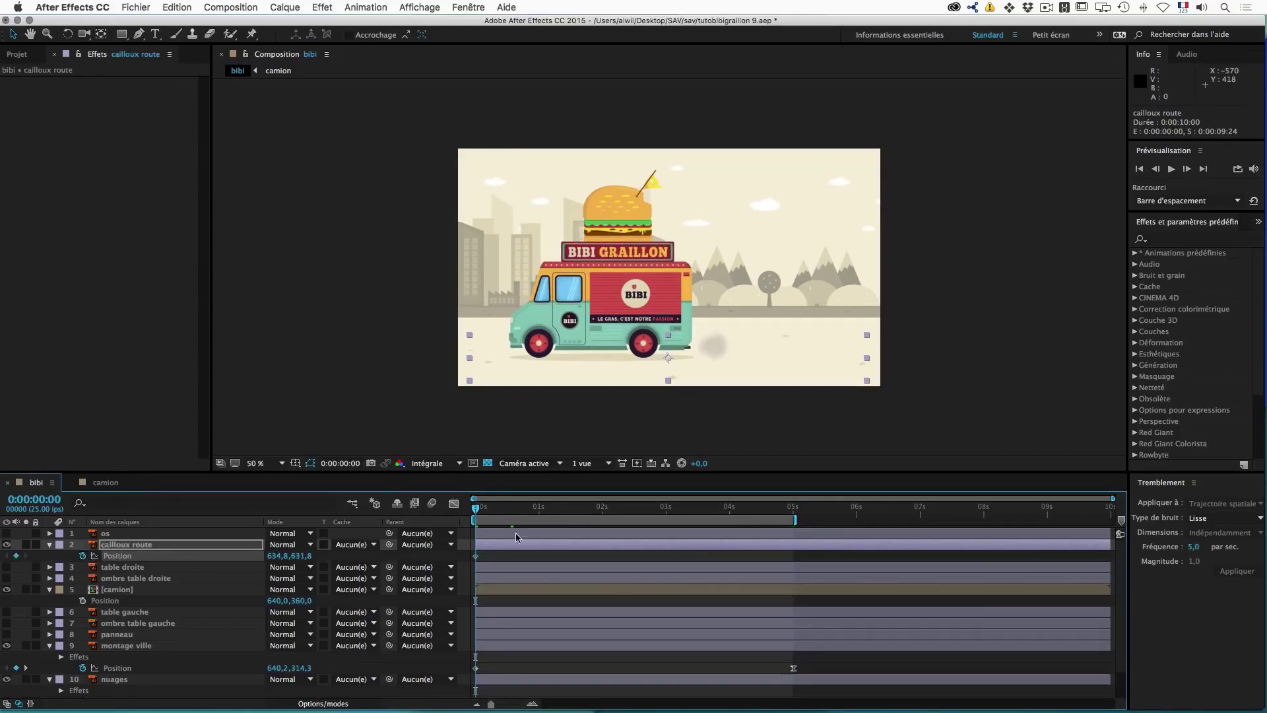
click(794, 507)
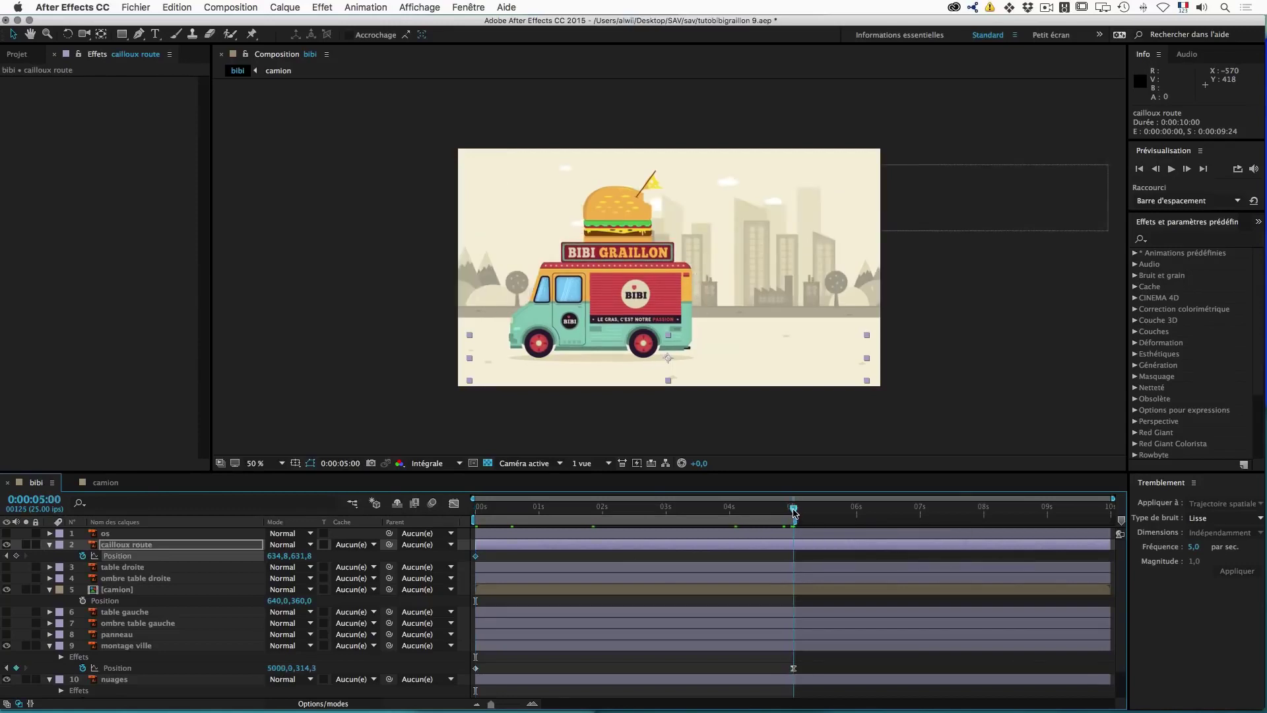
click(274, 556)
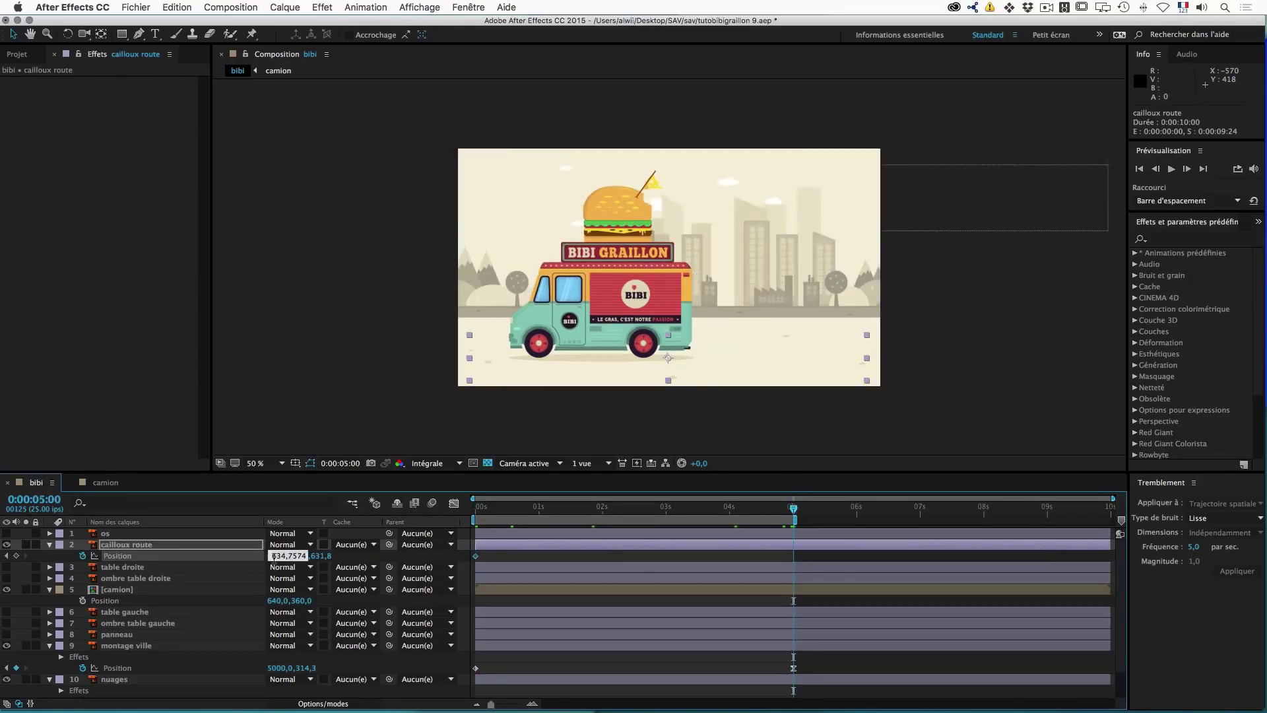
text(100)
key(Return)
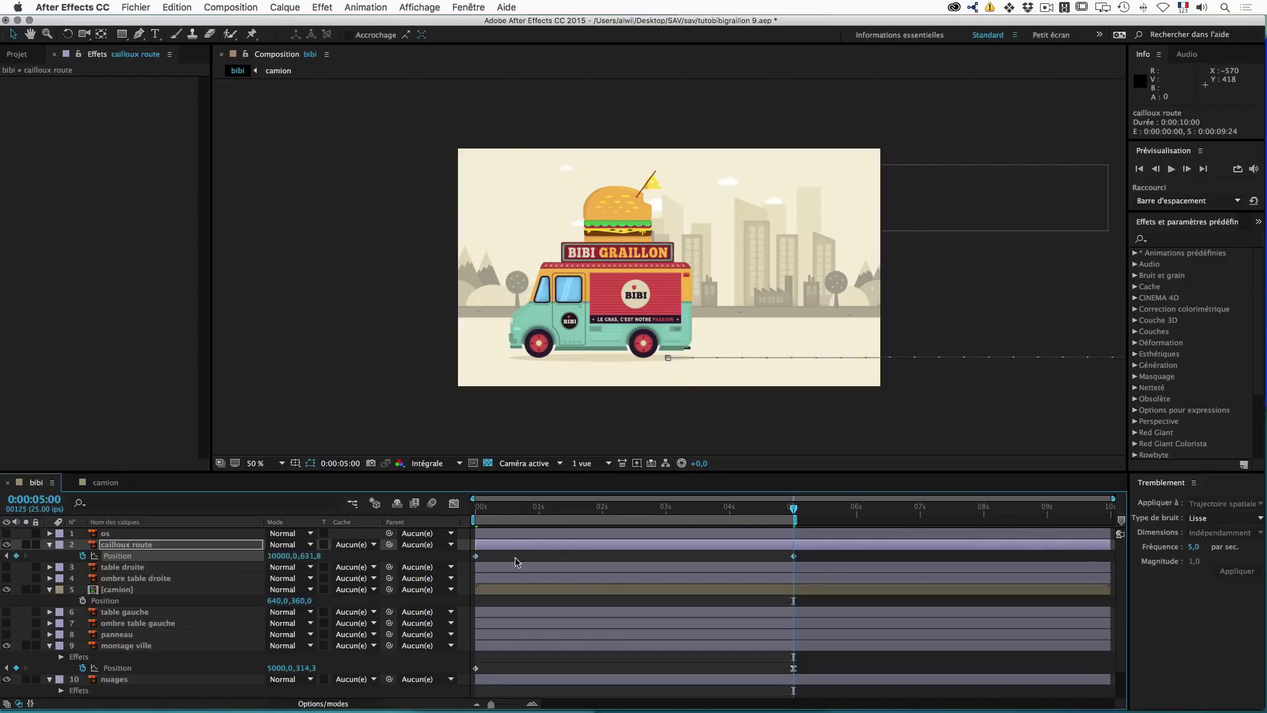
Step: Apply the Juxtaposition directionnelle effect to the cailloux route layer with an output width of 1840
click(322, 7)
mouse_move(368, 159)
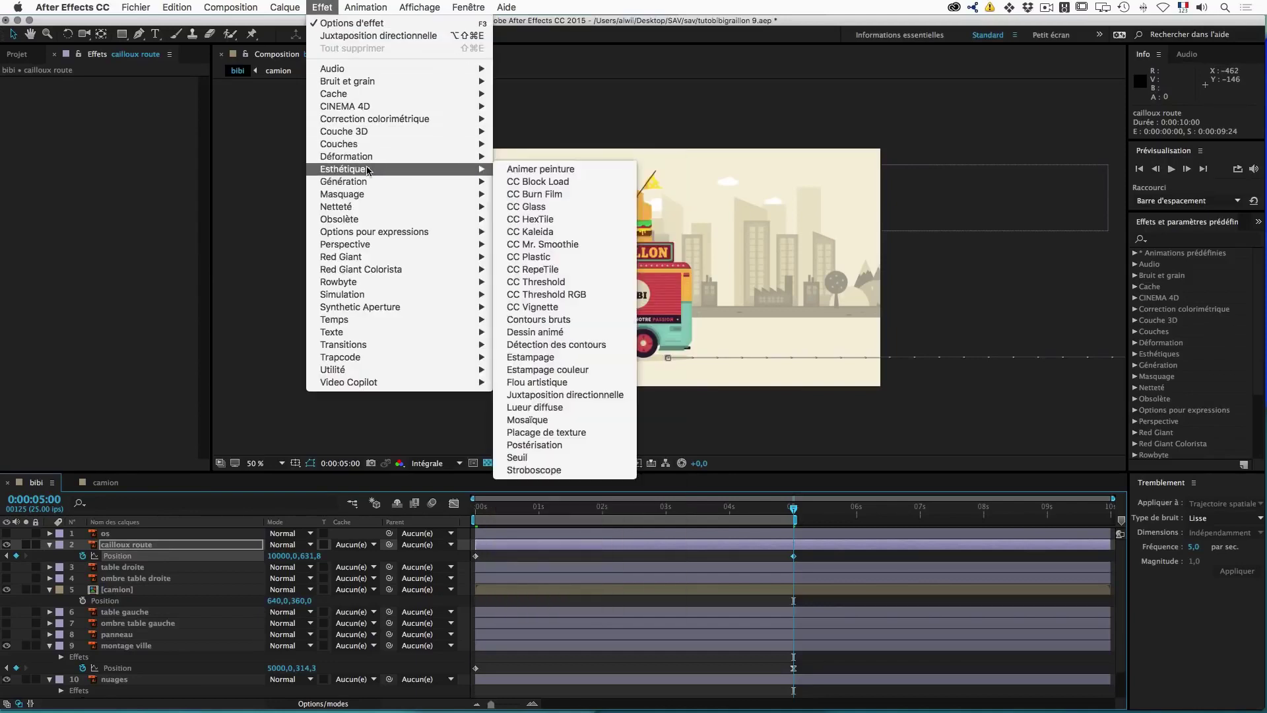
click(602, 394)
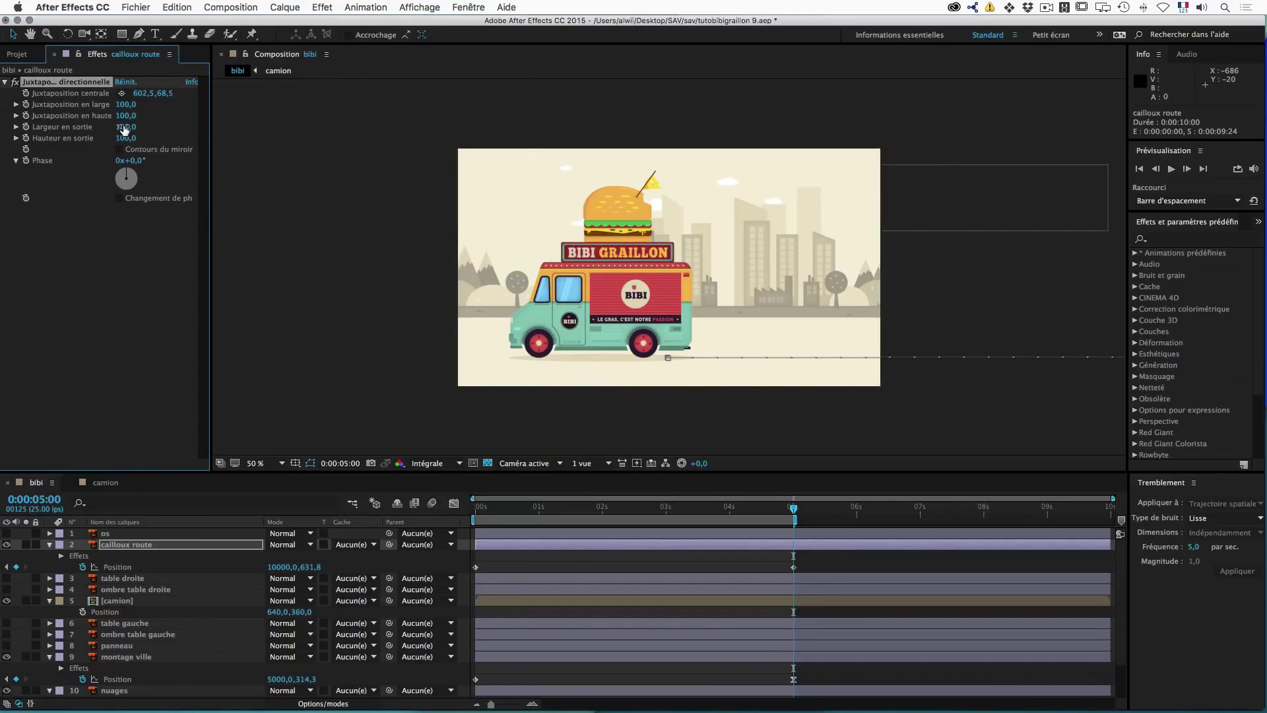
drag(159, 127, 223, 128)
Step: Ease the cailloux route layer's 5-second position keyframe, extending its incoming speed handle back to 3 seconds
drag(823, 563, 787, 574)
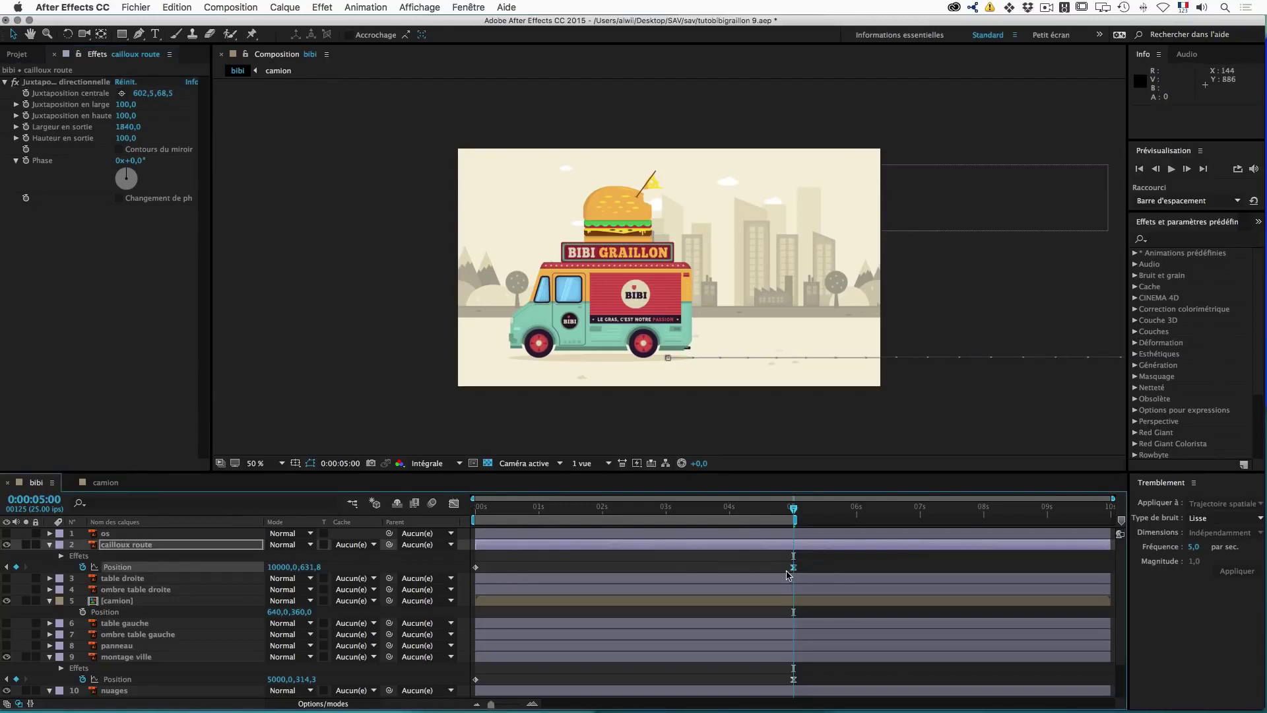
click(454, 504)
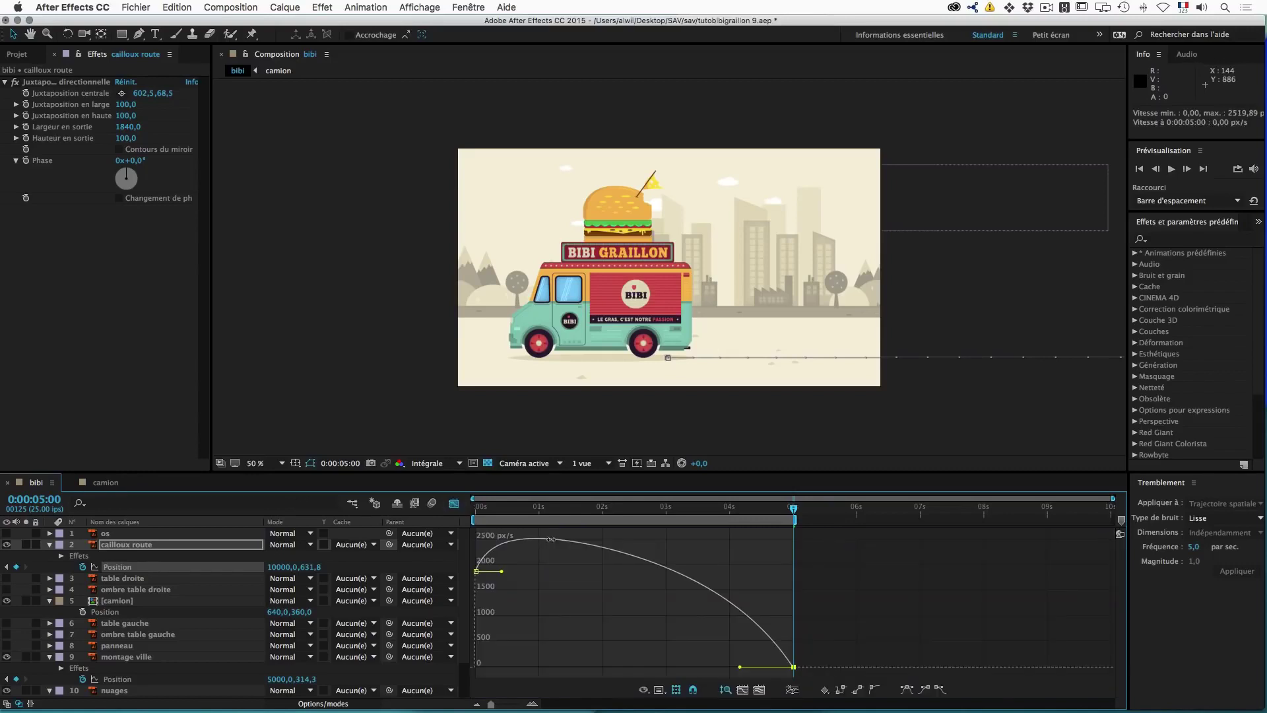
drag(739, 669, 666, 668)
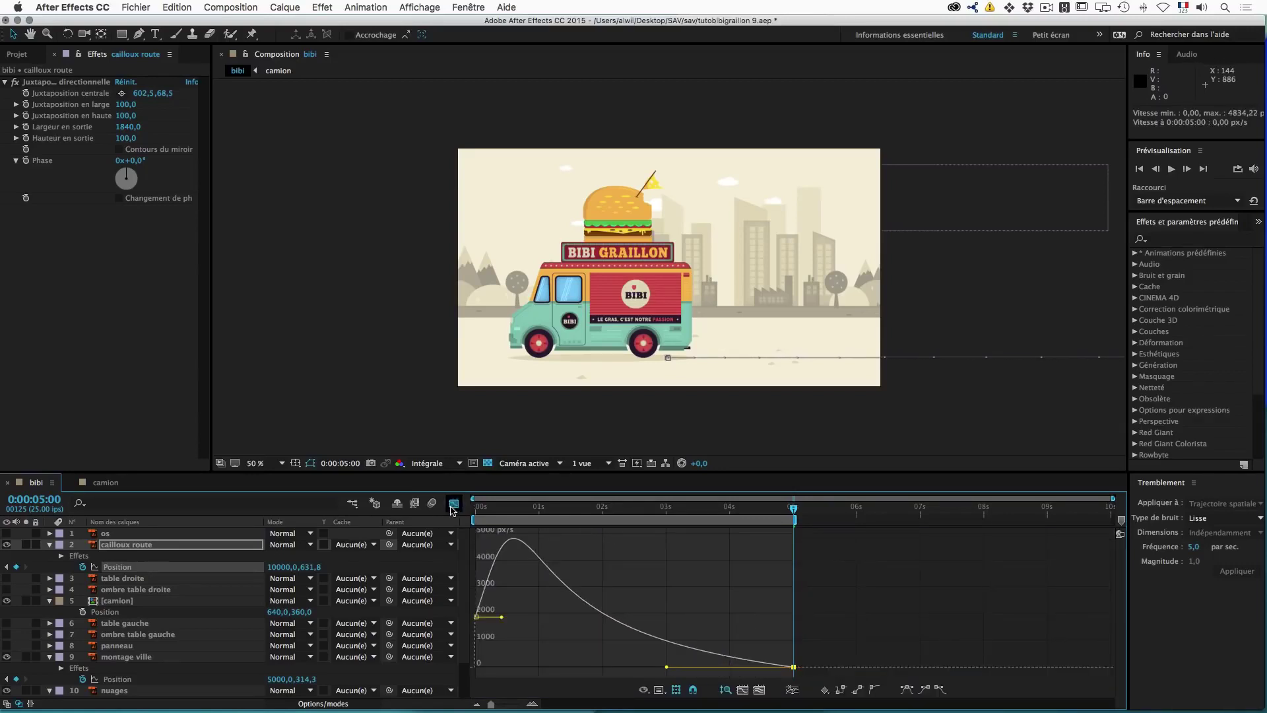
click(454, 503)
Step: Move the cailloux route layer directly below the camion layer and preview the animation from the start
drag(793, 512, 454, 512)
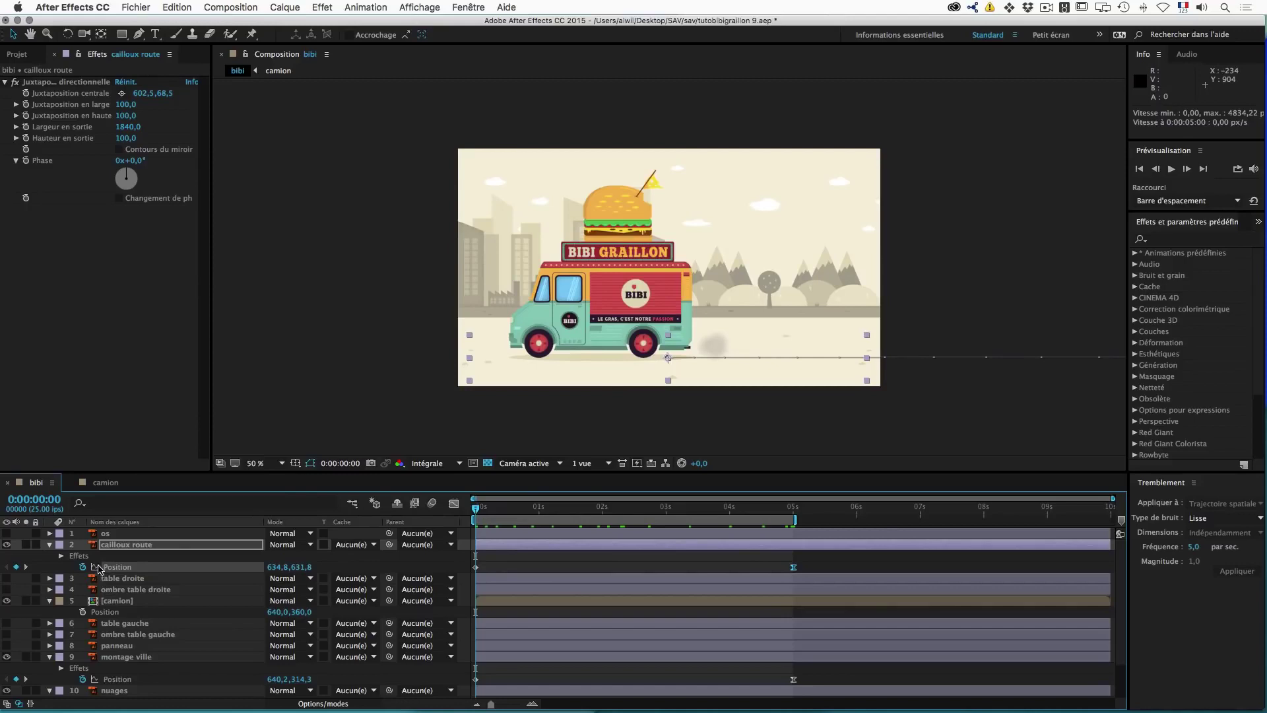
click(49, 545)
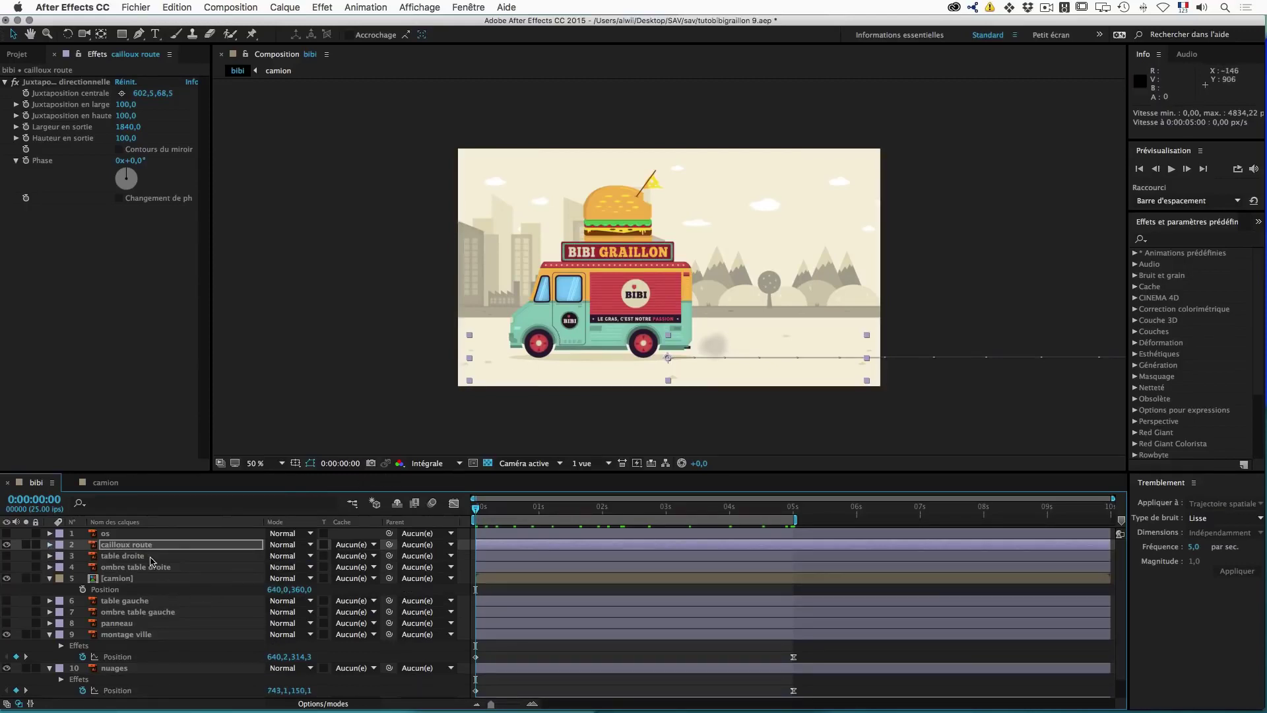
drag(117, 549, 113, 600)
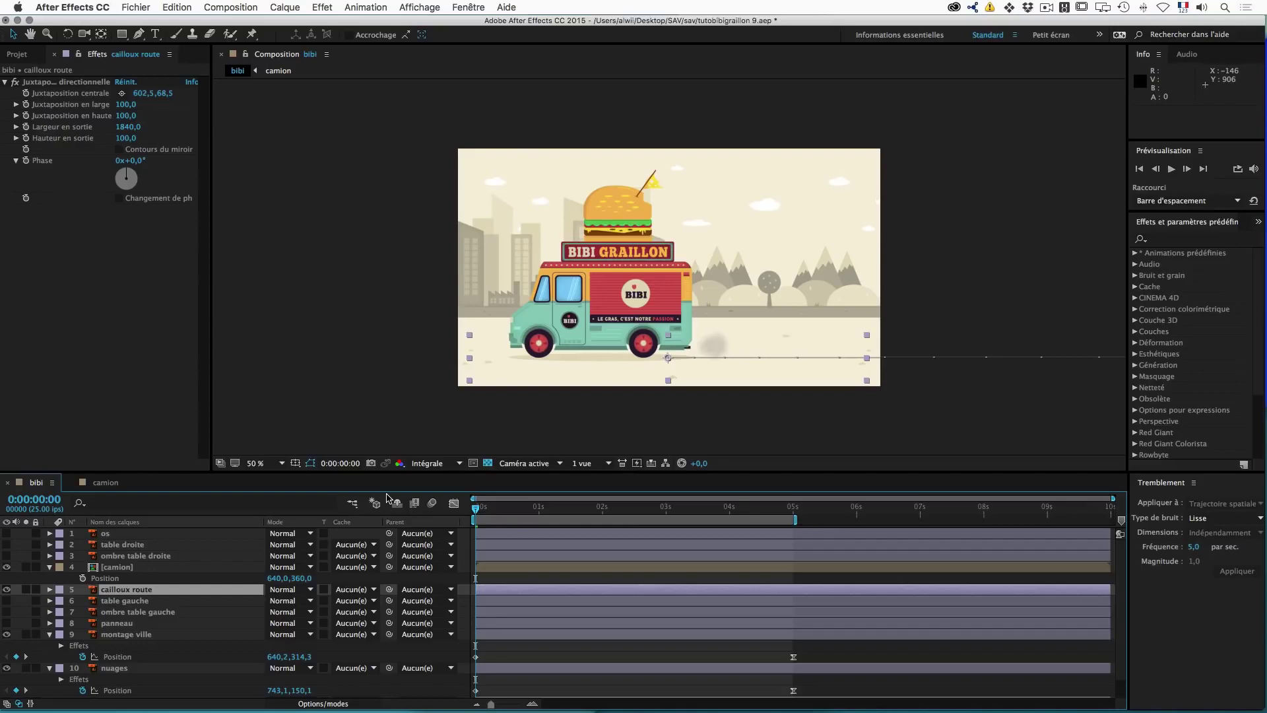
key(space)
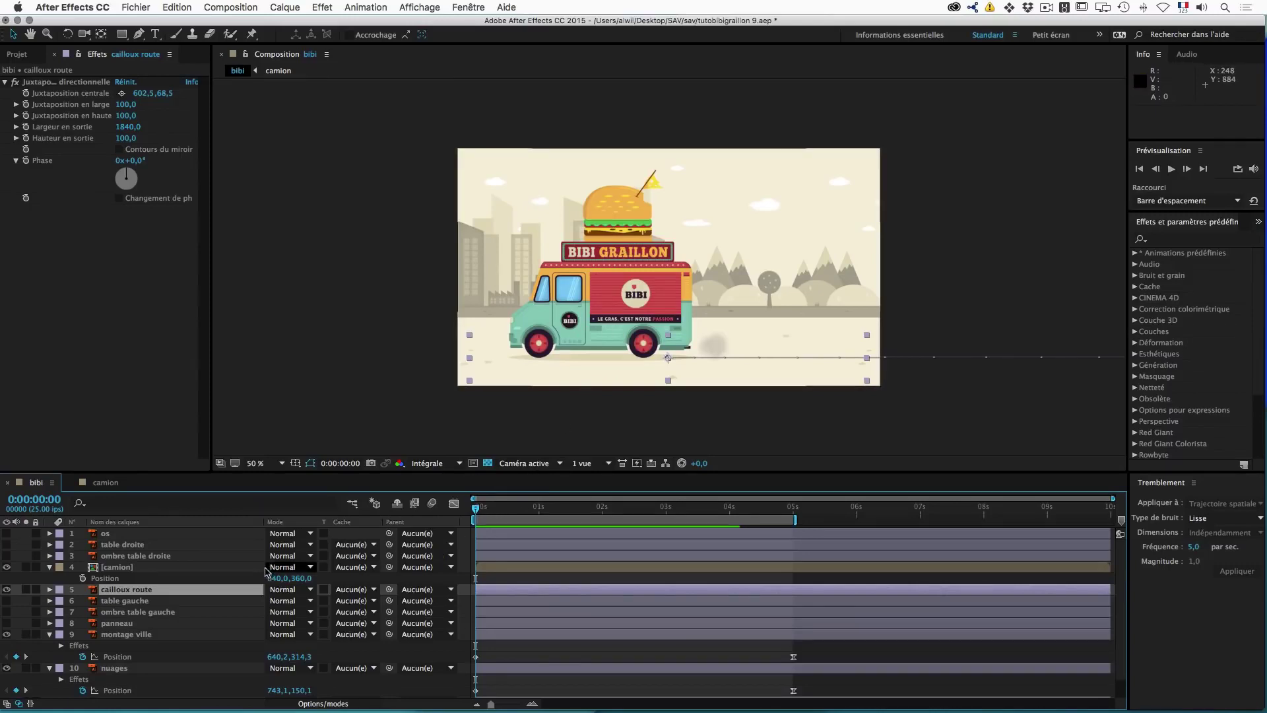
Step: Collapse the camion layer, show the os and panneau layers, and preview the animation
click(49, 566)
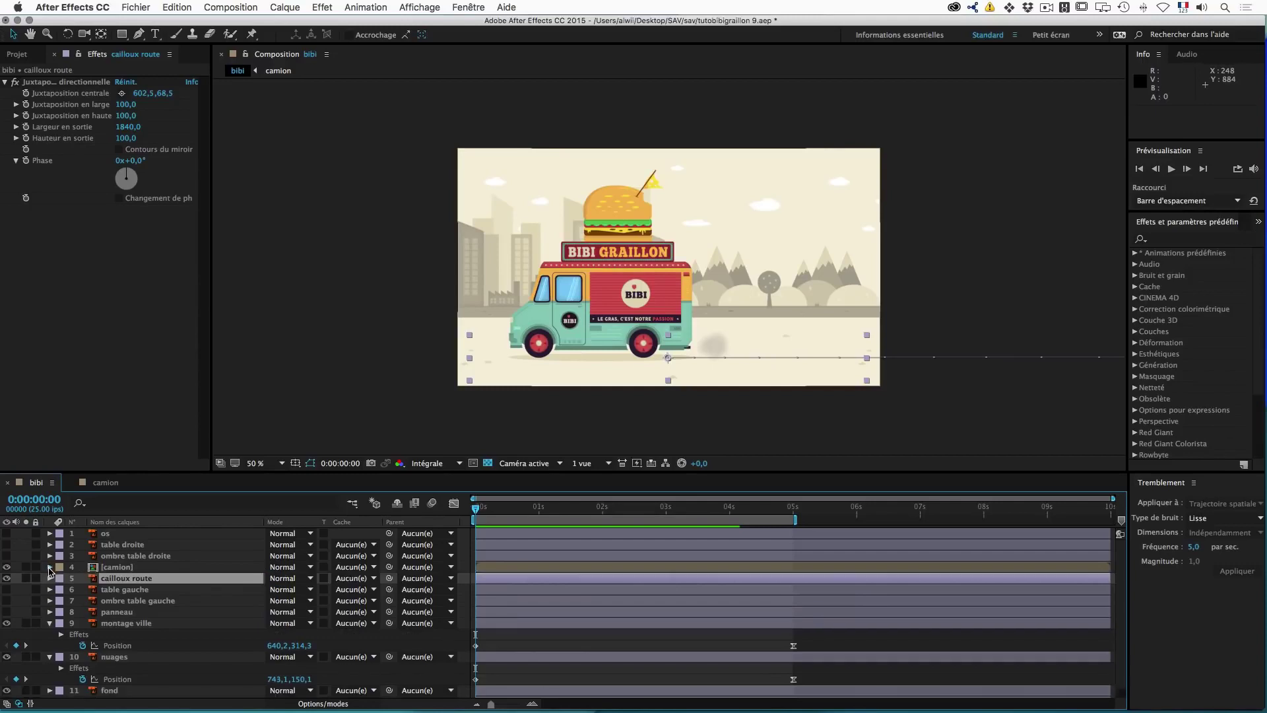
click(7, 533)
click(6, 612)
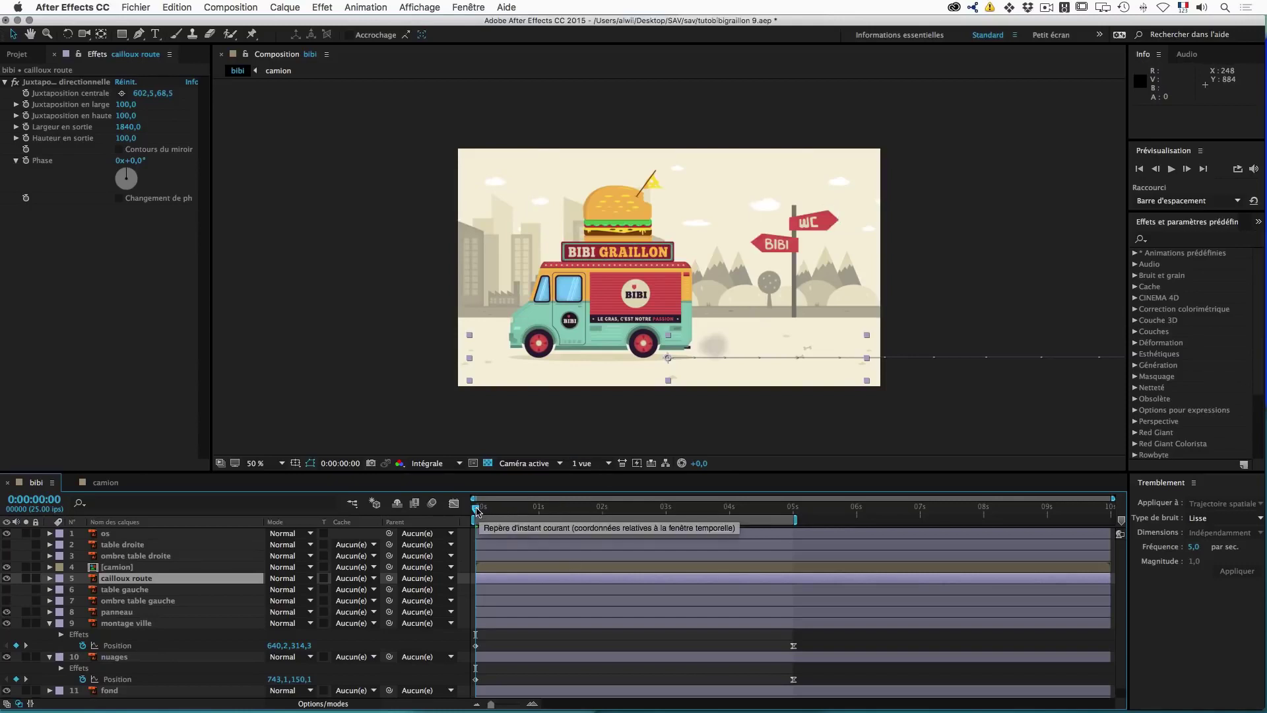
key(space)
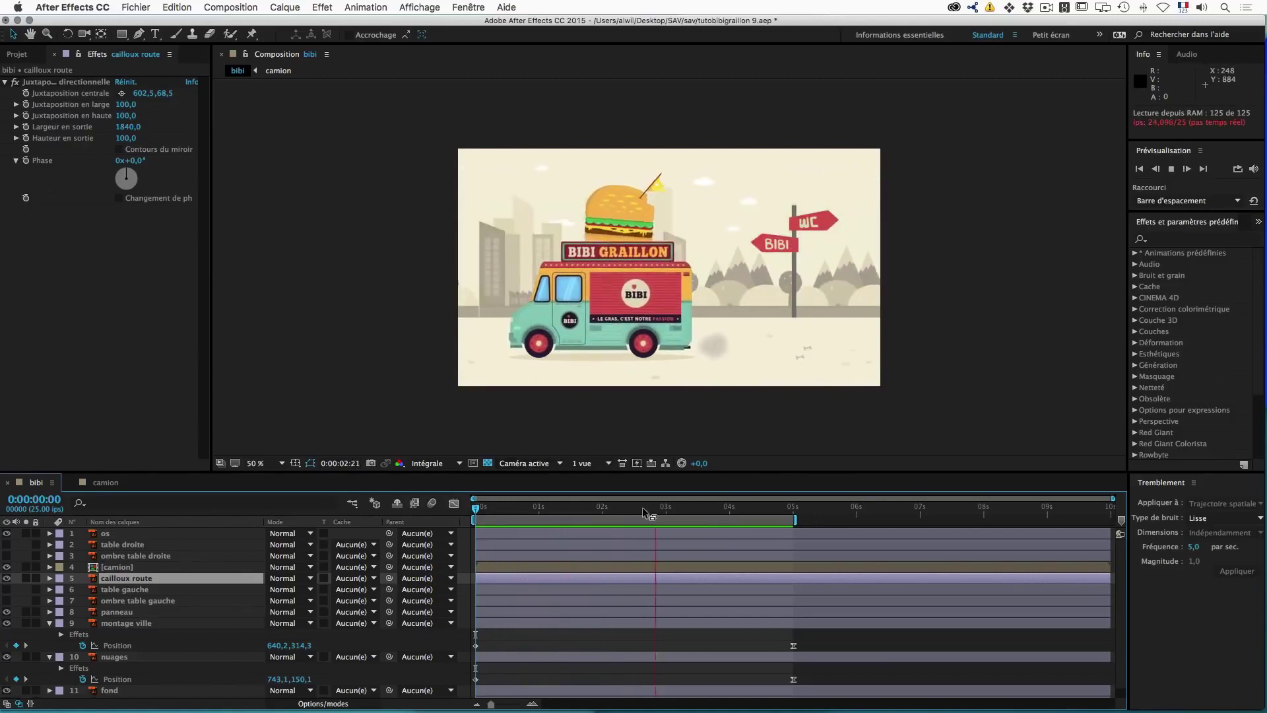
key(space)
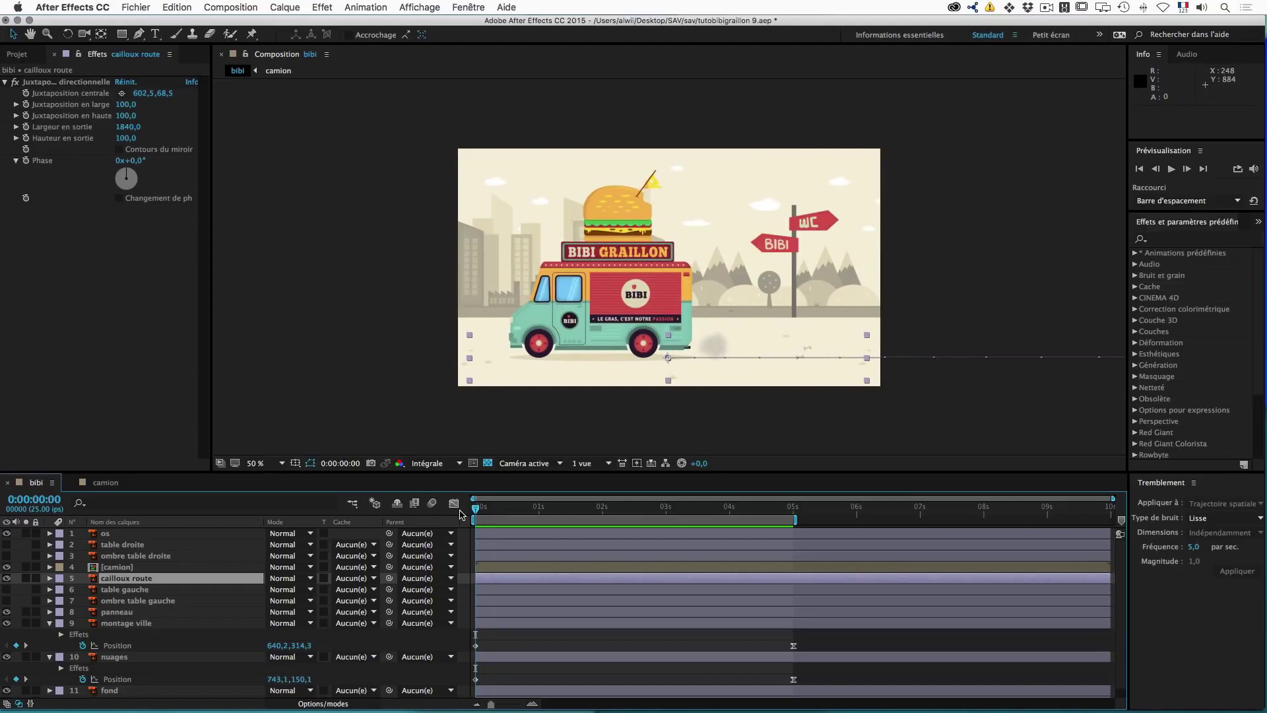
Step: Parent the panneau layer to montage ville at 5 seconds and preview the animation
drag(473, 510, 795, 528)
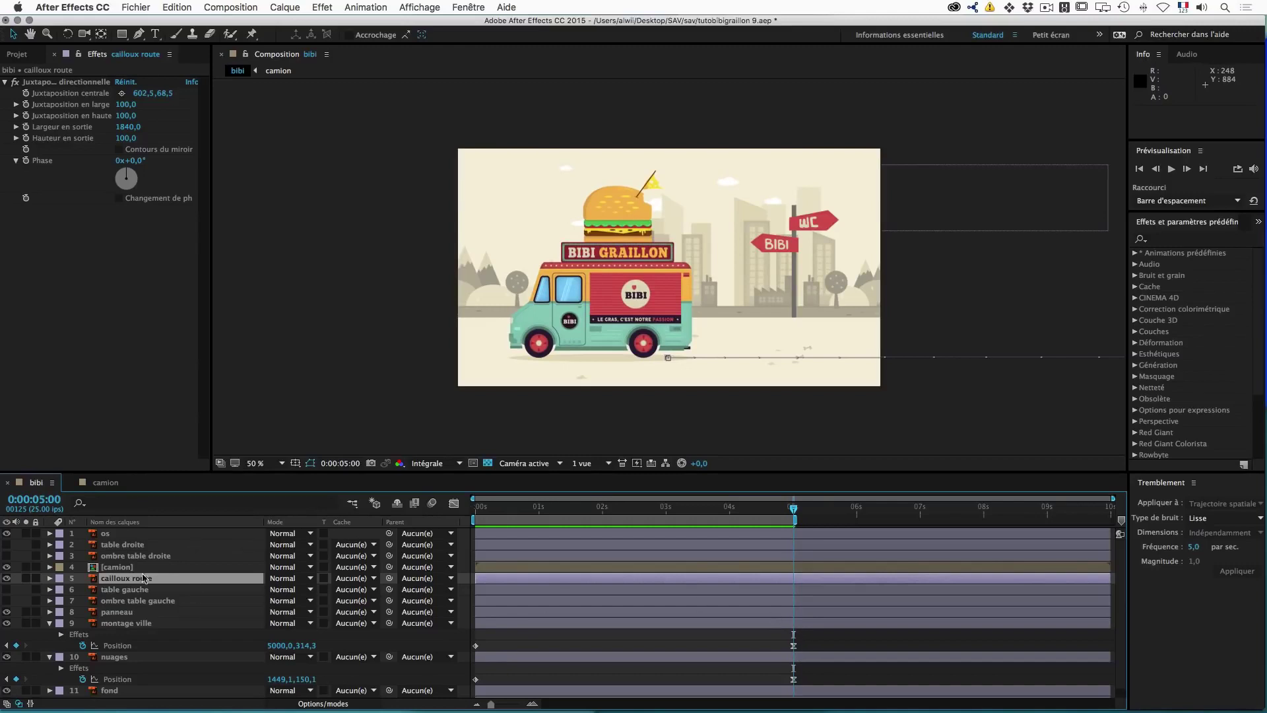
click(123, 612)
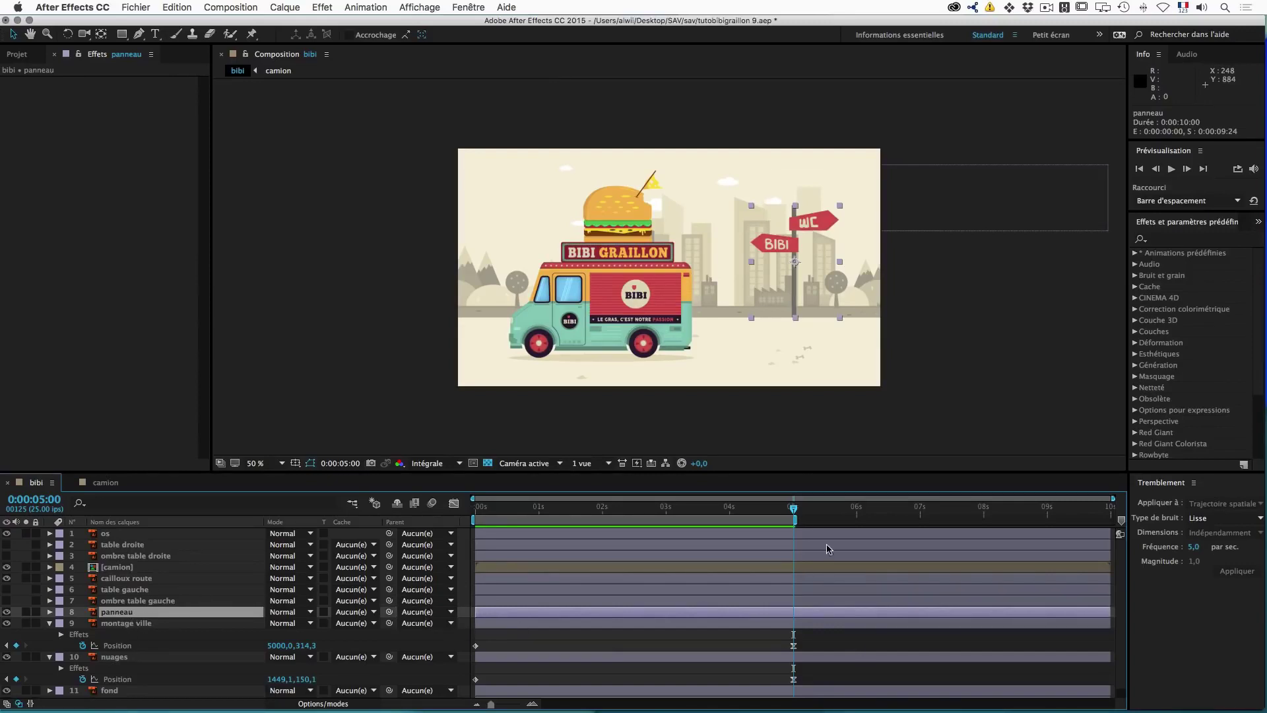
drag(389, 615, 130, 627)
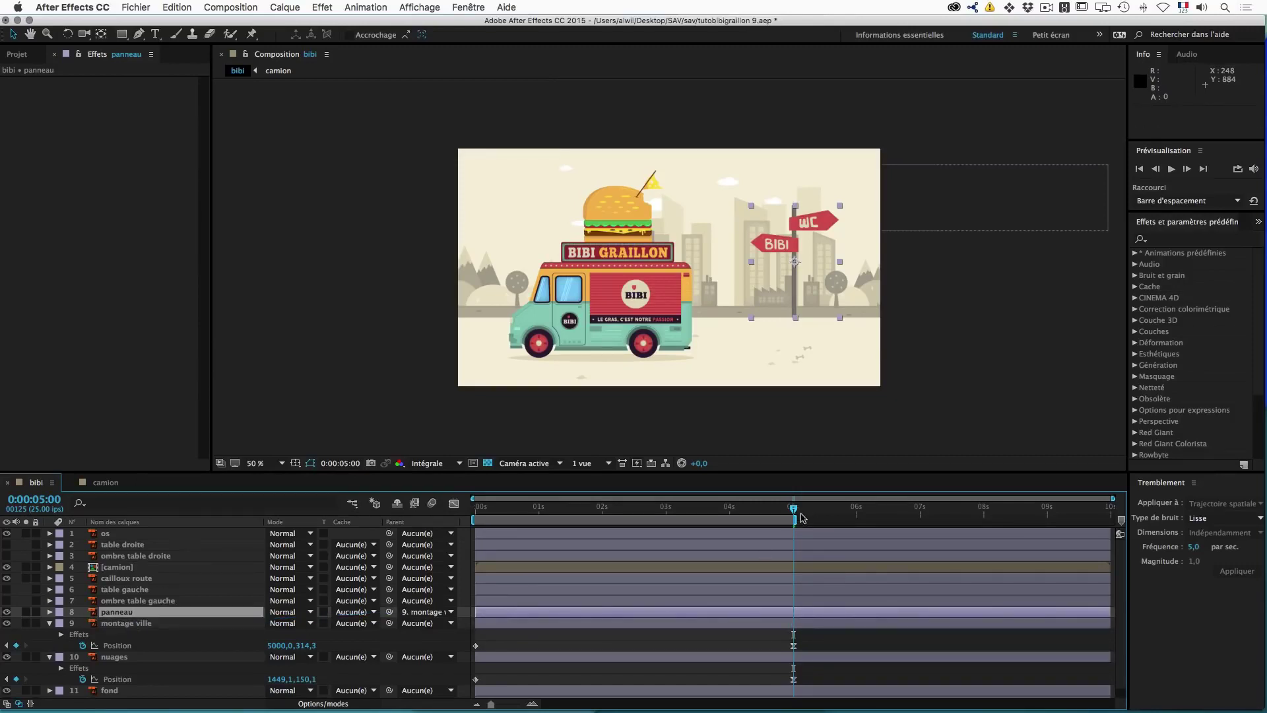
mouse_move(791, 513)
mouse_down()
mouse_move(541, 513)
mouse_move(793, 516)
mouse_up()
key(space)
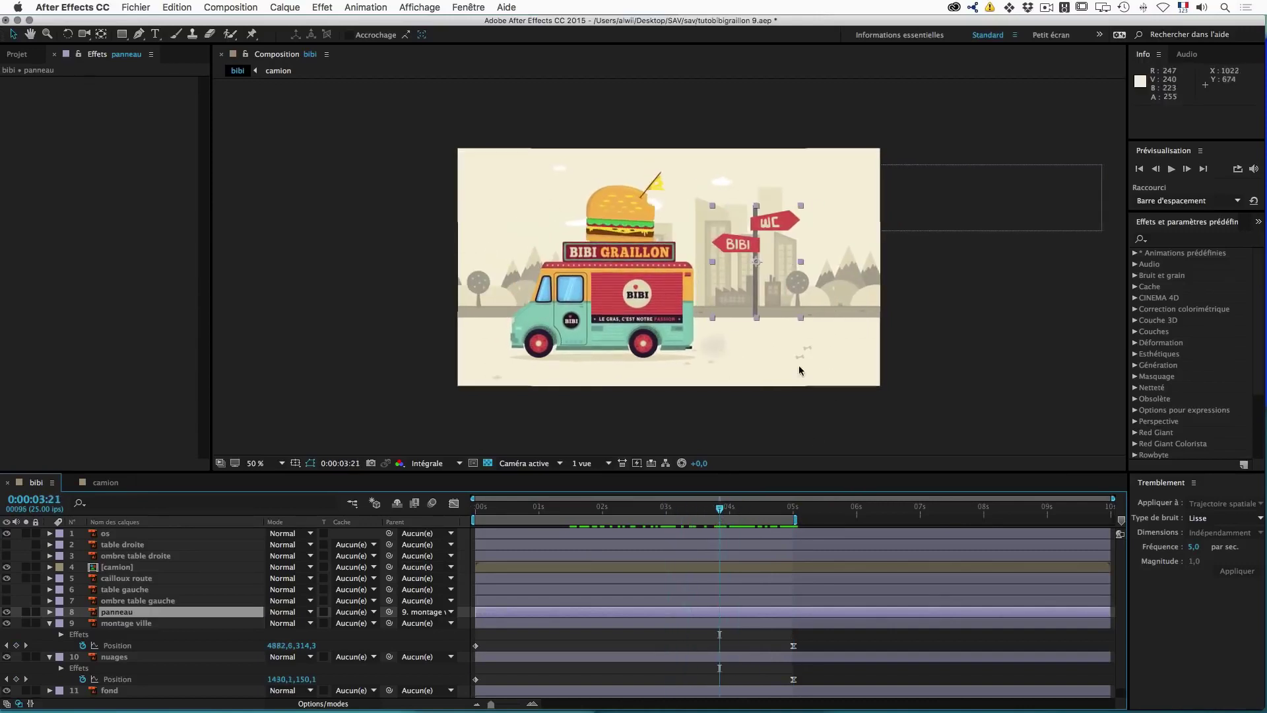
Step: Parent the os layer to cailloux route at 5 seconds and move it directly below the camion layer
click(769, 509)
click(792, 511)
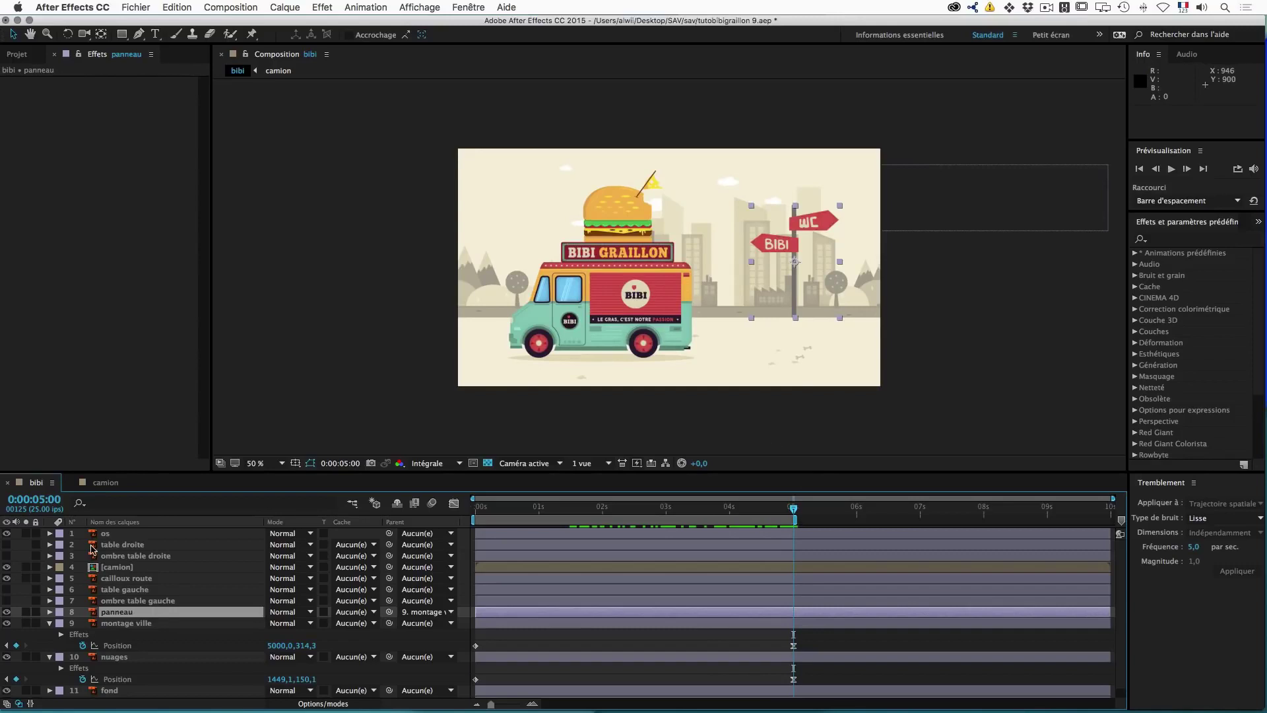
click(125, 535)
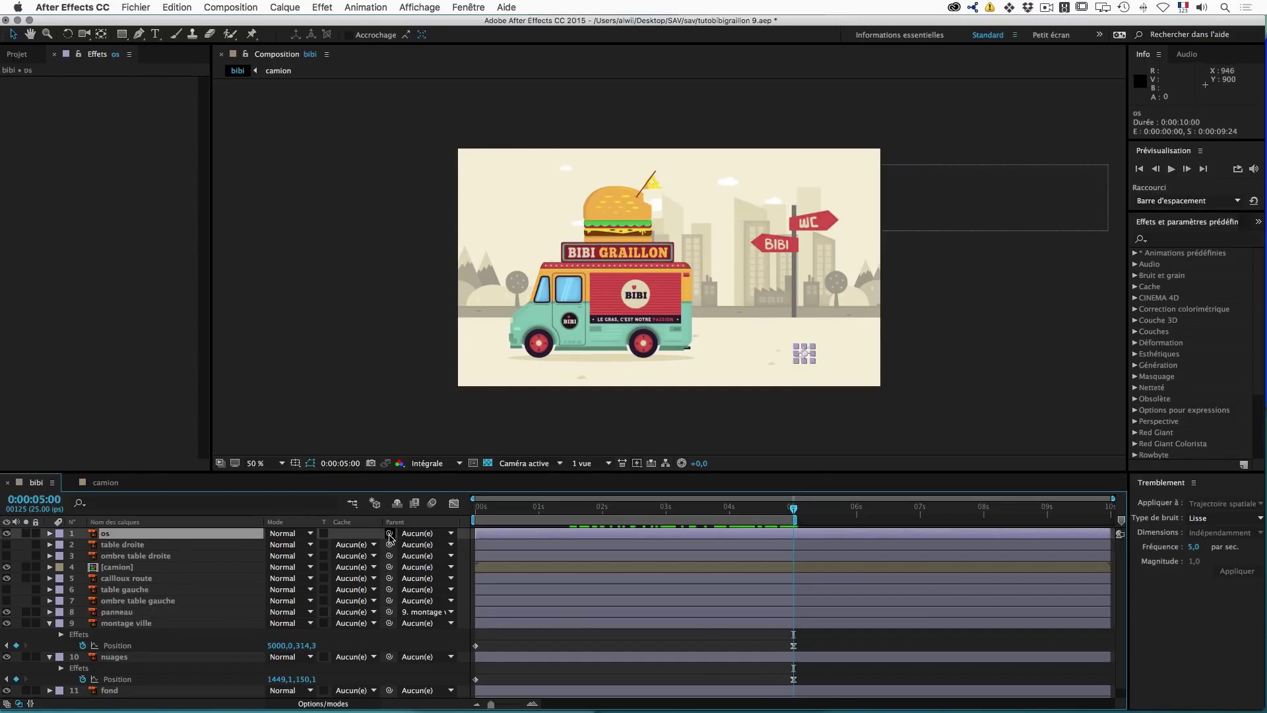
drag(389, 536, 152, 580)
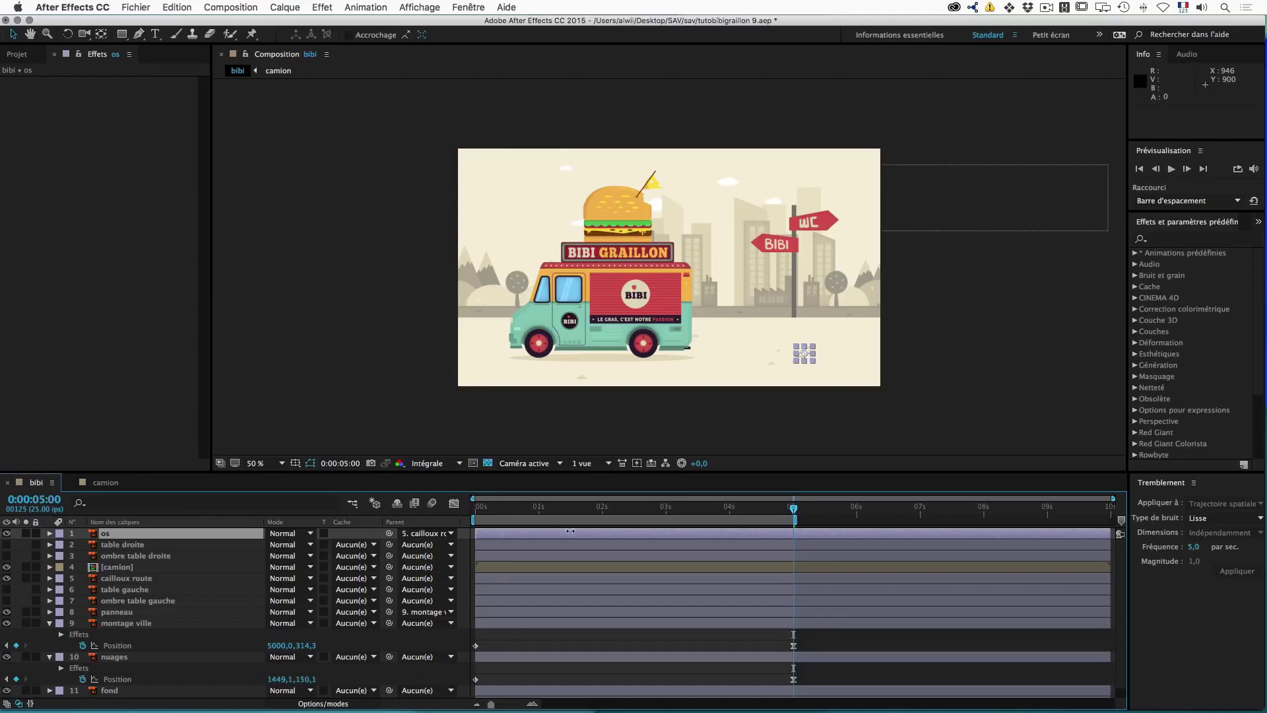
drag(110, 539, 110, 578)
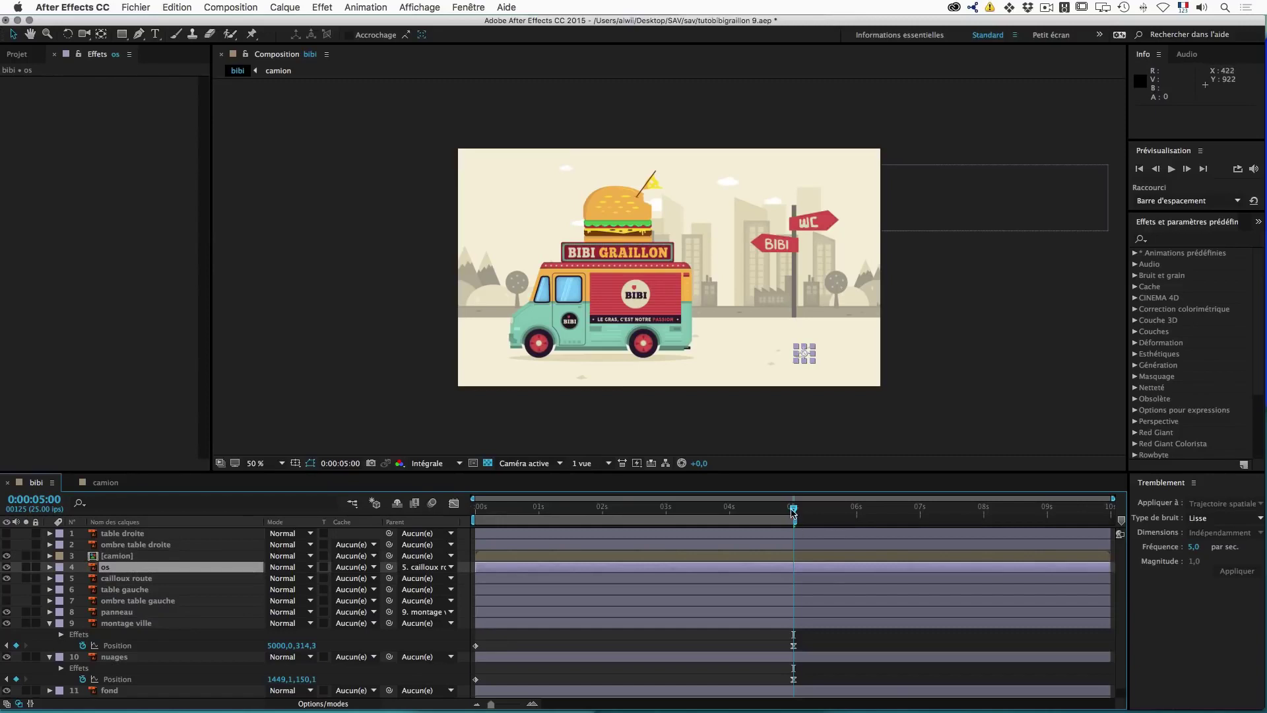
Step: Preview the scrolling scene from an earlier time and save the project as the incremented version bigraillon 10
drag(793, 511, 648, 509)
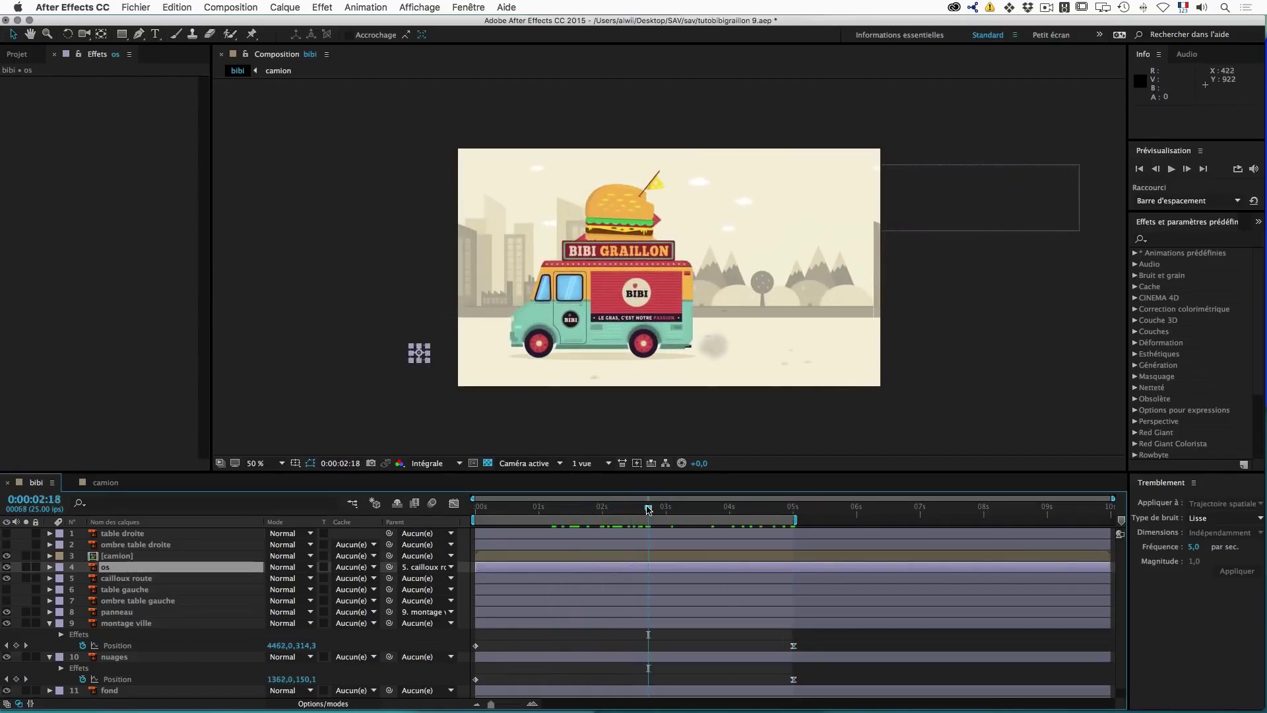
key(space)
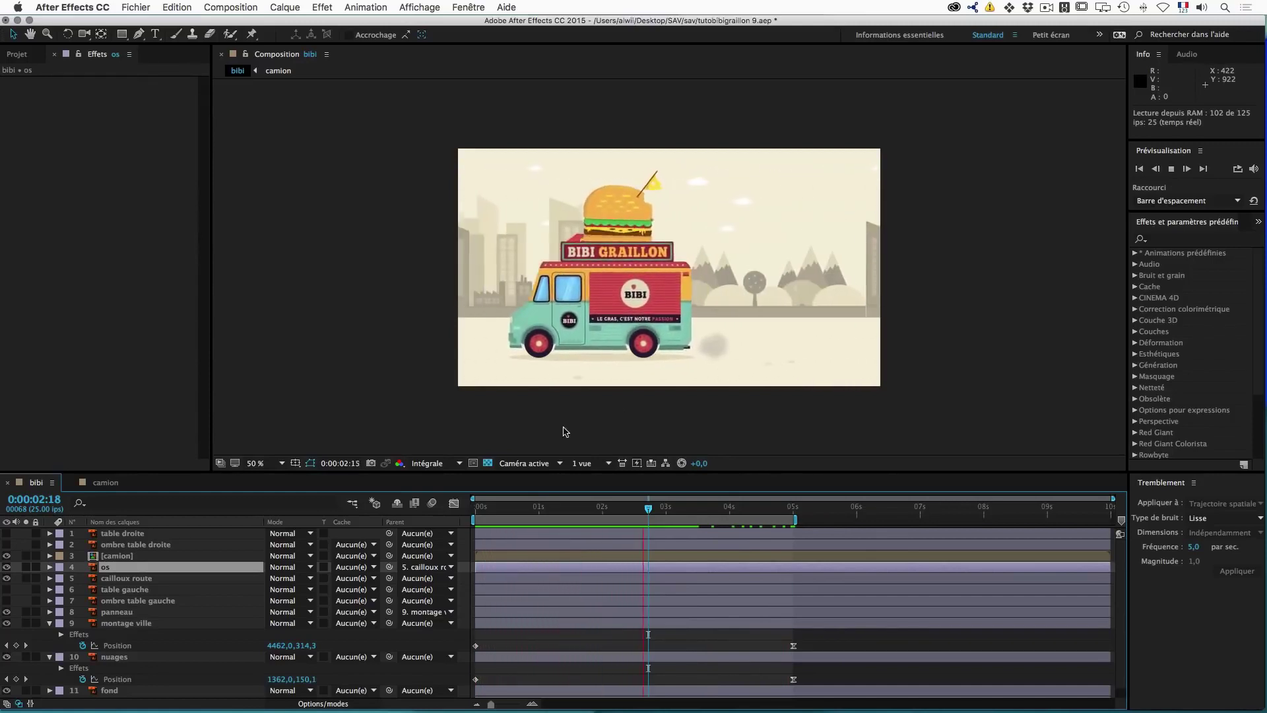
click(528, 509)
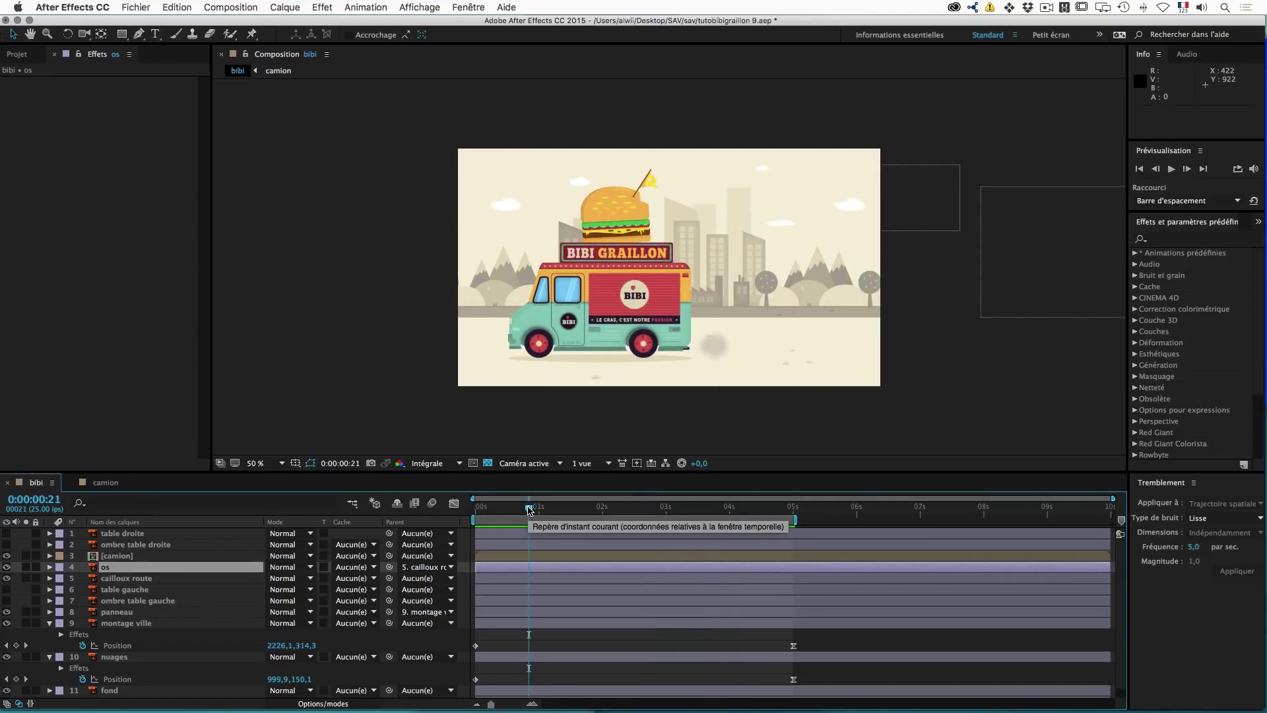
key(super+alt+shift+s)
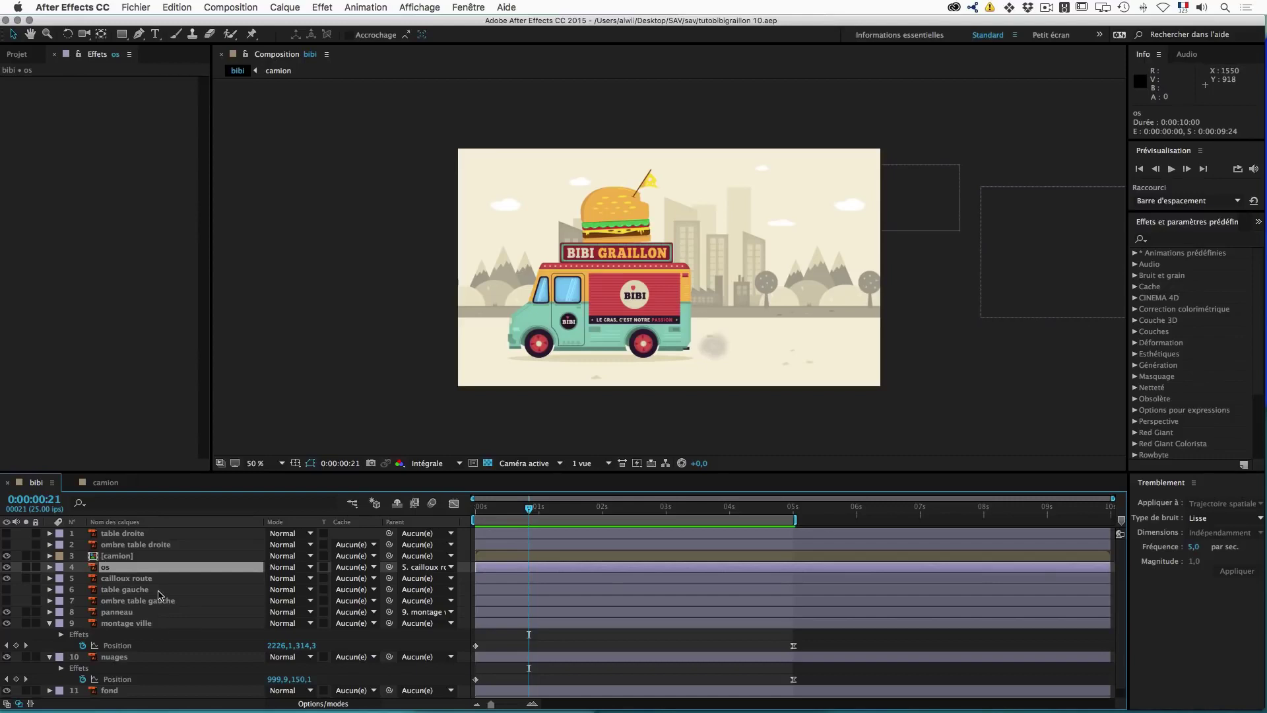
Step: Reveal the camion layer's position property at the start of the composition
click(117, 558)
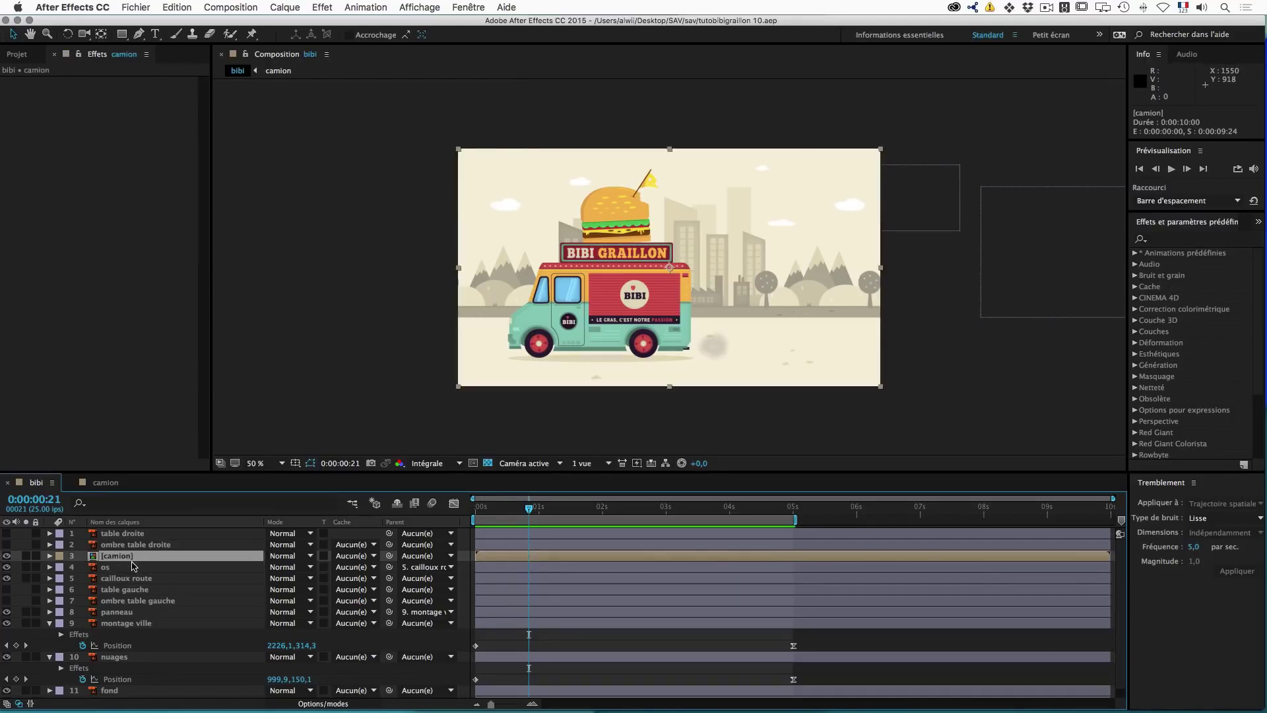
key(p)
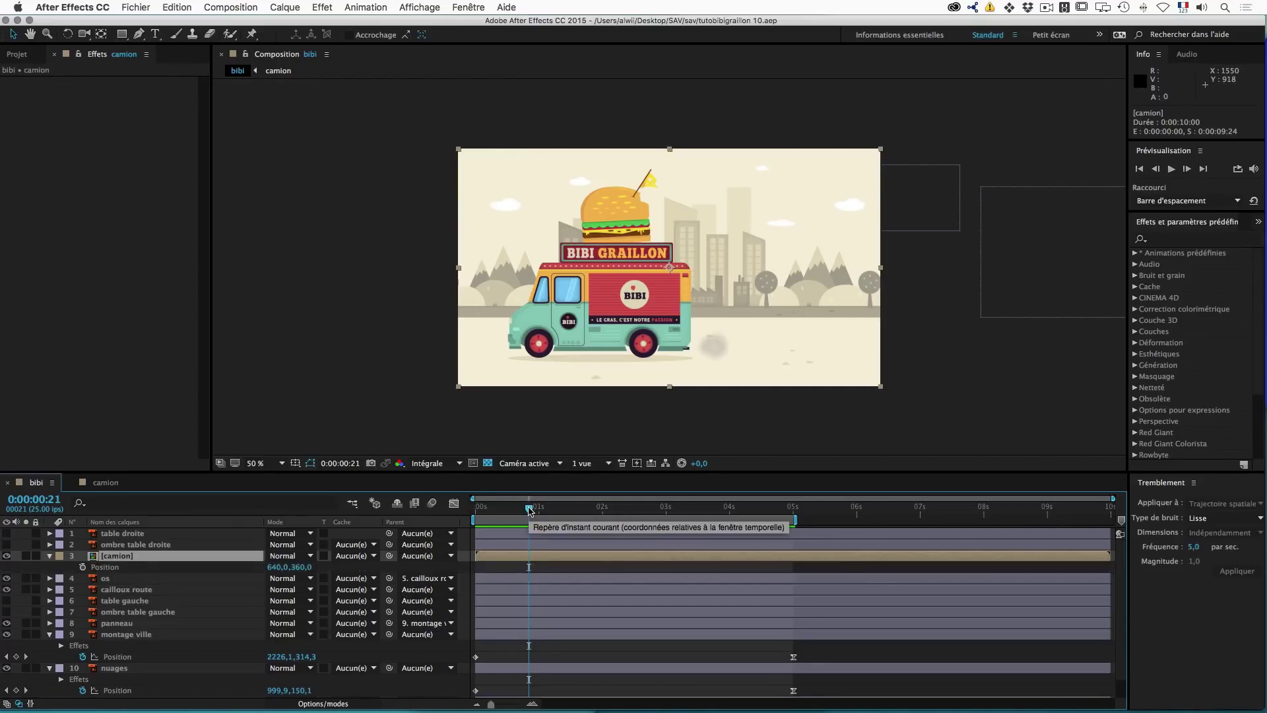
drag(529, 509, 473, 510)
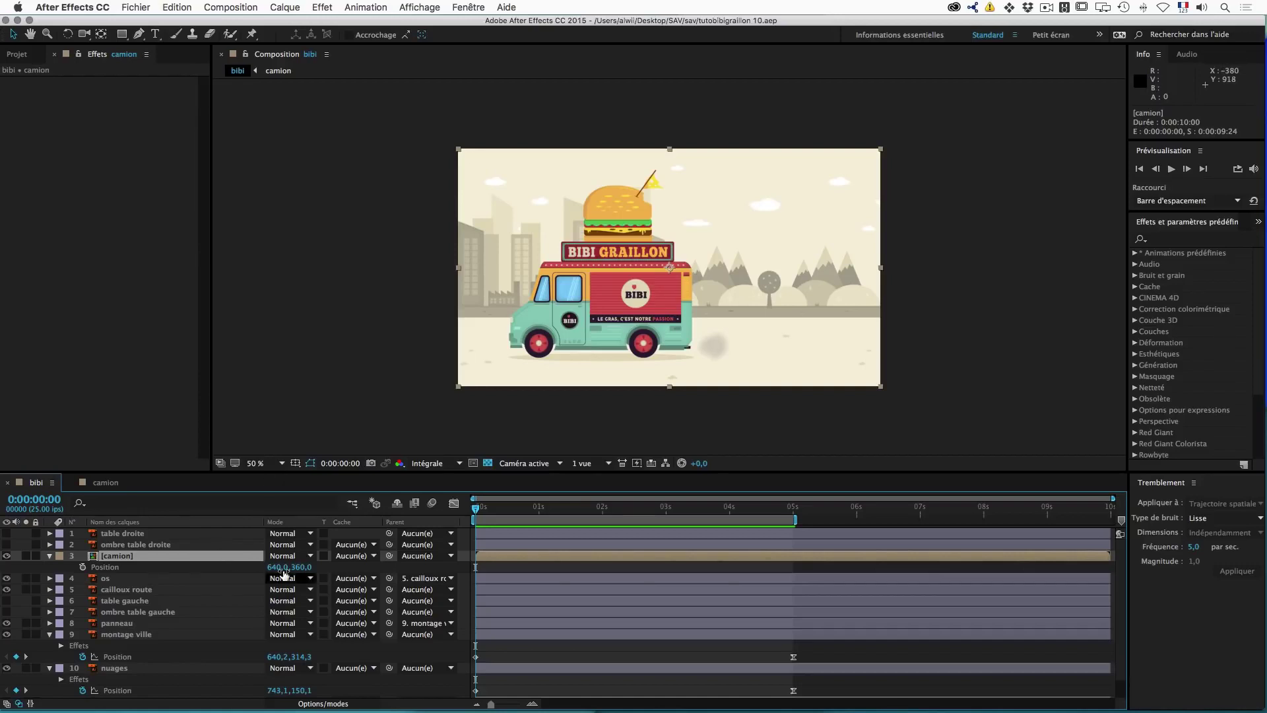
drag(273, 569, 1013, 548)
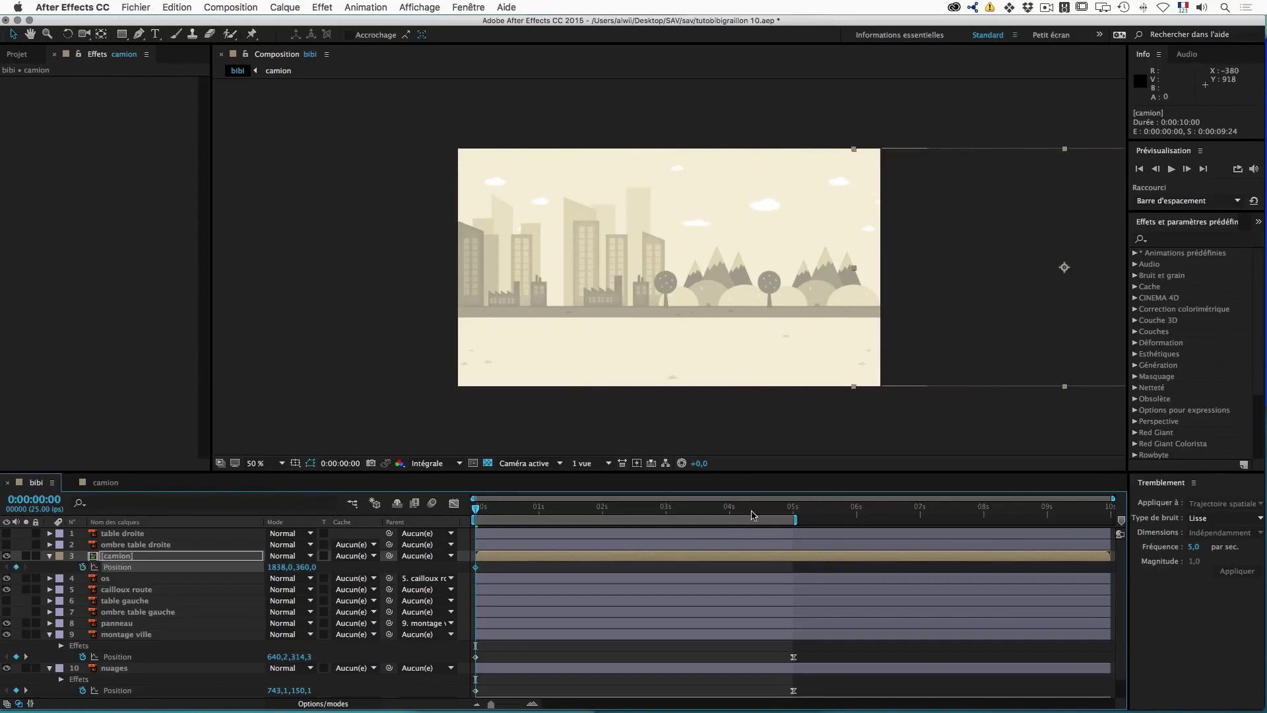
click(791, 511)
drag(792, 511, 794, 511)
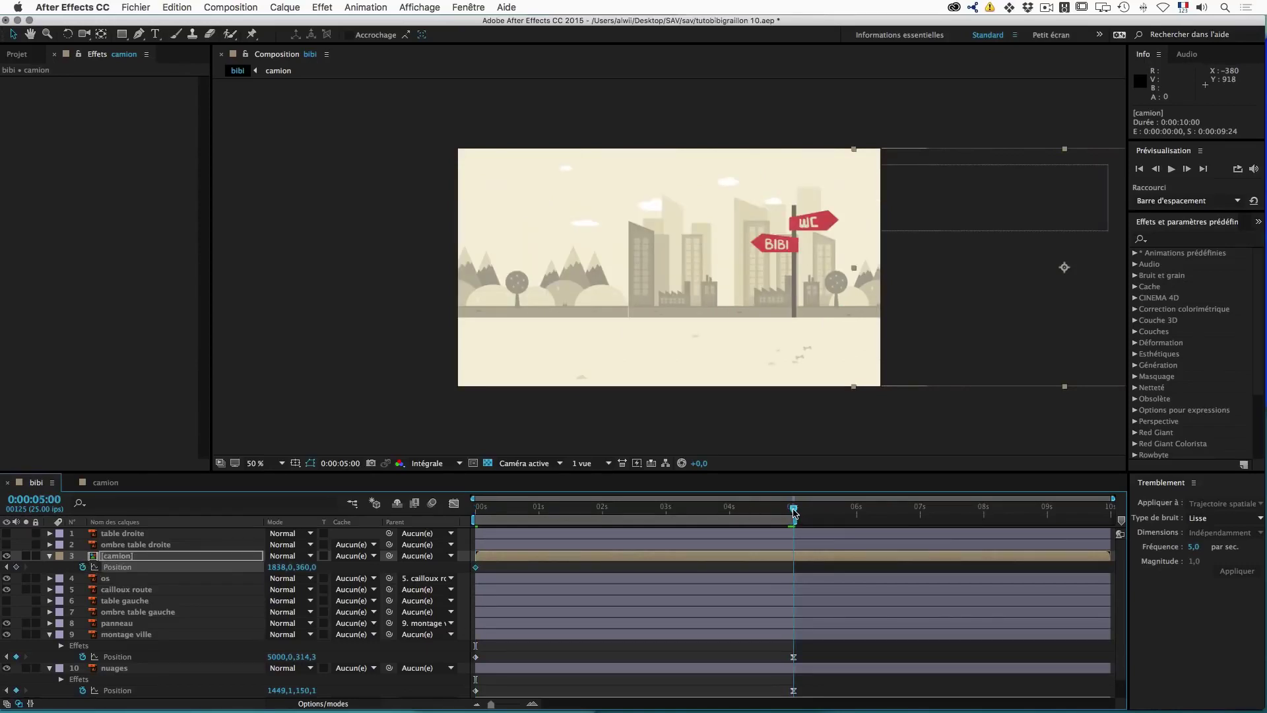
drag(277, 567, 219, 571)
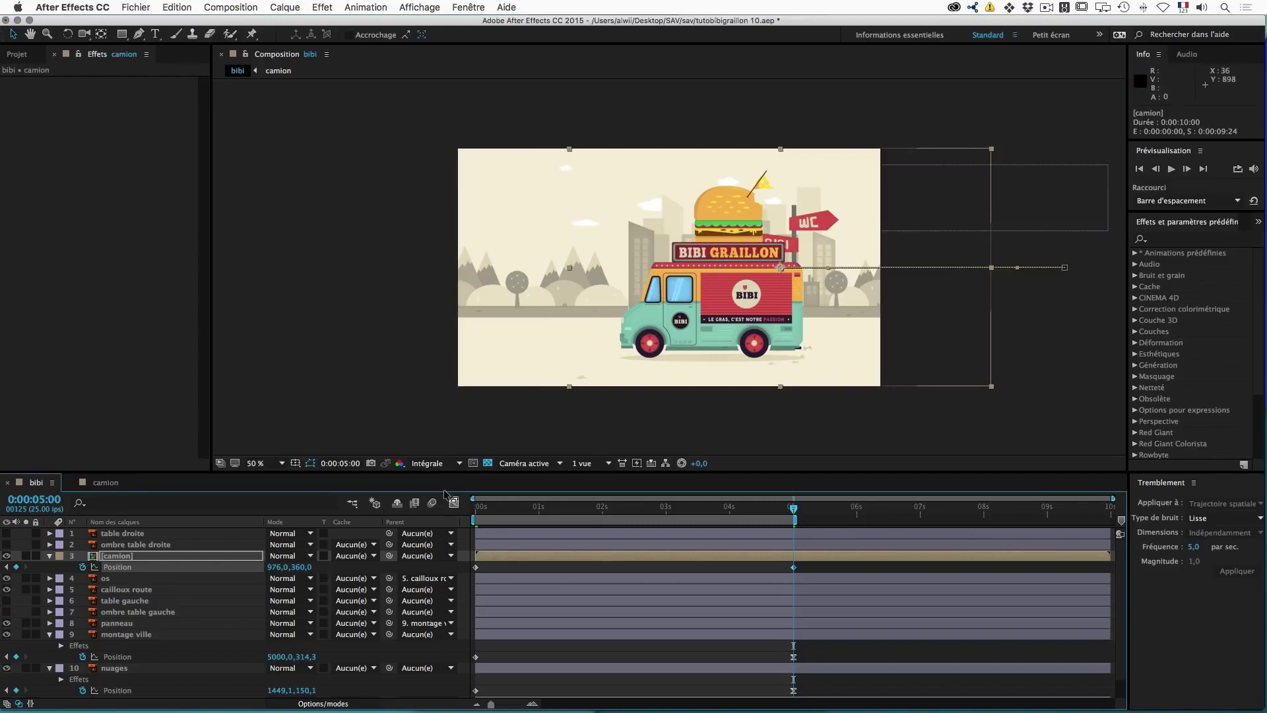
drag(273, 567, 122, 573)
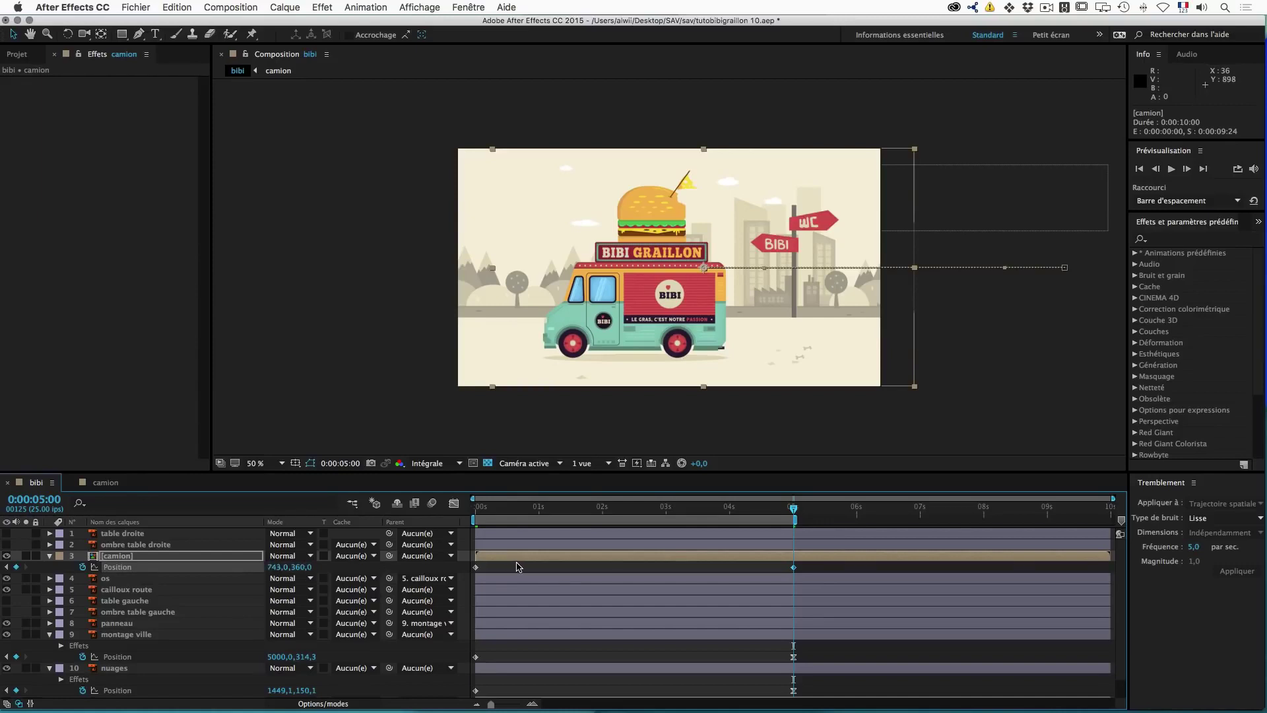
key(super+z)
key(super+z)
key(super+z)
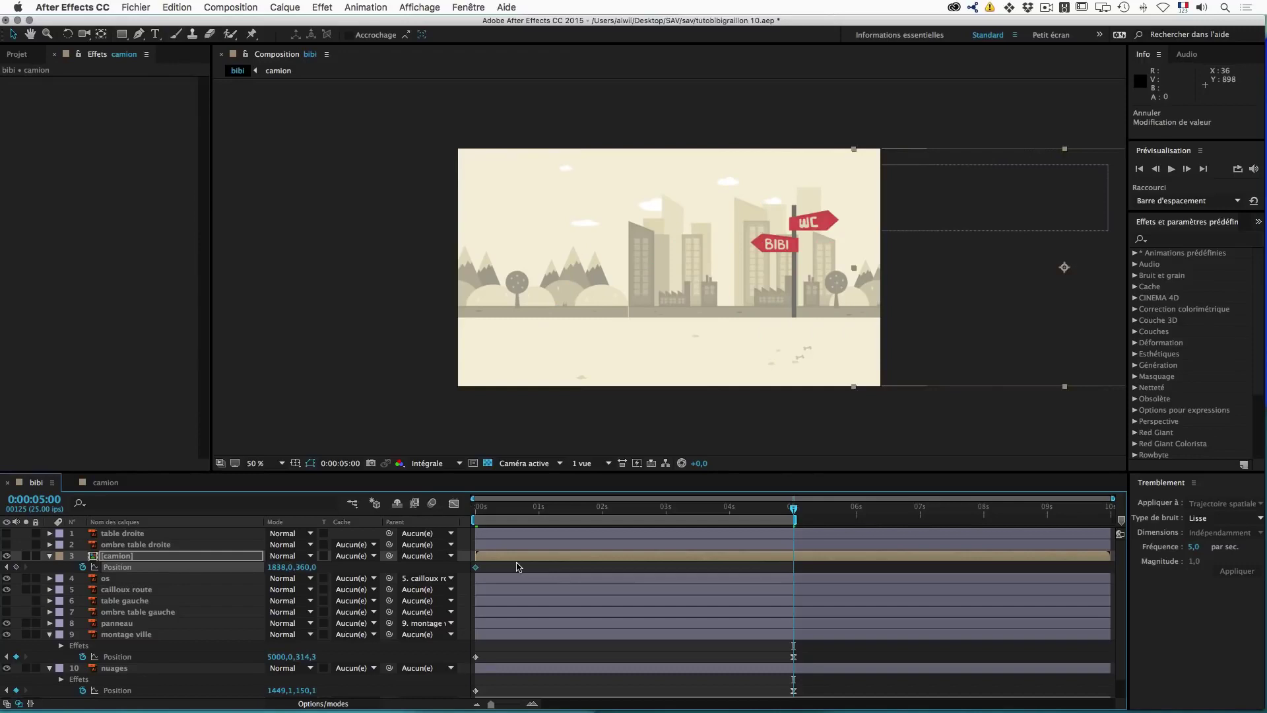
key(super+z)
key(Home)
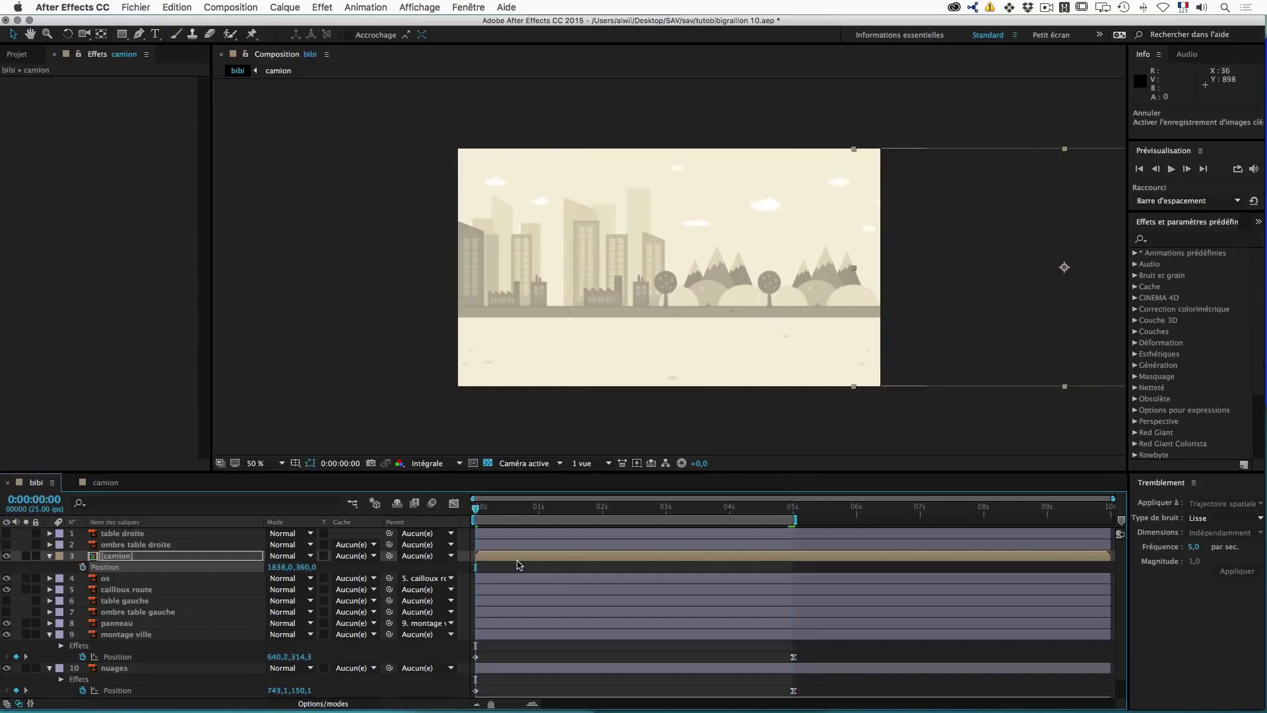
key(super+z)
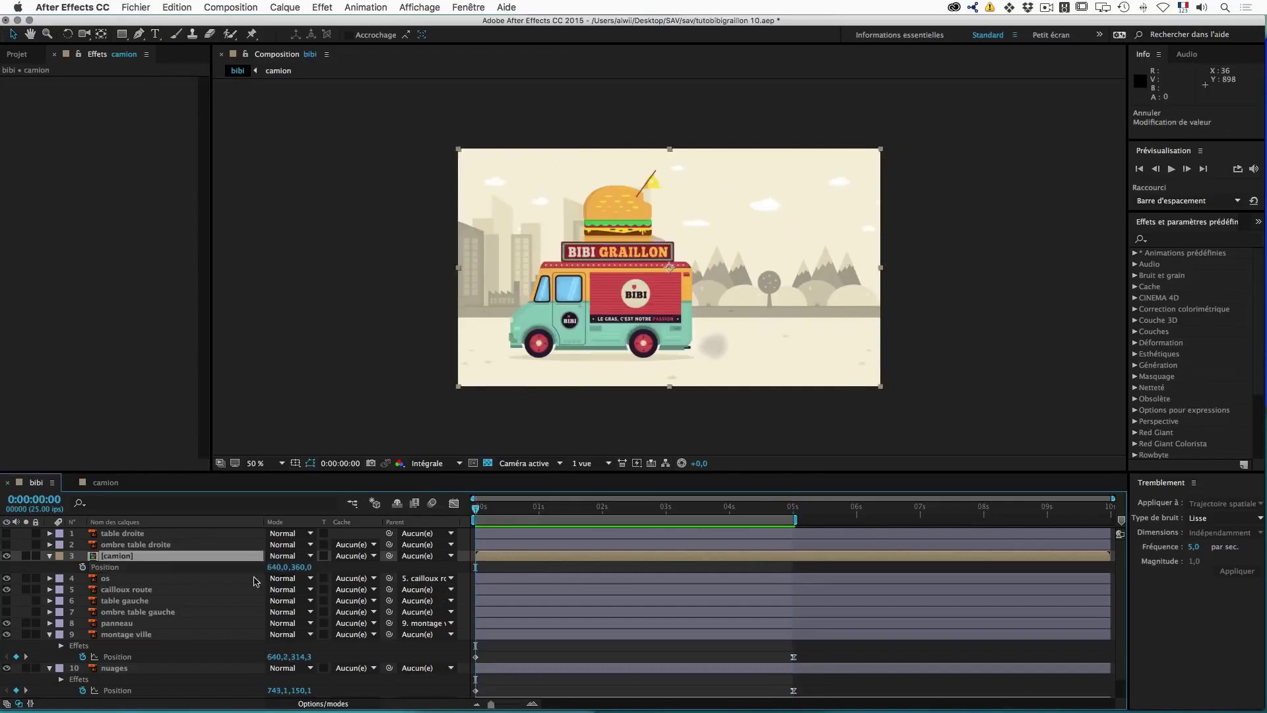
Step: Keyframe the camion layer's position at 640,360 at the start and 1778,360 at 5 seconds, outside the frame
click(82, 567)
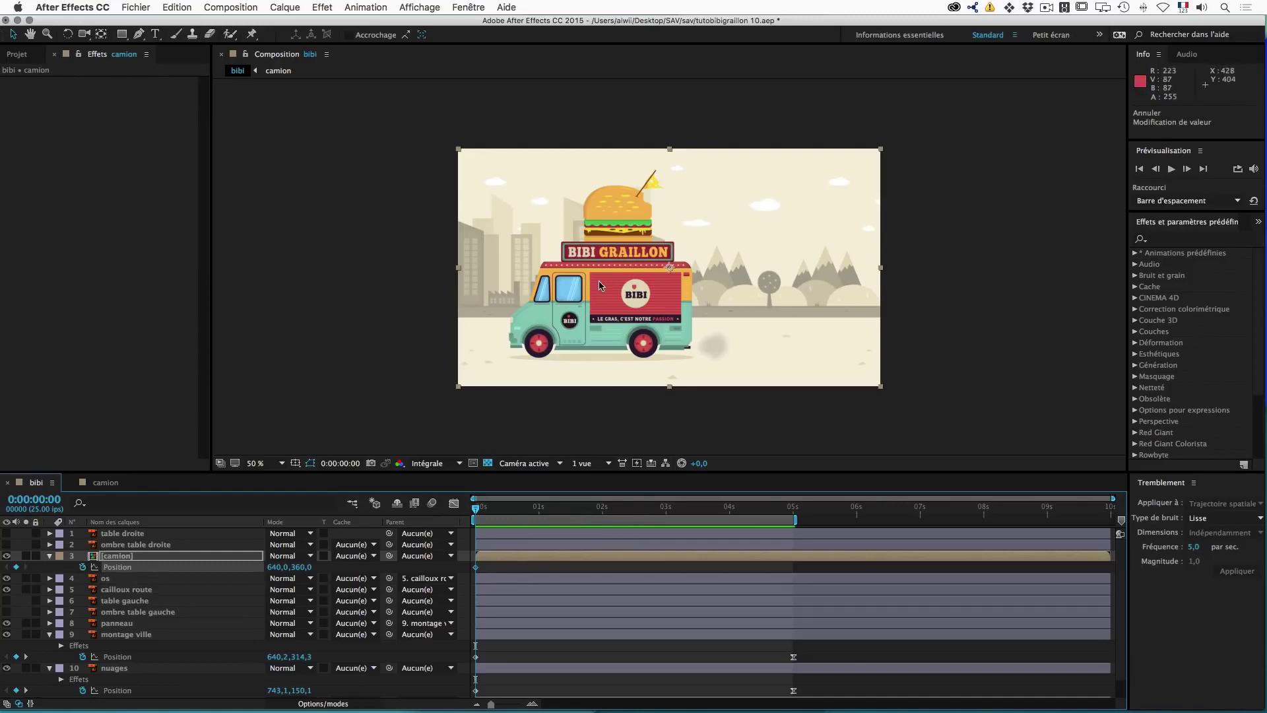
drag(476, 510, 793, 517)
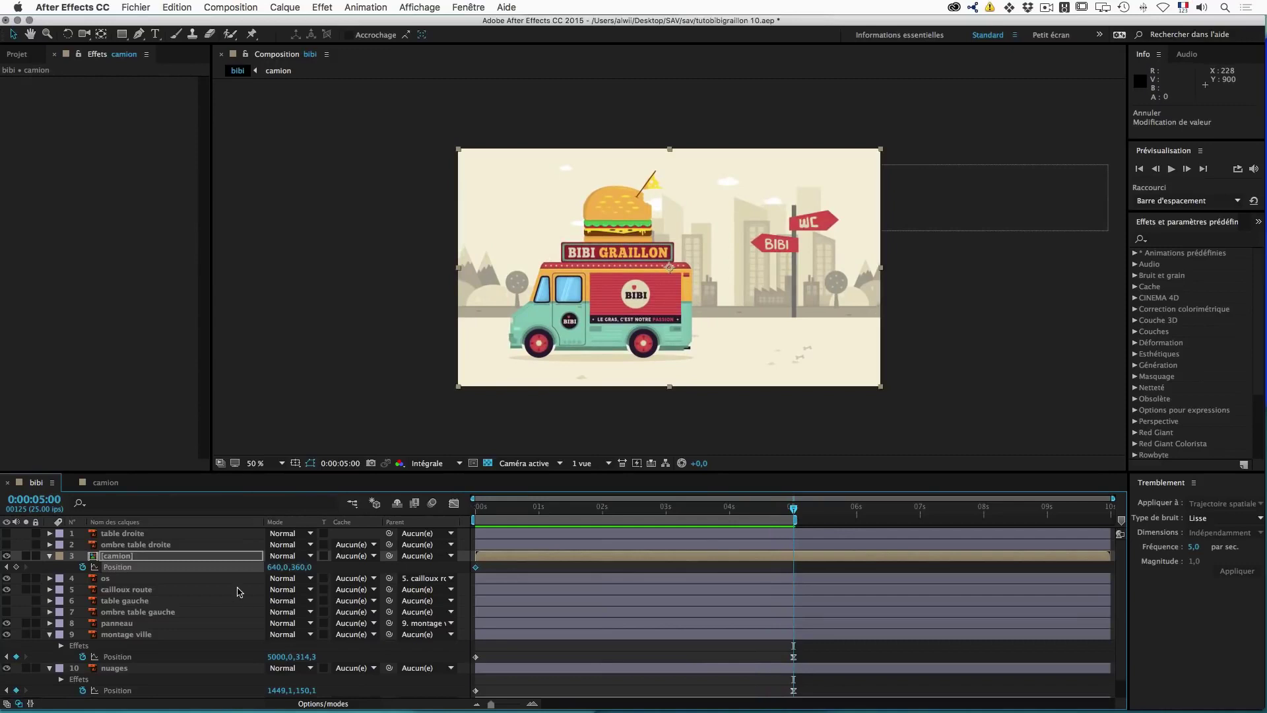
drag(274, 567, 1008, 551)
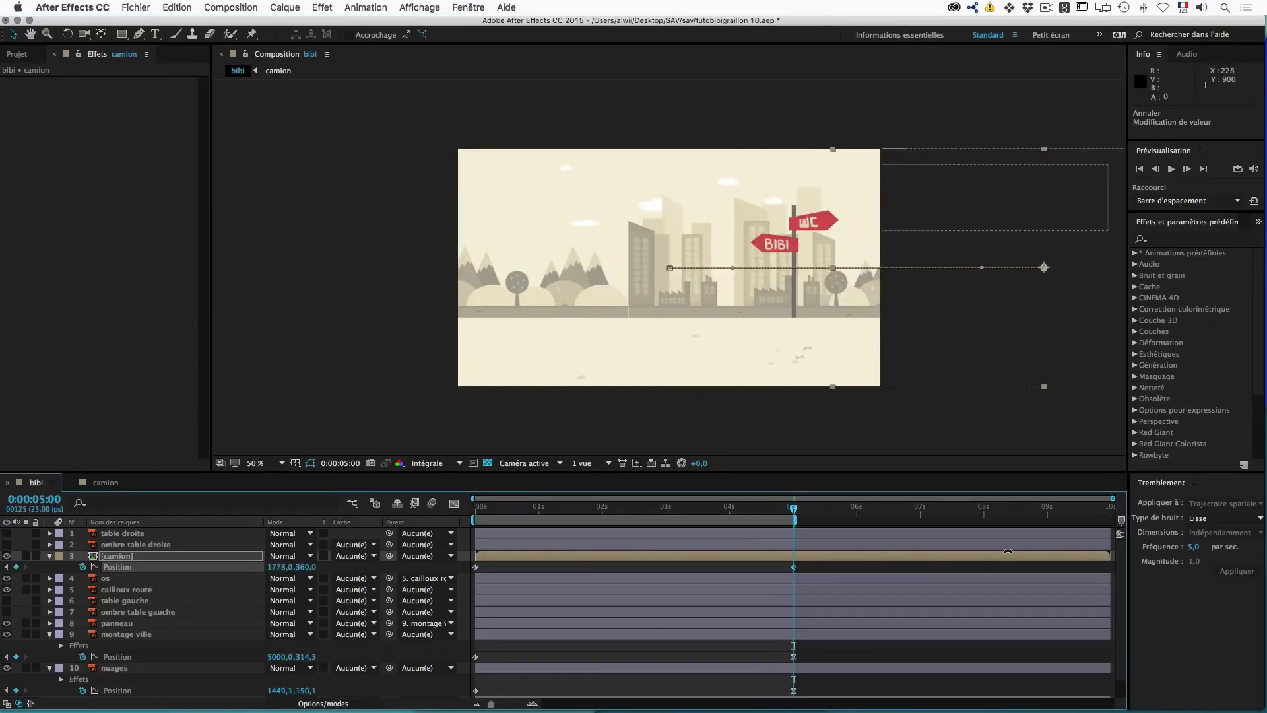
Step: Reverse the camion layer's two position keyframes so the truck drives into the frame
drag(804, 565, 464, 578)
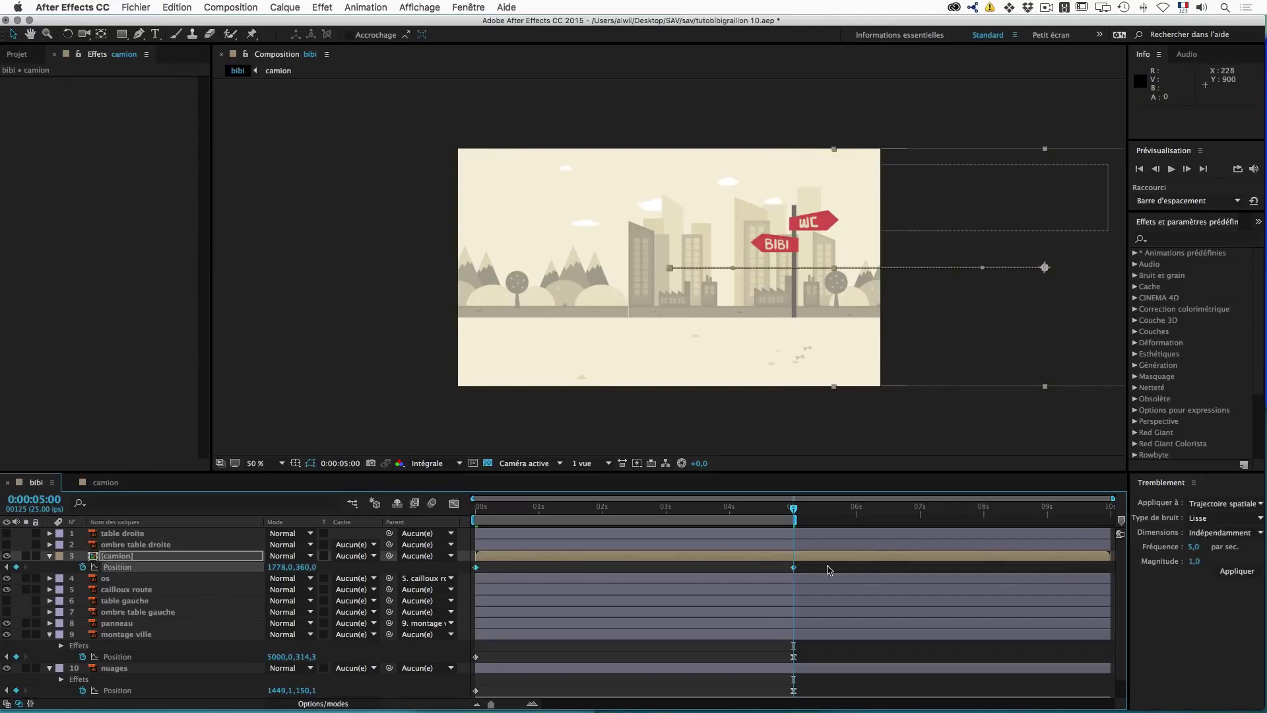
right_click(794, 568)
mouse_move(837, 699)
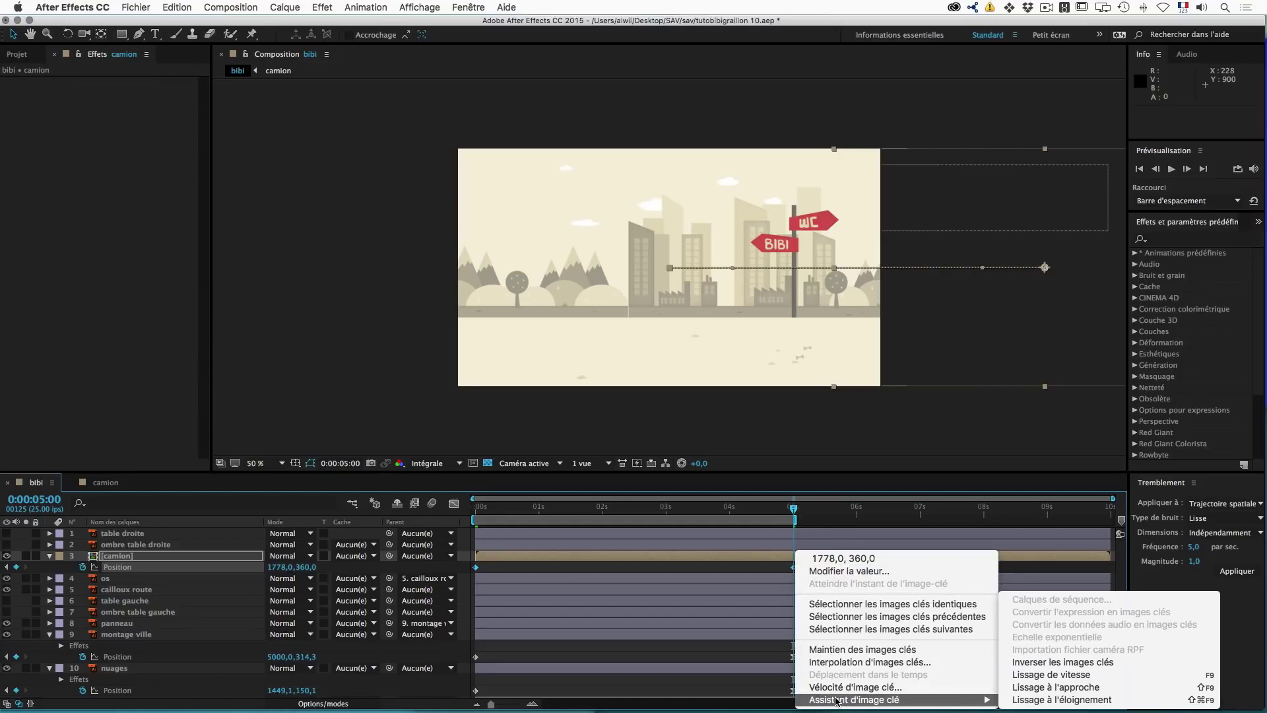
click(1077, 666)
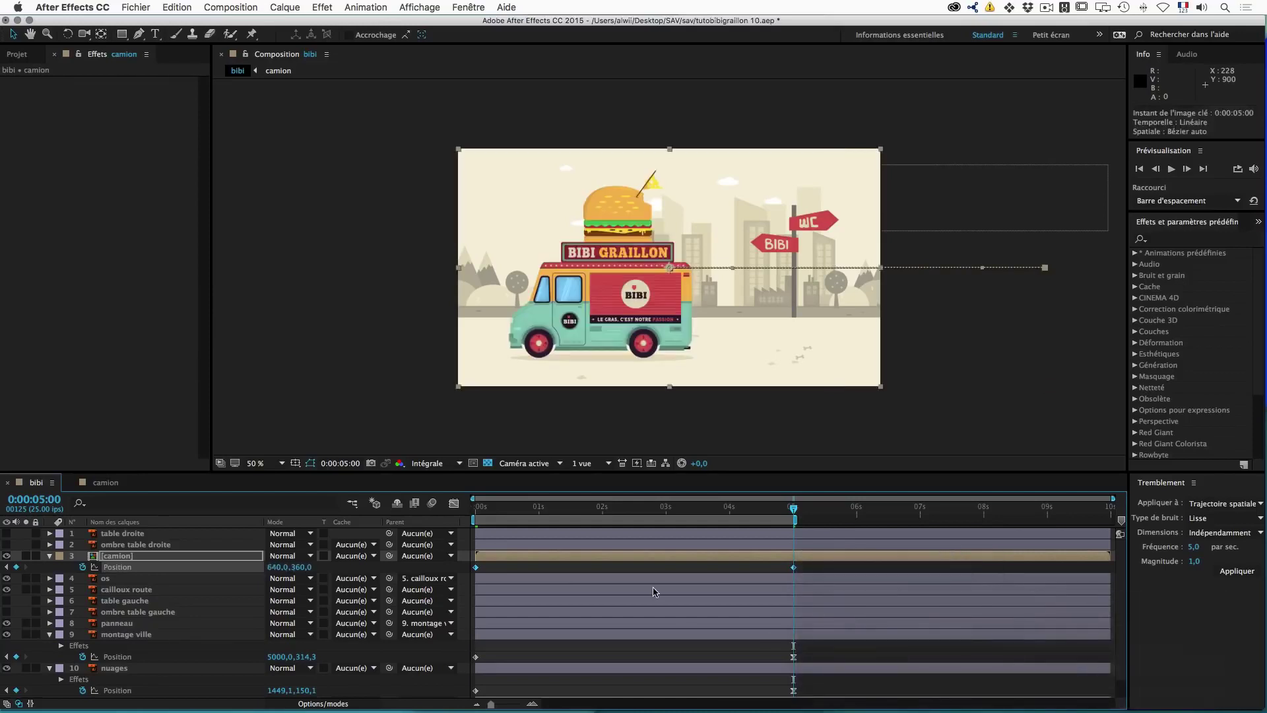
Step: Ease the camion layer's 5-second position keyframe and extend its incoming speed handle back to about 3 seconds
drag(477, 511, 449, 515)
drag(810, 568, 760, 573)
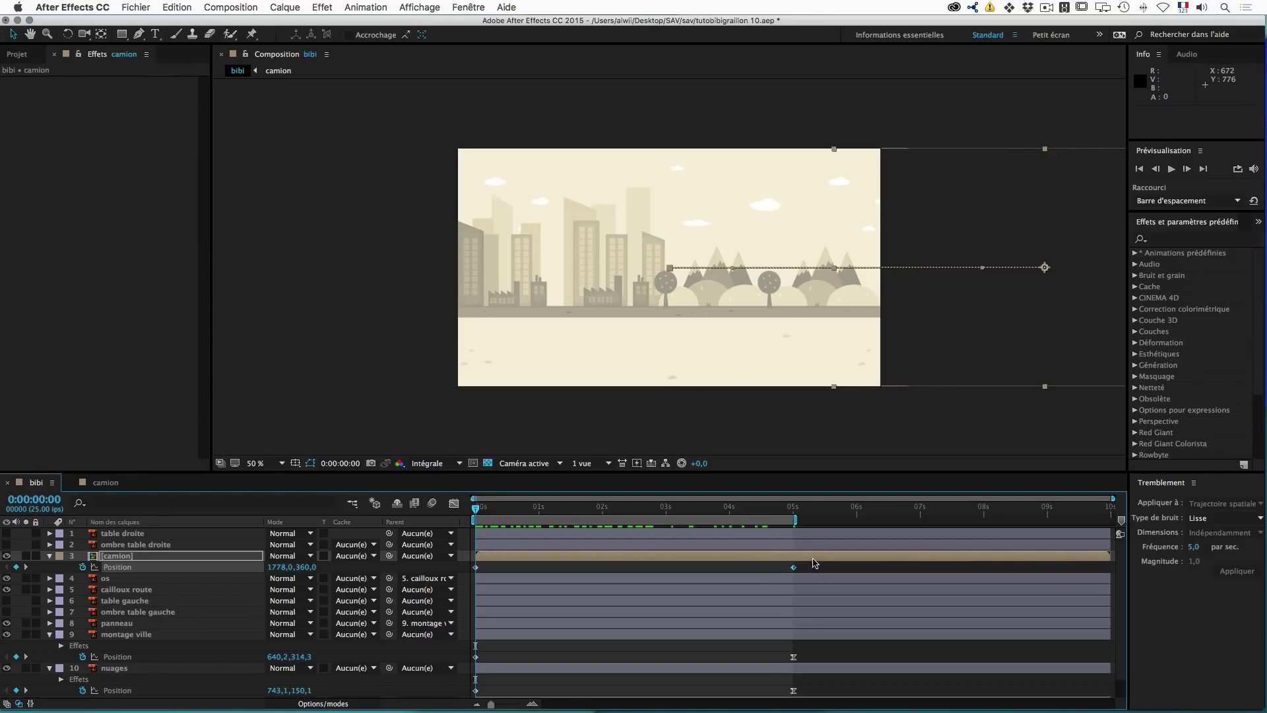
key(F9)
click(453, 503)
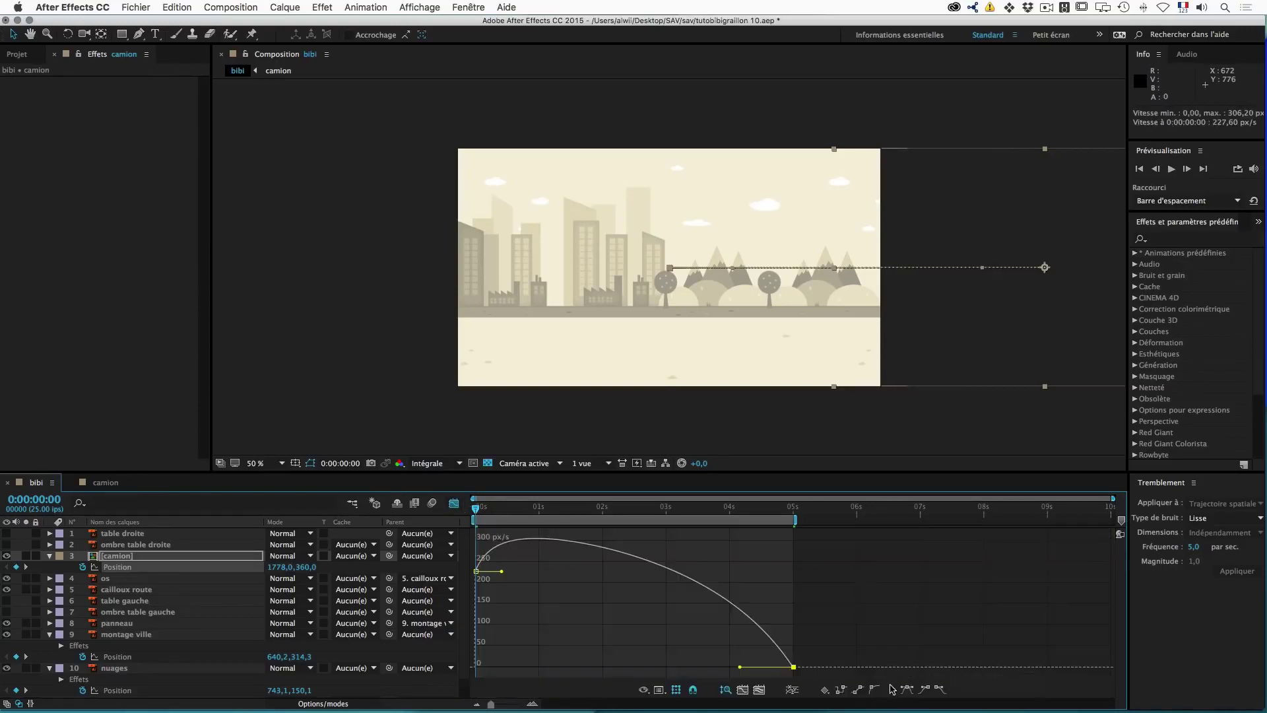
drag(739, 669, 668, 670)
click(453, 503)
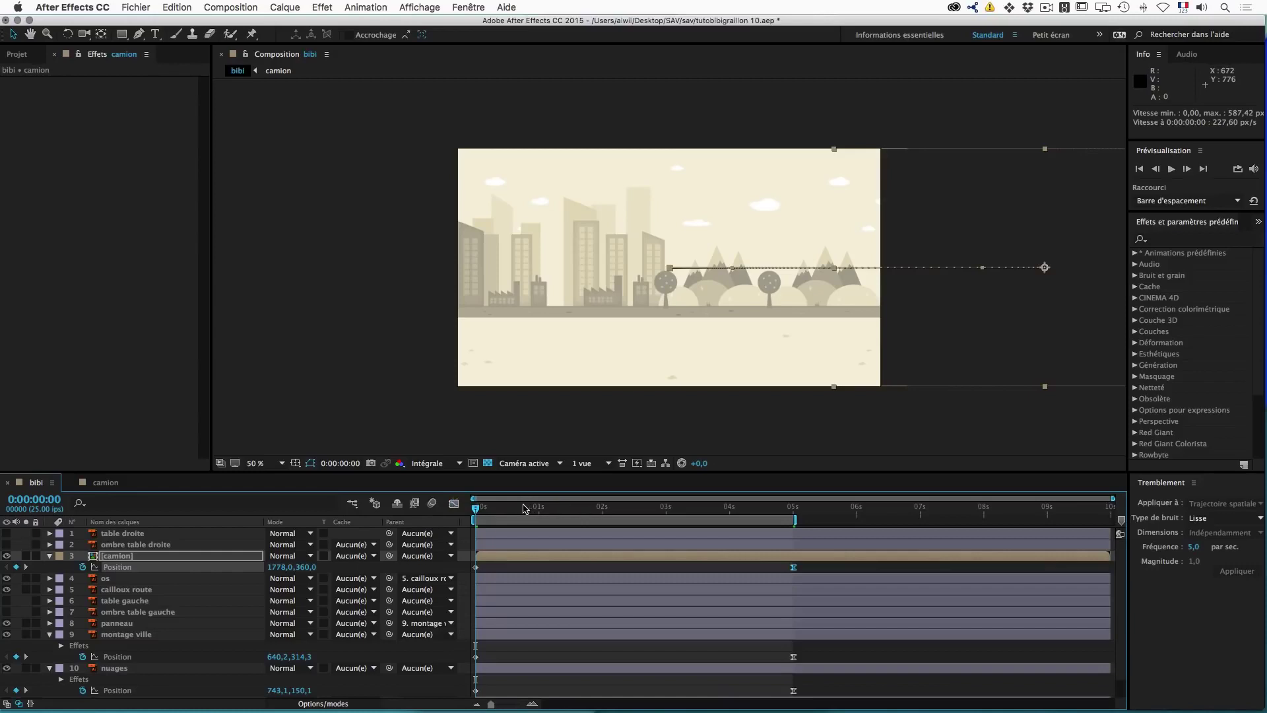
Step: Preview the truck's arrival up to 5 seconds and extend the work area's end to 0:00:07:15
key(space)
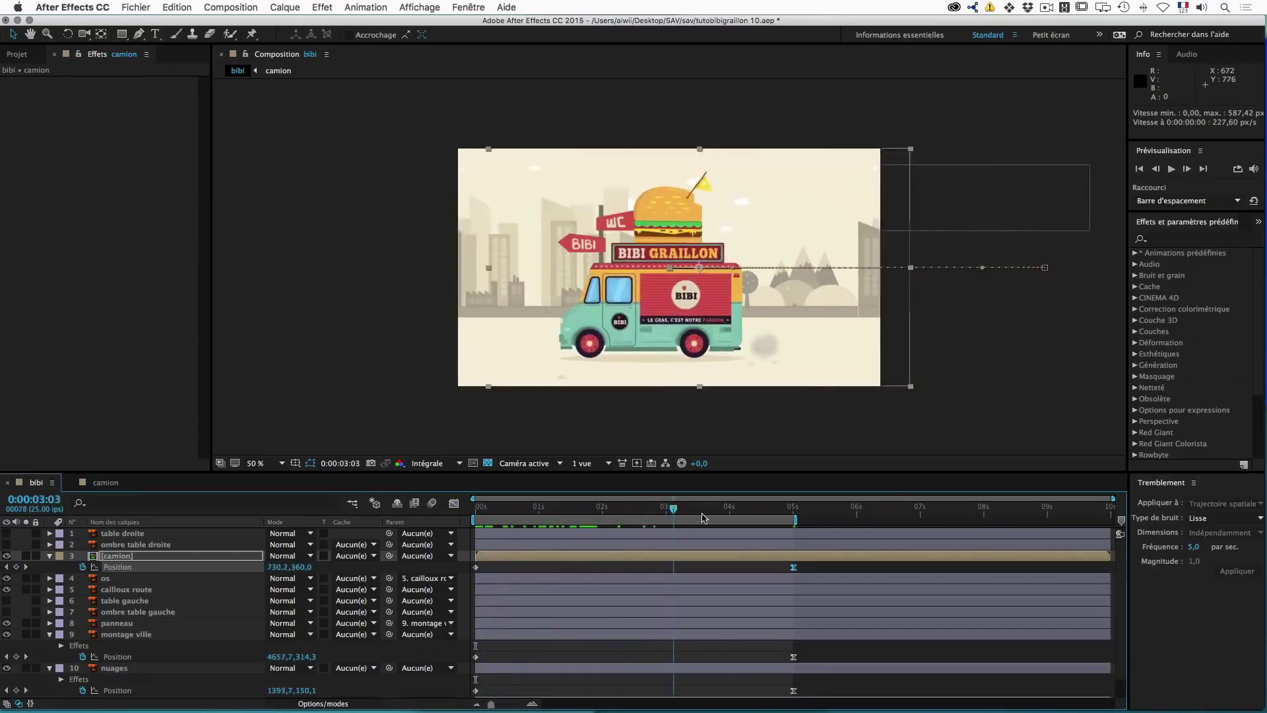
key(space)
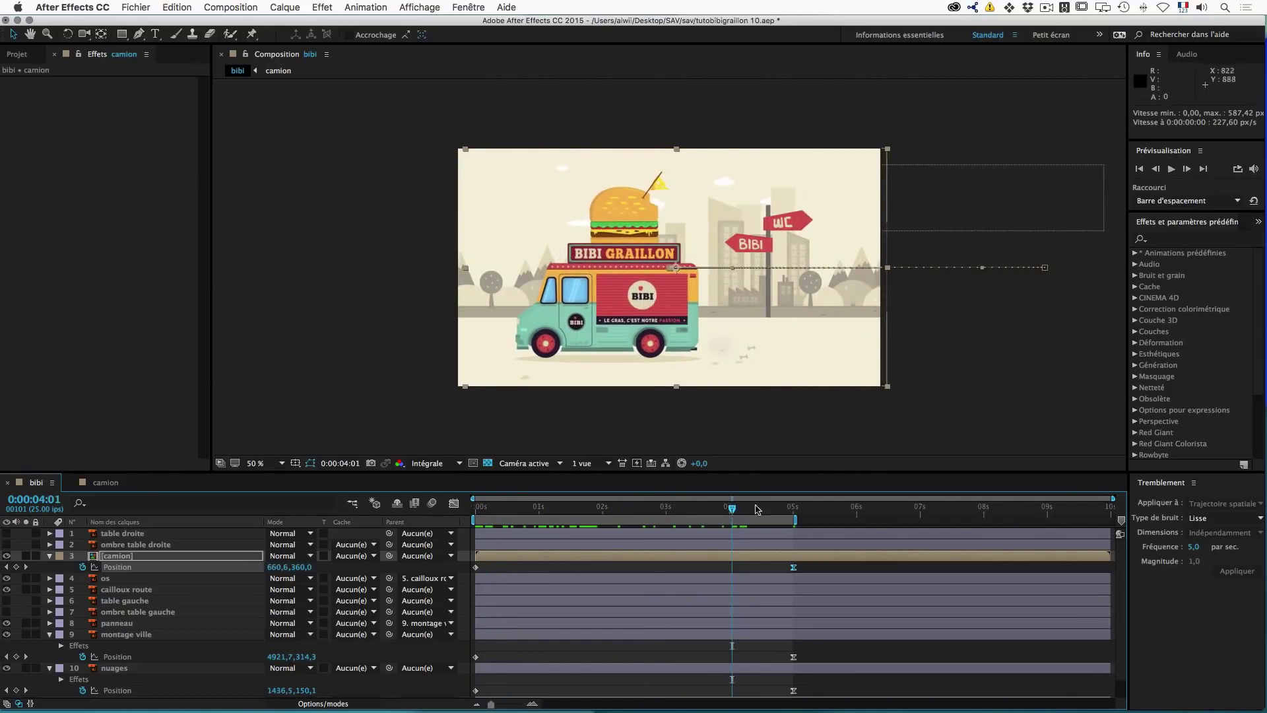
drag(733, 510, 794, 512)
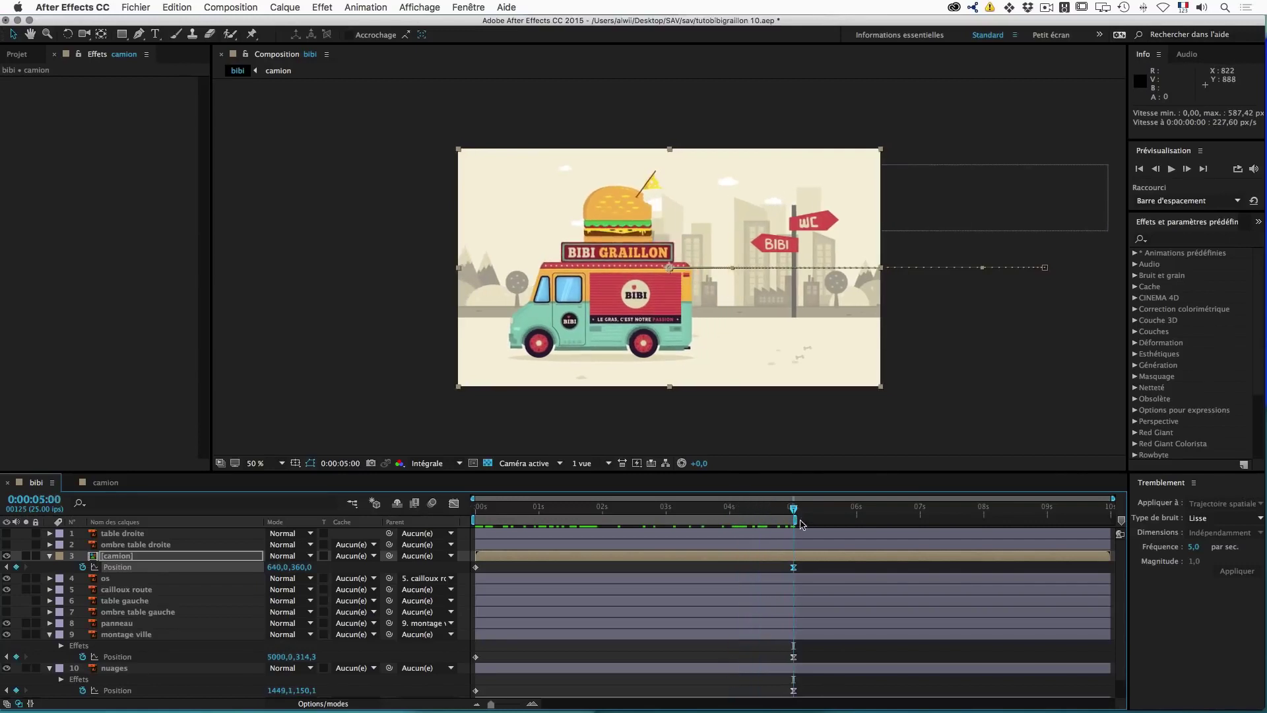
drag(795, 520, 963, 521)
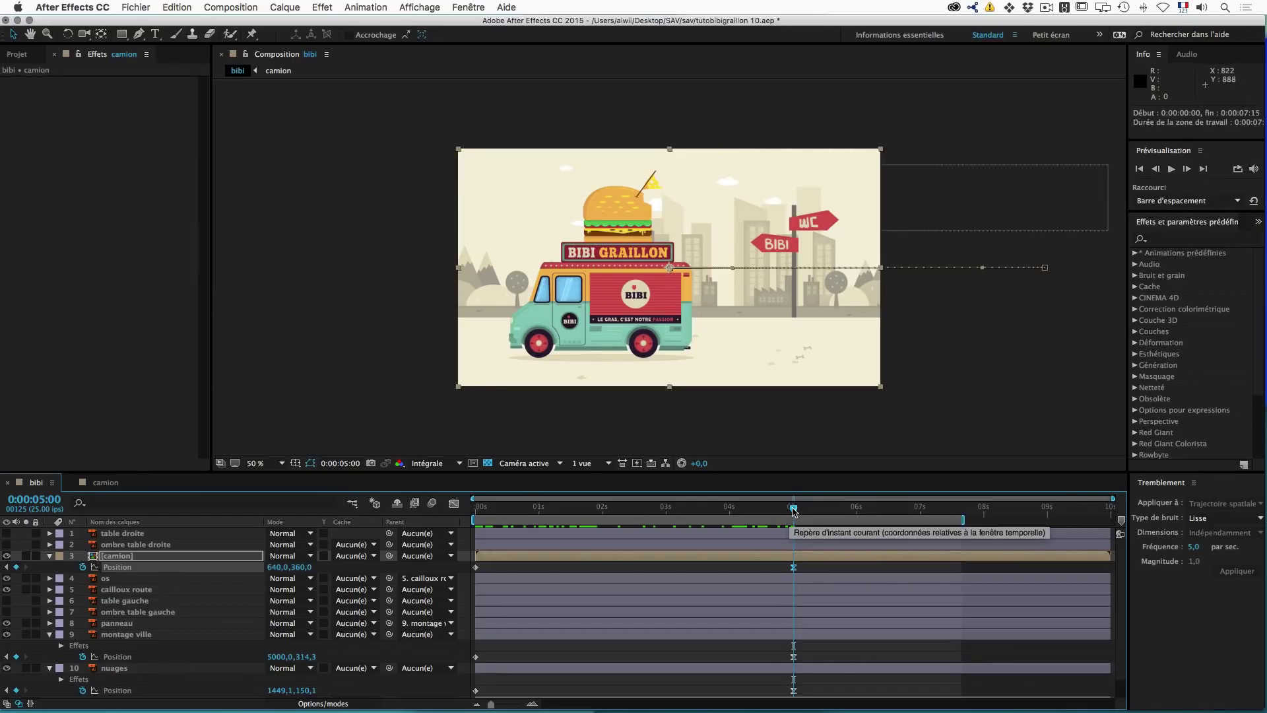
Step: At 0:00:05:13 in the camion composition, move the ouverture layer's anchor point to the middle of its top edge
drag(793, 509, 827, 511)
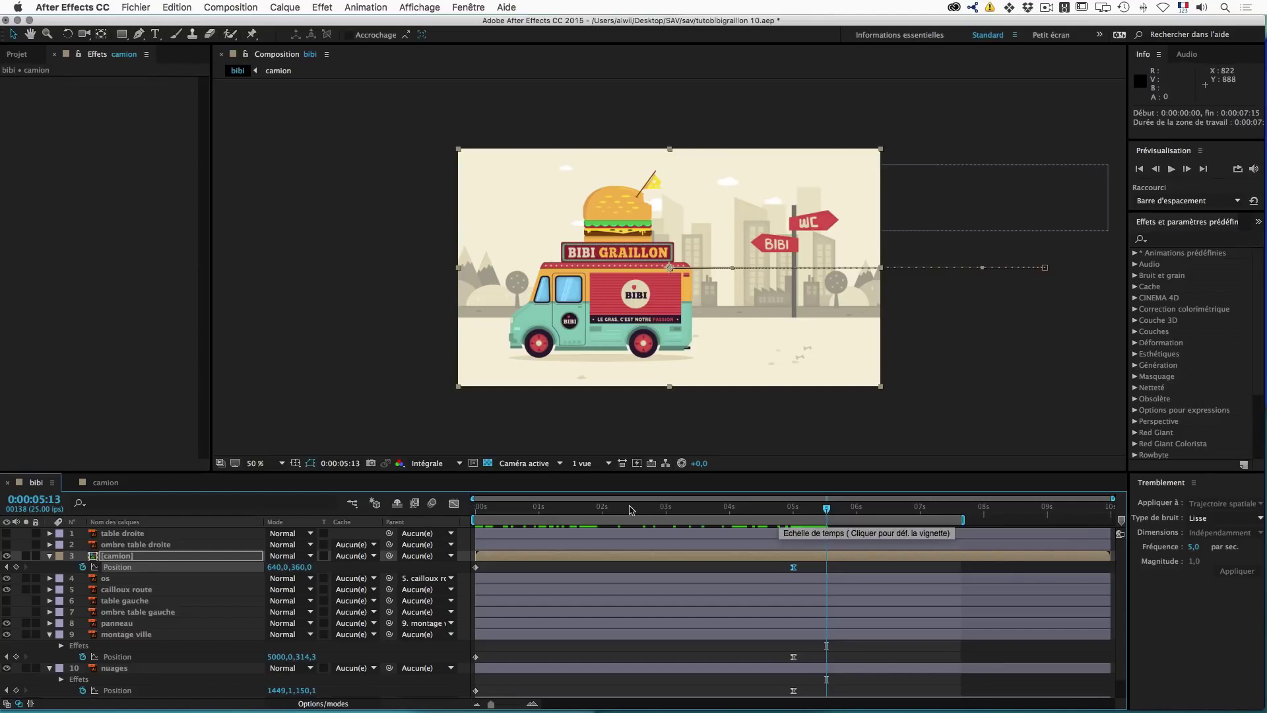
click(106, 482)
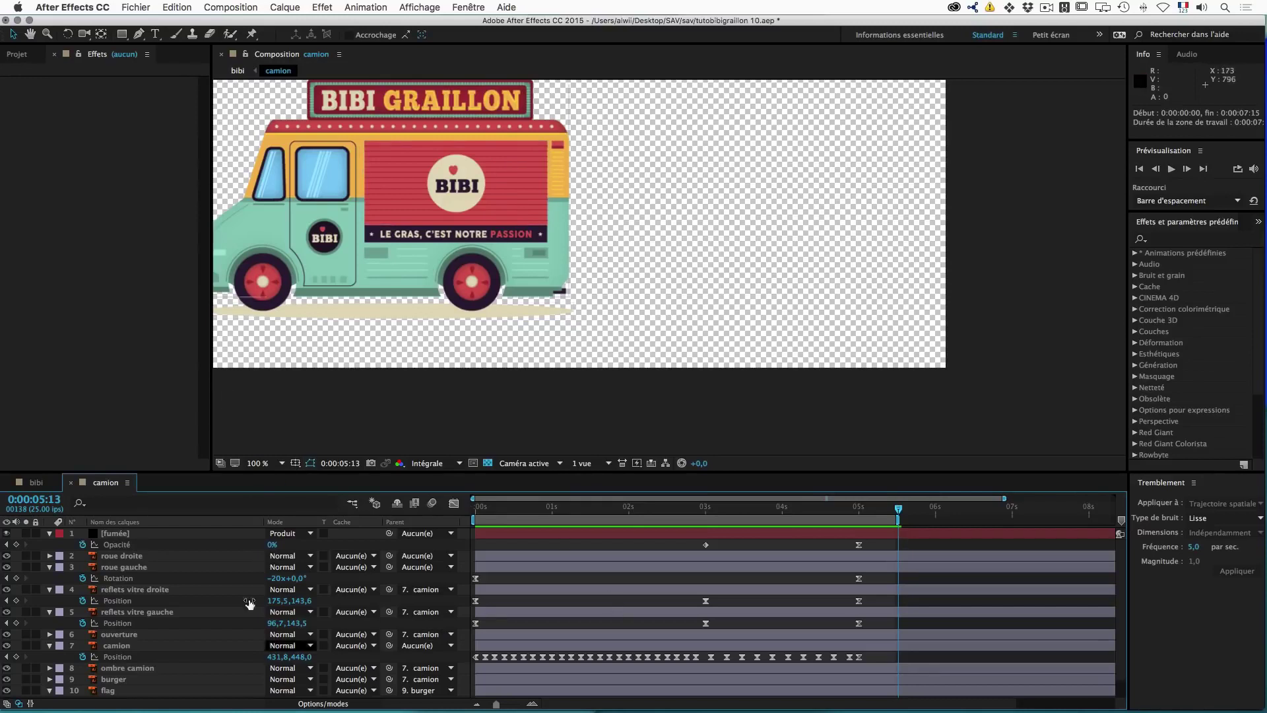
click(122, 637)
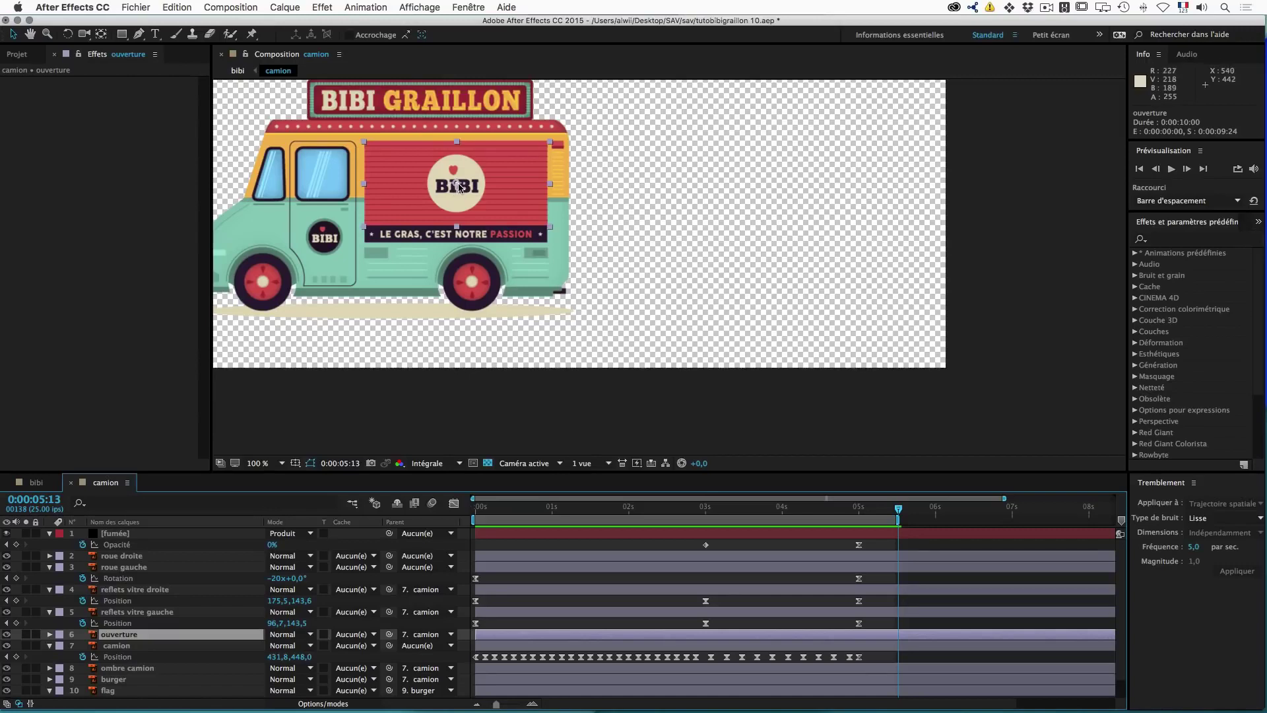
key(y)
drag(460, 186, 457, 178)
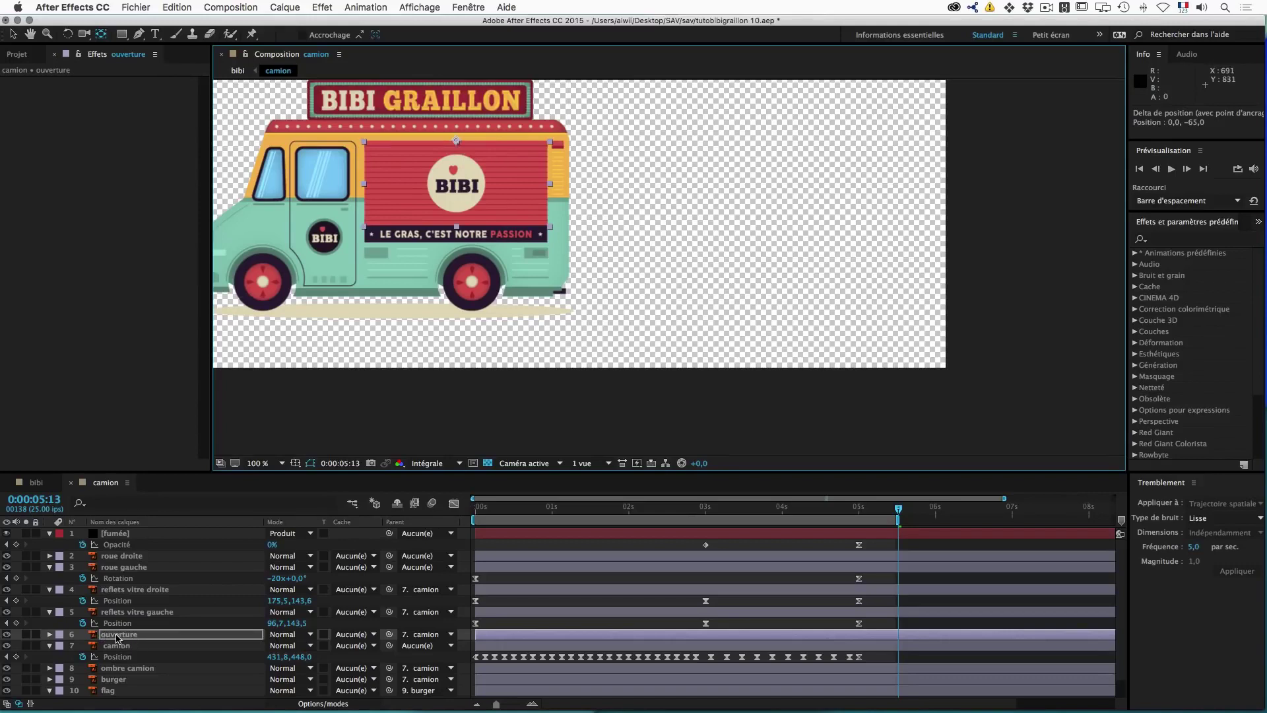
Step: Keyframe the ouverture layer's scale at 100,100% at 0:00:05:13 and, with proportions unlinked, at 100,0% at 0:00:06:03
key(s)
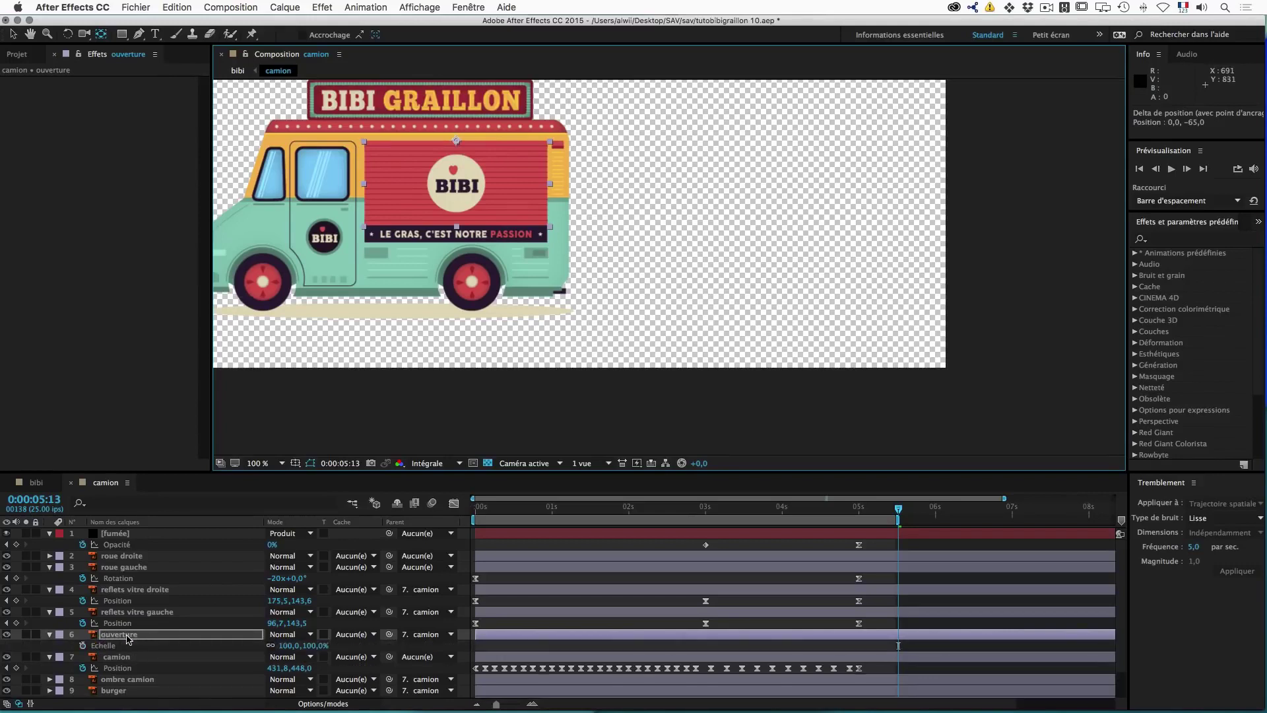
click(83, 645)
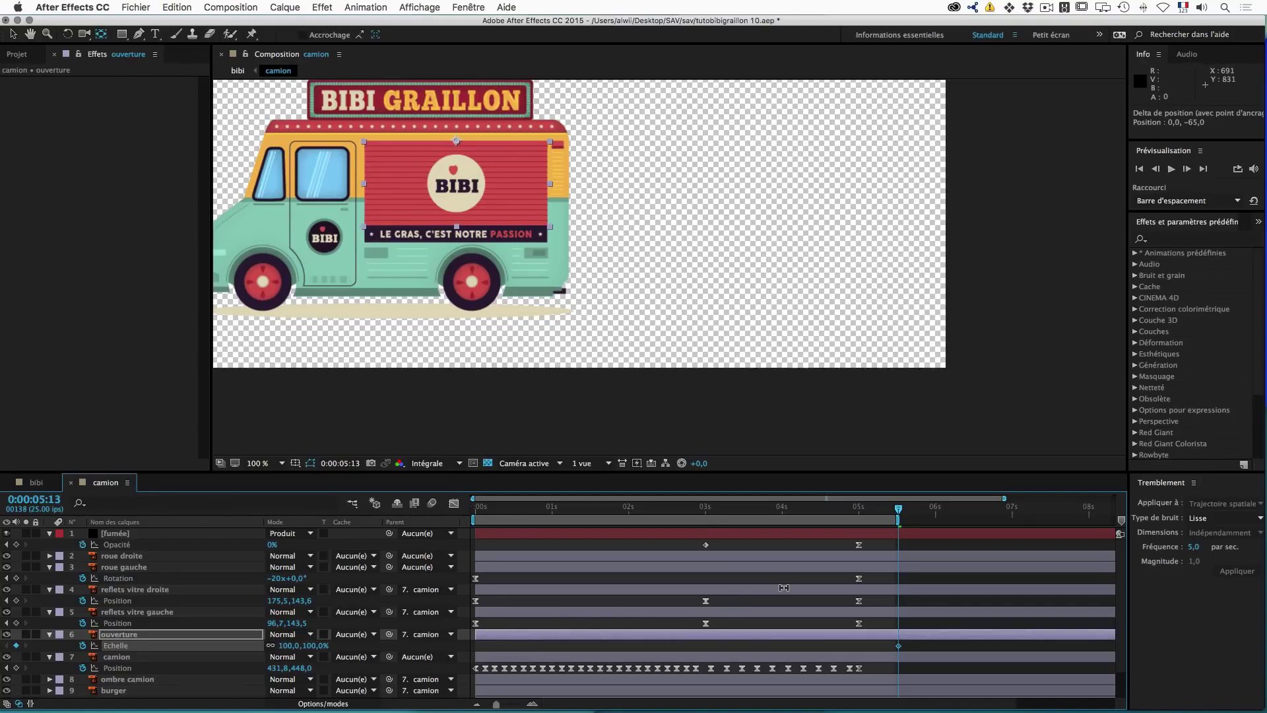
key(shift+Page_Down)
key(space)
drag(312, 650, 283, 651)
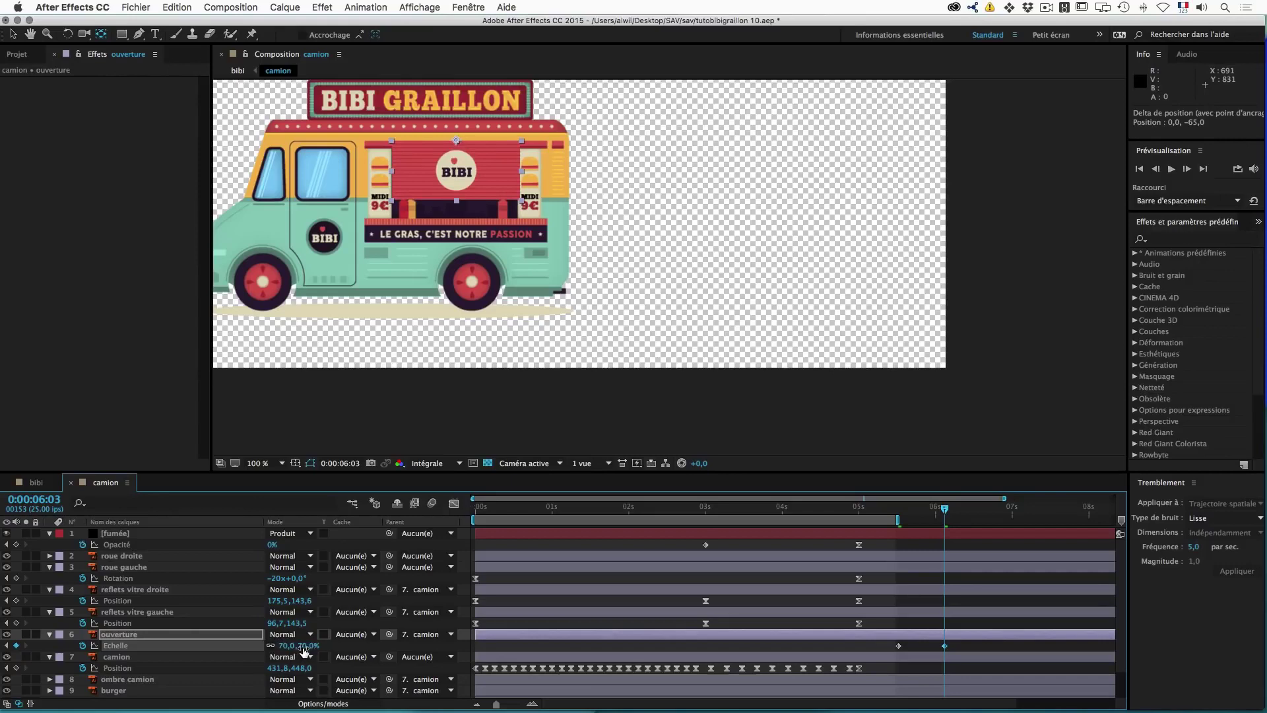
key(super+z)
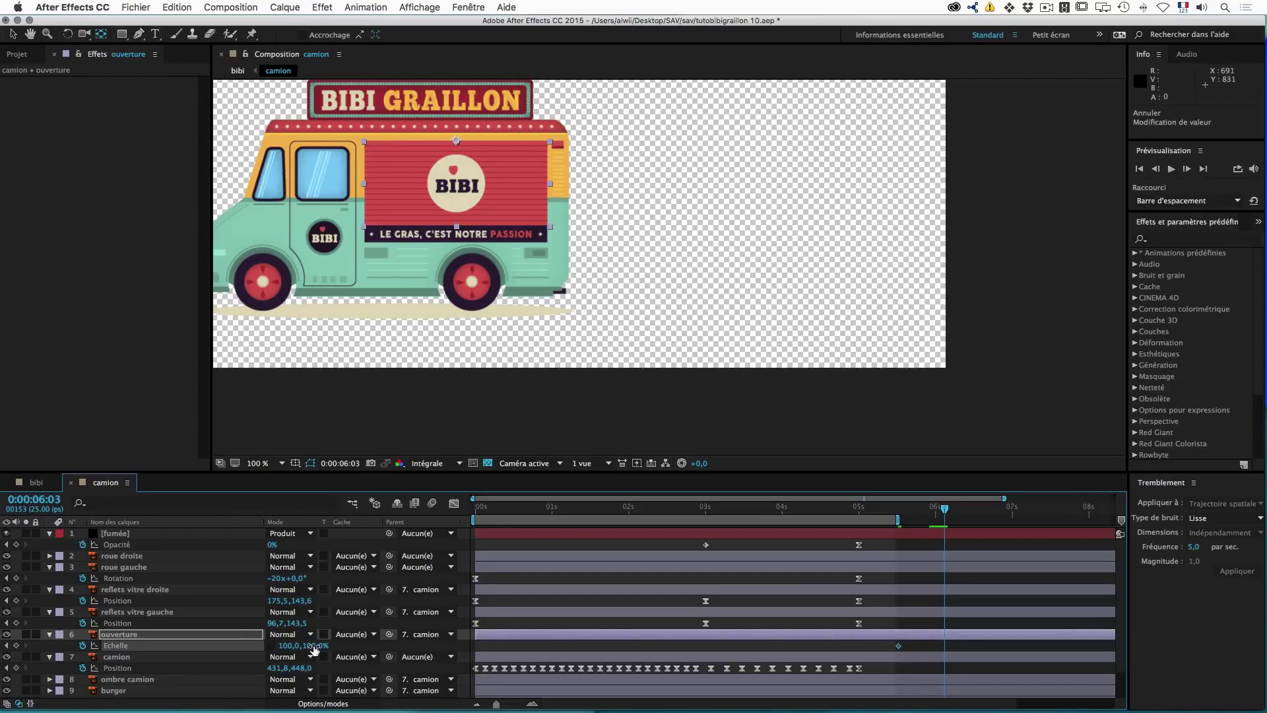
mouse_move(314, 650)
mouse_down()
mouse_move(283, 646)
mouse_move(294, 648)
mouse_up()
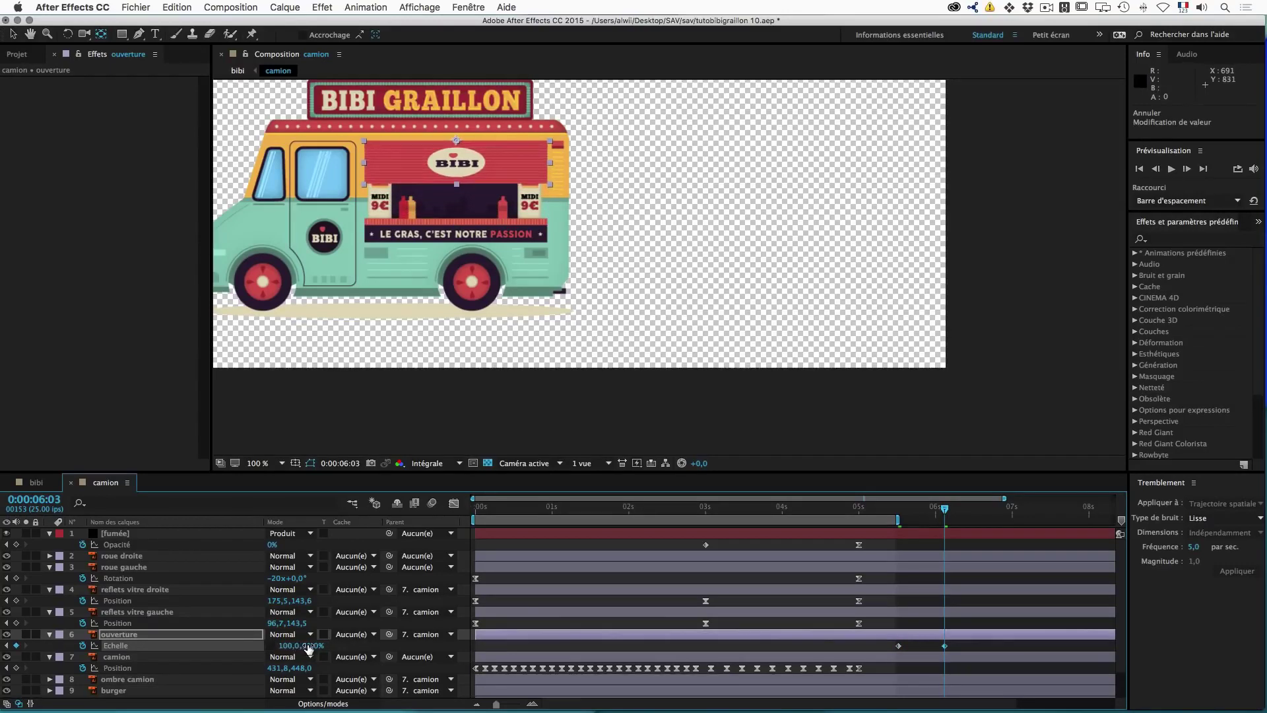
click(309, 645)
key(Return)
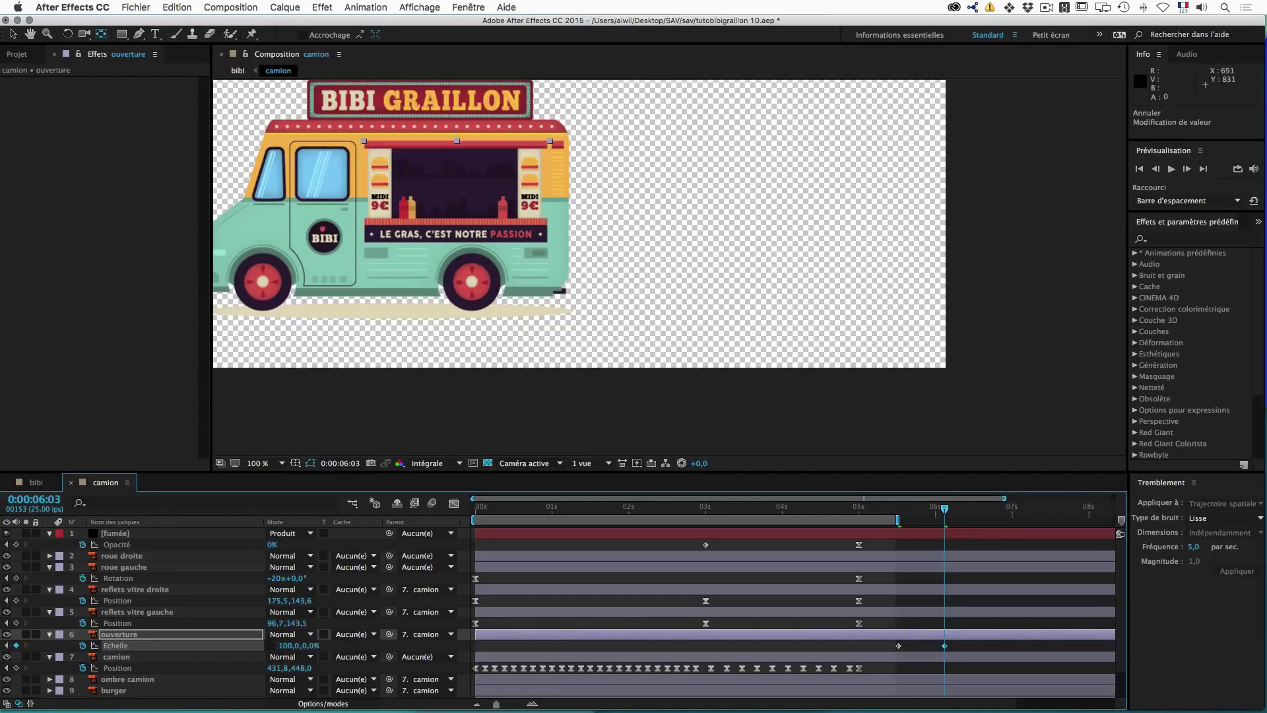
Step: Ease both ouverture scale keyframes, extend the last one's incoming speed handle to about 81% influence, and preview the opening
drag(958, 647, 892, 656)
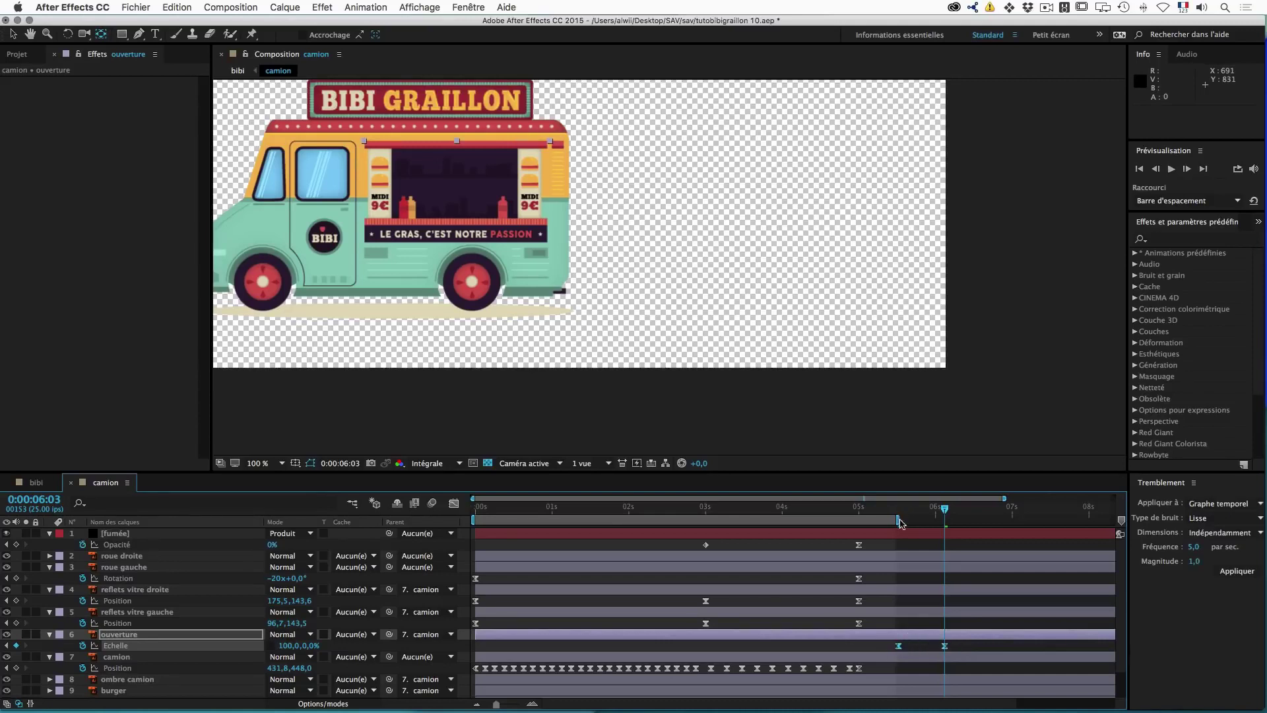
drag(893, 512, 899, 510)
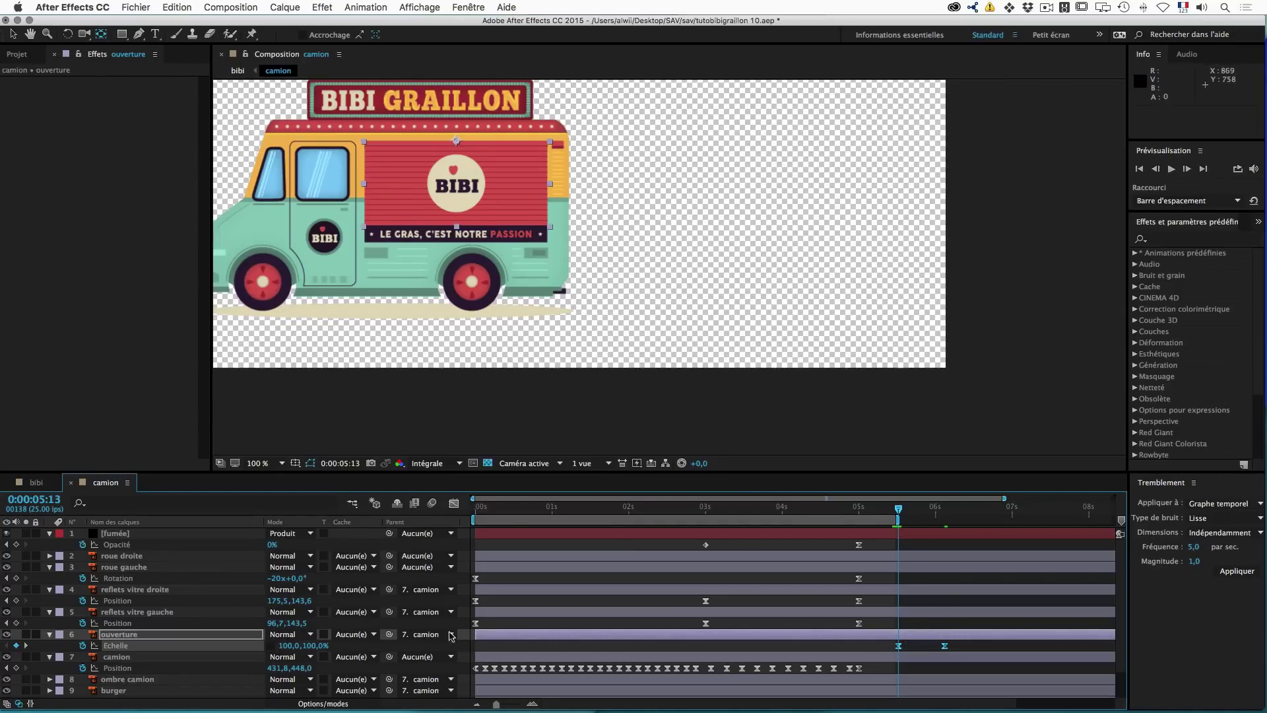
click(453, 504)
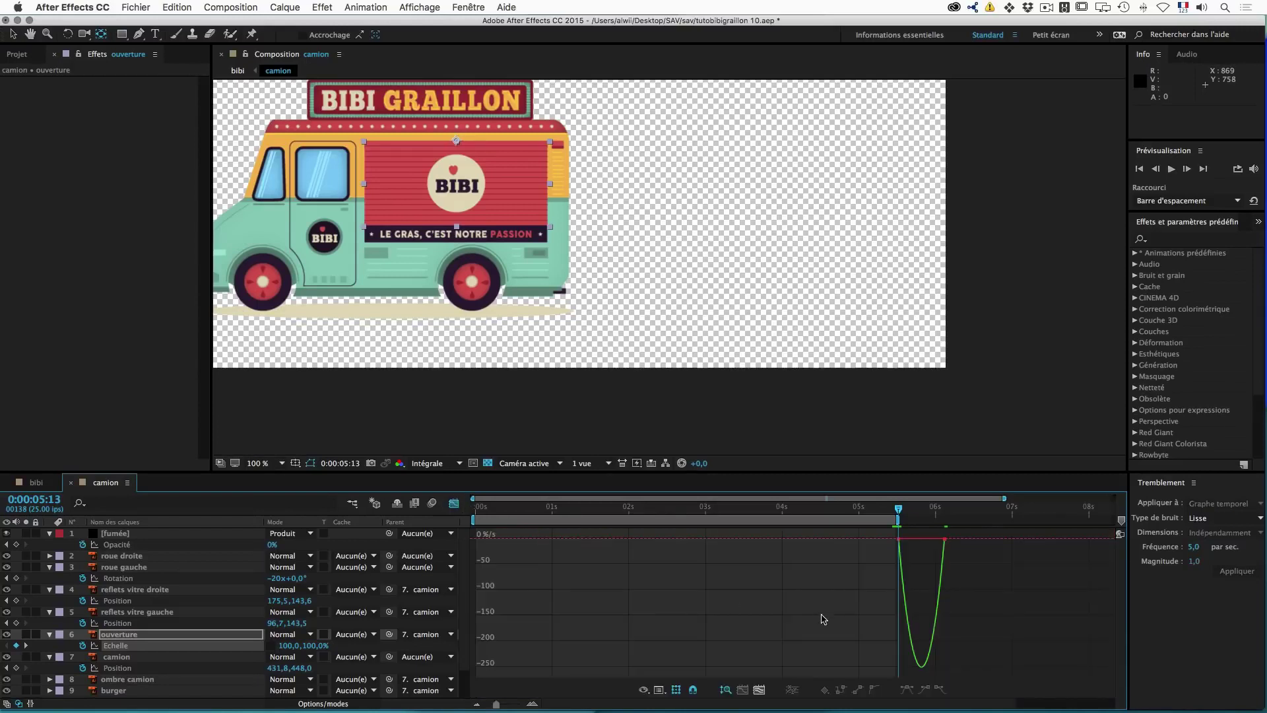
click(943, 540)
drag(937, 540, 928, 540)
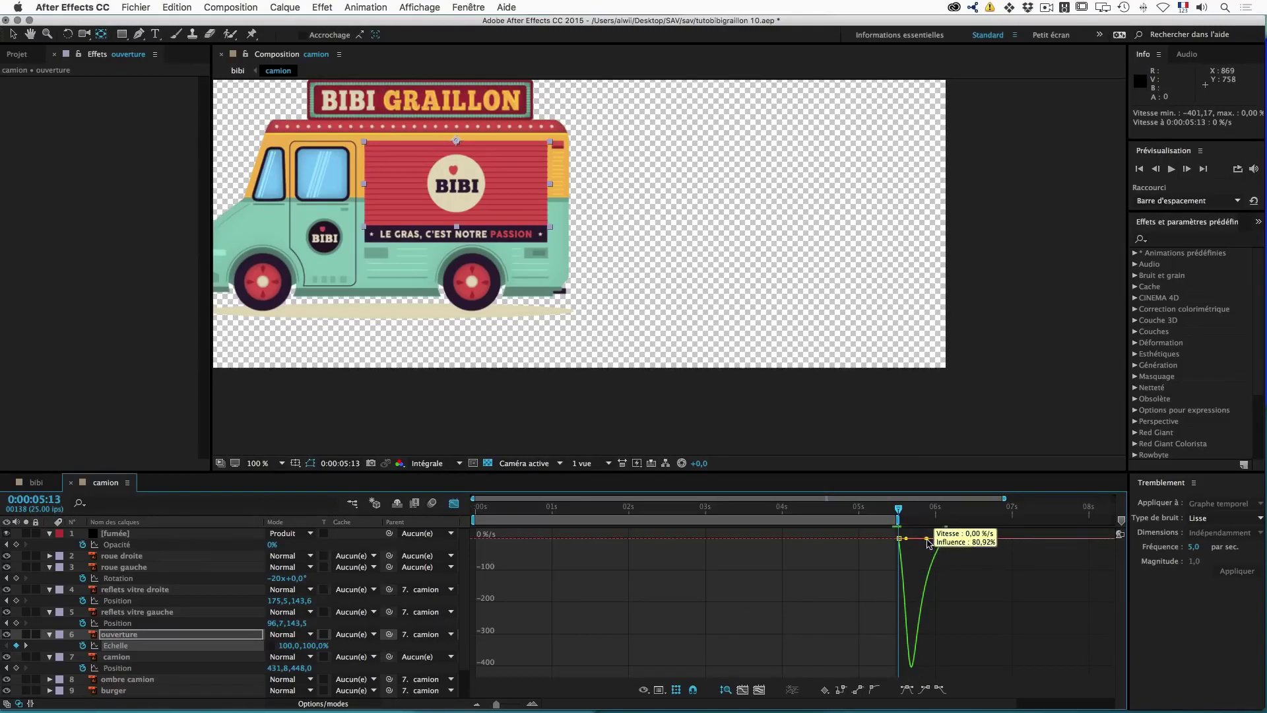
drag(899, 509, 944, 514)
click(455, 504)
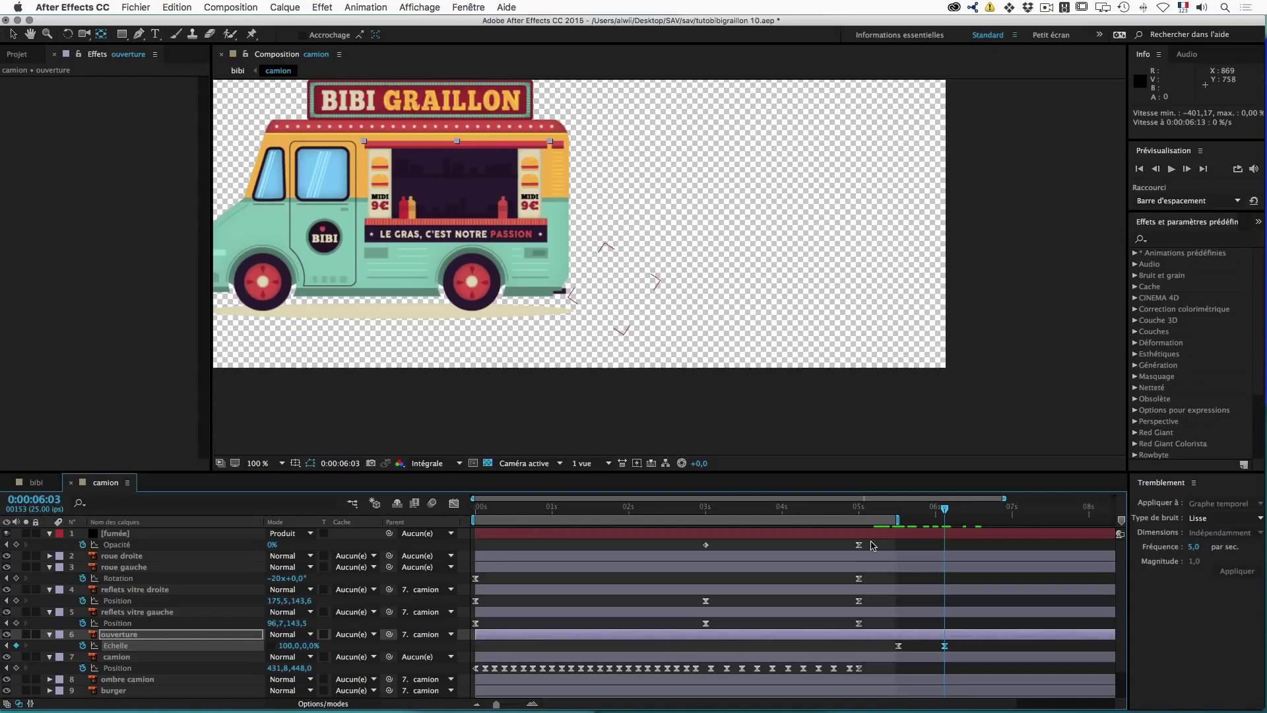
Step: Go to 0:00:06:09 in the bibi composition and show the left and right table layers with their shadow layers
key(Page_Down)
key(Page_Down)
key(Page_Down)
key(Page_Down)
key(Page_Down)
key(Page_Down)
click(36, 483)
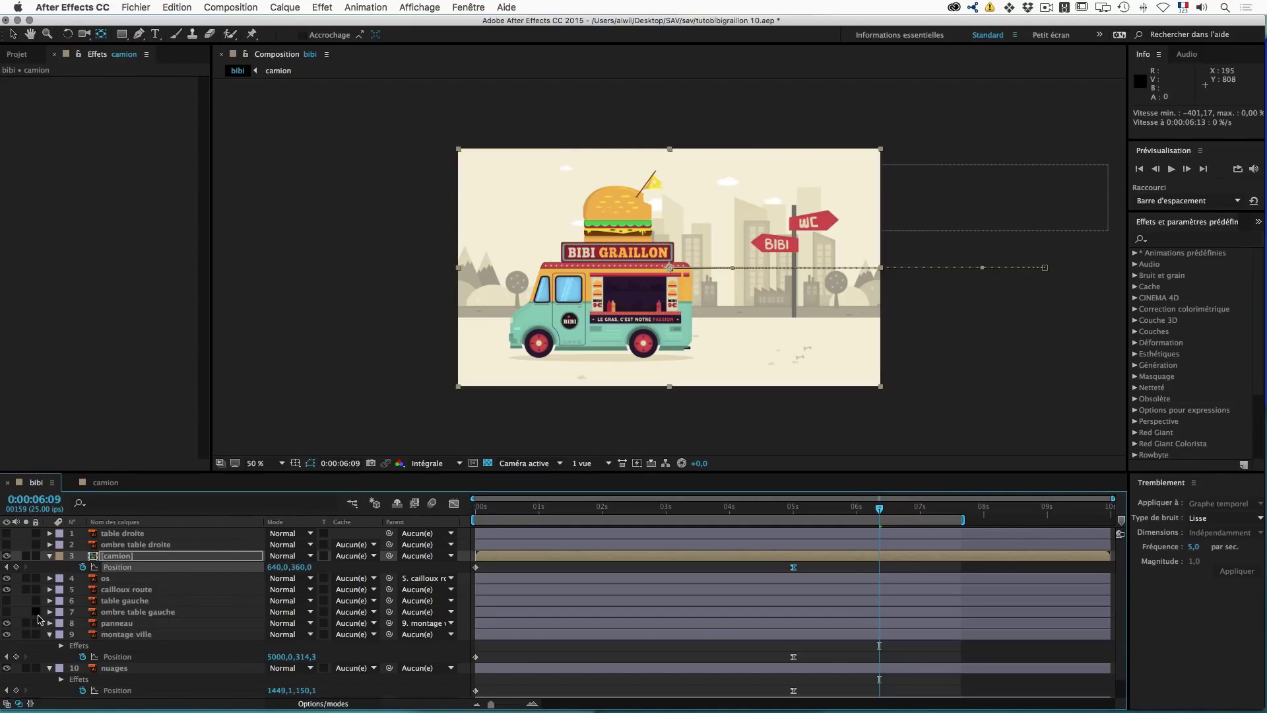
click(6, 600)
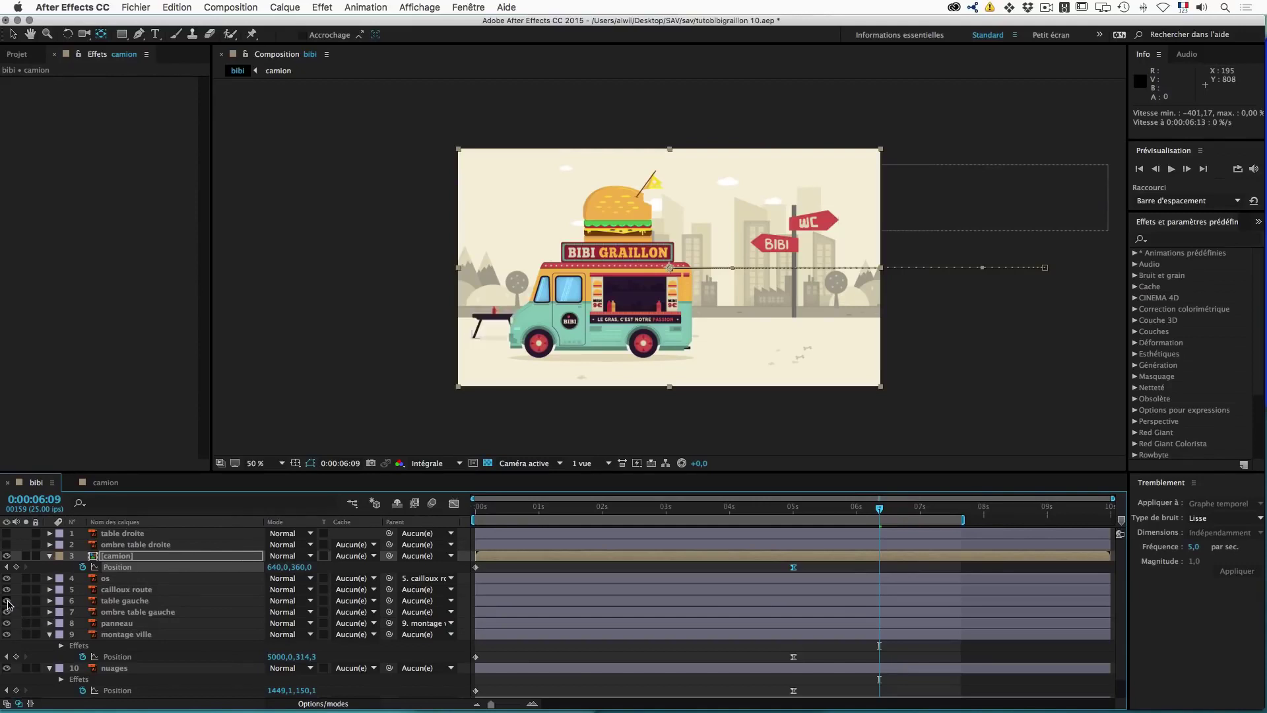
click(7, 544)
click(6, 533)
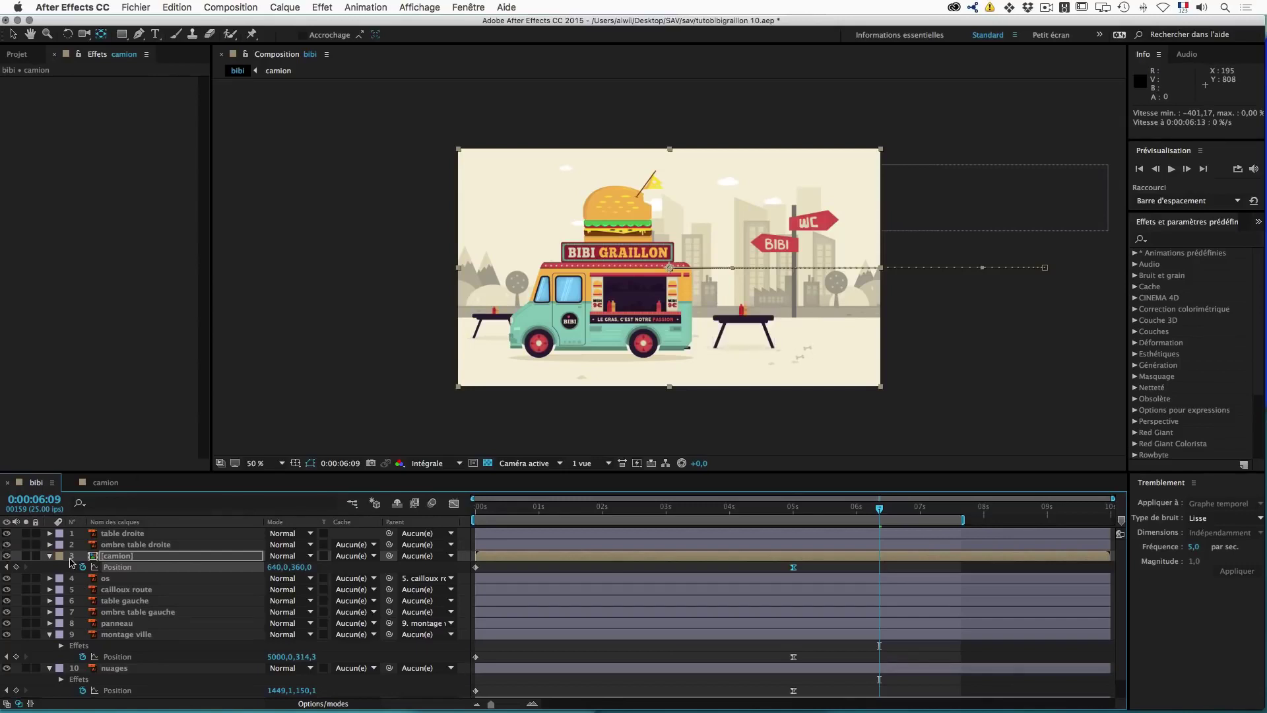
Step: Parent the ombre table droite layer to table droite and move table droite's anchor point to the middle of its bottom edge
click(167, 547)
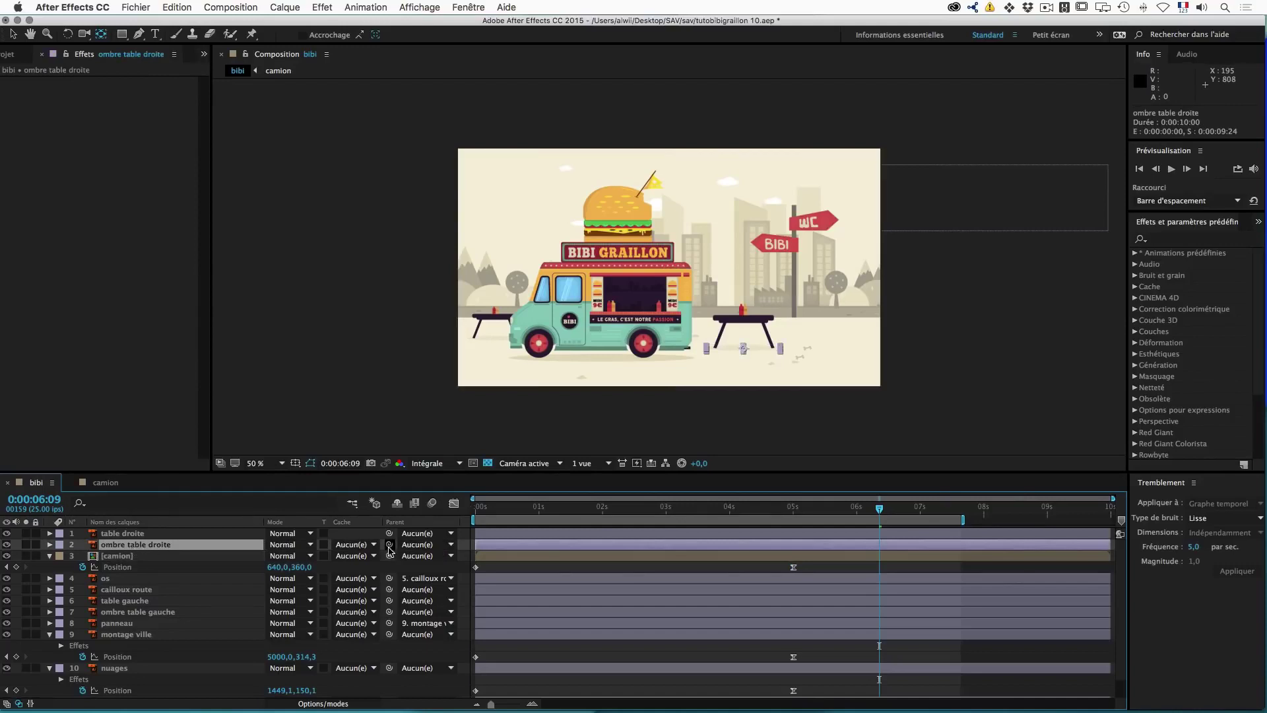
drag(389, 547, 132, 538)
click(133, 536)
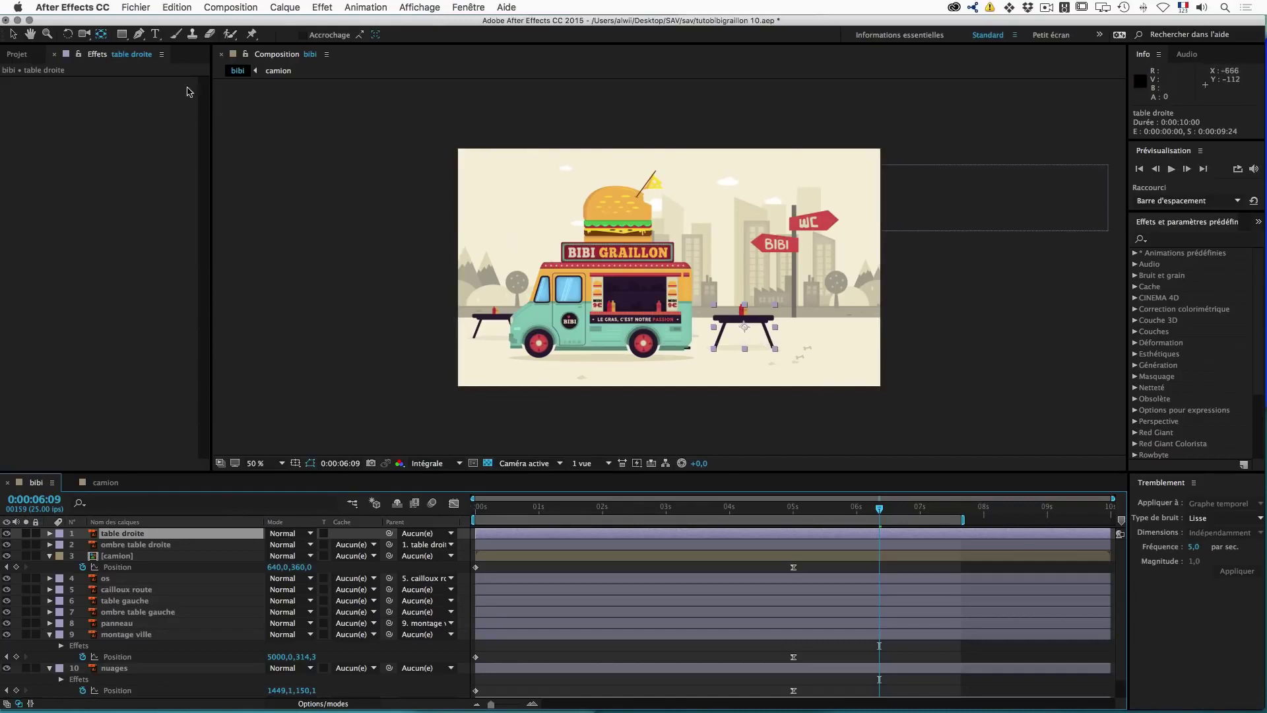
drag(745, 327, 745, 349)
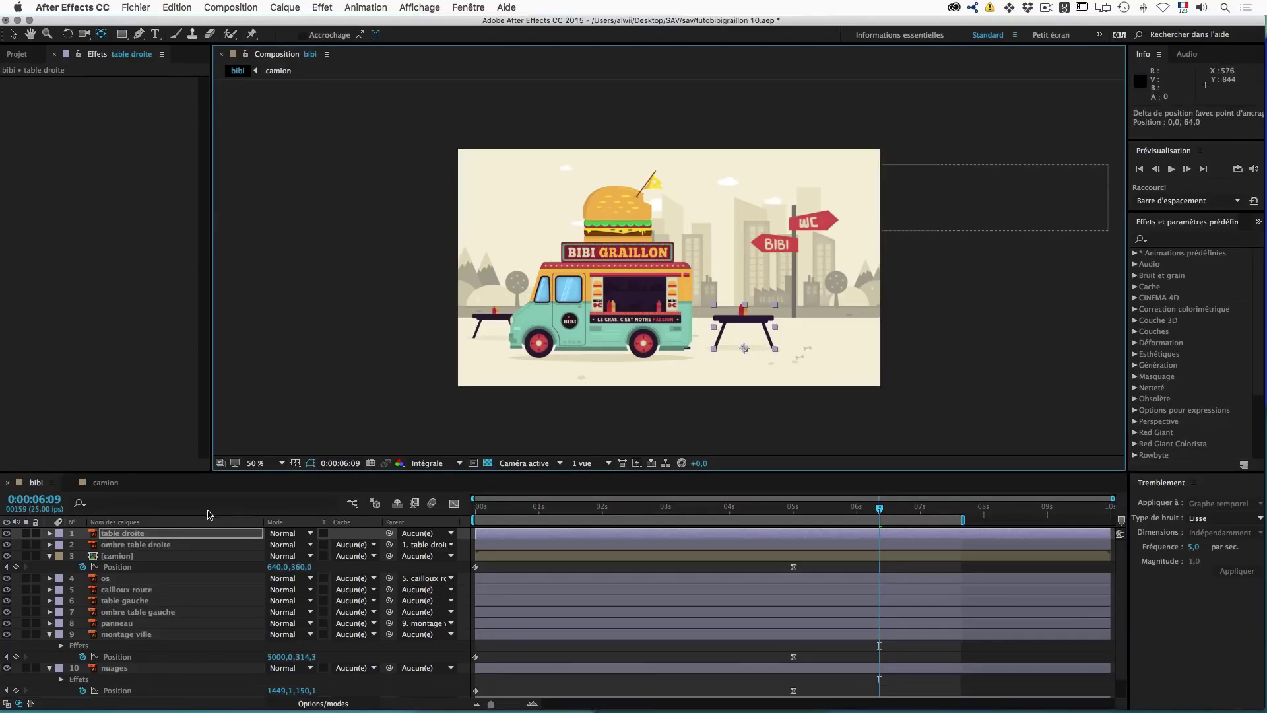
Step: Keyframe table droite's scale at 100,100% at 0:00:06:09 and, with proportions unlinked, at 100,0% at 0:00:06:24
key(s)
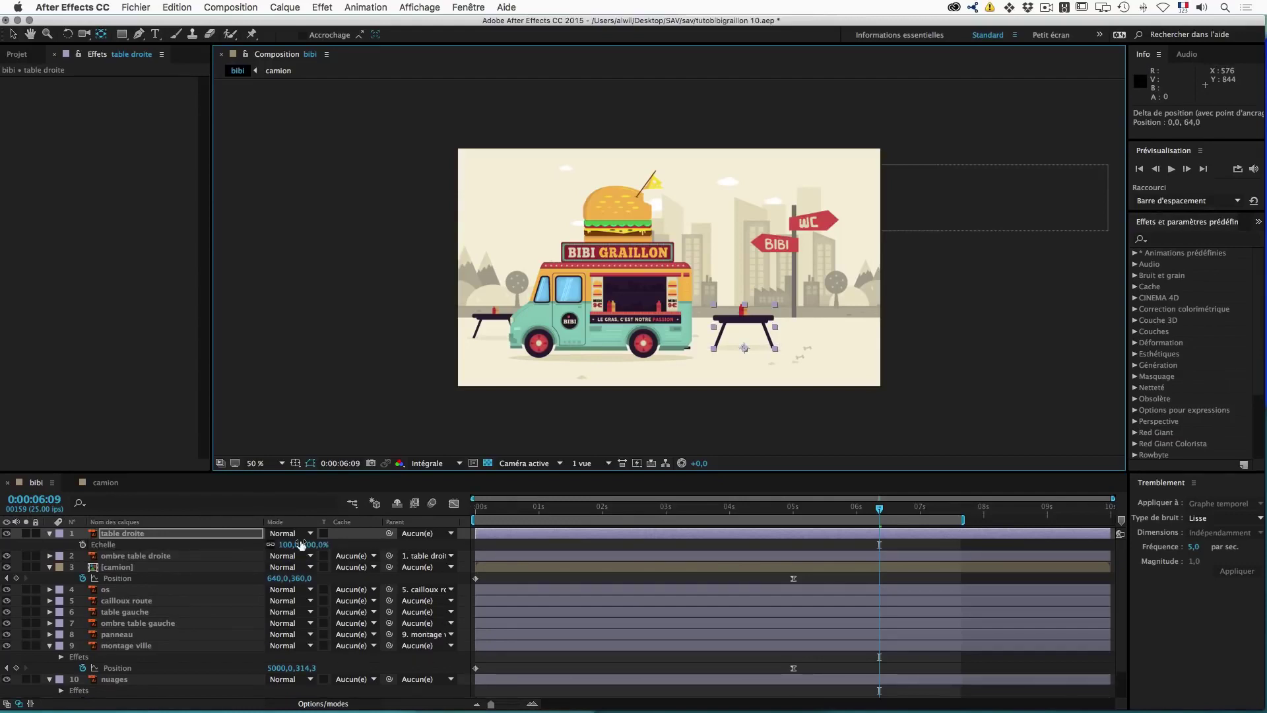
click(271, 546)
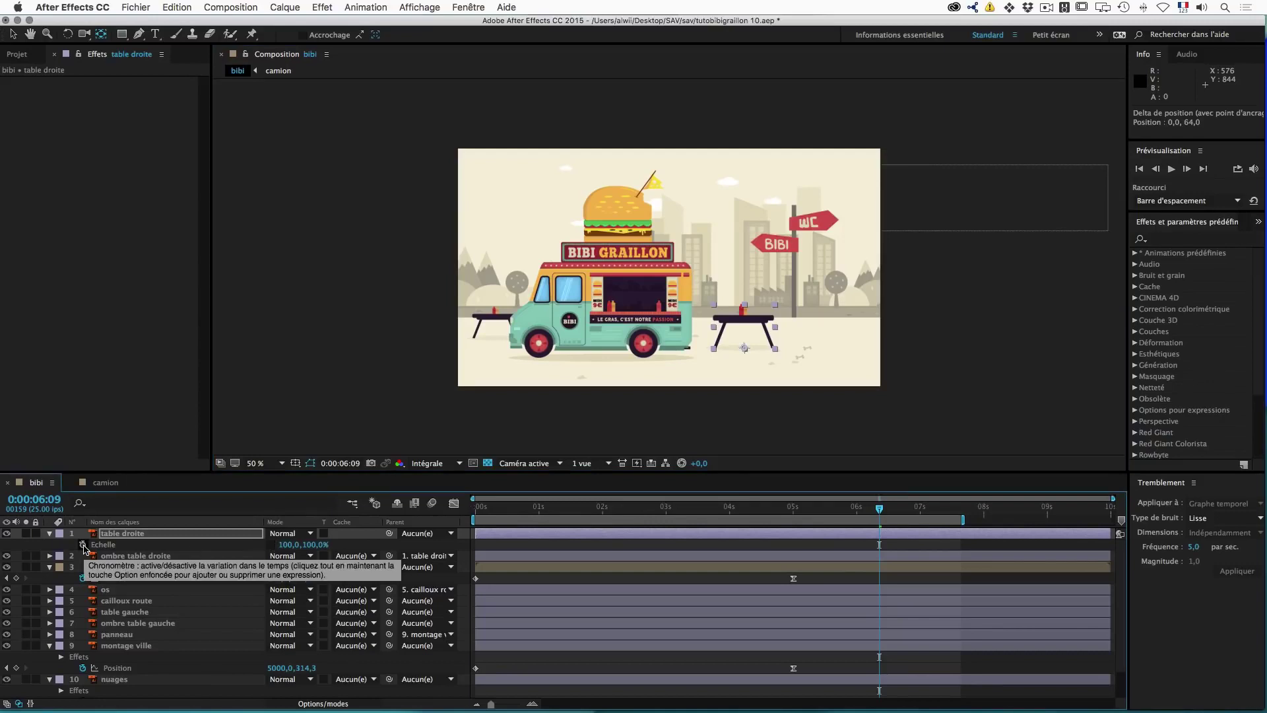
click(83, 545)
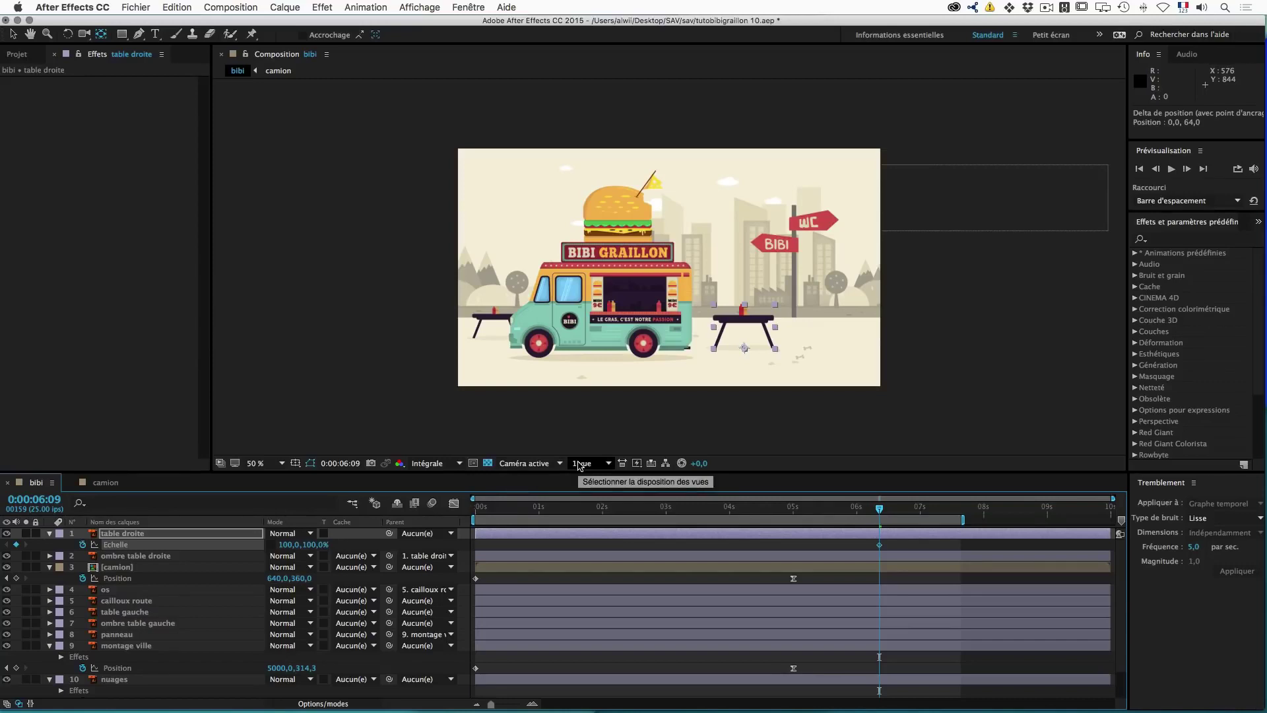
key(shift+Page_Down)
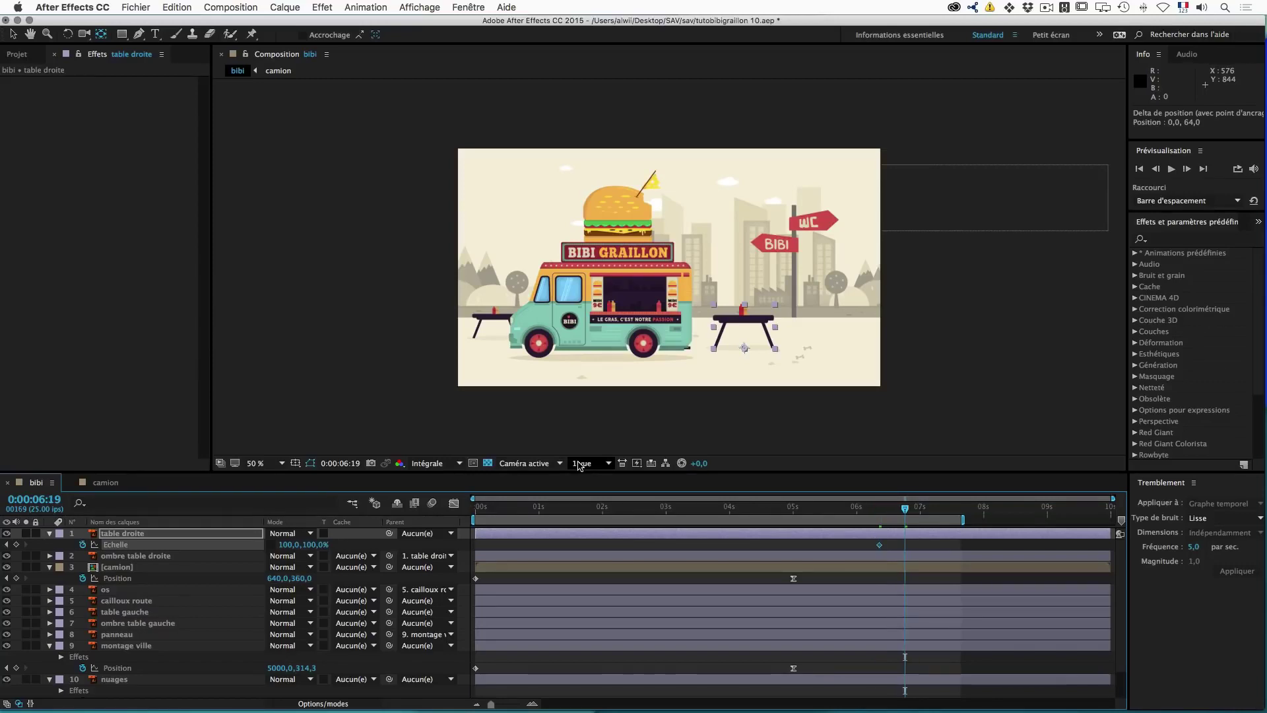
key(space)
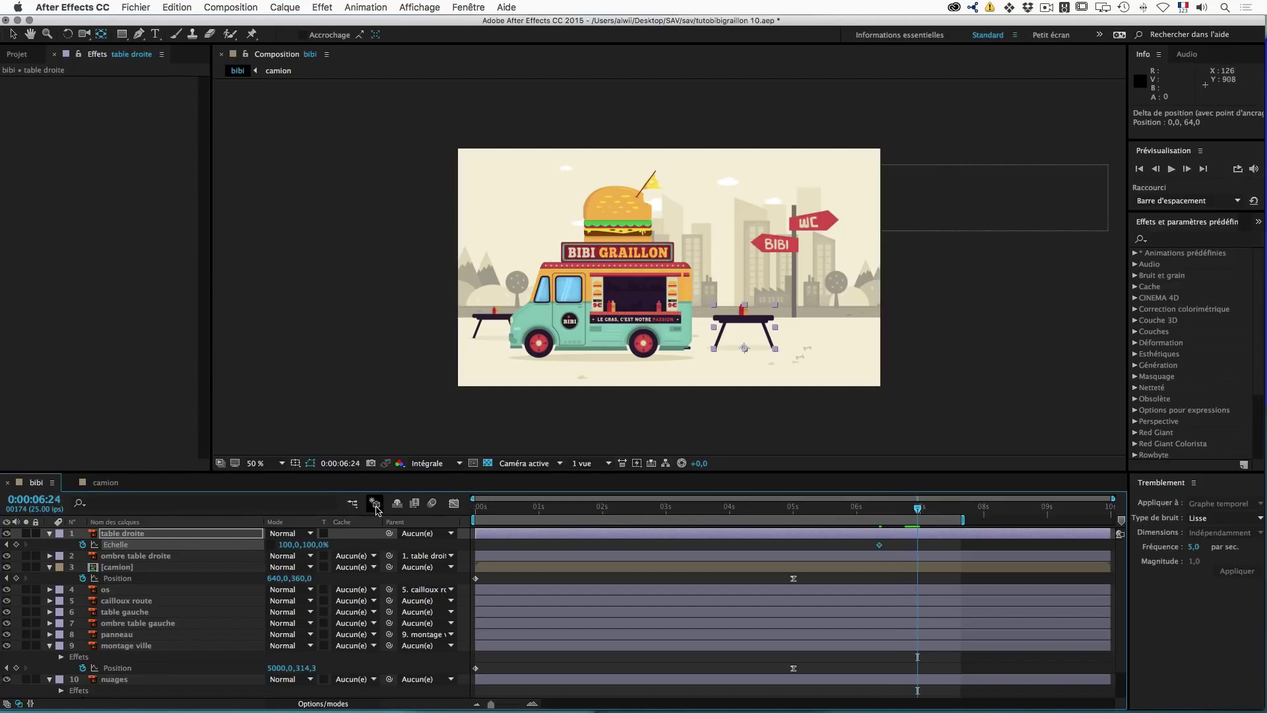
click(314, 545)
text(0)
key(Return)
drag(919, 510, 881, 514)
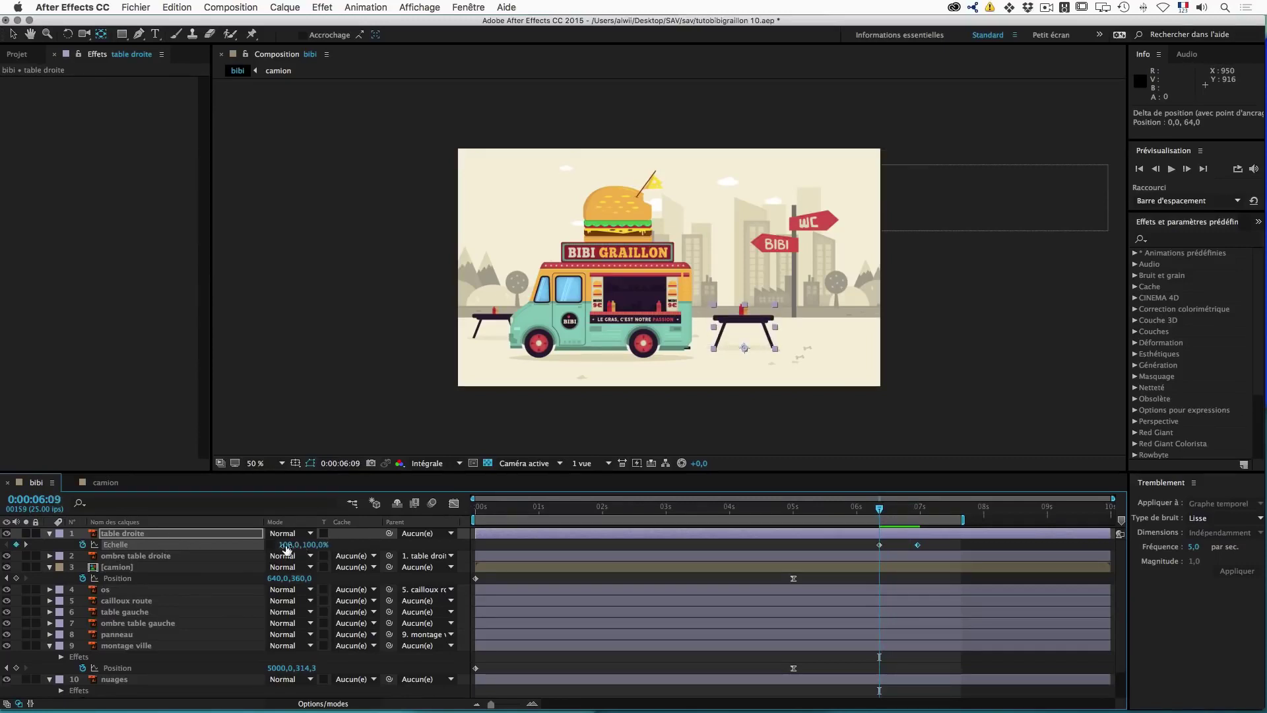
Step: Reverse table droite's two scale keyframes so the table grows up from the ground
shift+click(880, 544)
right_click(880, 545)
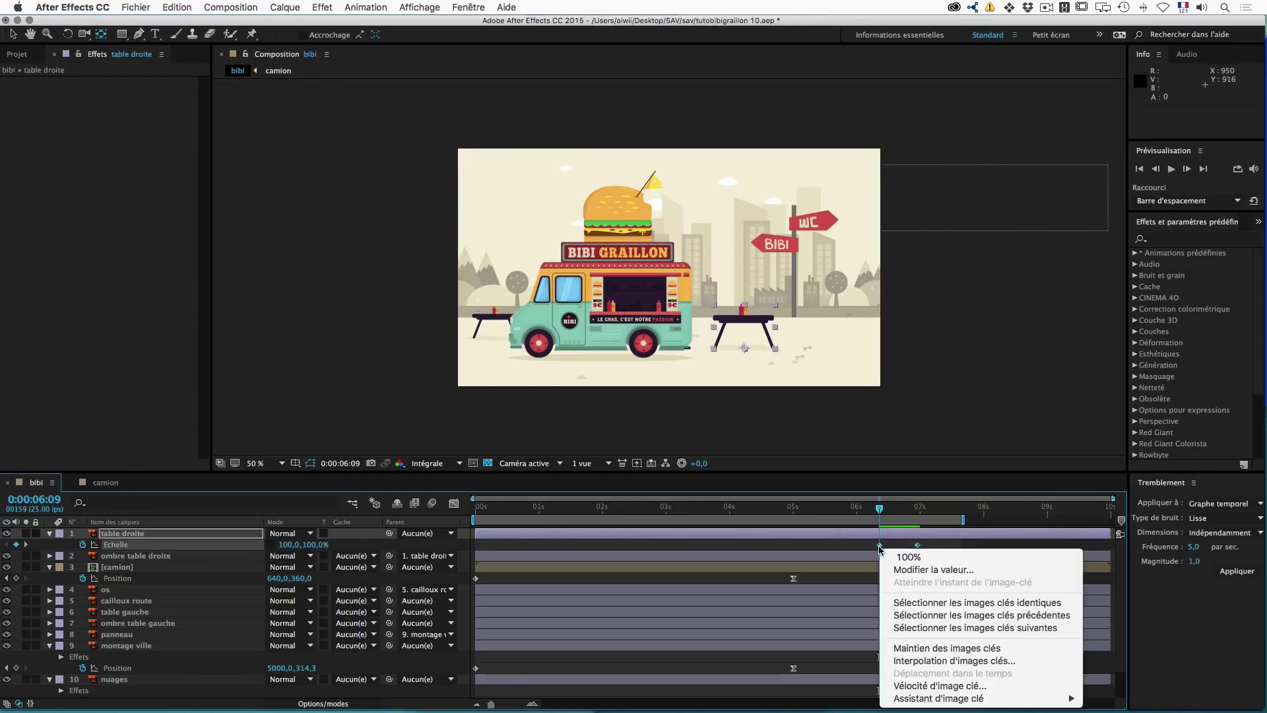
mouse_move(925, 699)
click(800, 662)
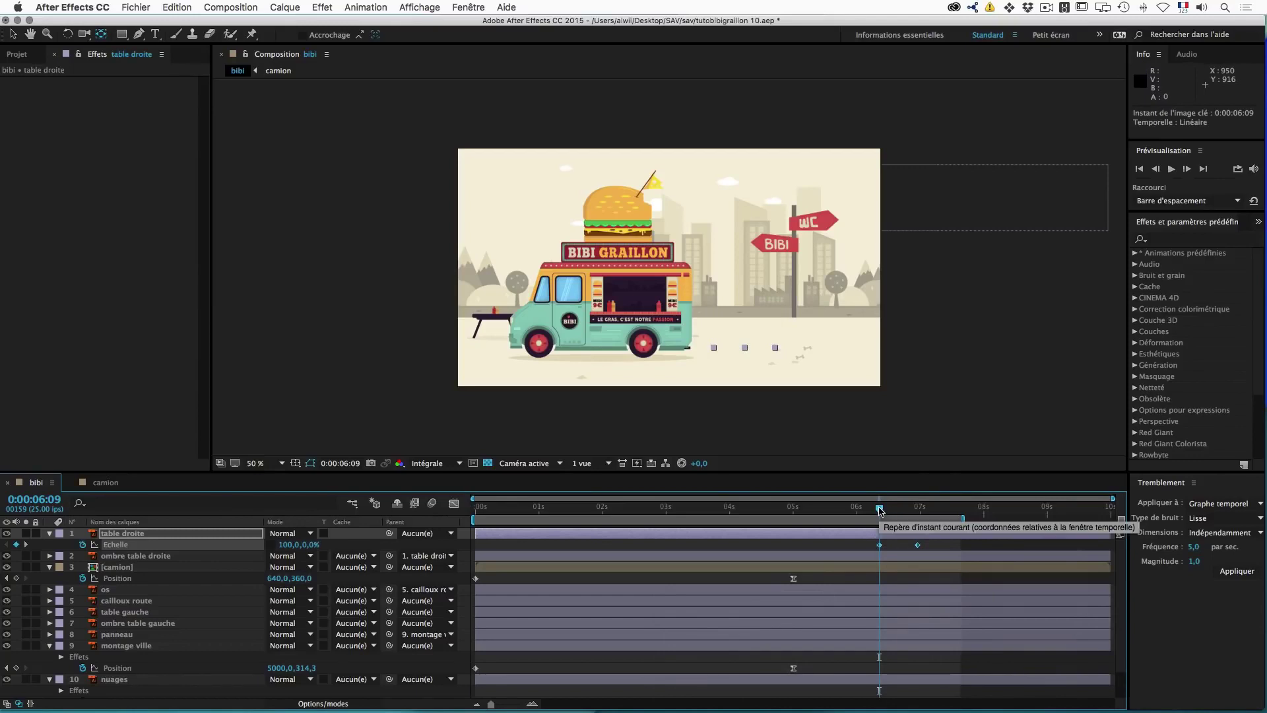
mouse_move(879, 510)
mouse_down()
mouse_move(898, 511)
mouse_move(880, 510)
mouse_up()
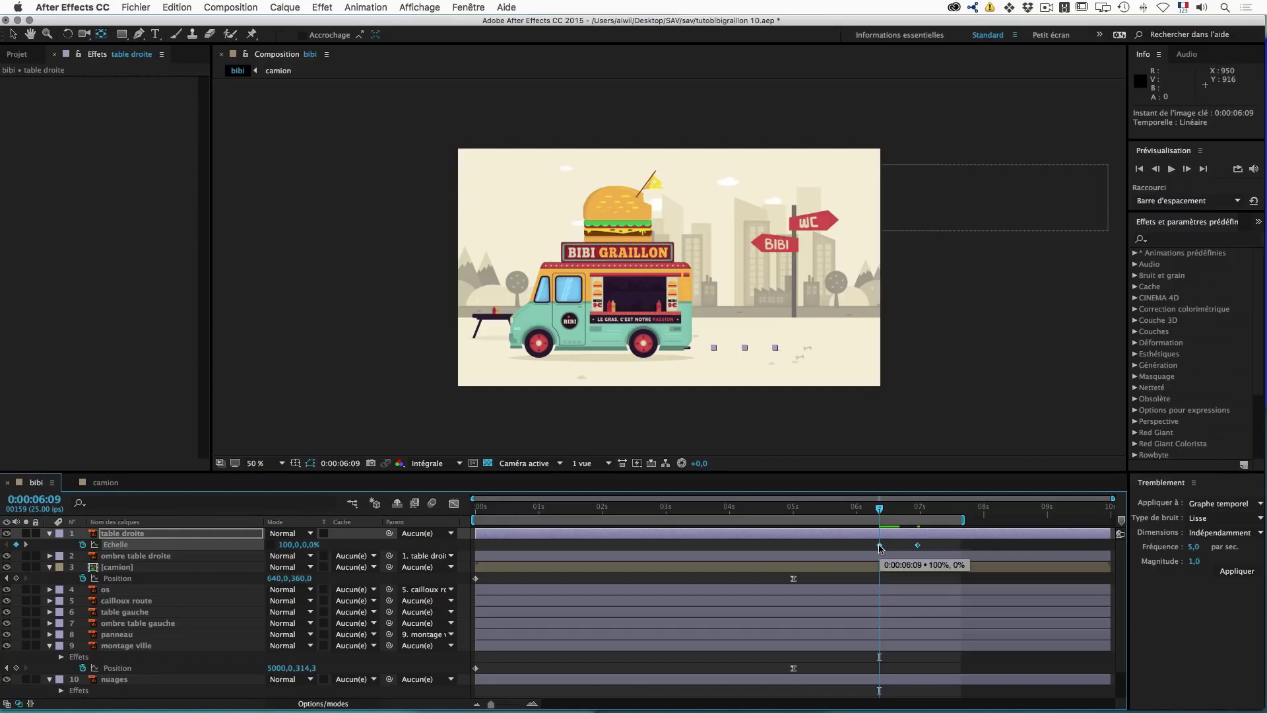
Step: Add an overshoot scale keyframe of 100,115% to table droite at 0:00:06:16
key(Page_Down)
key(Page_Down)
key(Page_Down)
key(Page_Down)
key(Page_Down)
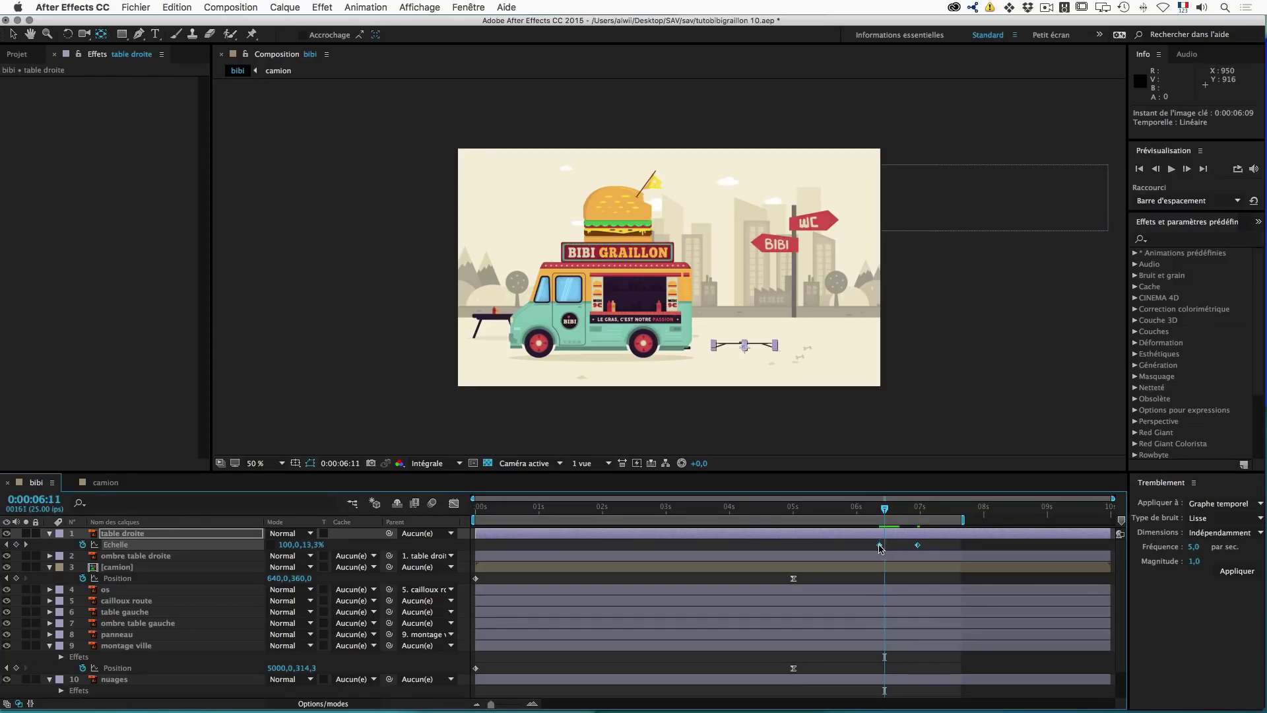
key(Page_Down)
key(Page_Down)
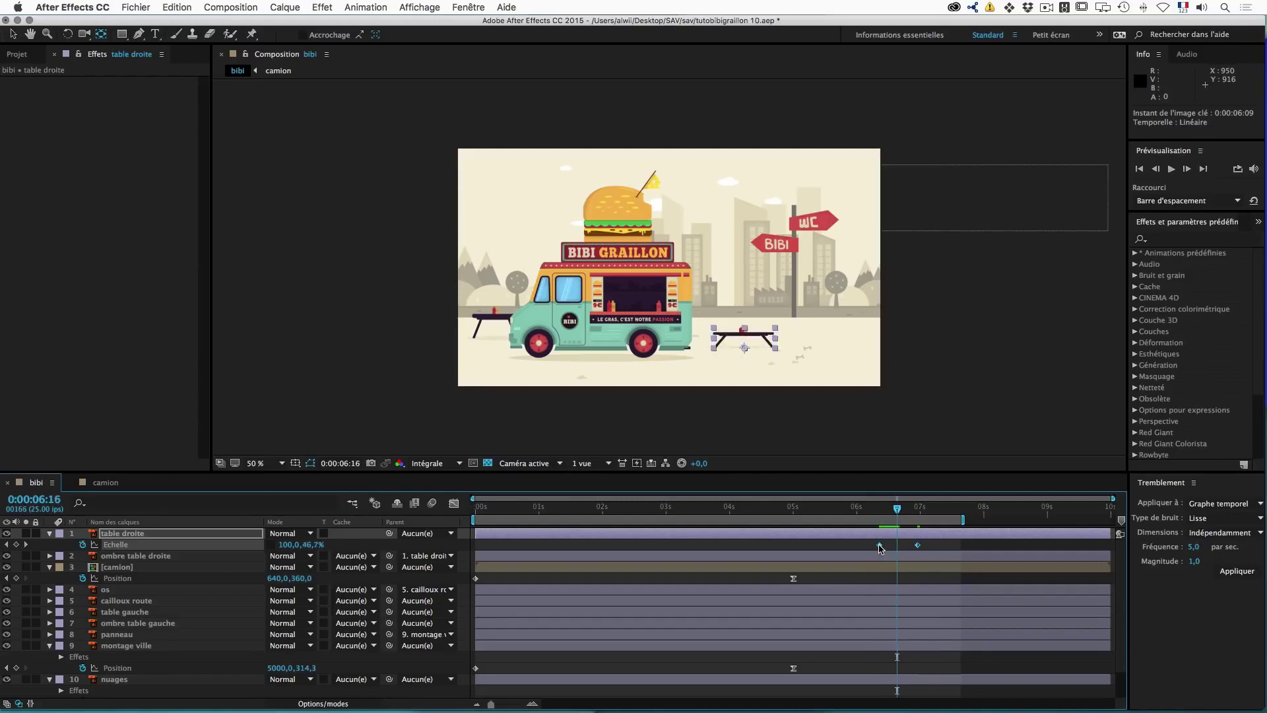
click(307, 545)
text(115)
key(Return)
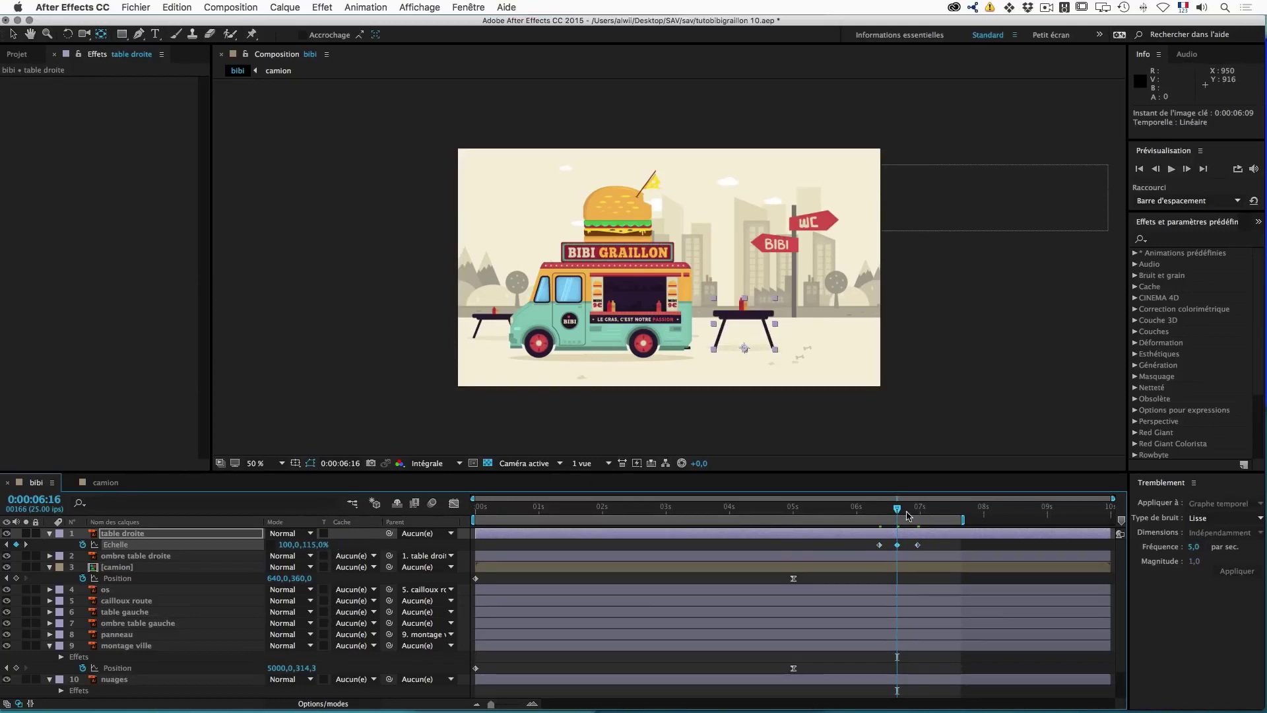
Step: Apply Easy Ease to all three of table droite's scale keyframes
click(878, 510)
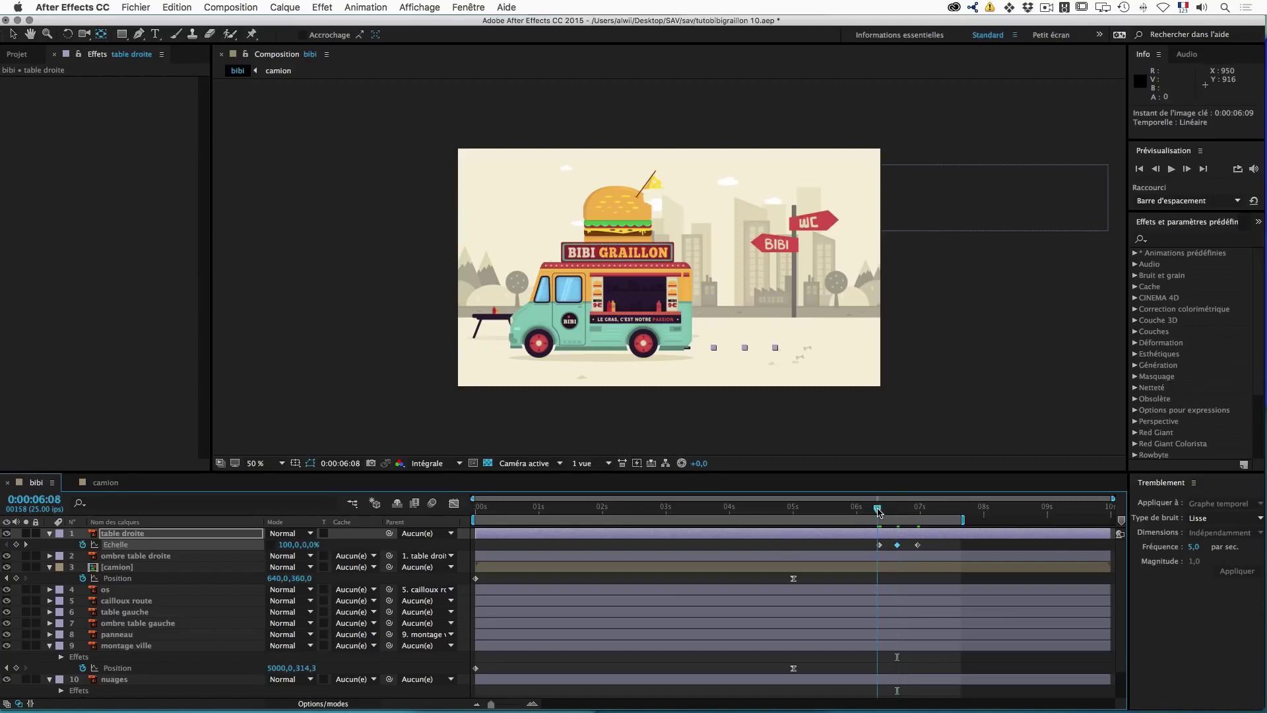
drag(878, 510, 880, 512)
mouse_move(880, 510)
mouse_down()
mouse_move(921, 512)
mouse_move(877, 514)
mouse_up()
drag(937, 543, 869, 550)
click(898, 544)
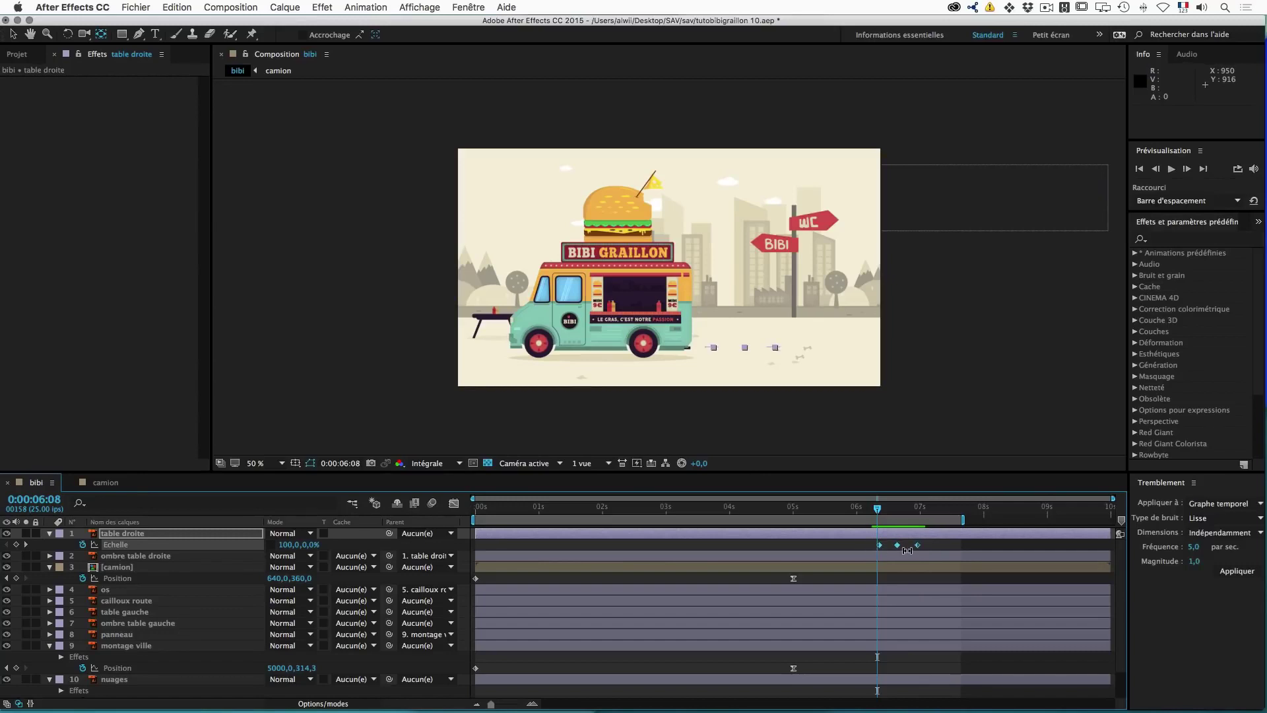
key(F9)
Step: In the speed graph, lengthen the incoming easing of table droite's last two scale keyframes and preview the pop-up motion
click(454, 504)
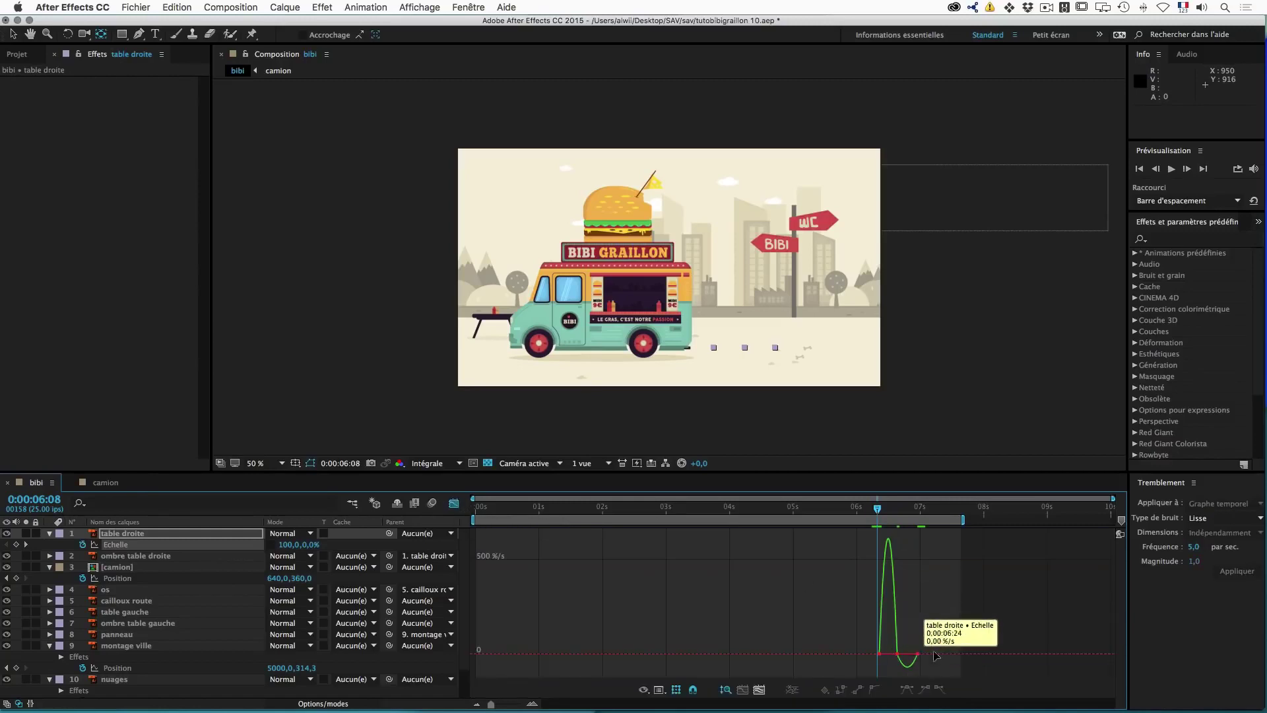
drag(938, 673, 886, 653)
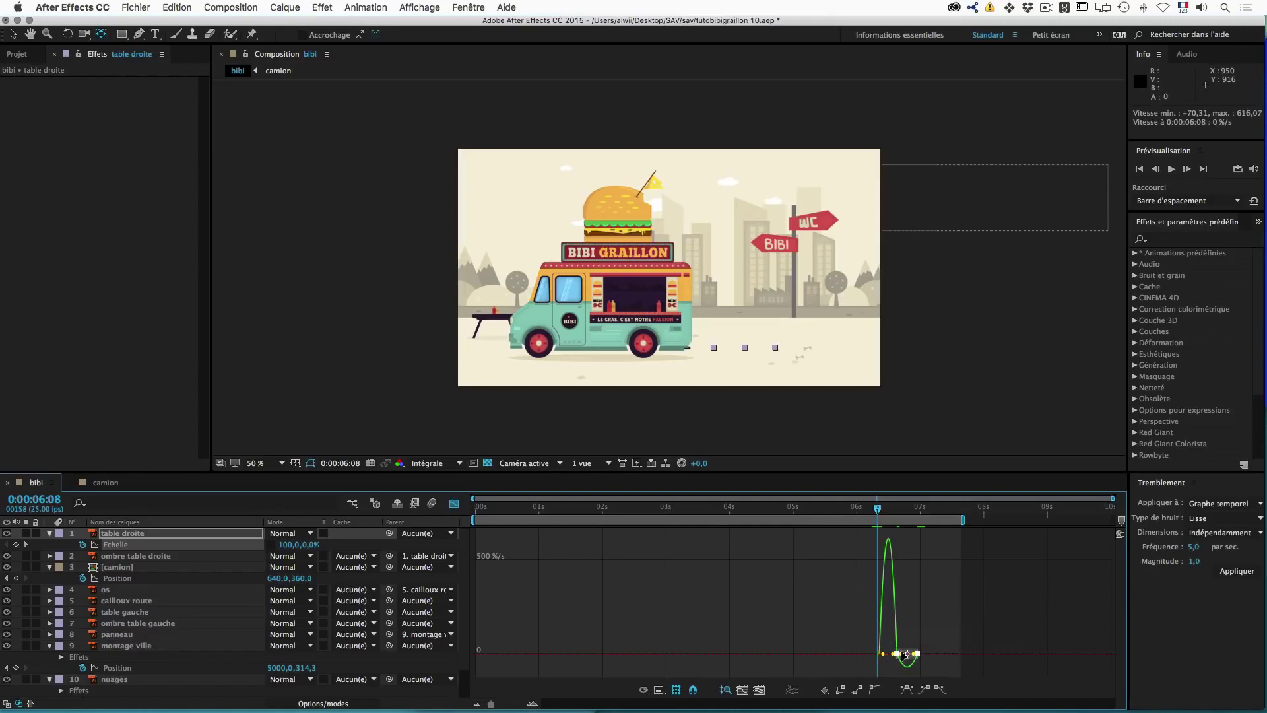
drag(491, 704, 505, 703)
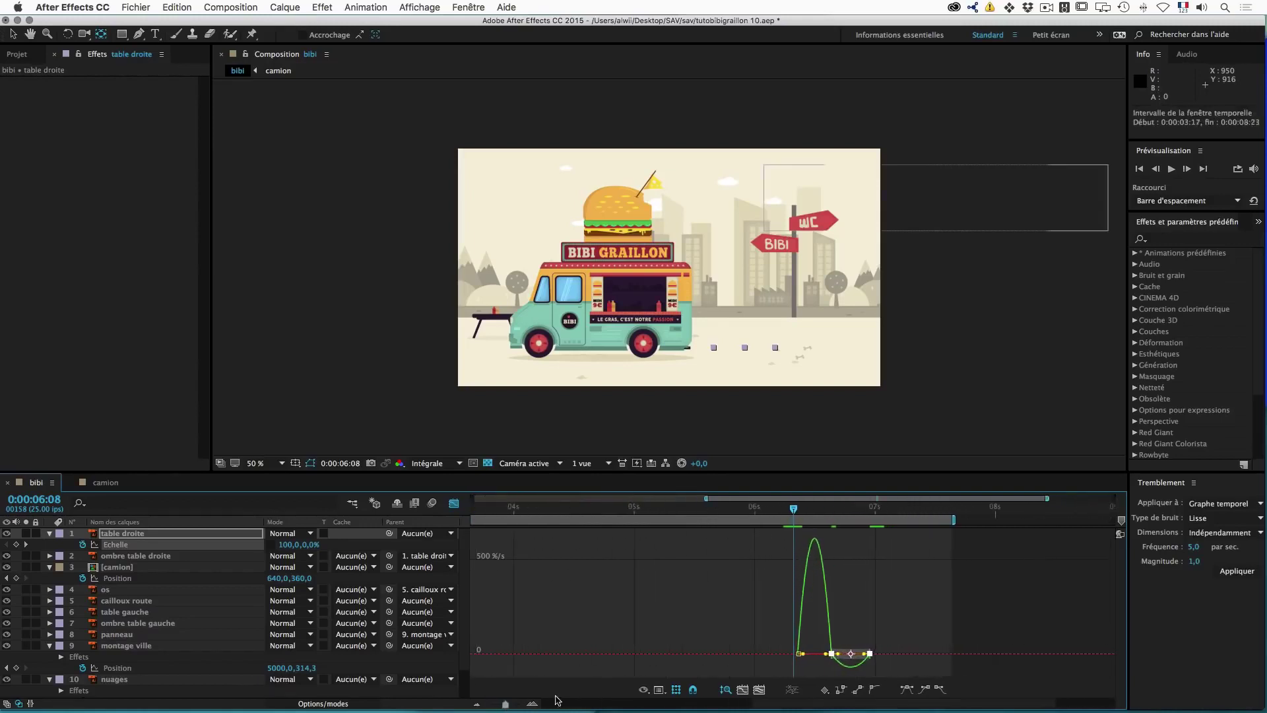
click(759, 689)
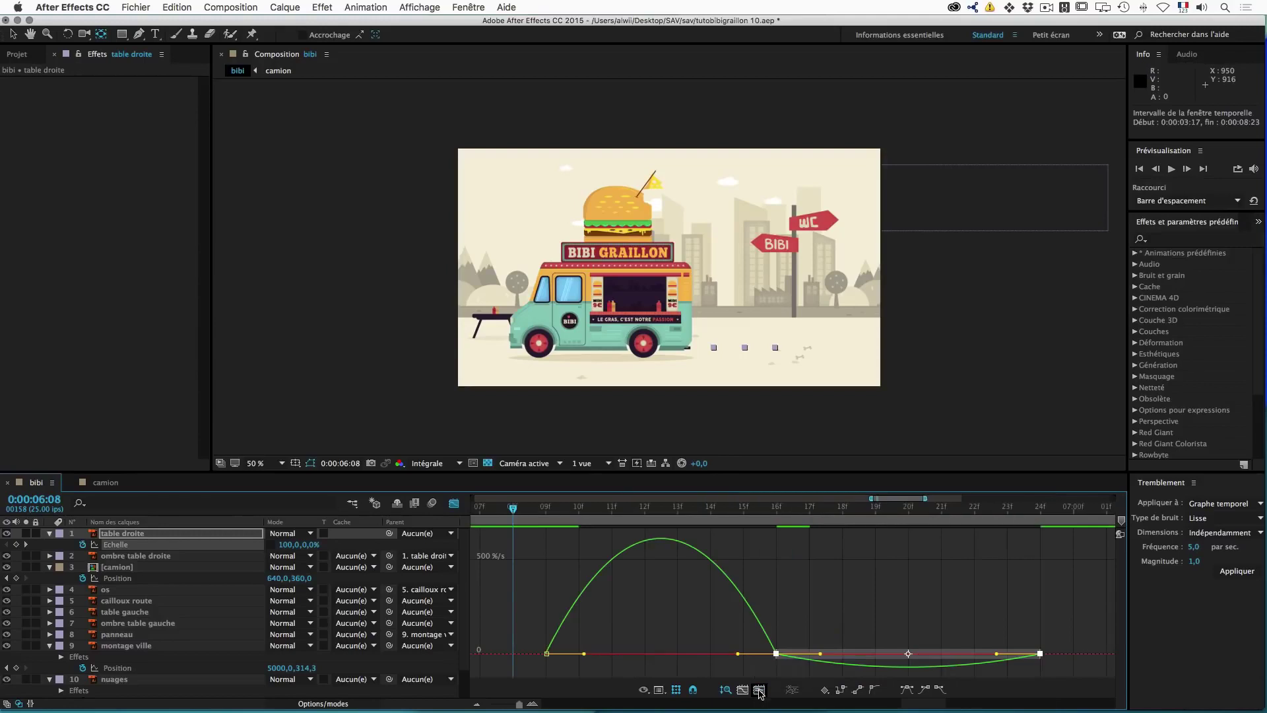
drag(1085, 618, 661, 654)
drag(739, 656, 650, 654)
key(space)
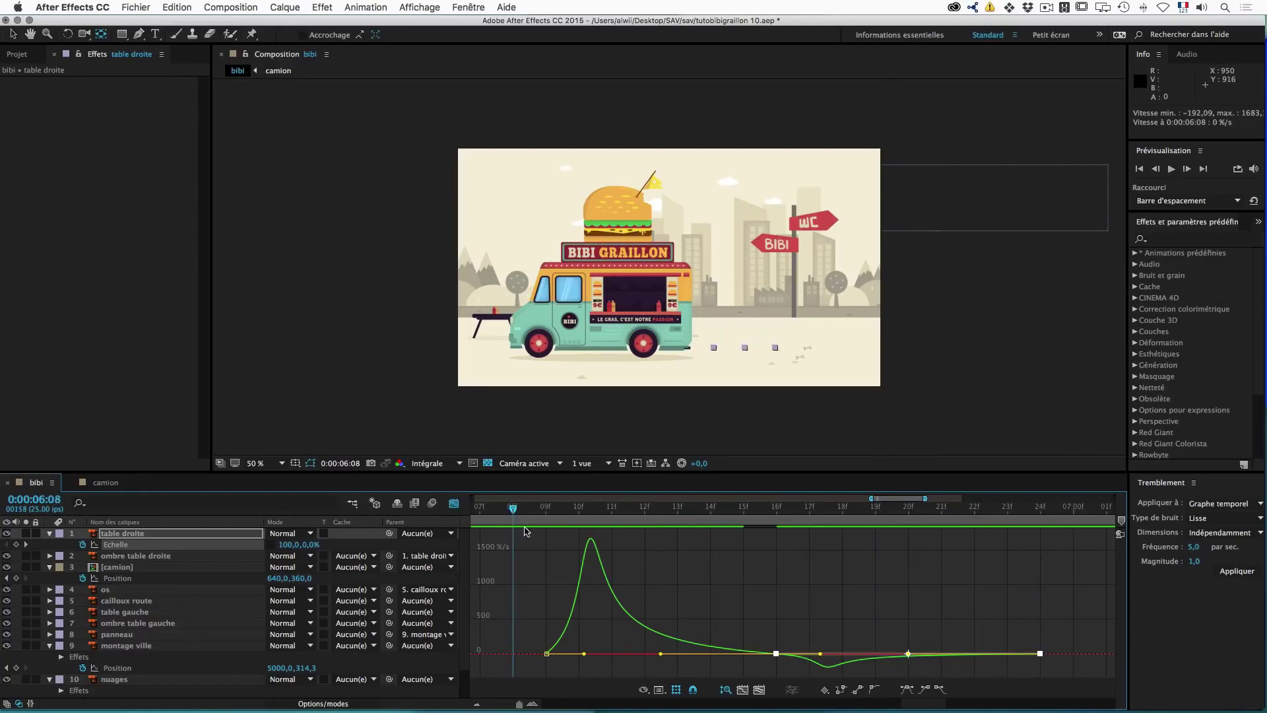
key(space)
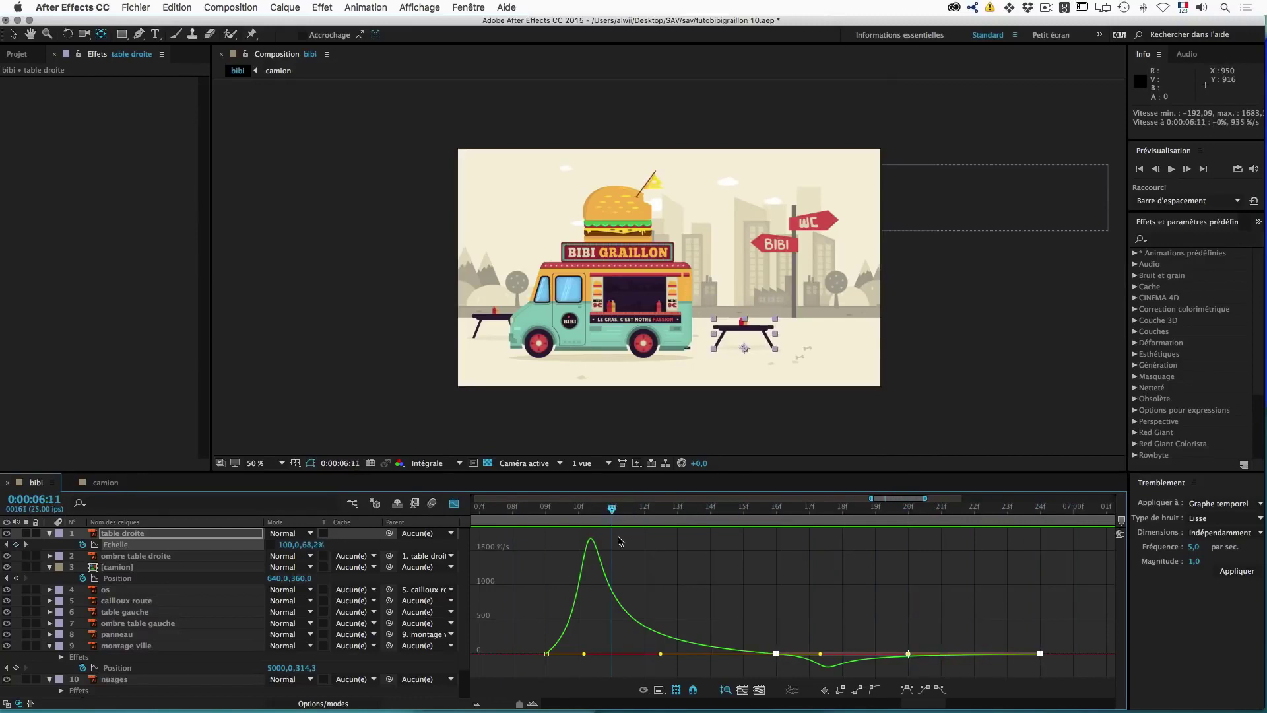
Step: Return to the layer bar view and copy table droite's three eased scale keyframes
click(454, 503)
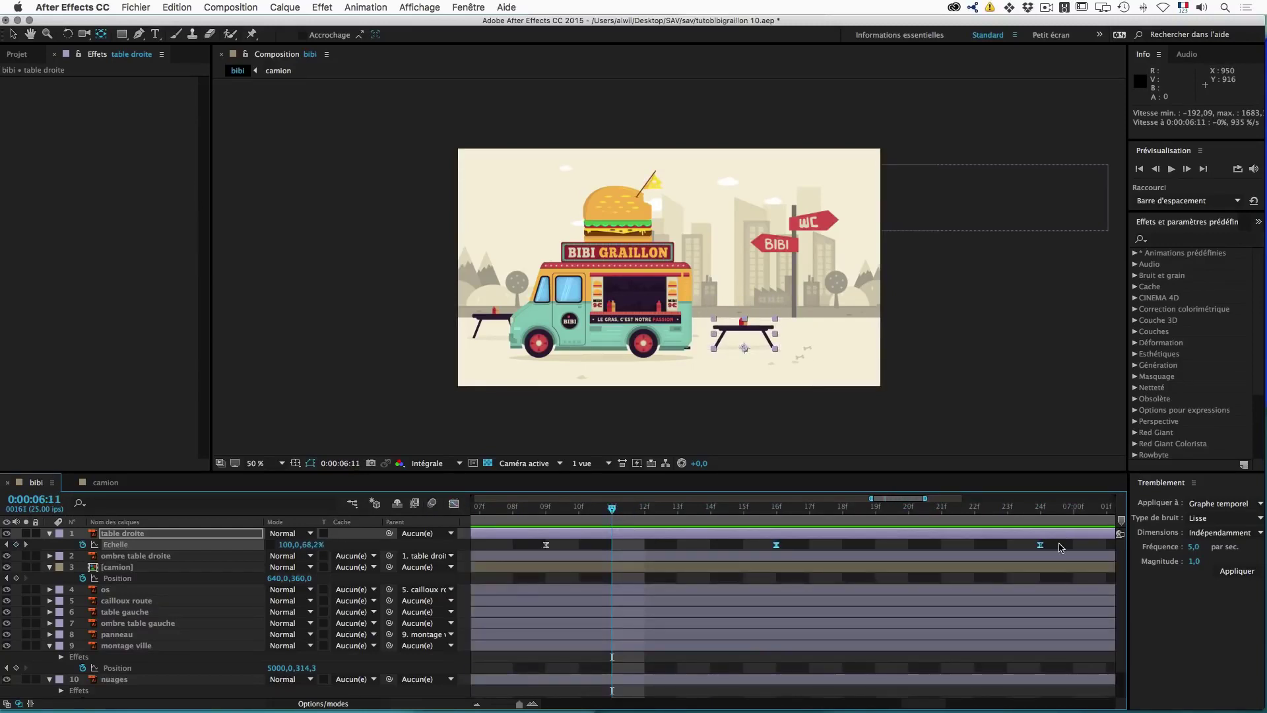
drag(1059, 546, 538, 551)
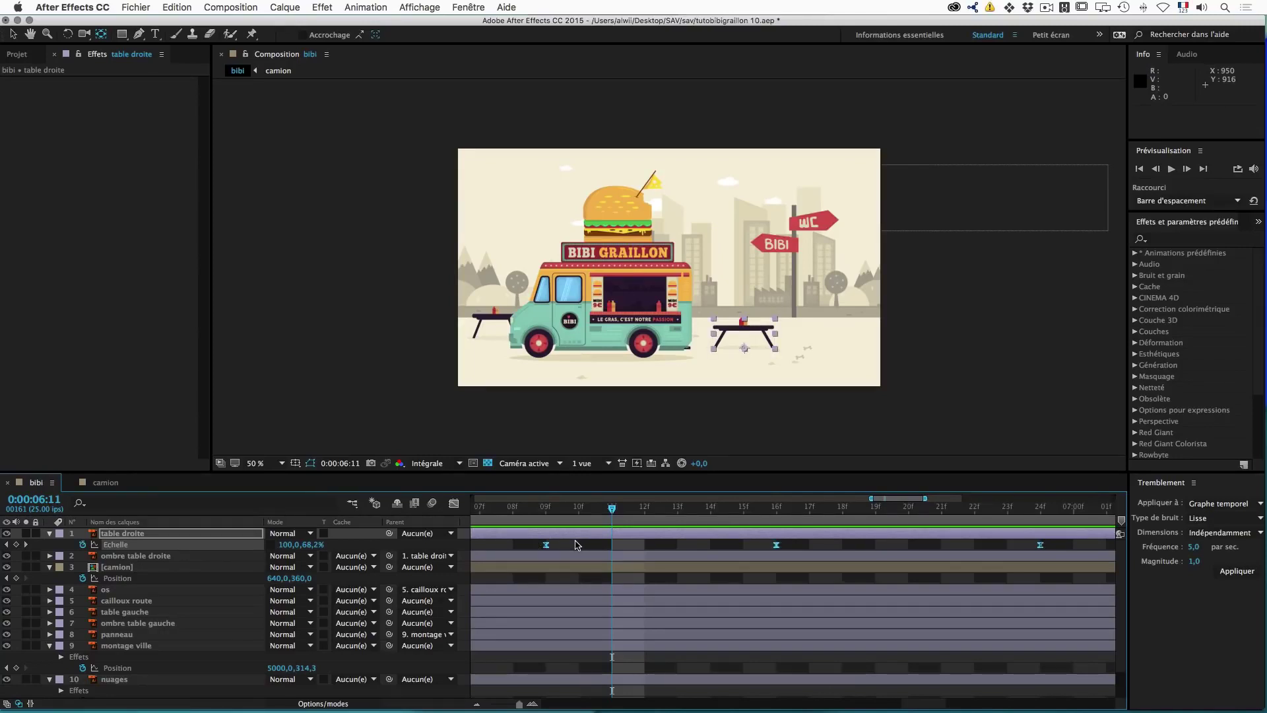
key(super+c)
Step: Parent the ombre table gauche layer to table gauche
click(152, 627)
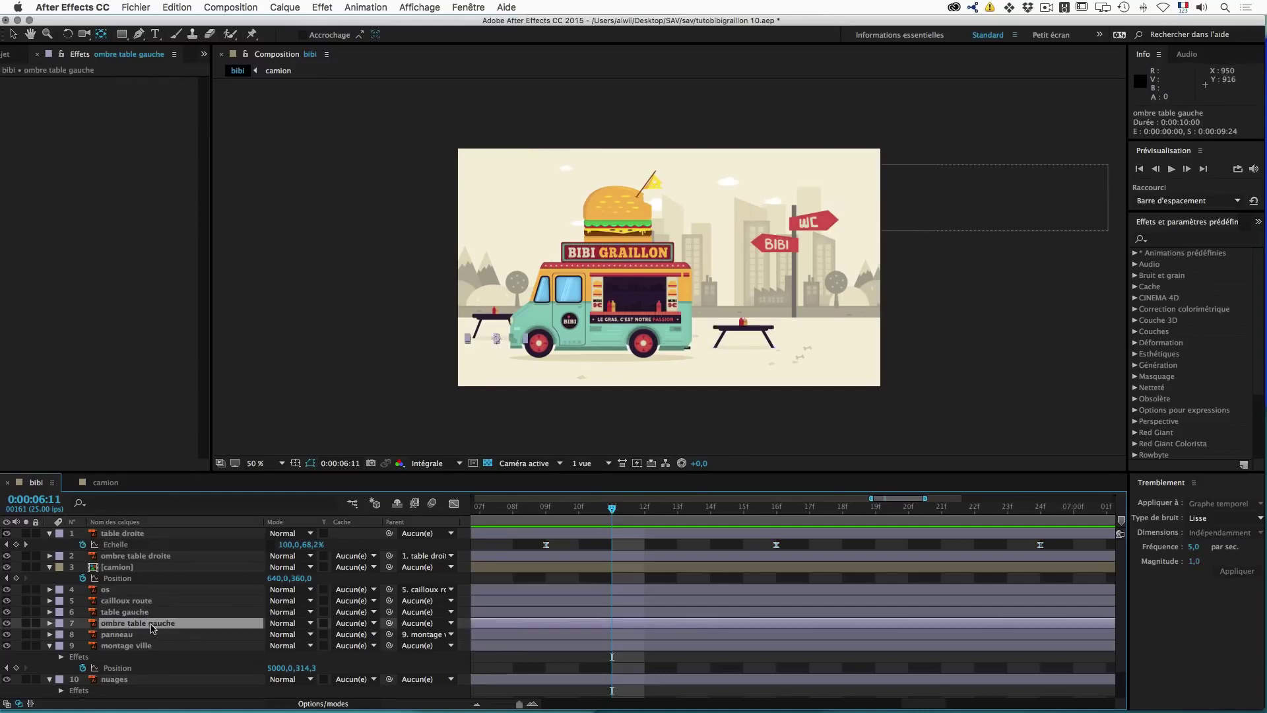
drag(389, 622, 135, 617)
click(136, 617)
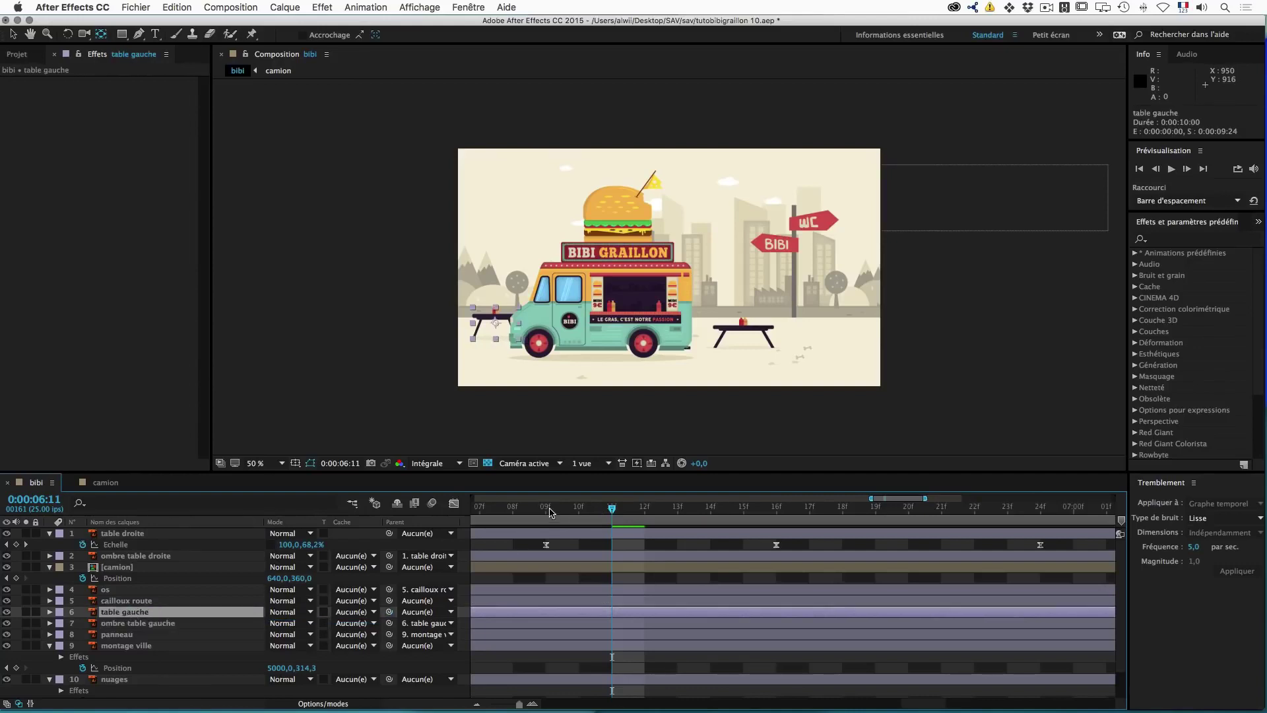
Step: Move table gauche's anchor point to the middle of its bottom edge and paste the copied scale keyframes at 0:00:06:16
click(547, 510)
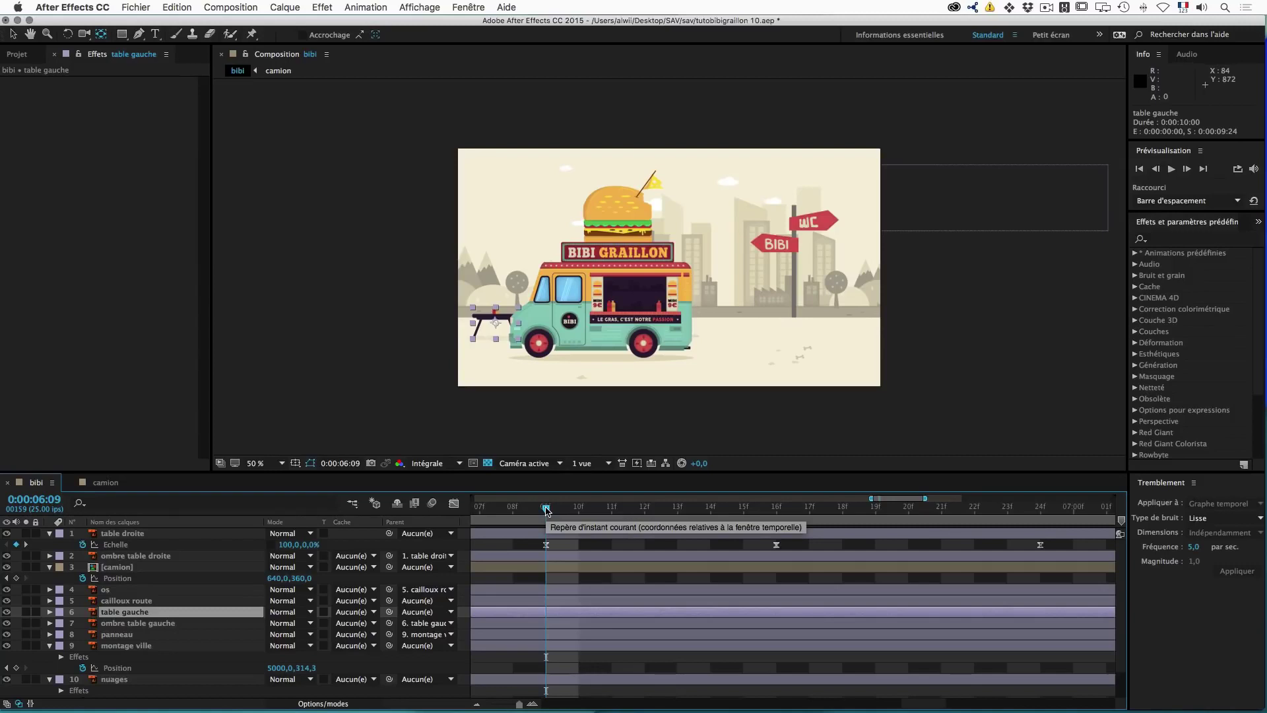
drag(546, 509, 776, 510)
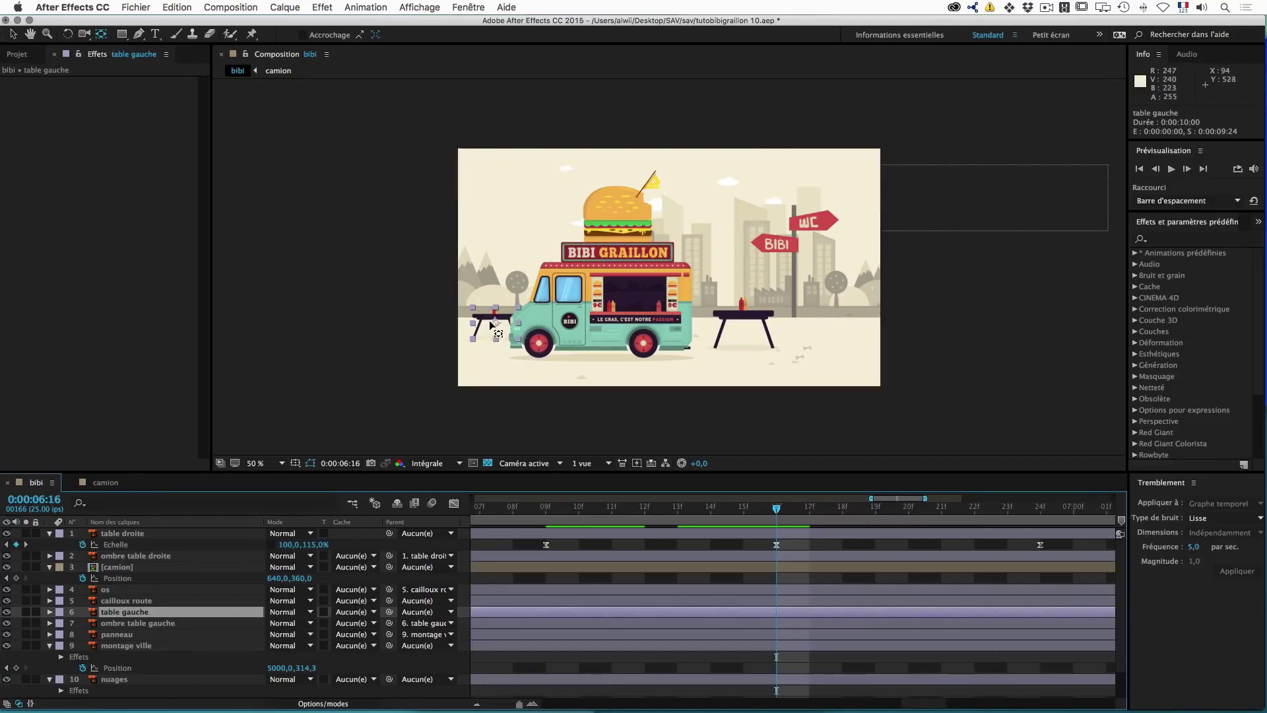
key(/)
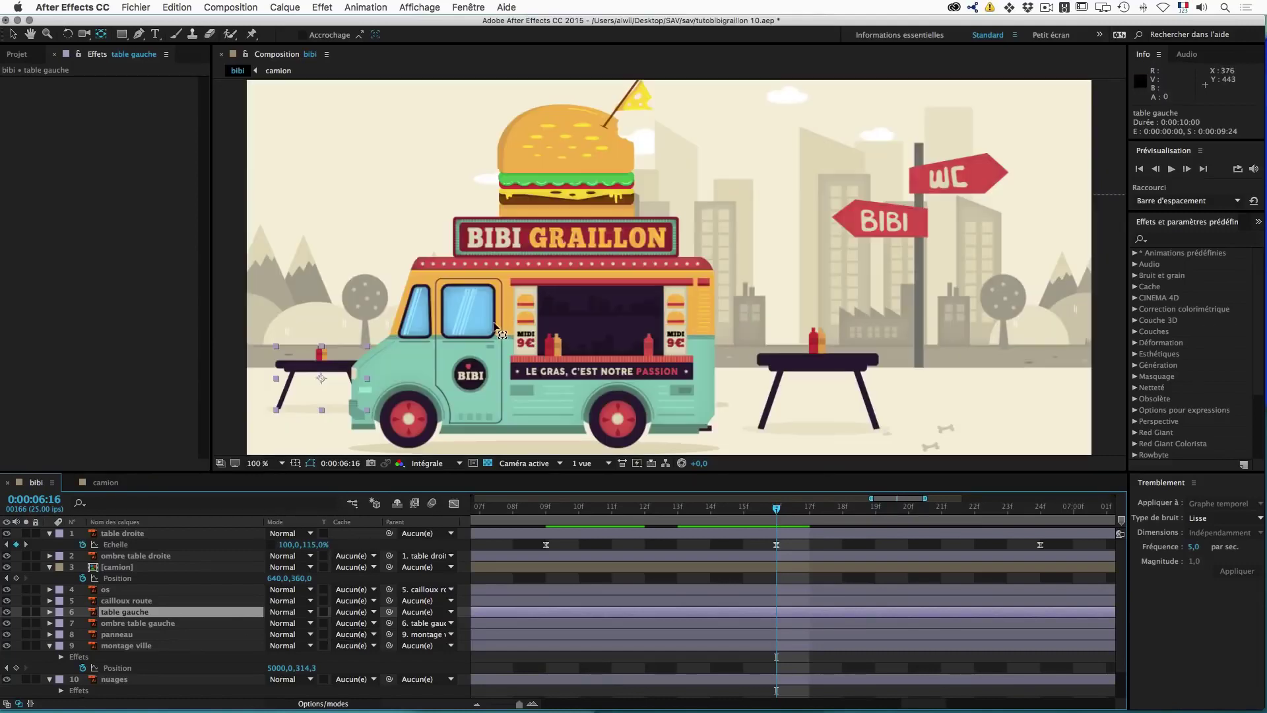
click(321, 380)
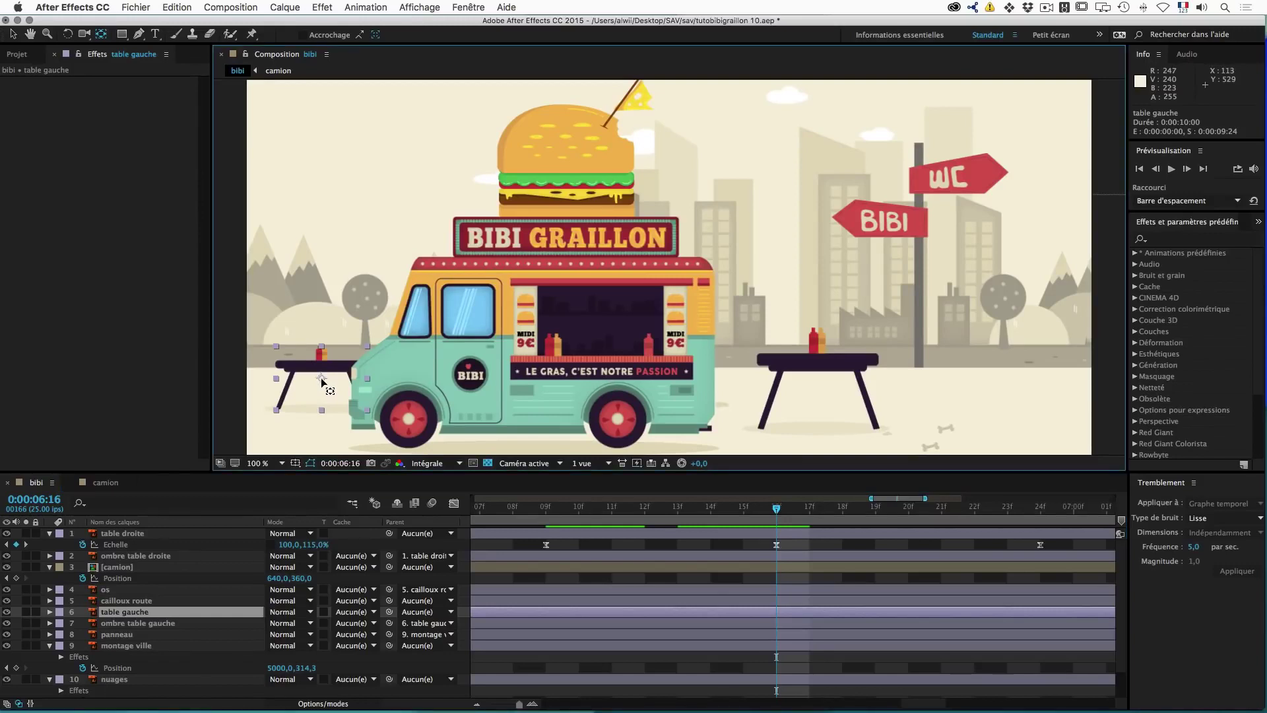
drag(321, 379, 321, 412)
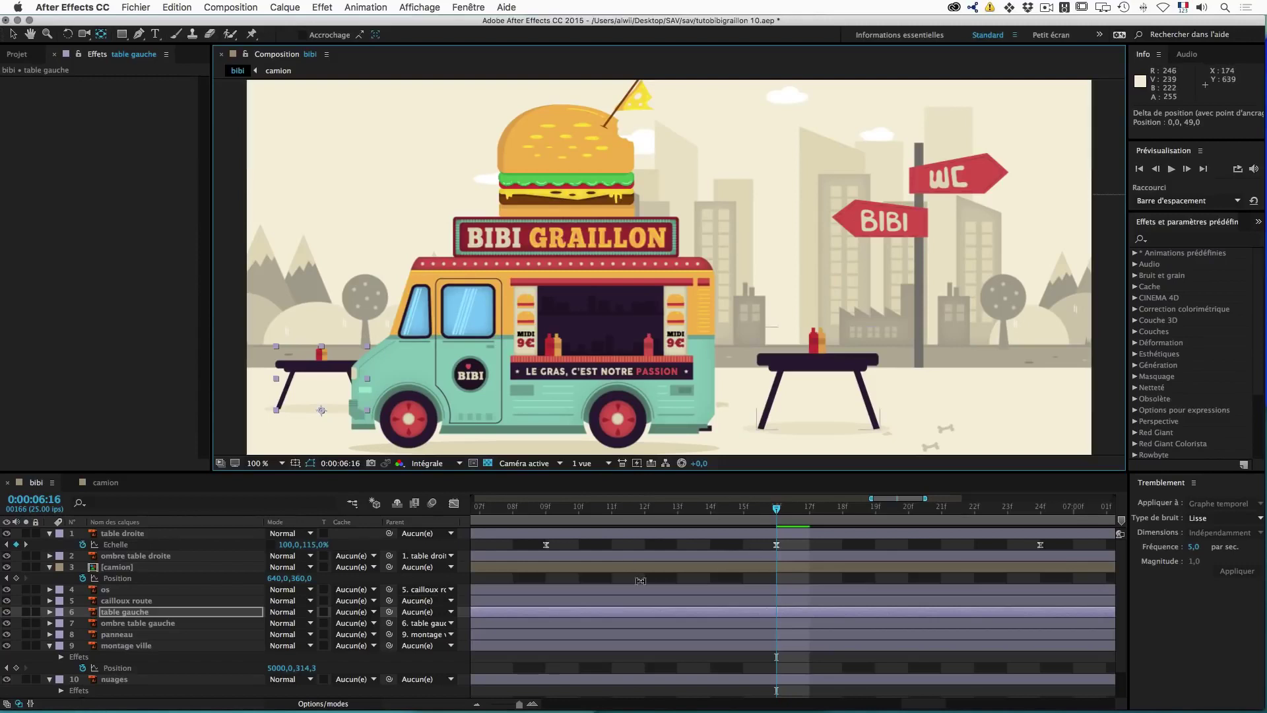
key(super+v)
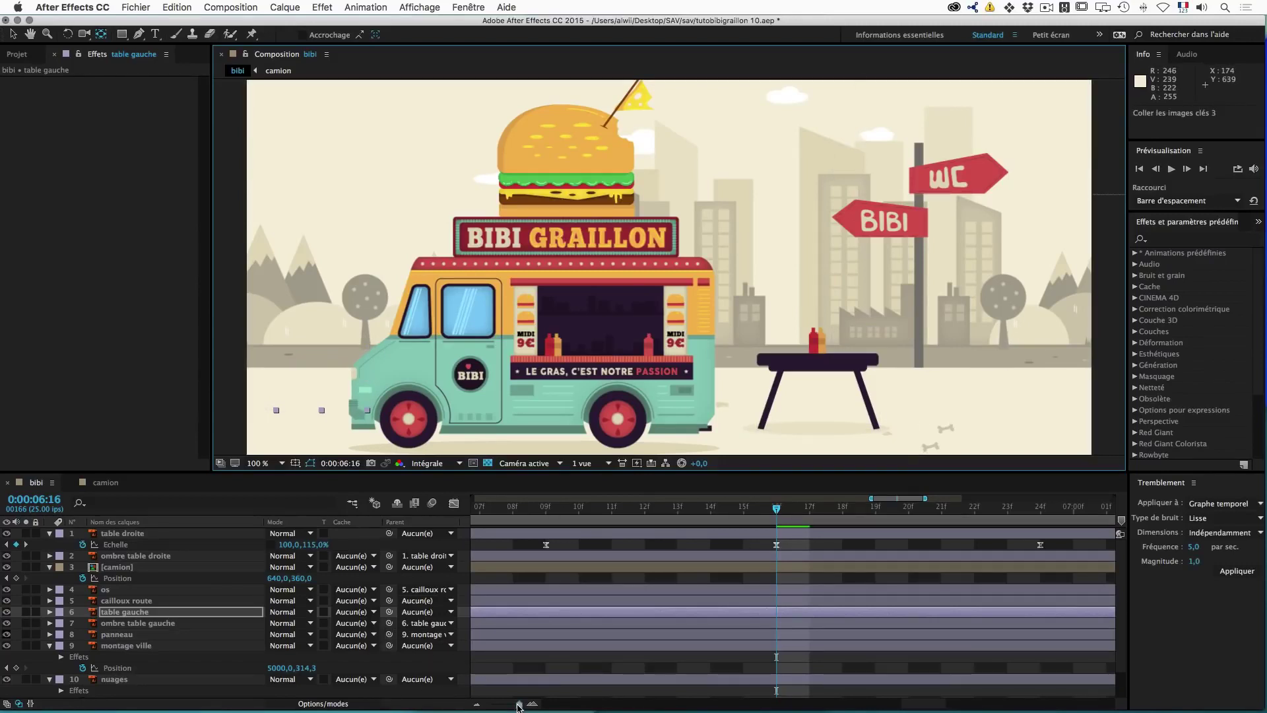
Step: End the work area at 0:00:07:04 and save the project incrementally as tutobibigraillon 11.aep
drag(518, 704, 500, 704)
drag(805, 510, 855, 522)
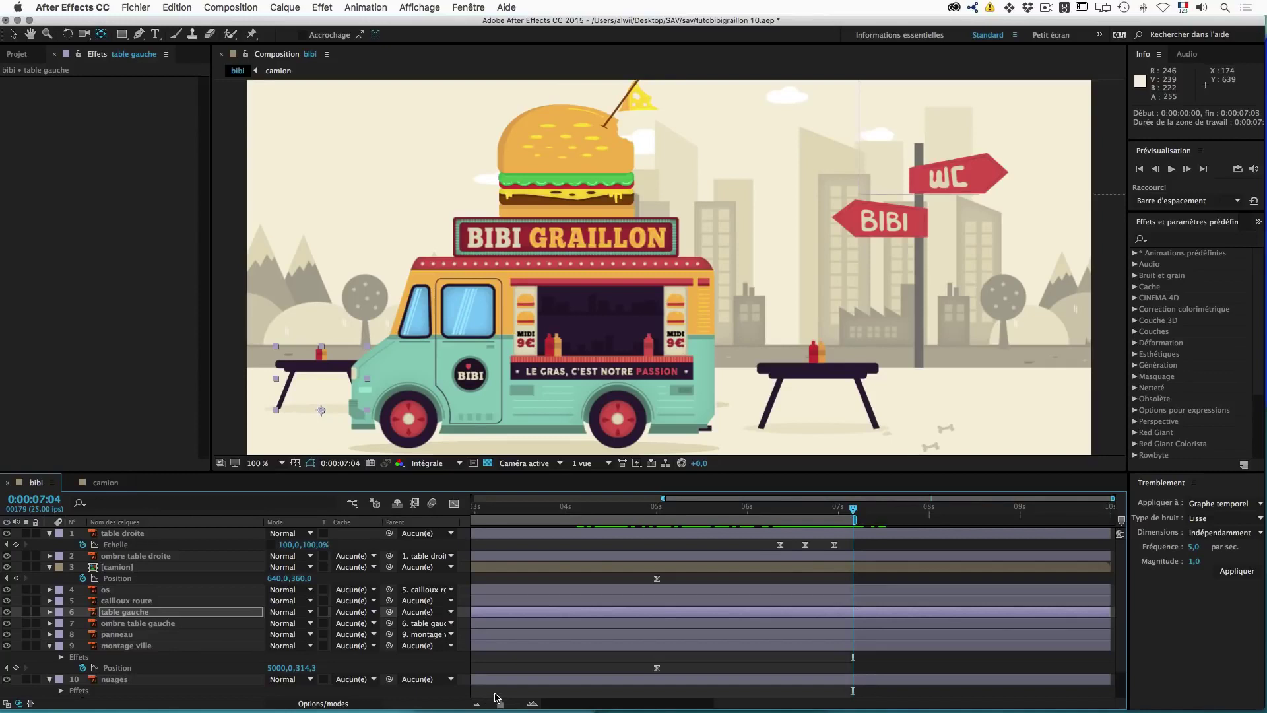
drag(500, 704, 491, 705)
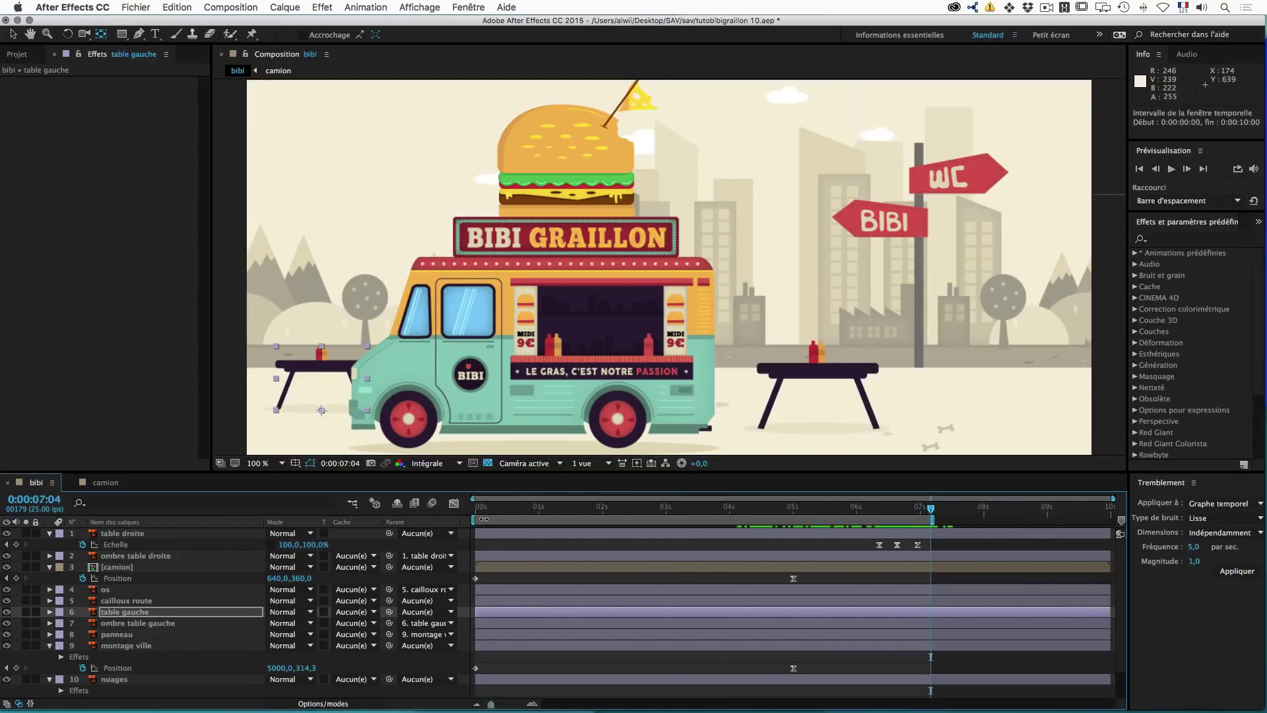
key(super+alt+shift+s)
Step: Play back the whole bibi scene to check the truck, shutter and table animations
key(comma)
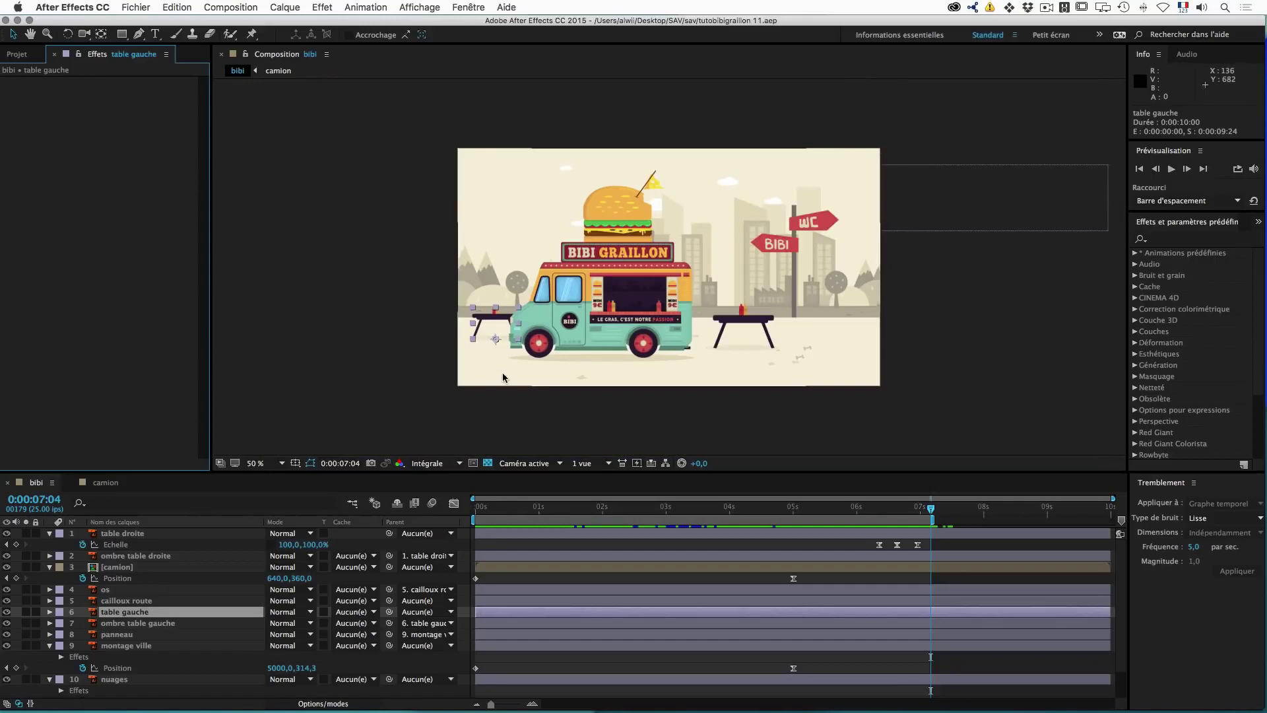
key(space)
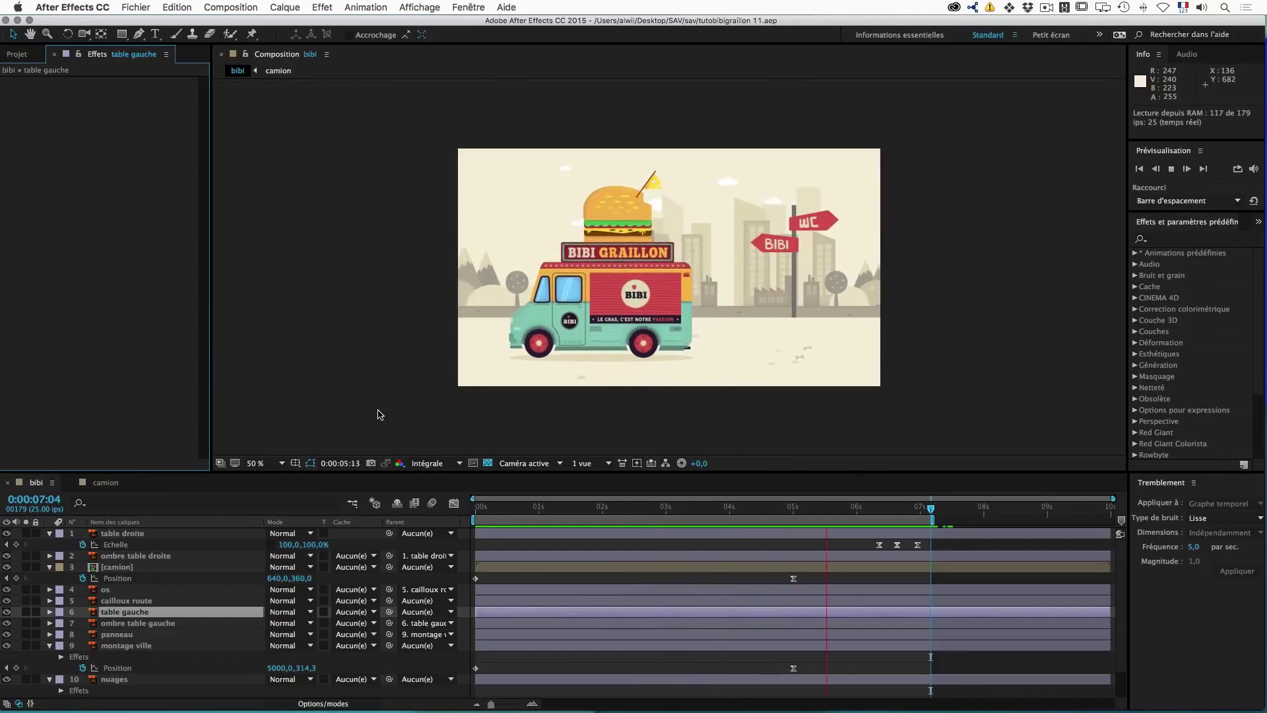
click(502, 512)
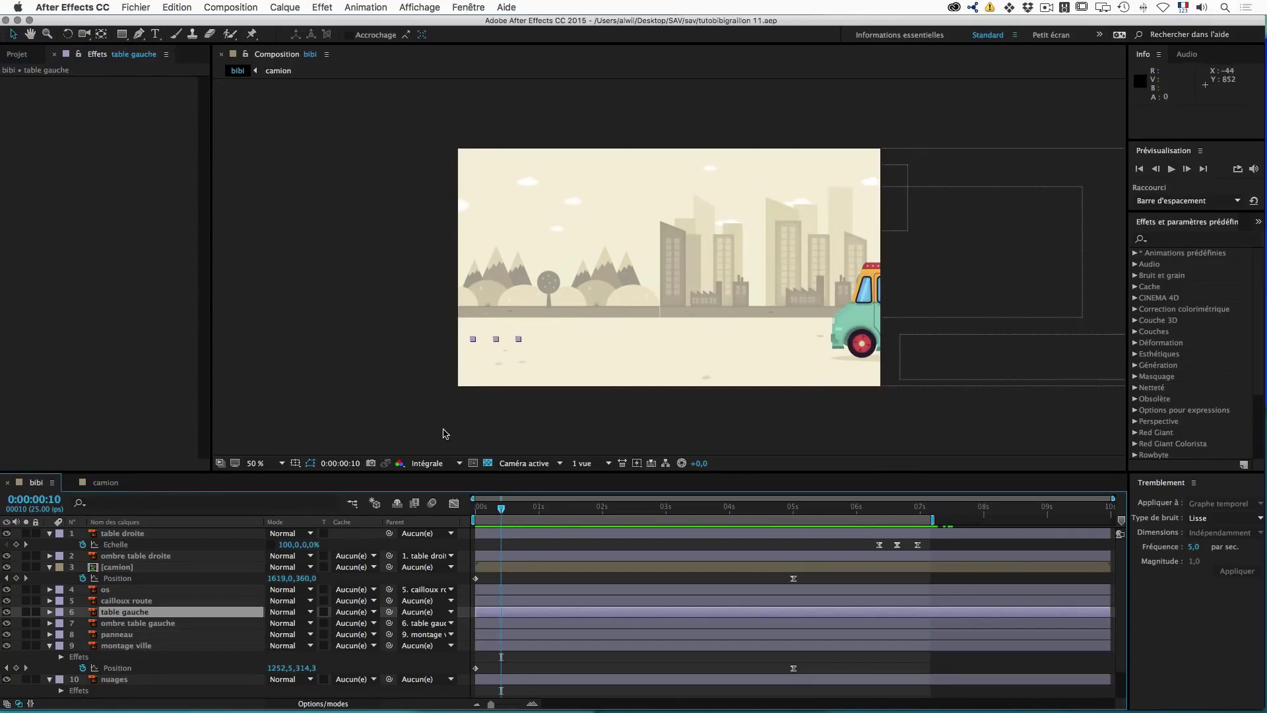
Step: Import texture.jpg from the SAV folder and add it as the top layer of the bibi composition
click(20, 56)
right_click(36, 268)
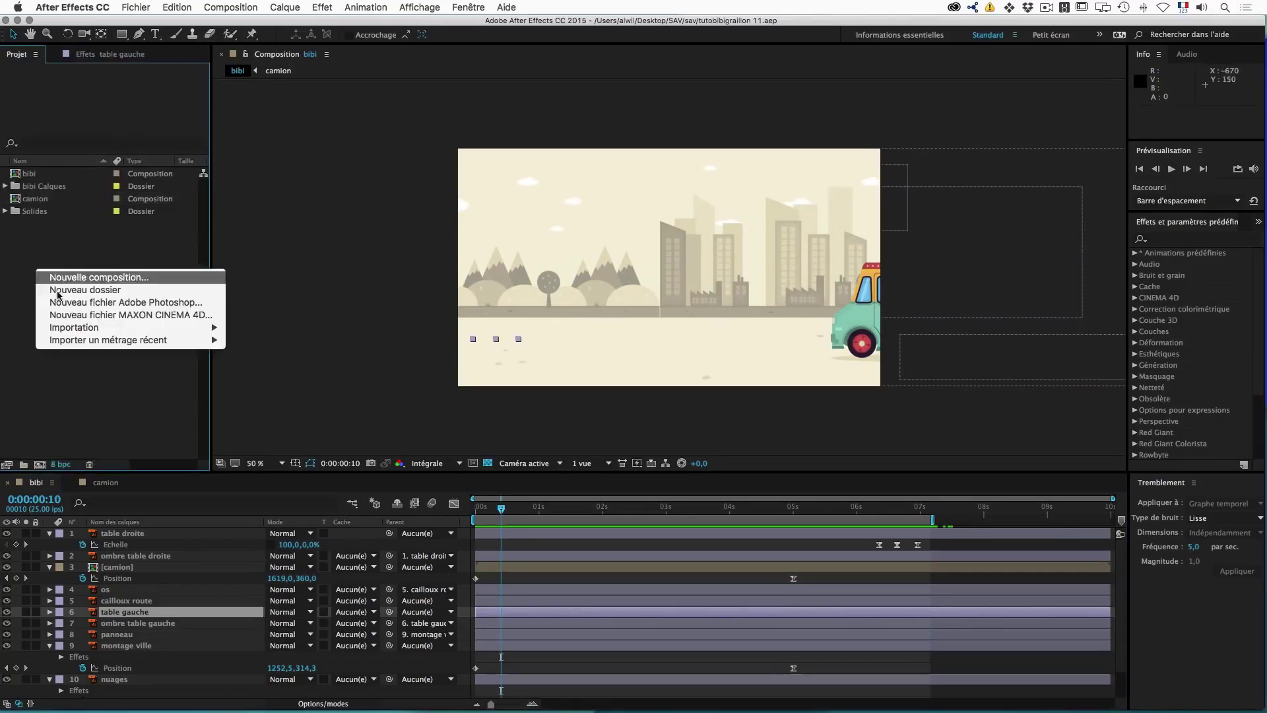
mouse_move(99, 327)
click(299, 341)
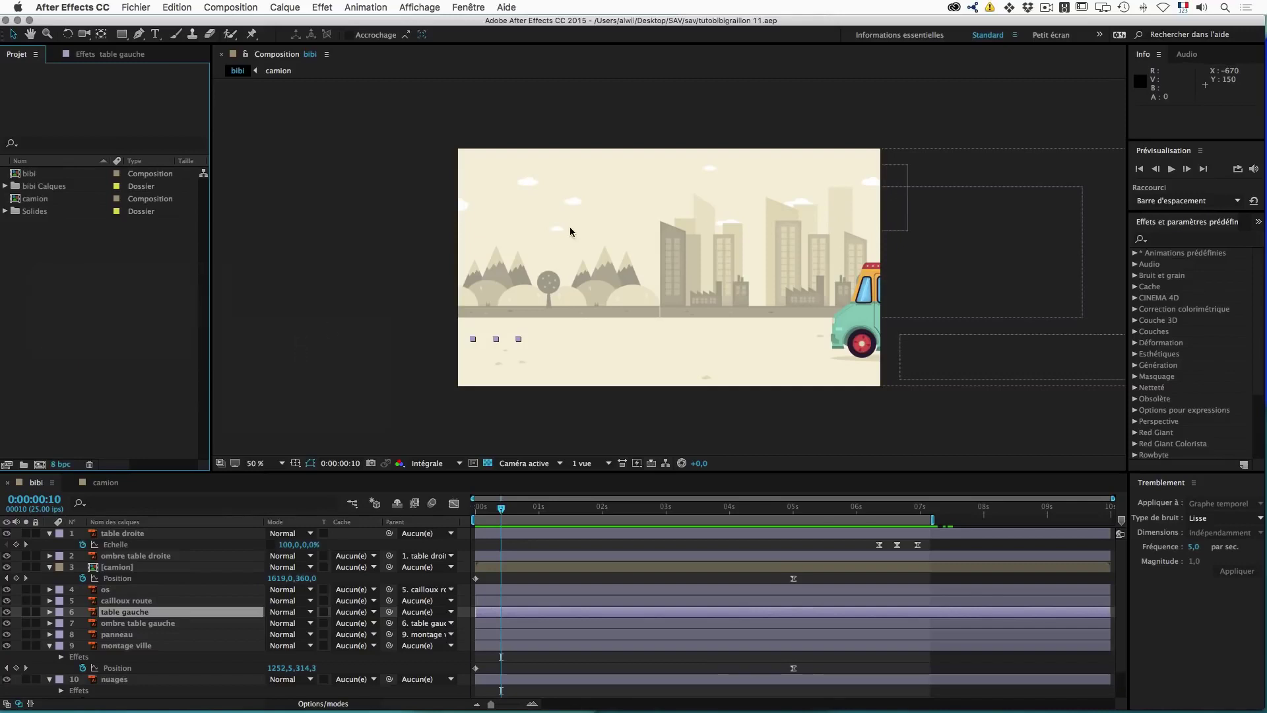
click(607, 108)
click(608, 122)
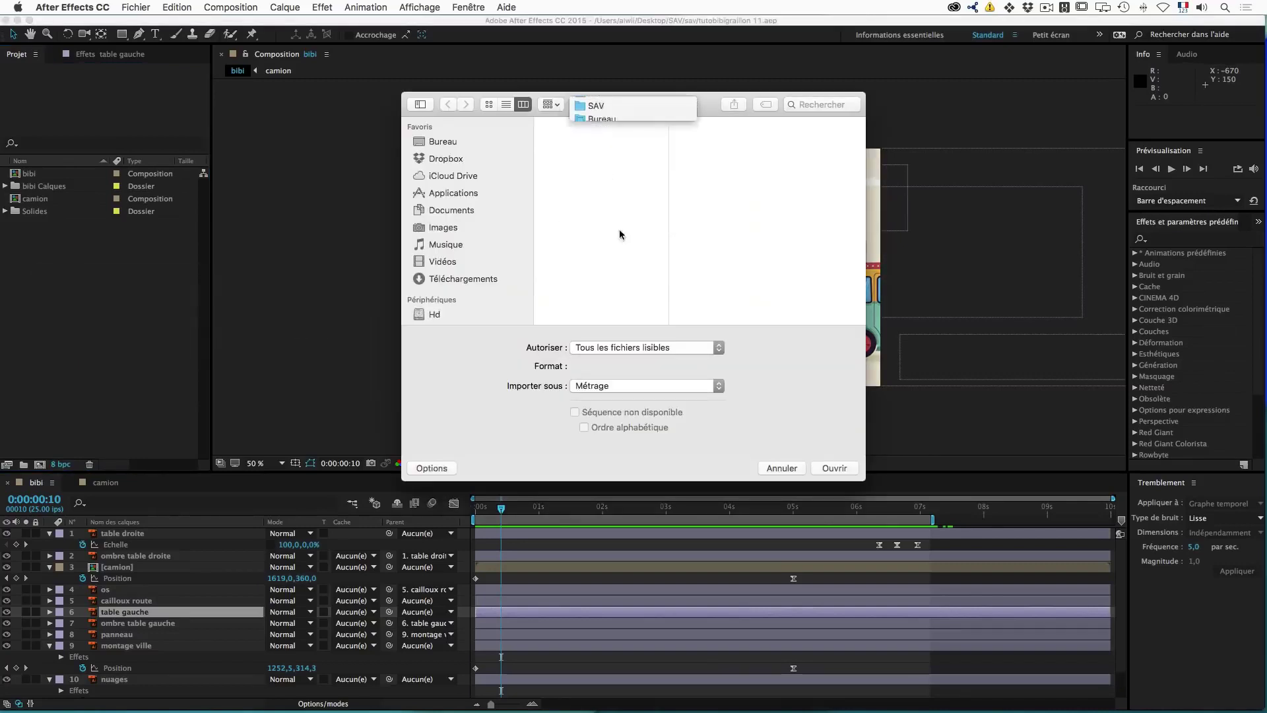
click(698, 160)
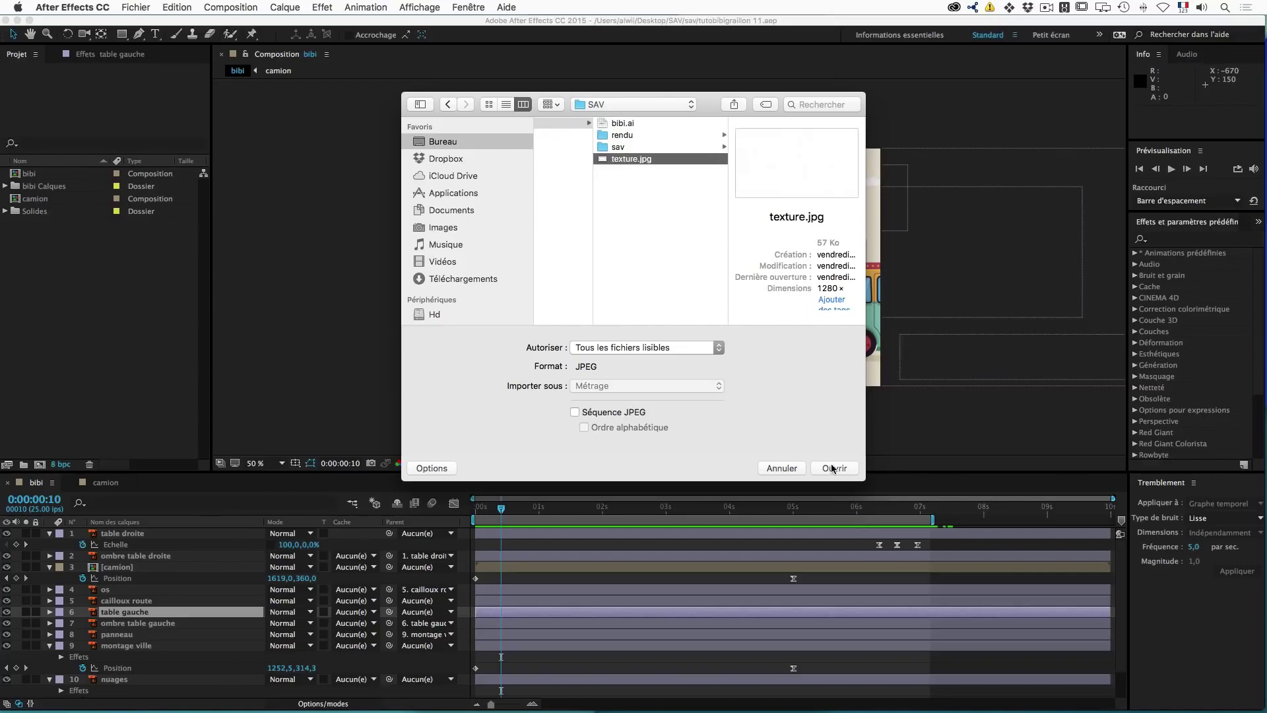
click(834, 468)
drag(37, 228, 114, 535)
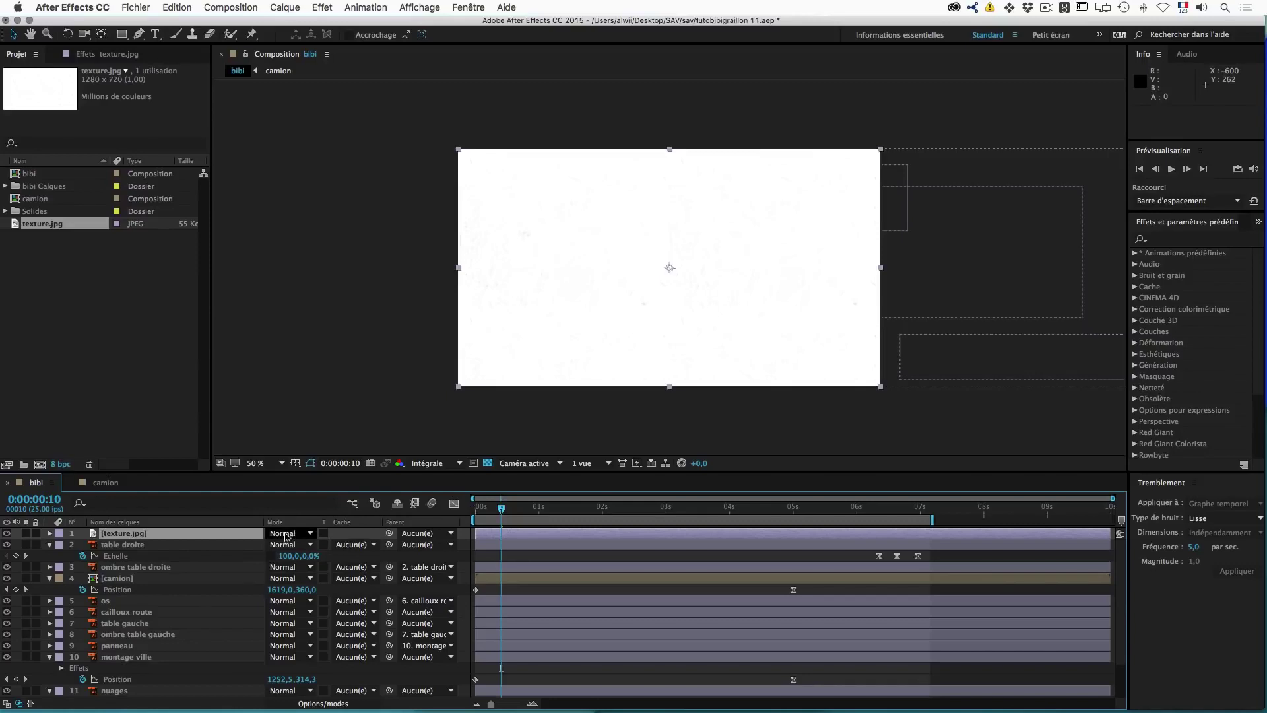
Step: Set the texture.jpg layer's blending mode to Produit and its opacity to 42%, and return to 0:00:00:00
click(285, 535)
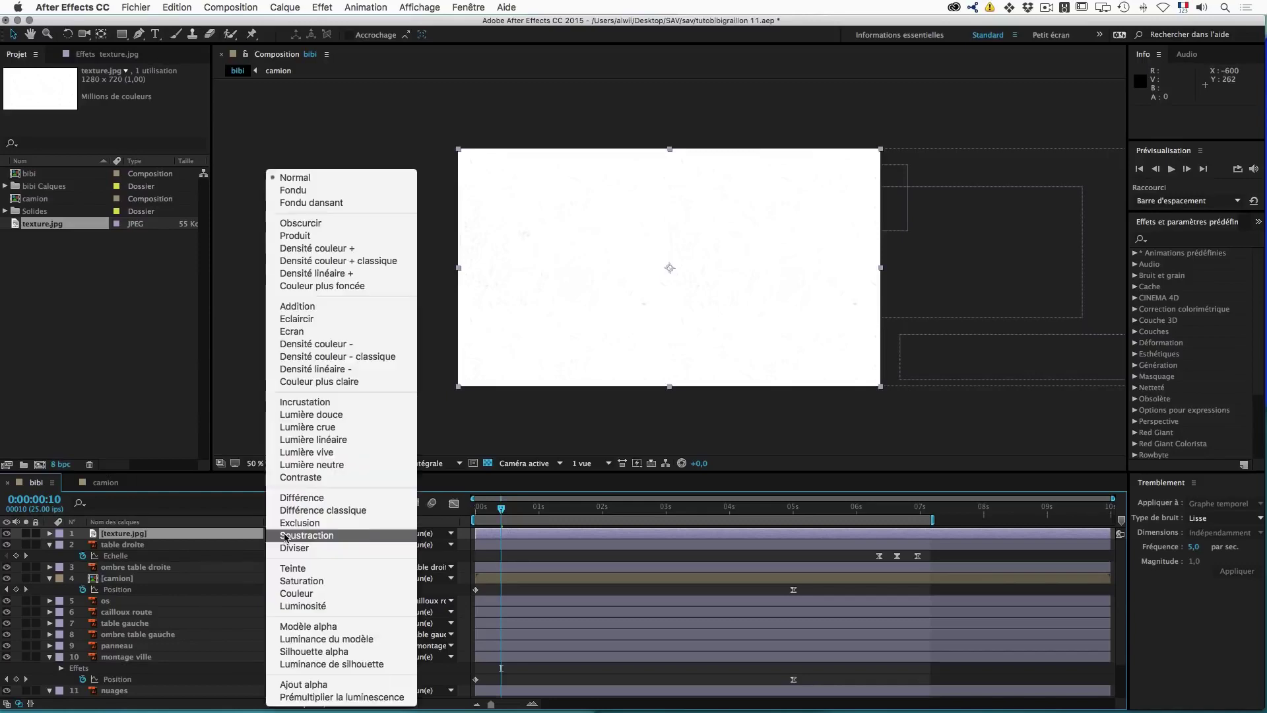
click(310, 236)
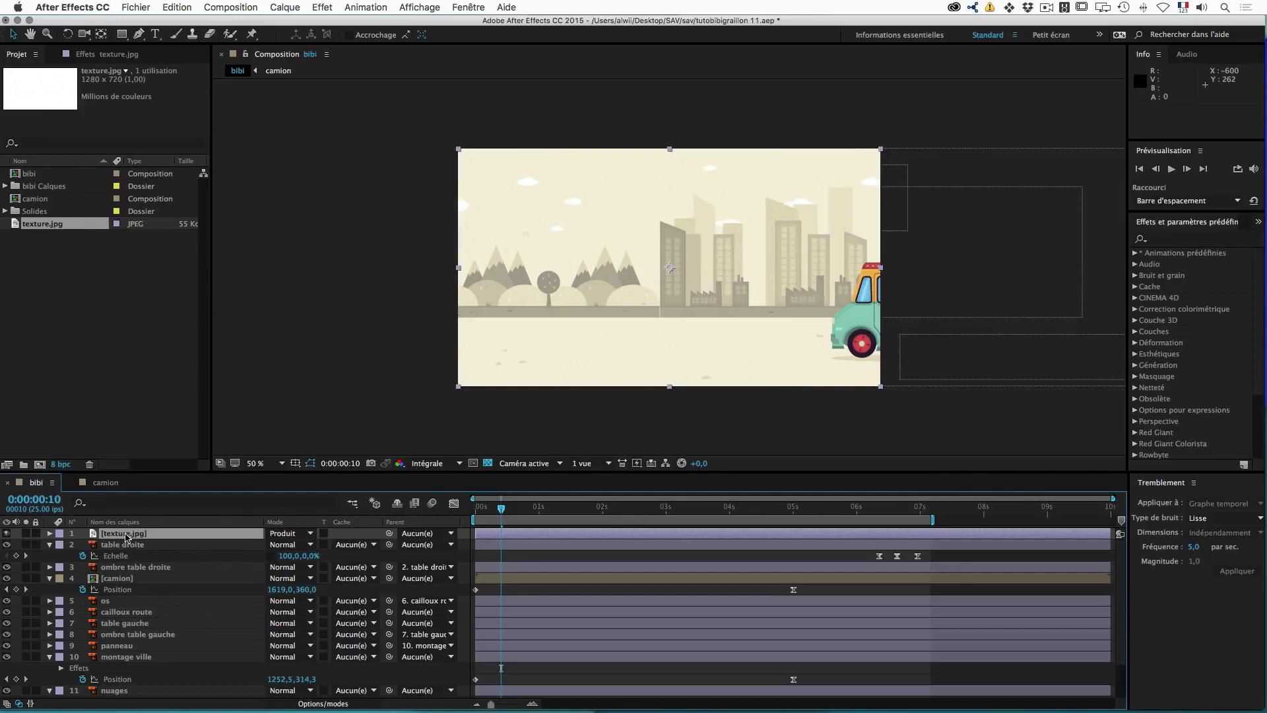
key(t)
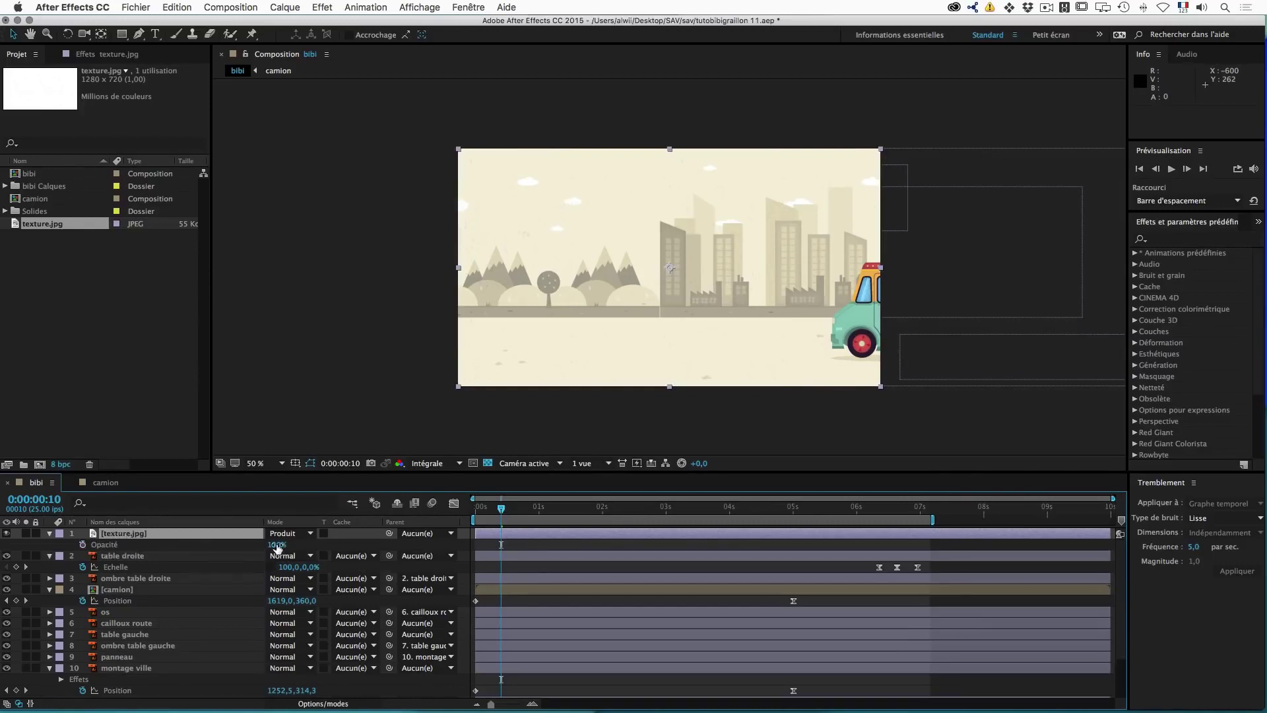
drag(276, 545, 239, 546)
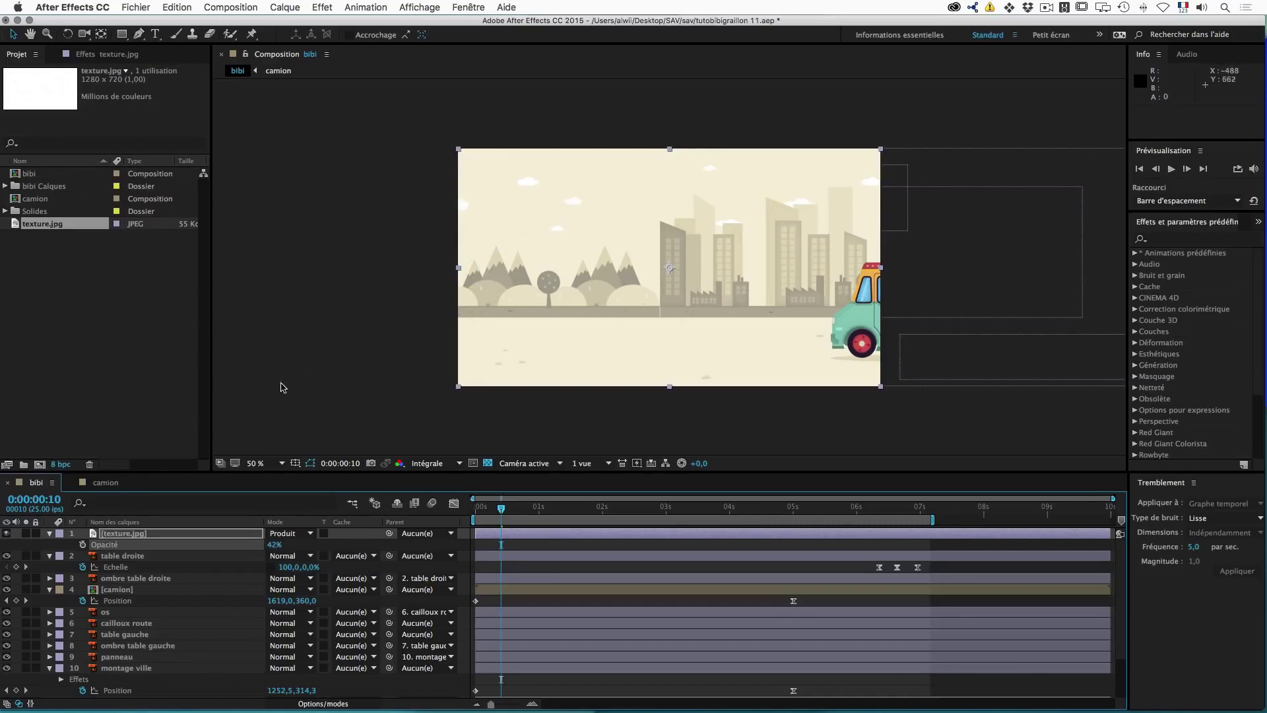
key(period)
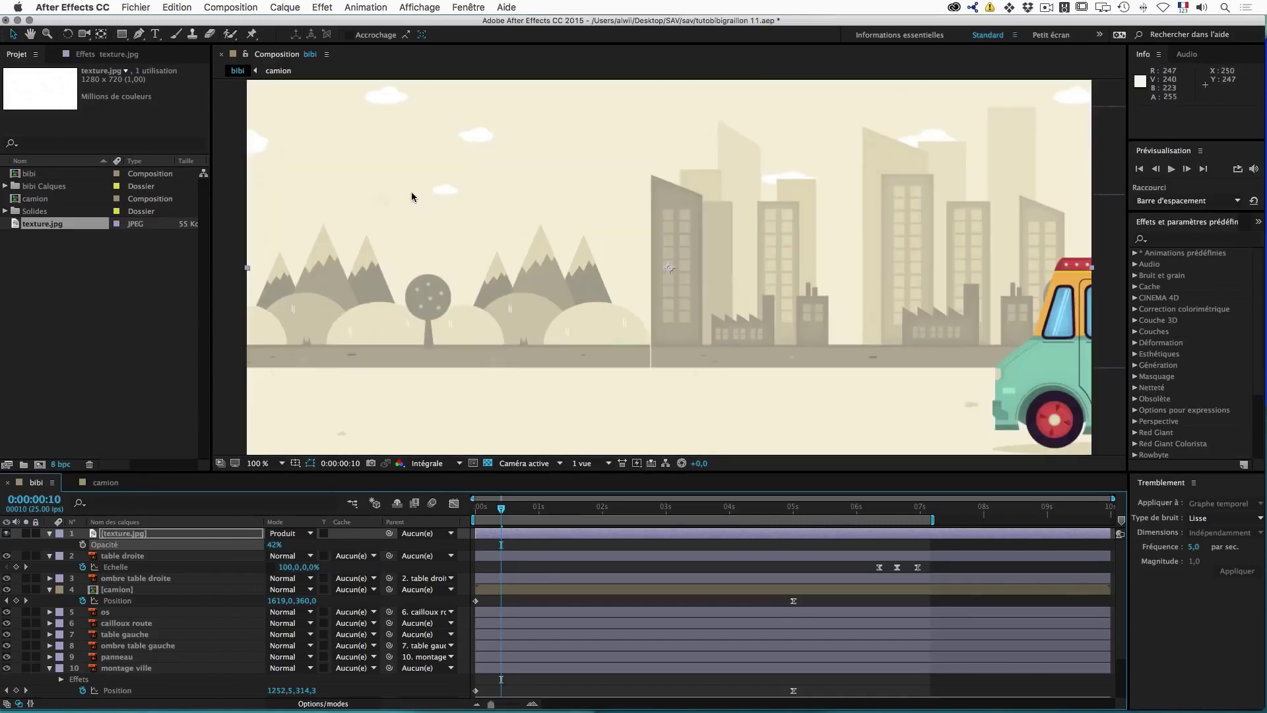
key(comma)
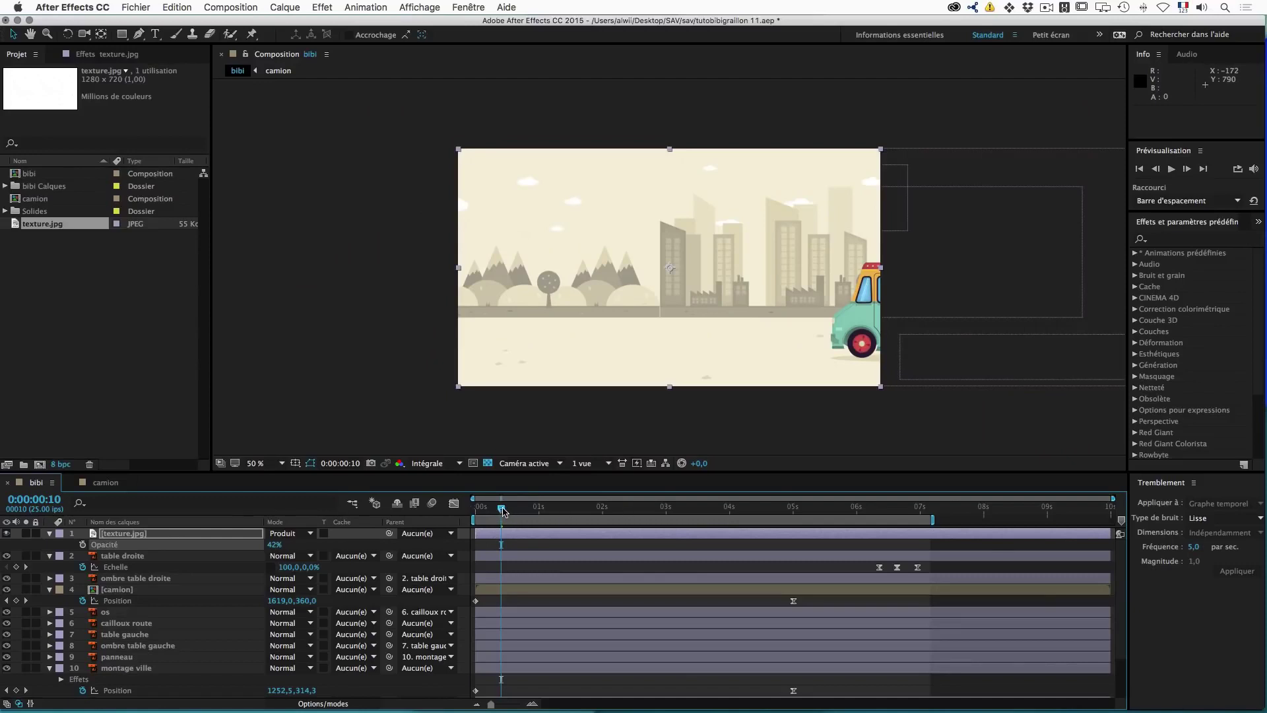
drag(501, 509, 462, 515)
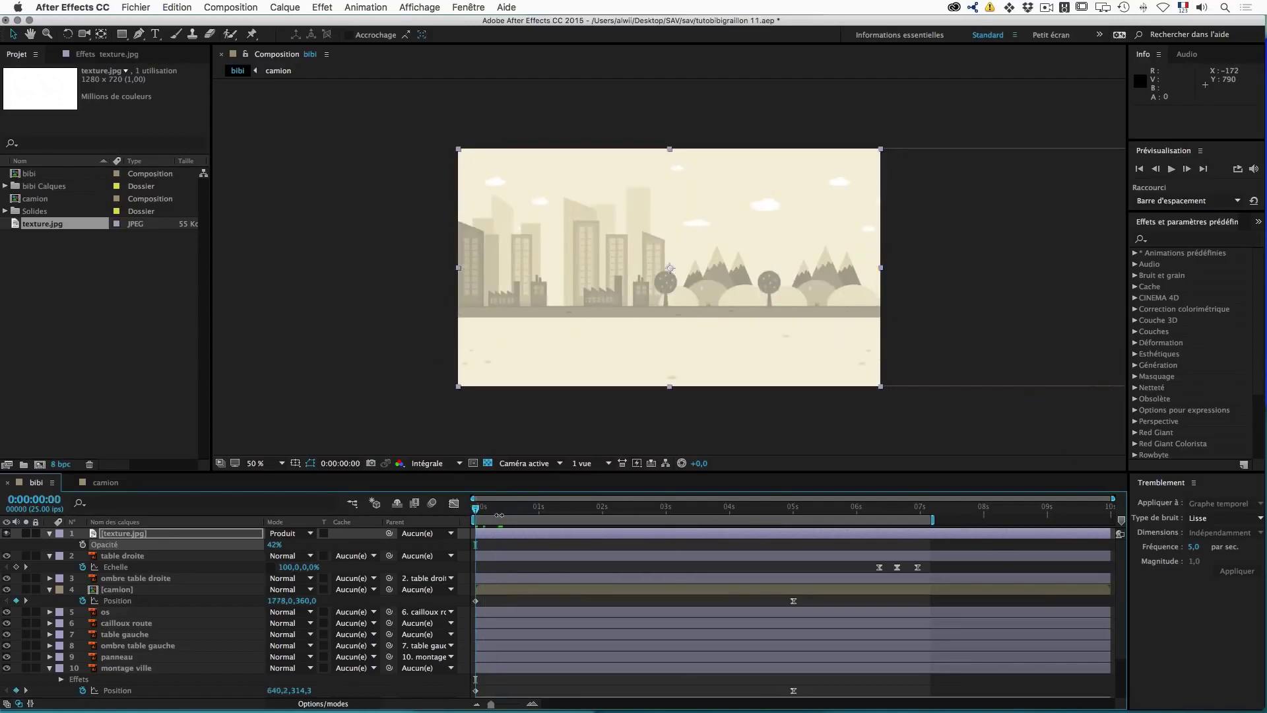
Step: Turn on the motion blur switch for all layers of the bibi composition
click(310, 704)
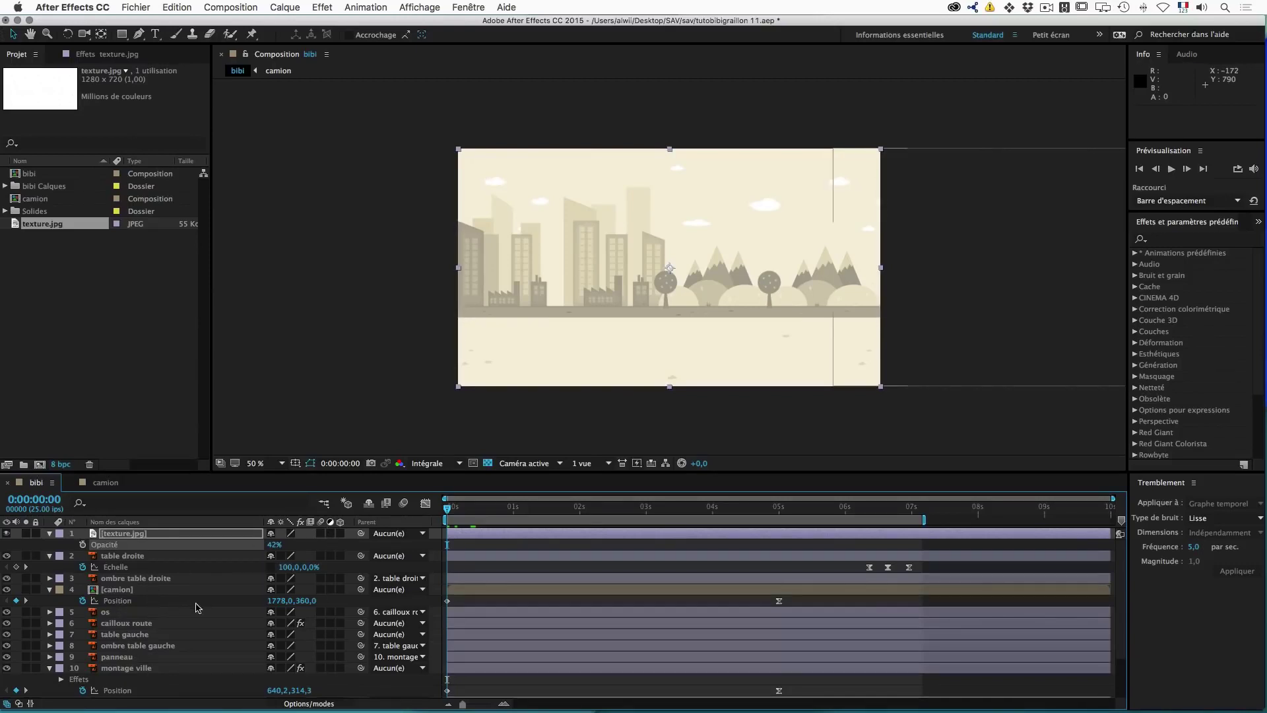
key(super+a)
click(321, 533)
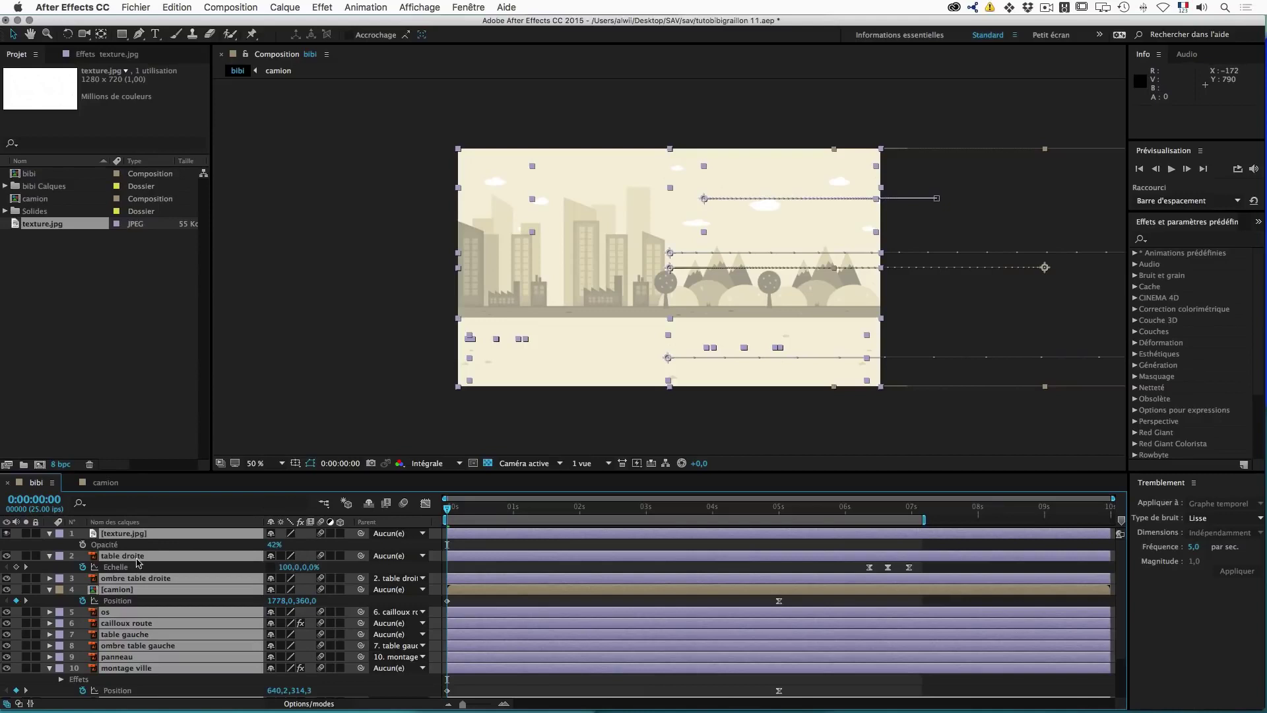
Step: Turn on the motion blur switch for all layers of the camion composition and enable motion blur for that composition
click(105, 482)
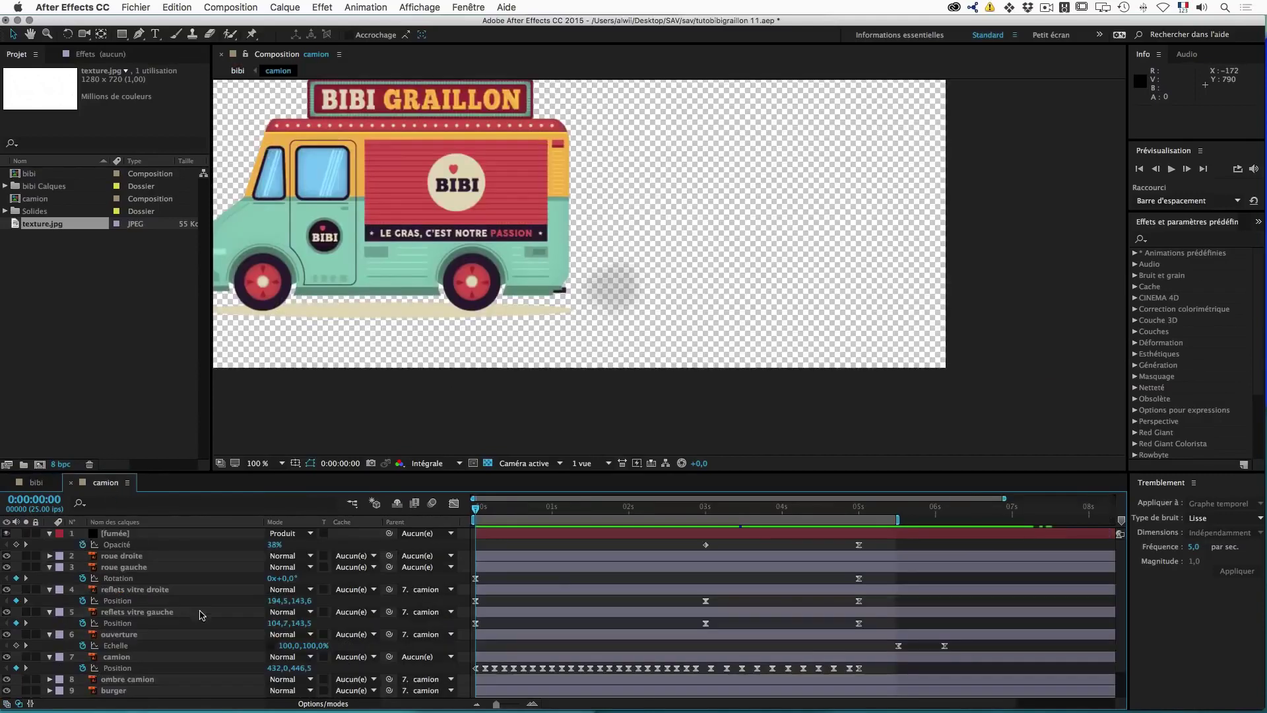
key(super+a)
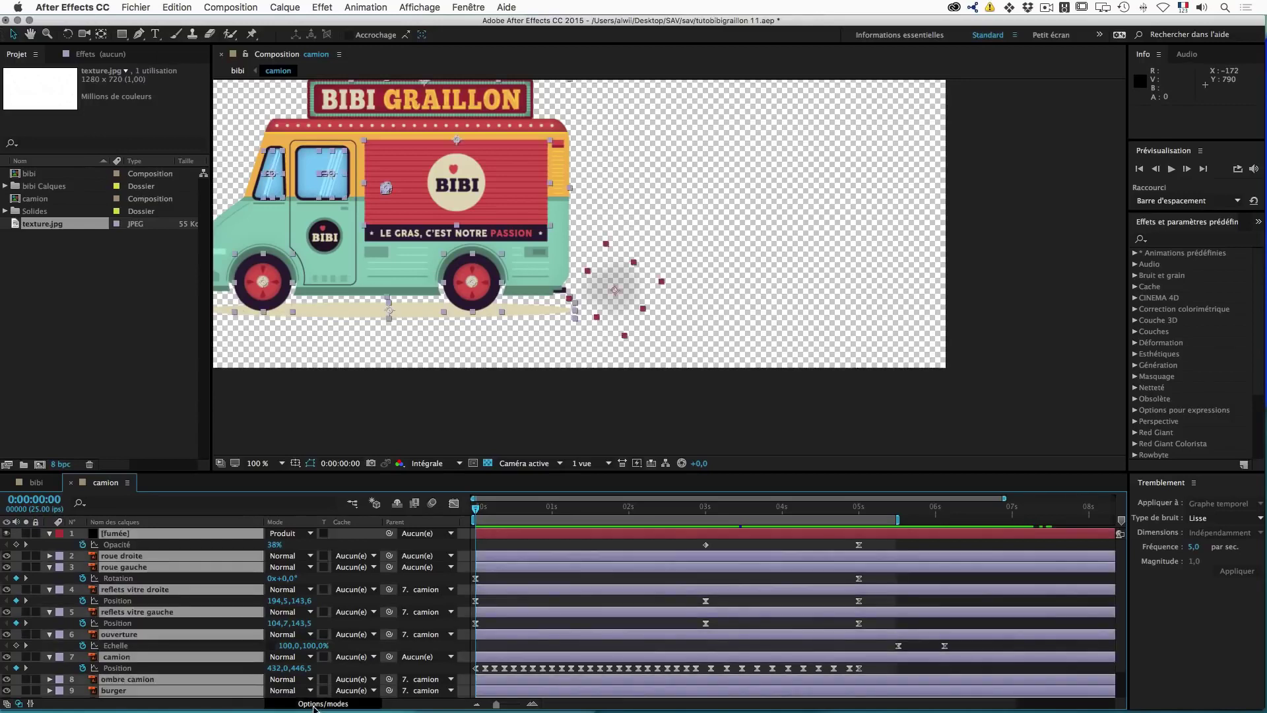
click(315, 703)
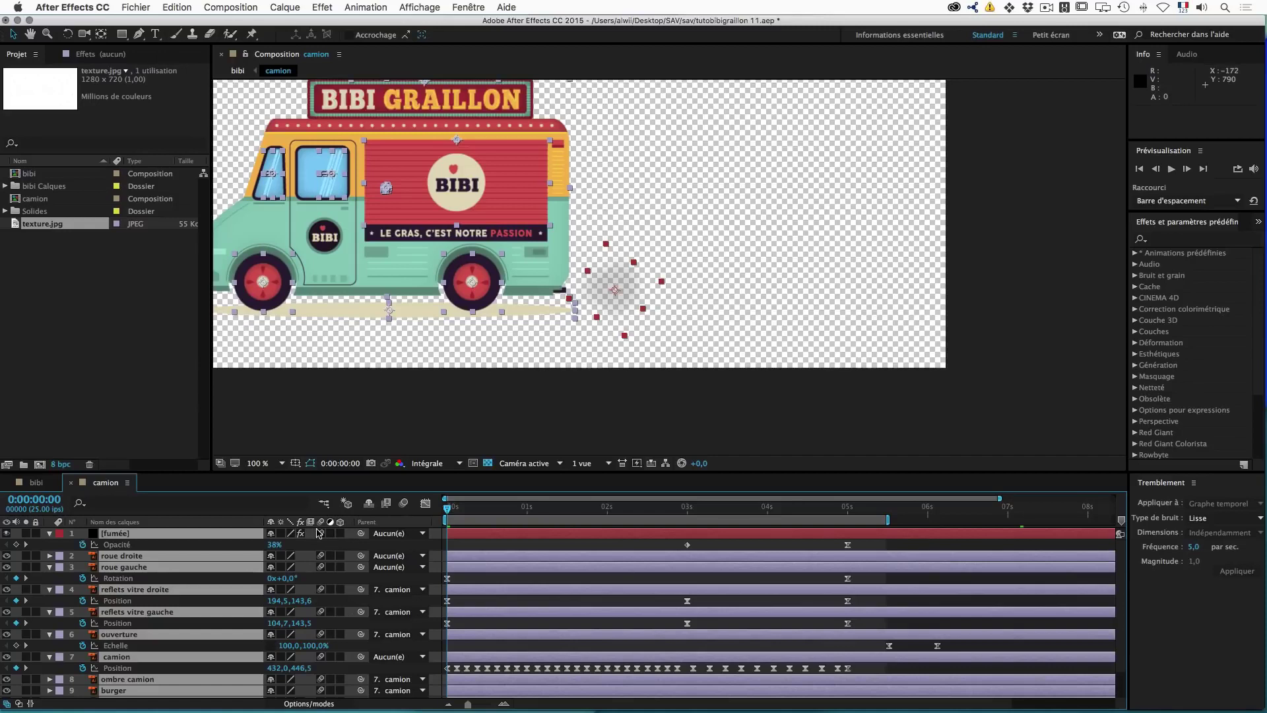
click(322, 533)
click(404, 504)
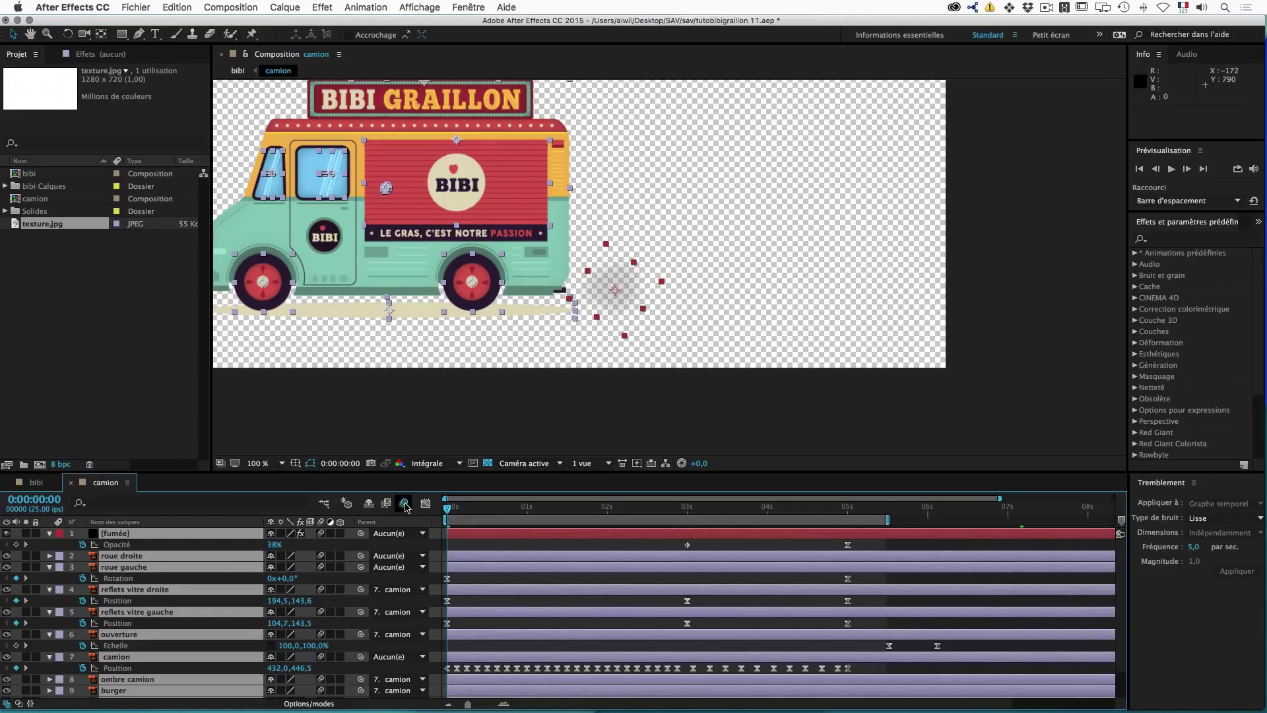
Step: Enable motion blur for the bibi composition and check the animation in playback and by scrubbing to 0:00:07:04
click(41, 482)
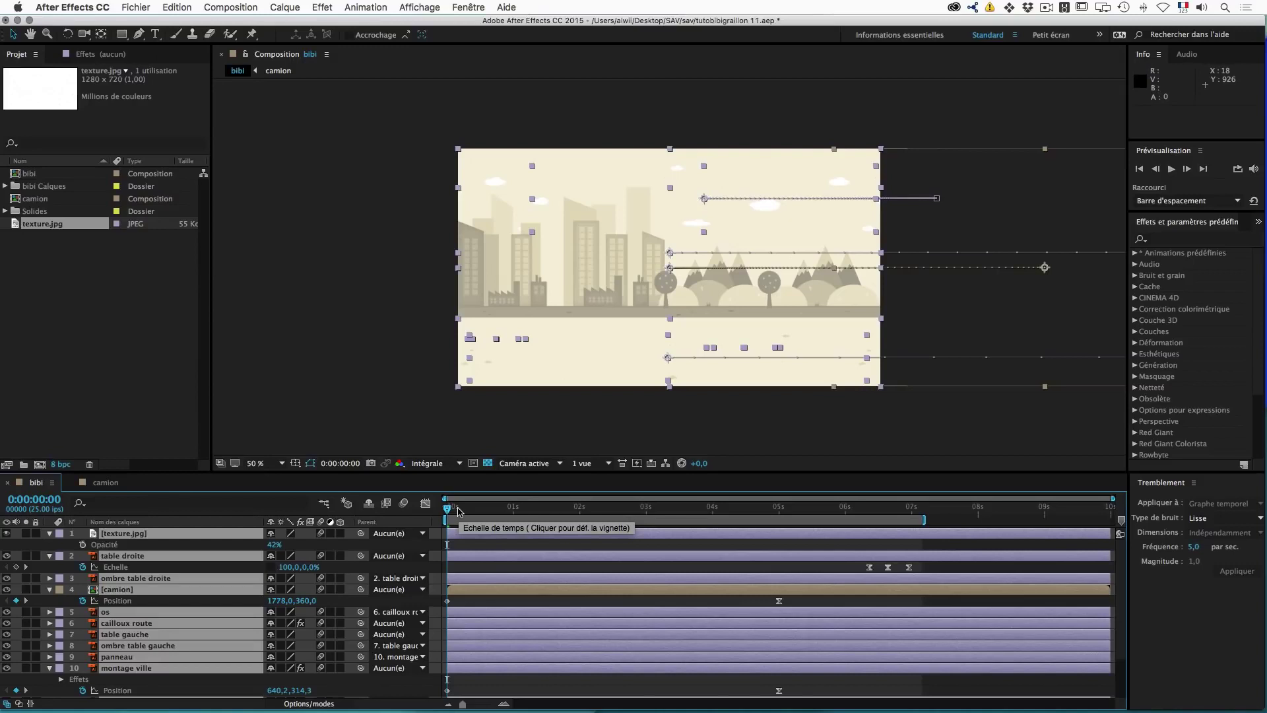
key(space)
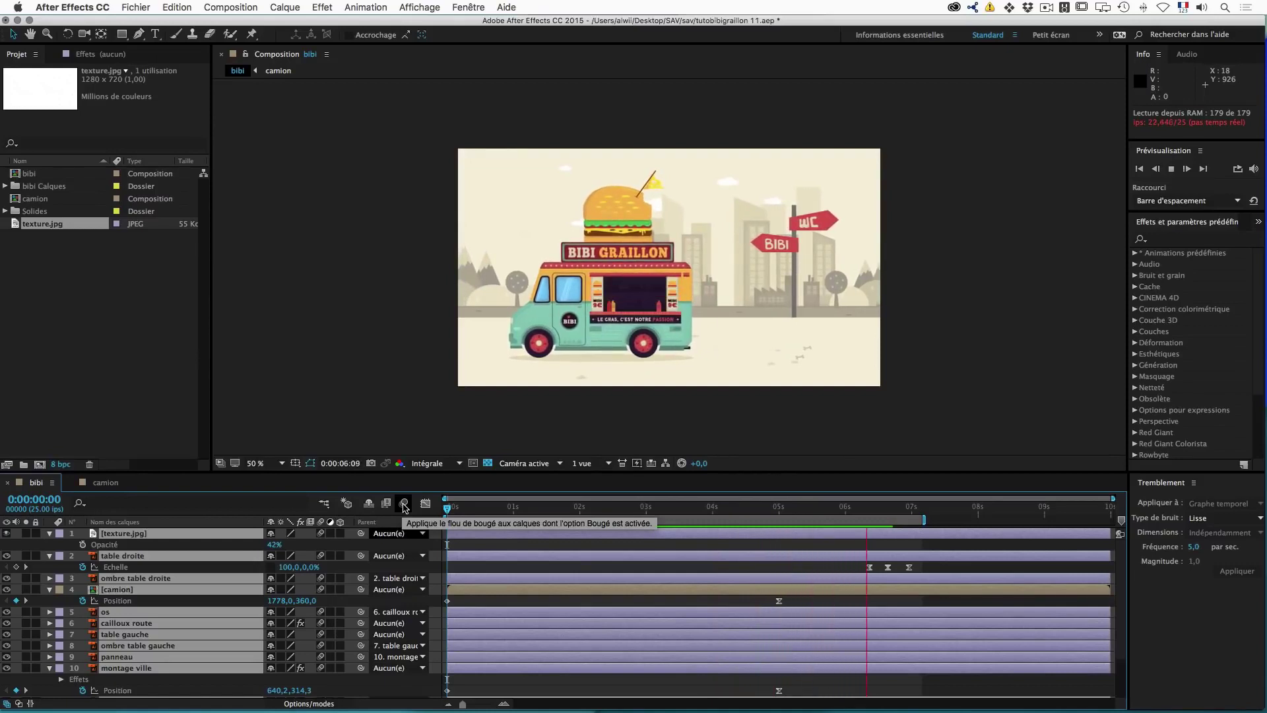
click(405, 505)
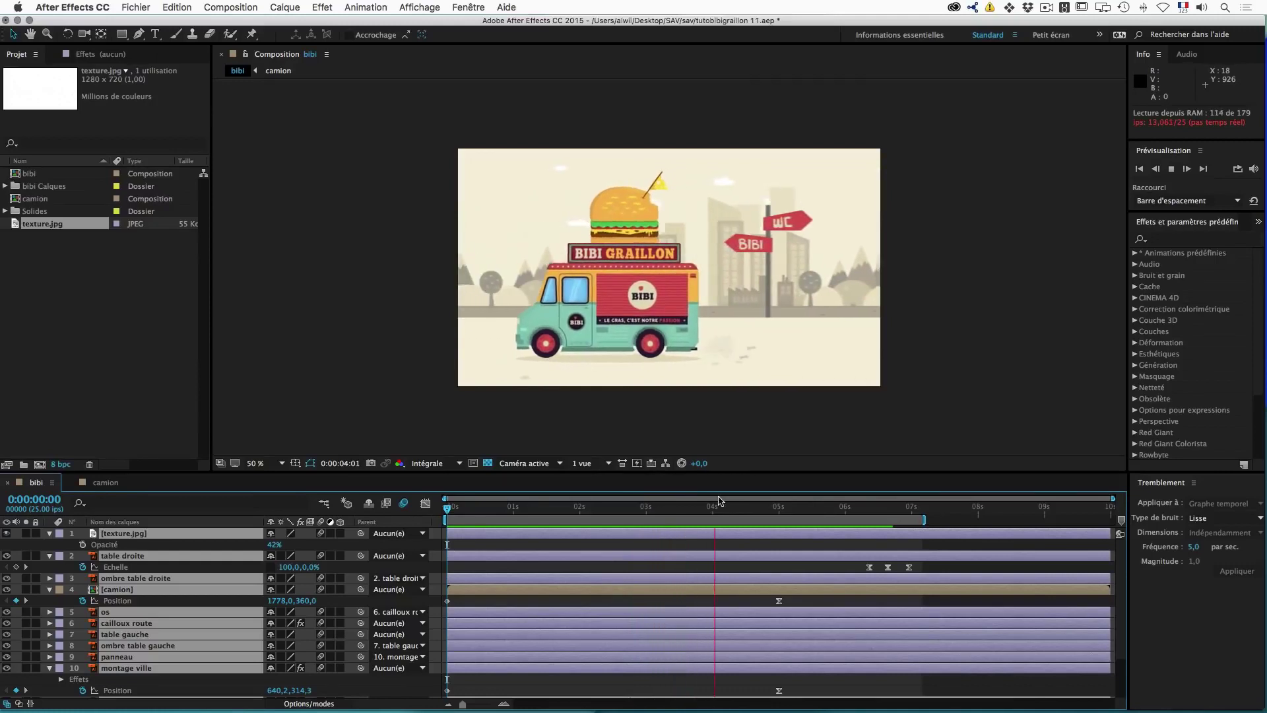
click(483, 509)
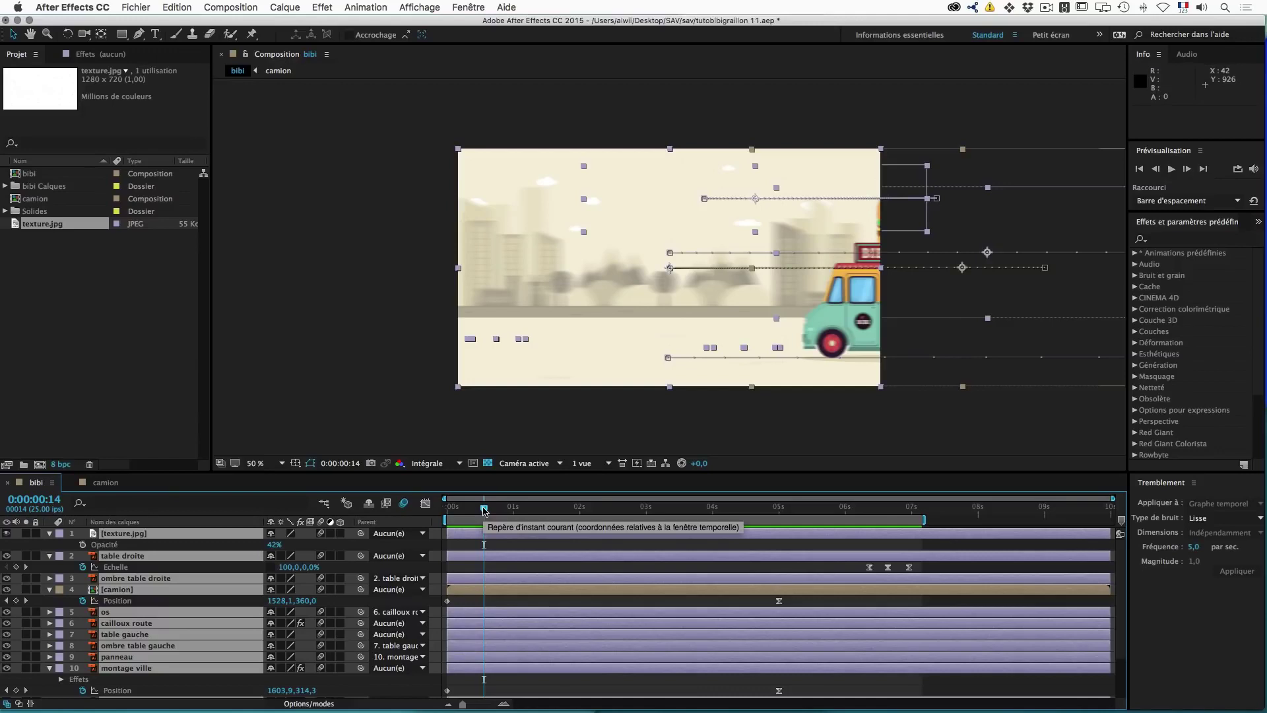
drag(484, 510, 922, 507)
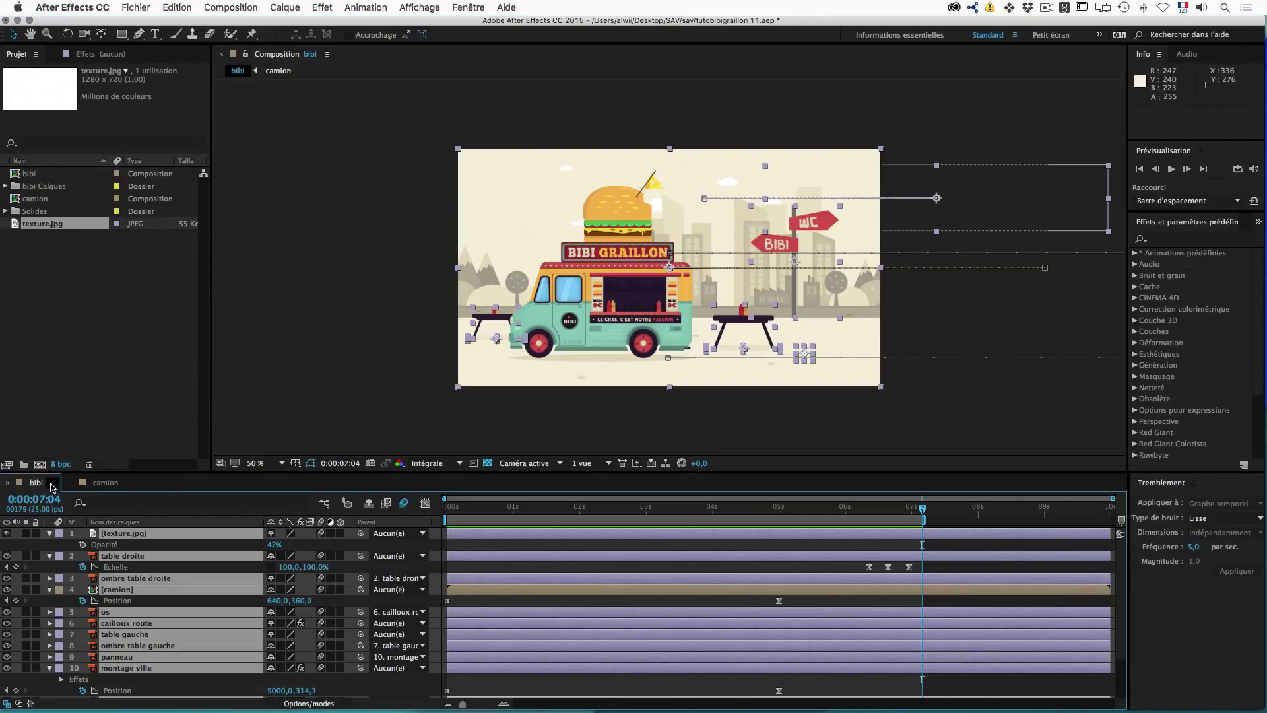
Step: Queue the bibi composition as a pre-render and set its QuickTime output to the H.264 video codec
click(230, 8)
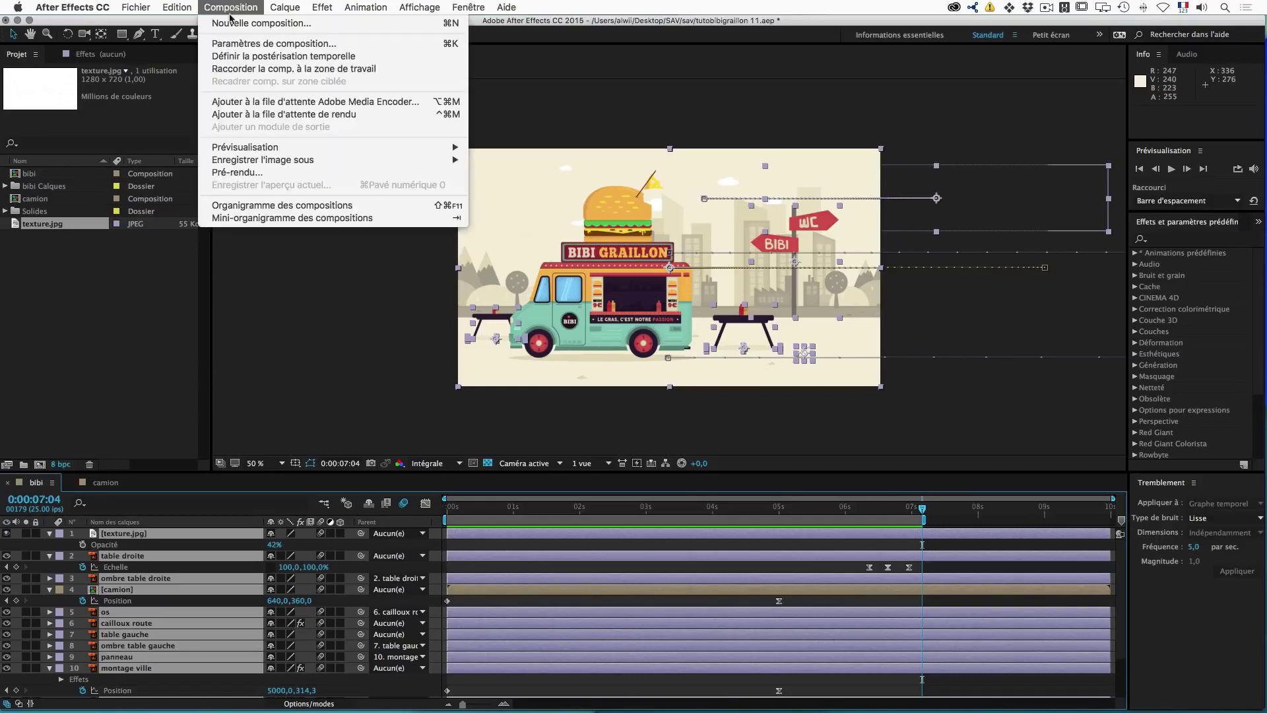
click(253, 175)
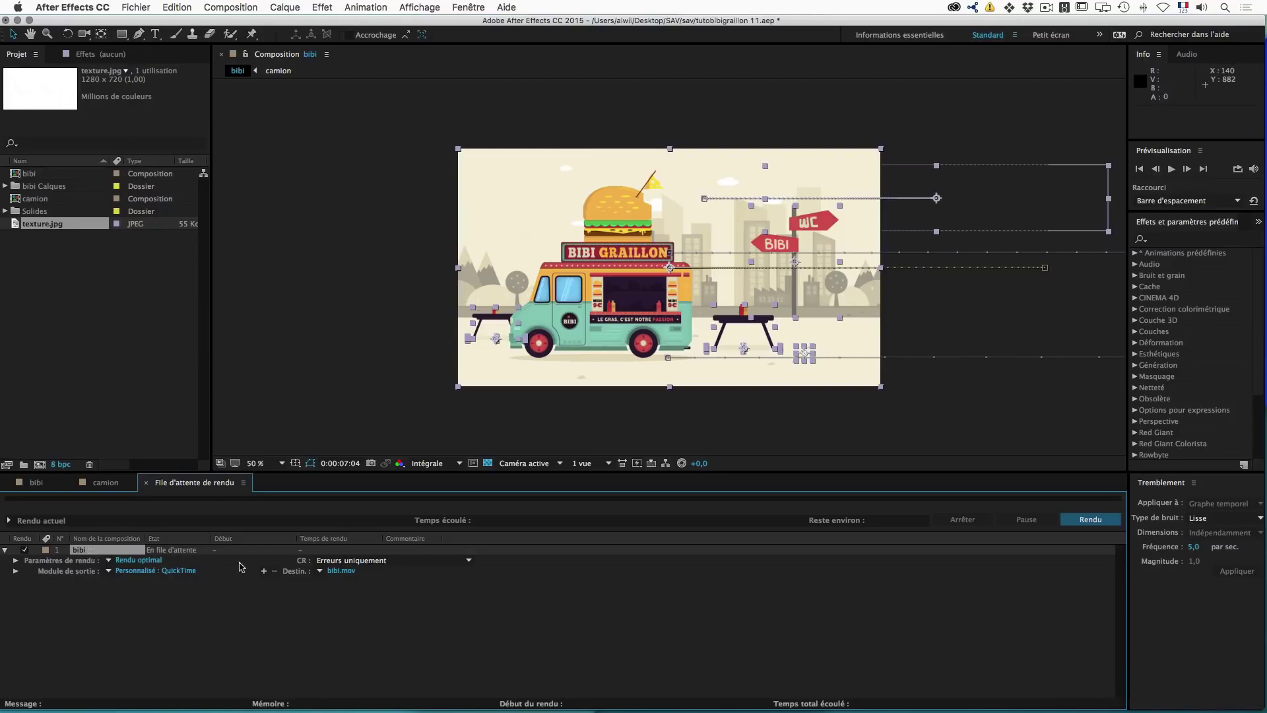
click(139, 571)
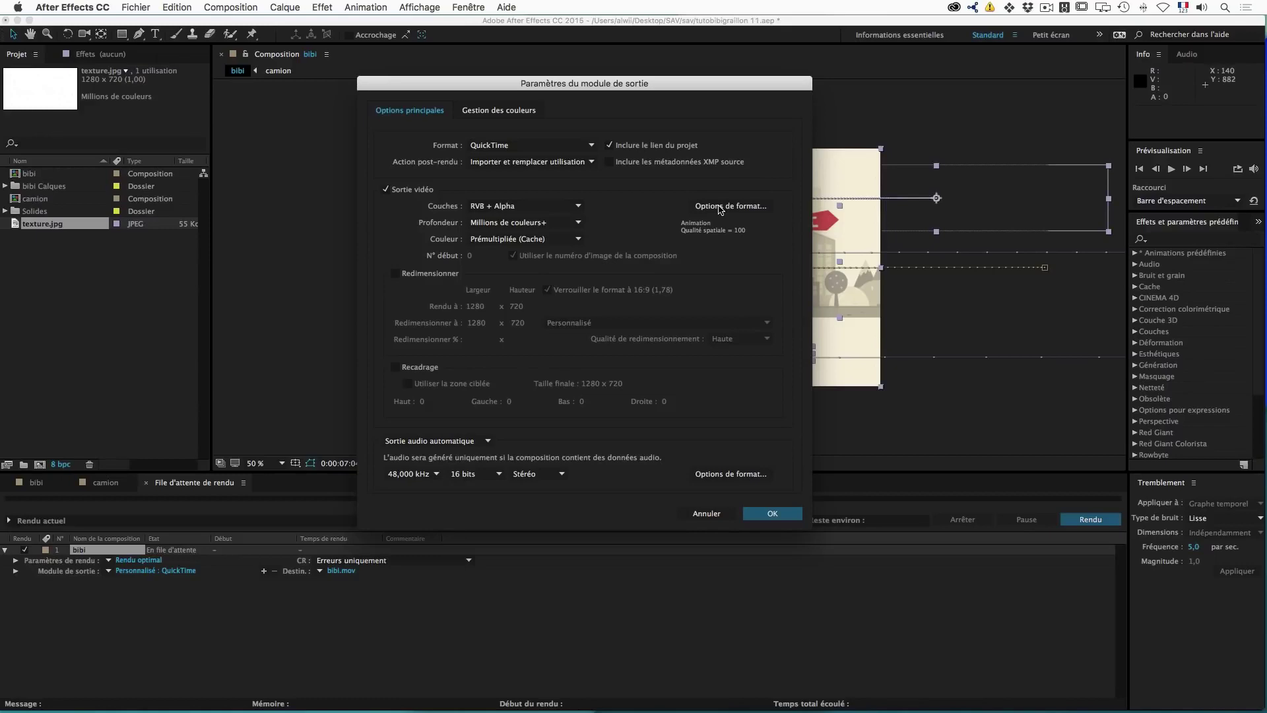
click(720, 208)
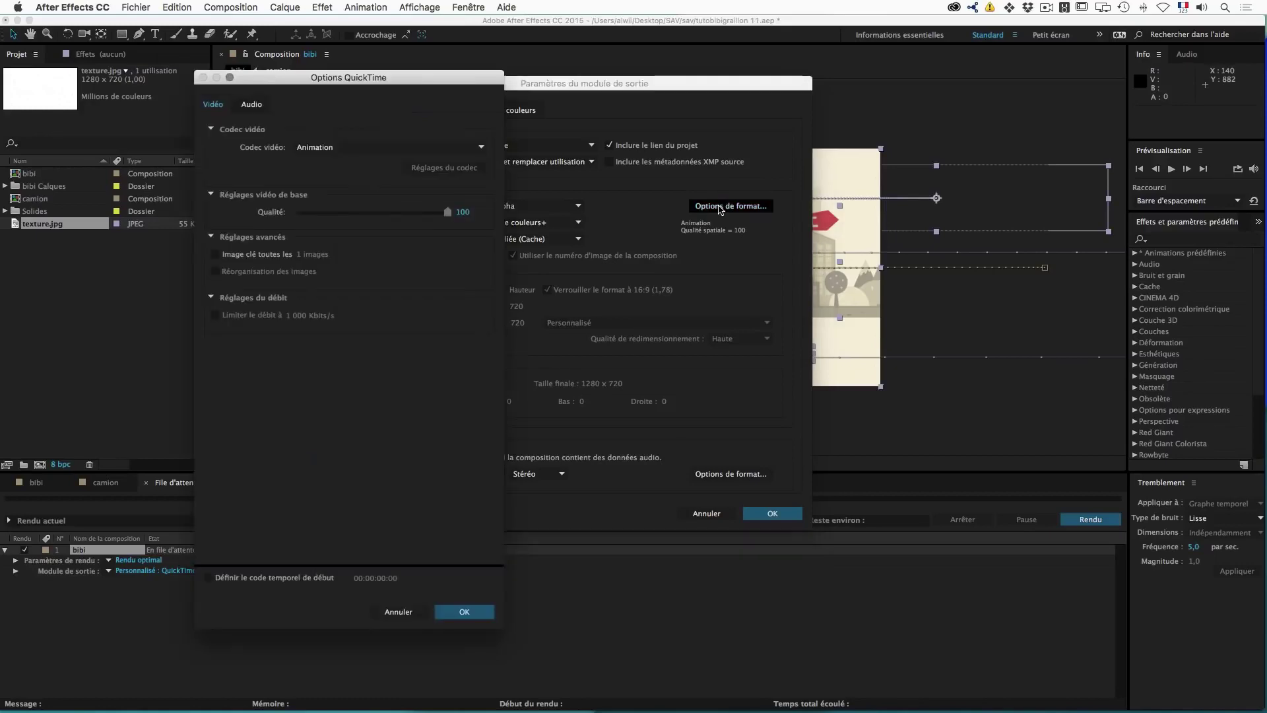
click(344, 148)
click(365, 501)
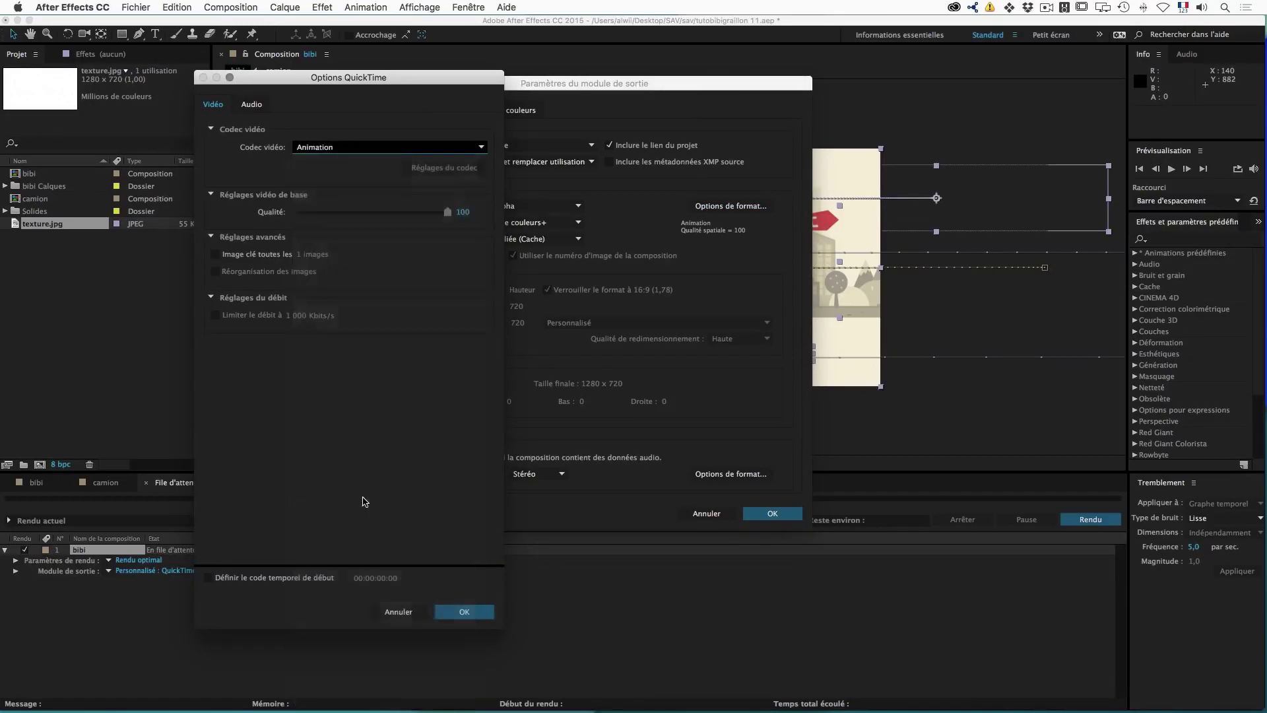
click(461, 612)
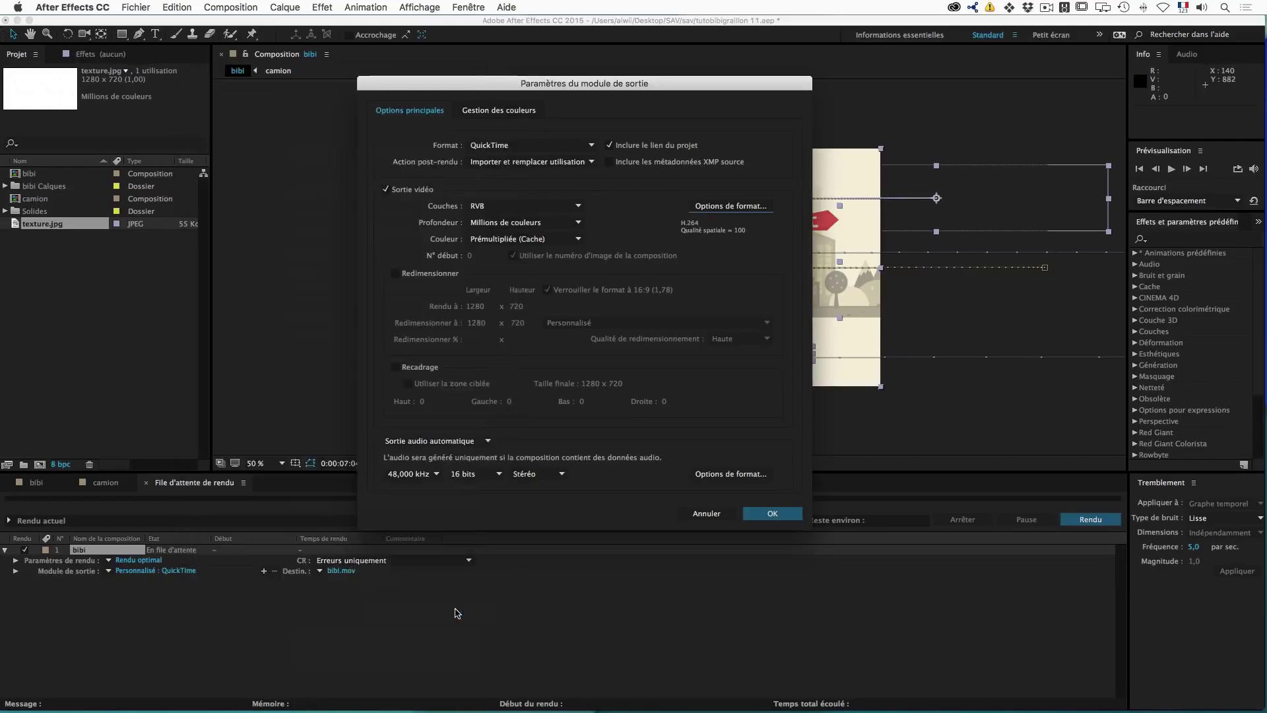
click(772, 513)
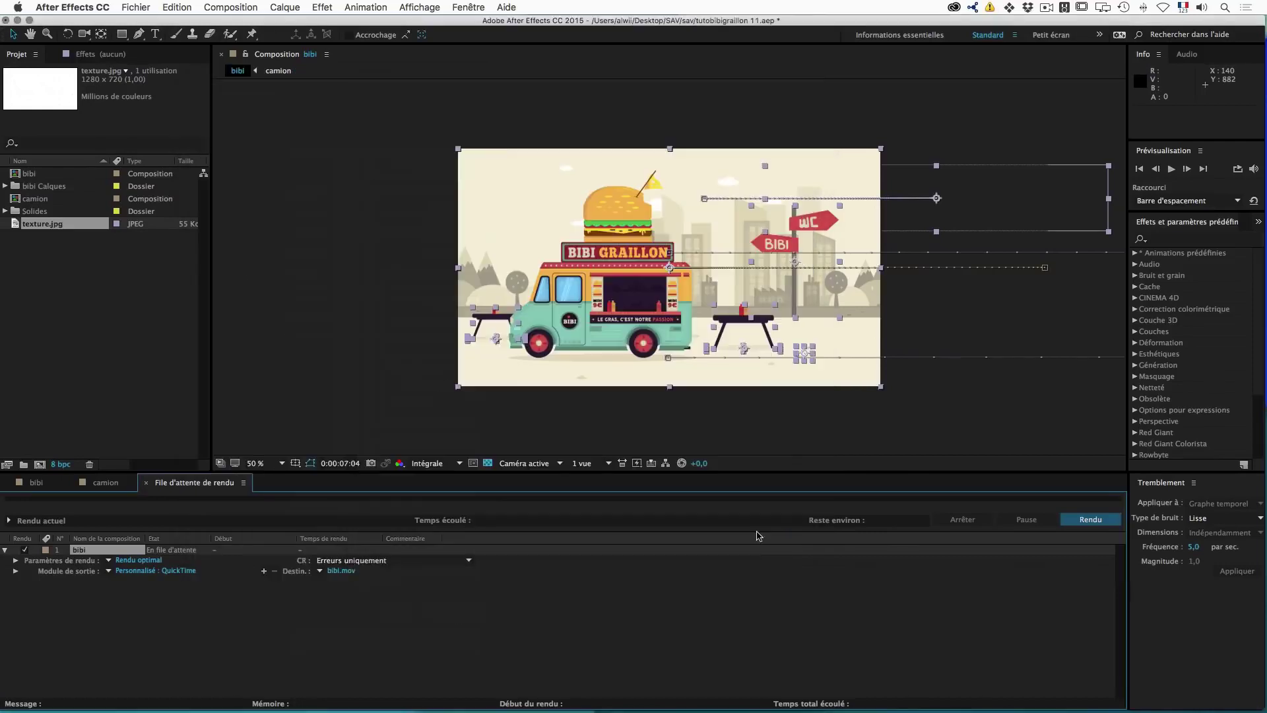
Step: Set the output destination to bibi.mov in the rendu folder and start the render
click(343, 572)
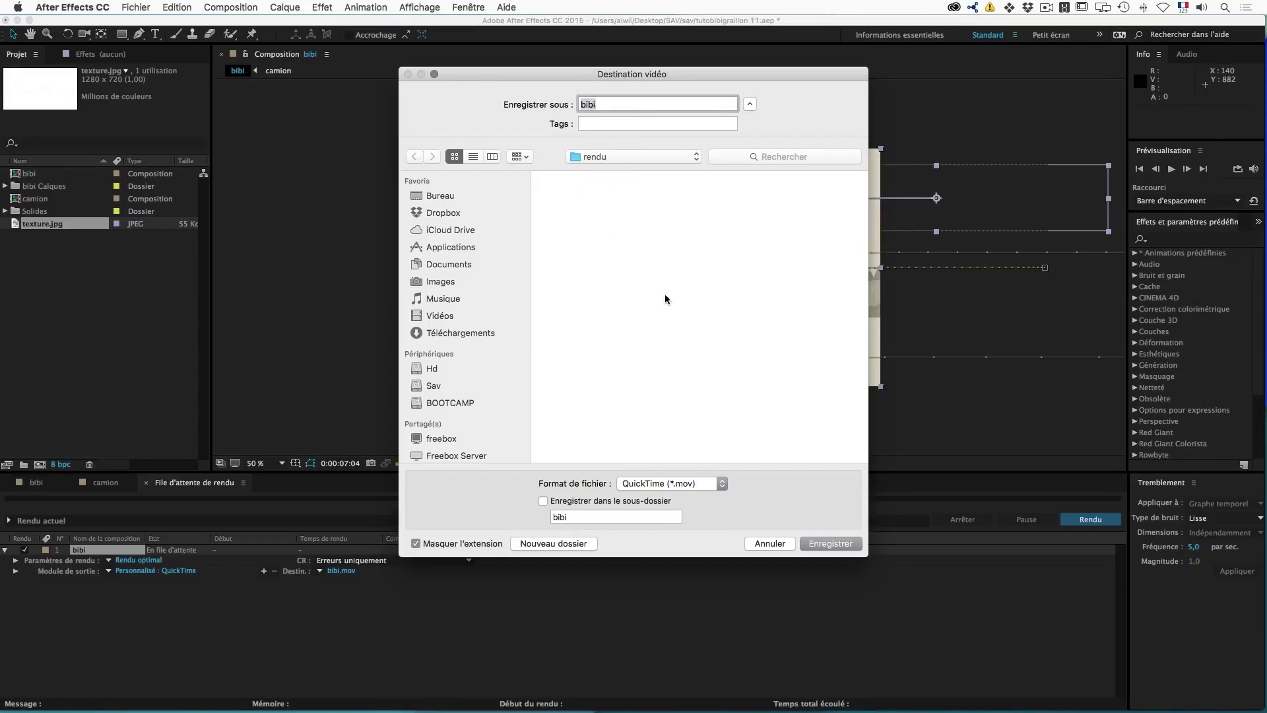
click(833, 543)
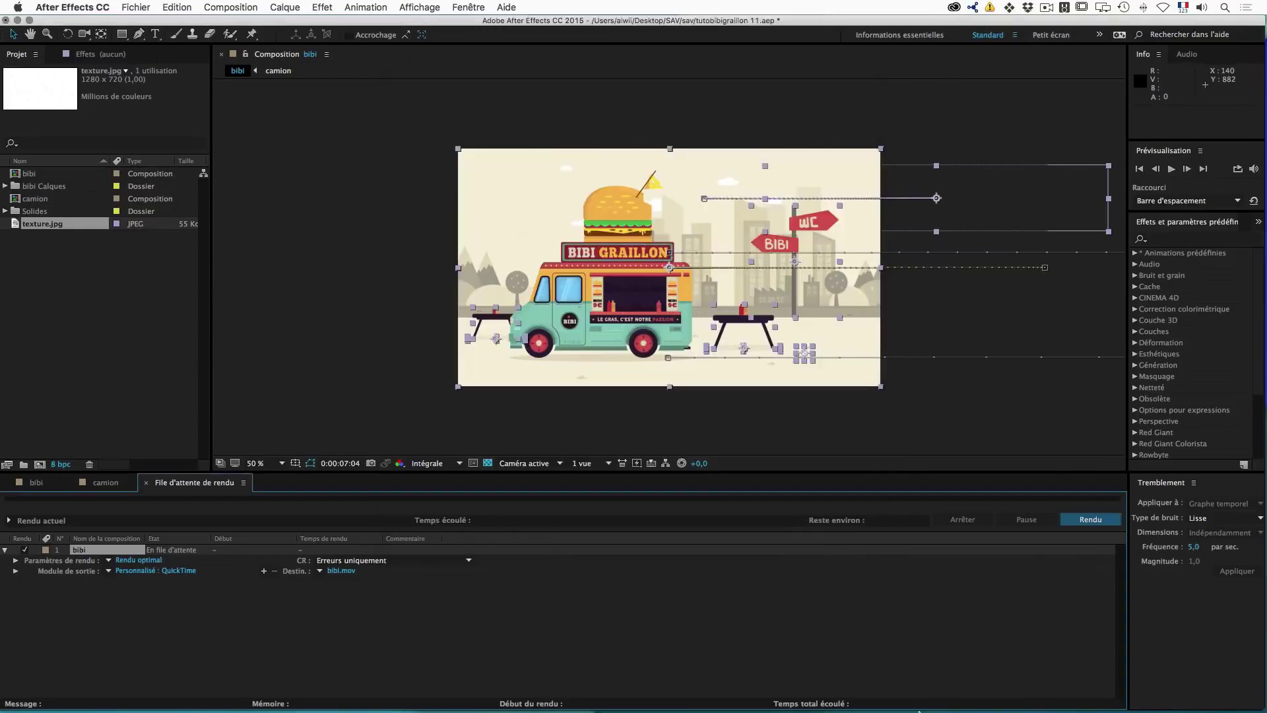
click(1088, 520)
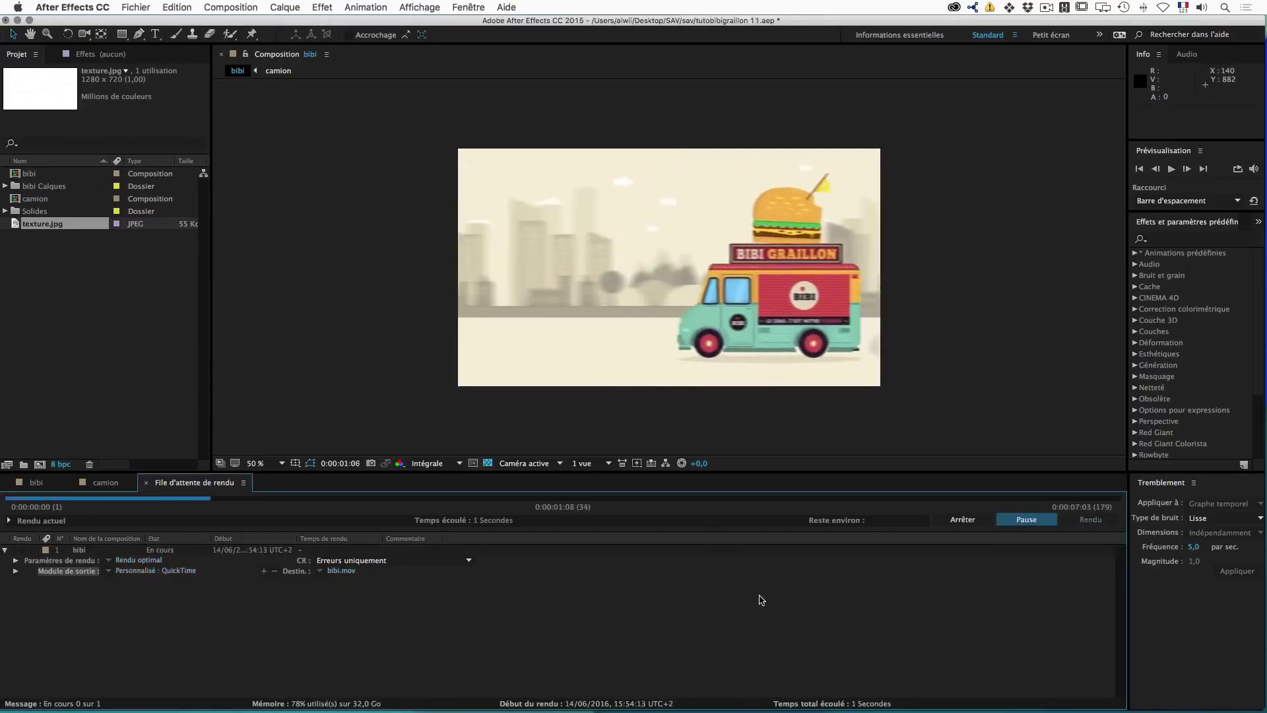